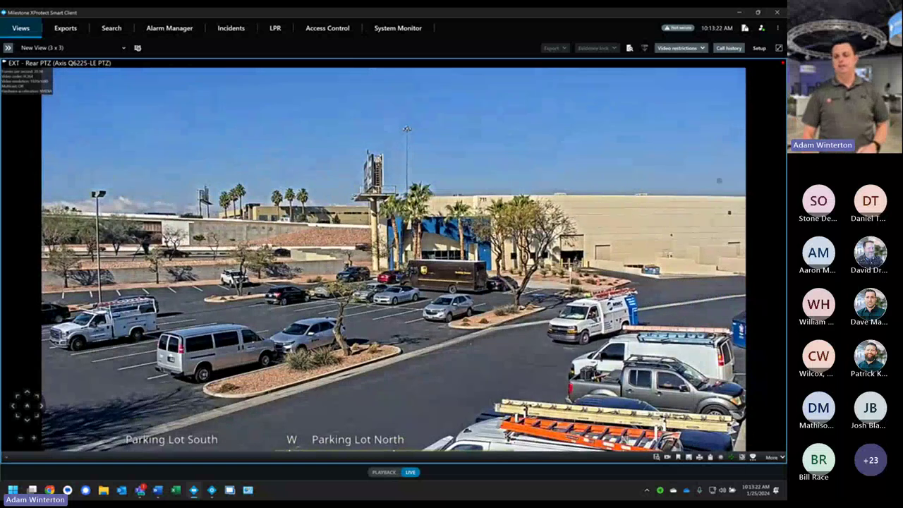
Step: Set the default PTZ click mode to Virtual joystick in the application settings and close the settings
left_click(776, 29)
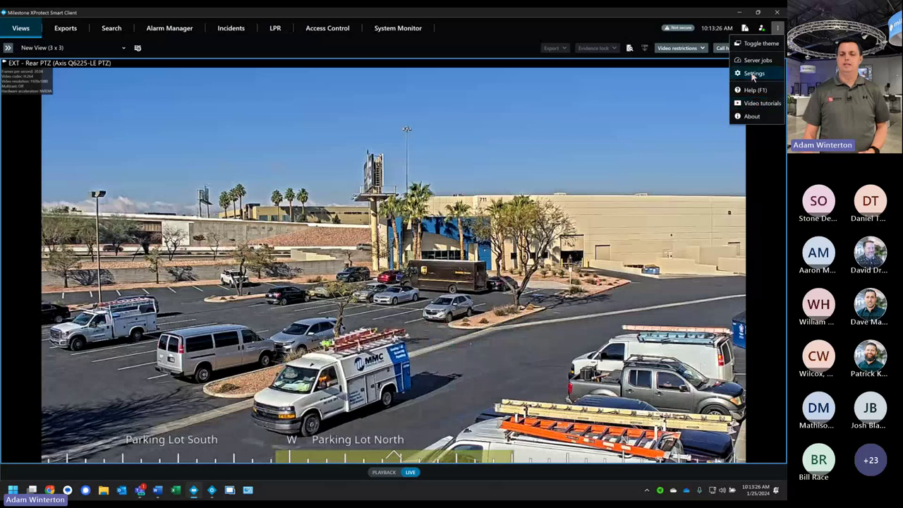
left_click(753, 72)
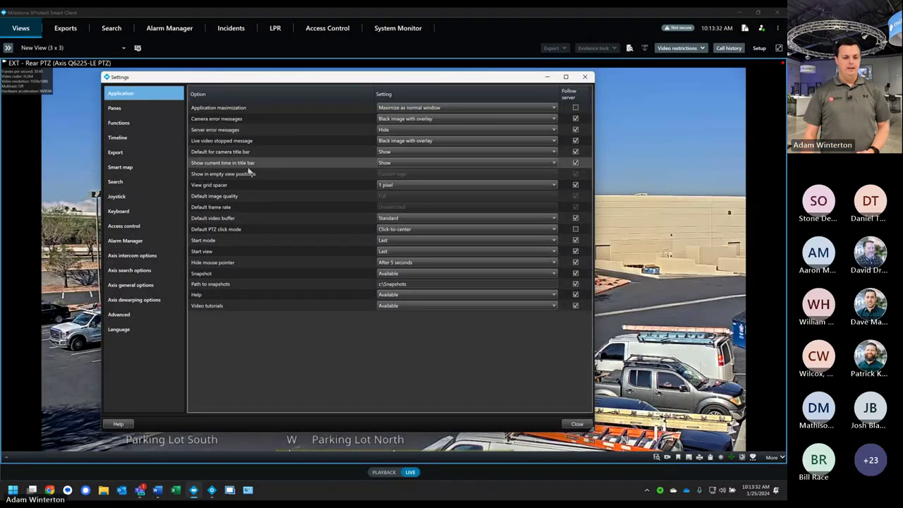
left_click(203, 232)
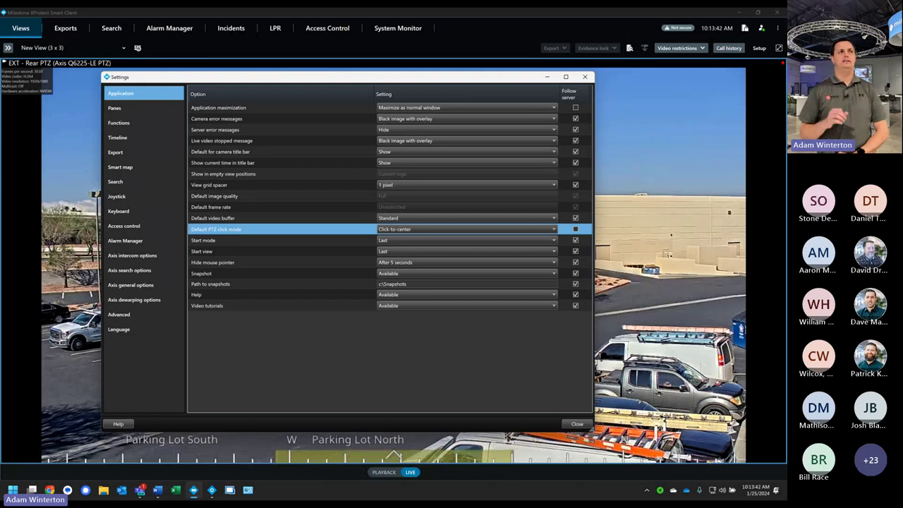
left_click(427, 230)
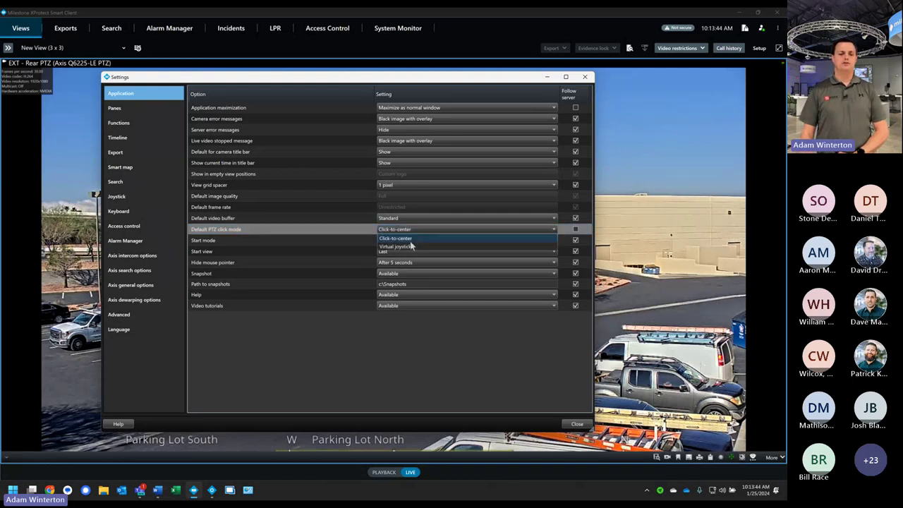
left_click(410, 246)
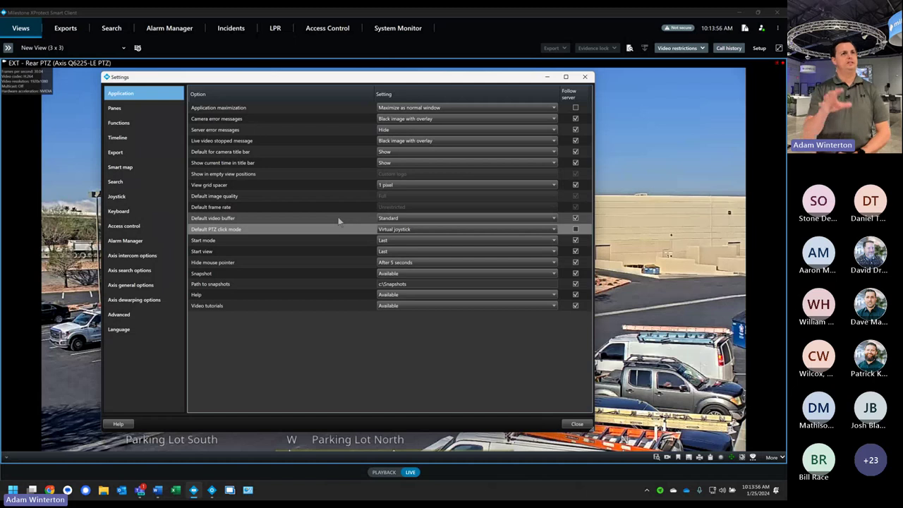
mouse_move(393, 455)
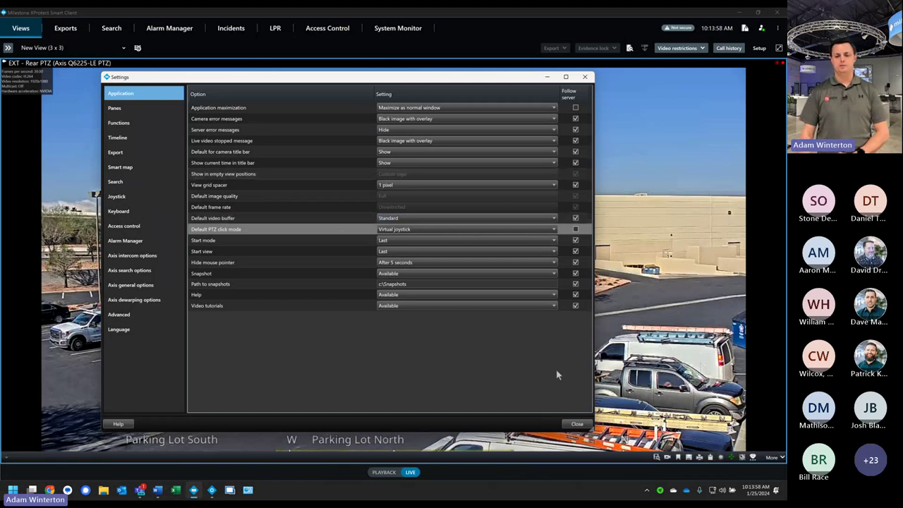
left_click(576, 424)
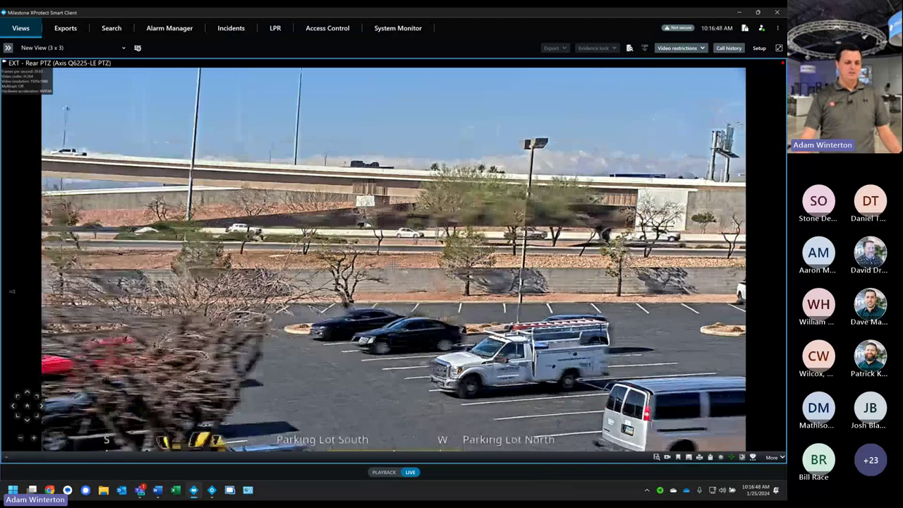
Step: Return from the enlarged Rear PTZ camera to the 3 x 3 view and switch it to playback mode
double_click(9, 285)
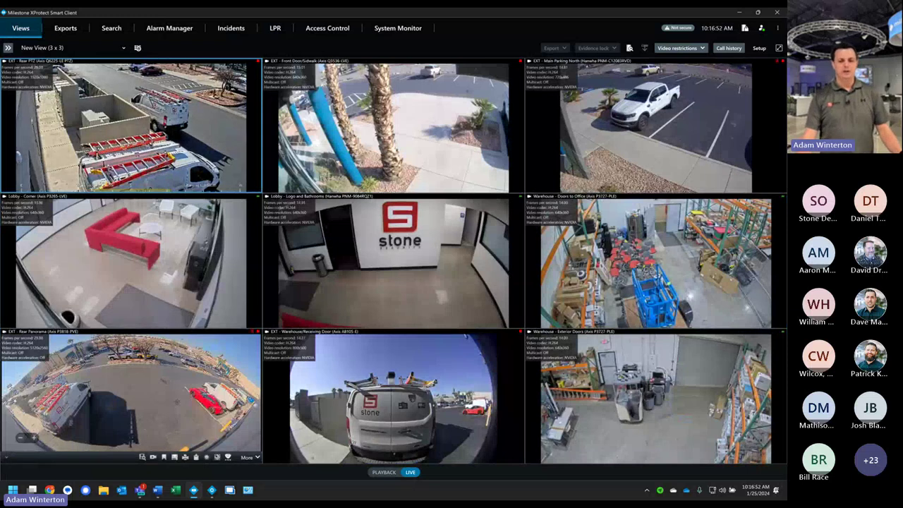
left_click(383, 472)
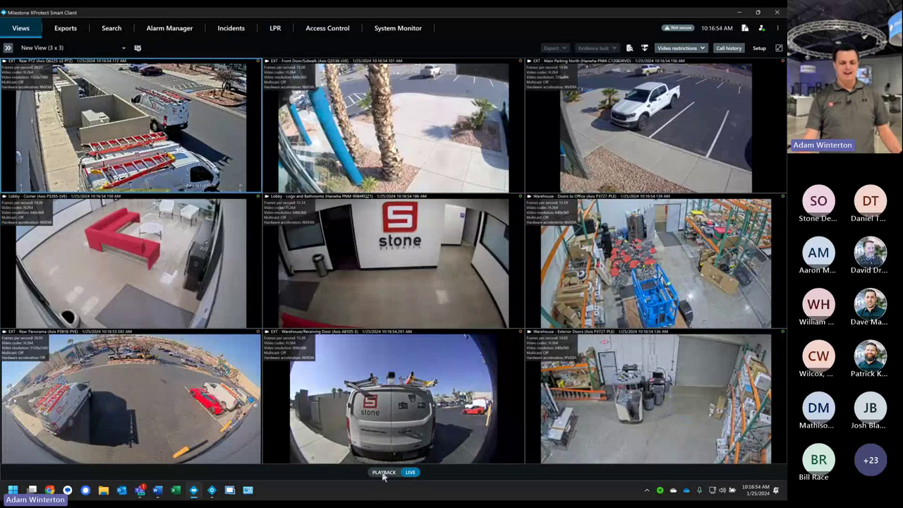
left_click(383, 473)
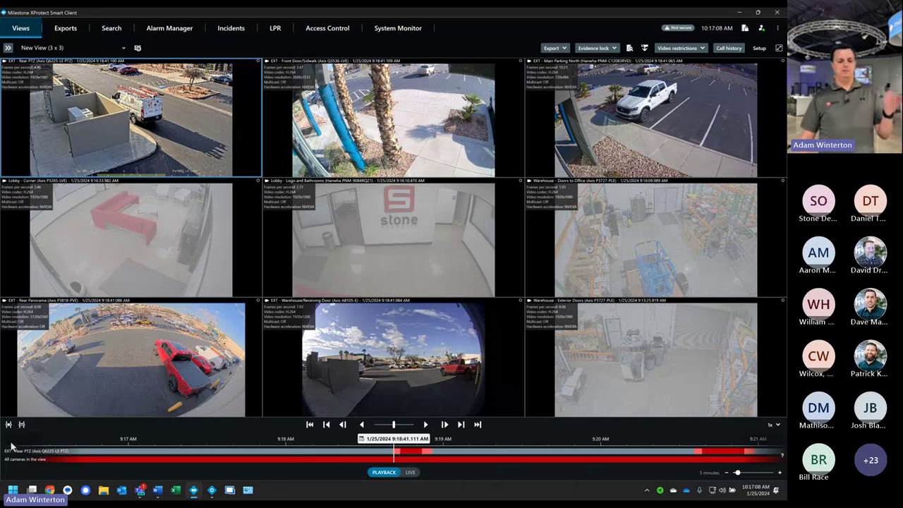
Step: Compare the recording timelines of the Front Door/Sidewalk, Lobby - Logo and Bathrooms, and Lobby - Corner cameras
mouse_move(702, 419)
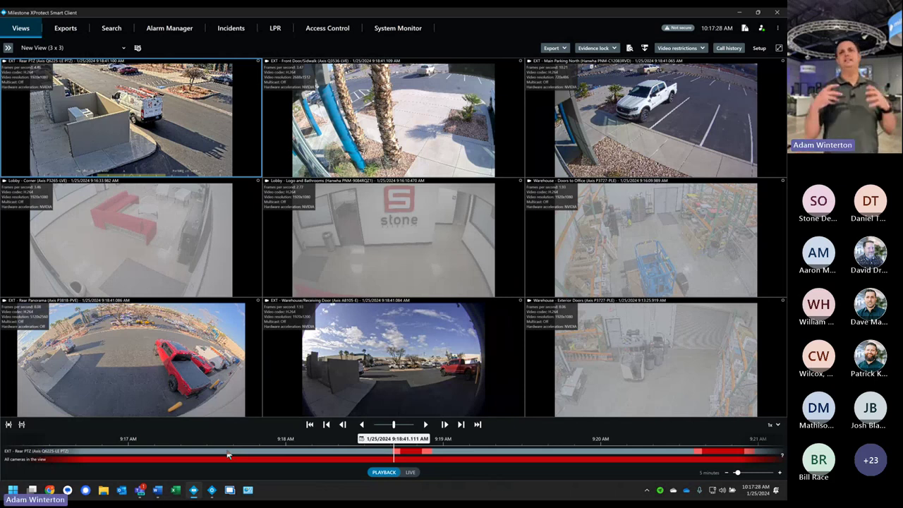
mouse_move(189, 308)
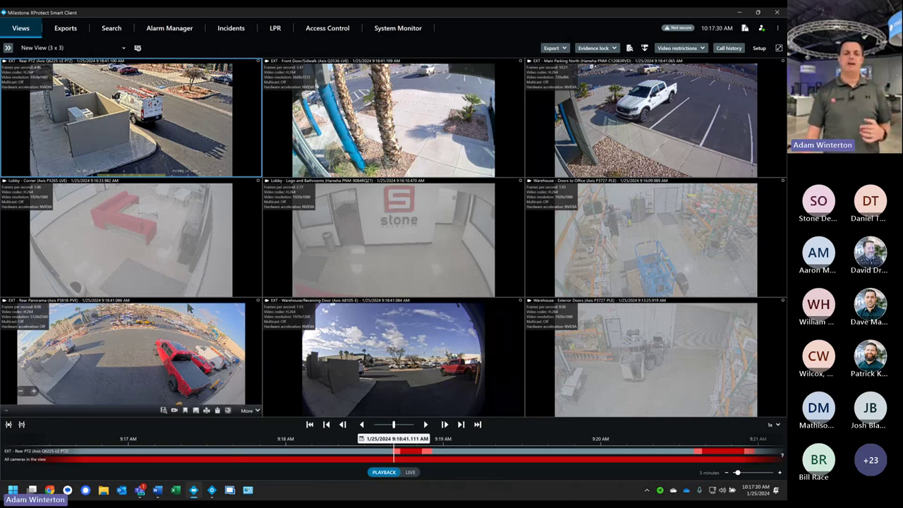
mouse_move(233, 105)
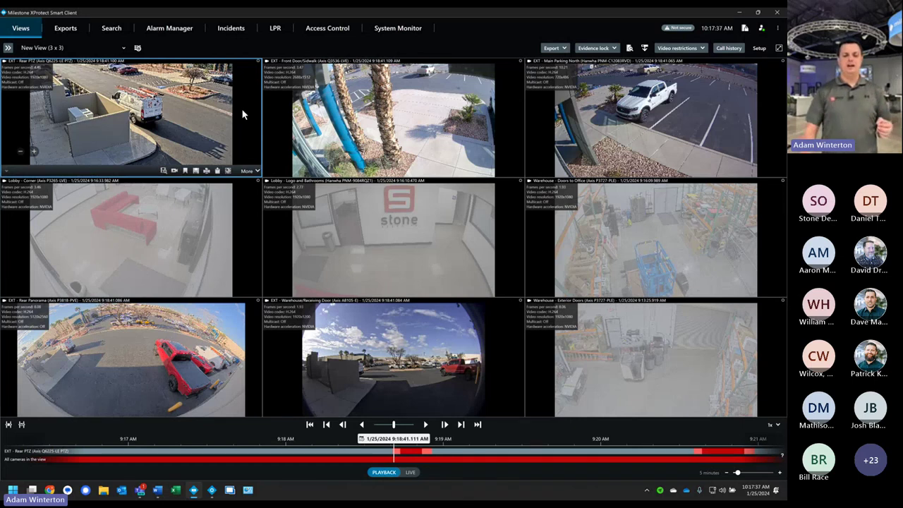
left_click(282, 117)
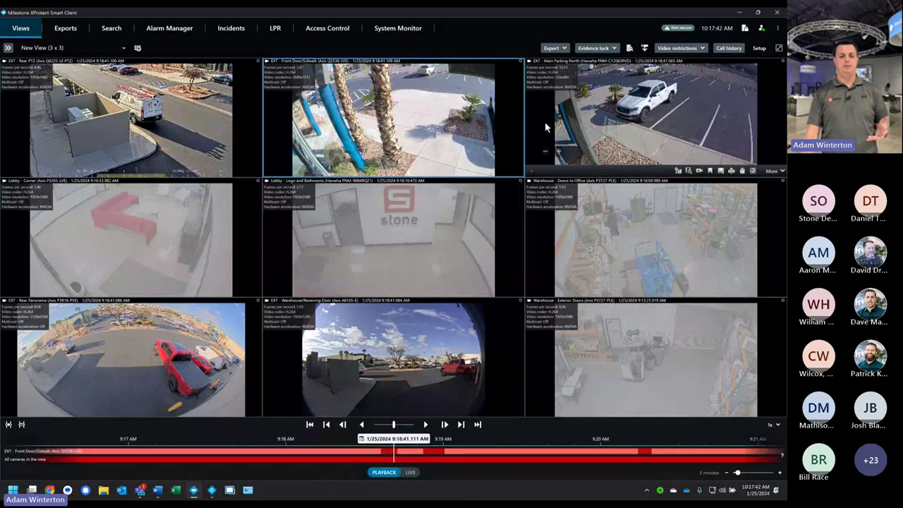
left_click(537, 243)
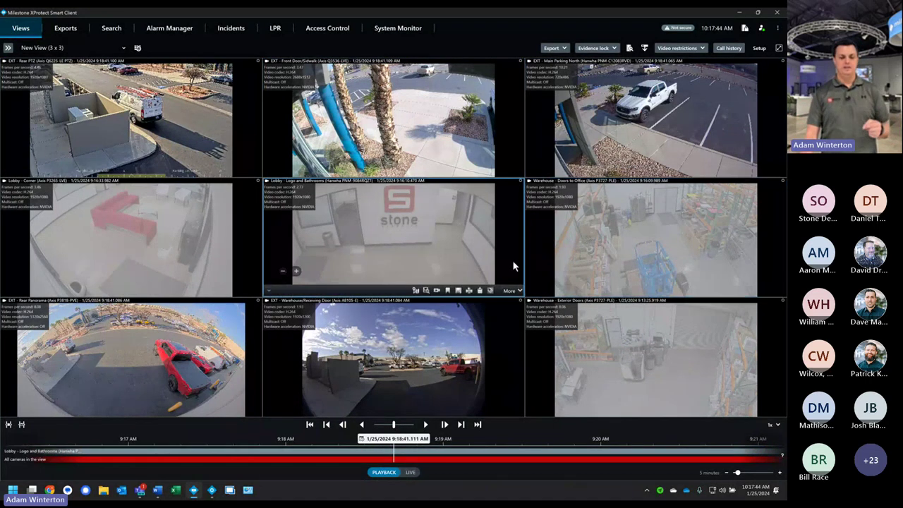
left_click(249, 263)
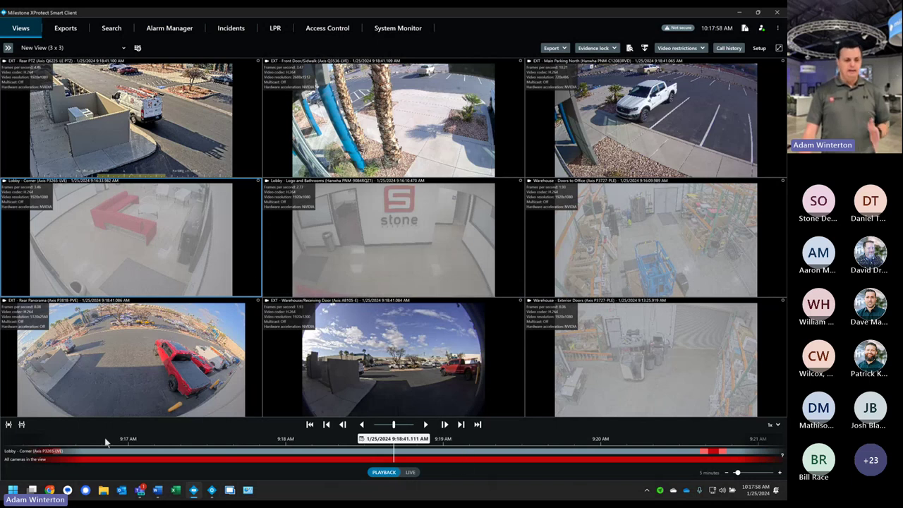
Step: Enlarge the Lobby - Corner camera and scrub through its recordings to about 9:17:12 AM
left_click_drag(231, 459, 534, 460)
double_click(237, 230)
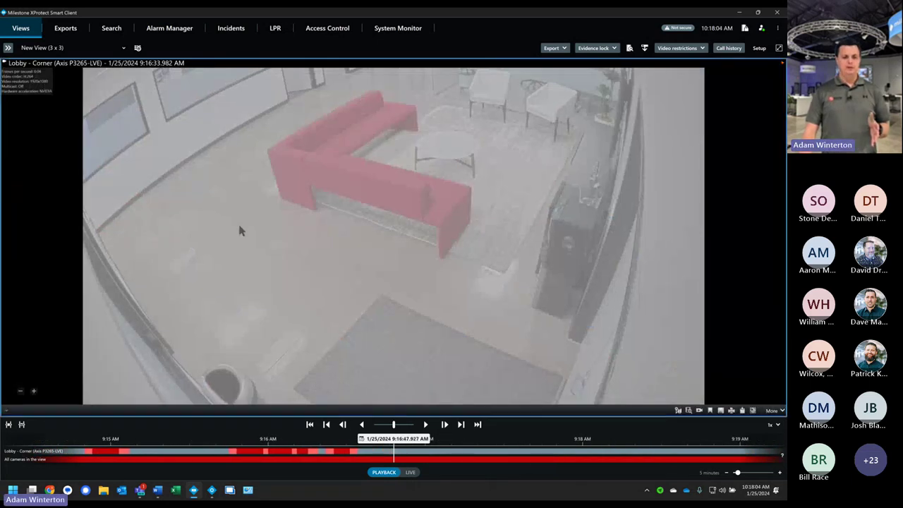
left_click_drag(431, 455, 342, 455)
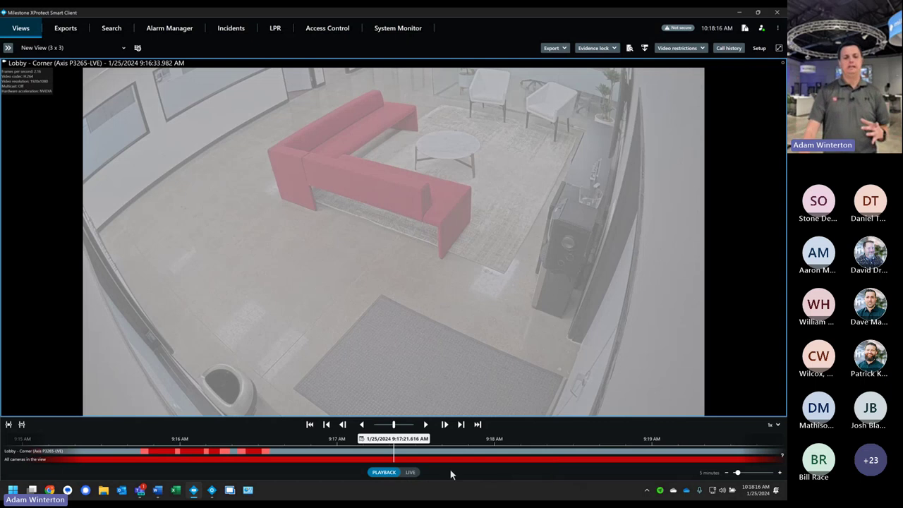
mouse_move(448, 455)
left_mouse_down()
mouse_move(503, 457)
mouse_move(417, 447)
mouse_move(408, 460)
mouse_move(534, 461)
mouse_move(456, 457)
left_mouse_up()
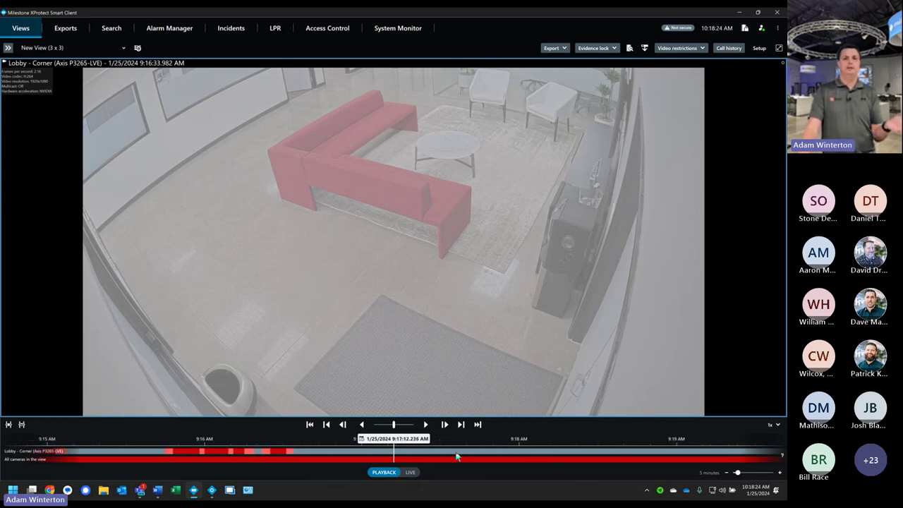
Step: Jump to the latest Lobby - Corner recording and step back through its previous sequences
left_click(477, 424)
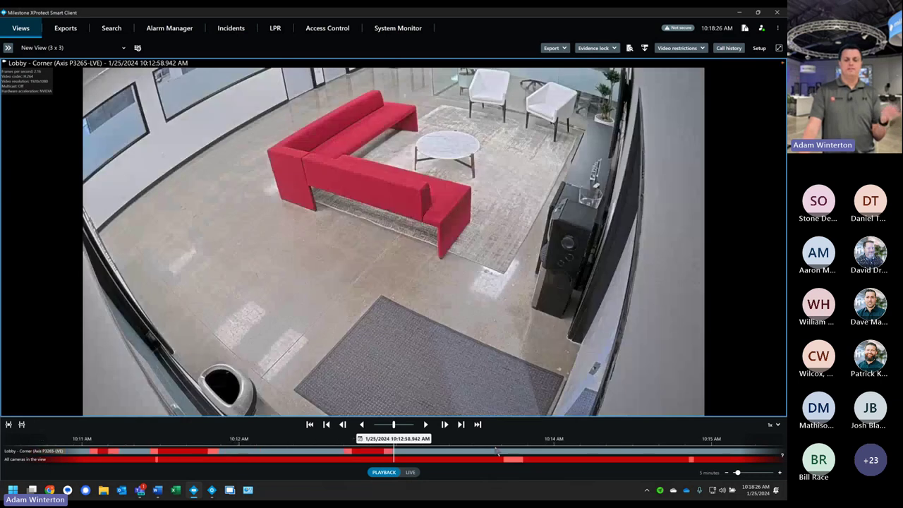
left_click_drag(497, 452, 408, 456)
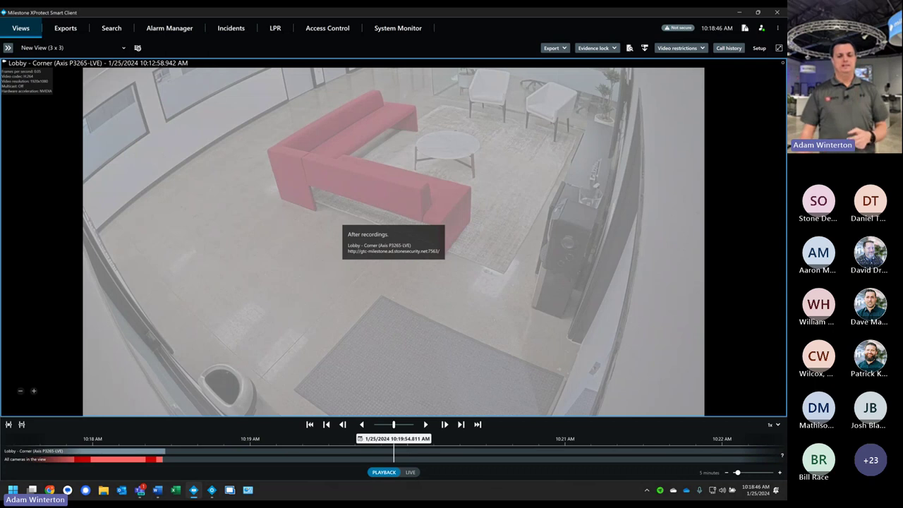
left_click(327, 425)
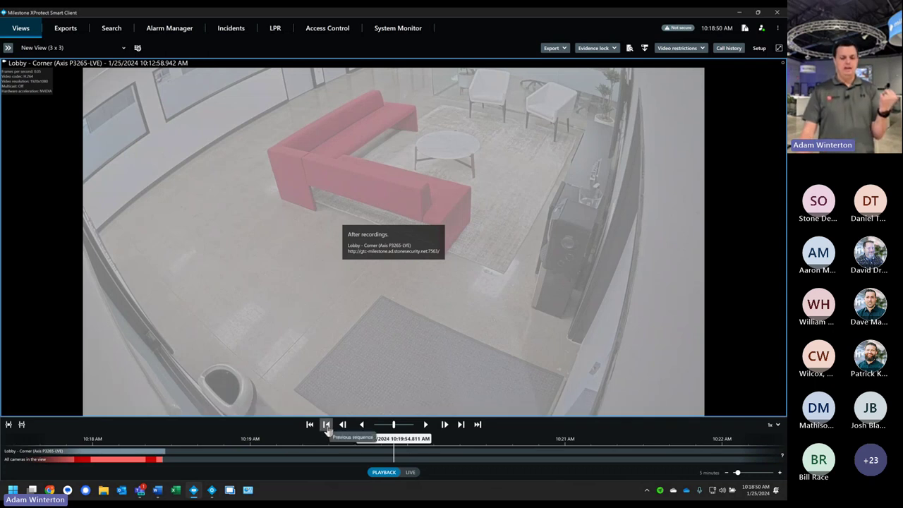
left_click(327, 425)
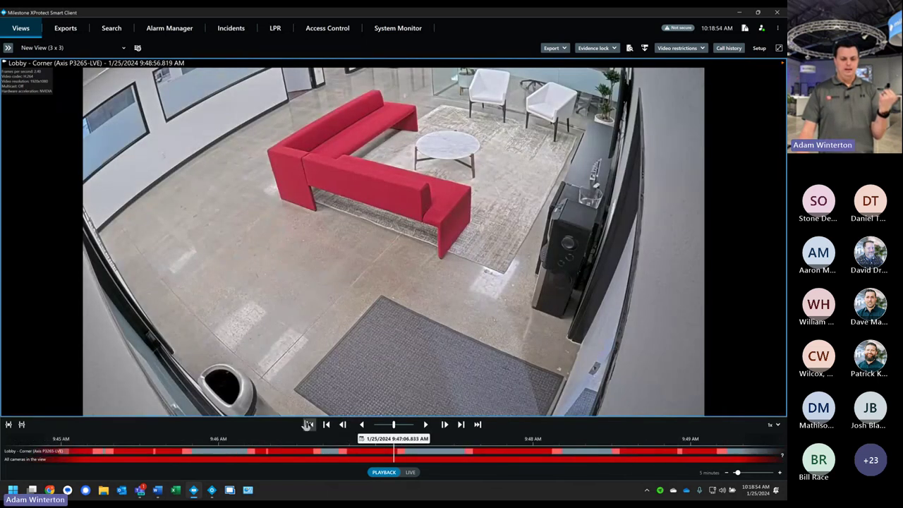
Step: Go to the camera's oldest recording and look along the timeline before it
left_click(309, 424)
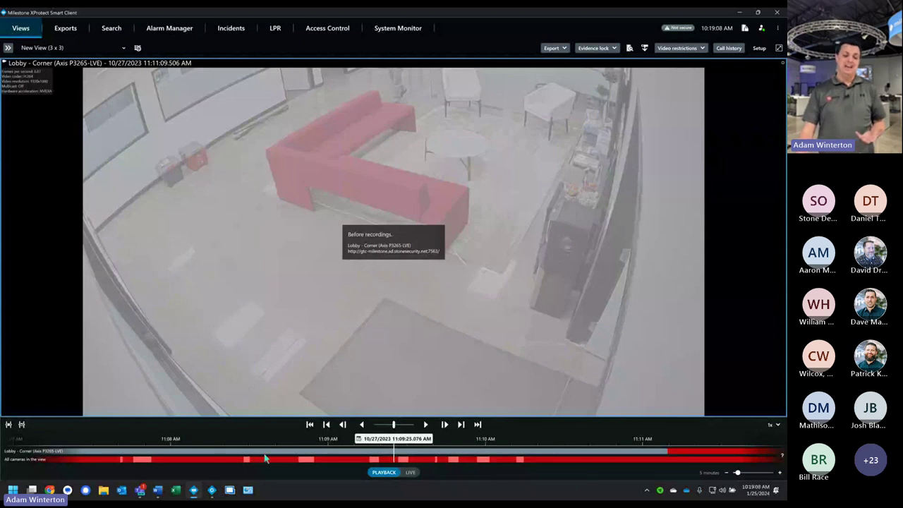
scroll(409, 444, "up", 10)
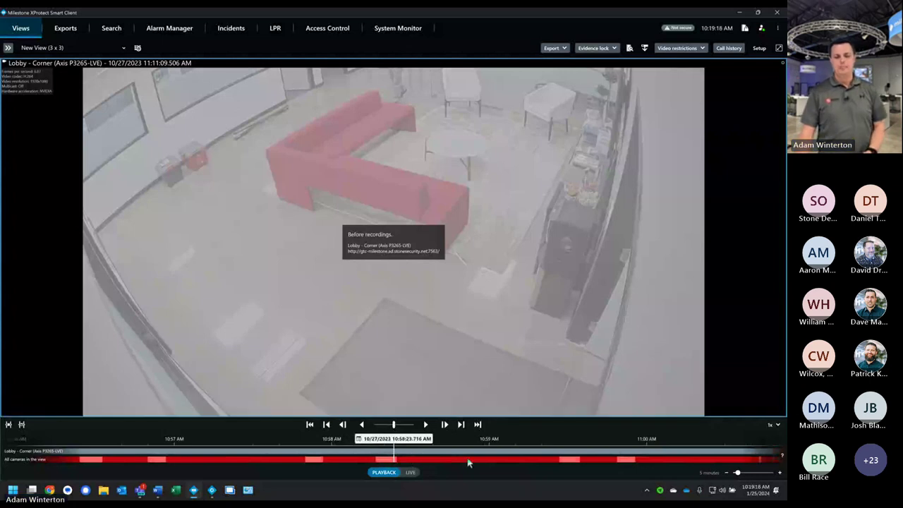
Step: Jump to the newest Lobby - Corner footage and scrub back to the recorded sequence at about 10:12:50 AM
left_click(477, 424)
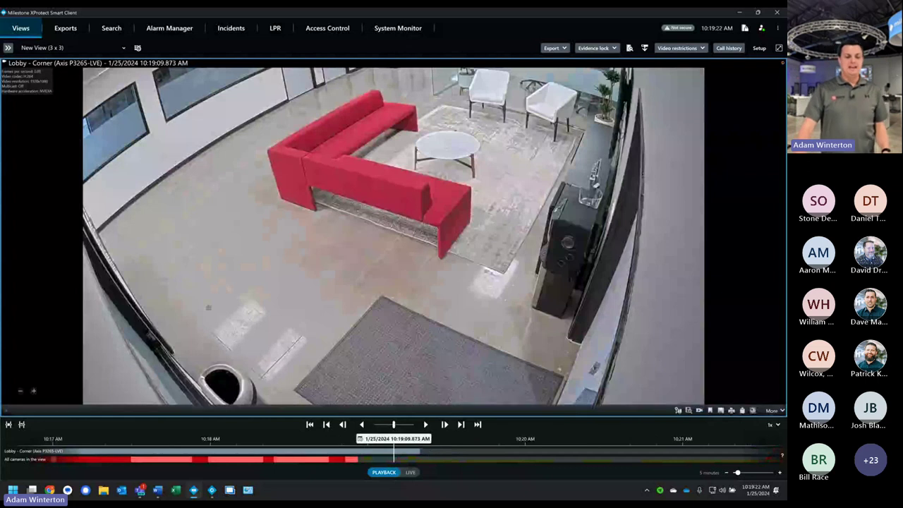
scroll(564, 461, "up", 5)
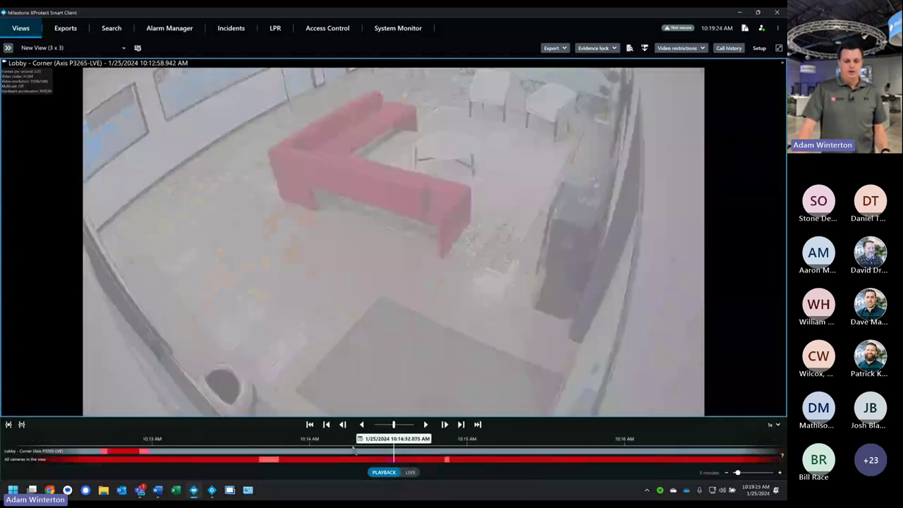
left_click_drag(353, 448, 614, 458)
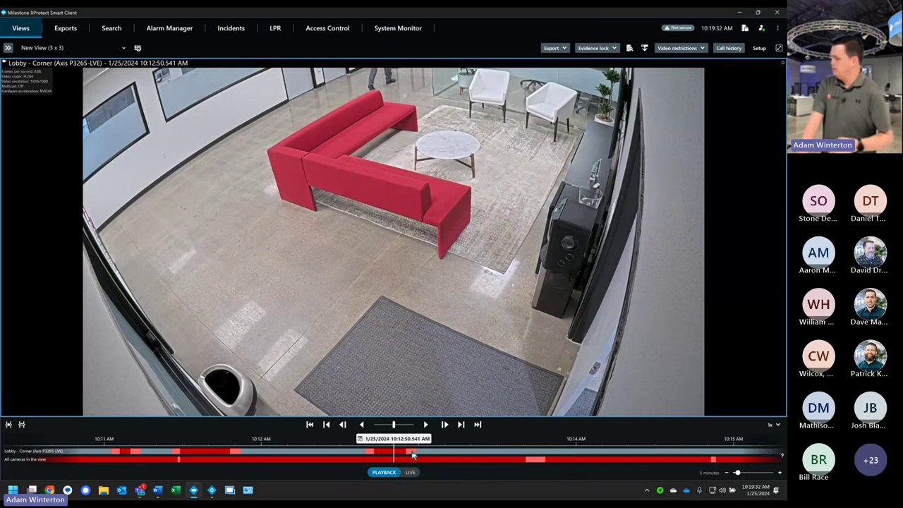
left_click_drag(410, 457, 409, 457)
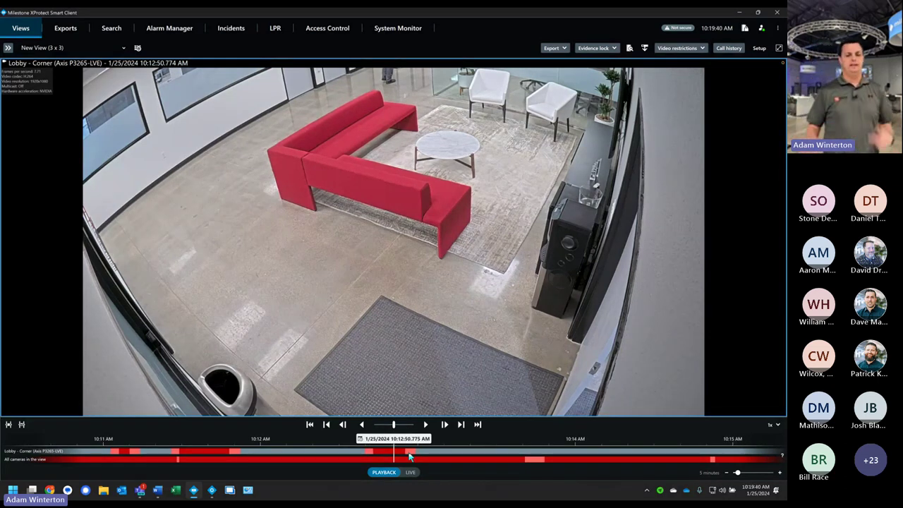
Step: Play the recorded Lobby - Corner sequence between about 10:12:47 and 10:12:56 AM, and return to about 10:12:46 AM
left_click_drag(409, 457, 425, 449)
left_click(425, 424)
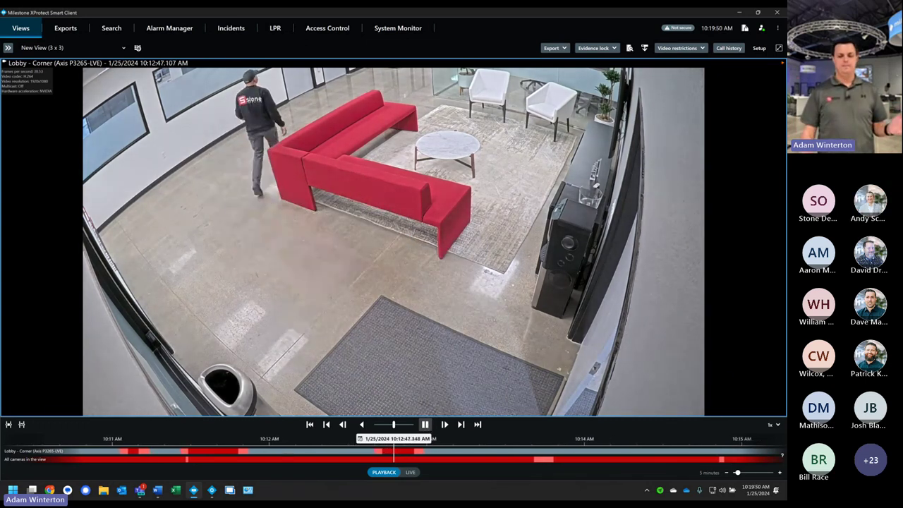
left_click_drag(432, 443, 425, 455)
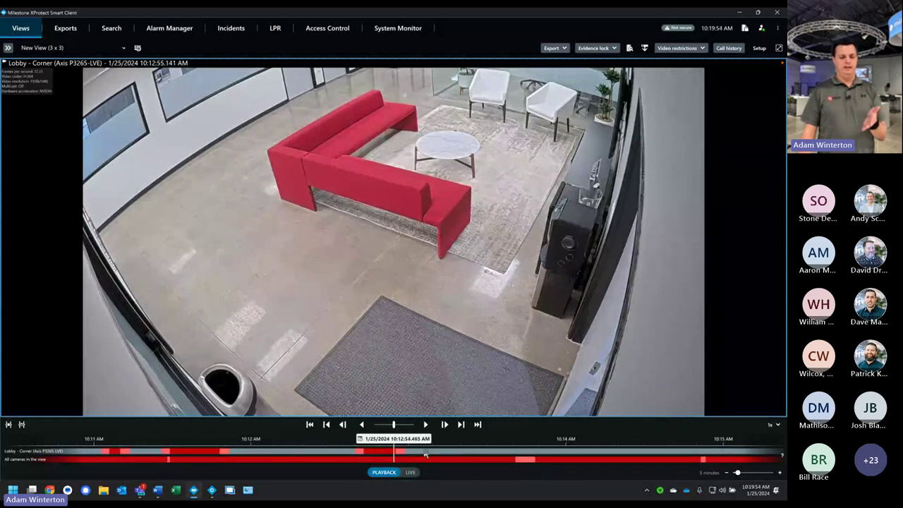
left_click(425, 425)
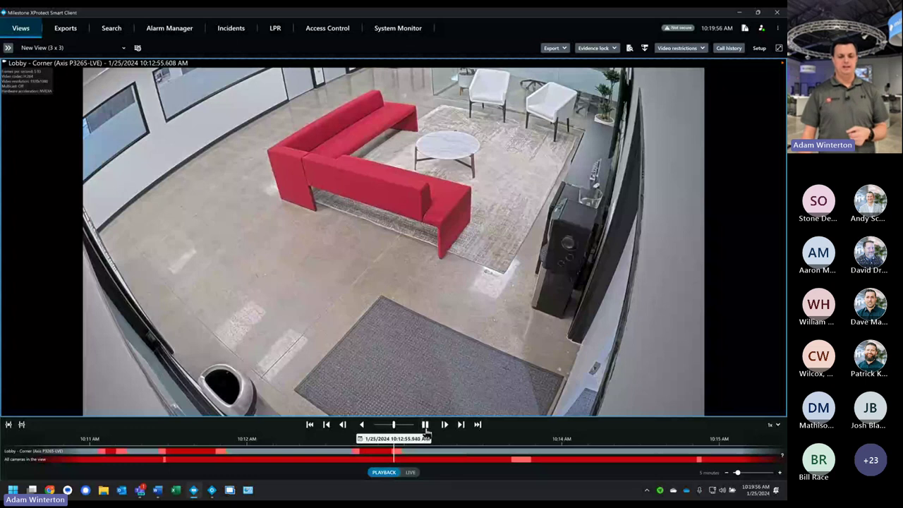
left_click(425, 424)
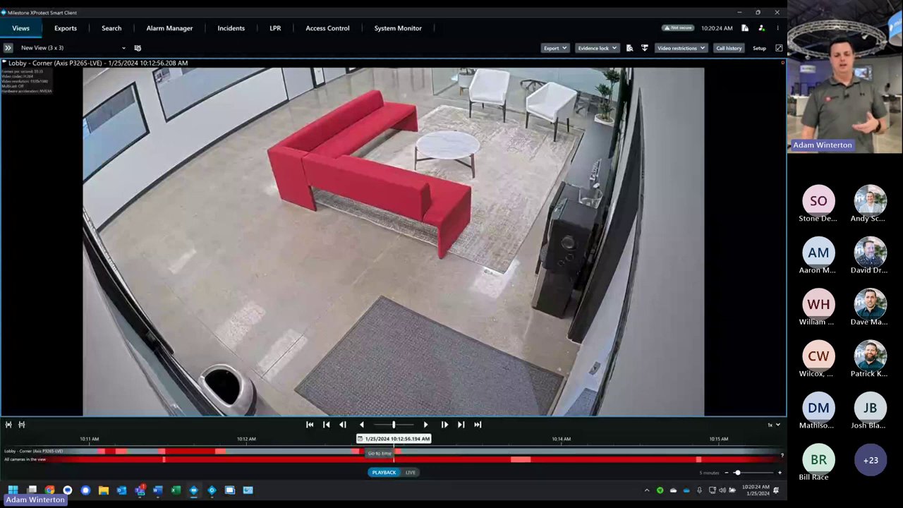
left_click(369, 453)
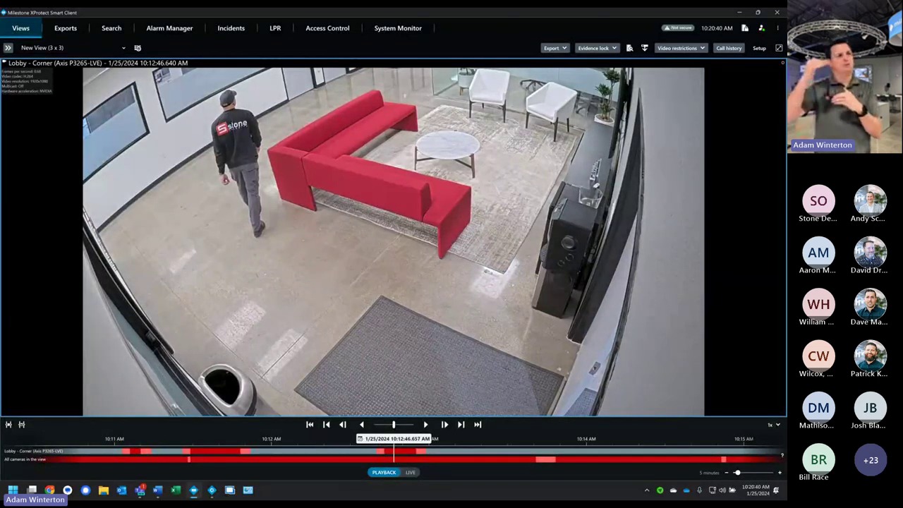
mouse_move(146, 138)
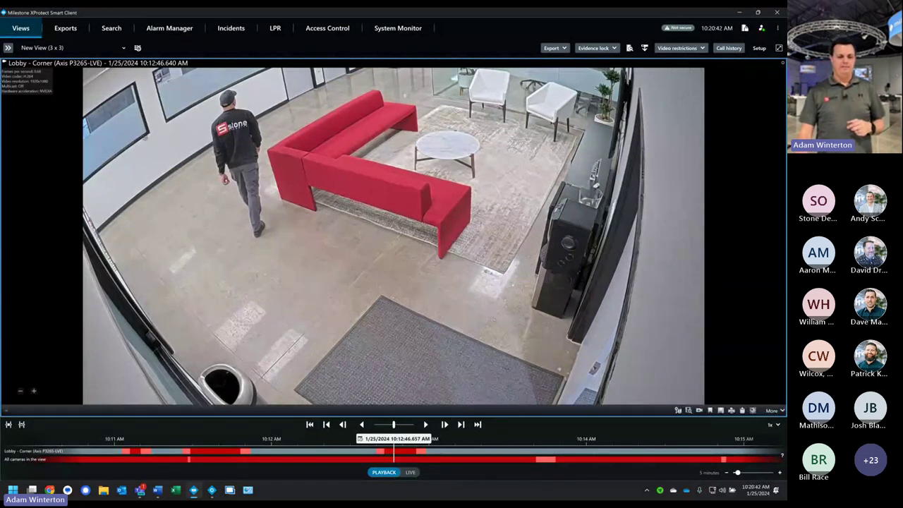
Step: Play the Lobby - Corner footage while digitally zoomed in on the window frame, and restore the full image
left_click_drag(90, 157, 141, 189)
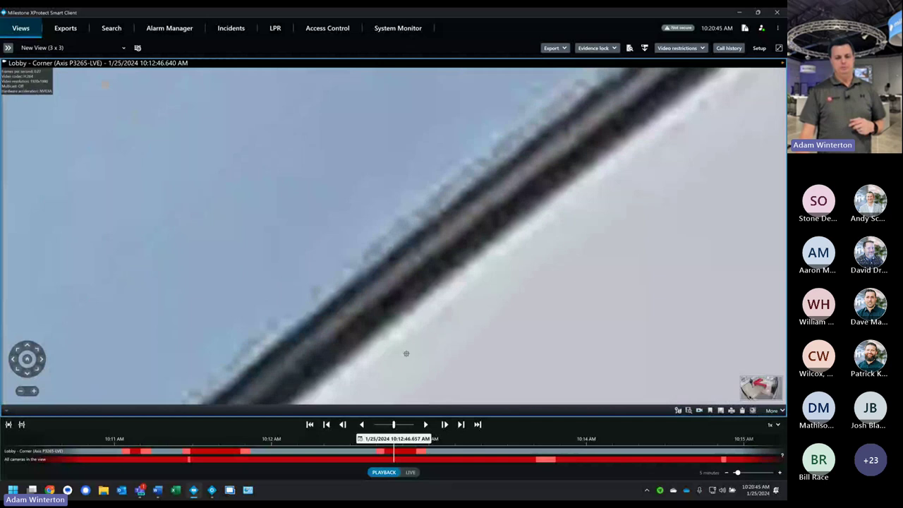
left_click(425, 424)
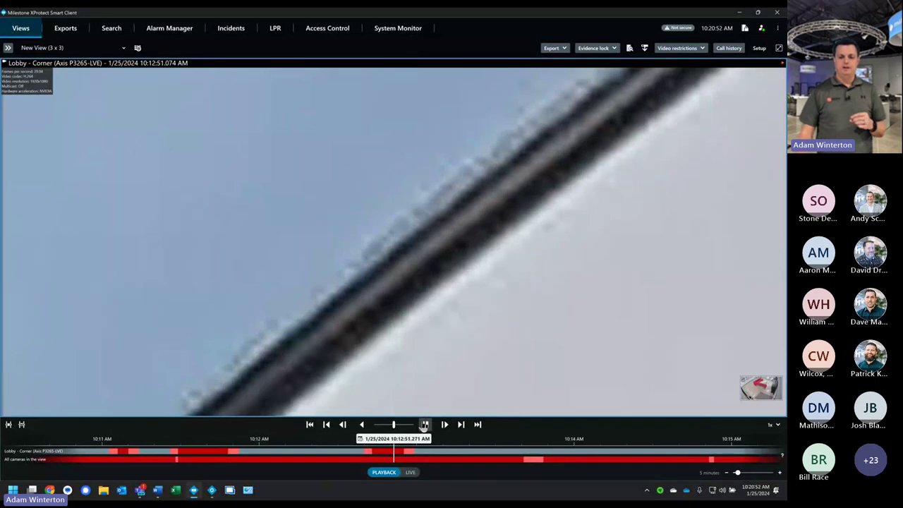
left_click_drag(369, 198, 425, 238)
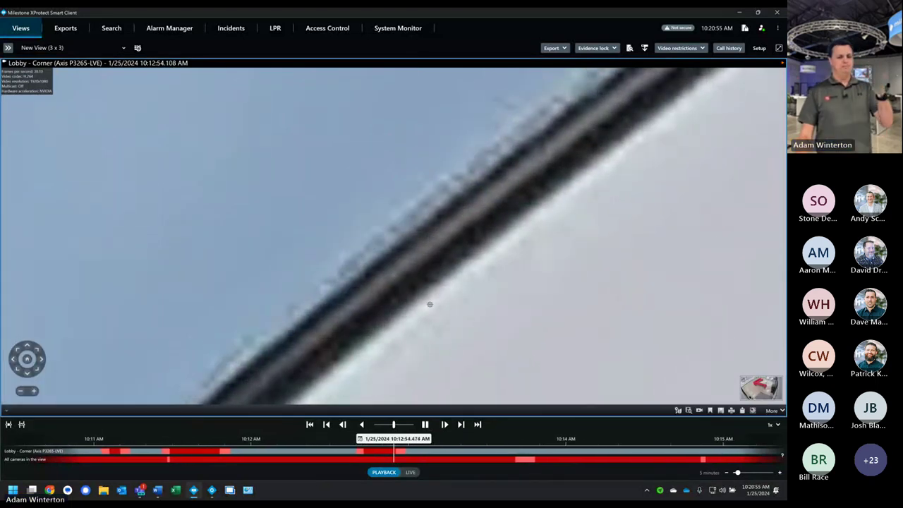
left_click(424, 424)
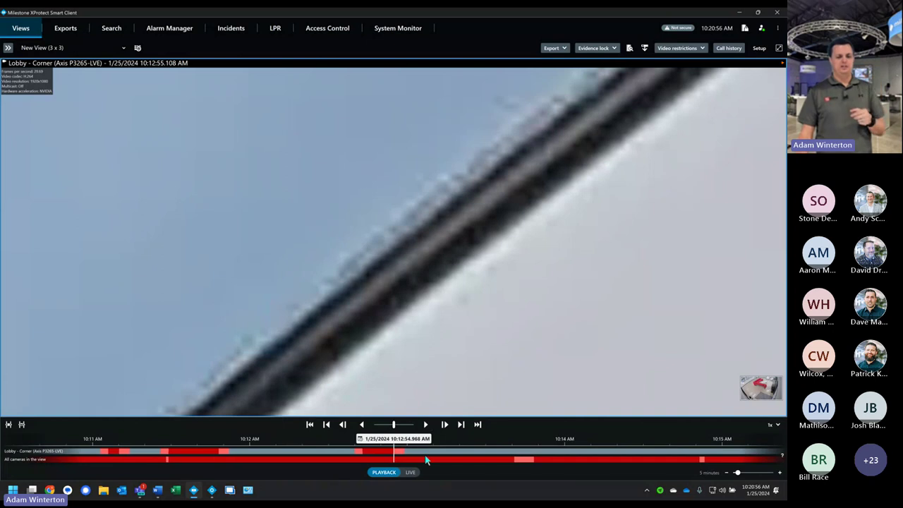
scroll(389, 224, "down", 3)
scroll(389, 224, "down", 5)
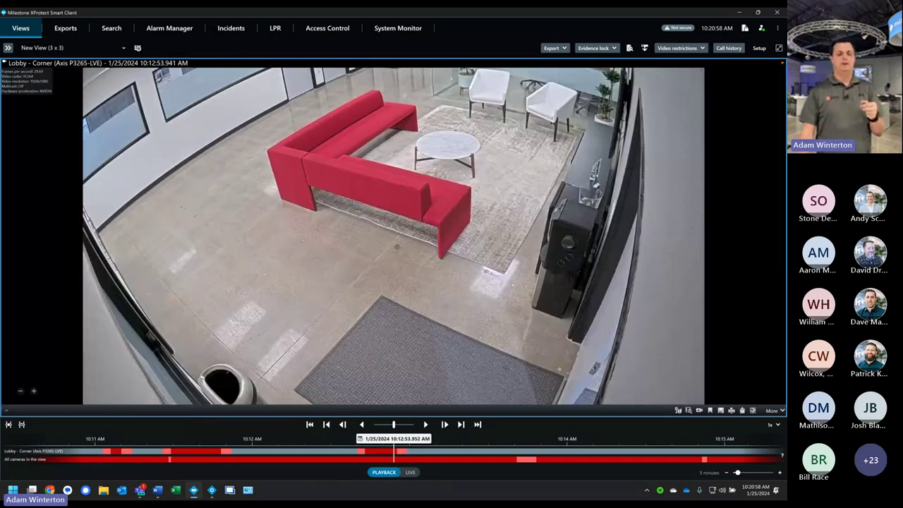
Step: Scrub through the Lobby - Corner sequence around 10:12:47 AM and move back to about 10:12:01 AM
left_click_drag(409, 455, 432, 454)
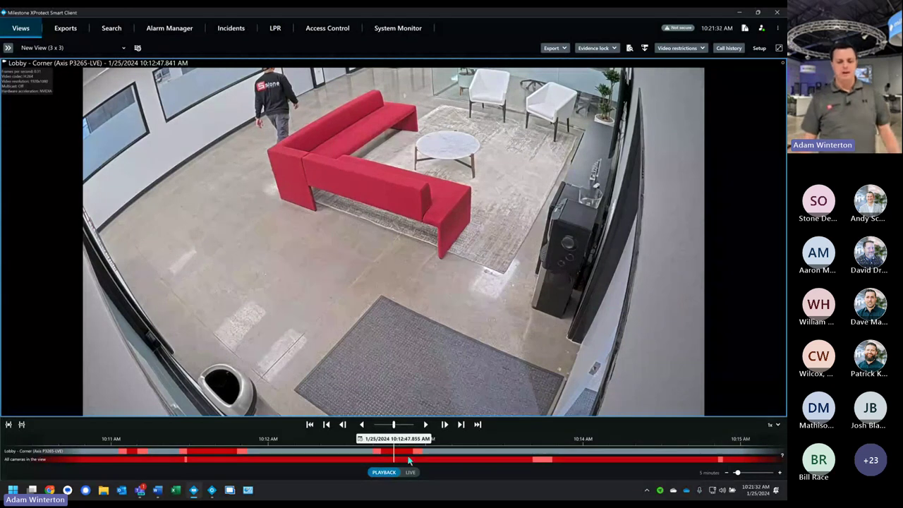
left_click_drag(408, 460, 410, 458)
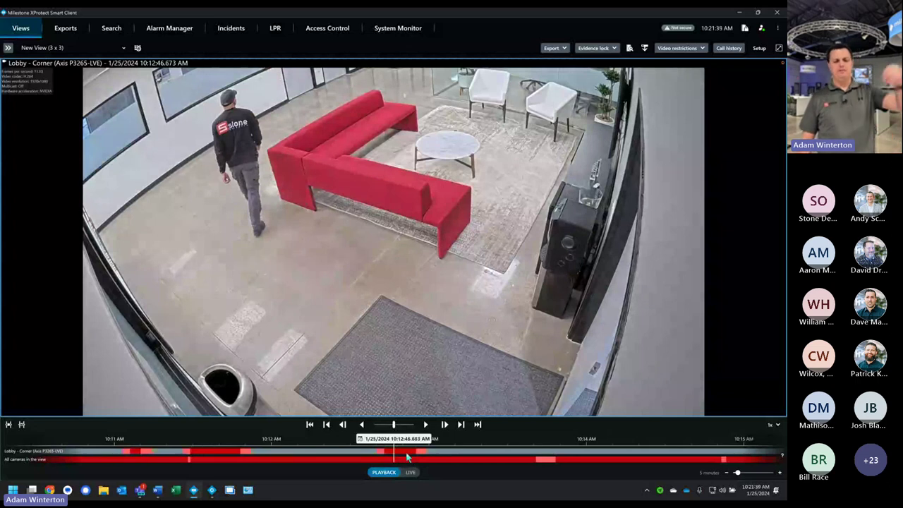
left_click_drag(410, 458, 401, 458)
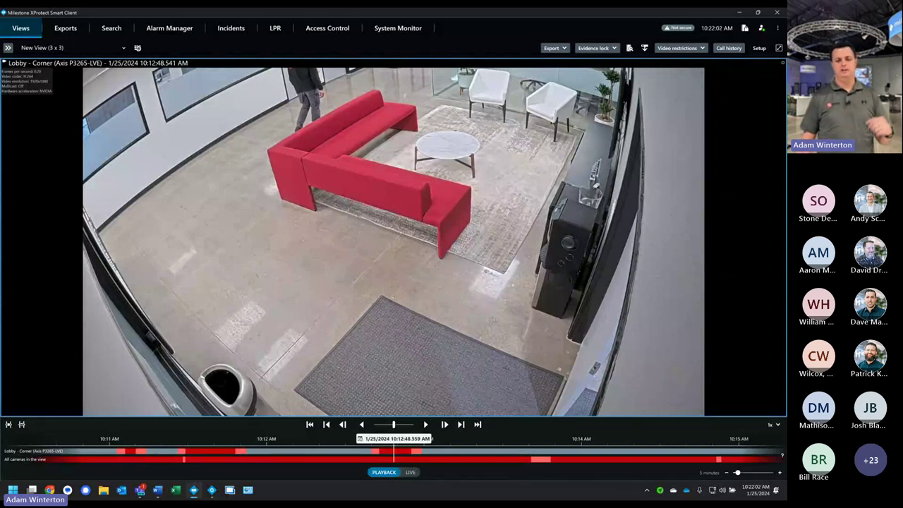
left_click_drag(390, 448, 539, 455)
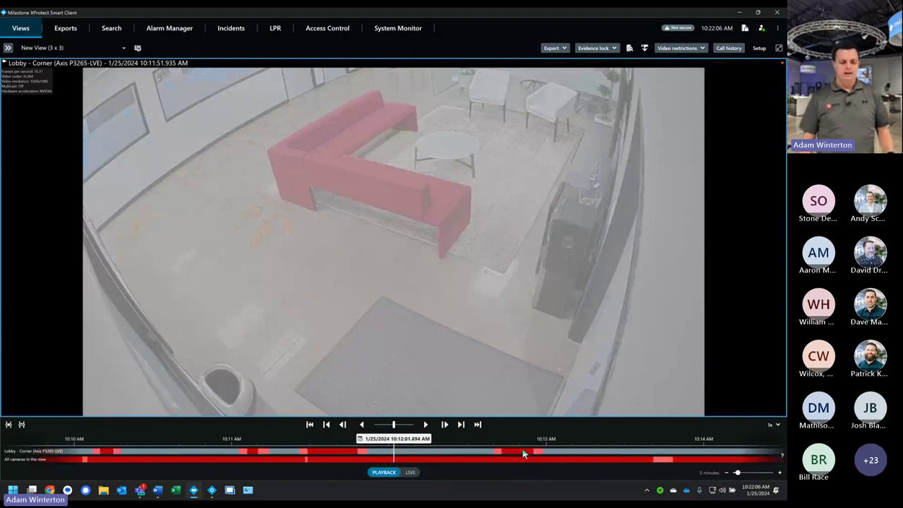
Step: Return to the nine-camera view and scrub all cameras back to about 10:09:51 AM
double_click(165, 318)
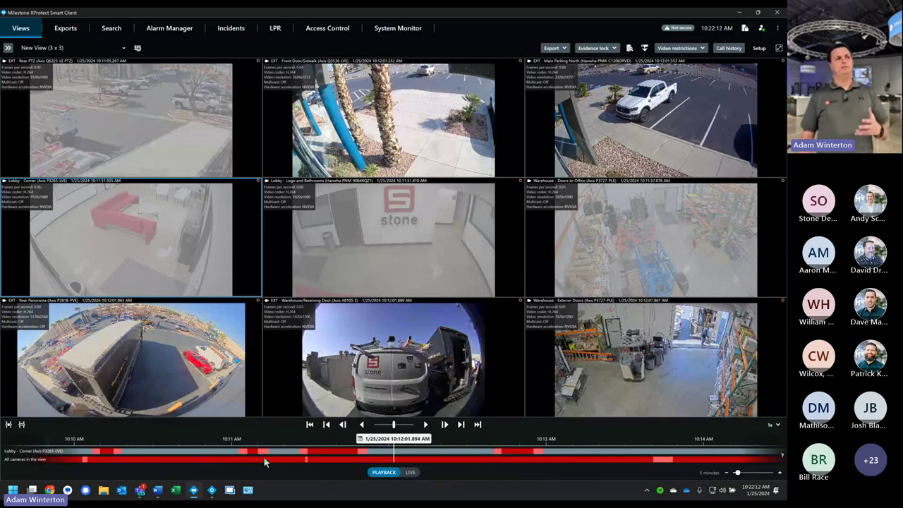
left_click_drag(330, 462, 641, 452)
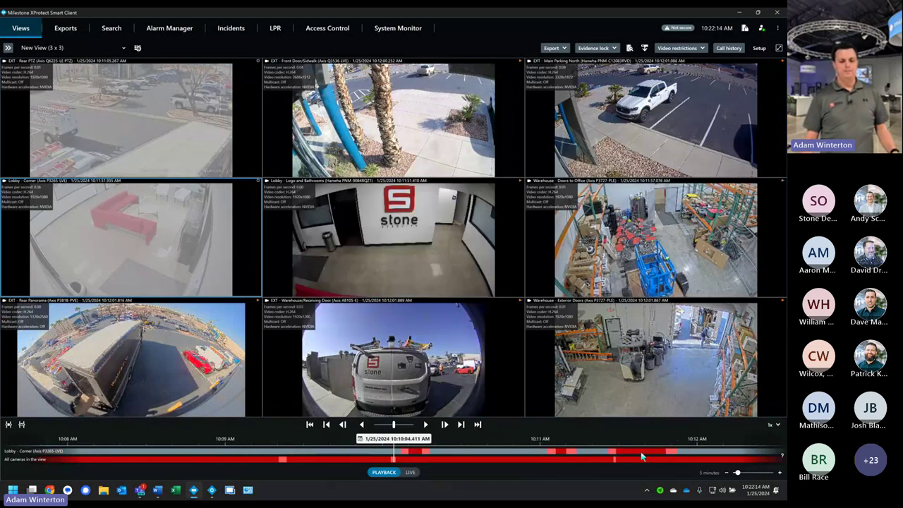
left_click_drag(323, 462, 346, 462)
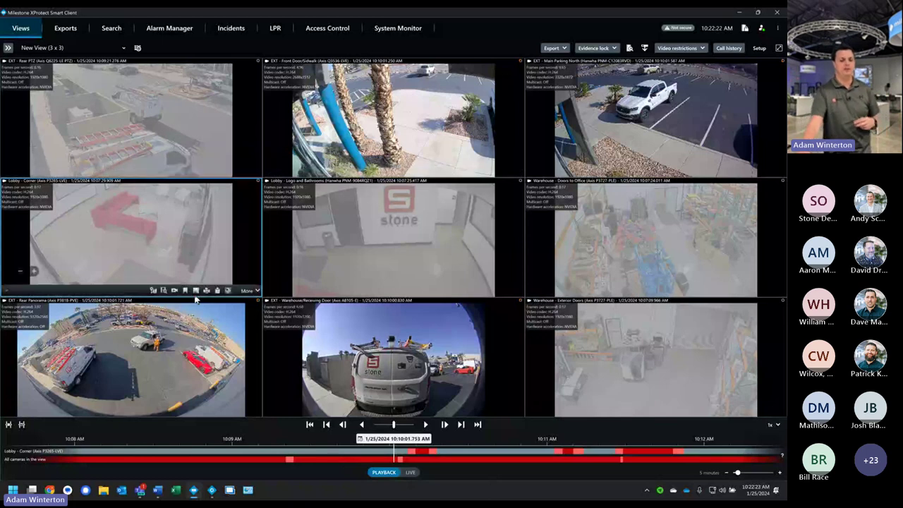
left_click_drag(316, 460, 335, 469)
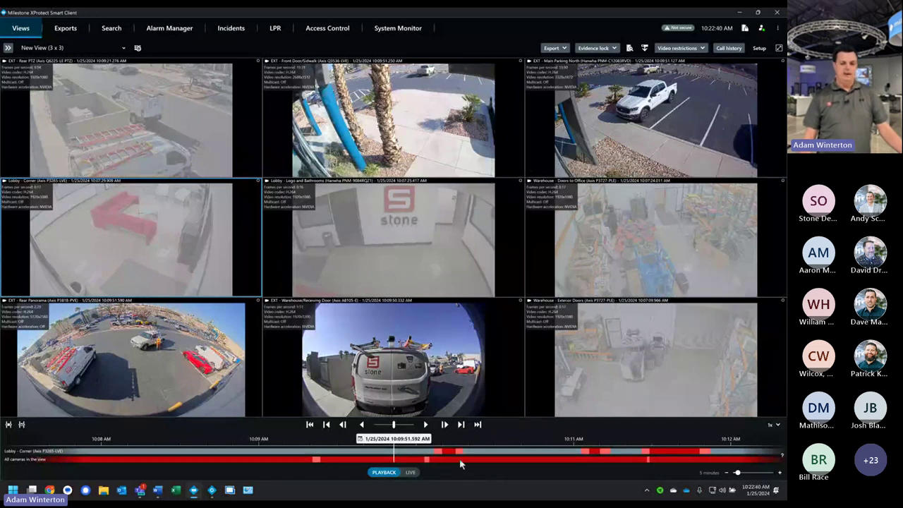
Step: Select the EXT - Rear PTZ camera and scrub its timeline forward to the recorded sequence at about 10:10:50 AM
mouse_move(165, 409)
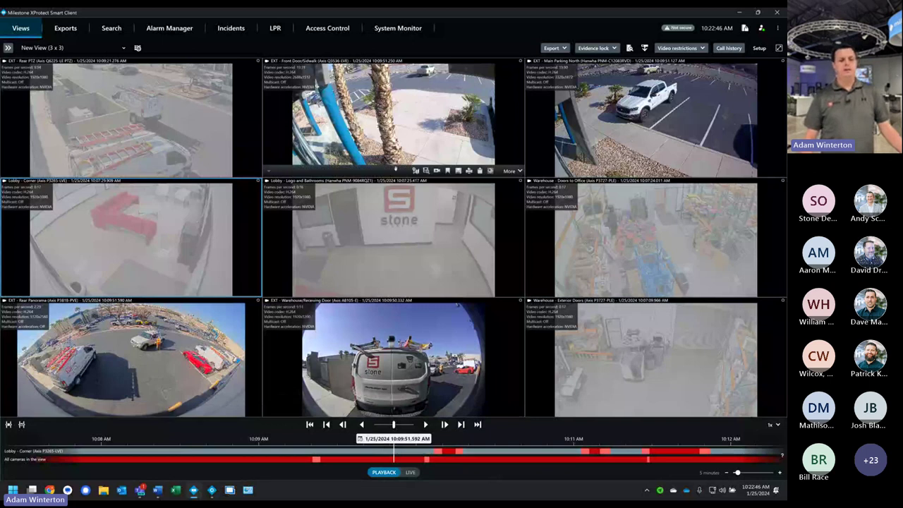
left_click(256, 131)
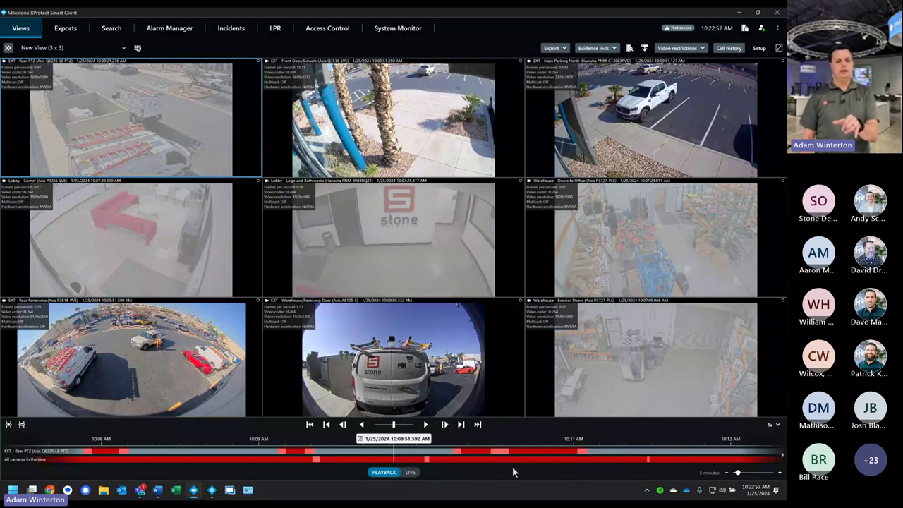
mouse_move(512, 466)
left_mouse_down()
mouse_move(297, 457)
mouse_move(508, 467)
left_mouse_up()
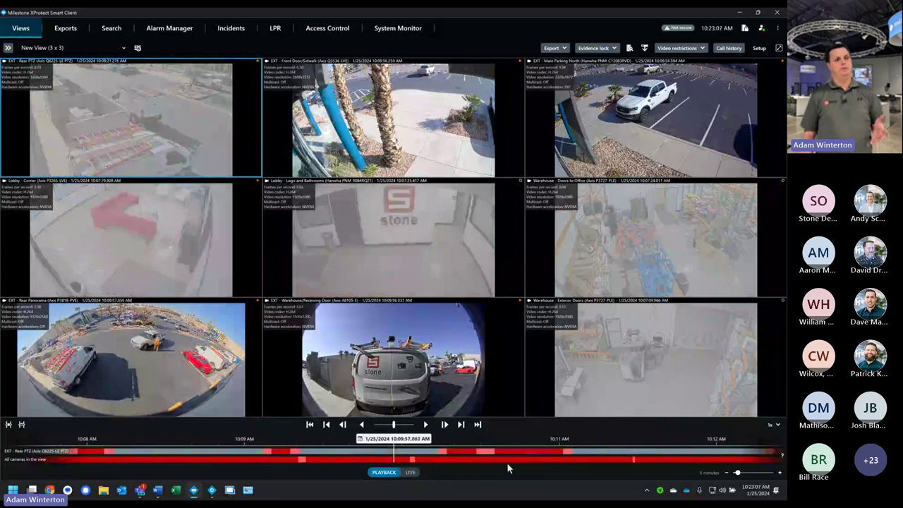
mouse_move(409, 180)
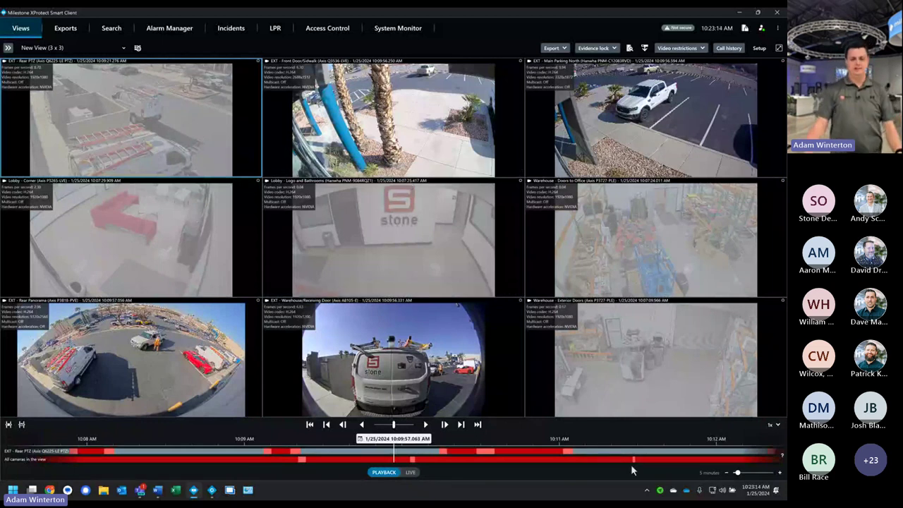
left_click_drag(630, 464, 484, 458)
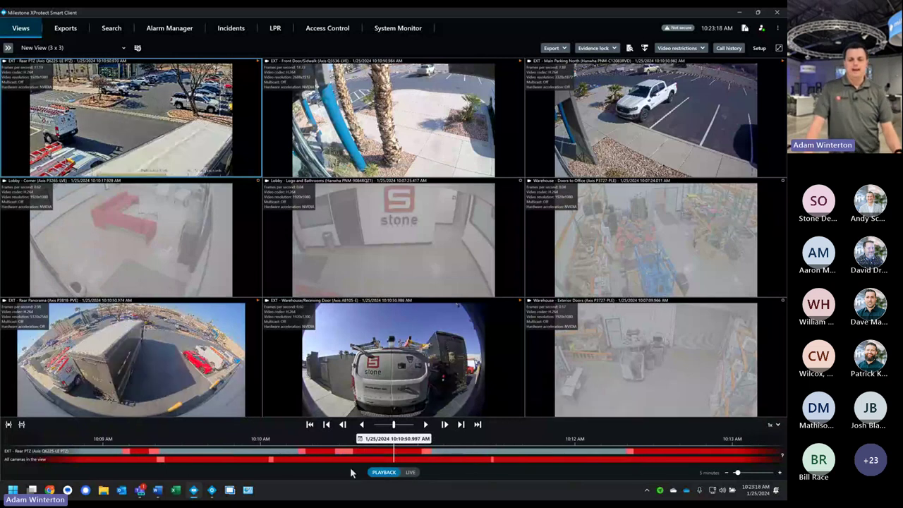
Step: Play all cameras in the view forward from about 10:10:50 AM, and switch to reverse playback
left_click(361, 424)
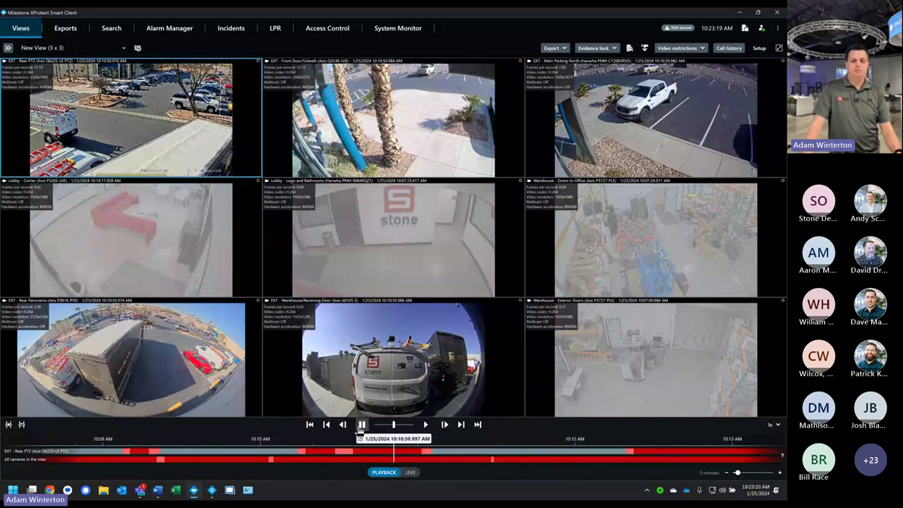
left_click(425, 424)
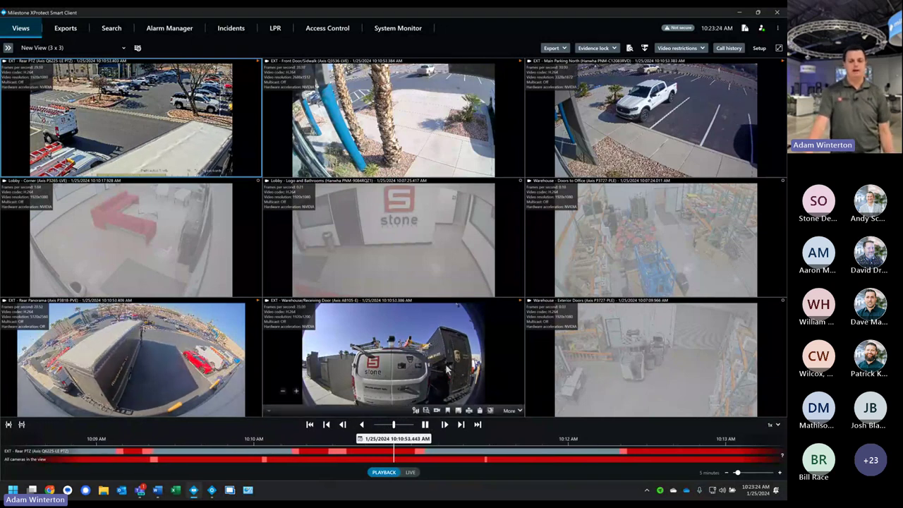
left_click(361, 424)
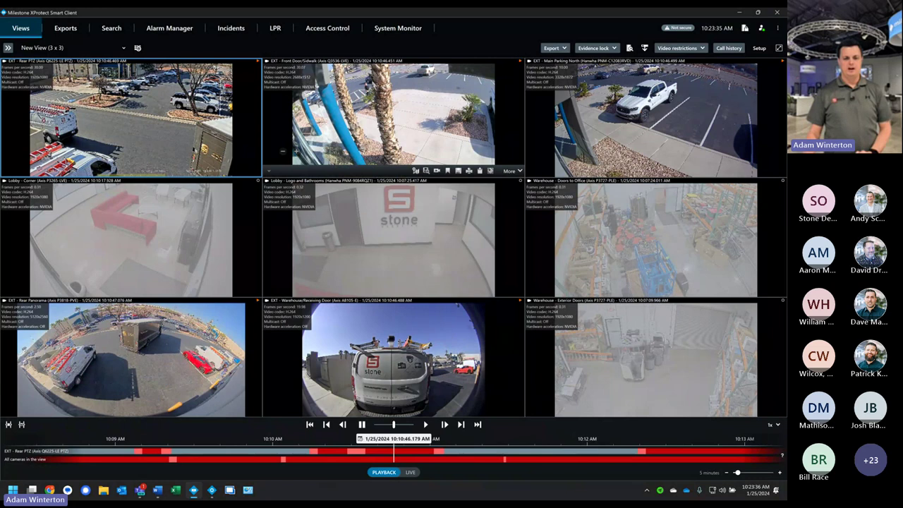
Step: Select the EXT - Front Door/Sidwalk camera, pause the reverse playback, and scrub back to about 10:10:29 AM
left_click(393, 113)
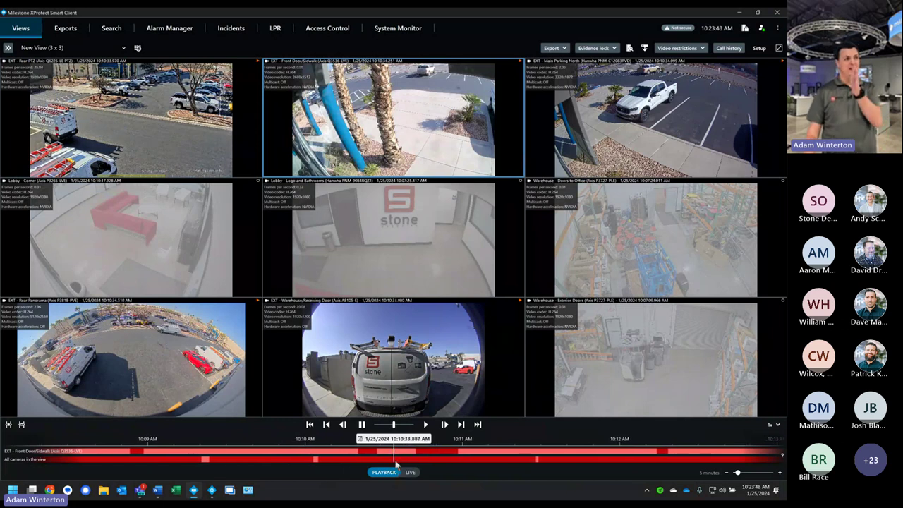
left_click(362, 424)
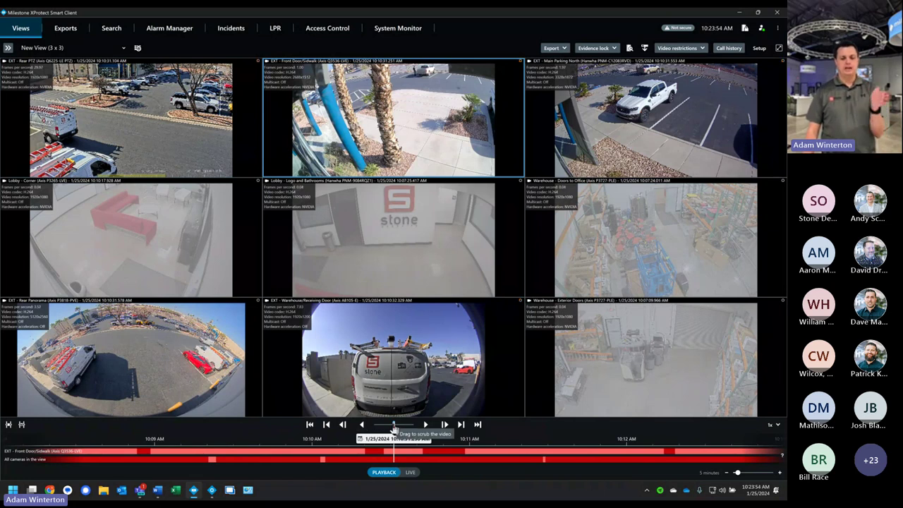
left_click_drag(393, 428, 384, 428)
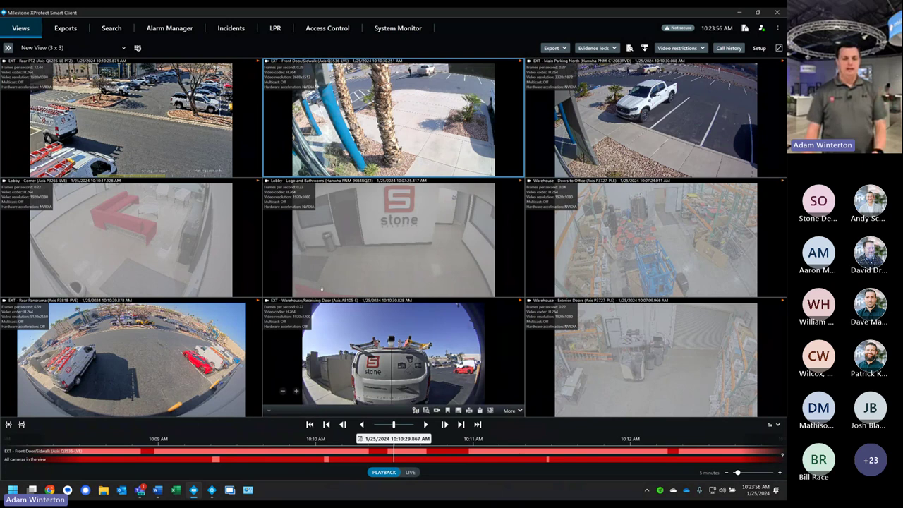
Step: Maximize the EXT - Front Door/Sidwalk camera and scrub its footage back to about 10:10:27 AM
double_click(323, 141)
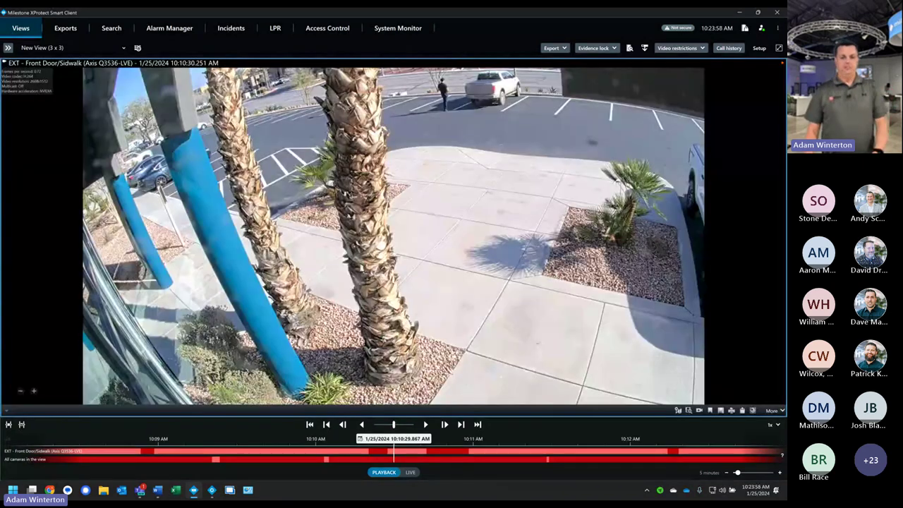
mouse_move(396, 428)
left_mouse_down()
mouse_move(383, 429)
mouse_move(392, 431)
left_mouse_up()
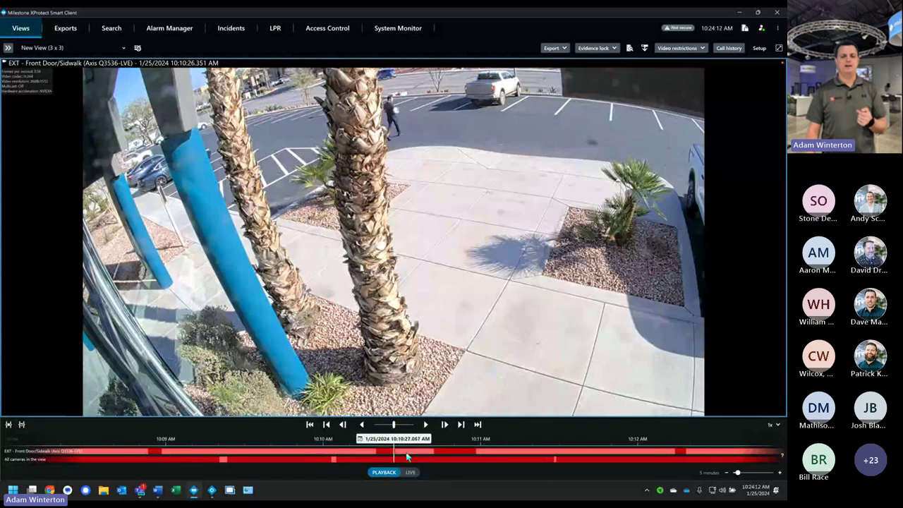
left_click_drag(406, 457, 403, 457)
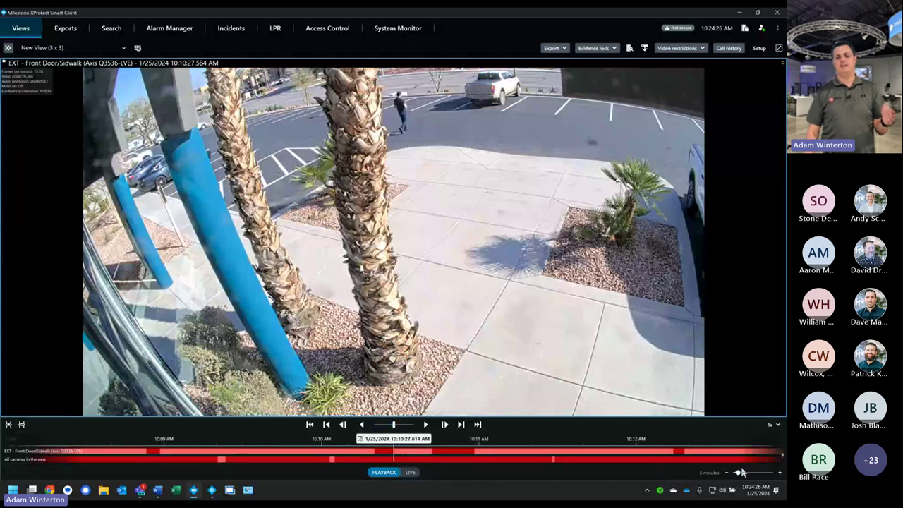
Step: Narrow the timeline span to 1 minute and scrub the Front Door/Sidwalk footage to about 10:10:29 AM
left_click(727, 473)
left_click(728, 474)
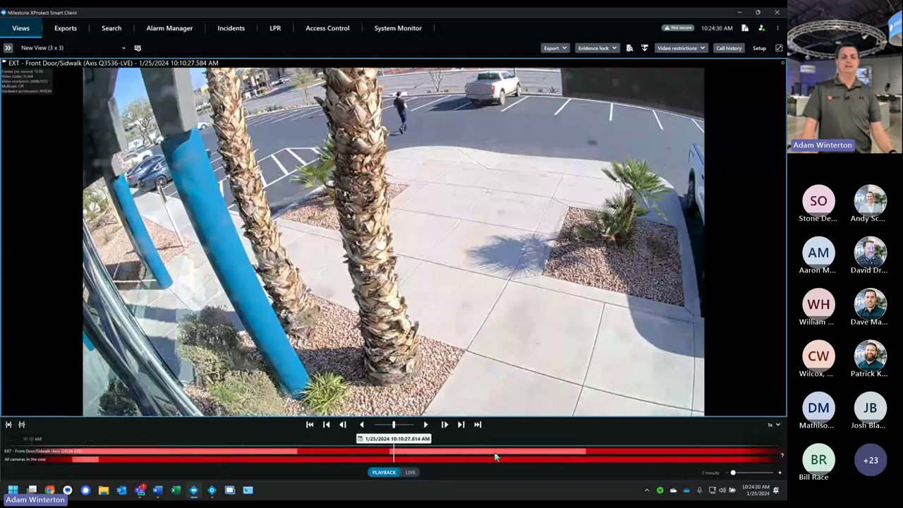
left_click_drag(496, 457, 464, 460)
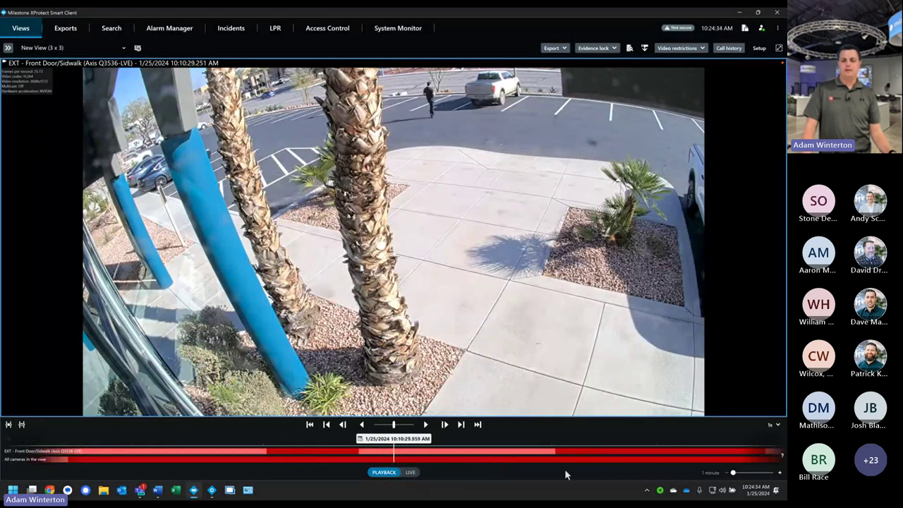
Step: Widen the timeline span to 4 weeks to view the Front Door/Sidwalk camera's whole recording history
left_click(780, 473)
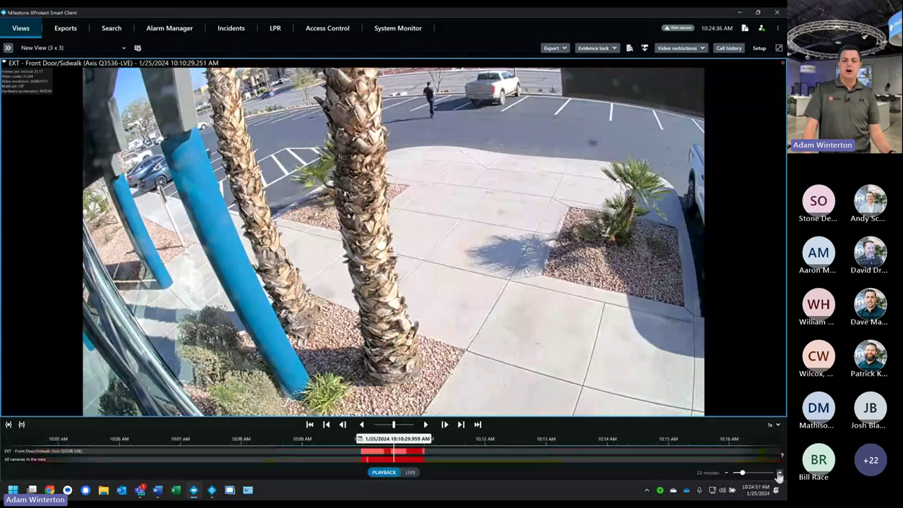
left_click(779, 474)
left_click(779, 474)
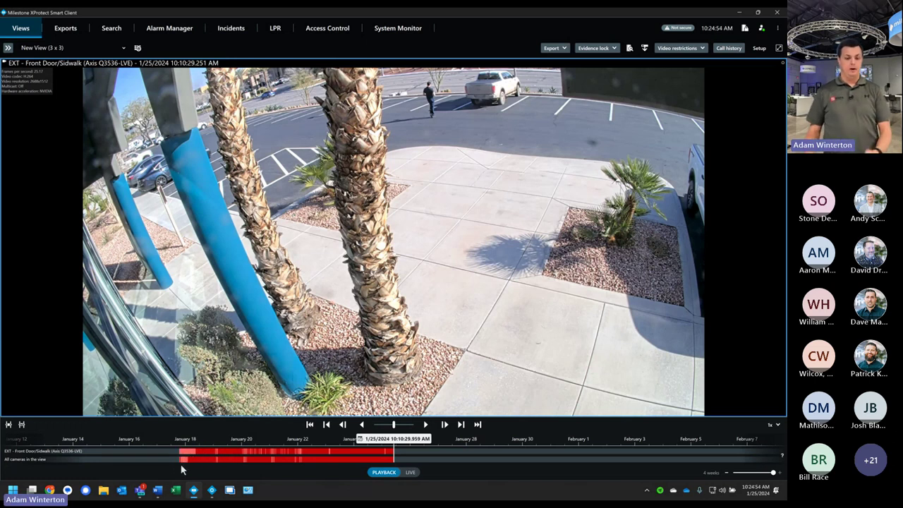
Step: Move the Front Door/Sidwalk playback back to January 22, 2024, and narrow the timeline span to 2 weeks
left_click_drag(154, 457, 247, 460)
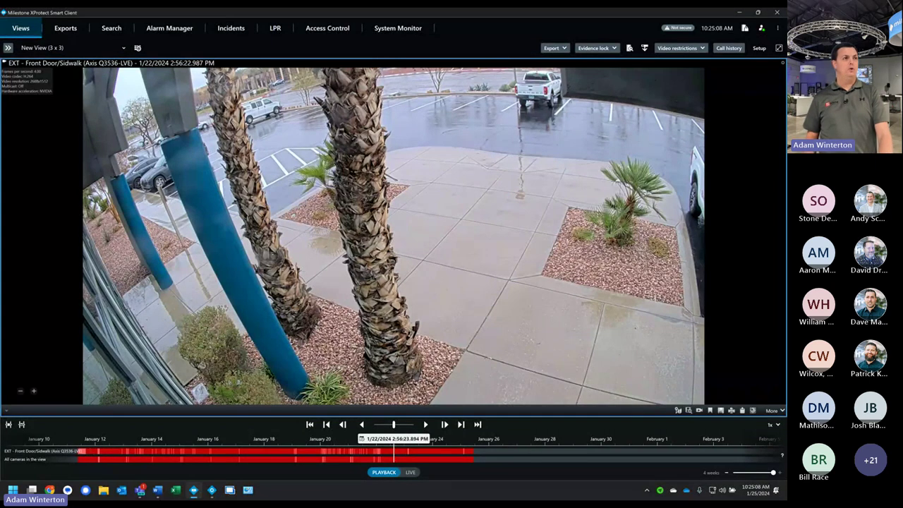
scroll(424, 457, "up", 3)
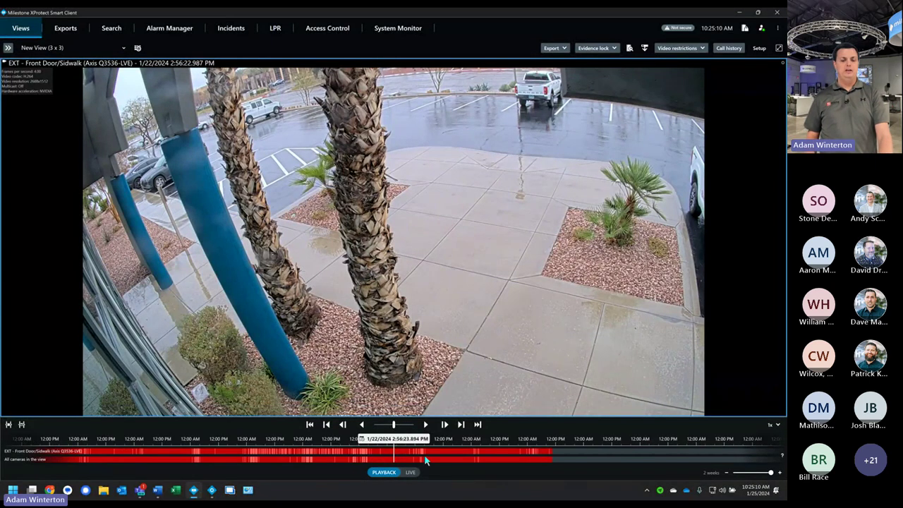
scroll(423, 458, "down", 2)
scroll(421, 457, "down", 2)
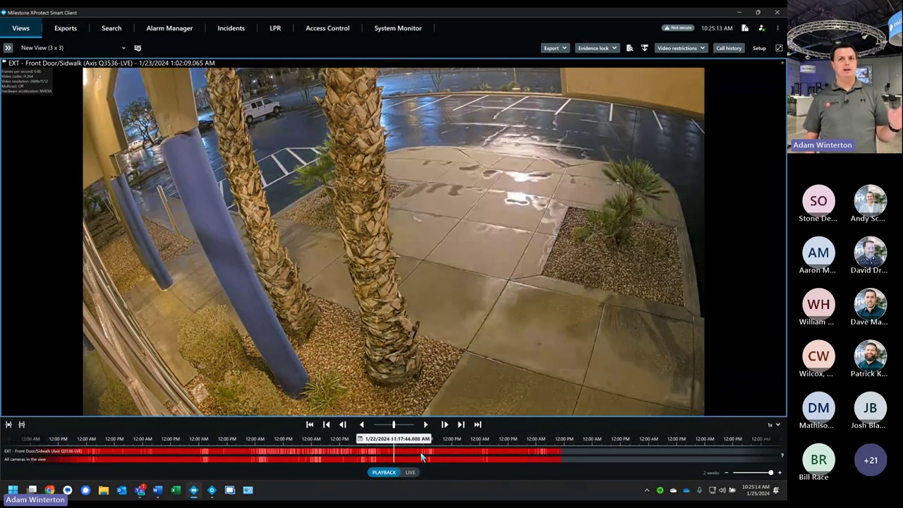
scroll(421, 457, "down", 3)
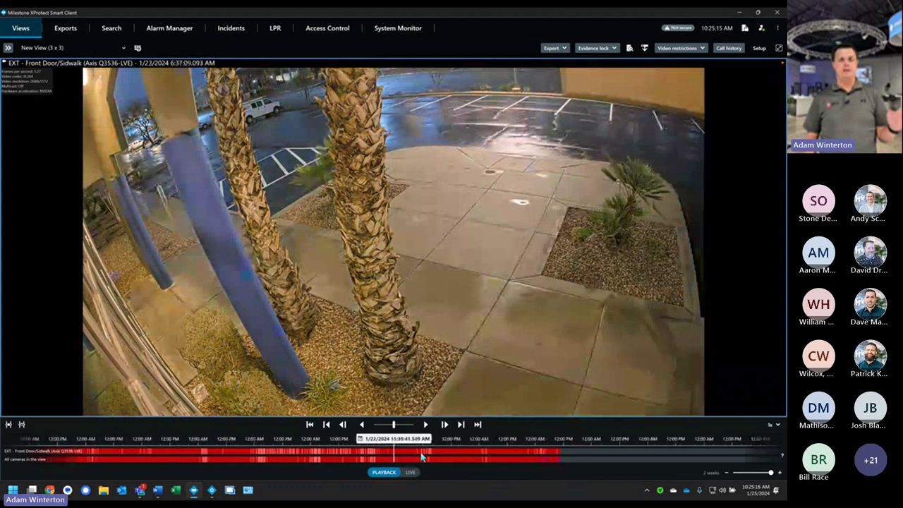
Step: Move the Front Door/Sidwalk playback to about 9:39:35 PM on January 22, 2024, and narrow the timeline span to 5 minutes
scroll(420, 458, "up", 3)
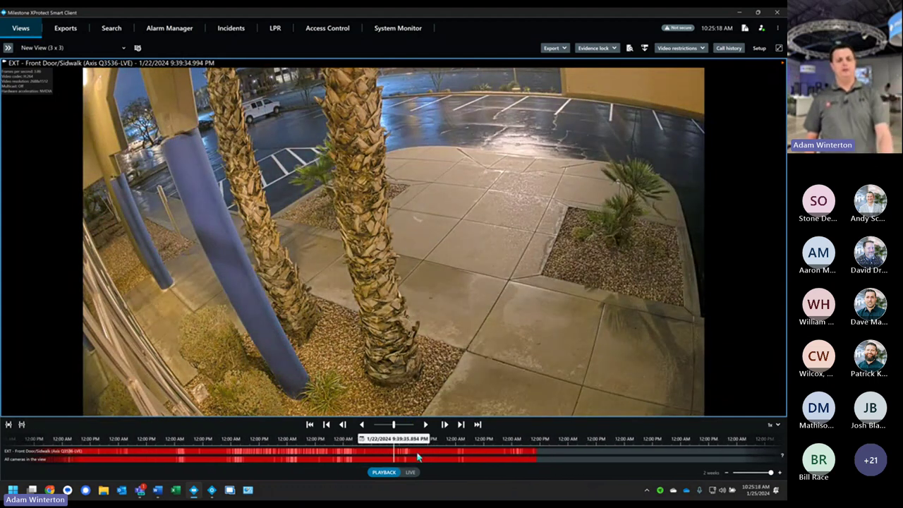
scroll(417, 457, "up", 5)
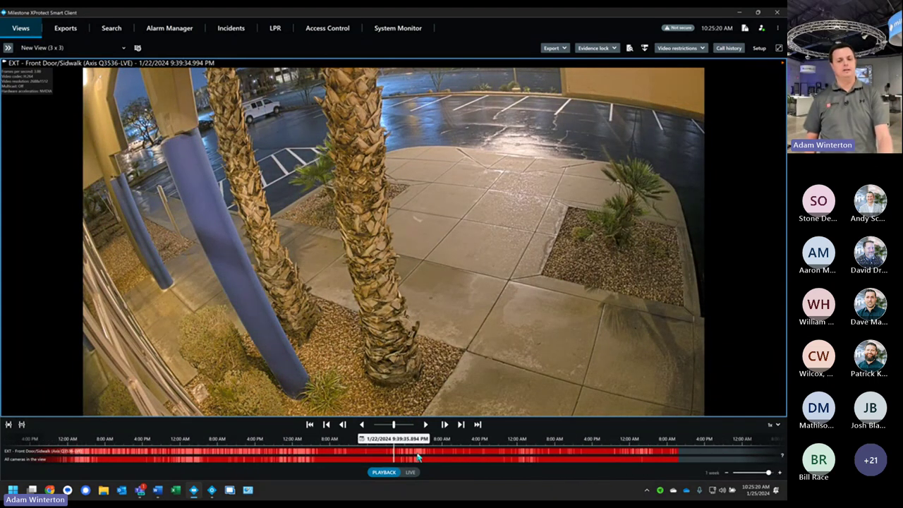
scroll(418, 457, "up", 4)
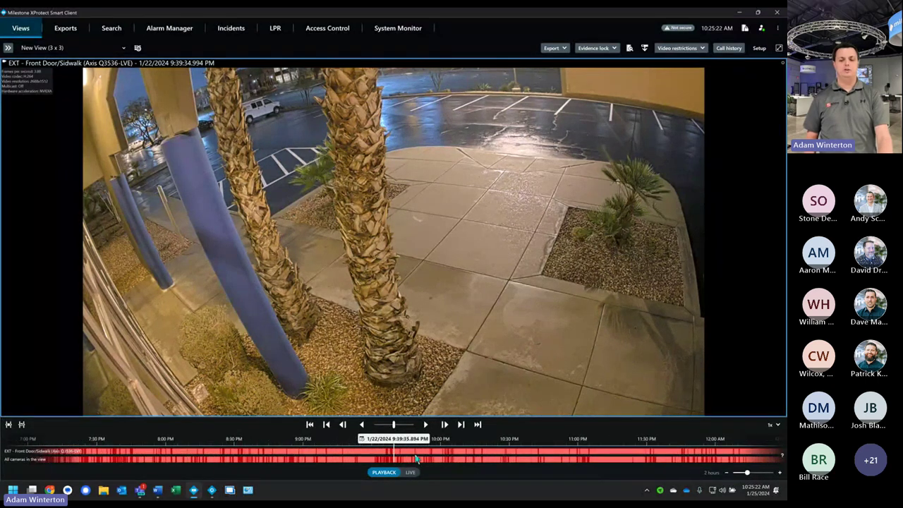
scroll(416, 459, "up", 4)
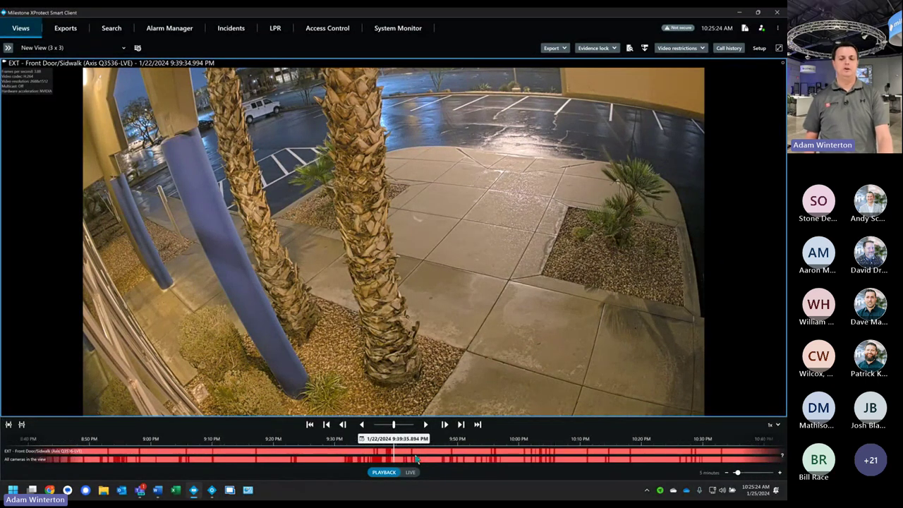
Step: Try timeline spans of 1 hour and 1 minute, ending with the span at 10 minutes
left_click(780, 473)
left_click(780, 473)
left_click(779, 473)
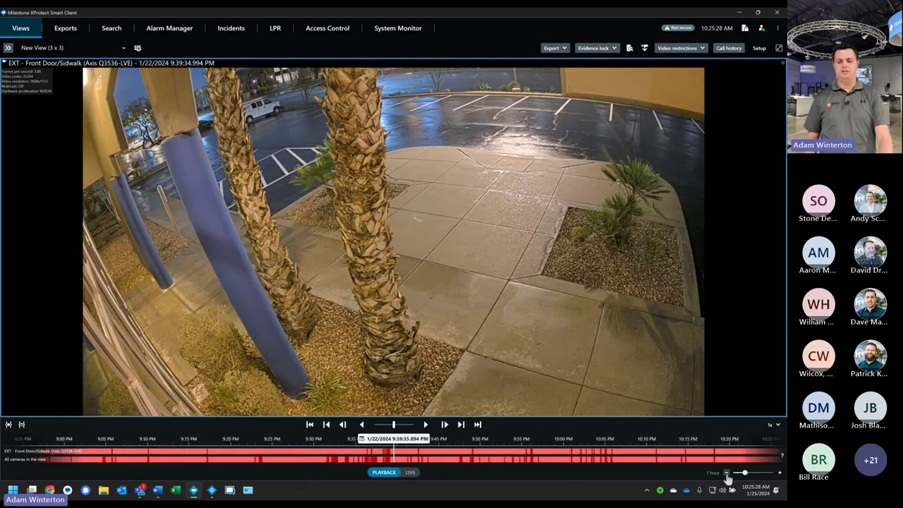
scroll(598, 454, "up", 5)
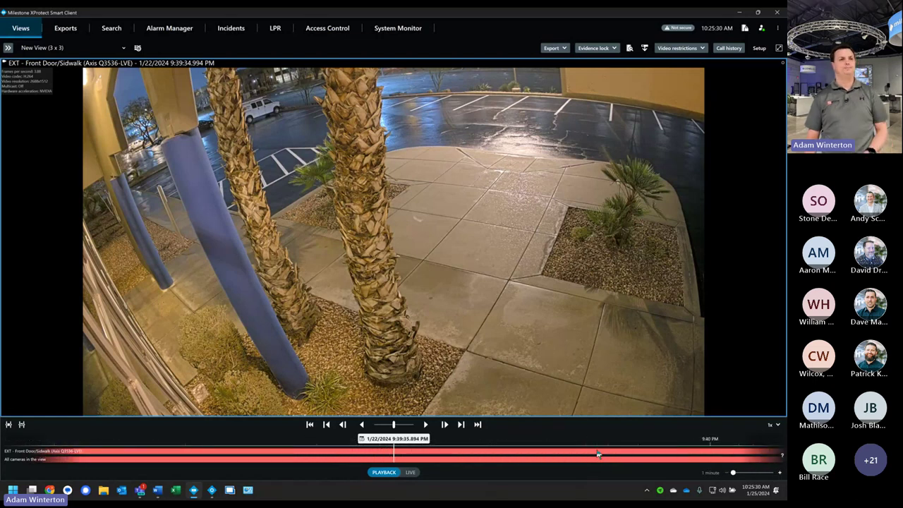
scroll(598, 454, "down", 3)
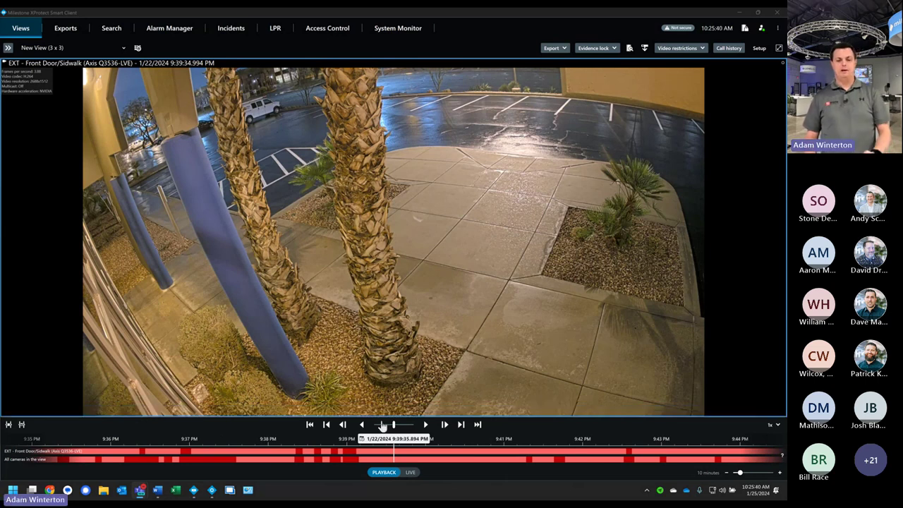
Step: Play the Front Door/Sidwalk footage forward and pause it, and play it in reverse for a few seconds before stopping
left_click(425, 425)
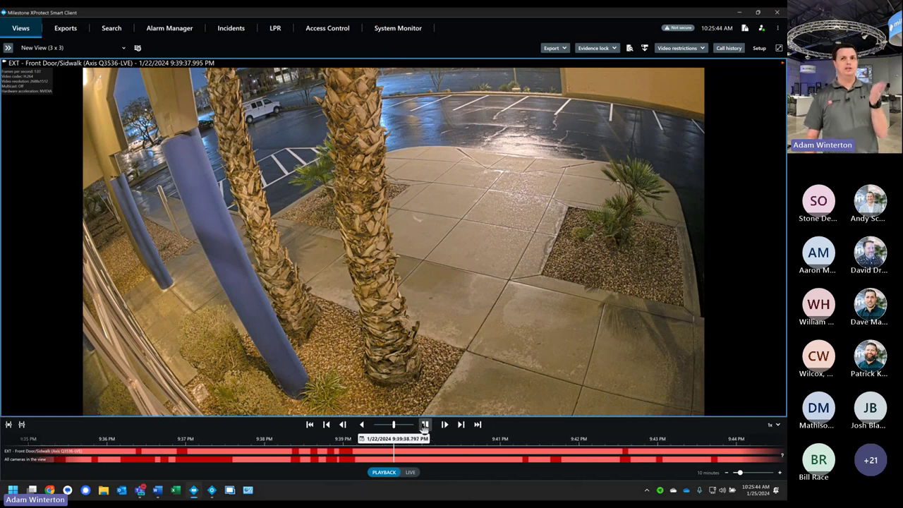
left_click(424, 425)
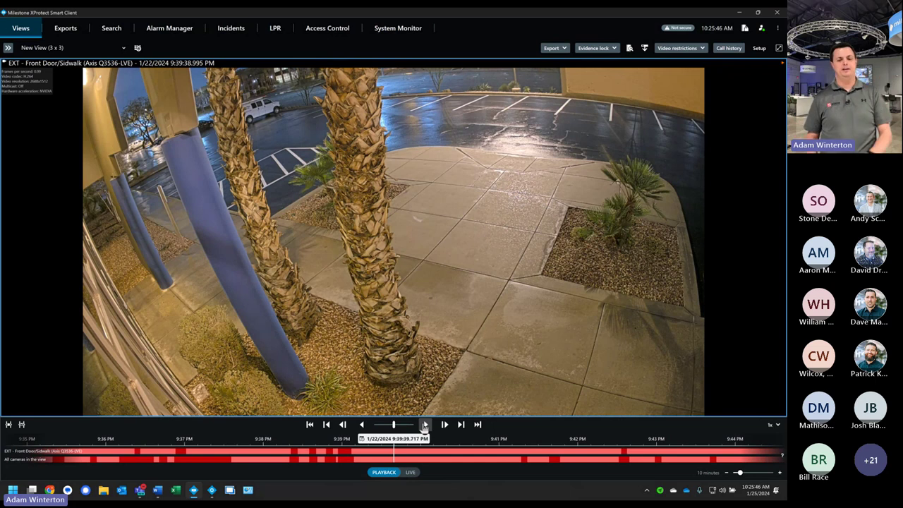
left_click(361, 424)
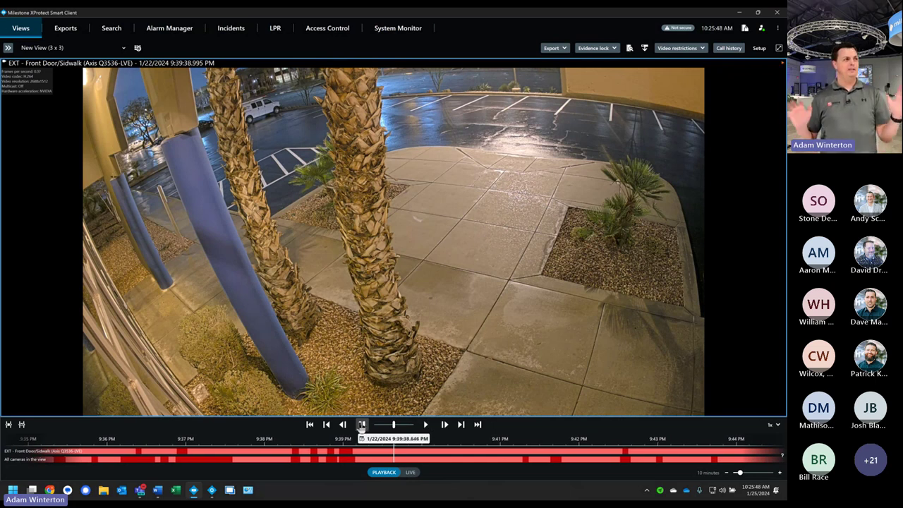
left_click(361, 424)
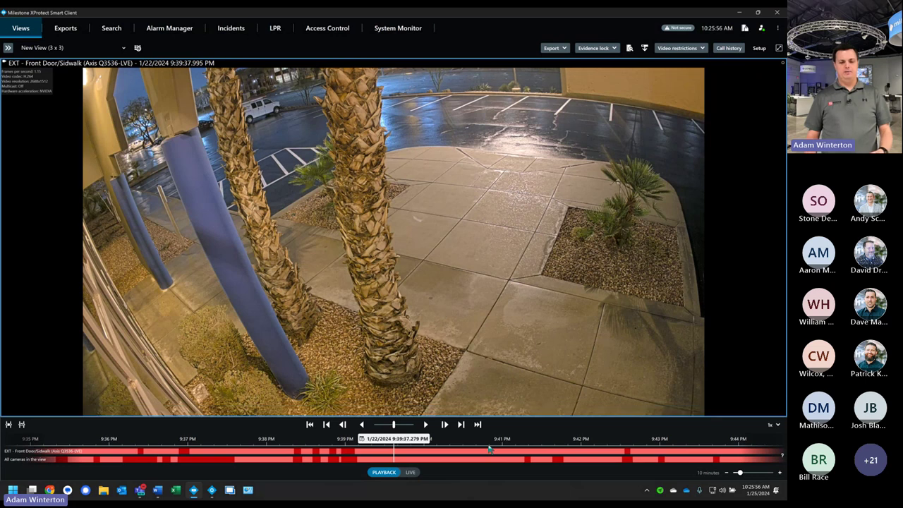
Step: Jump to the last recorded sequence and scrub the maximized Front Door/Sidwalk footage back to about 10:20:32 AM on January 25, 2024
key("Return")
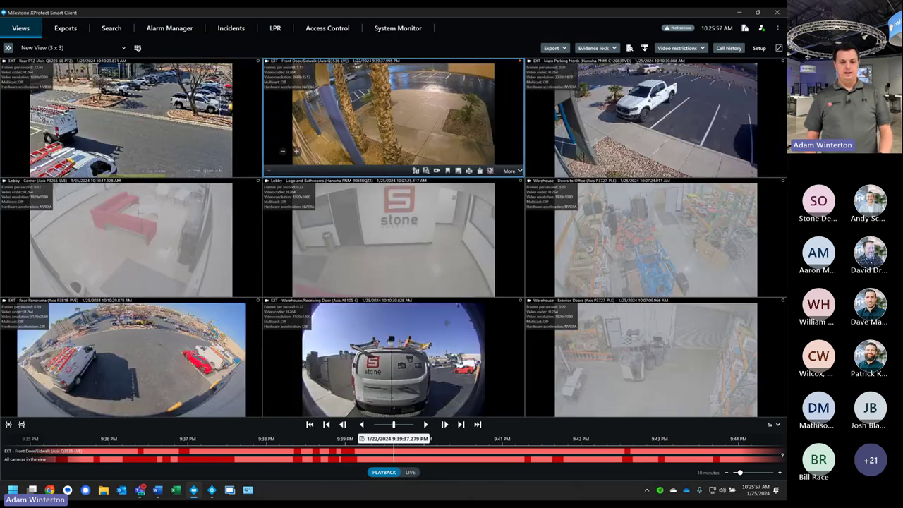
left_click(477, 424)
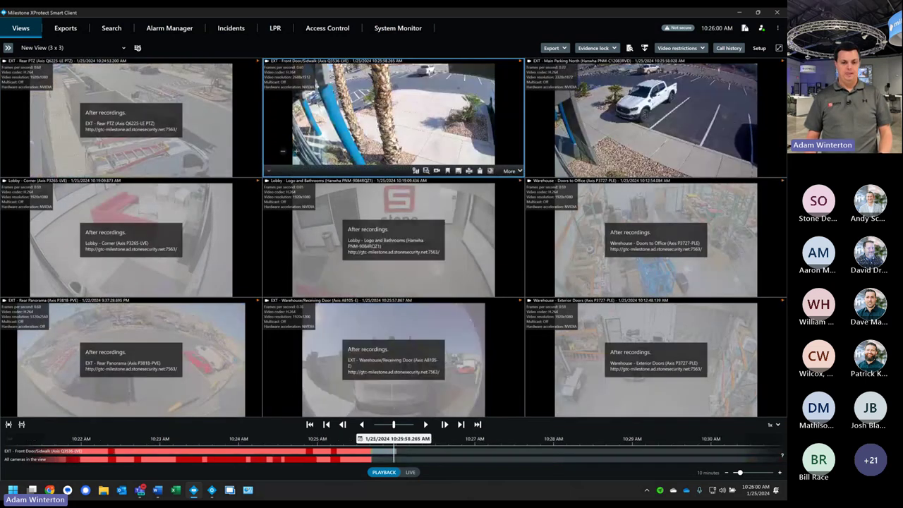
key("Return")
left_click_drag(355, 459, 556, 459)
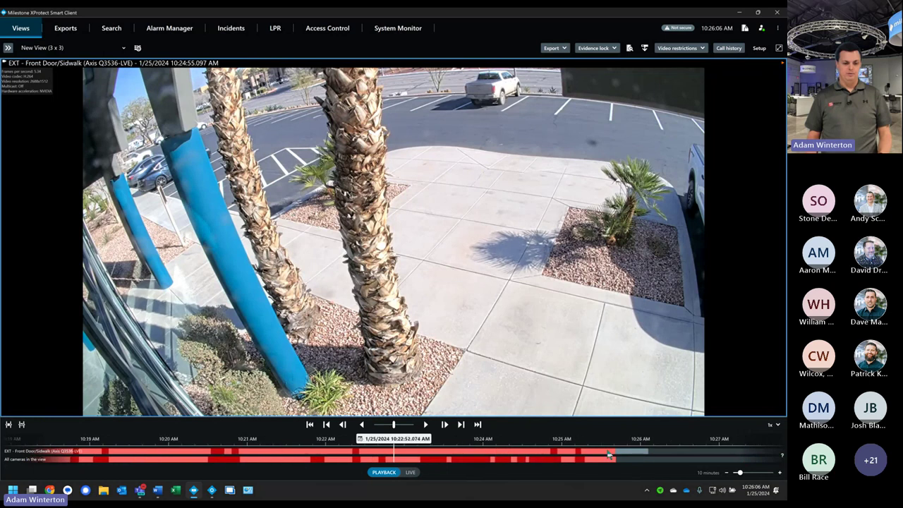
left_click_drag(198, 461, 359, 462)
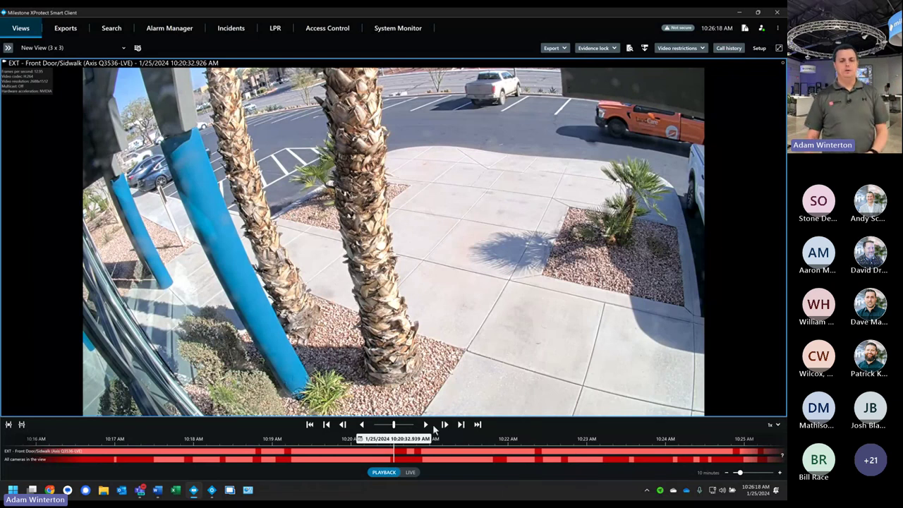
Step: Digitally zoom in on the orange LandCare truck and advance the footage frame by frame past 10:20:33 AM
scroll(532, 127, "up", 5)
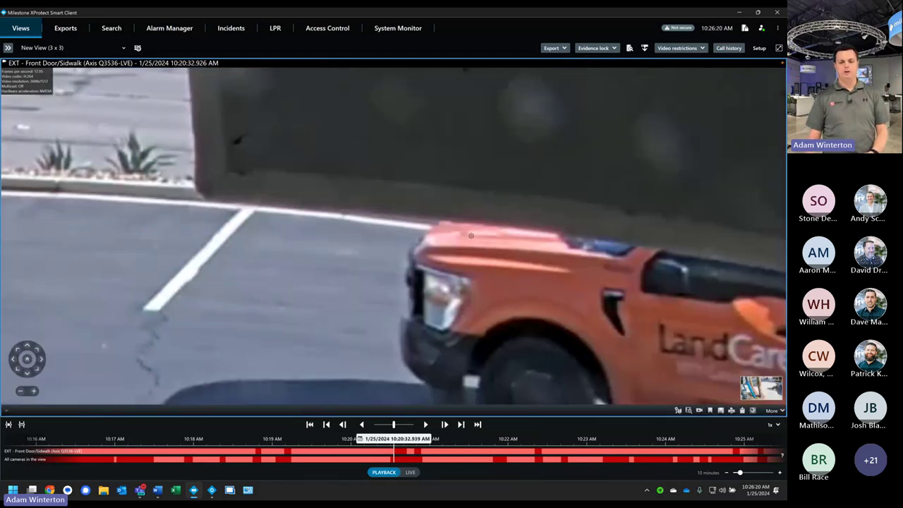
scroll(358, 329, "down", 3)
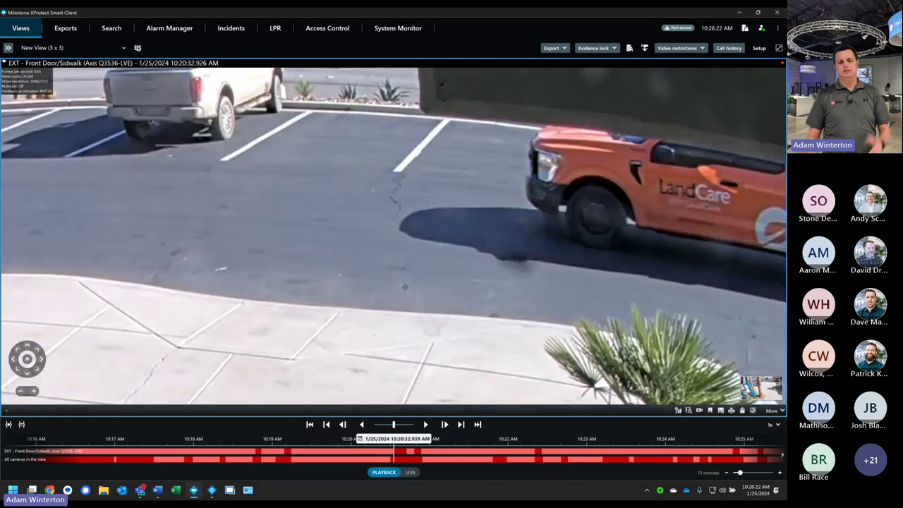
left_click(443, 427)
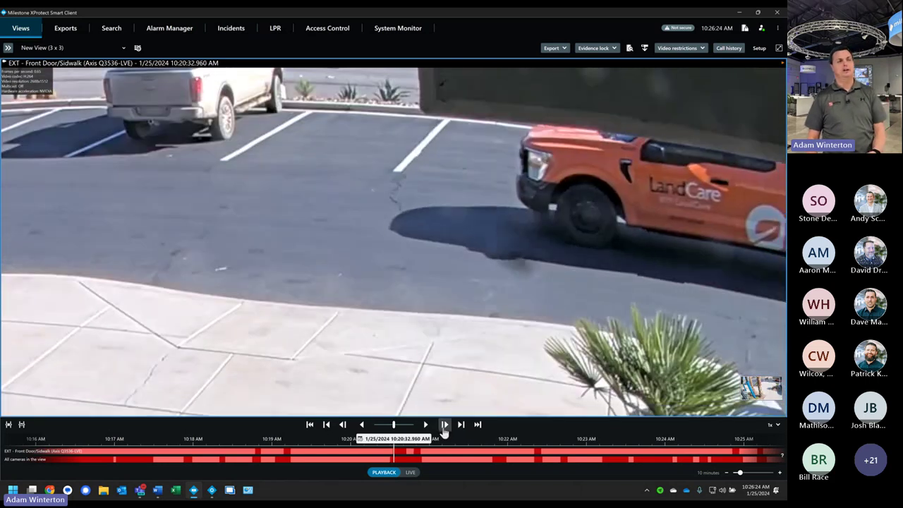
left_click(443, 426)
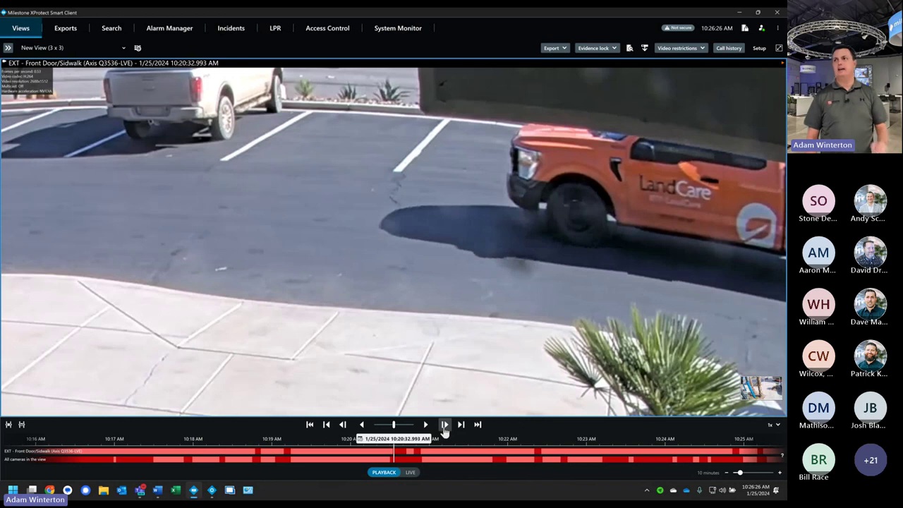
left_click(443, 425)
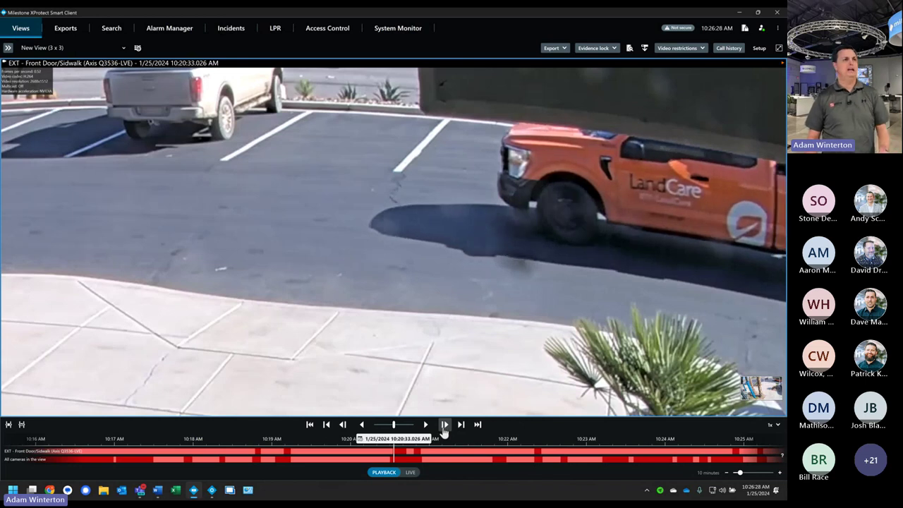
left_click(444, 425)
left_click(443, 425)
left_click(444, 425)
left_click(444, 426)
left_click(444, 425)
left_click(443, 425)
left_click(444, 425)
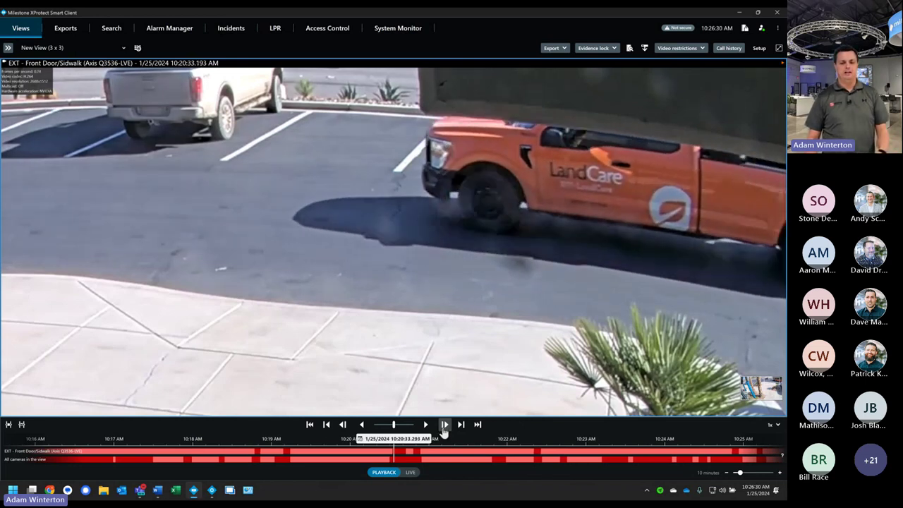
left_click(444, 426)
left_click(444, 425)
left_click(444, 425)
Step: Step the zoomed truck footage backward frame by frame to 10:20:33.126 AM
left_click(343, 425)
left_click(343, 426)
left_click(343, 426)
left_click(342, 426)
left_click(343, 425)
left_click(343, 425)
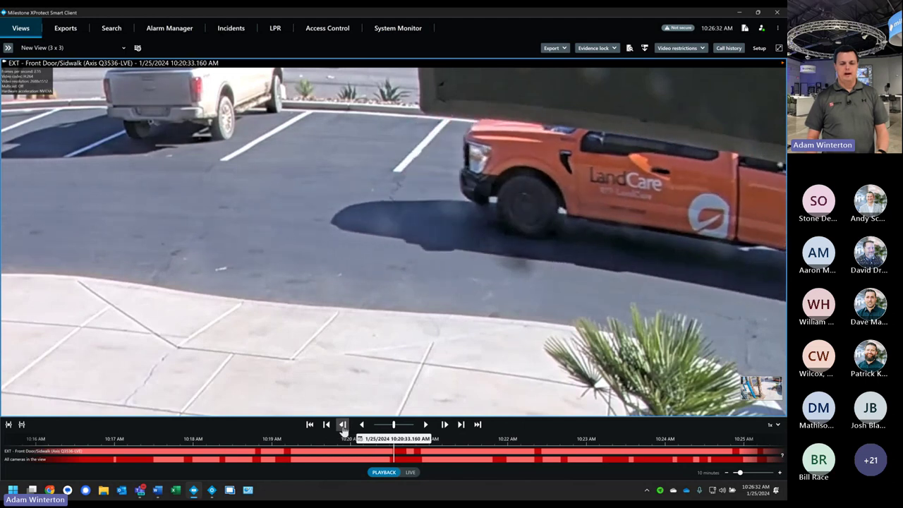
left_click(343, 426)
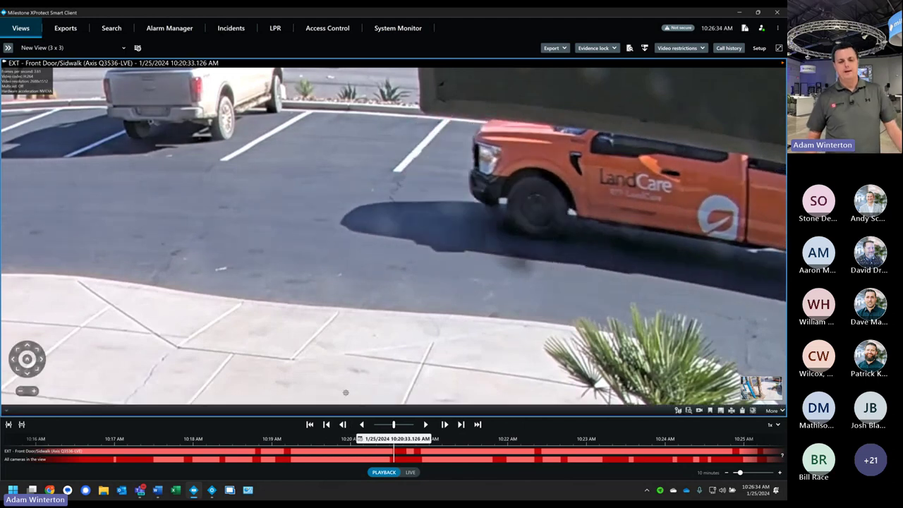
Step: Maximize the Lobby - Corner camera and jump back through its previous recorded sequences to 9:52:11 AM
double_click(450, 356)
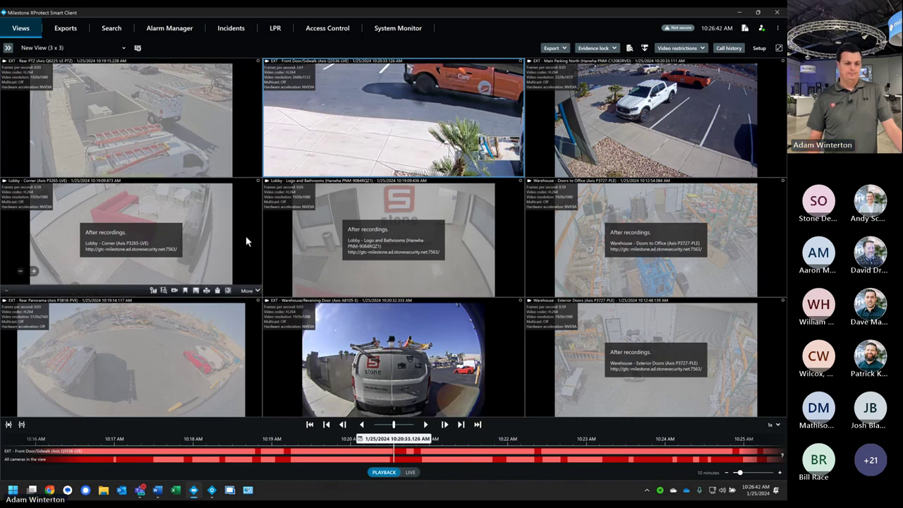
double_click(247, 206)
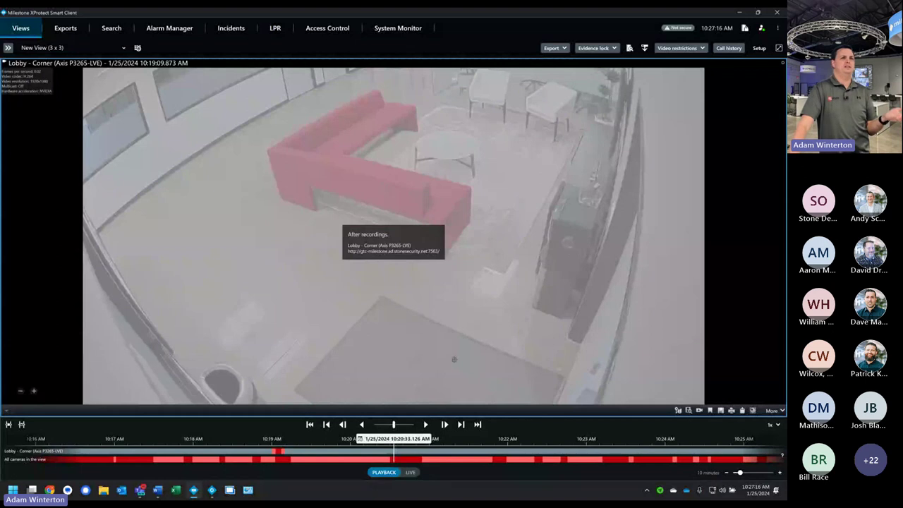
left_click(326, 425)
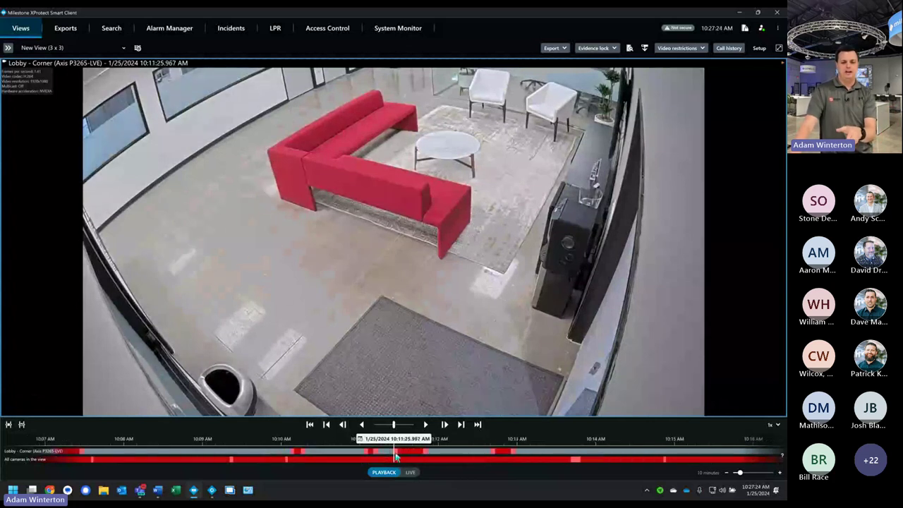
left_click(327, 425)
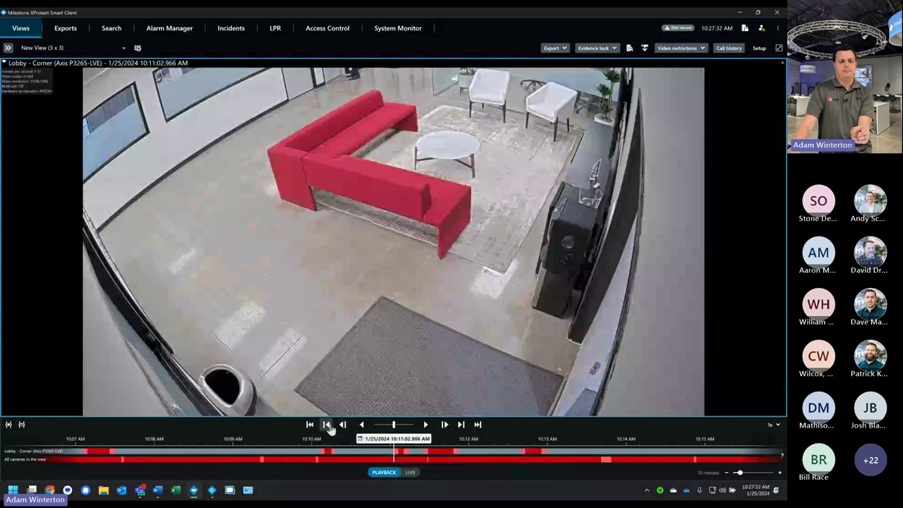
left_click(327, 425)
left_click(327, 425)
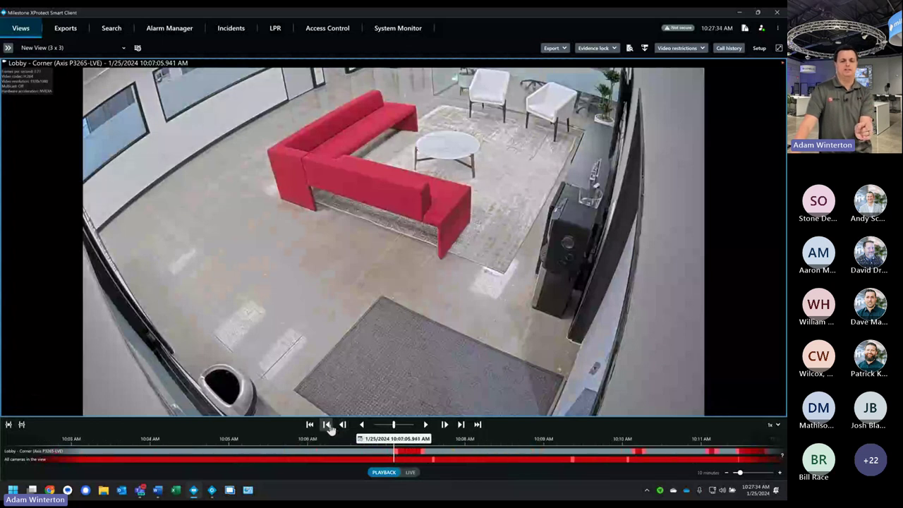
left_click(328, 424)
left_click(327, 425)
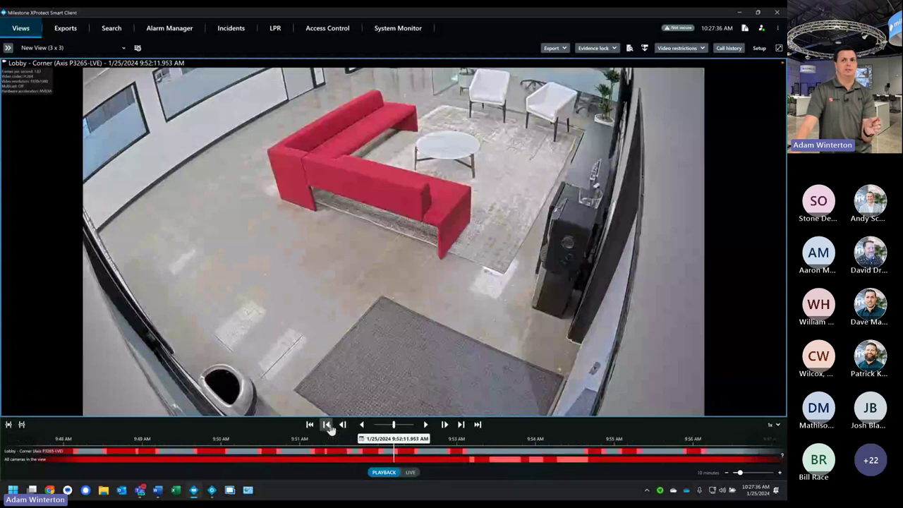
Step: Maximize the EXT - Warehouse/Receiving Door camera and jump between its recorded sequences, ending at the first one on October 27, 2023
key("Return")
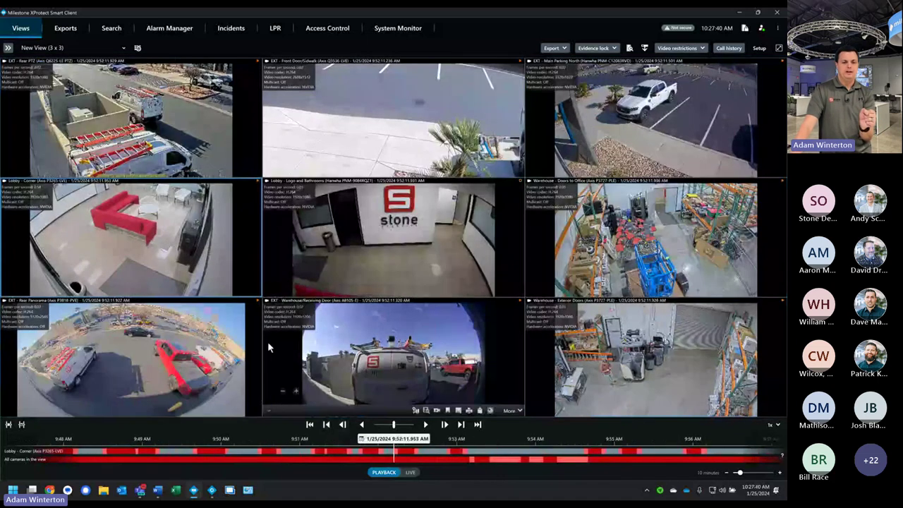
mouse_move(232, 147)
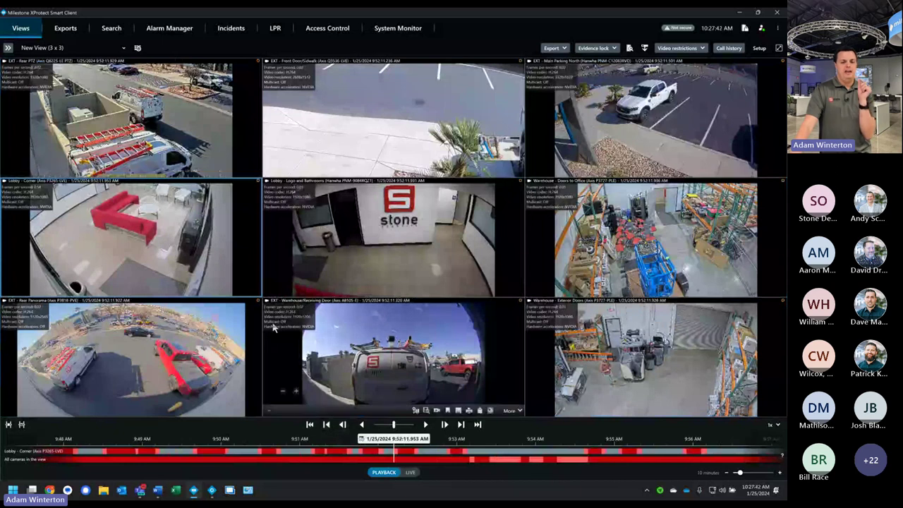
double_click(497, 337)
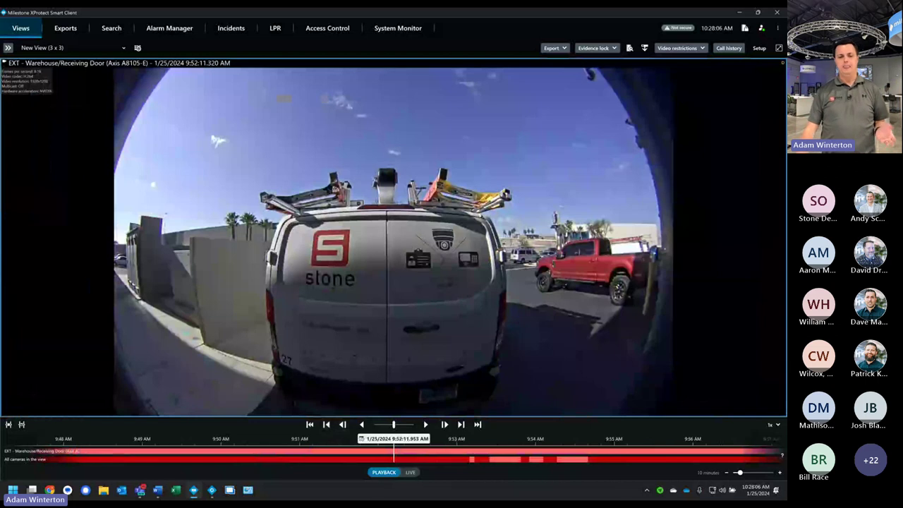
left_click(461, 425)
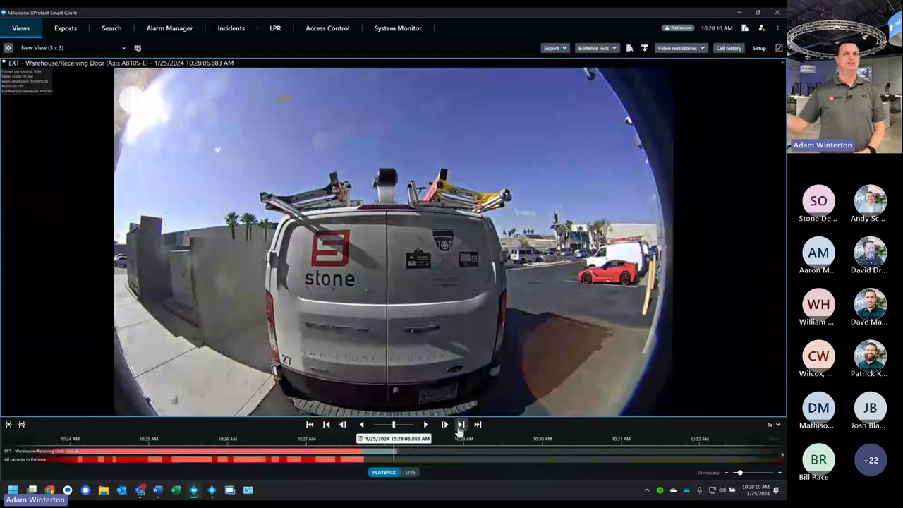
left_click(325, 424)
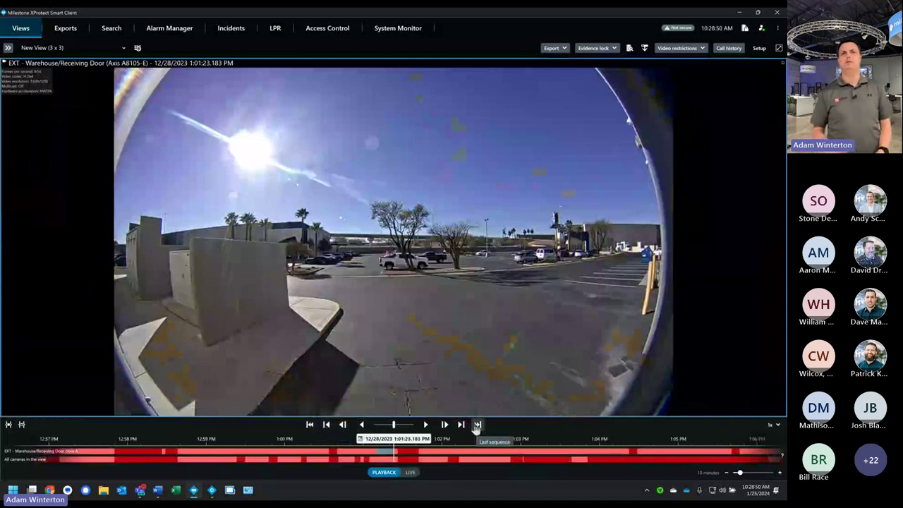
left_click(309, 425)
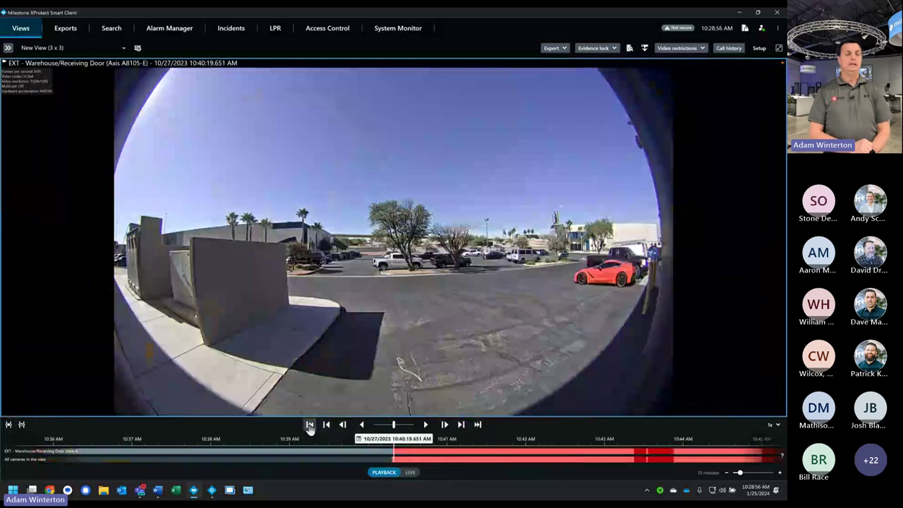
Step: Bring the Warehouse/Receiving Door footage to about 10:27:43 AM on January 25, 2024 and return to the 3 x 3 camera grid
left_click(459, 424)
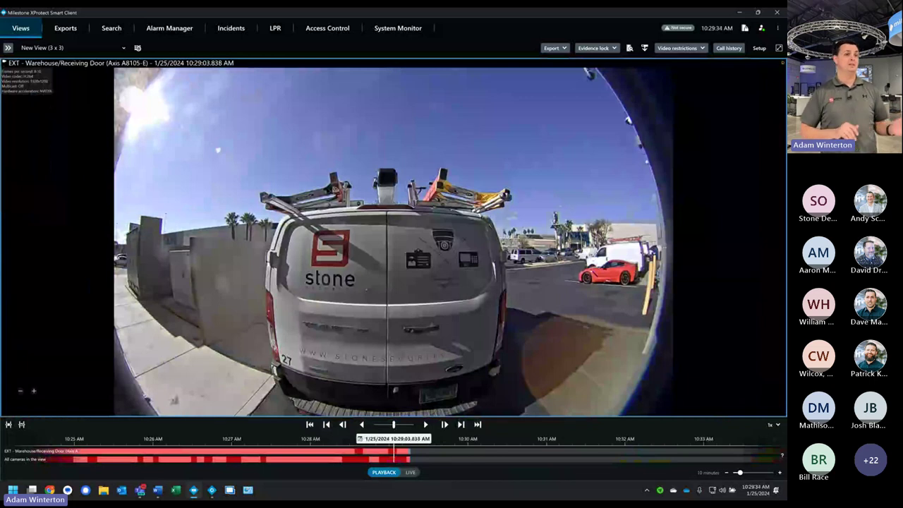
left_click_drag(529, 462, 612, 447)
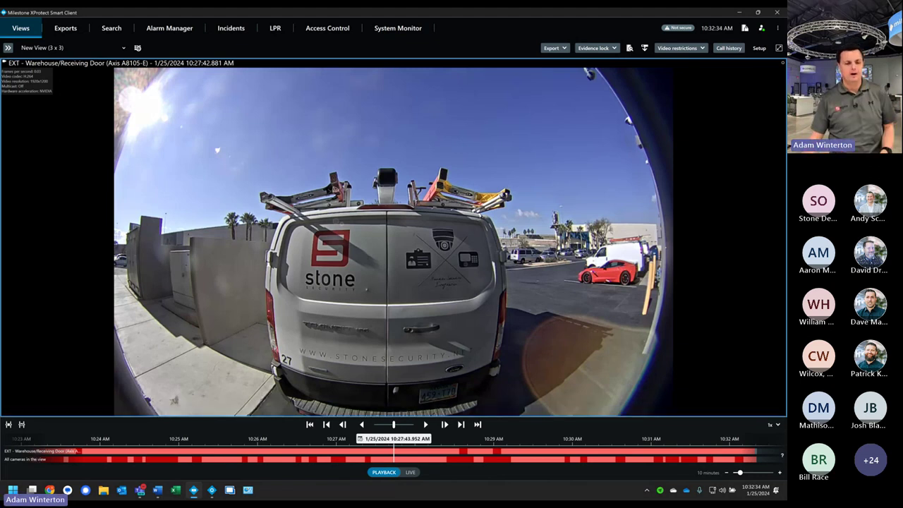
mouse_move(134, 305)
key("Return")
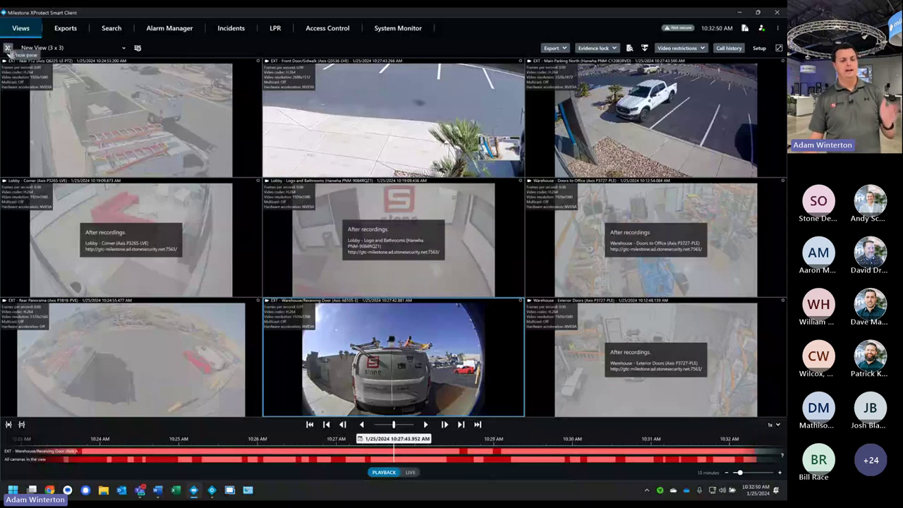
Step: Show the views and cameras pane, collapse the All cameras folder and expand Demo Views
left_click(8, 50)
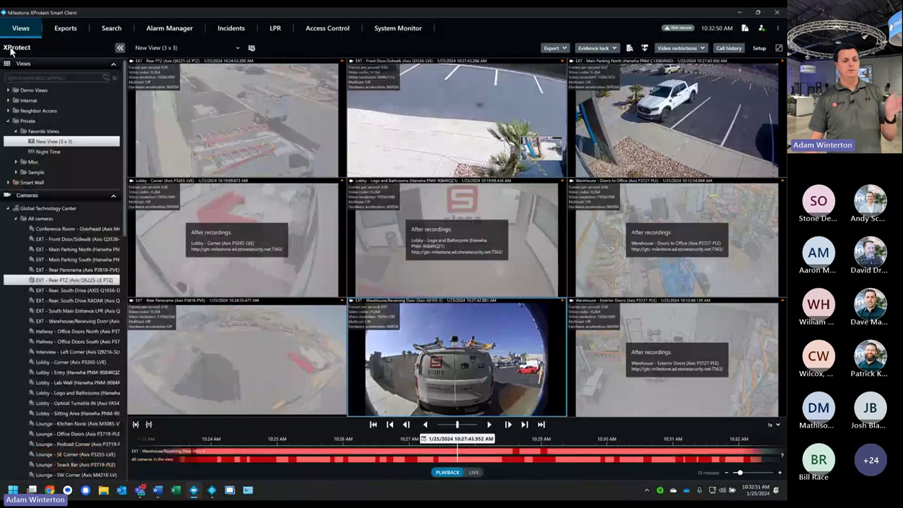
double_click(55, 218)
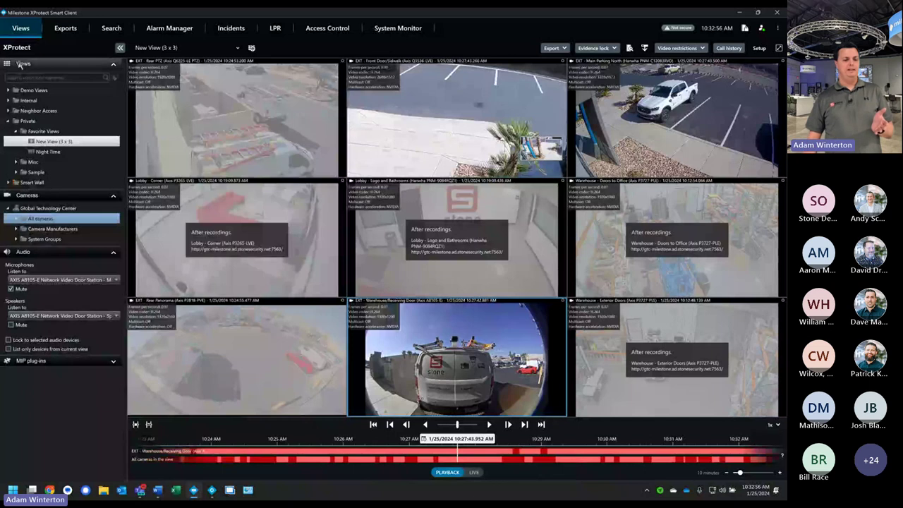
left_click(9, 90)
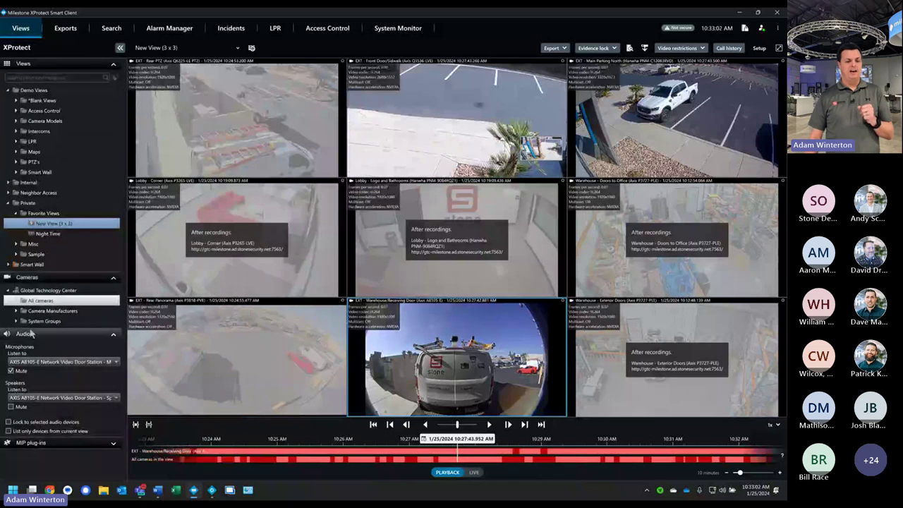
Step: Select the Rear Panorama and Rear PTZ cameras to compare their audio devices, and inspect the MIP plug-ins section
left_click(183, 353)
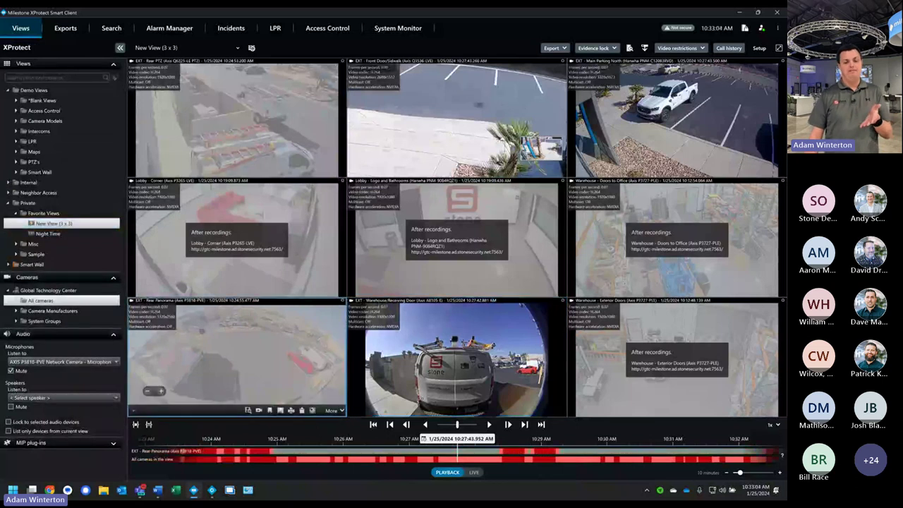
left_click(233, 120)
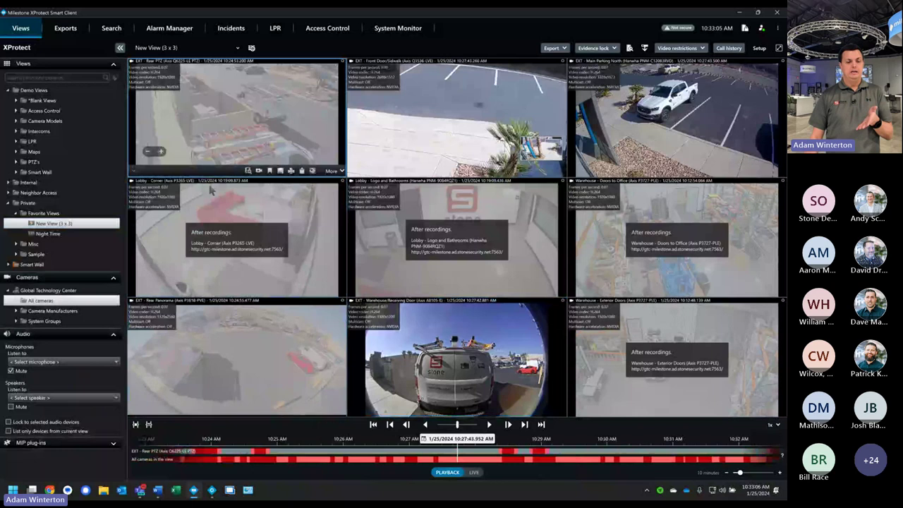
left_click(46, 443)
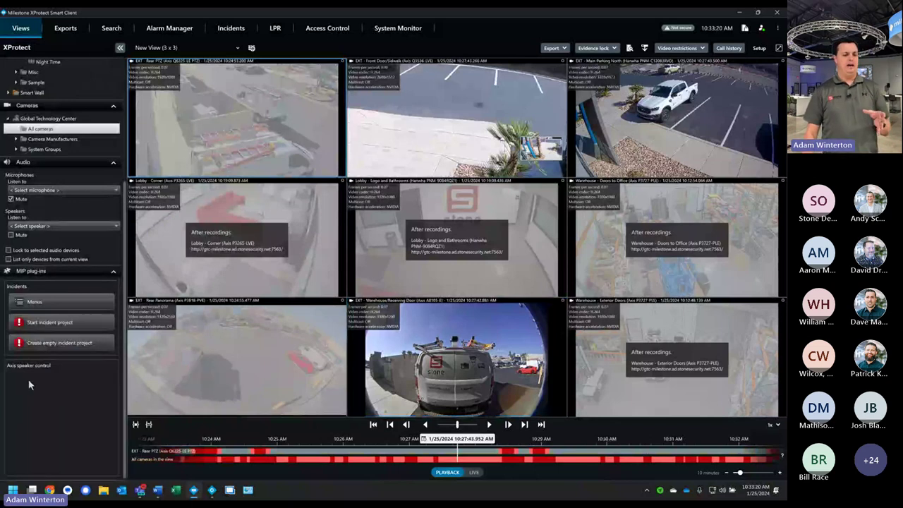
left_click(113, 272)
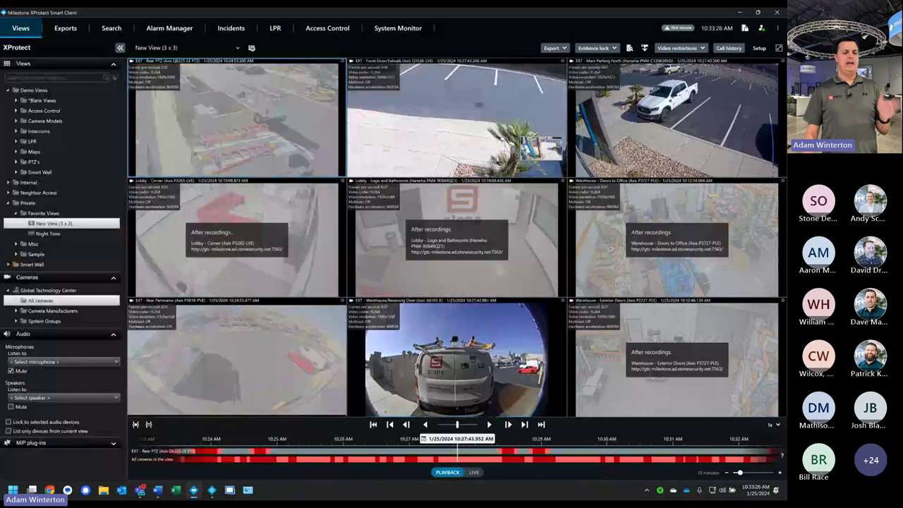
Step: Examine the camera hierarchy by collapsing and expanding the Global Technology Center server and its All cameras folder
left_click(37, 291)
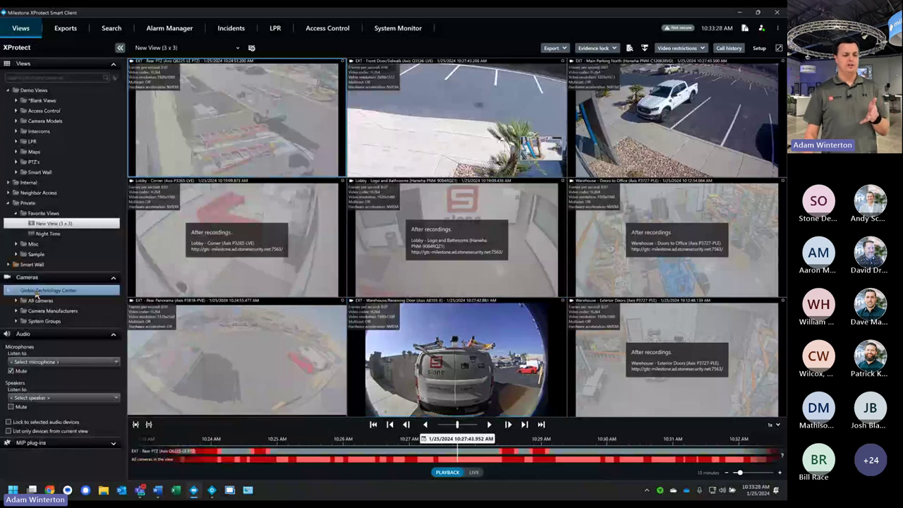
left_click(10, 291)
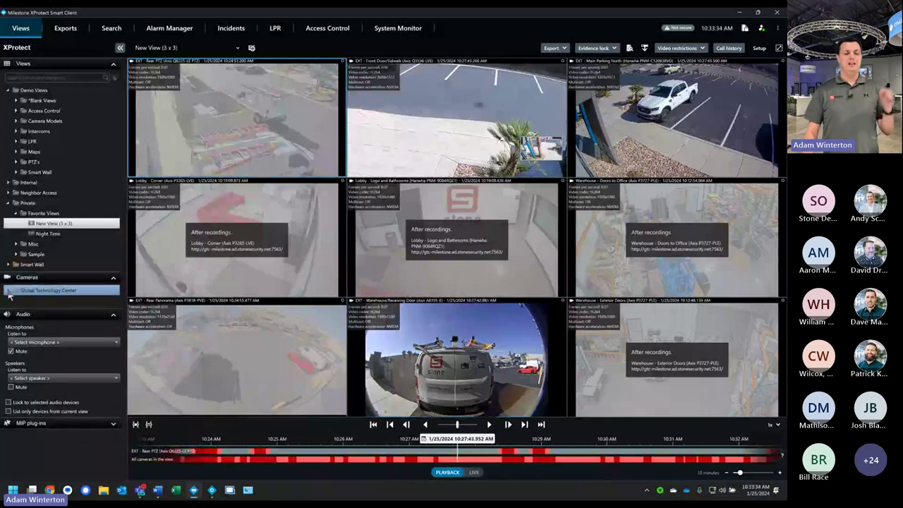
left_click(9, 290)
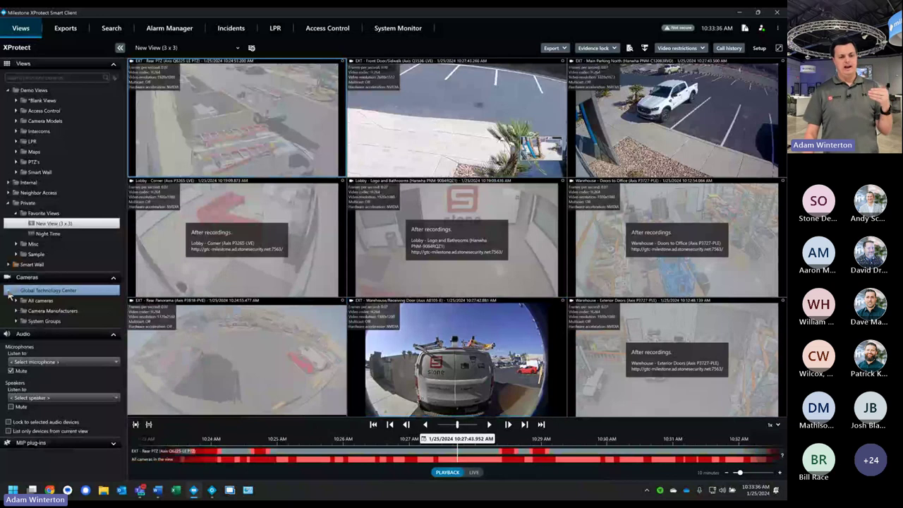
left_click(8, 291)
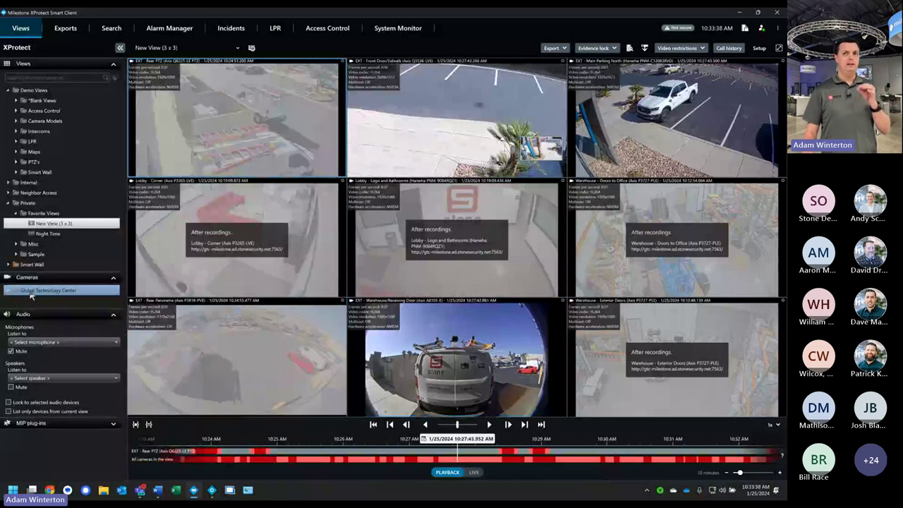
double_click(31, 293)
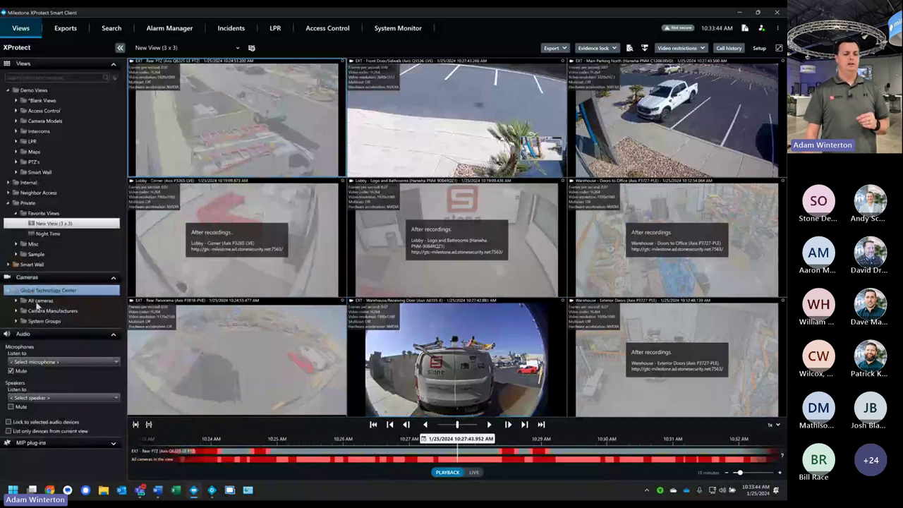
double_click(37, 302)
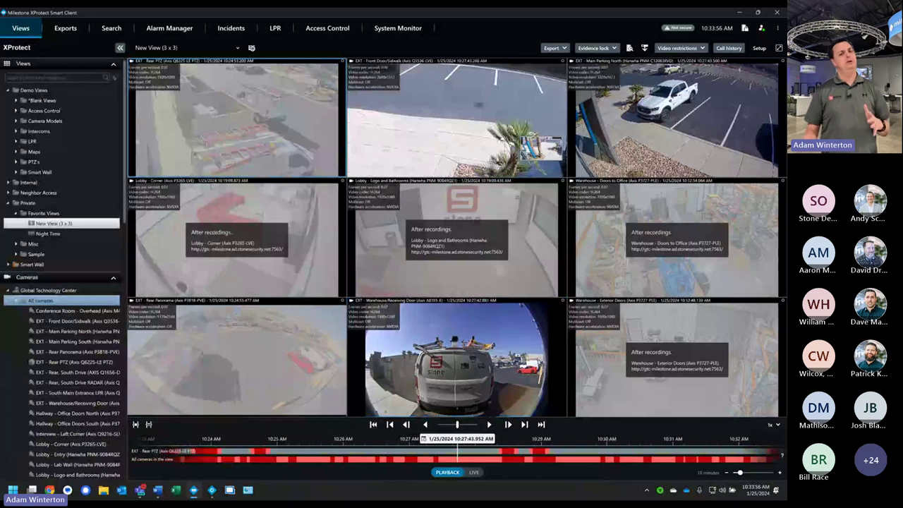
double_click(52, 303)
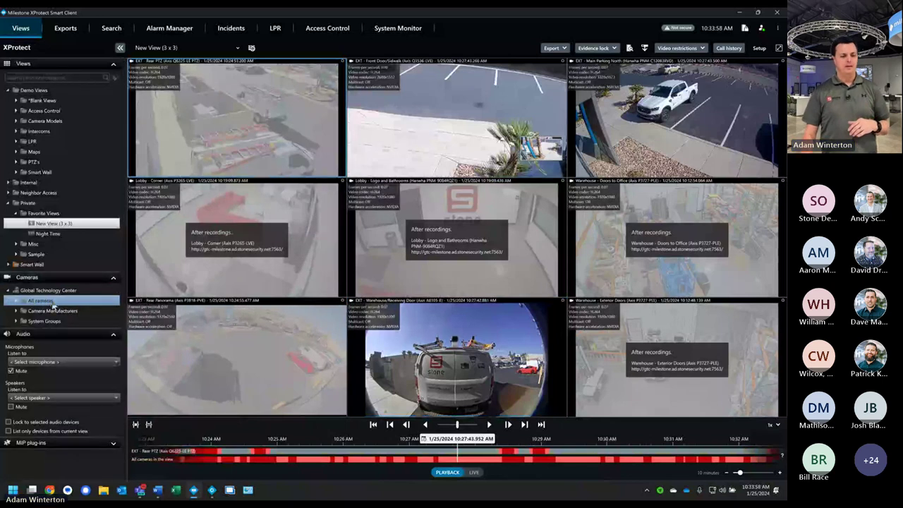
Step: Expand Camera Manufacturers and System Groups, check the Axis and Hanwha folders, and select Continuous Keyframe with Motion under Recording Methods
double_click(53, 311)
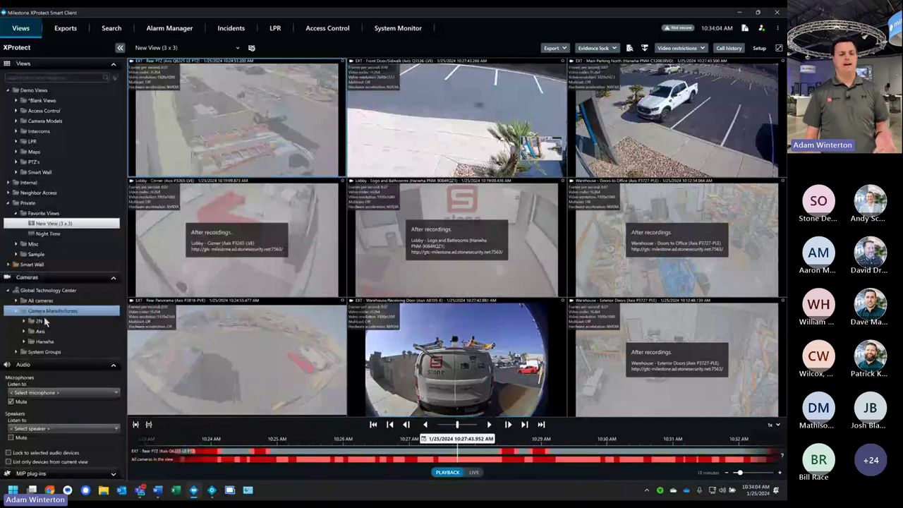
double_click(44, 330)
double_click(44, 332)
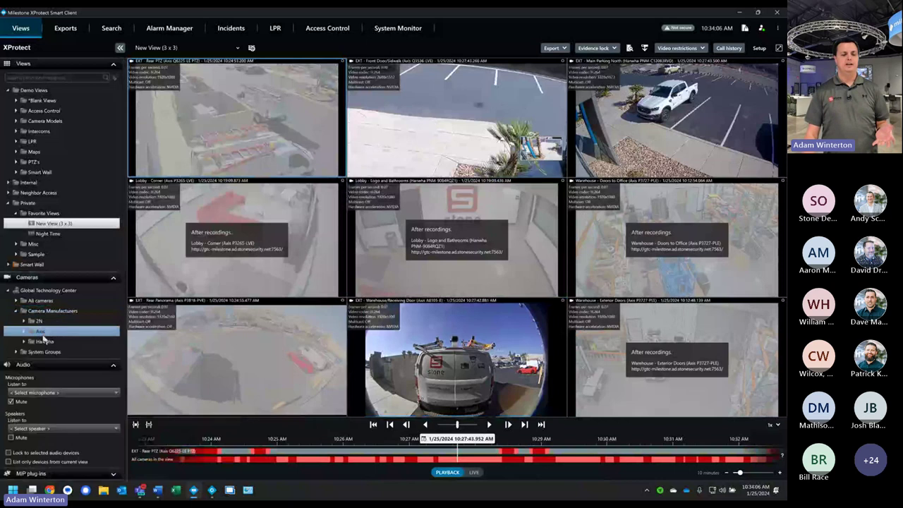
double_click(43, 340)
double_click(43, 341)
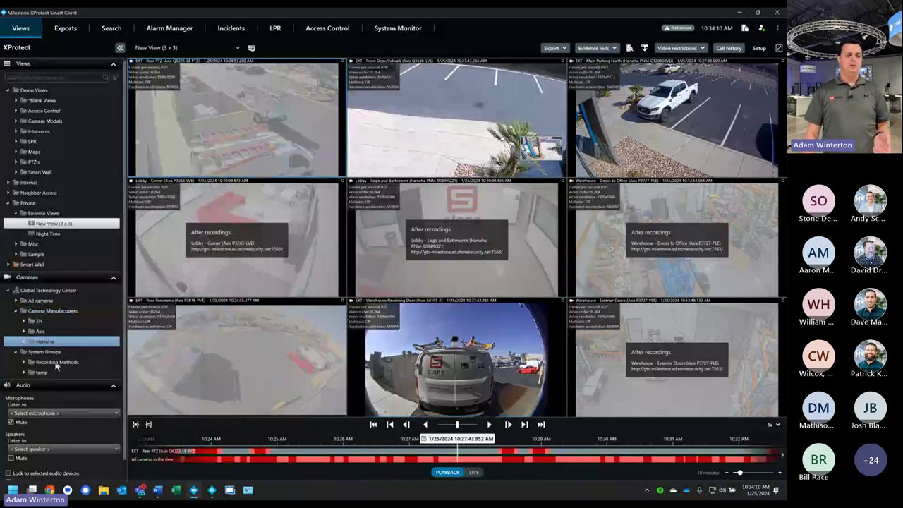
left_click(57, 362)
double_click(53, 363)
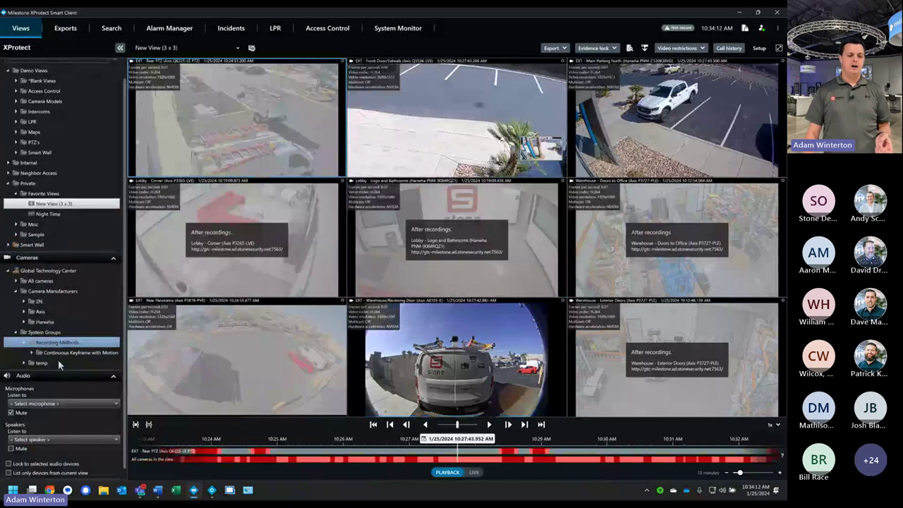
left_click(70, 354)
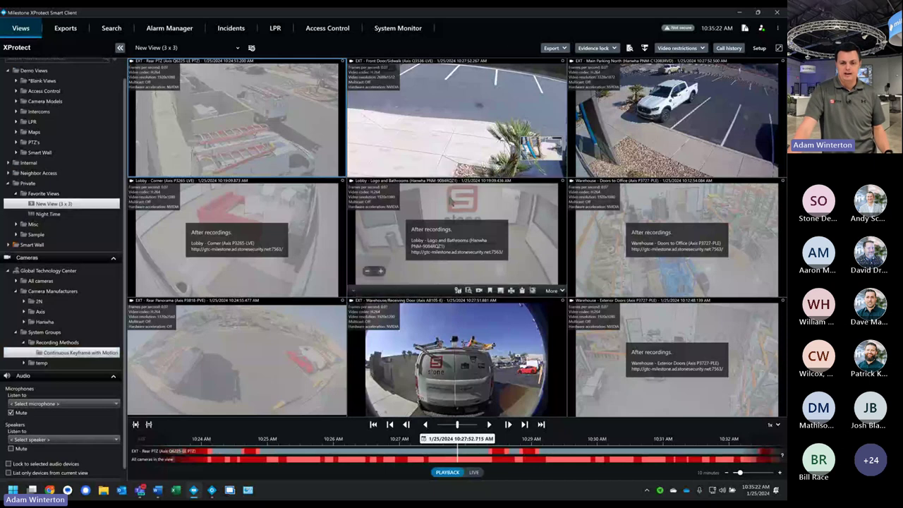
Step: From the Axis camera group, place Conference Room - Overhead in the Lobby - Corner tile and Rear, South Drive in the center tile
left_click(470, 150)
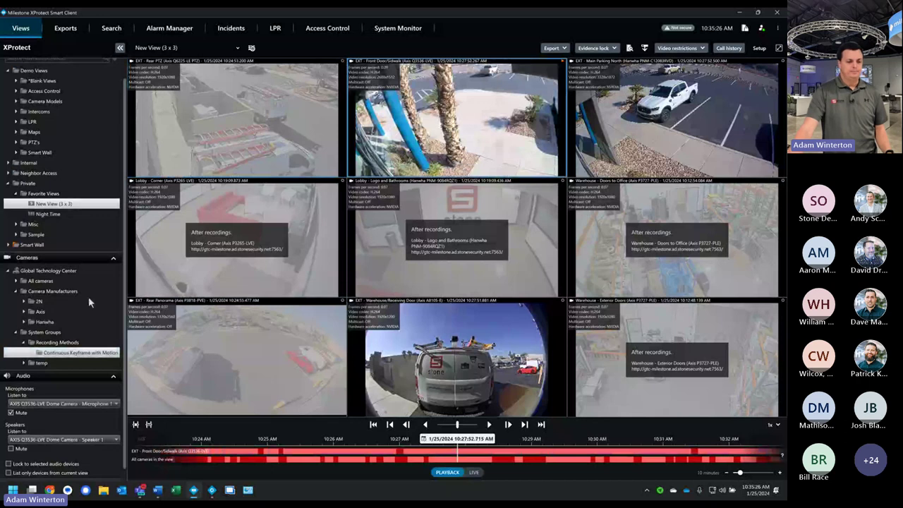
double_click(43, 311)
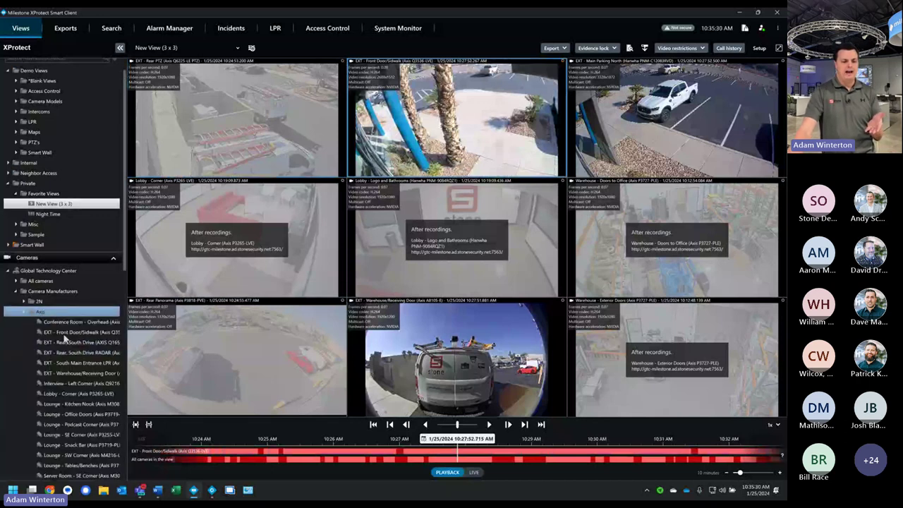
left_click(65, 321)
left_click_drag(65, 321, 252, 282)
left_click_drag(449, 249, 449, 251)
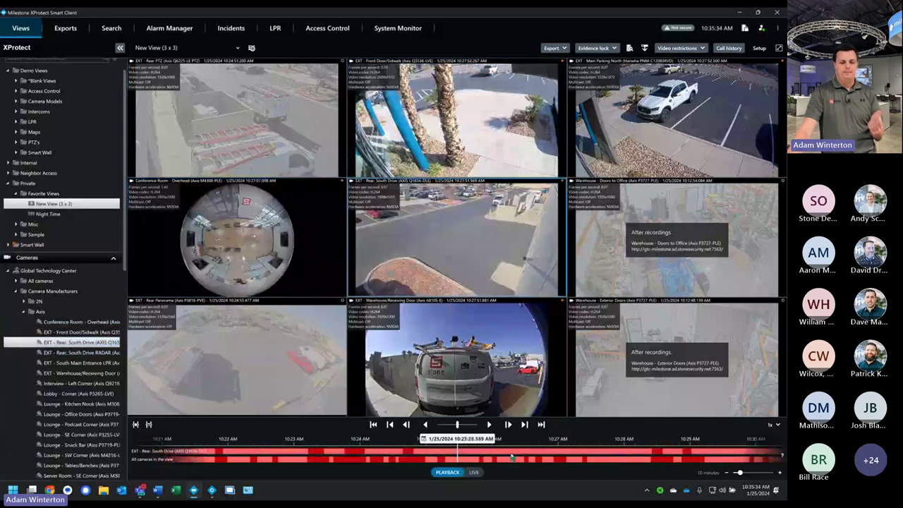
Step: Switch to live video and place Warehouse/Receiving Door in the center tile, South Drive RADAR in the middle-left, and Conference Room - Overhead in the top-middle
left_click(475, 473)
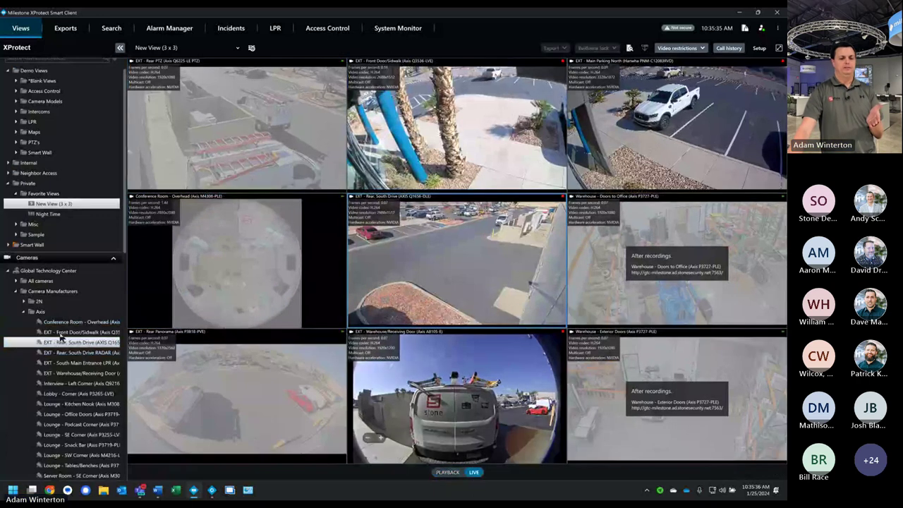
left_click_drag(65, 374, 452, 261)
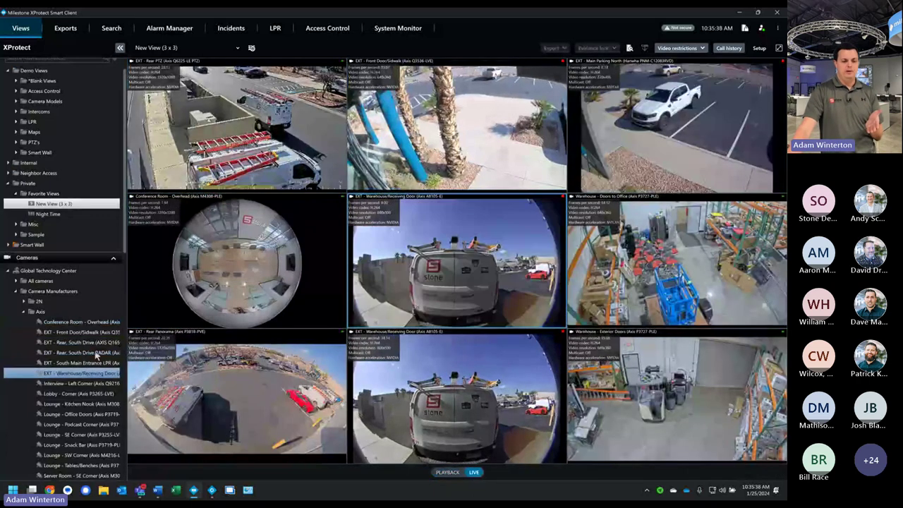
left_click_drag(65, 352, 191, 287)
left_click_drag(77, 322, 384, 159)
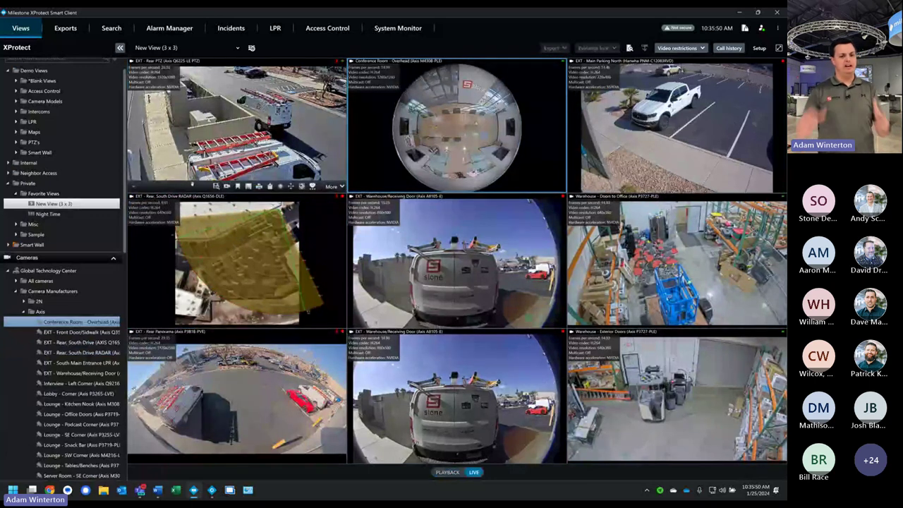
Step: Swap the Rear PTZ and Conference Room - Overhead cameras between the first two tiles, and swap them back
left_click_drag(311, 151, 379, 167)
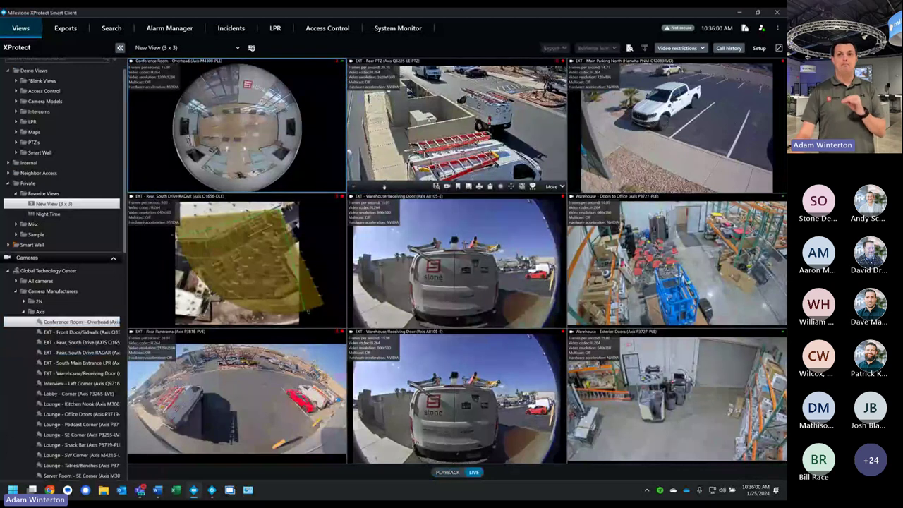
left_click(386, 187)
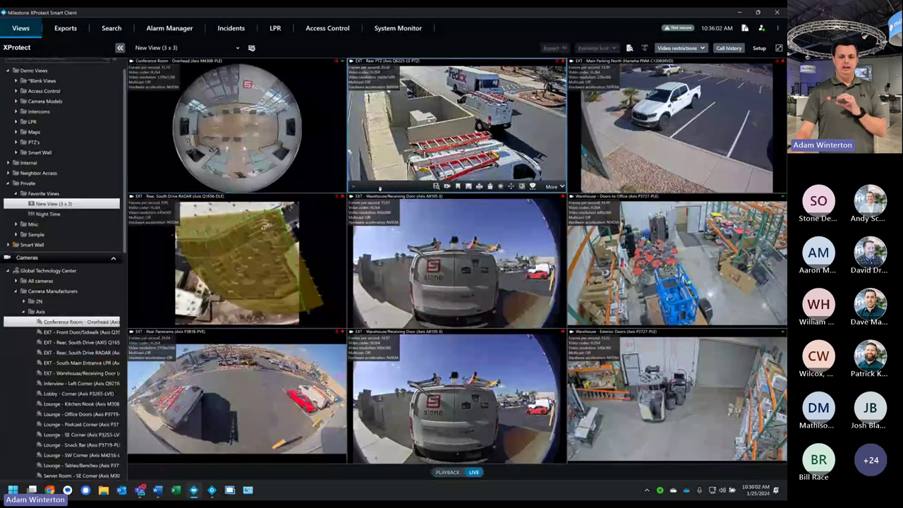
left_click_drag(385, 187, 238, 127)
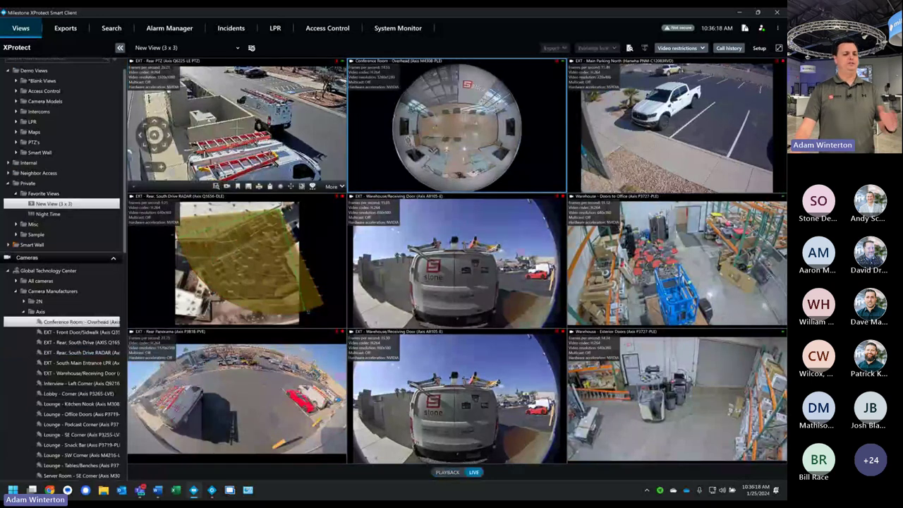
Step: Reset the camera tiles by opening the Night Time view and returning to New View (3 x 3), keeping the window maximized
left_click(51, 214)
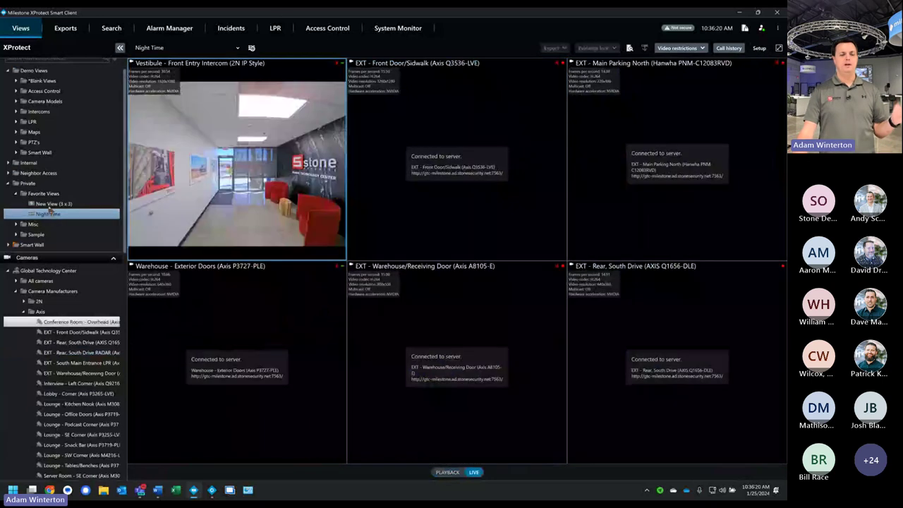
left_click(51, 203)
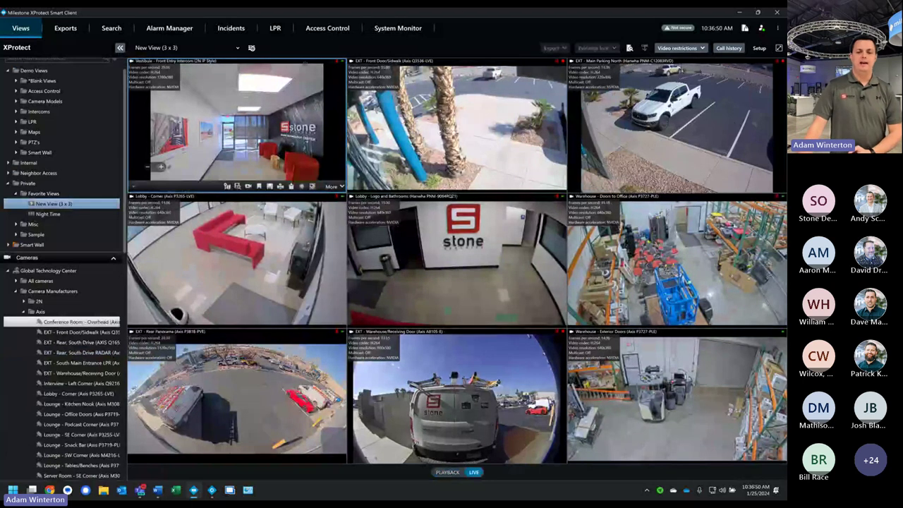
double_click(464, 19)
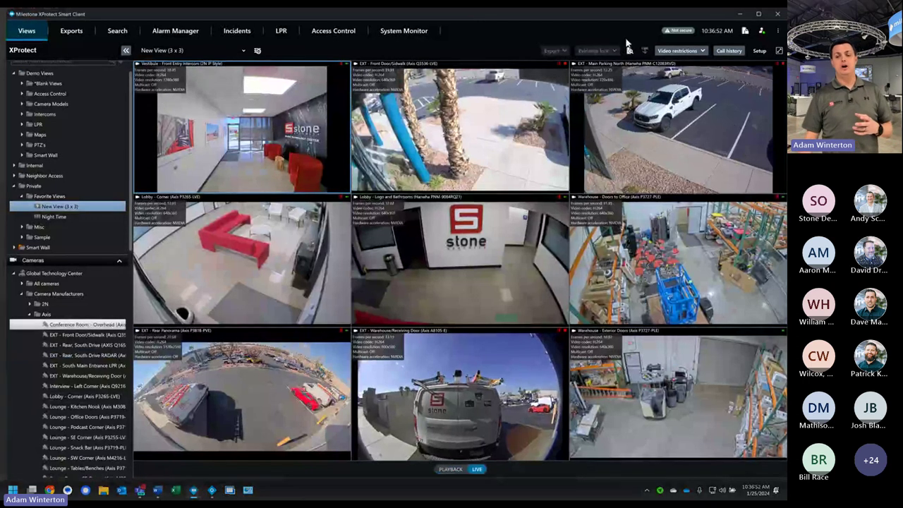
left_click(758, 13)
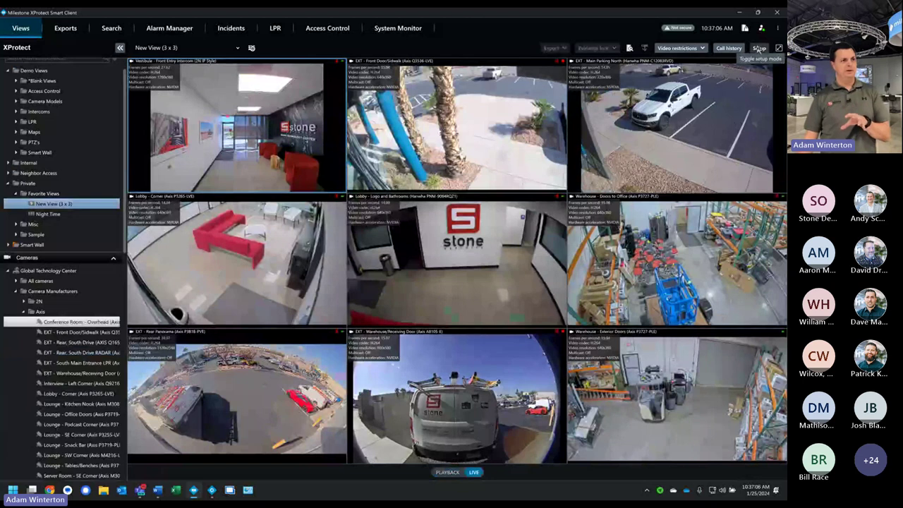
Step: Enter setup mode and collapse the Demo Views and Private groups in the view list
mouse_move(160, 167)
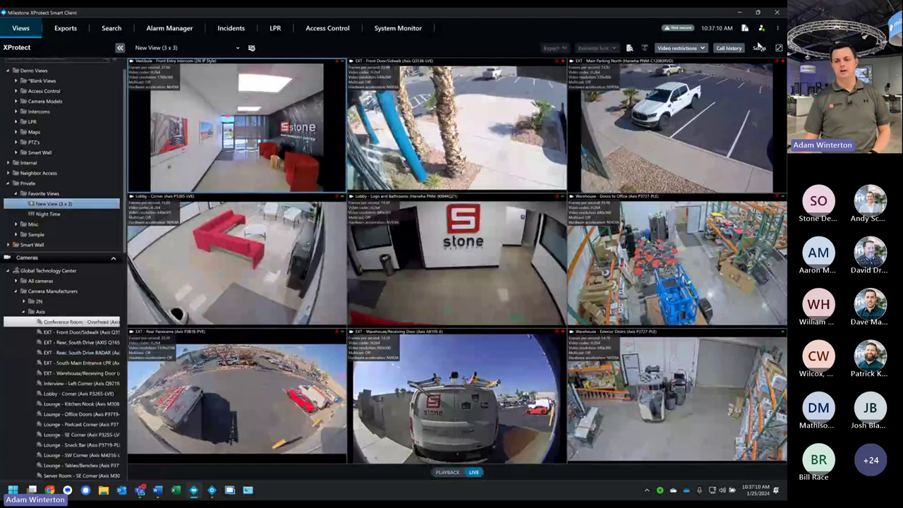
left_click(758, 47)
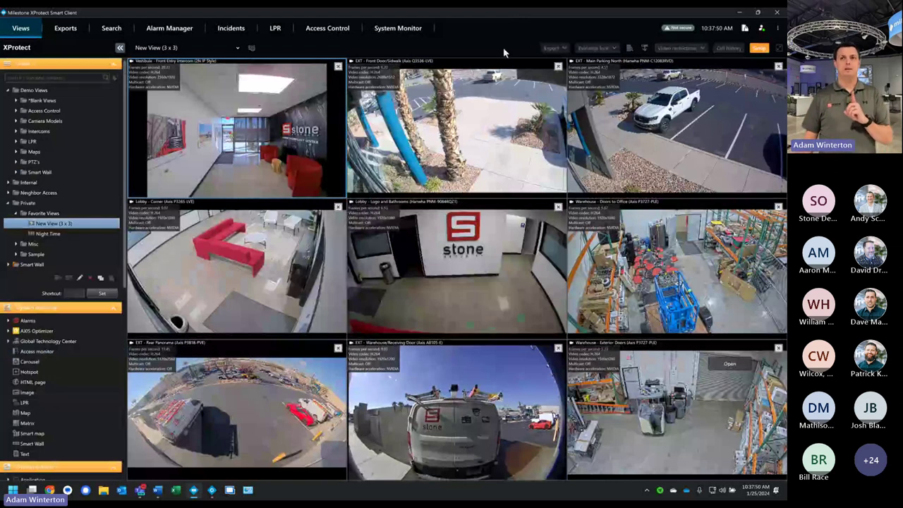
mouse_move(497, 85)
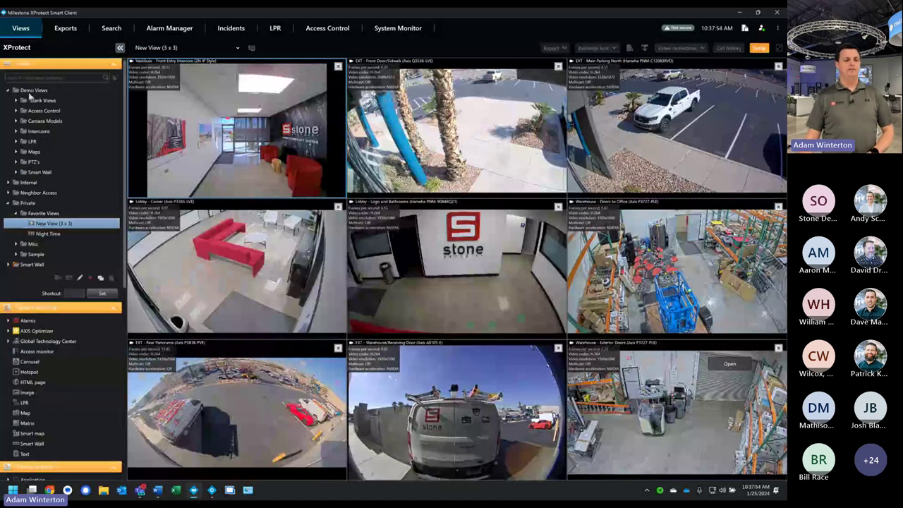
left_click(8, 90)
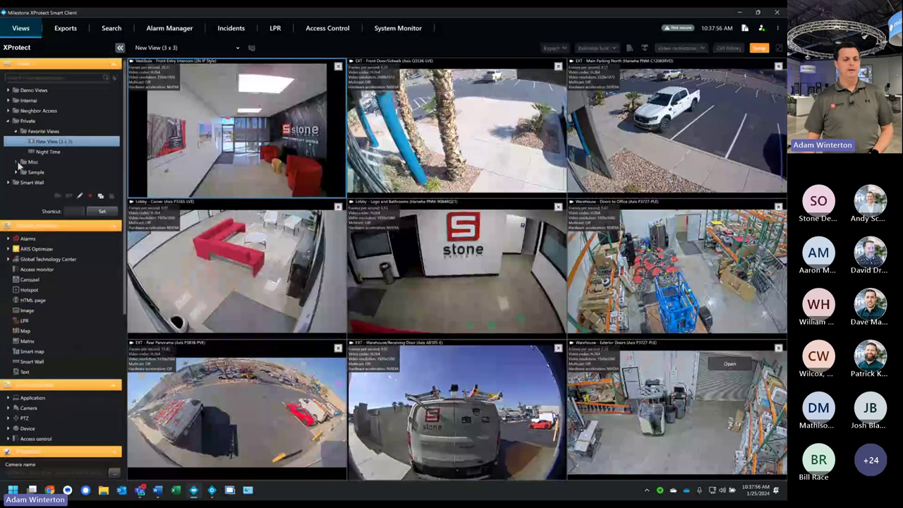
left_click(8, 121)
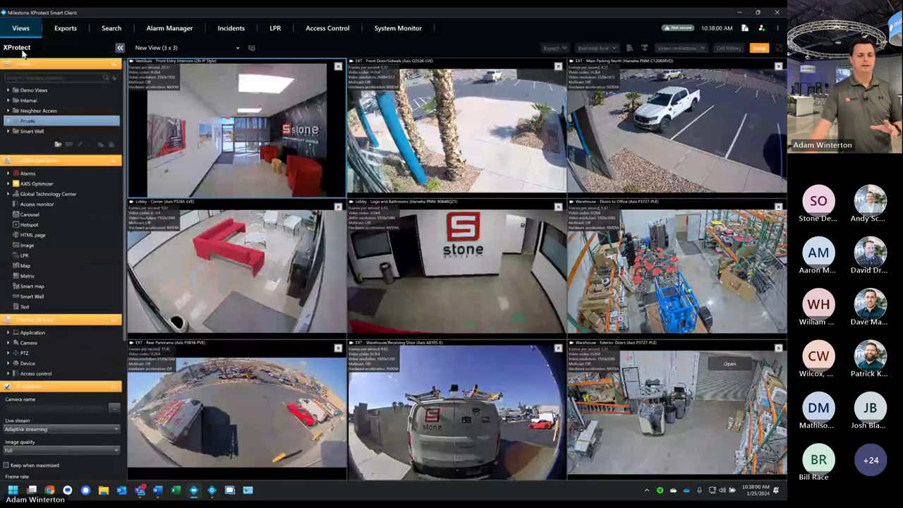
Step: Examine the top-level view groups Demo Views, Internal, Neighbor Access, Private and Smart Wall by selecting them in turn
left_click(35, 92)
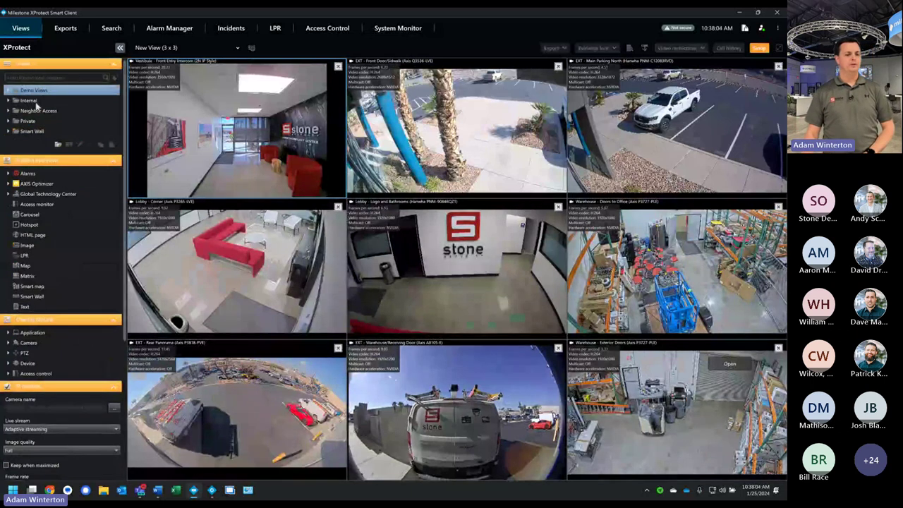
left_click(35, 101)
left_click(49, 111)
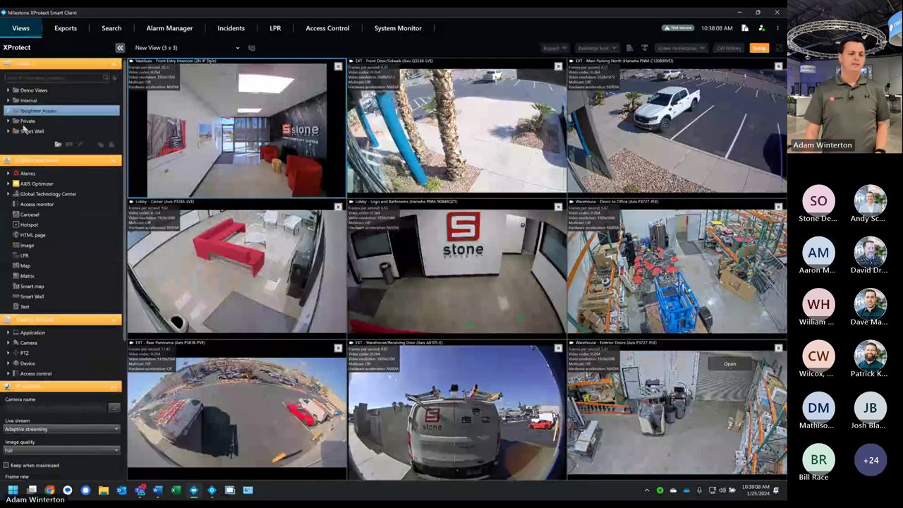
left_click(28, 122)
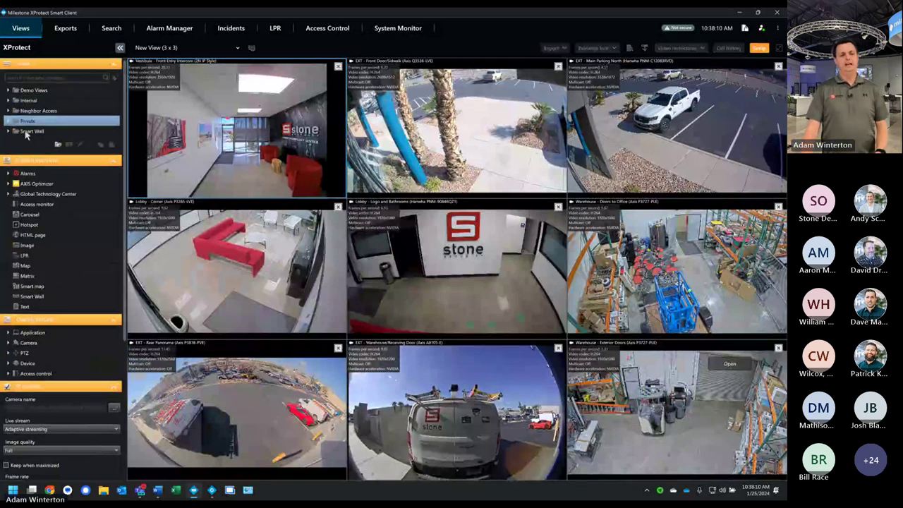
left_click(33, 132)
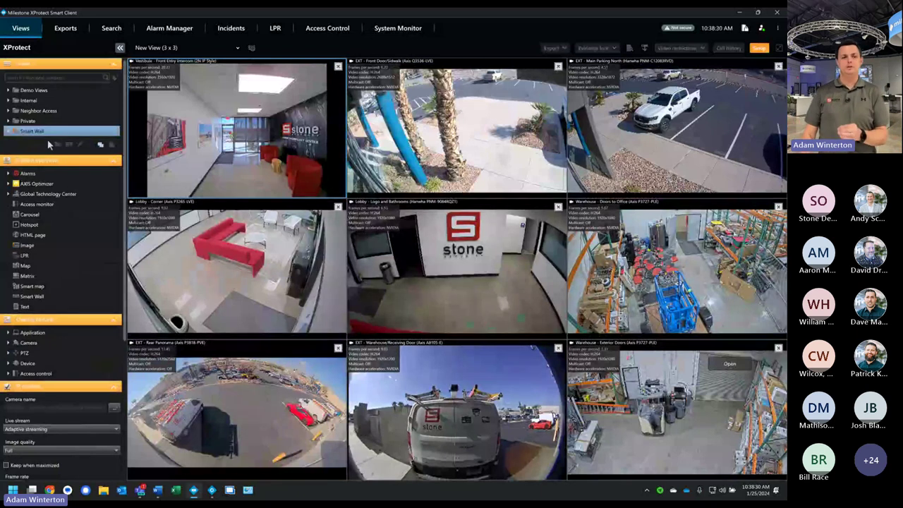
left_click(36, 91)
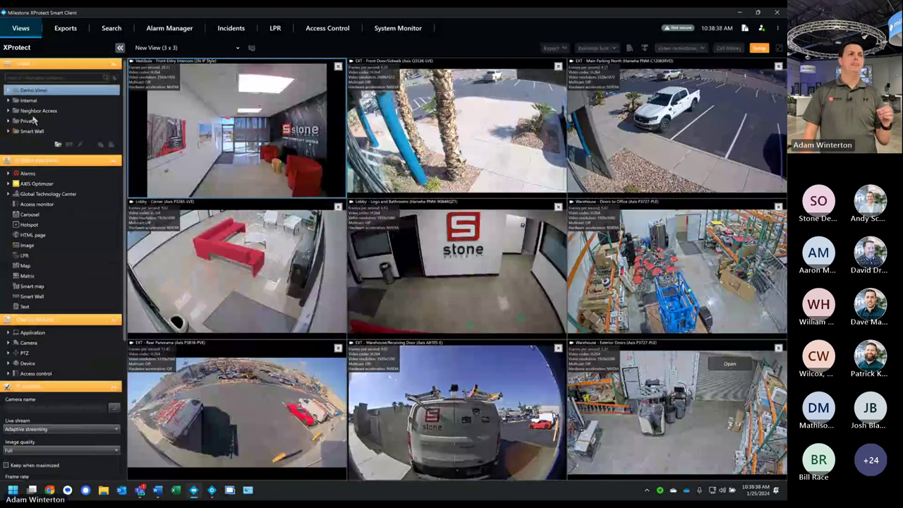
left_click(35, 121)
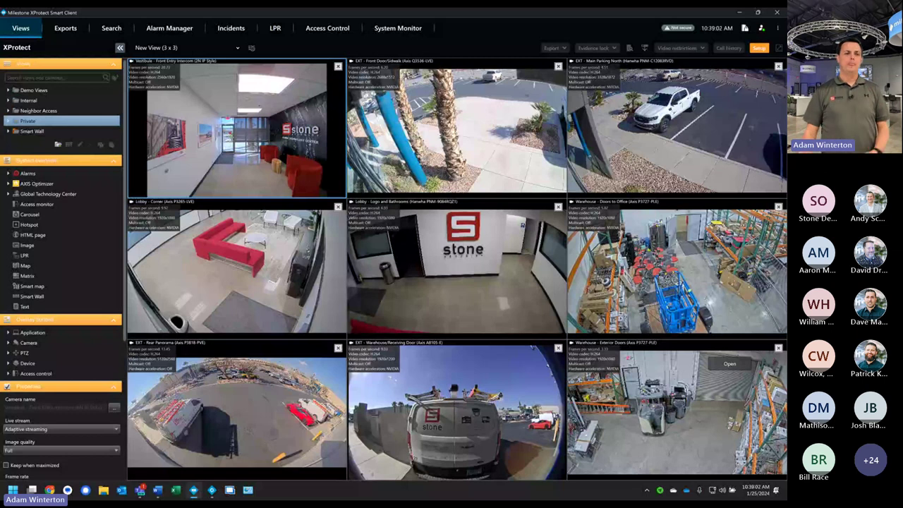
left_click(39, 91)
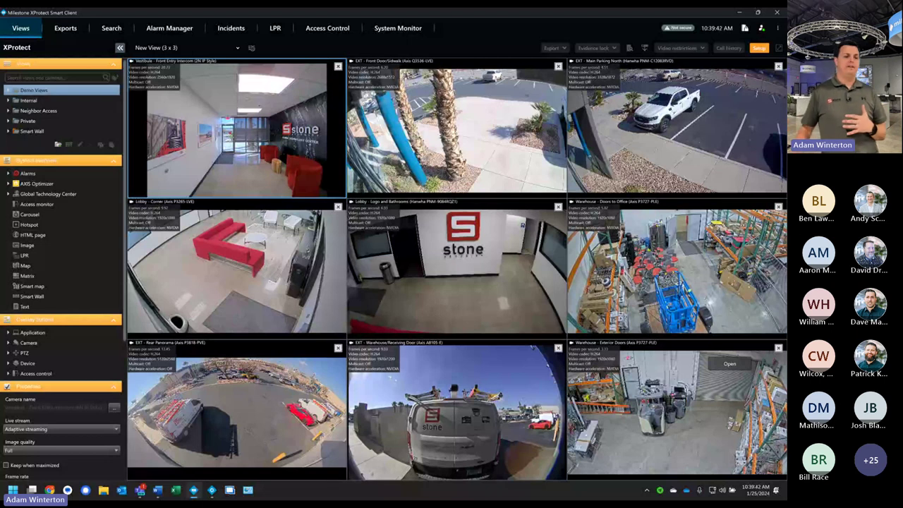
left_click(35, 102)
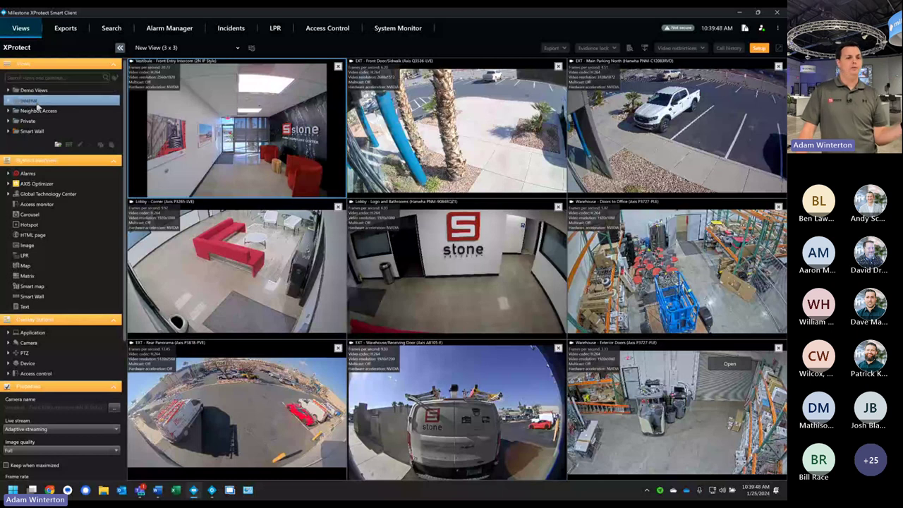
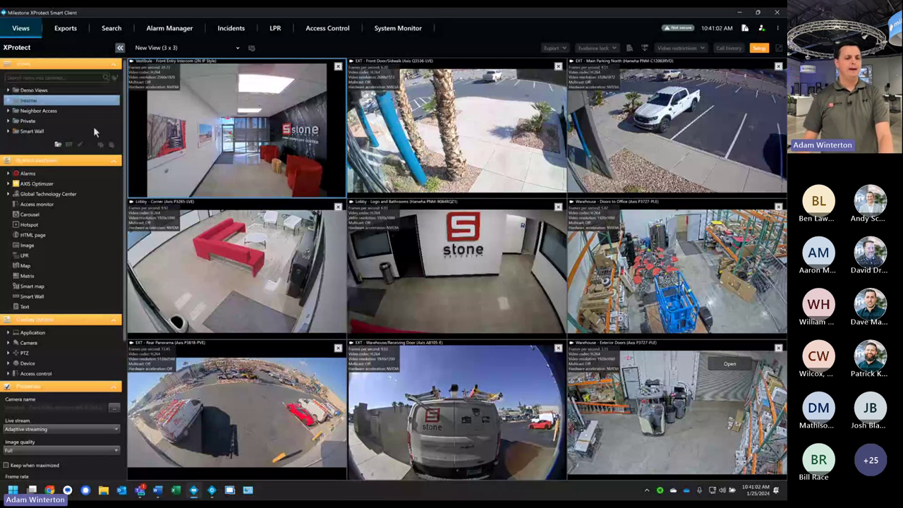
left_click(42, 112)
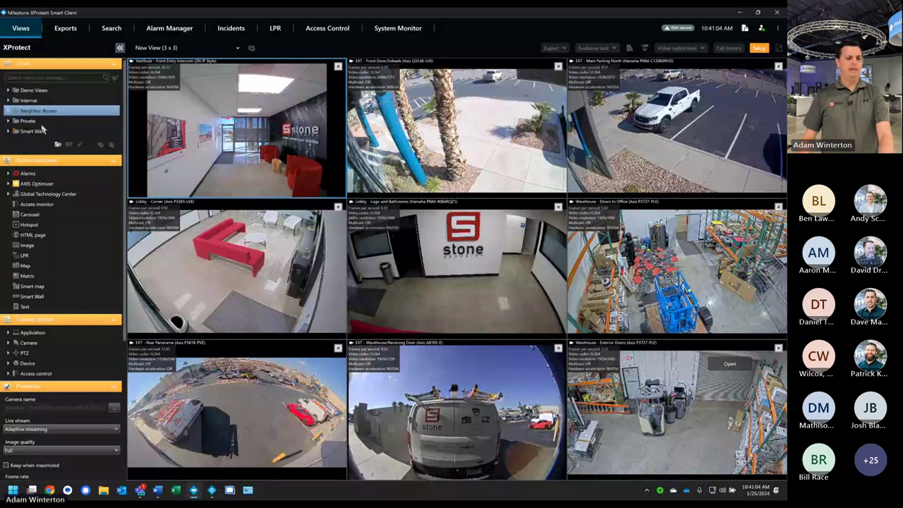
left_click(30, 122)
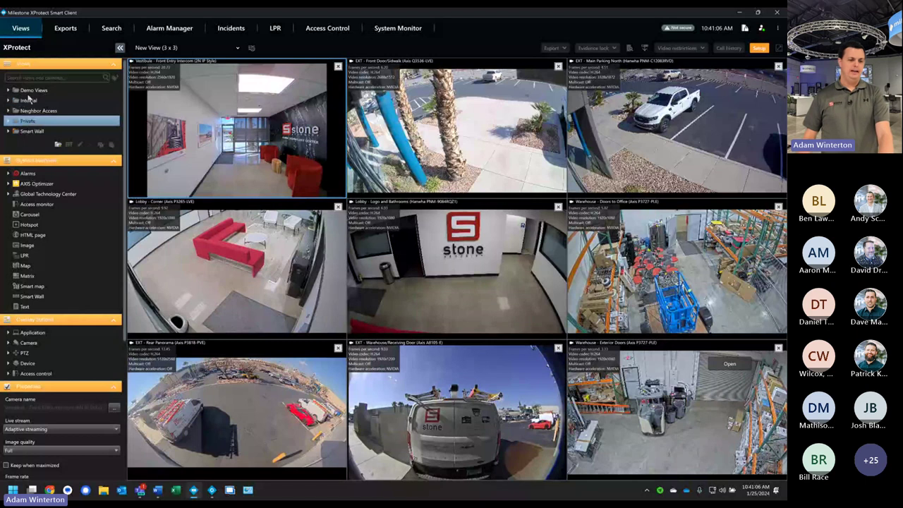
Step: Expand the Private and Demo Views groups and the *Blank Views folder inside Demo Views
left_click(8, 121)
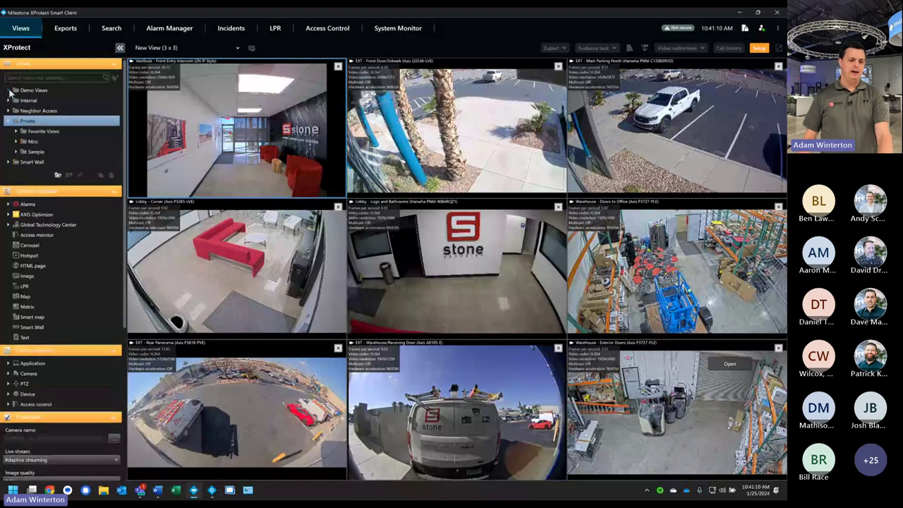
left_click(9, 91)
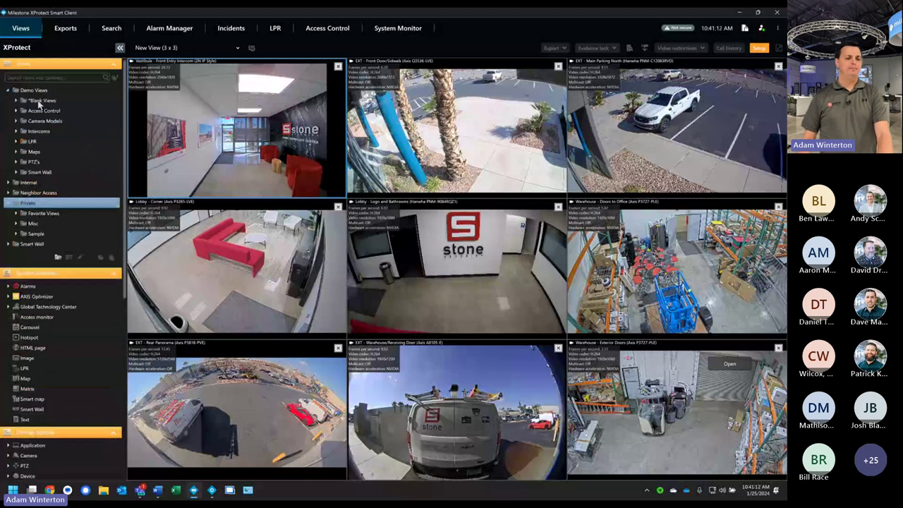
left_click(40, 100)
left_click(17, 101)
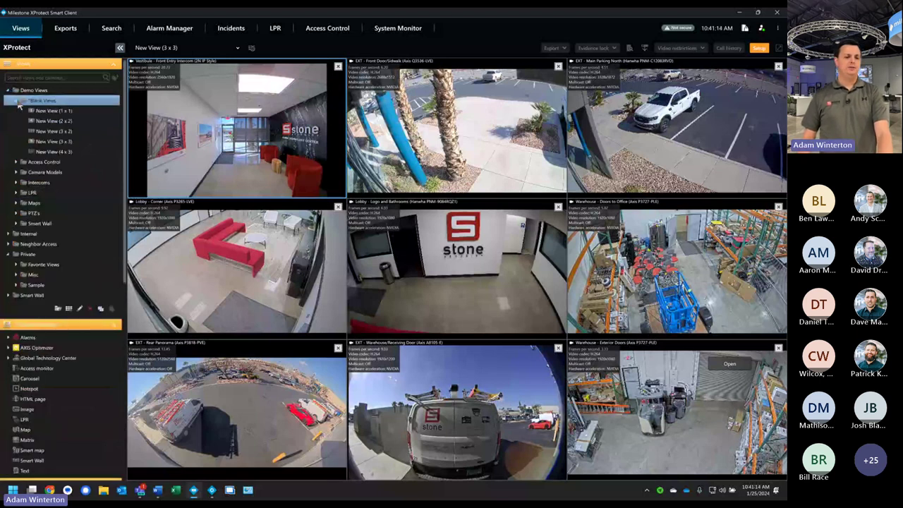
Step: Look through the blank view layouts 1 x 1, 2 x 2, 3 x 2, 3 x 3 and 4 x 3 in setup mode
left_click(60, 111)
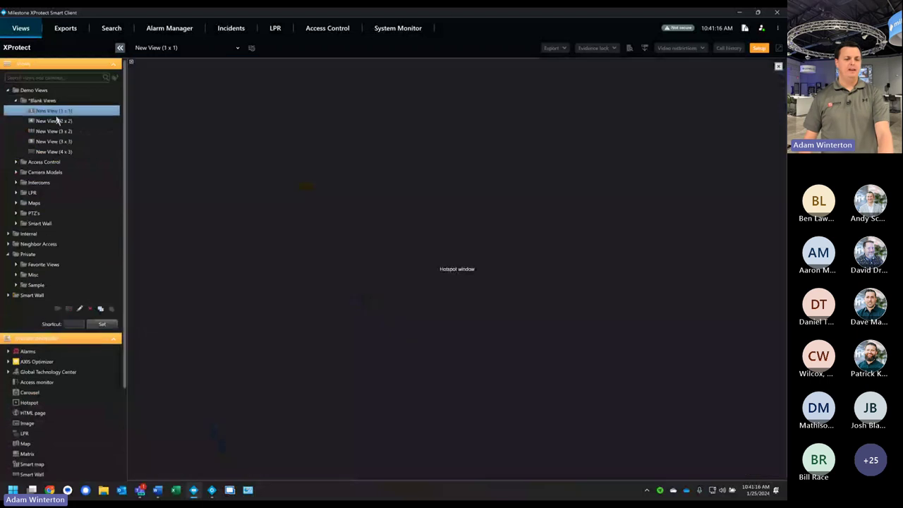
left_click(53, 122)
left_click(54, 131)
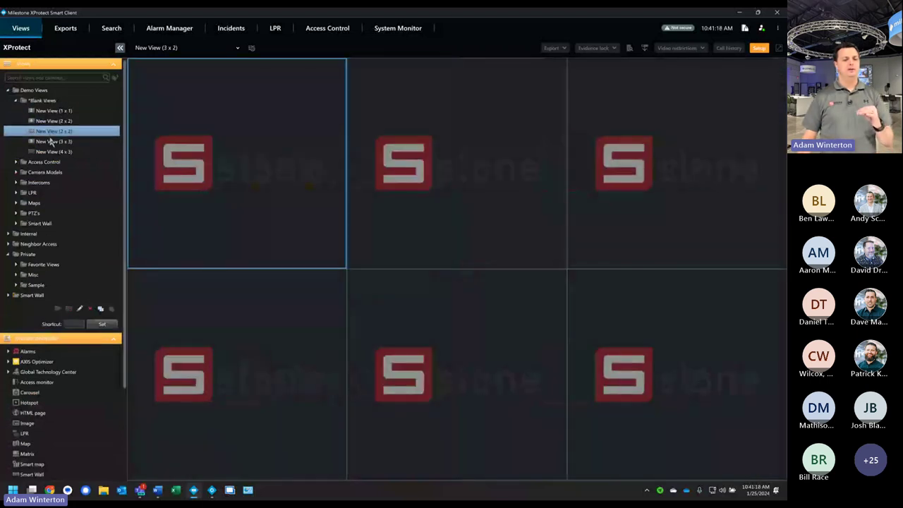
left_click(54, 142)
left_click(54, 150)
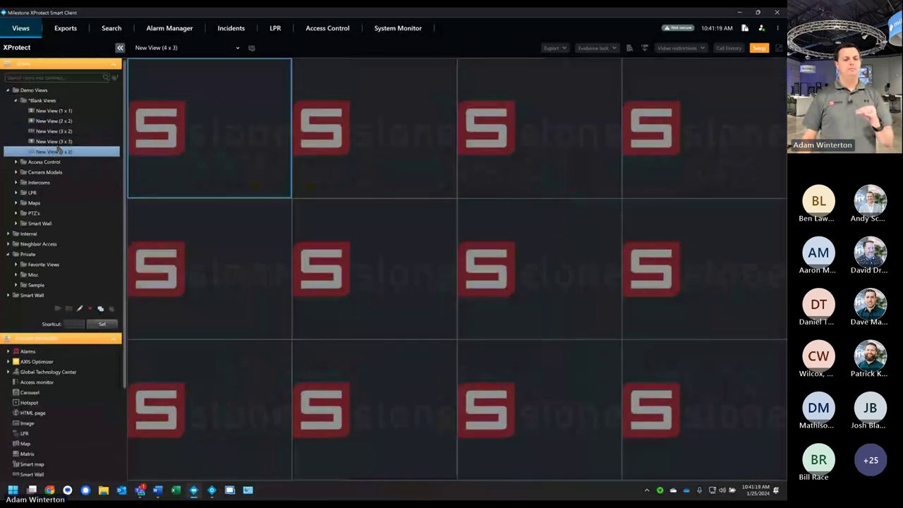
Step: Leave setup mode and view the blank 1 x 1 and 2 x 2 layouts, ending on New View (3 x 2)
left_click(759, 48)
left_click(67, 91)
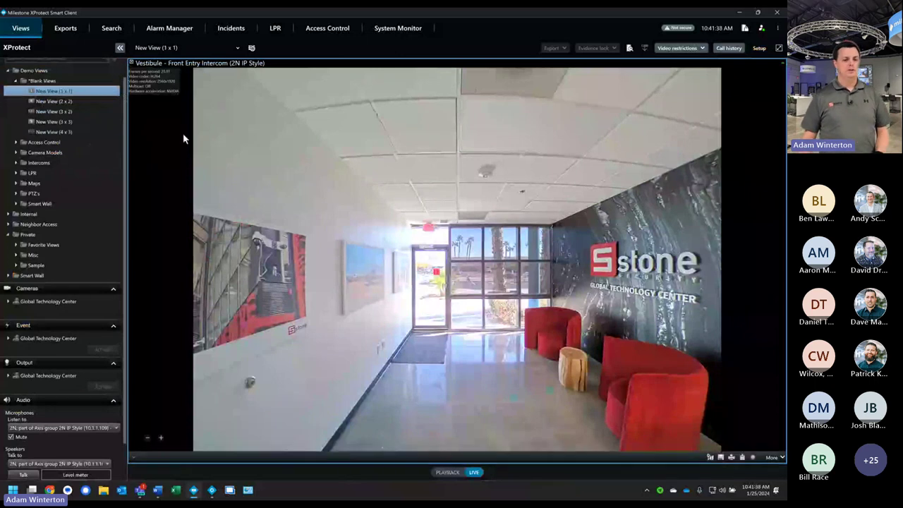
left_click(56, 100)
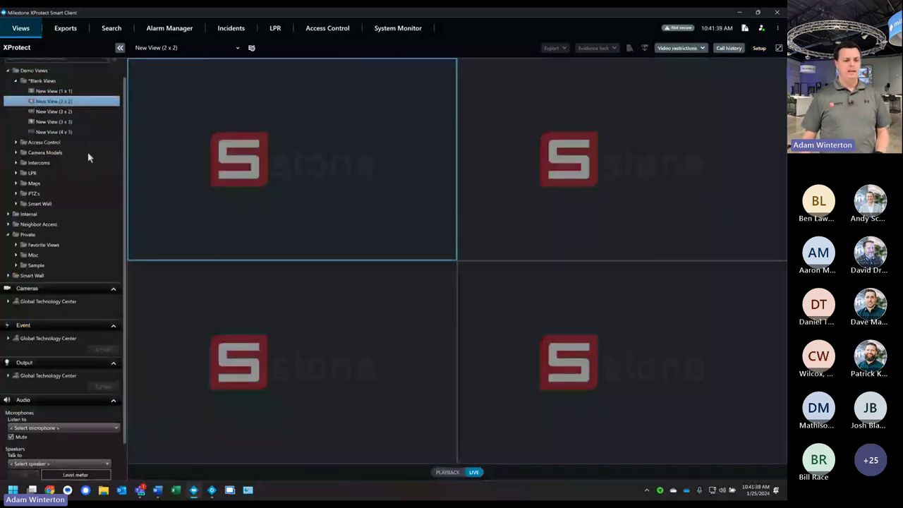
left_click(55, 111)
Step: From All cameras, fill the first four 3 x 2 tiles with Conference Room - Overhead, Rear PTZ, Warehouse/Receiving Door and Hallway - Office Doors North
double_click(44, 303)
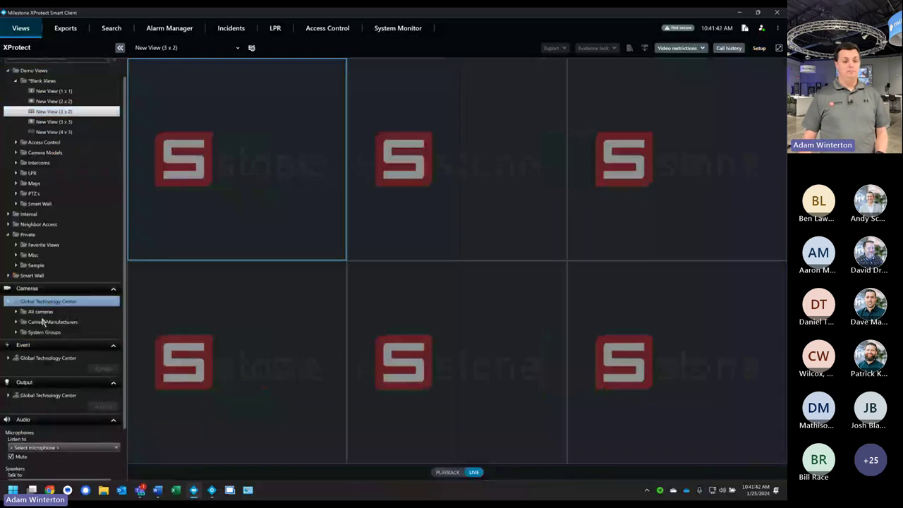
left_click(48, 311)
left_click_drag(53, 321, 237, 191)
left_click_drag(74, 378, 387, 215)
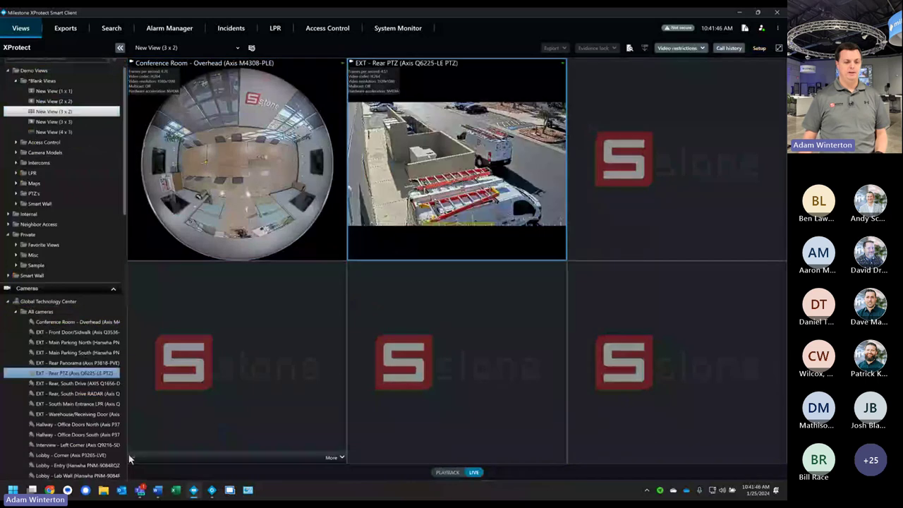
left_click_drag(66, 416, 680, 229)
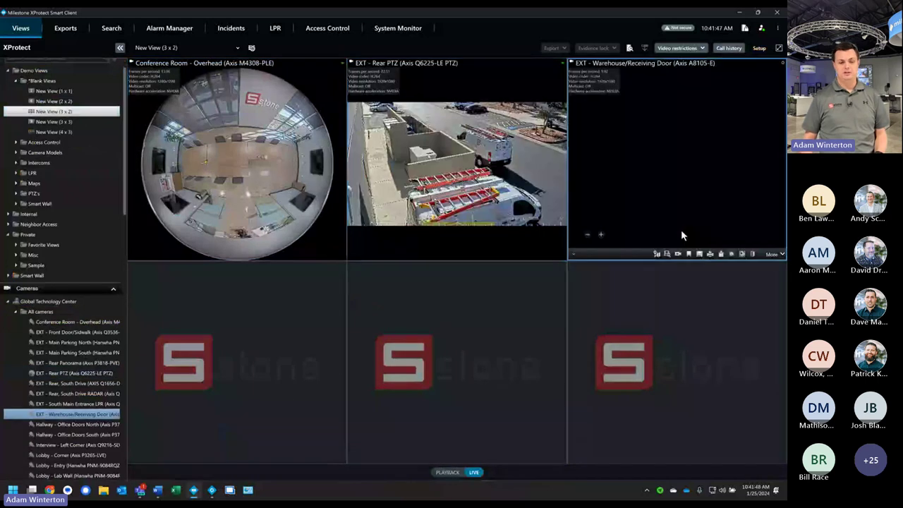
left_click_drag(70, 423, 322, 365)
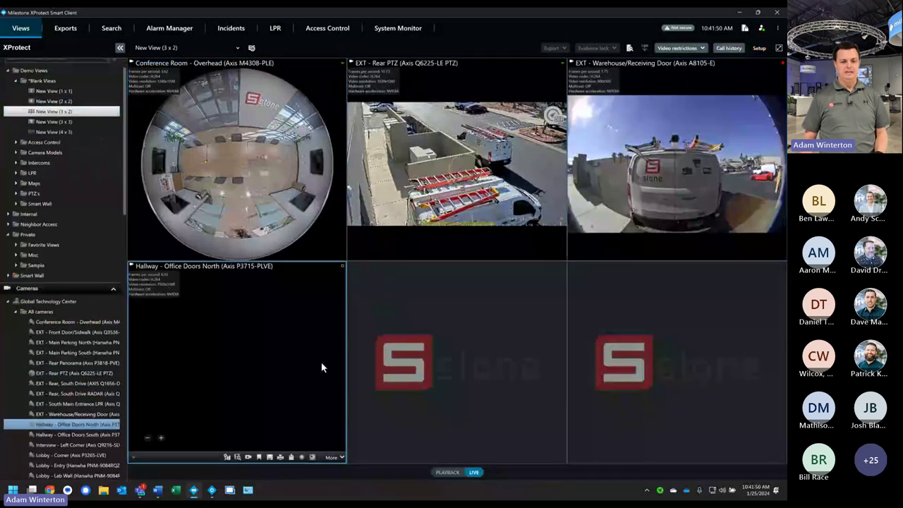
left_click(450, 346)
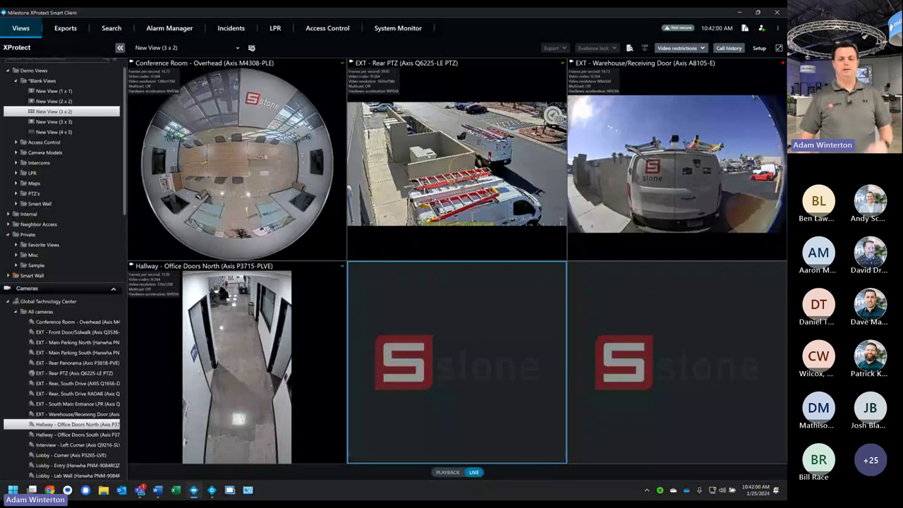
left_click(585, 363)
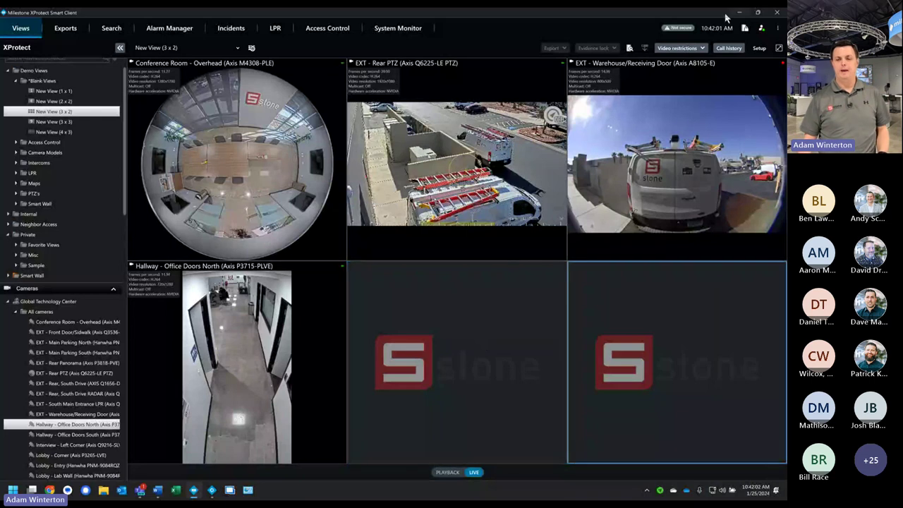
Step: Return to setup mode and create a group under Demo Views, keeping the default name New Group
left_click(759, 48)
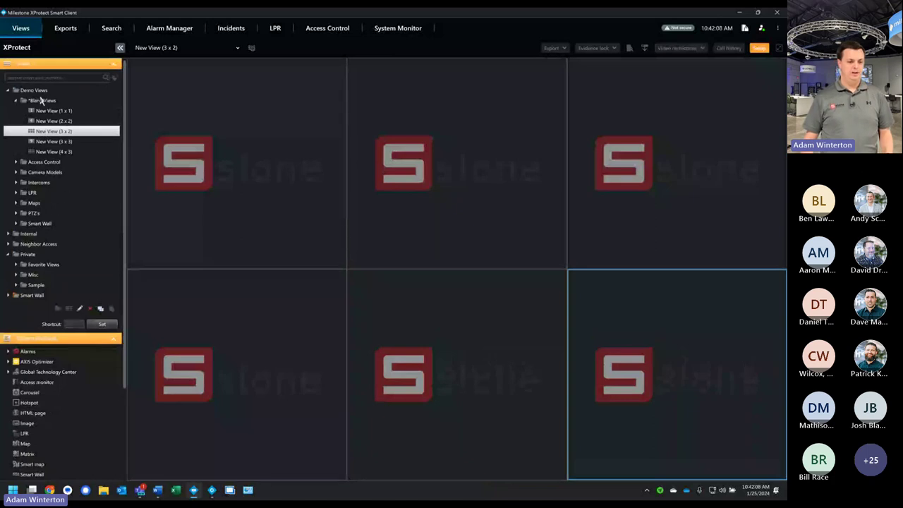
left_click_drag(43, 101, 33, 94)
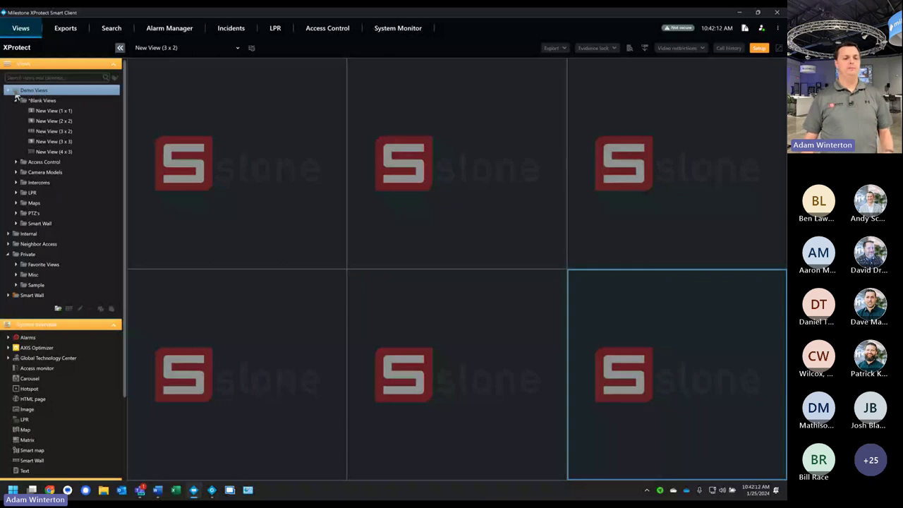
right_click(41, 94)
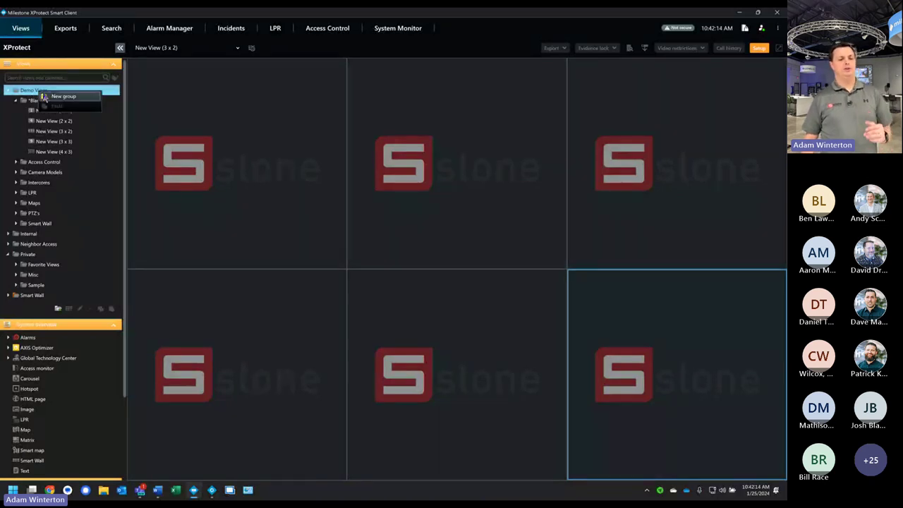
left_click(53, 98)
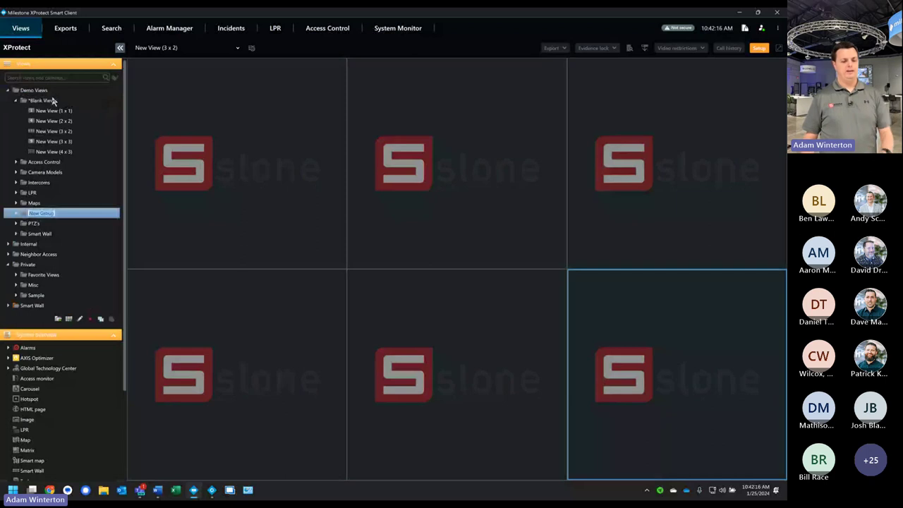
key("Return")
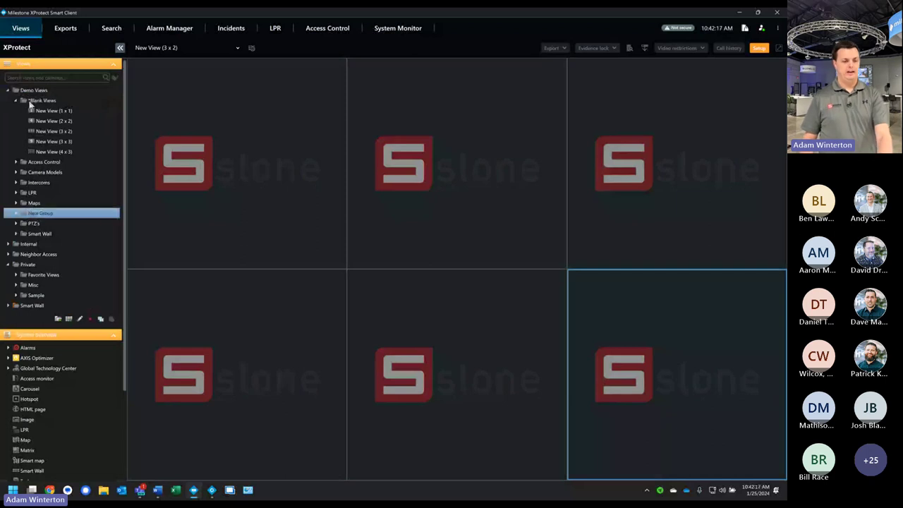
Step: Delete the New Group folder from Demo Views
left_click(89, 318)
left_click(388, 249)
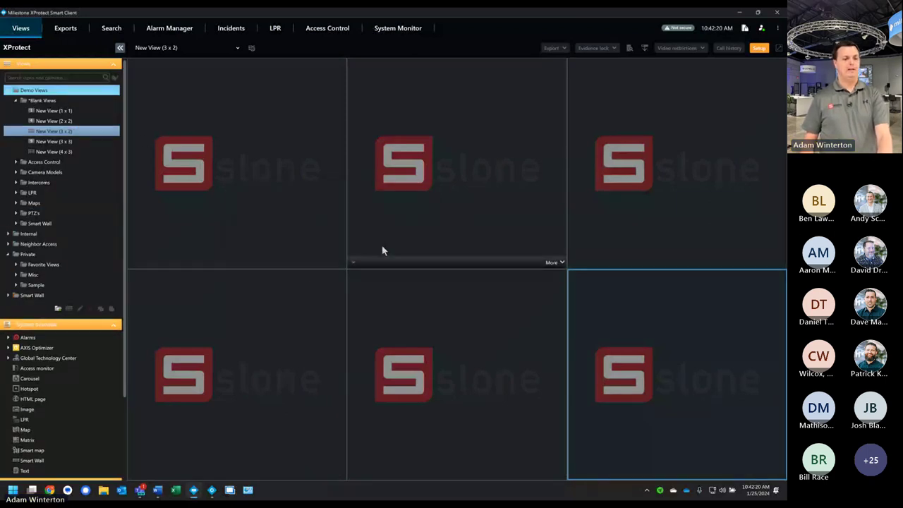
Step: Create a new group under Demo Views and name it L&L Views
right_click(28, 92)
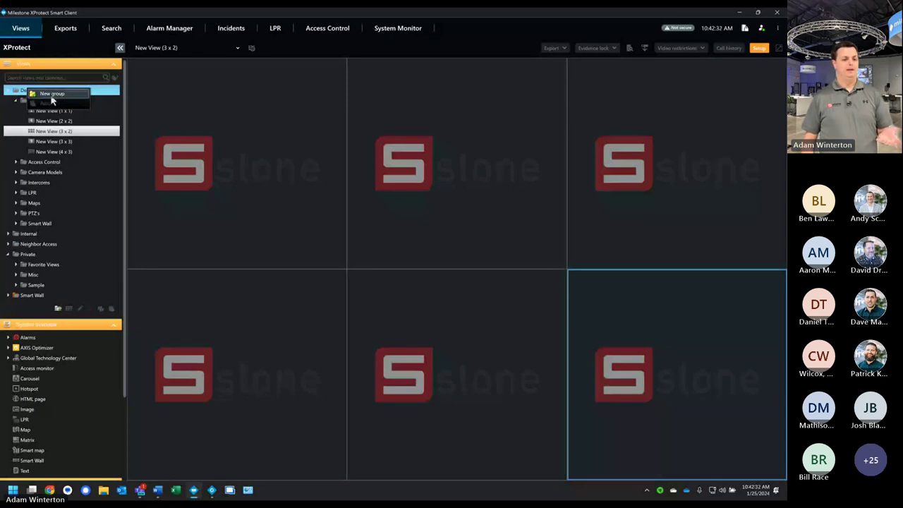
left_click(59, 224)
left_click(43, 91)
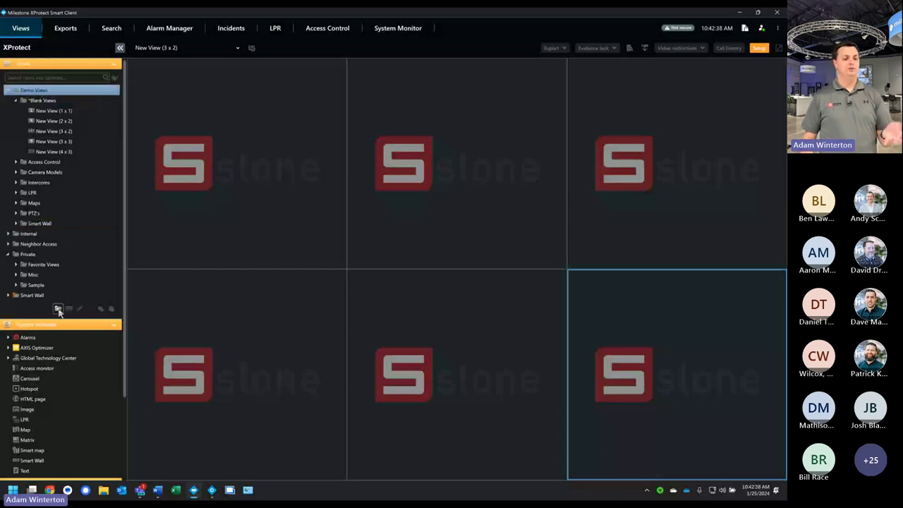
right_click(31, 93)
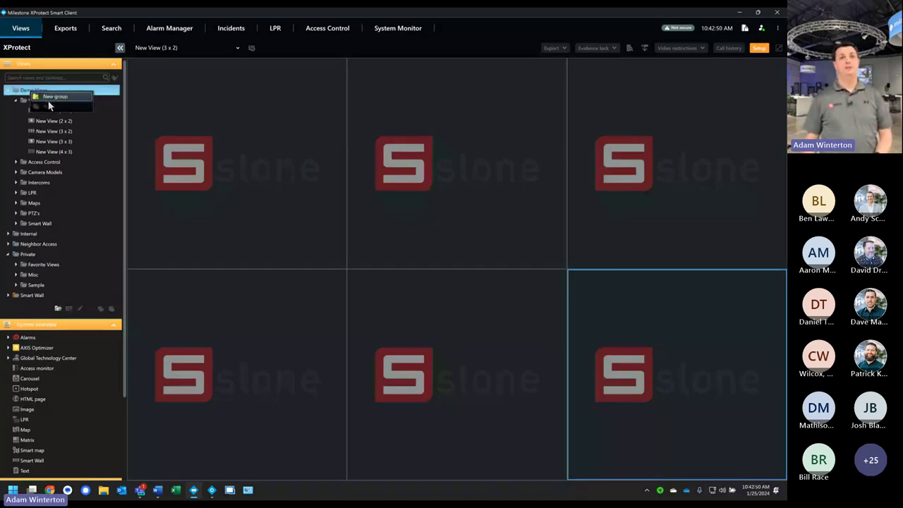
key("Escape")
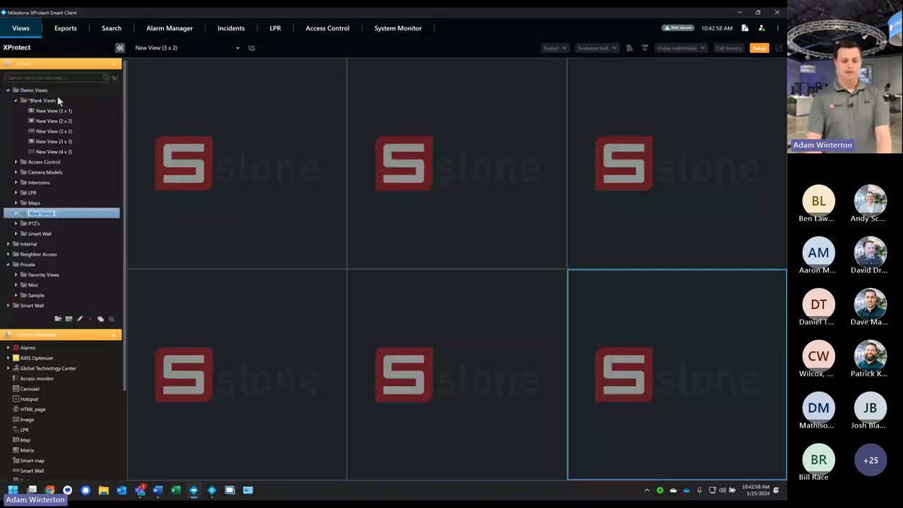
key("BackSpace")
type("L&L Views")
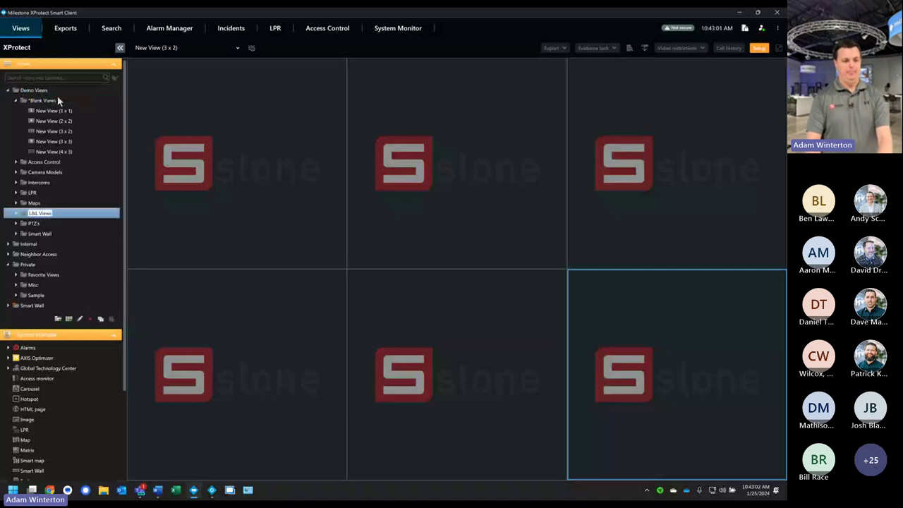
key("Return")
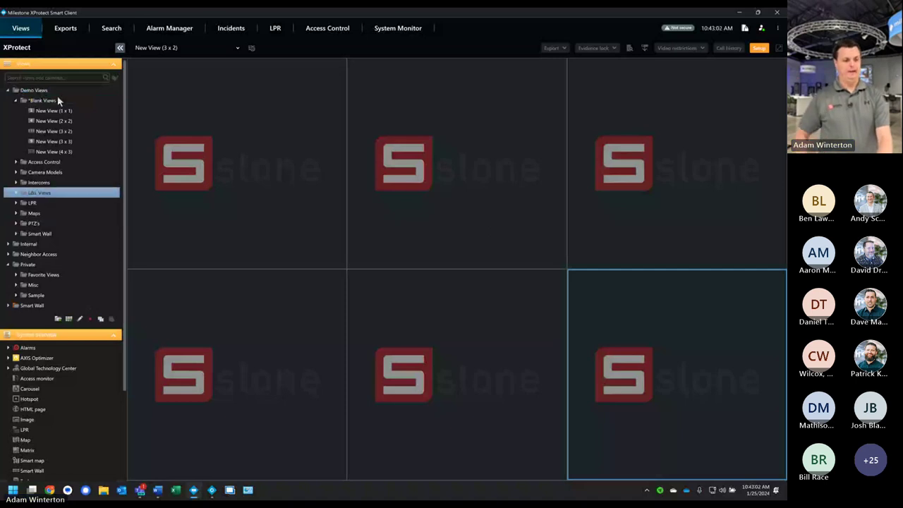
Step: Create a 2 x 2 view in the L&L Views group and name it Sample New View
right_click(43, 198)
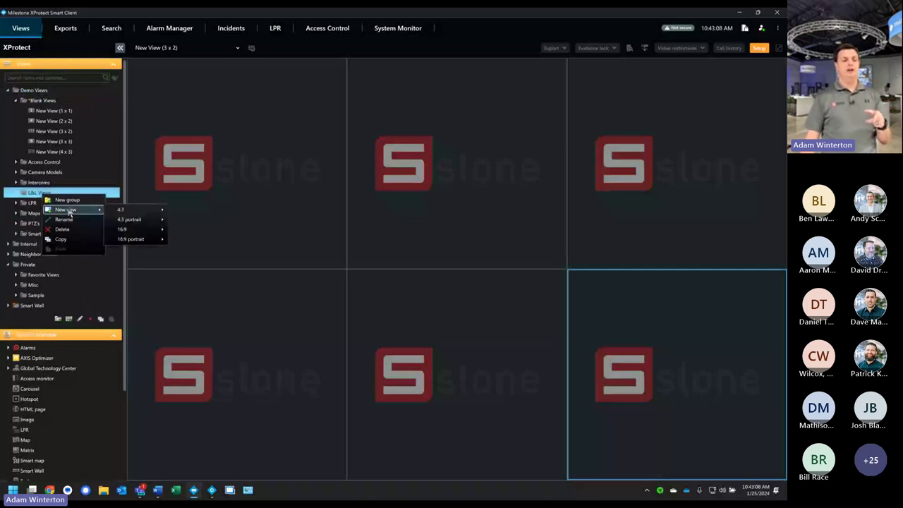
mouse_move(67, 210)
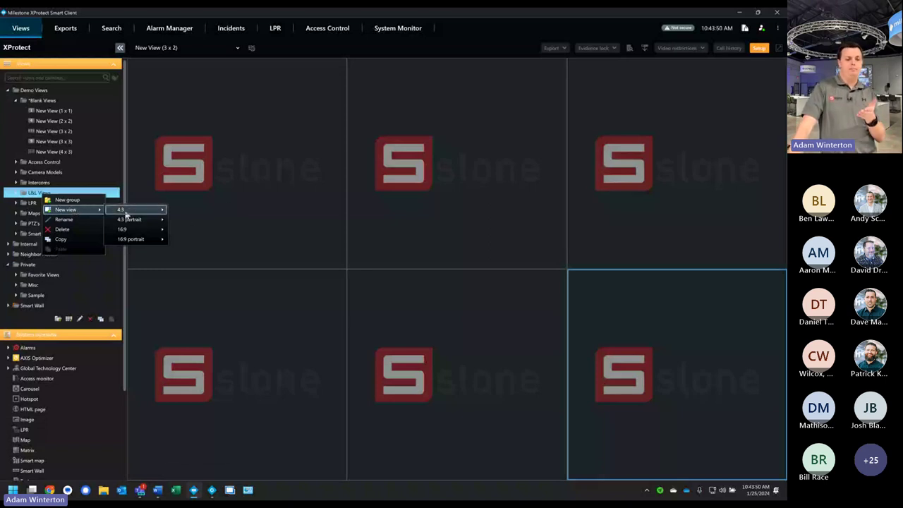
mouse_move(131, 213)
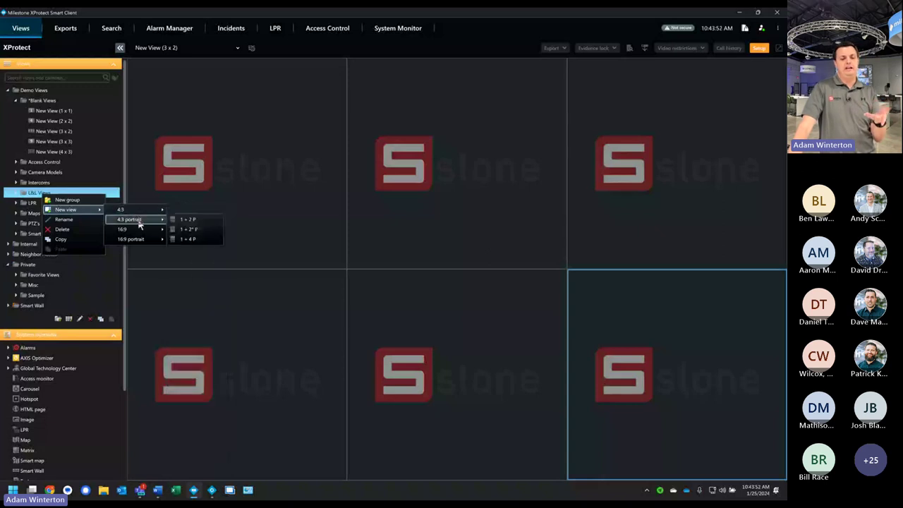
mouse_move(137, 229)
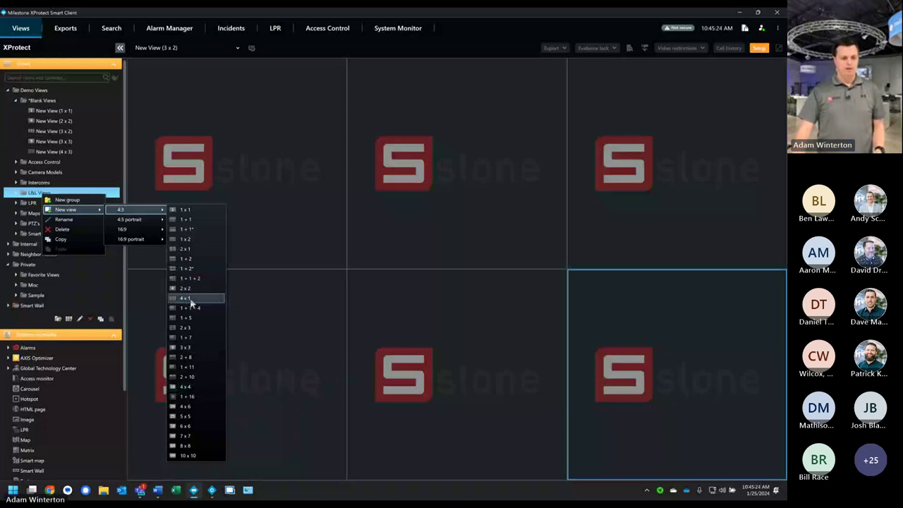
key("Escape")
key("Escape")
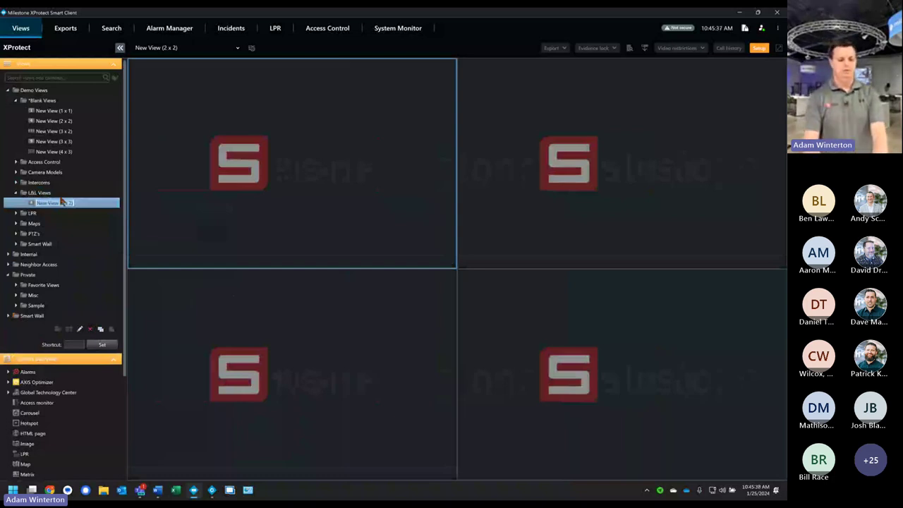
type("Samp")
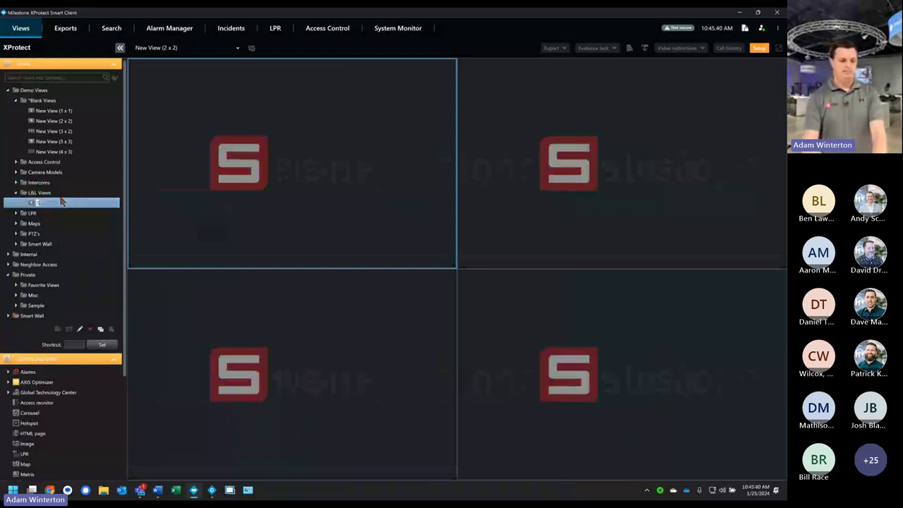
type("le New View")
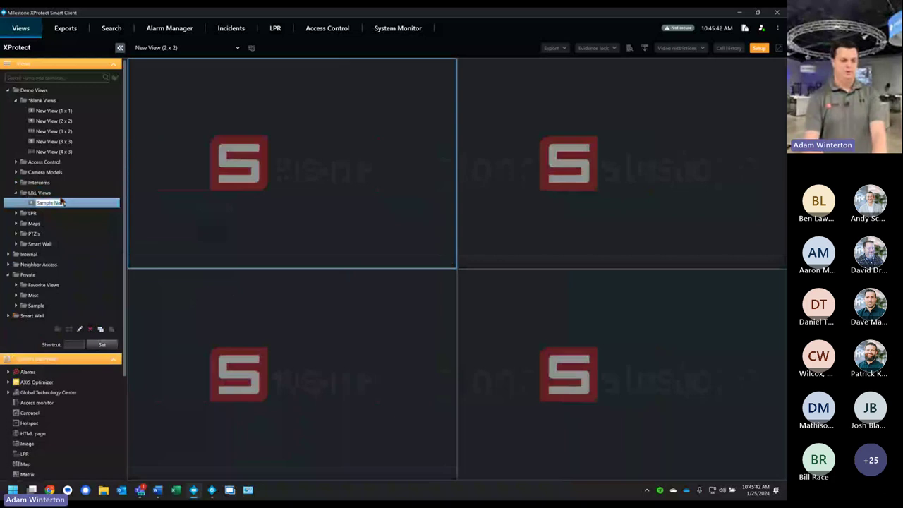
key("Return")
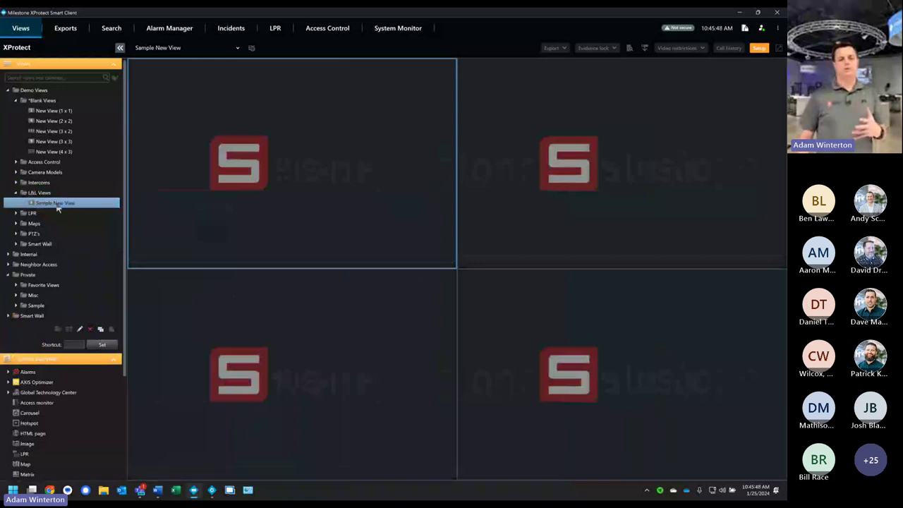
Step: Rename the Sample New View view as Different Views
right_click(64, 205)
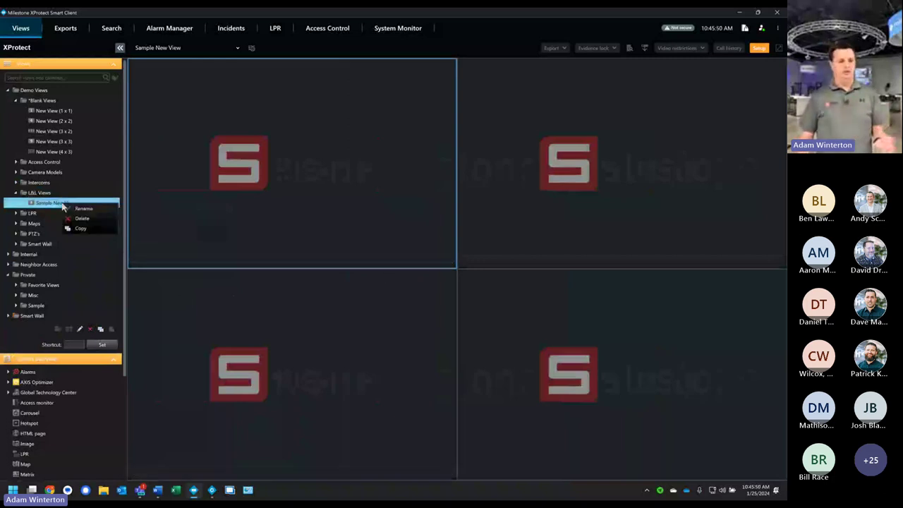
left_click(78, 208)
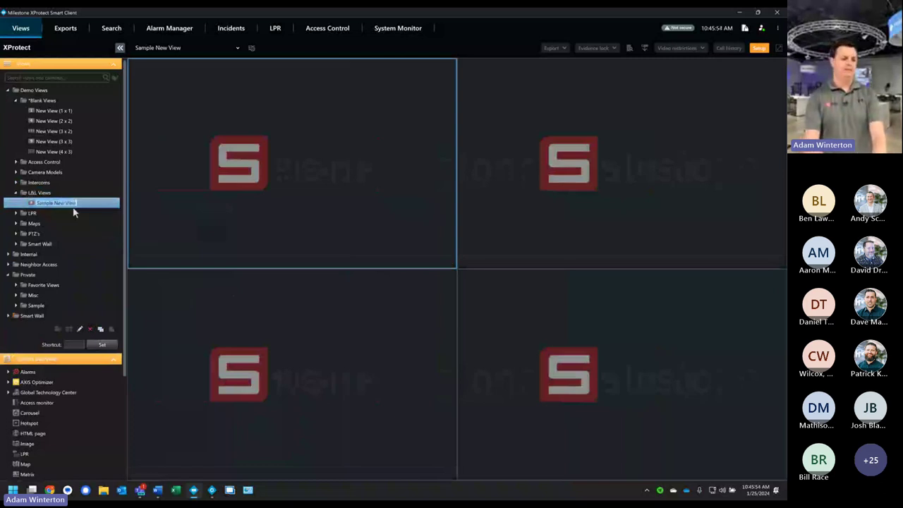
type("Different")
type("s")
key("Return")
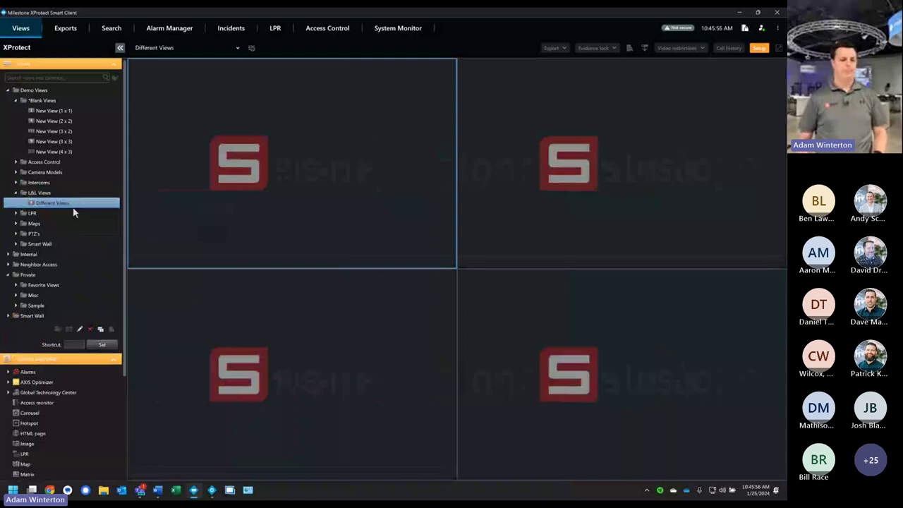
right_click(54, 207)
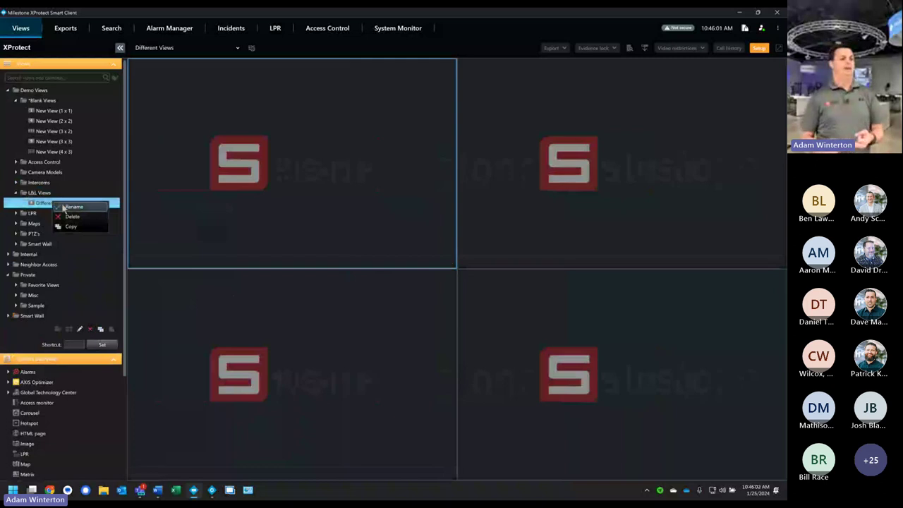
left_click(64, 207)
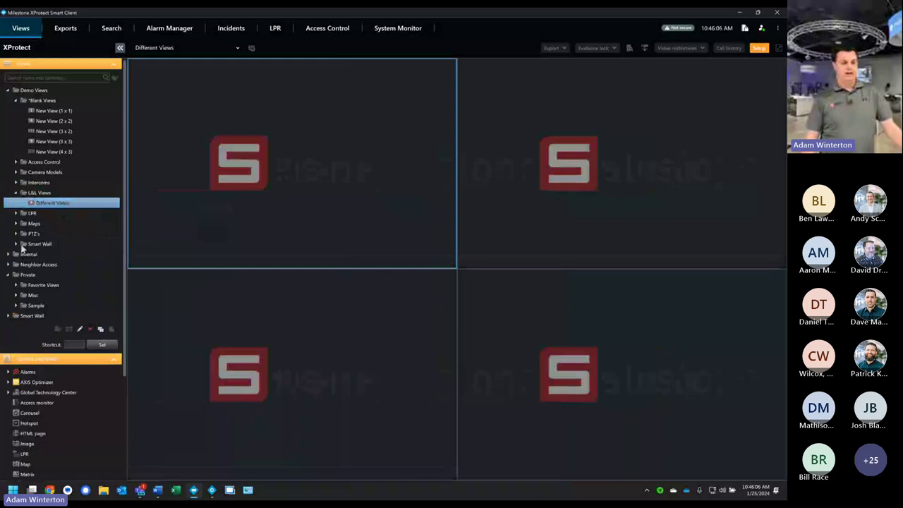
Step: Copy the Smart Map view from the Maps group and paste it into L&L Views
left_click(16, 224)
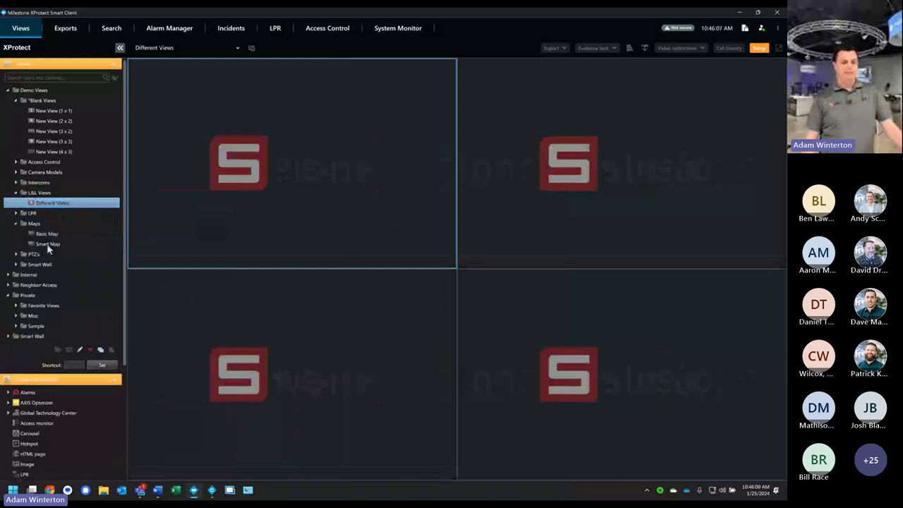
right_click(46, 243)
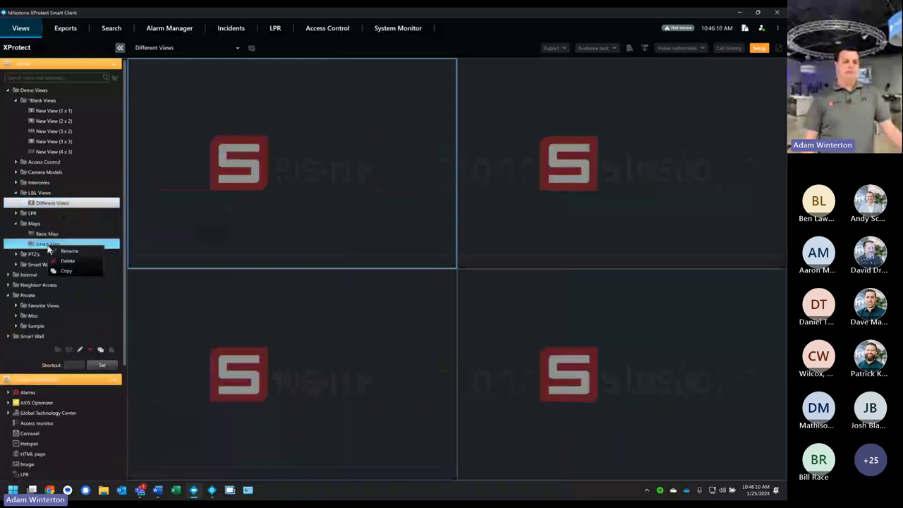
left_click(70, 275)
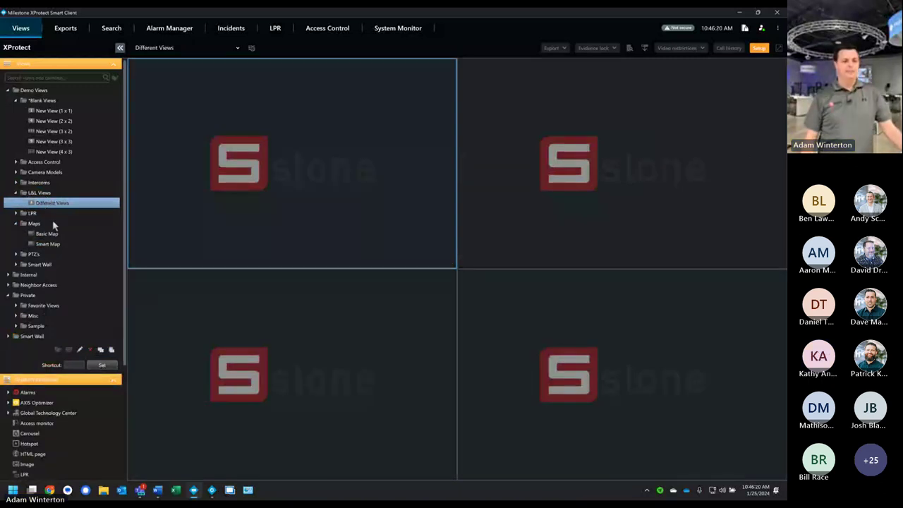
right_click(44, 194)
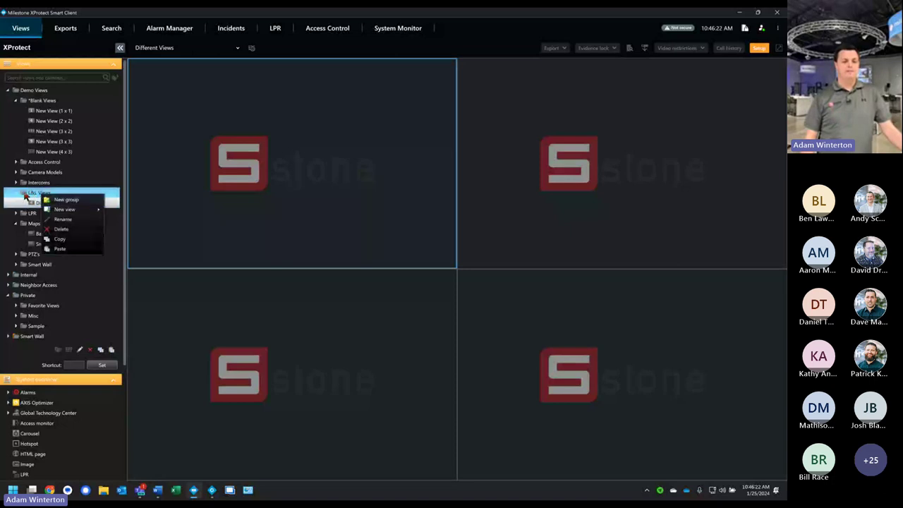
left_click(62, 249)
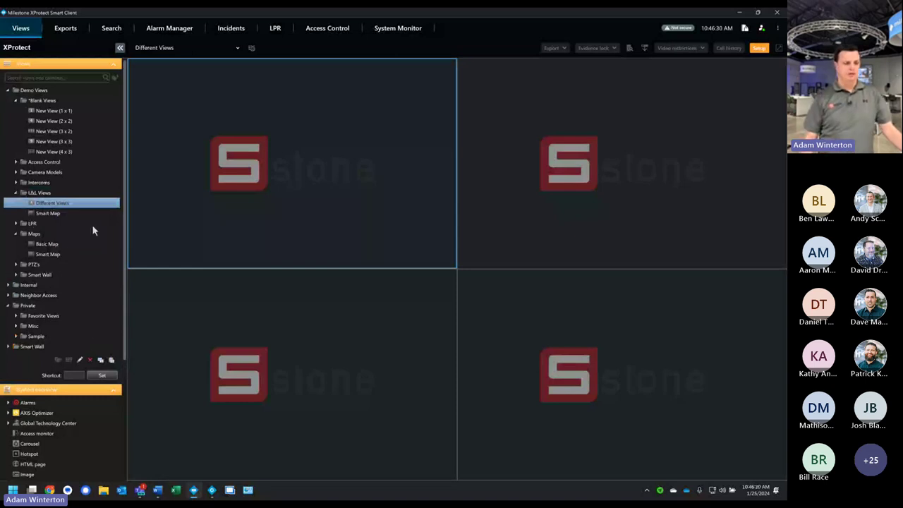
Step: Check the pasted Smart Map view in L&L Views, then return to Different Views and select its lower tiles
left_click(60, 215)
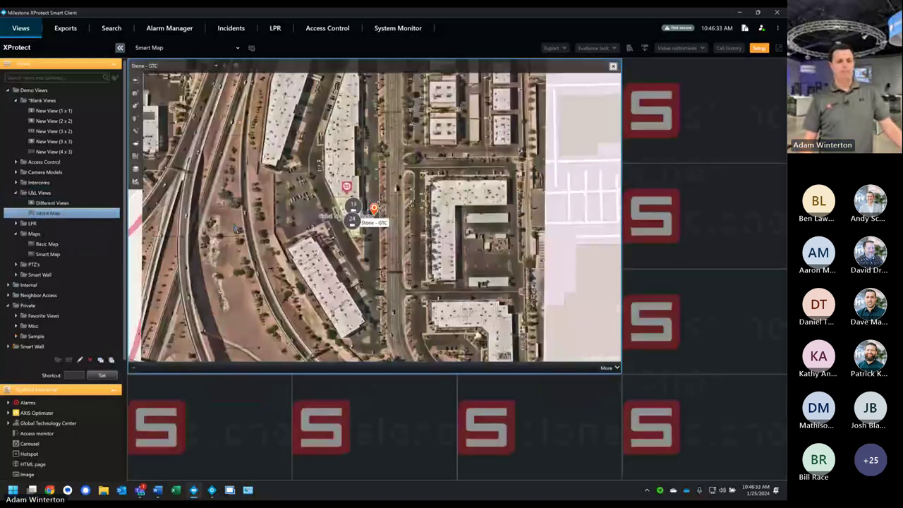
left_click(51, 203)
left_click(299, 155)
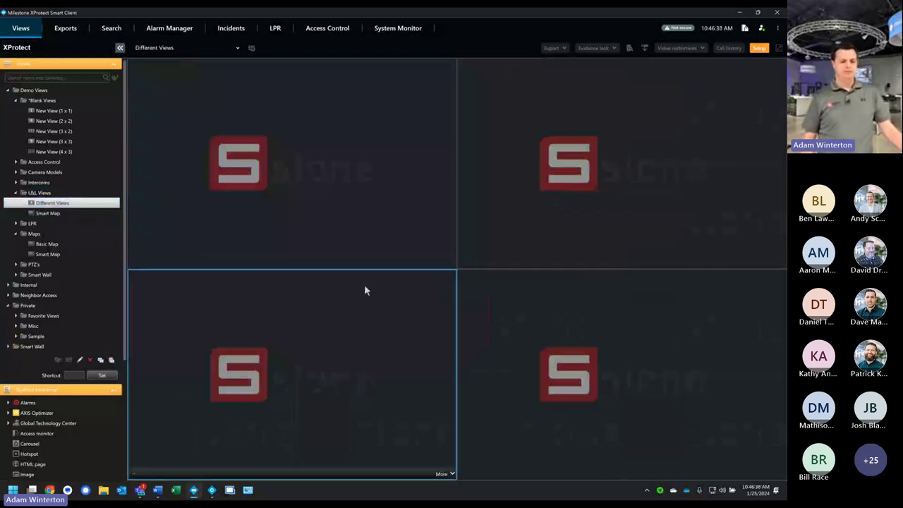
left_click(500, 278)
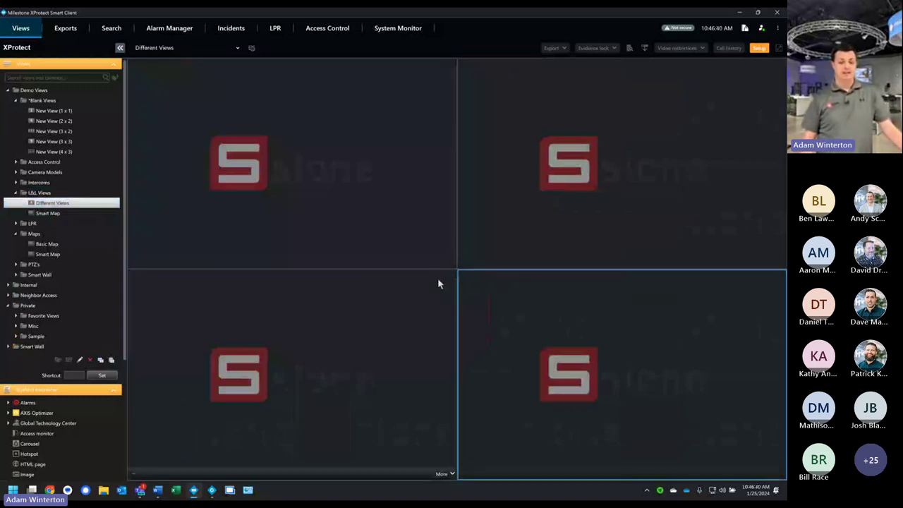
left_click(438, 278)
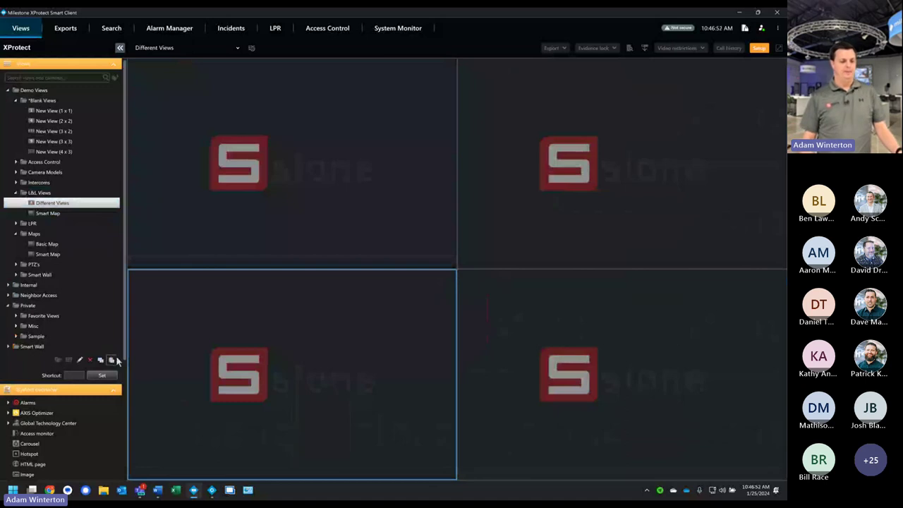
Step: Expand Global Technology Center and its All cameras folder in the system overview to list the individual cameras
left_click_drag(123, 353, 124, 392)
scroll(56, 258, "down", 2)
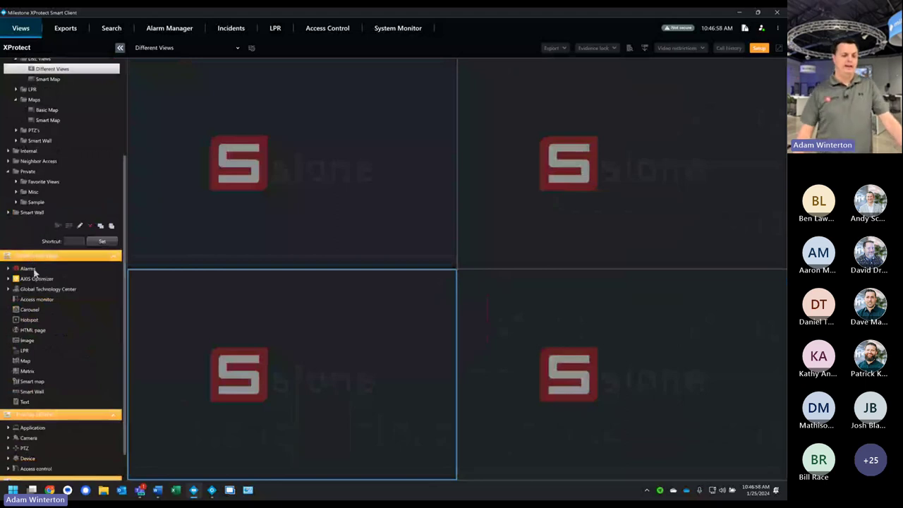
left_click(40, 290)
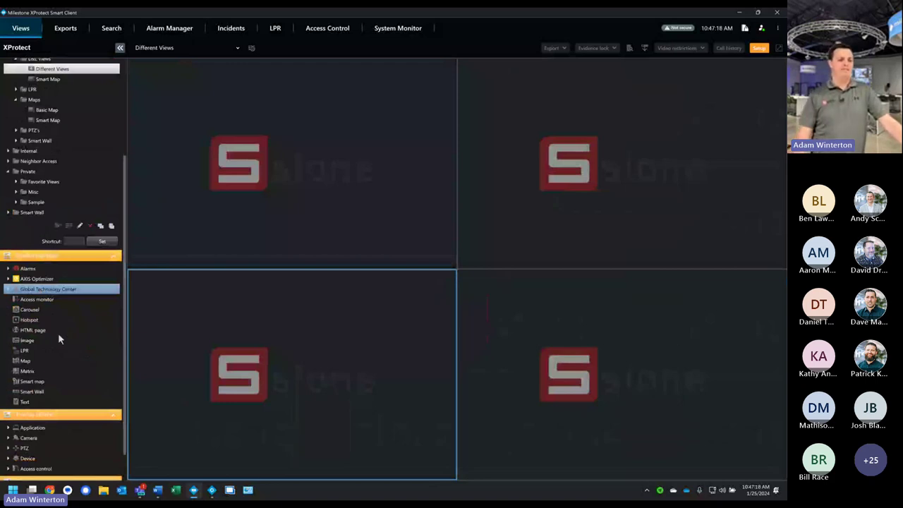
left_click(55, 281)
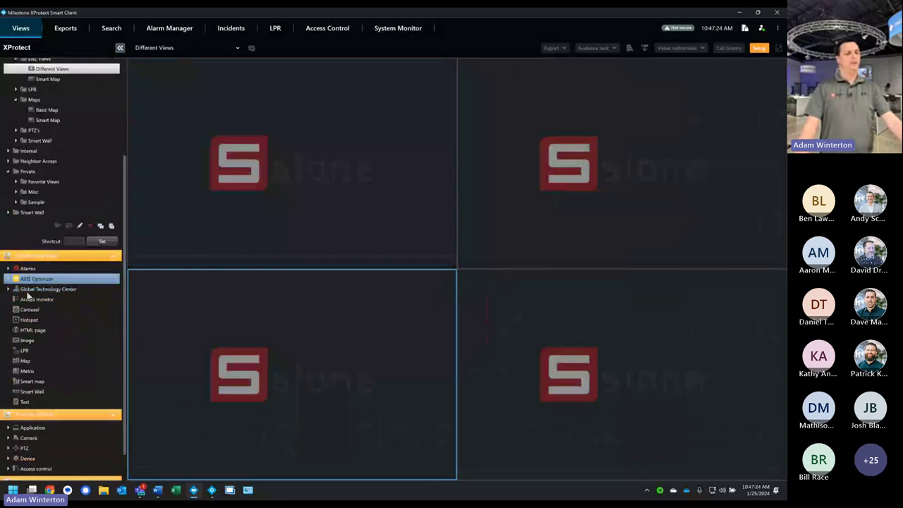
left_click(27, 291)
double_click(48, 291)
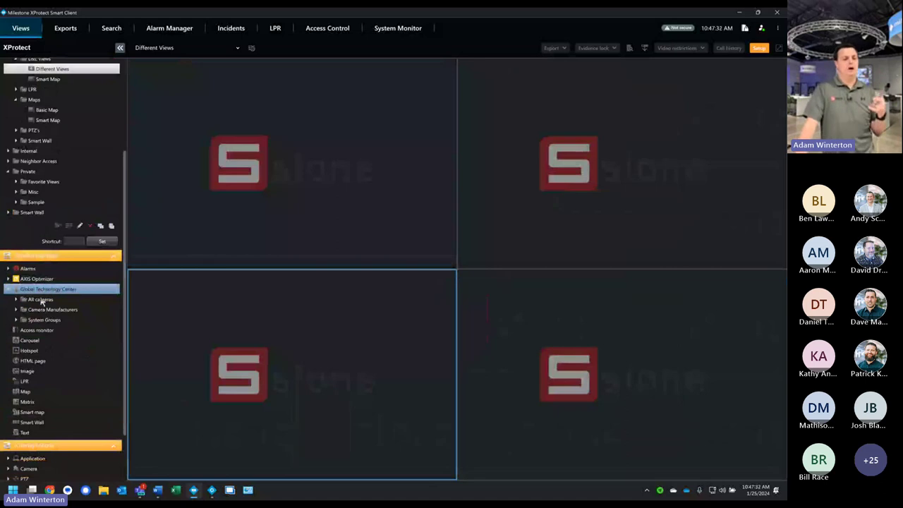
left_click(40, 299)
left_click(44, 310)
left_click(44, 320)
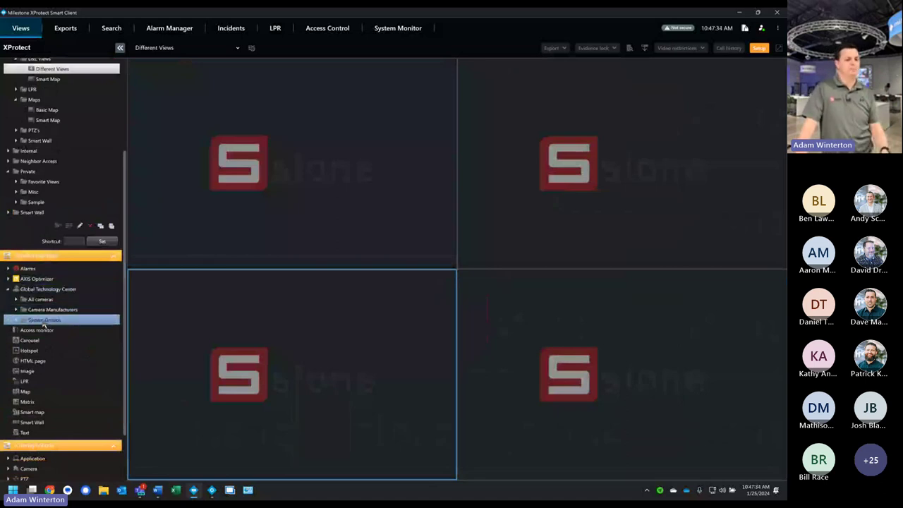
double_click(44, 300)
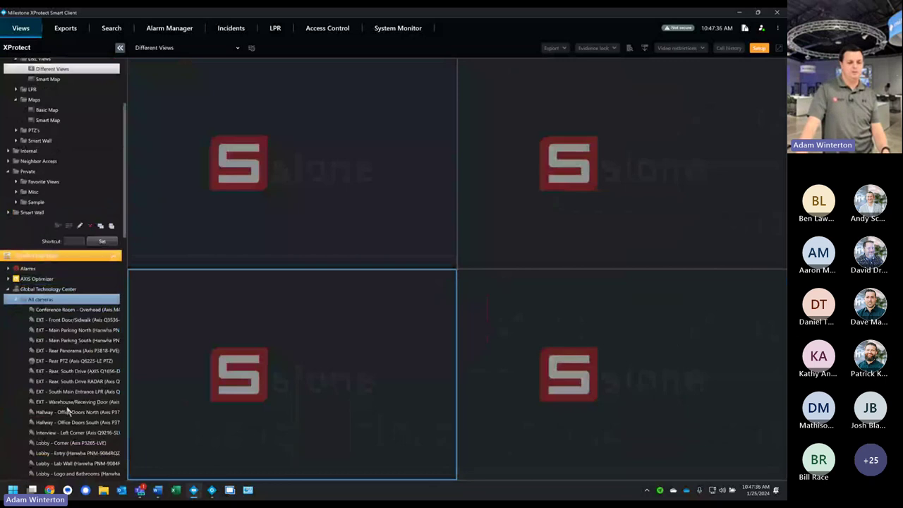
Step: Fill the four Different Views tiles, row by row, with the Lounge cameras Kitchen Nook, Podcast Corner, SE Corner and Snack Bar
scroll(68, 411, "down", 3)
scroll(98, 332, "down", 1)
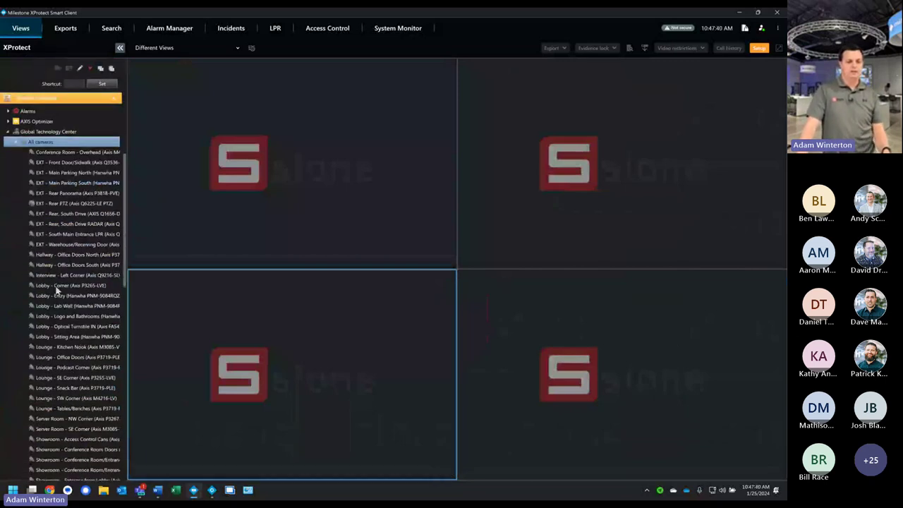
left_click_drag(72, 347, 274, 192)
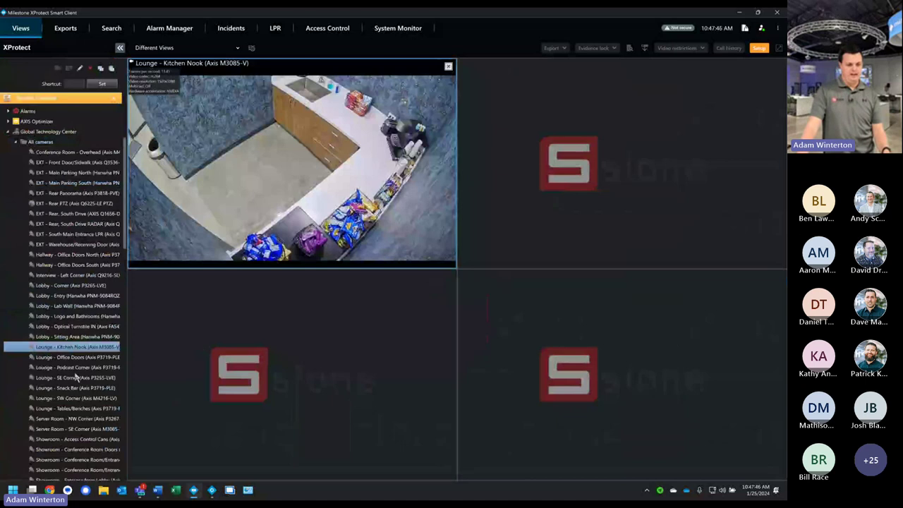
left_click_drag(78, 367, 573, 203)
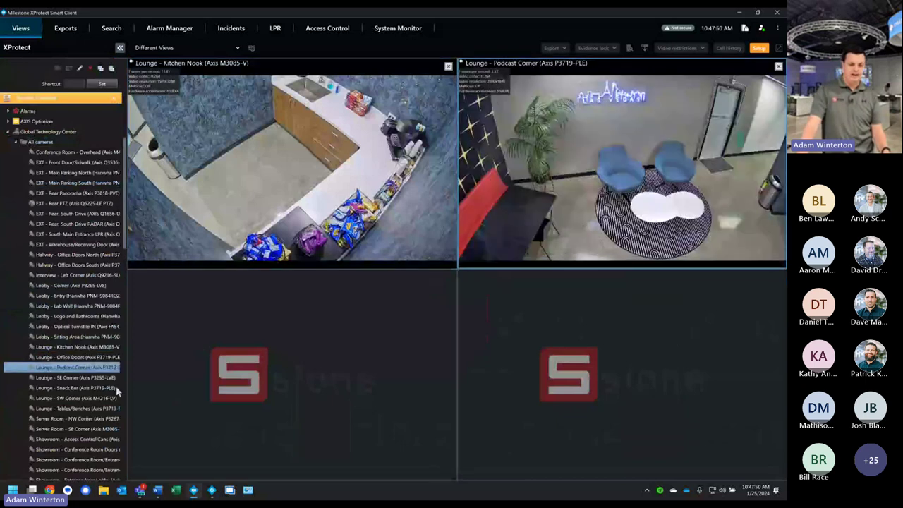
left_click_drag(98, 378, 393, 314)
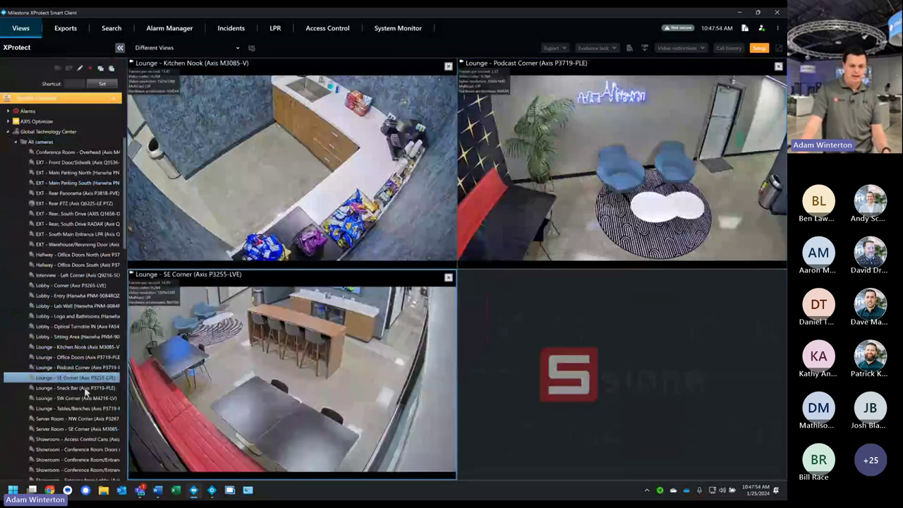
left_click_drag(86, 389, 498, 342)
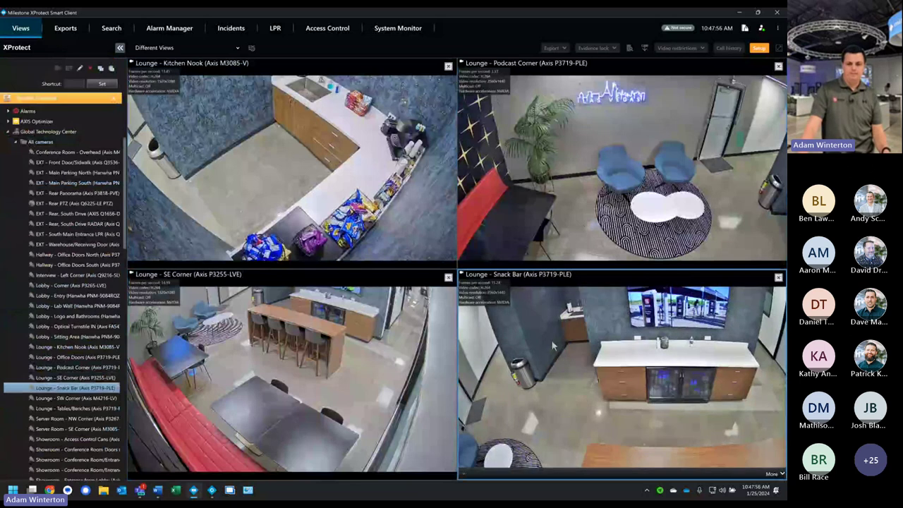
Step: Remove the Snack Bar camera from its tile and put the Lounge - Tables/Benches camera there instead
left_click(779, 279)
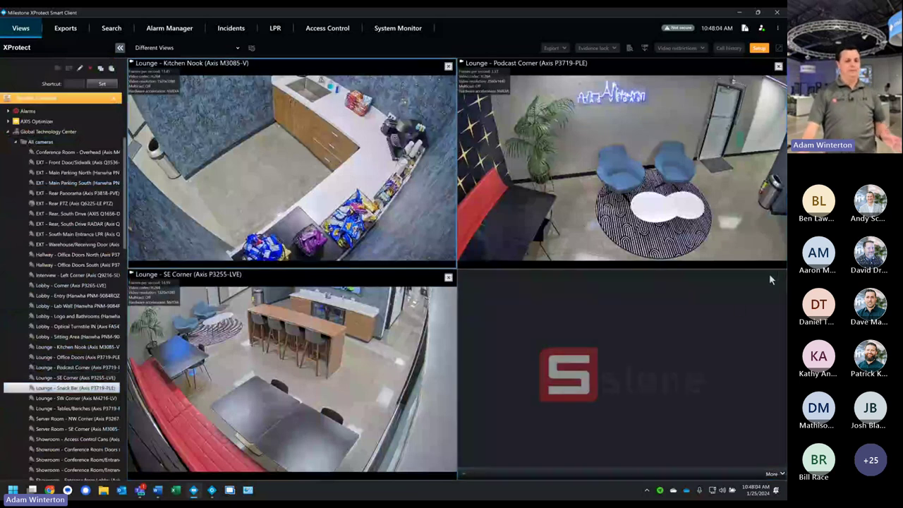
left_click(69, 399)
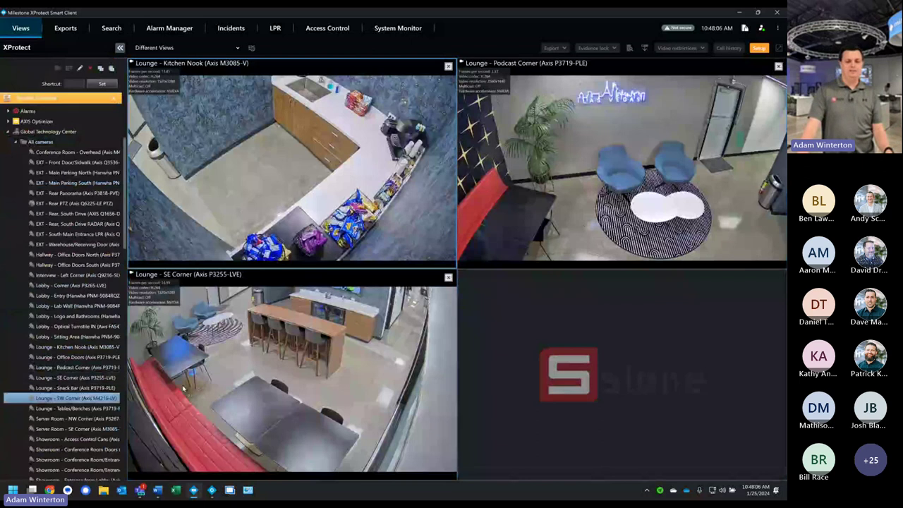
left_click(70, 409)
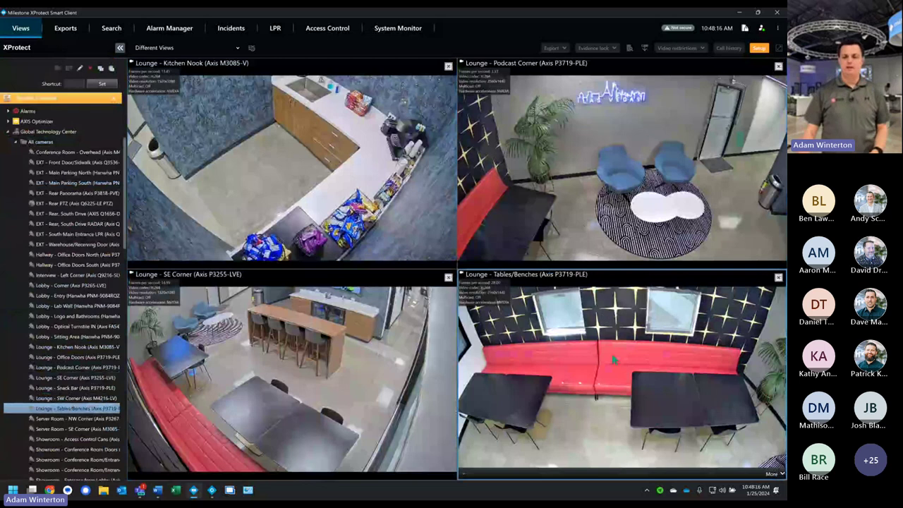
Step: Leave setup mode and check the Smart Map and Different Views views of L&L Views in live mode
left_click(760, 48)
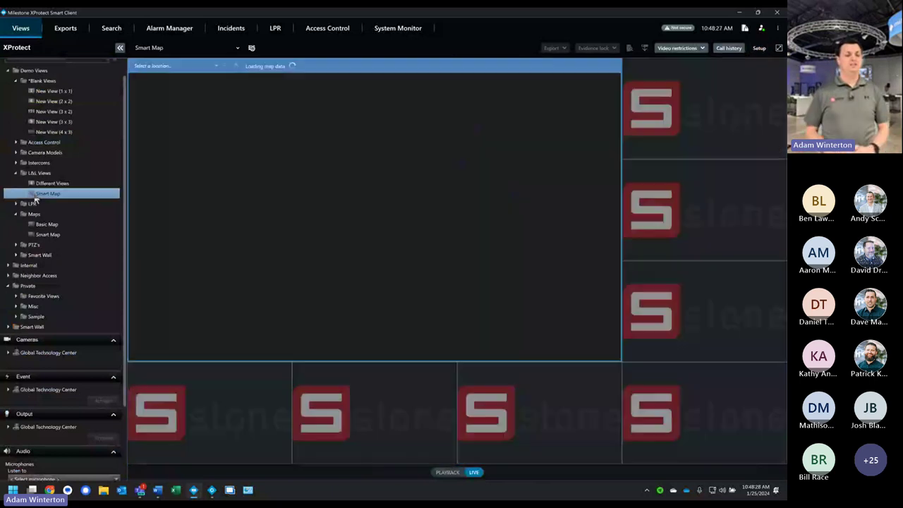
left_click(35, 194)
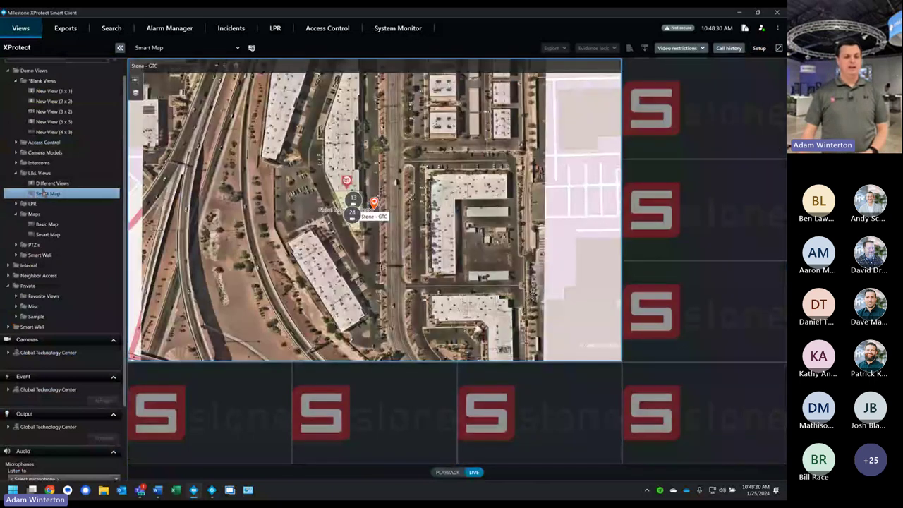
left_click(47, 187)
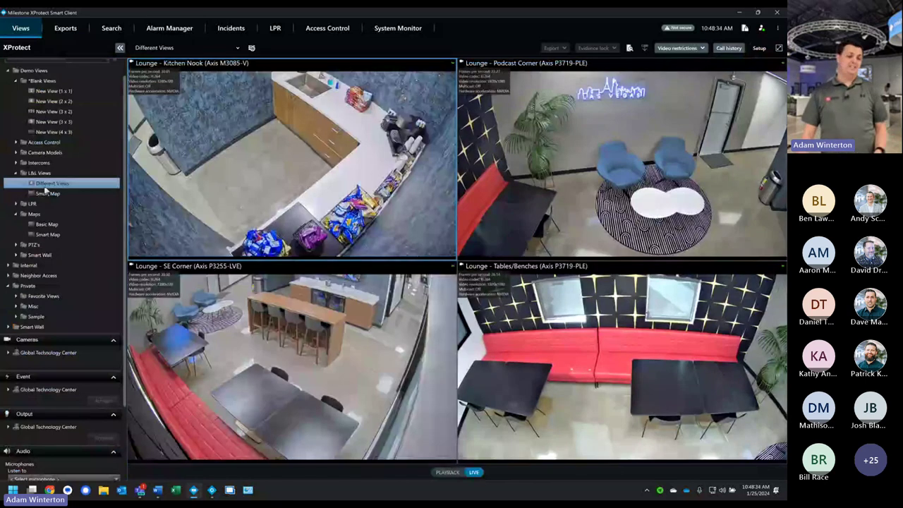
Step: Return to setup mode and rename the Different Views view in L&L Views as Lounge
right_click(47, 189)
left_click(769, 48)
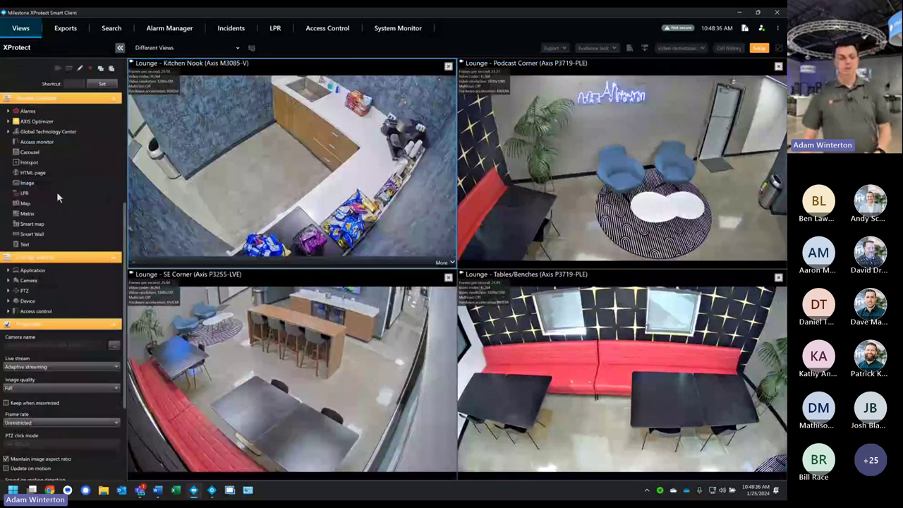
scroll(91, 159, "down", 3)
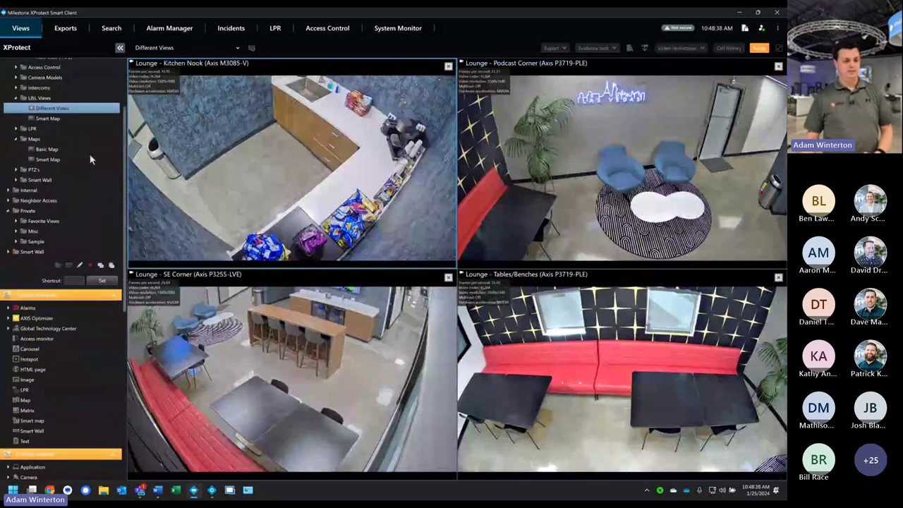
right_click(52, 111)
left_click(73, 117)
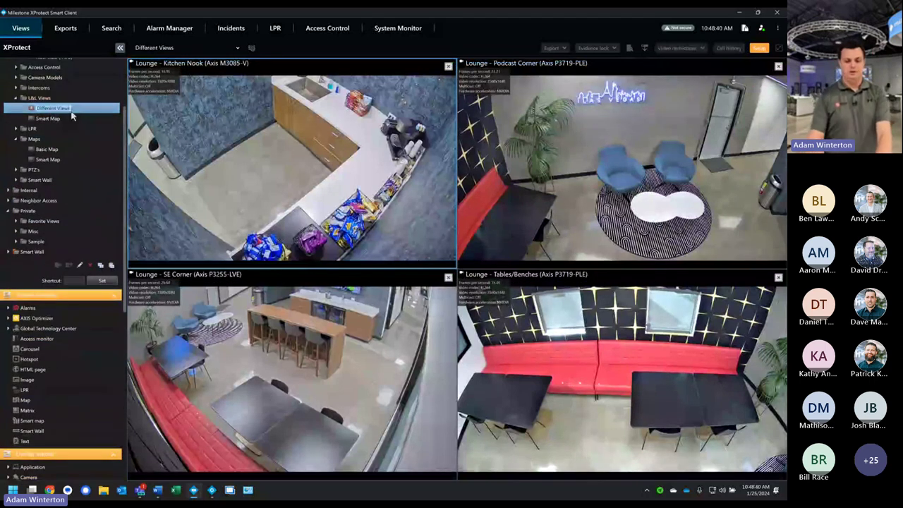
type("Lounge")
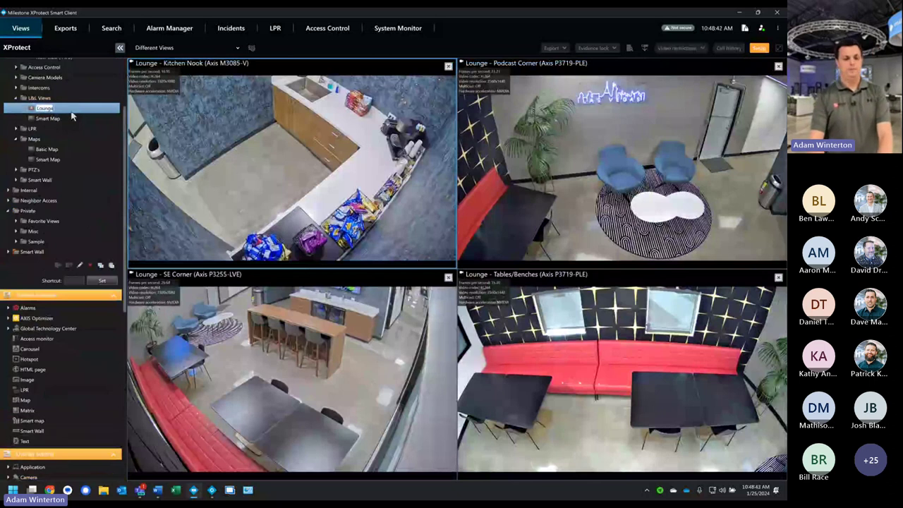
key("Return")
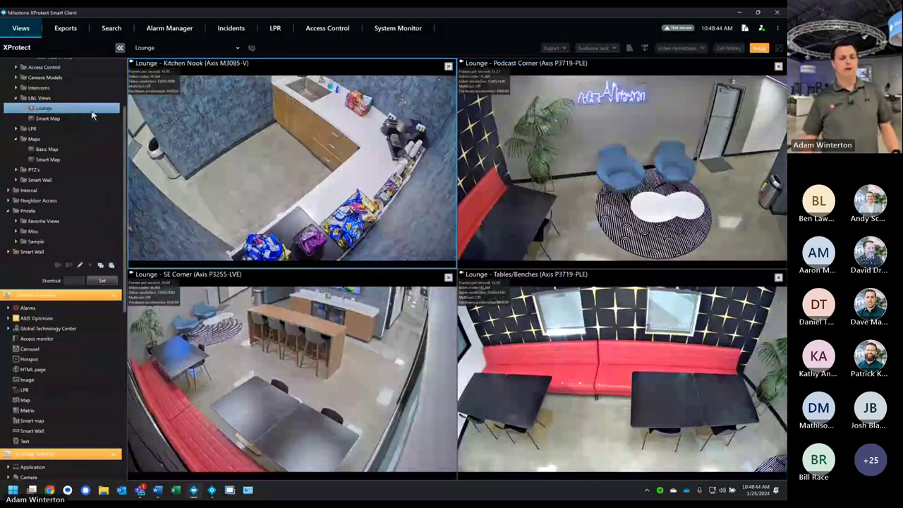
left_click(760, 48)
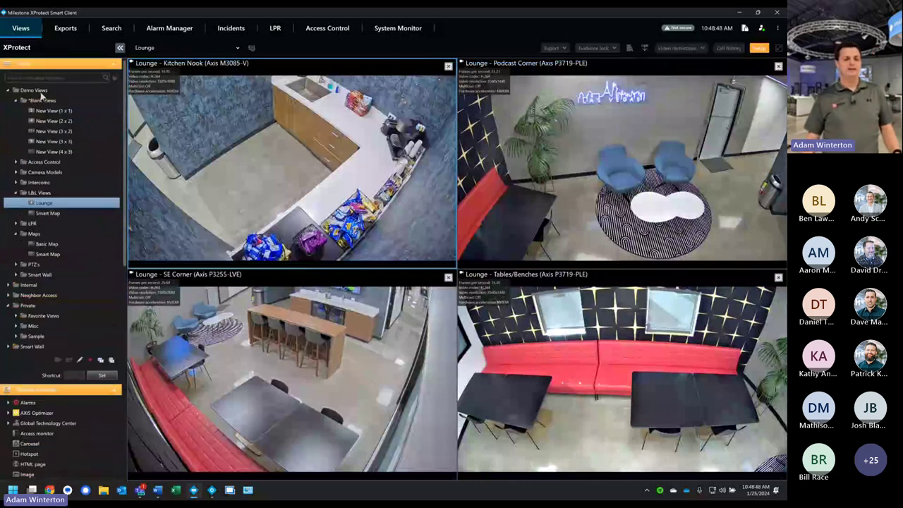
left_click(38, 92)
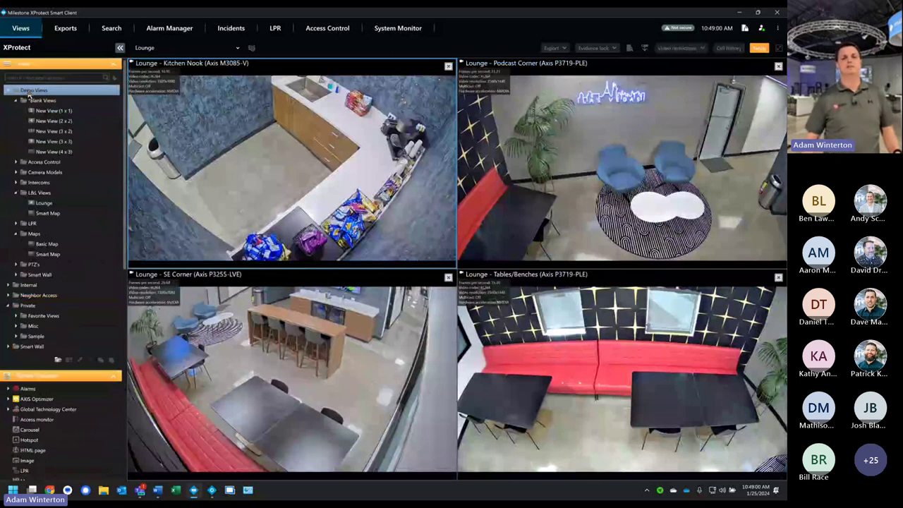
left_click(40, 203)
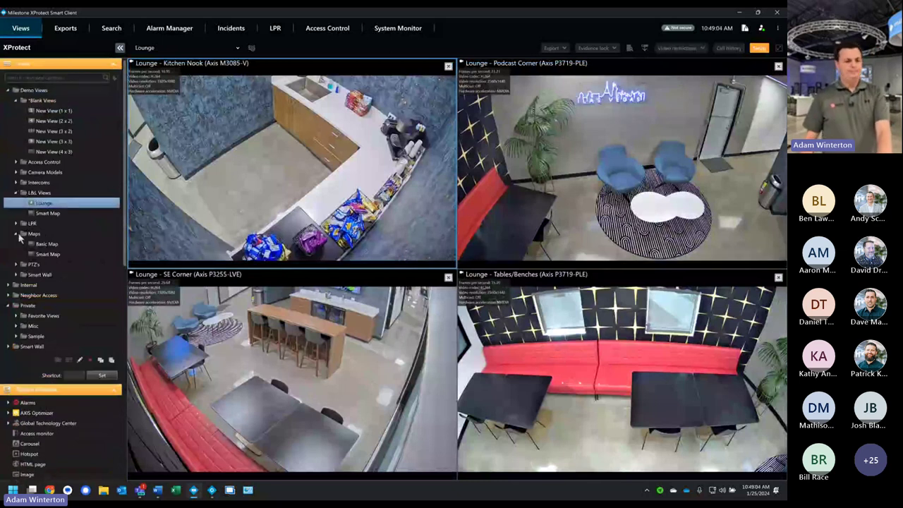
Step: Create a 4:3 view with the 1 + 5 layout in L&L Views and name it Option 1
right_click(39, 193)
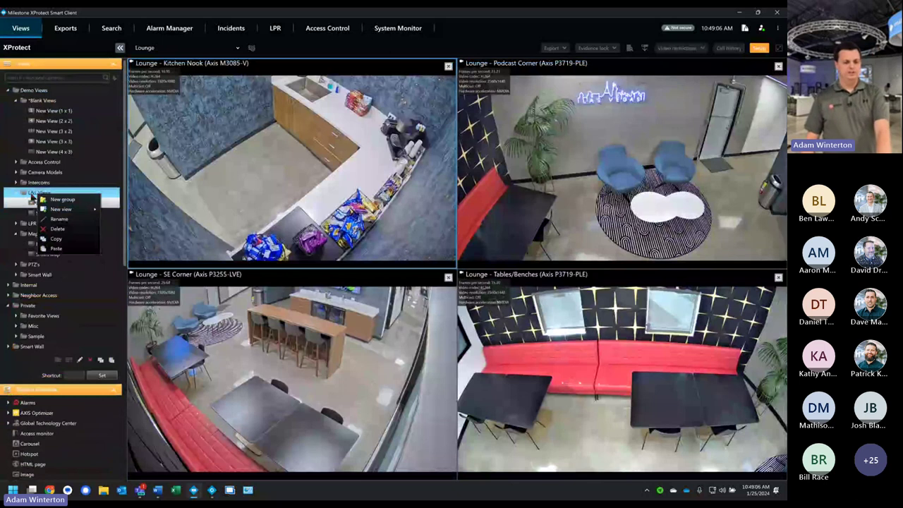
mouse_move(61, 211)
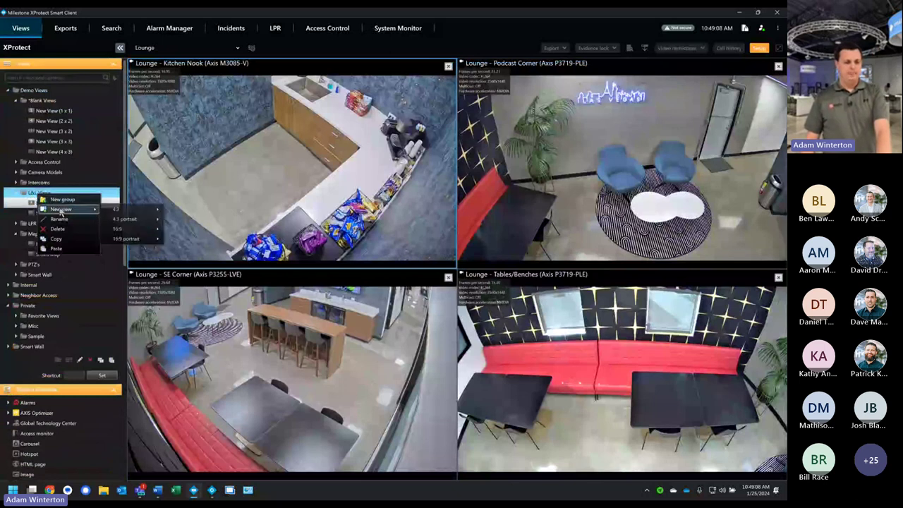
mouse_move(151, 211)
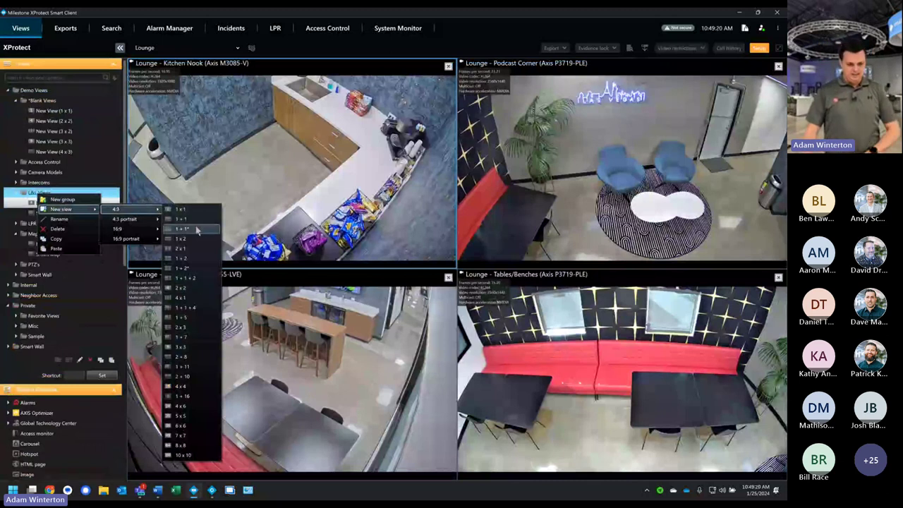
left_click(197, 318)
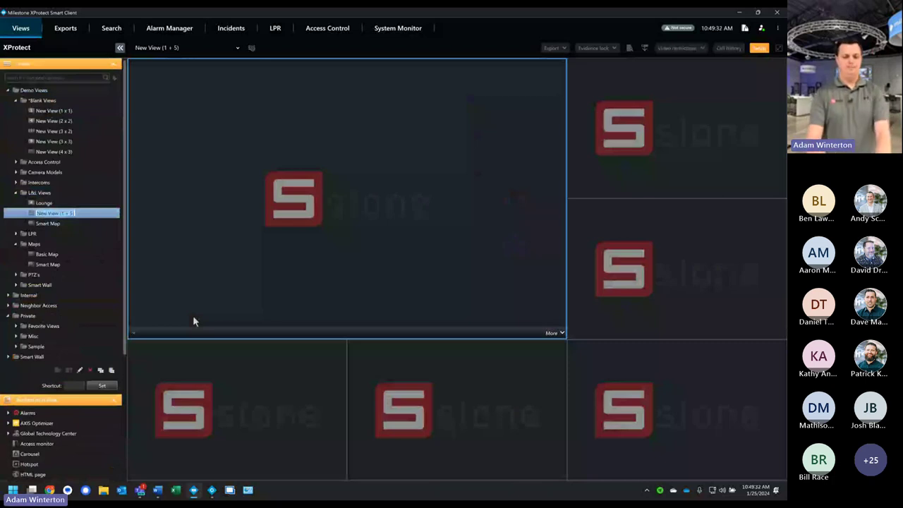
type("Option 1")
key("Return")
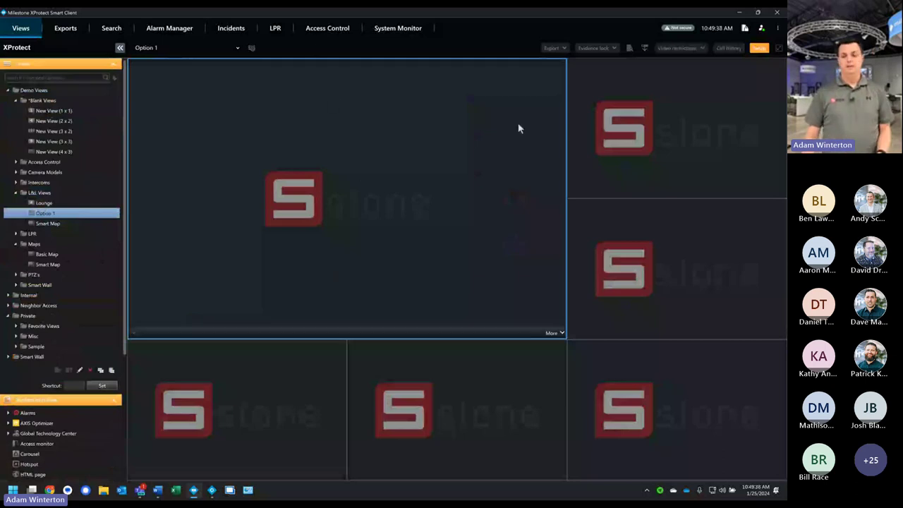
Step: Create a 4:3 view with the 2 x 3 layout in L&L Views and name it Option 2
right_click(37, 193)
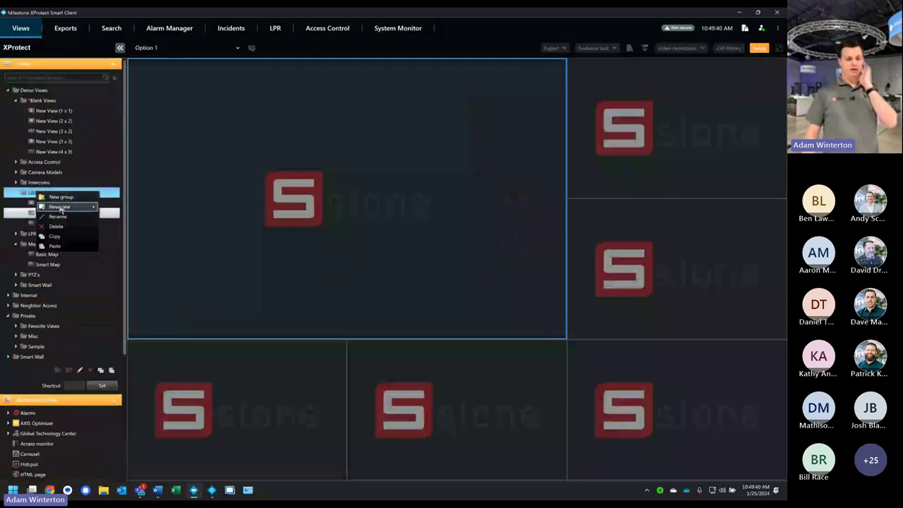
mouse_move(61, 208)
mouse_move(121, 206)
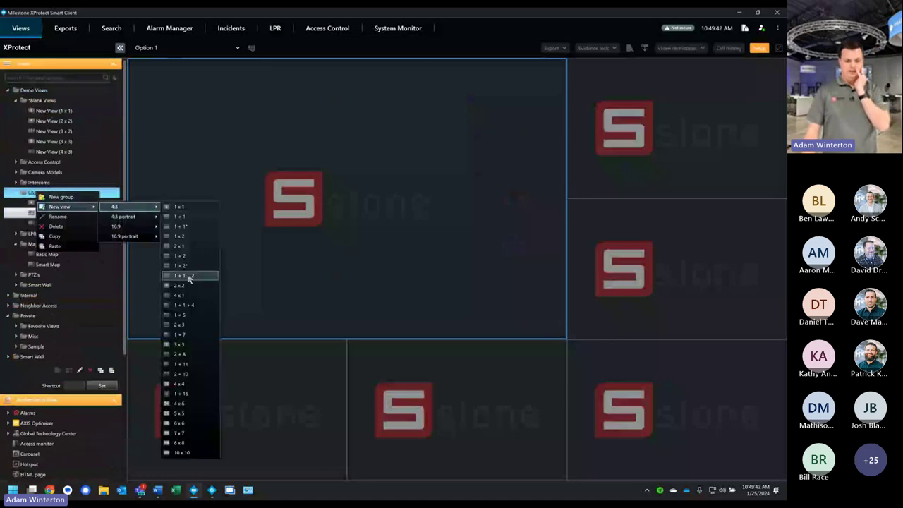
left_click(187, 326)
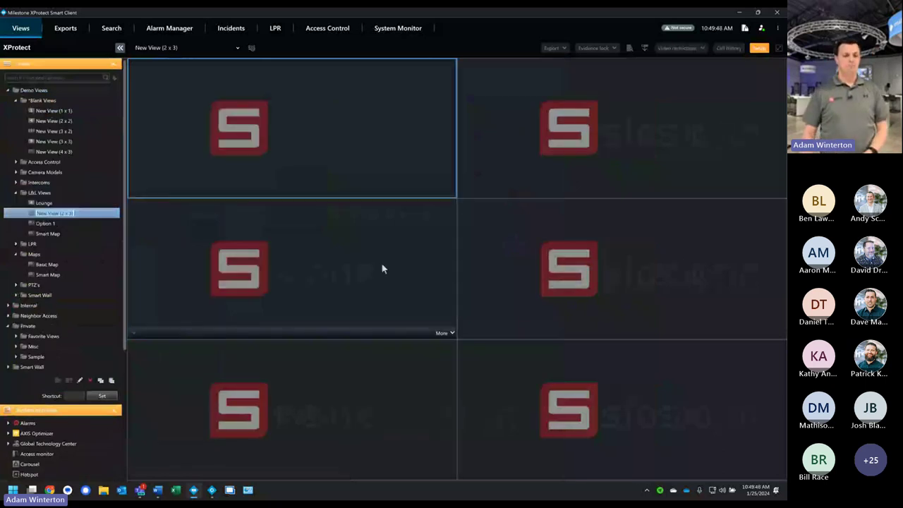
left_click(517, 98)
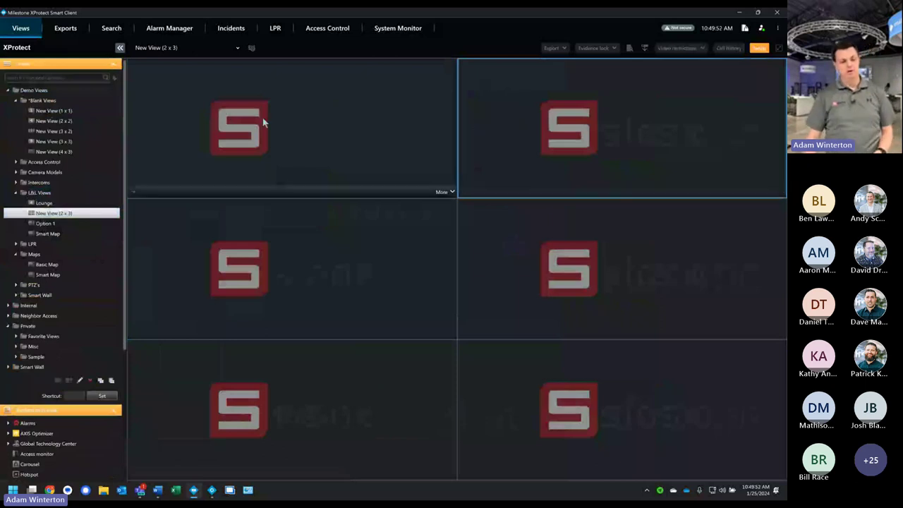
right_click(62, 214)
left_click(76, 221)
type("Option 2")
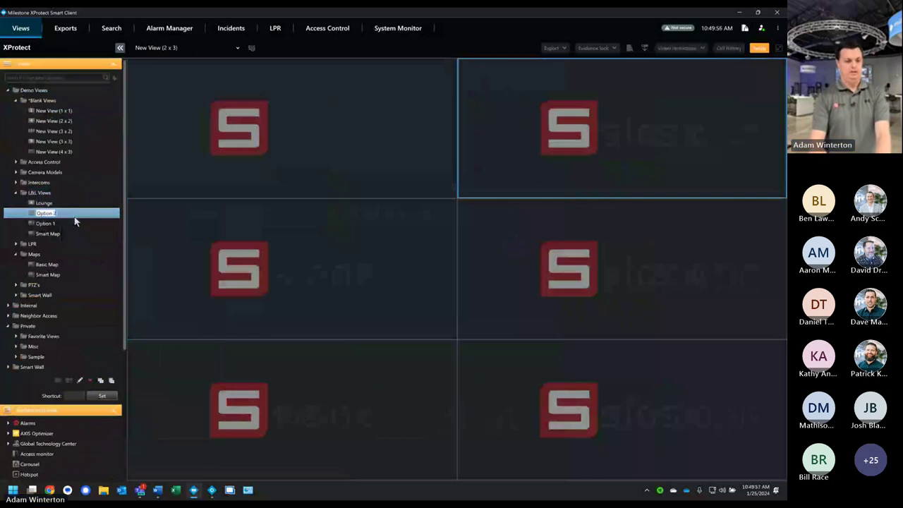
key("Return")
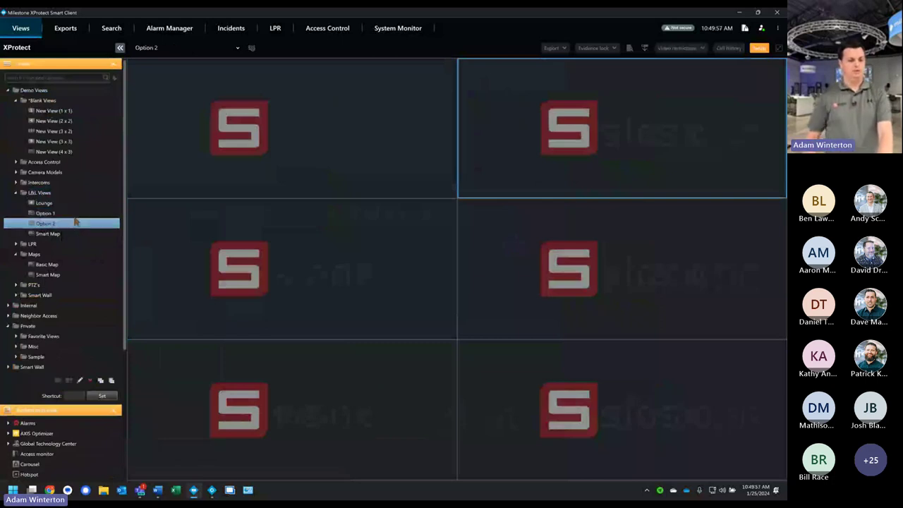
left_click(214, 232)
Step: Create a 16:9 view with the 3 x 2 layout in L&L Views and name it Option 3
right_click(36, 196)
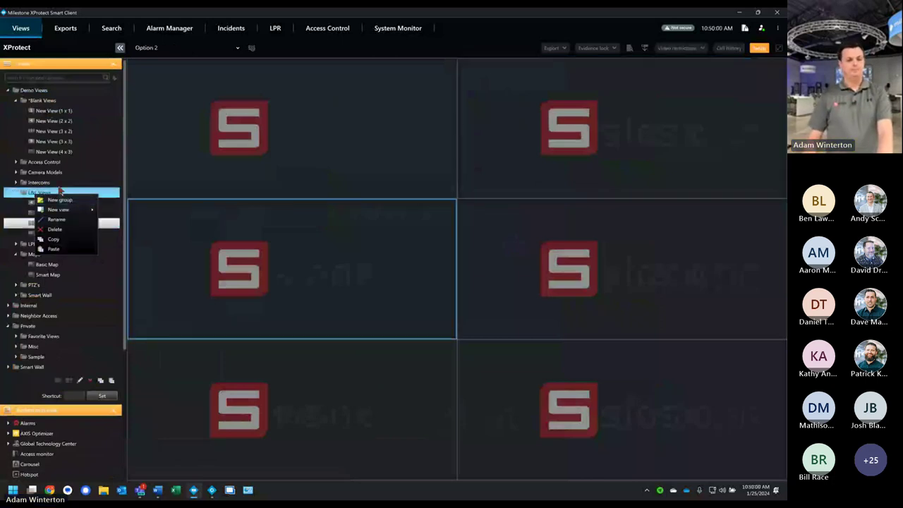
mouse_move(55, 210)
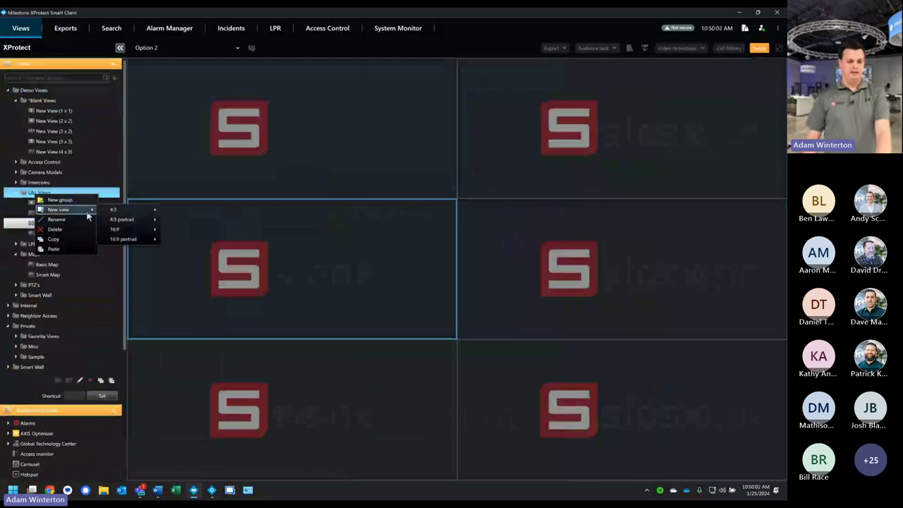
mouse_move(126, 216)
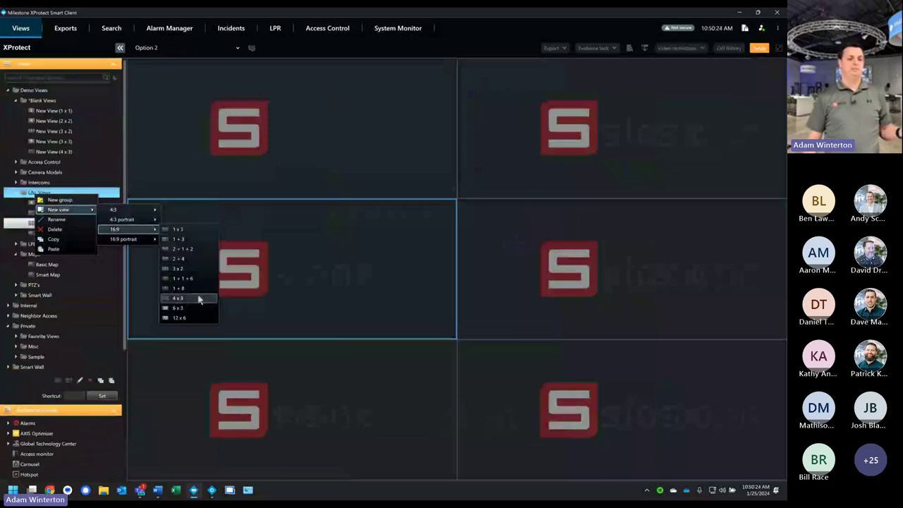
left_click(178, 269)
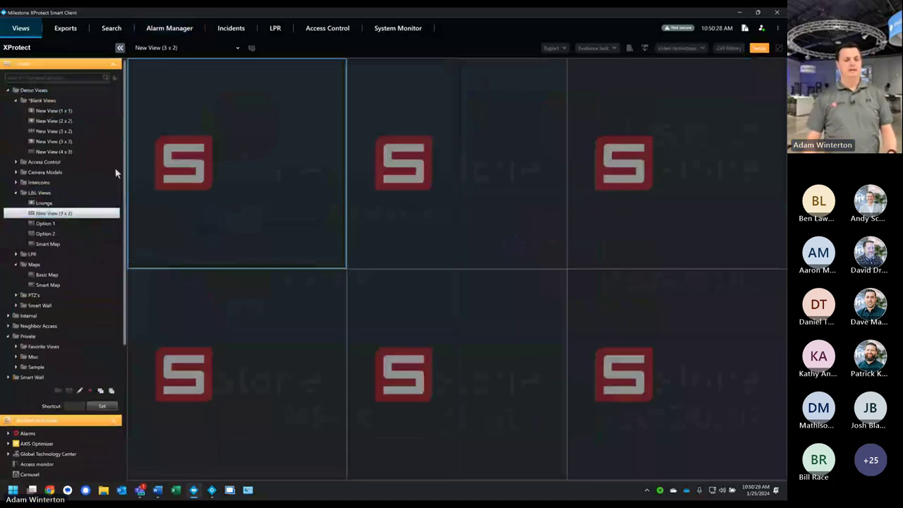
right_click(86, 216)
left_click(101, 219)
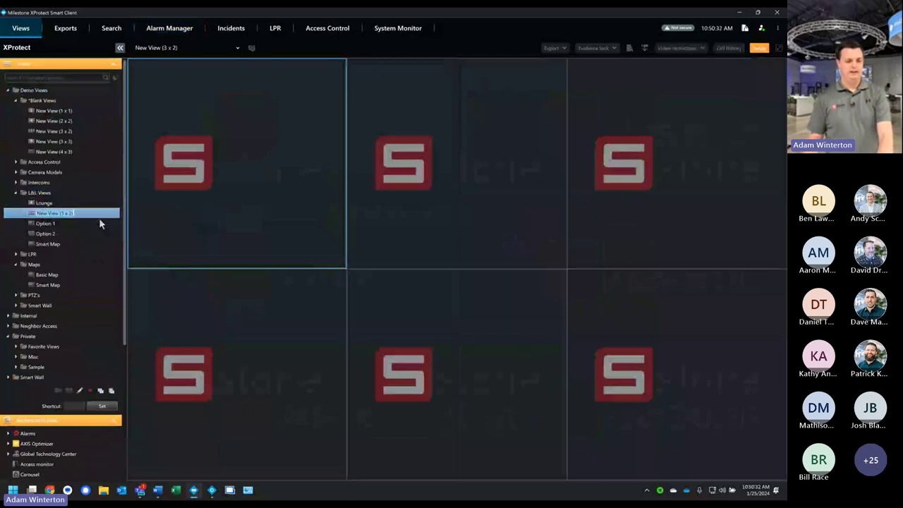
key("BackSpace")
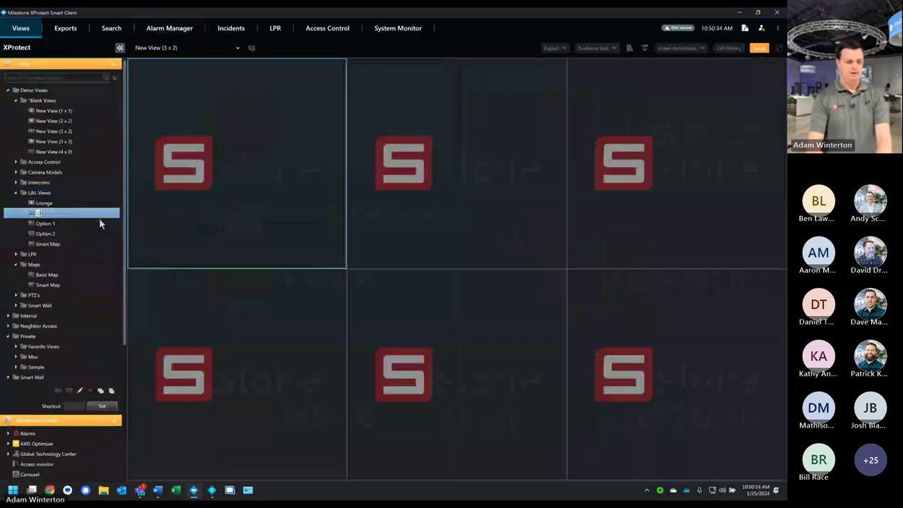
type("Option 3")
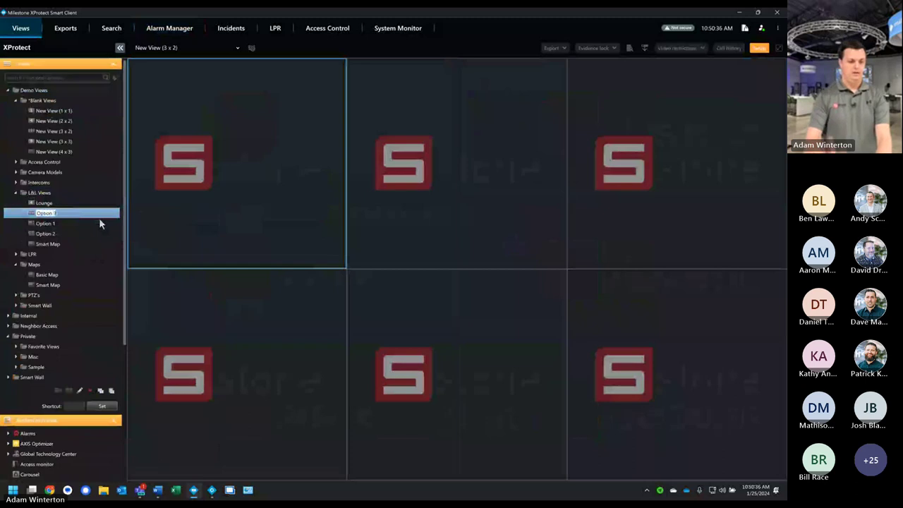
key("Return")
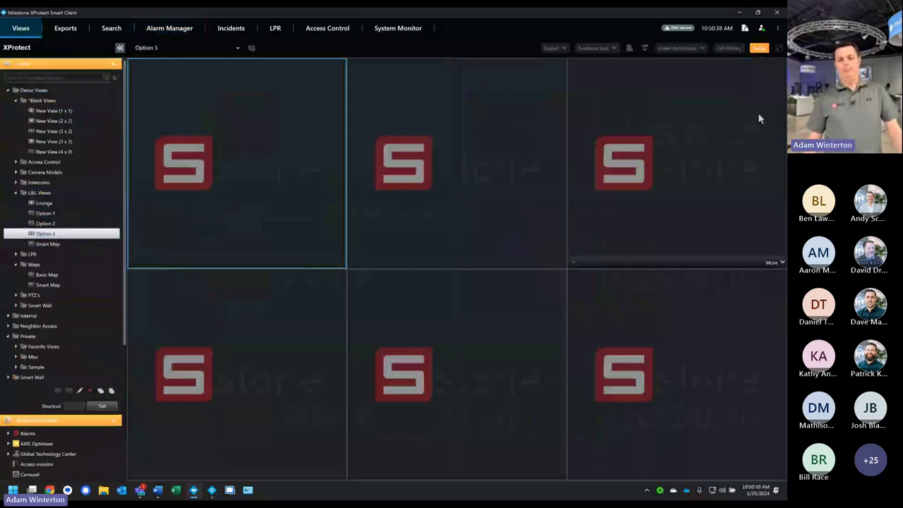
left_click(759, 118)
Step: Fill the Option 2 view in L&L Views with the cameras of the Hanwha group under Camera Manufacturers
left_click(48, 234)
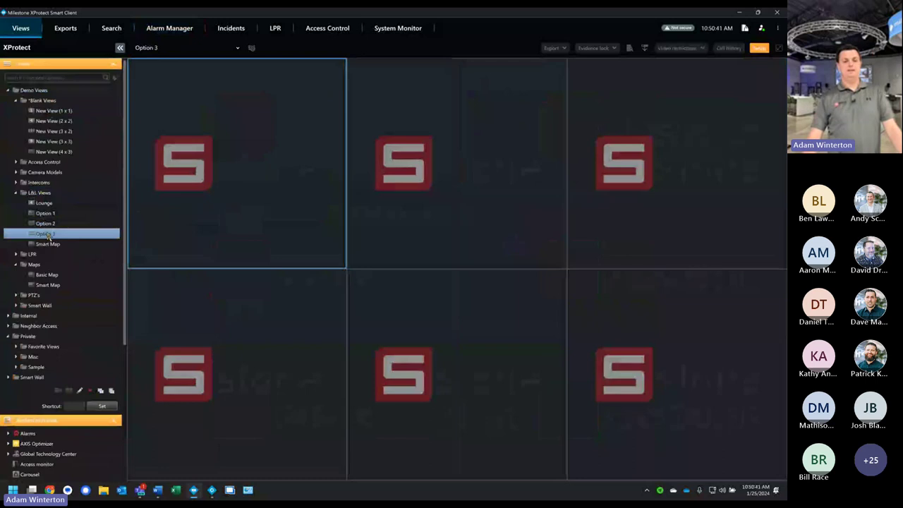
left_click(44, 223)
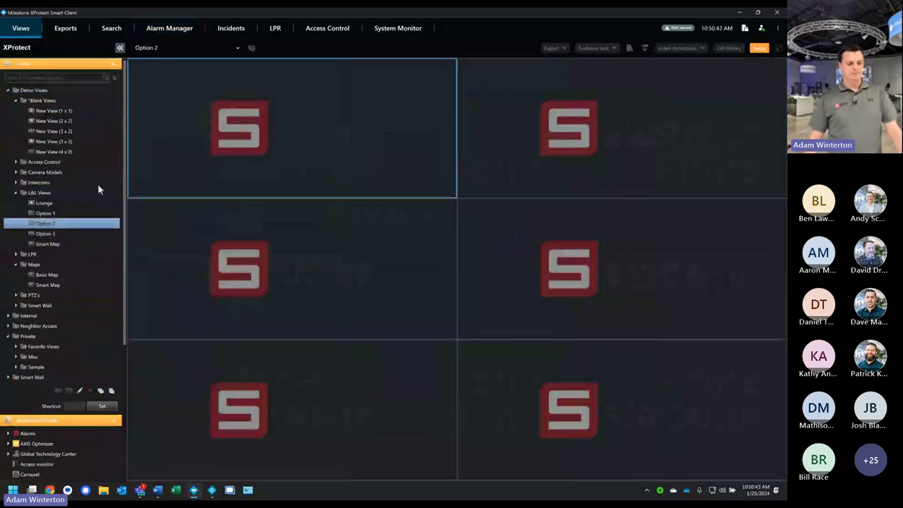
double_click(51, 454)
left_click(45, 464)
double_click(47, 464)
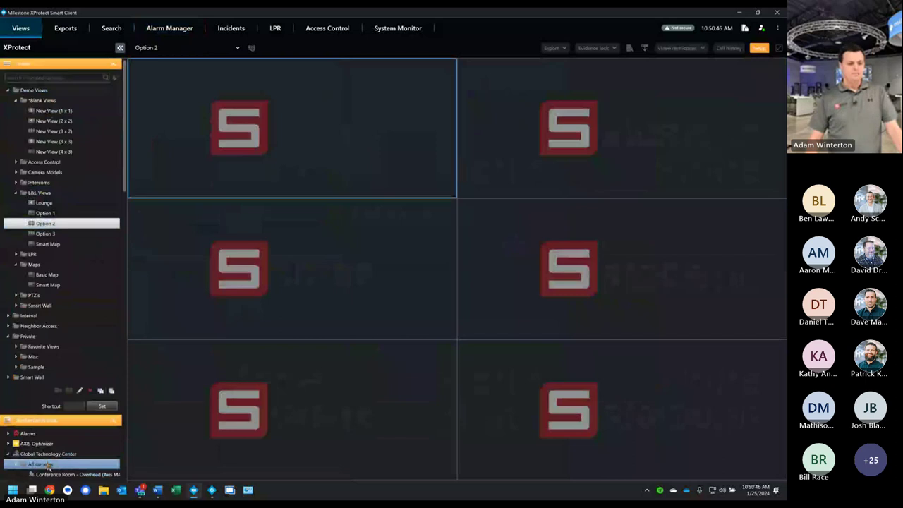
scroll(53, 445, "down", 3)
left_click(36, 342)
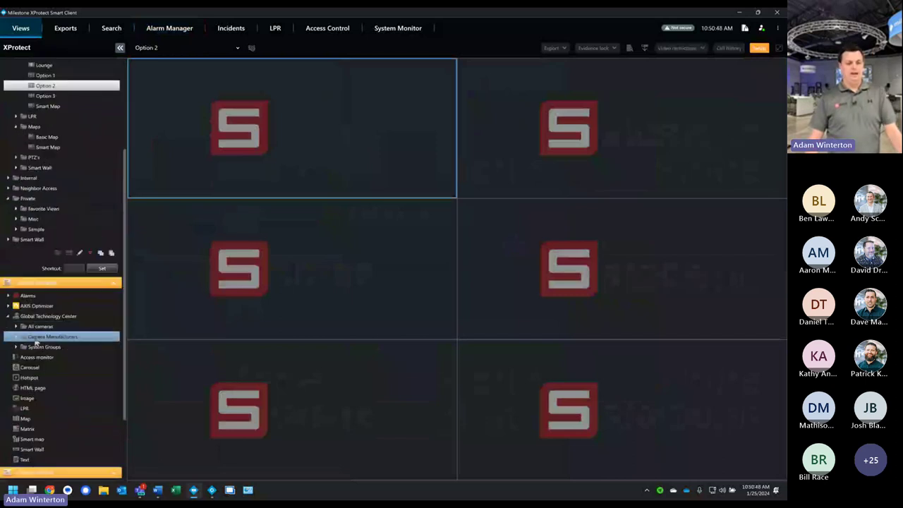
double_click(47, 338)
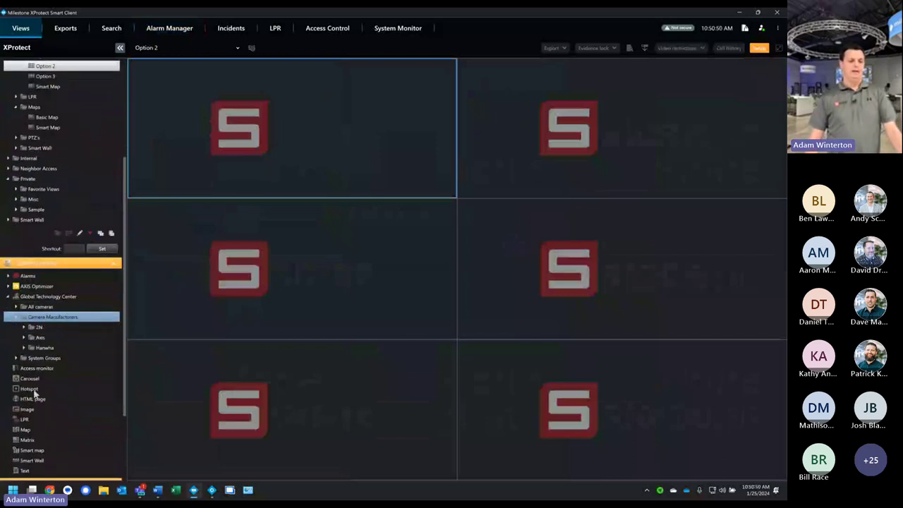
double_click(41, 338)
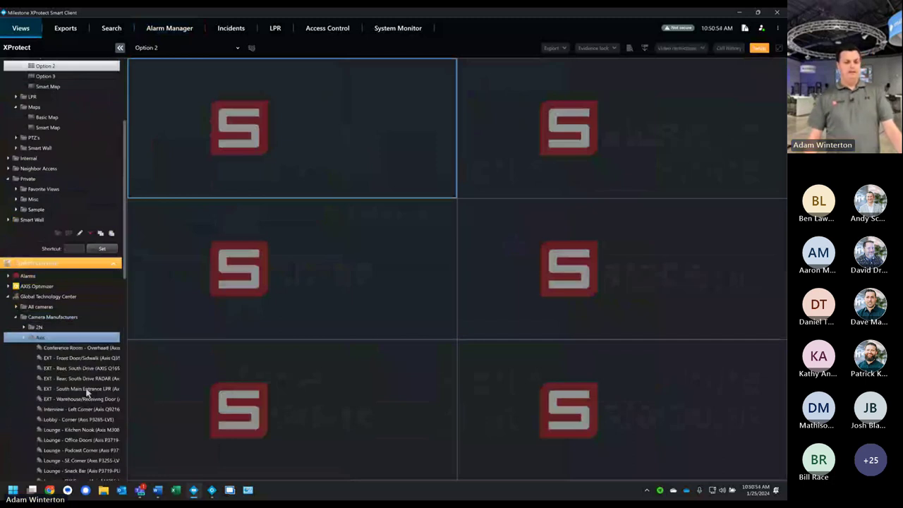
double_click(41, 338)
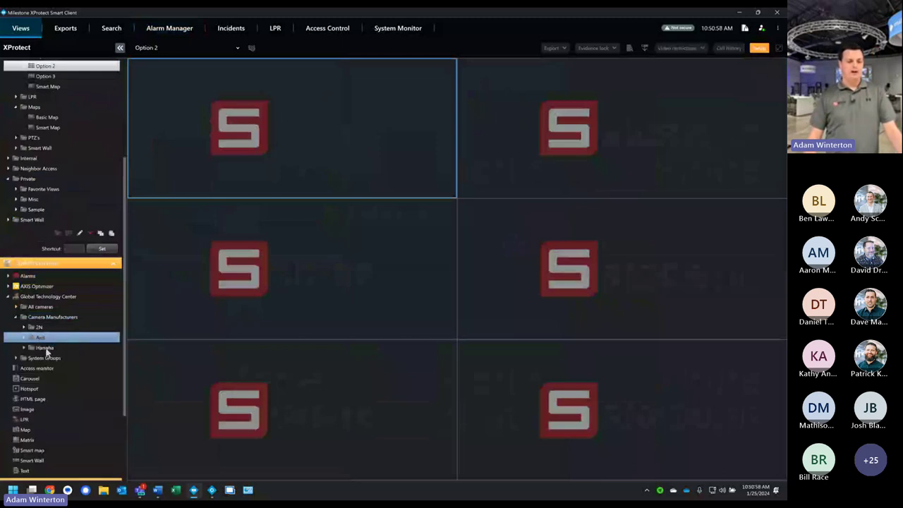
left_click(45, 348)
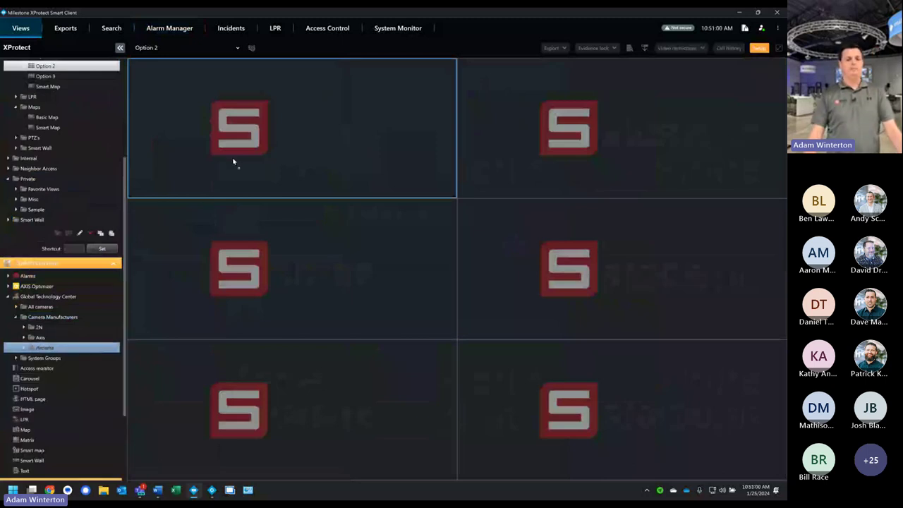
left_click_drag(234, 162, 277, 146)
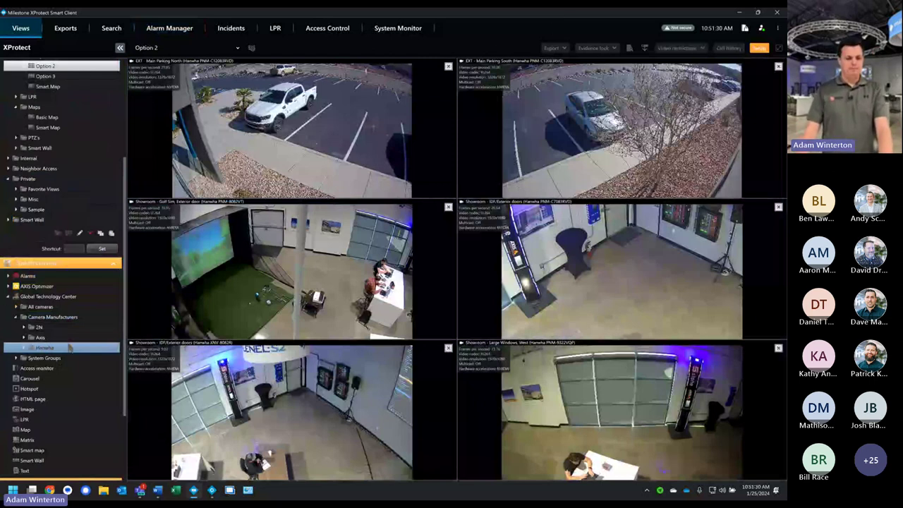
Step: Fill the Option 3 view with the Hanwha camera group and show it in live mode with the side pane collapsed
scroll(53, 296, "up", 2)
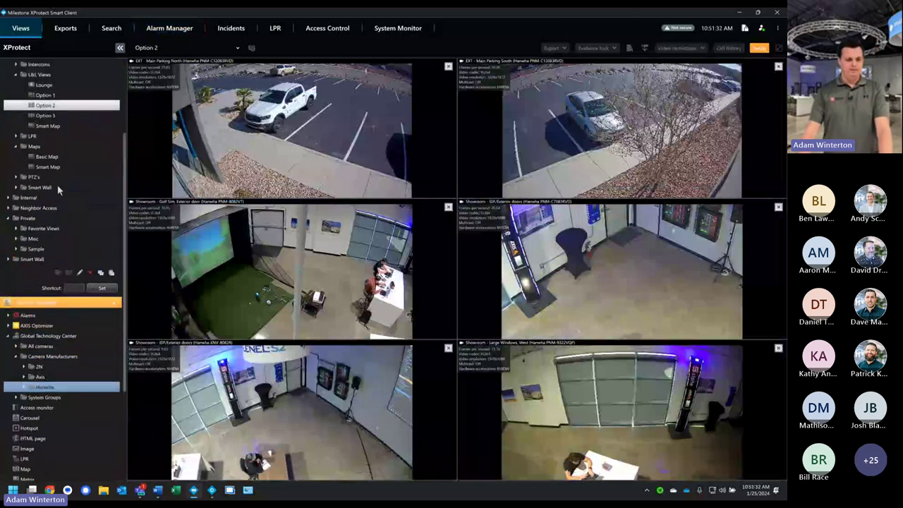
left_click(46, 116)
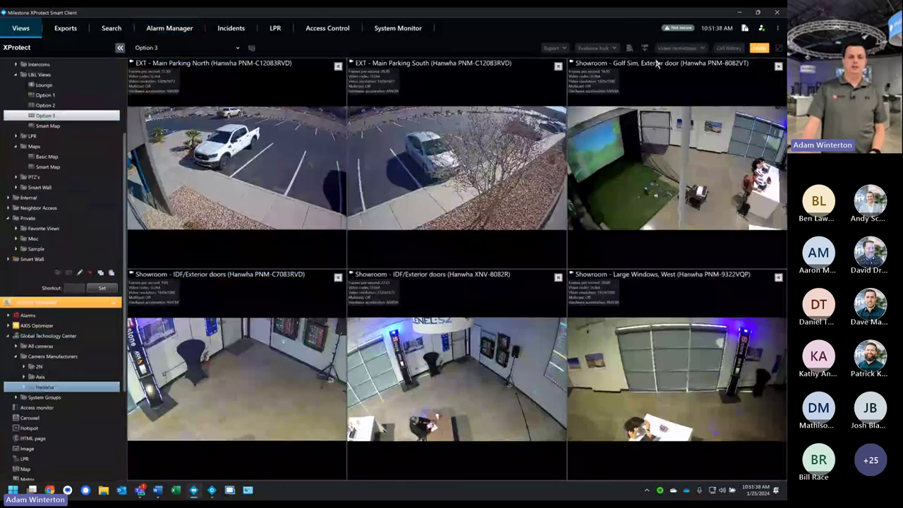
left_click(758, 47)
left_click(120, 48)
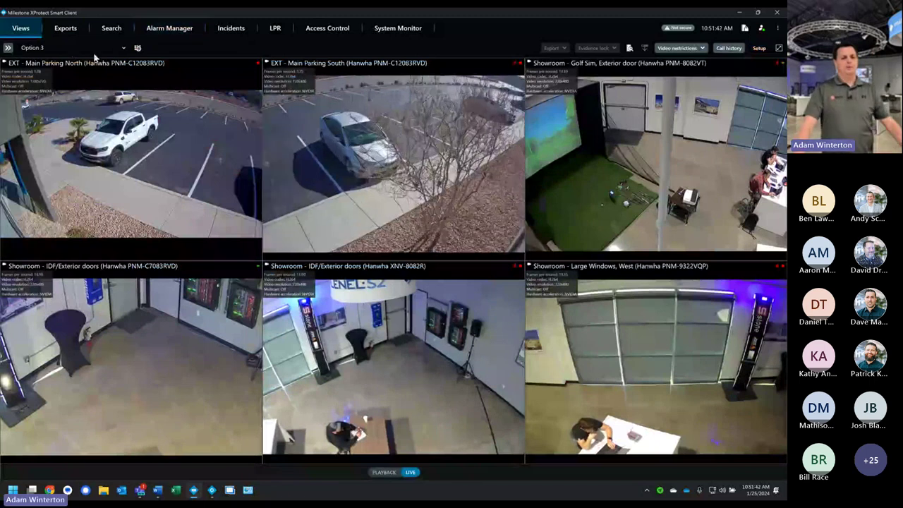
Step: Switch from Option 3 to Option 2 in live mode and compare how the two layouts display the Hanwha cameras
left_click(123, 48)
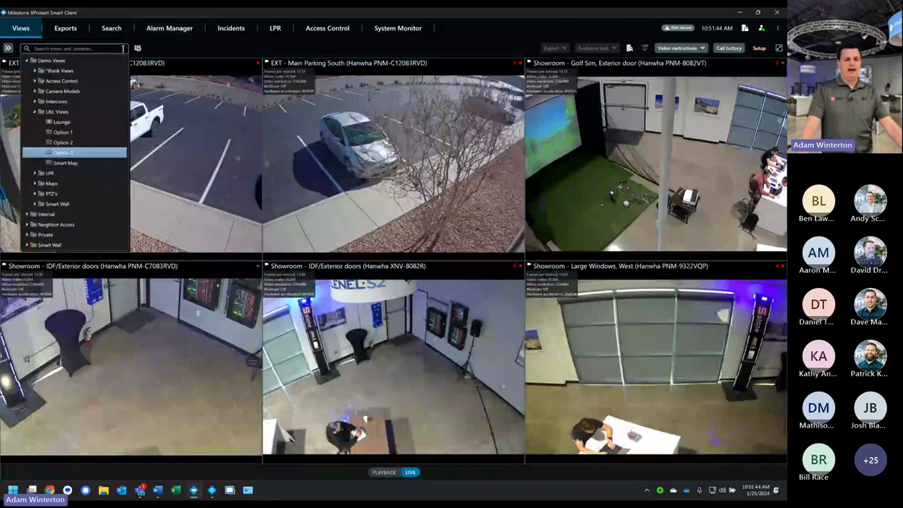
left_click(188, 48)
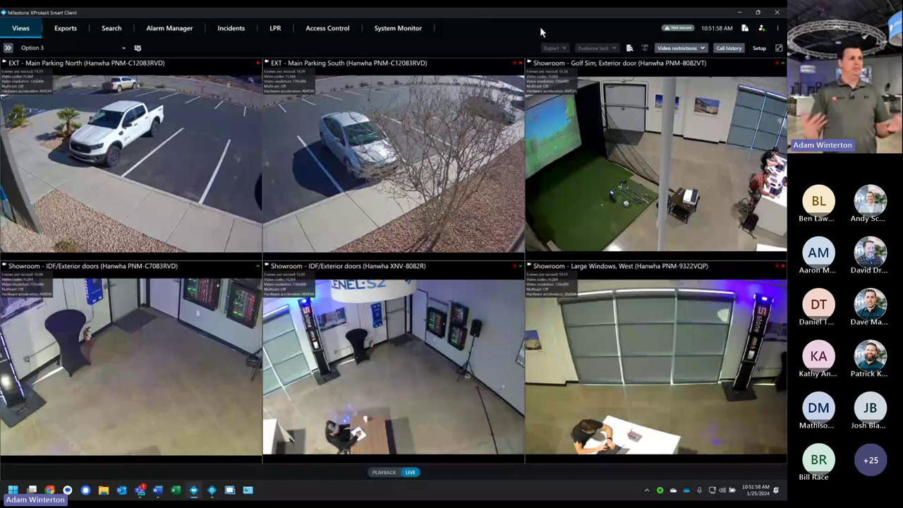
left_click(123, 47)
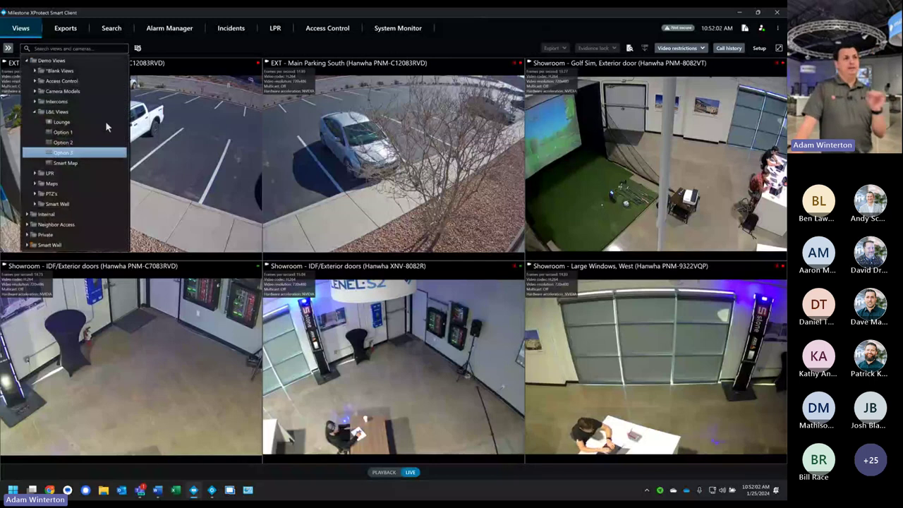
left_click(68, 142)
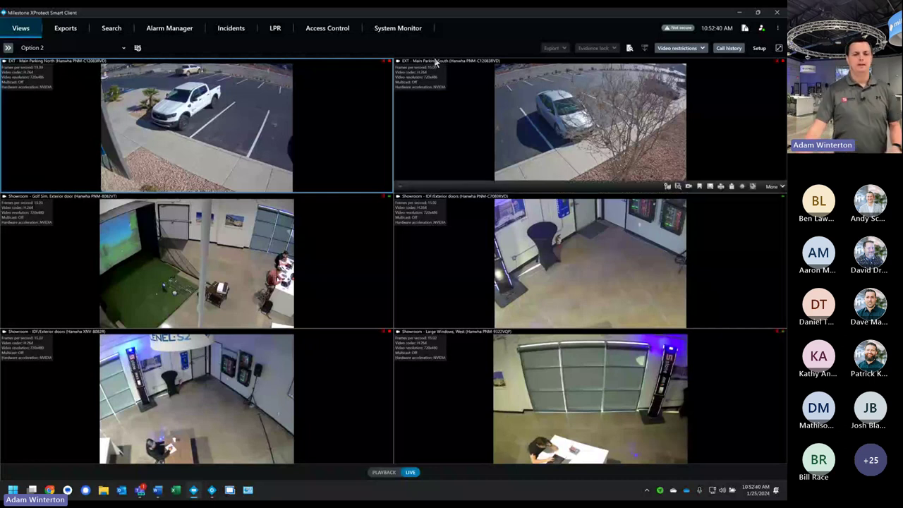
mouse_move(354, 118)
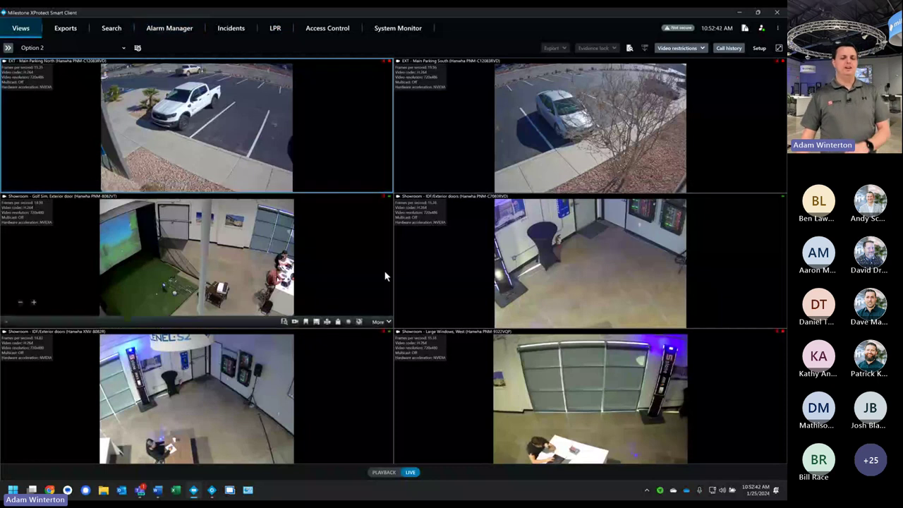
mouse_move(365, 221)
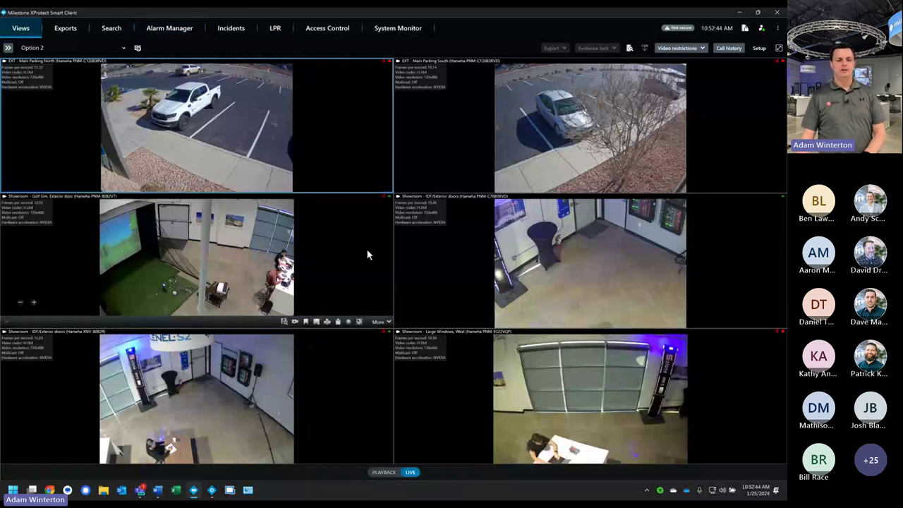
left_click(124, 50)
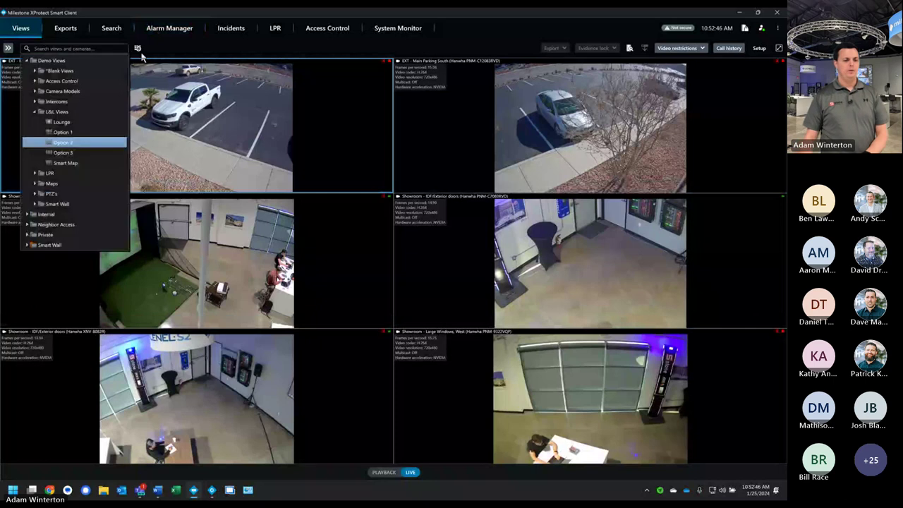
left_click(499, 26)
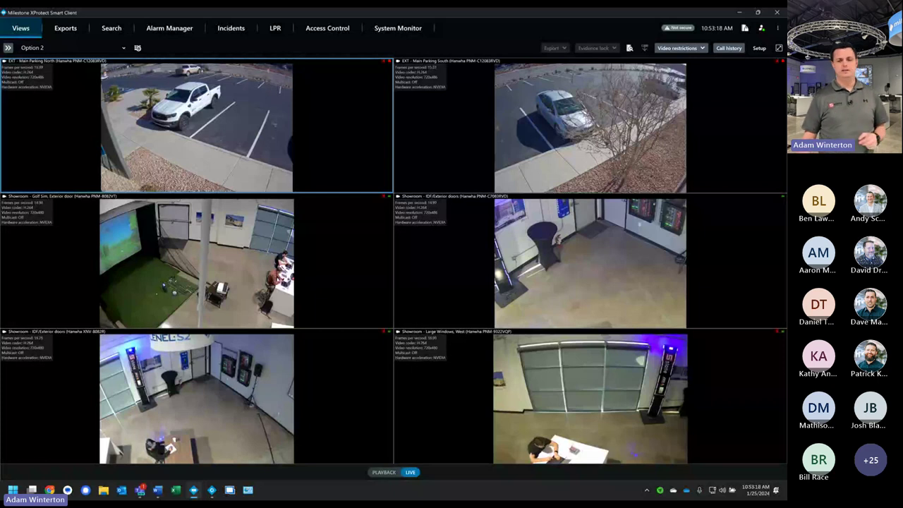
Step: Return to setup mode and create a 4:3 view with the 3 x 3 layout in L&L Views
left_click(758, 48)
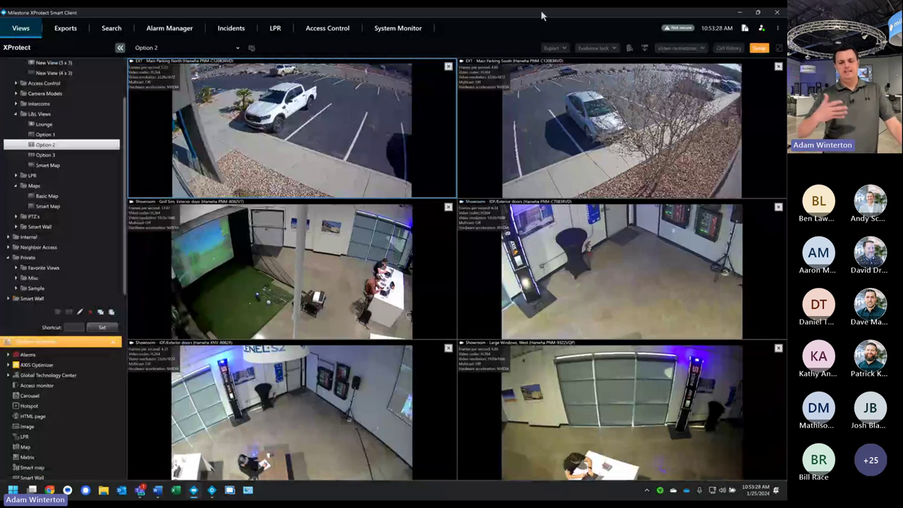
left_click(45, 122)
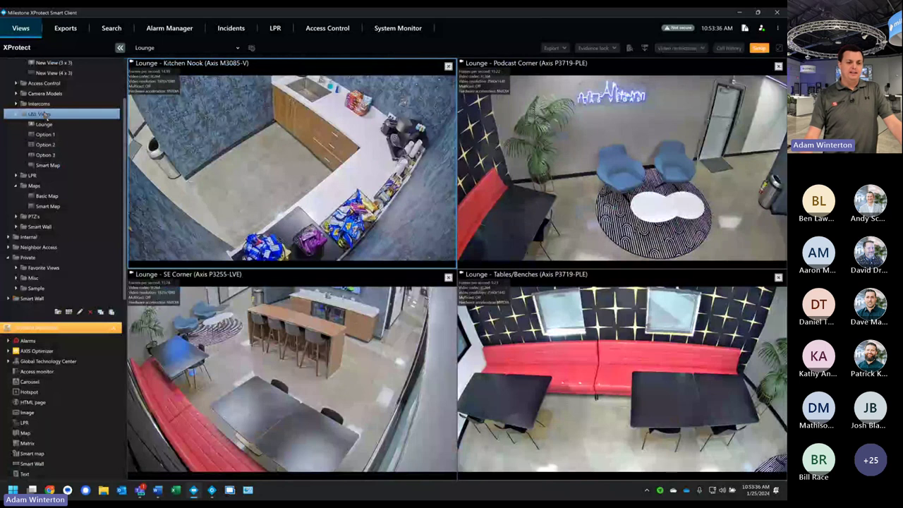
left_click(46, 144)
right_click(46, 114)
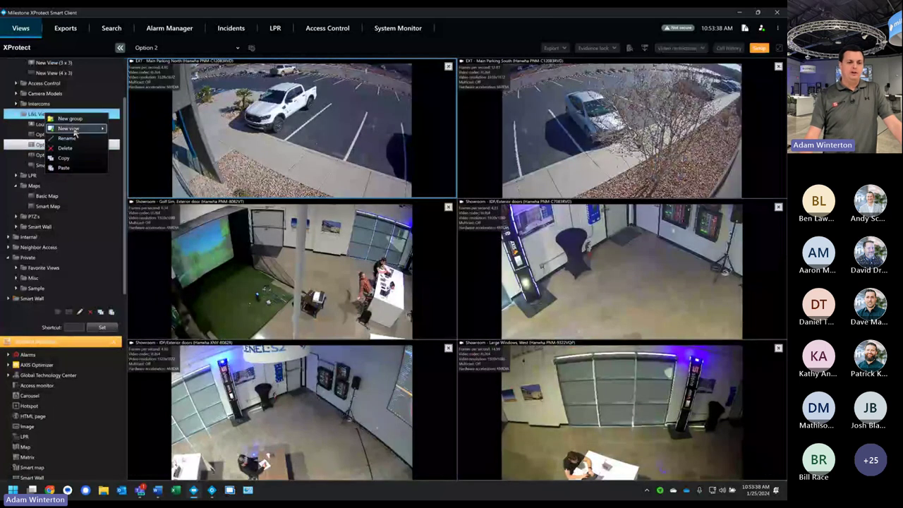
mouse_move(74, 130)
mouse_move(127, 130)
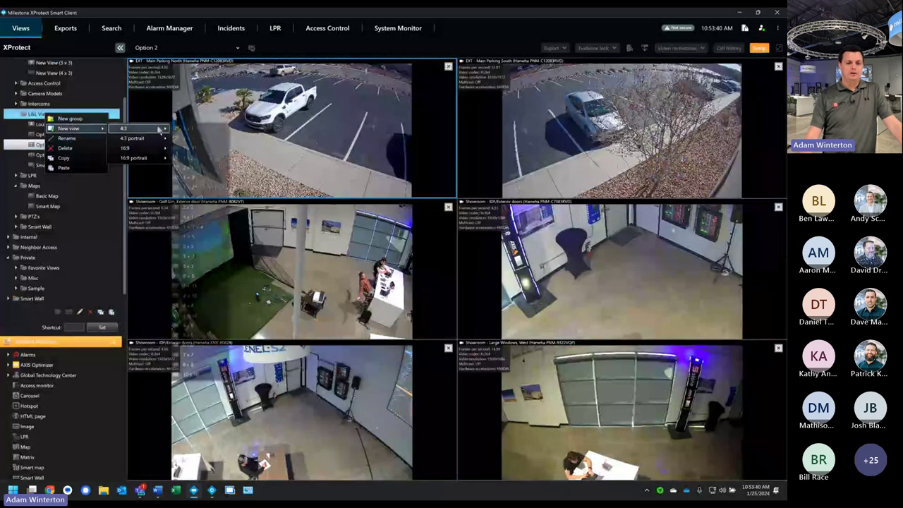
left_click(187, 266)
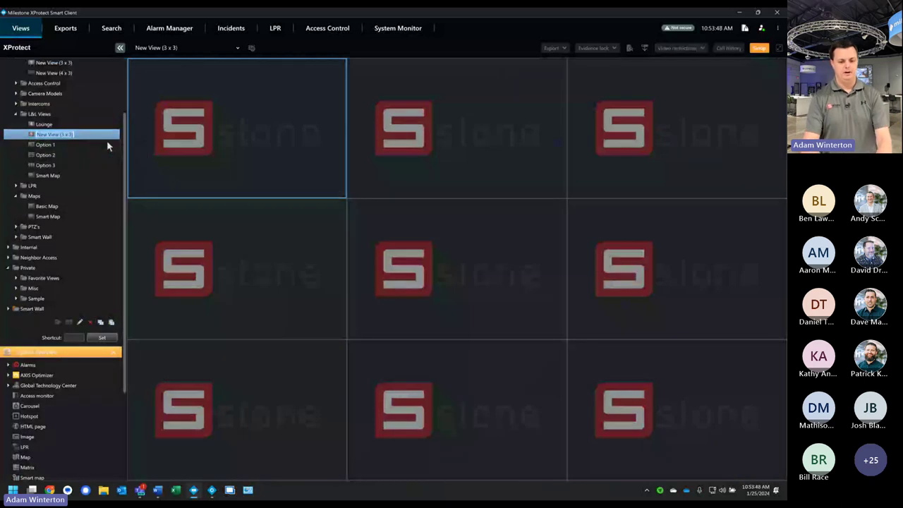
Step: Name the new 3 x 3 view in L&L Views "Expanded Option 3"
type("New Vi")
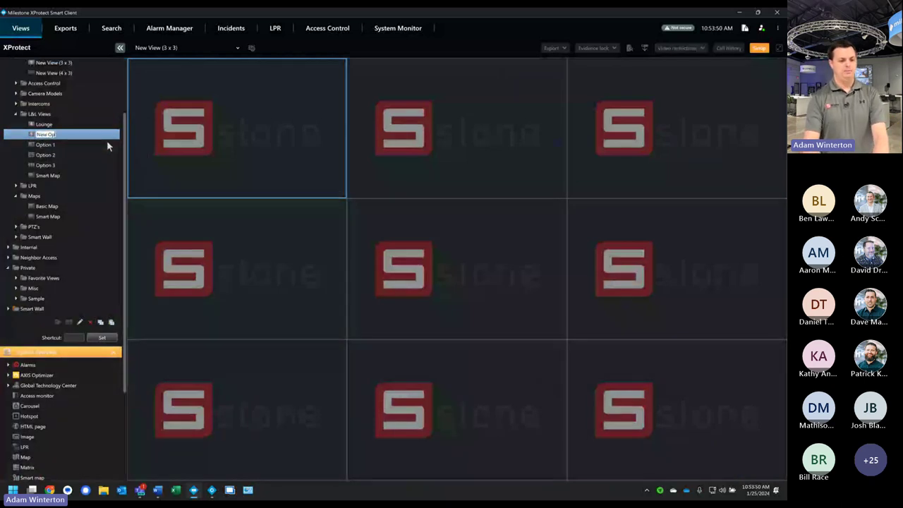
key("BackSpace")
key("BackSpace")
key("BackSpace")
key("BackSpace")
key("BackSpace")
key("BackSpace")
type("E")
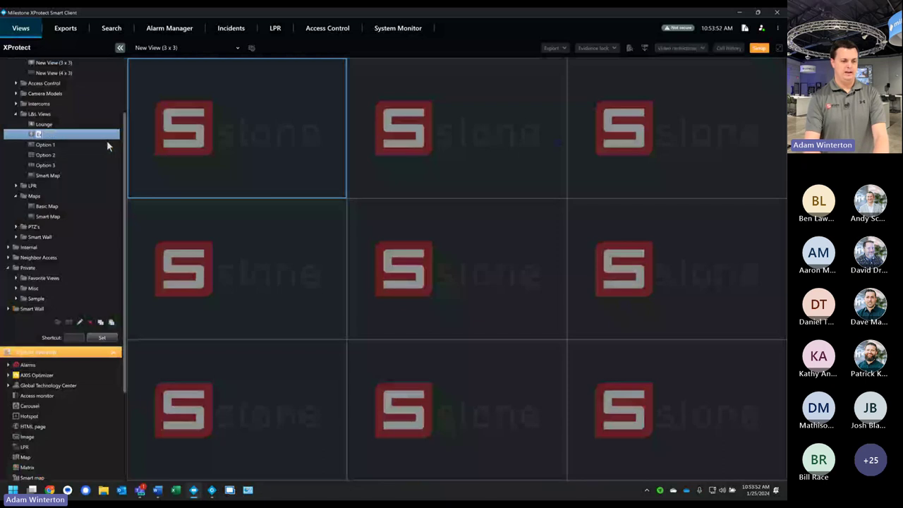
type("xpanded Option")
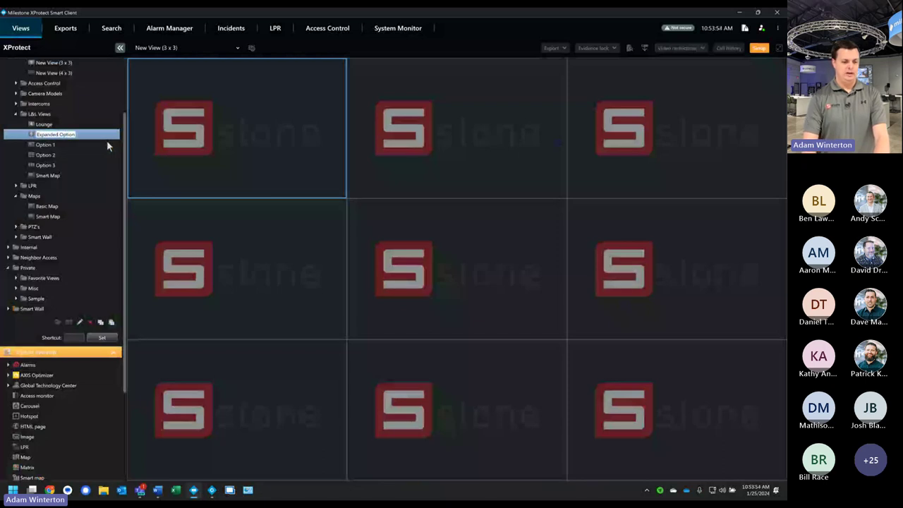
type(" 3")
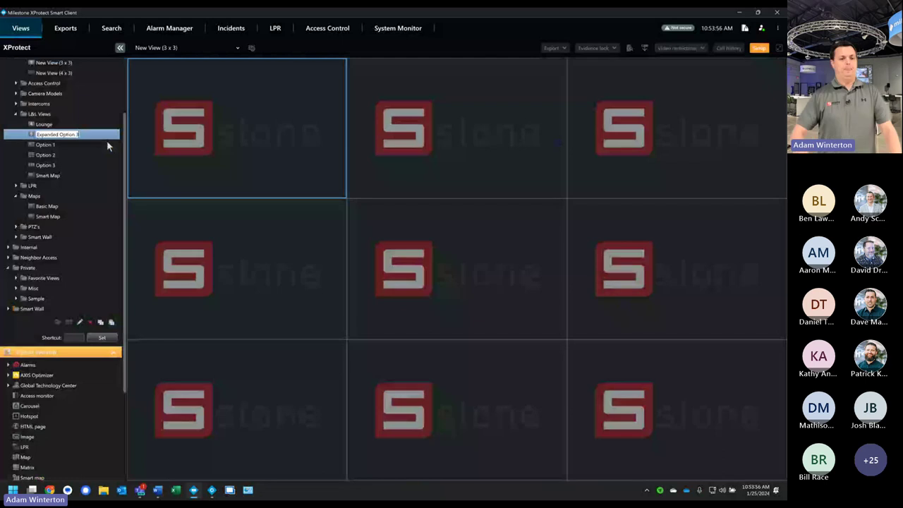
key("Return")
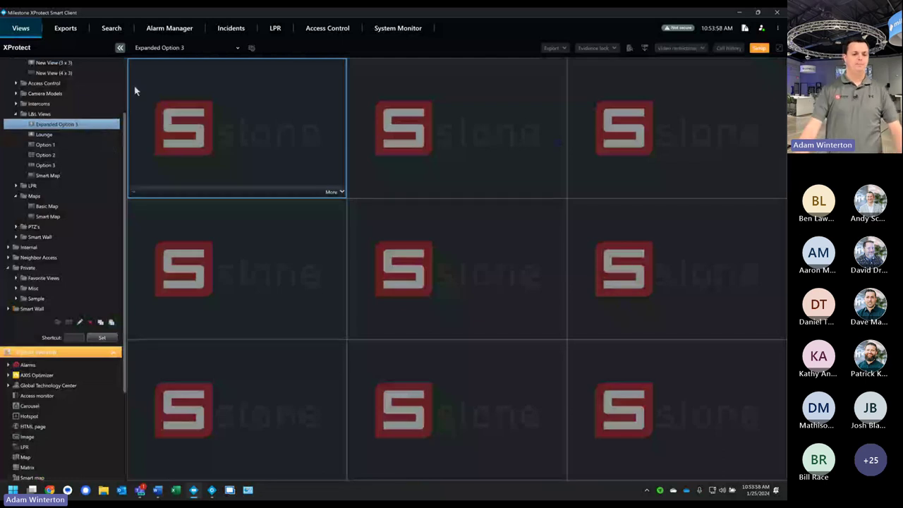
Step: Leave setup mode and send the Option 3 view from L&L Views to a floating window
right_click(54, 168)
left_click(610, 108)
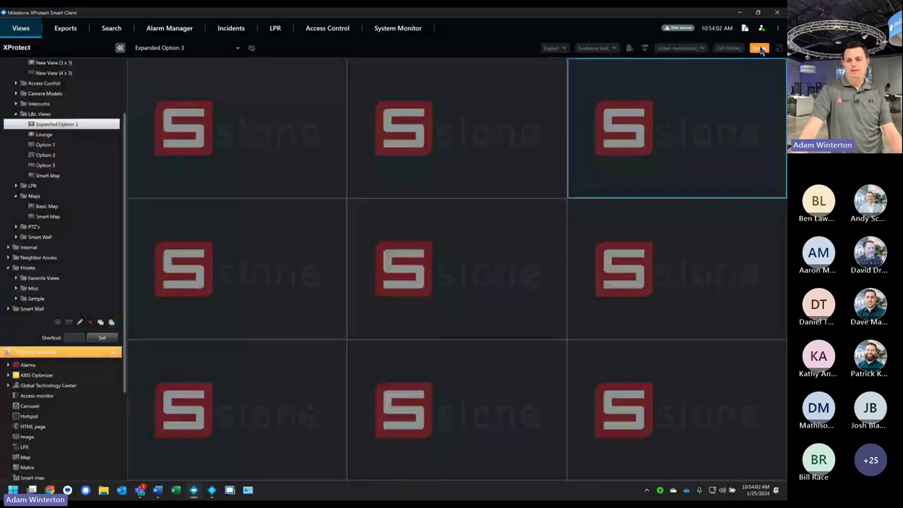
left_click(119, 47)
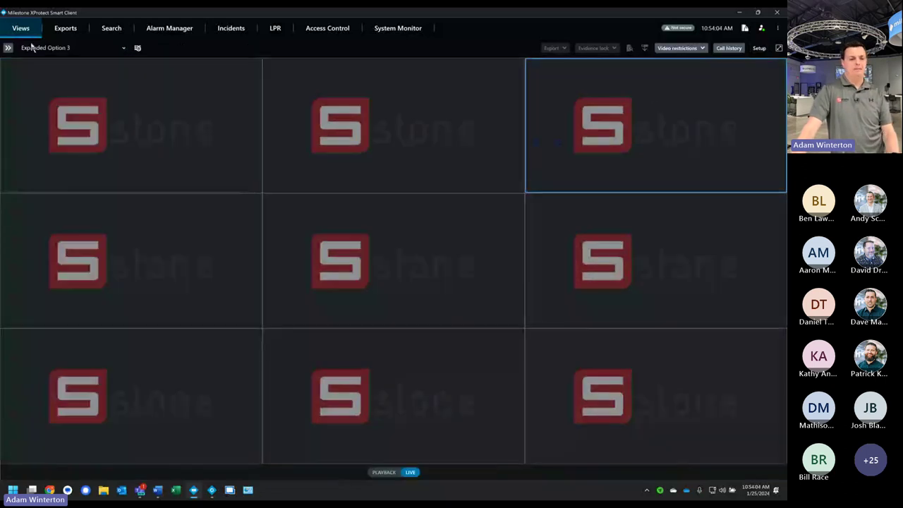
left_click(8, 47)
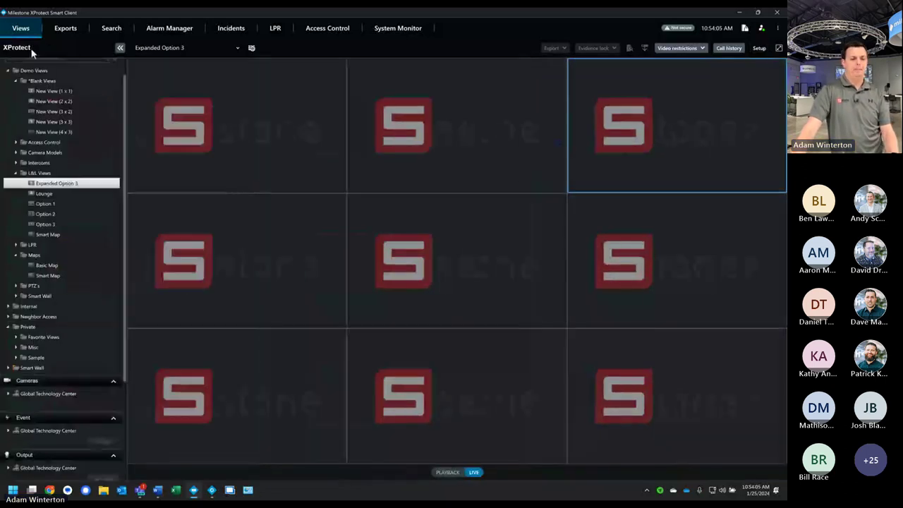
right_click(51, 226)
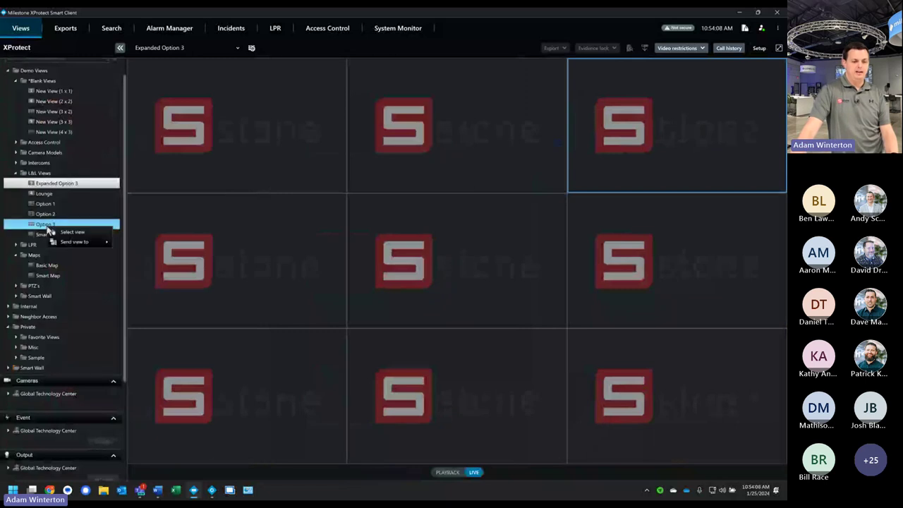
mouse_move(70, 245)
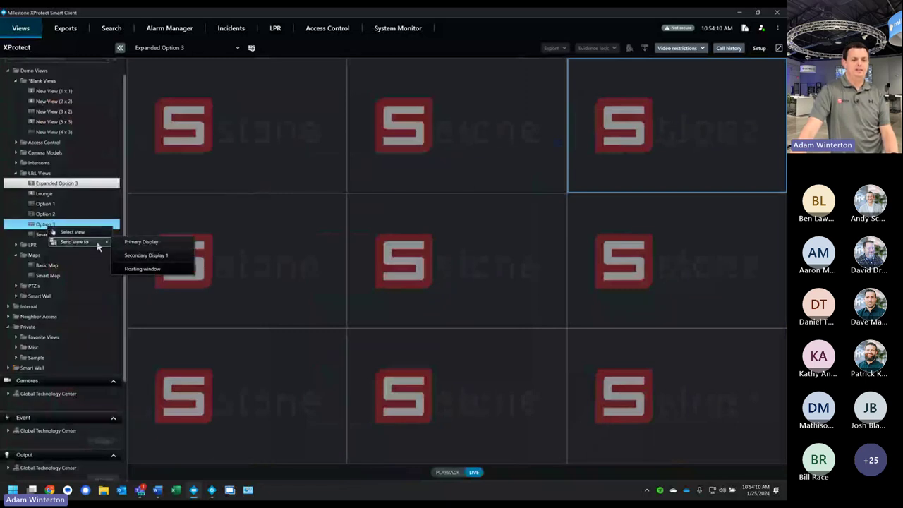
left_click(141, 268)
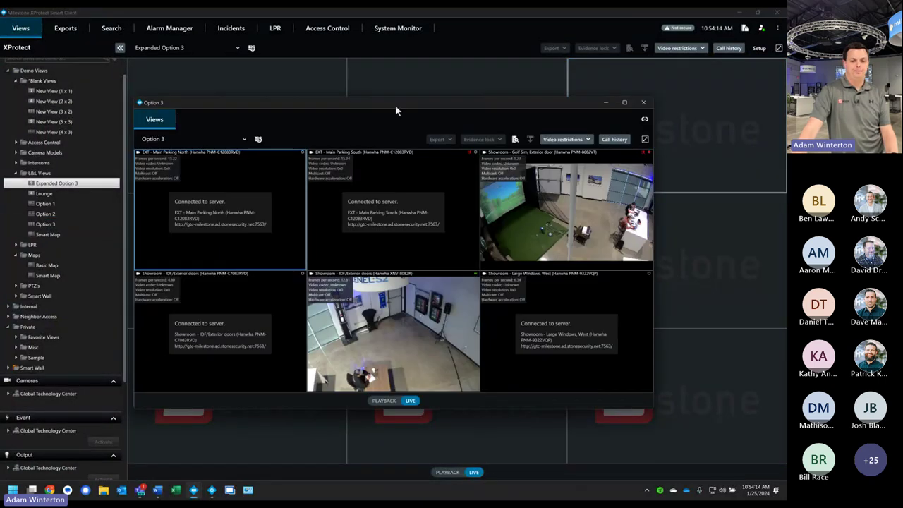
Step: Arrange the main client window on the left half of the screen and the floating Option 3 window on the right half
left_click_drag(398, 108, 419, 137)
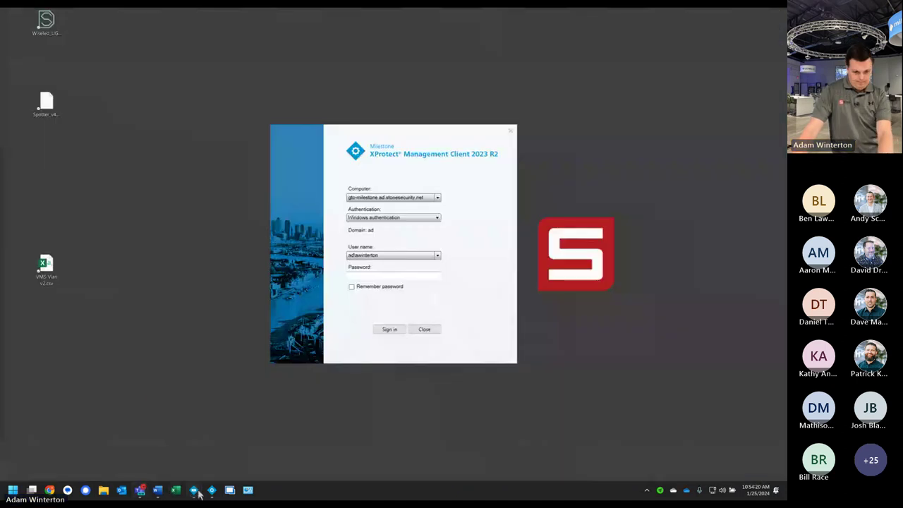
mouse_move(197, 492)
left_click(213, 443)
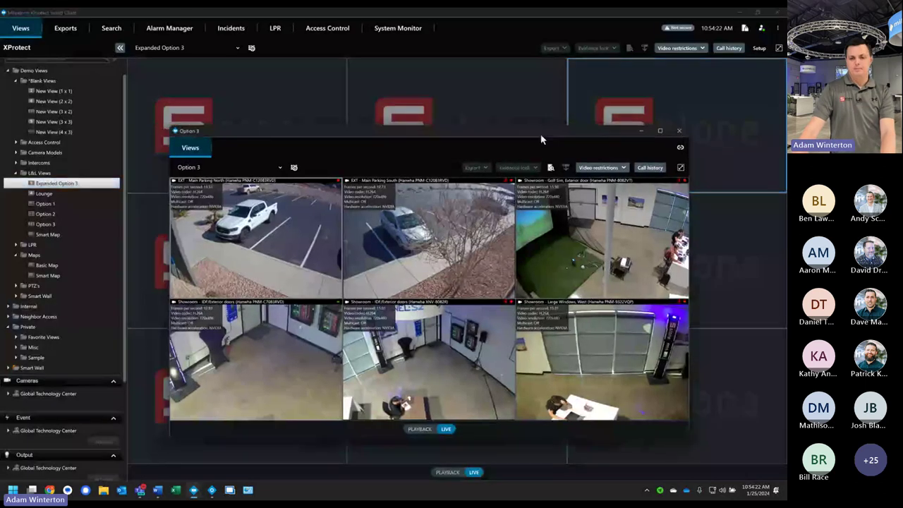
left_click(513, 17)
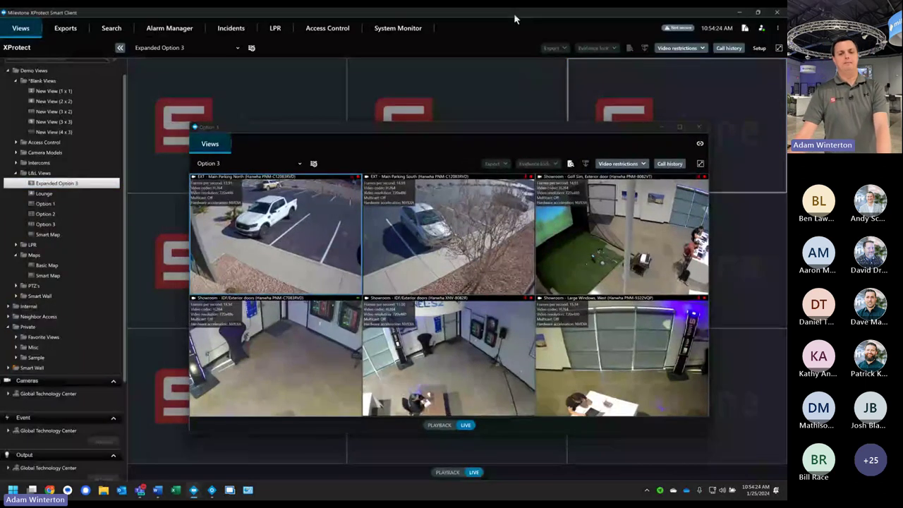
left_click_drag(513, 16, 12, 134)
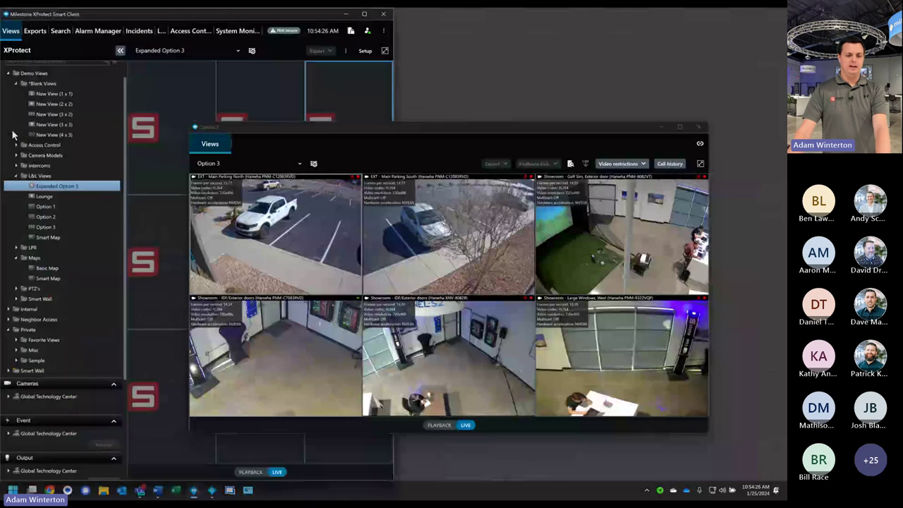
left_click_drag(401, 136, 783, 132)
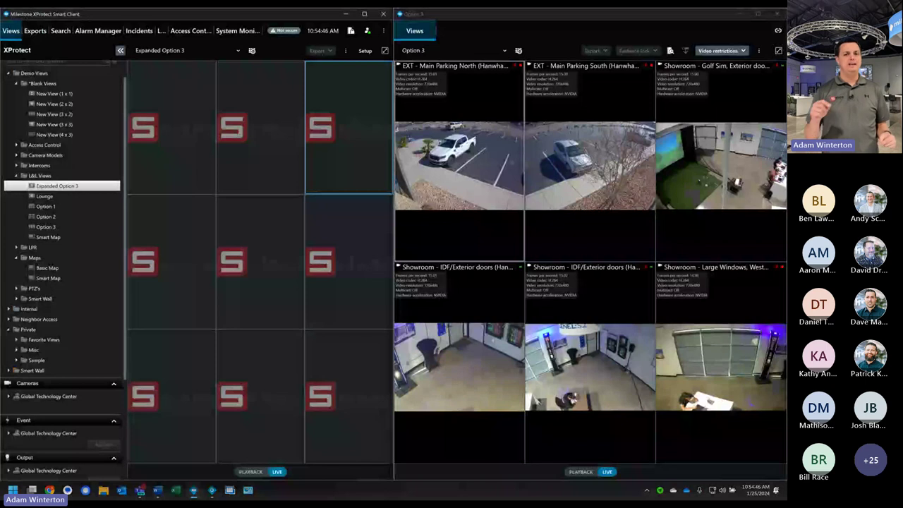
Step: In setup mode, copy the EXT - Main Parking North camera from the floating Option 3 window into the first tile of Expanded Option 3
mouse_move(375, 75)
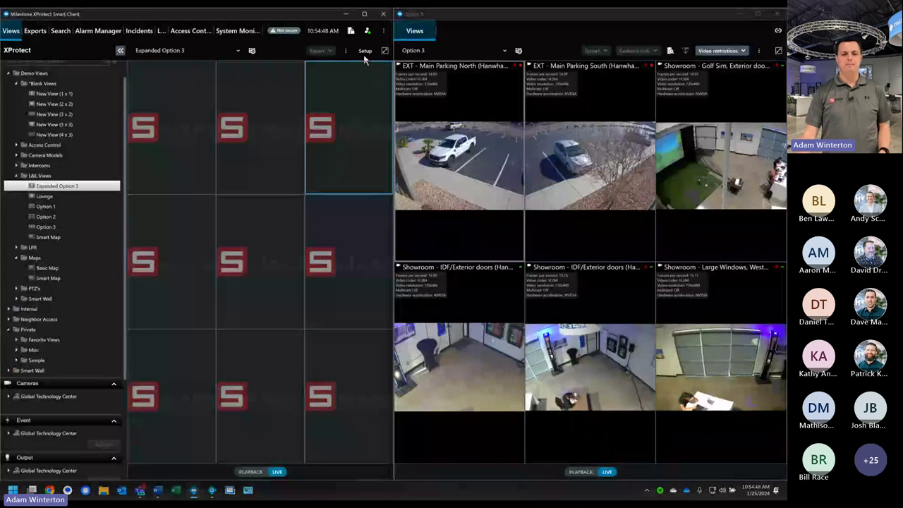
left_click(365, 50)
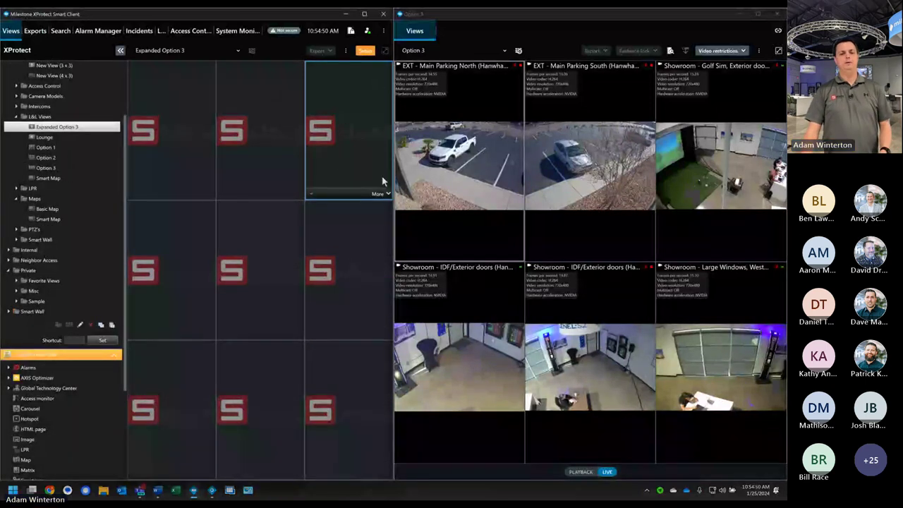
left_click(451, 225)
left_click_drag(452, 226, 170, 144)
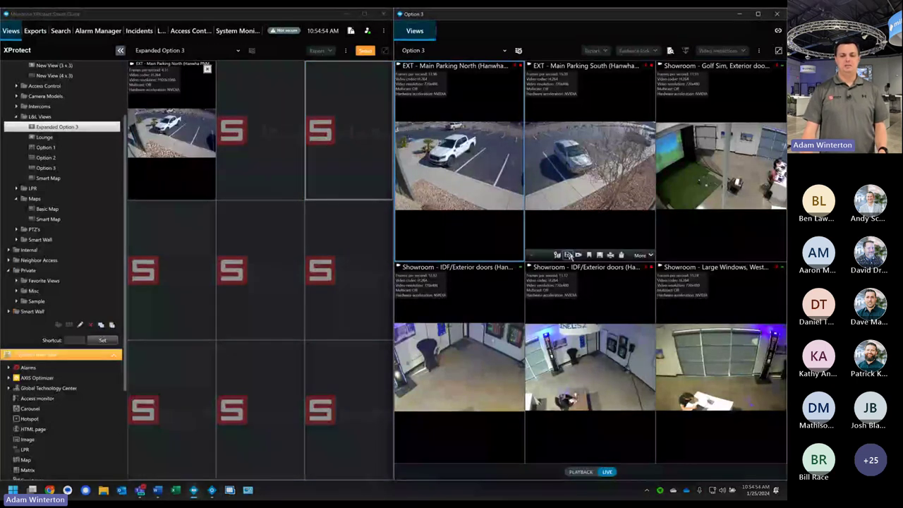
Step: Copy the Main Parking South, Golf Sim, both IDF/Exterior doors and Large Windows West cameras from Option 3 into the next five Expanded Option 3 tiles
left_click_drag(585, 225, 279, 162)
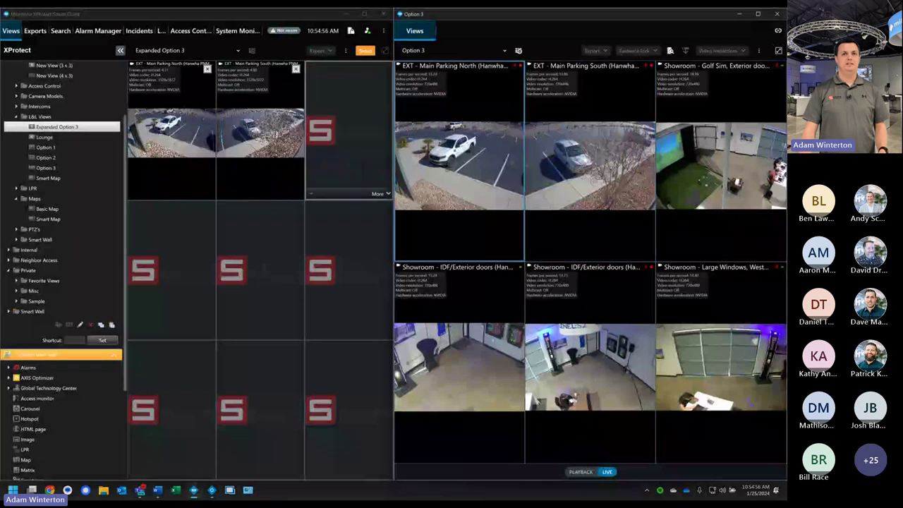
left_click_drag(719, 226, 349, 141)
left_click_drag(458, 353, 171, 268)
left_click_drag(558, 438, 282, 261)
left_click_drag(697, 442, 355, 278)
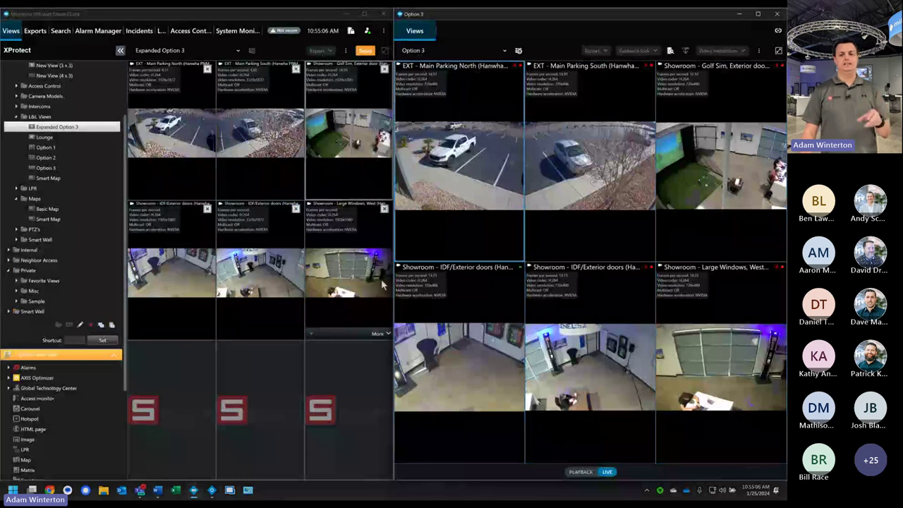
Step: Close the floating Option 3 window and bring the main client window back maximized
left_click(776, 14)
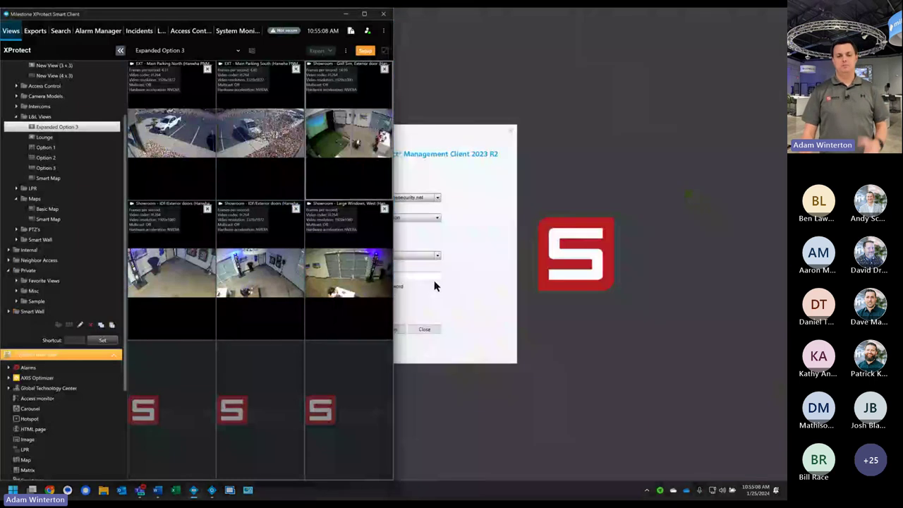
left_click(344, 14)
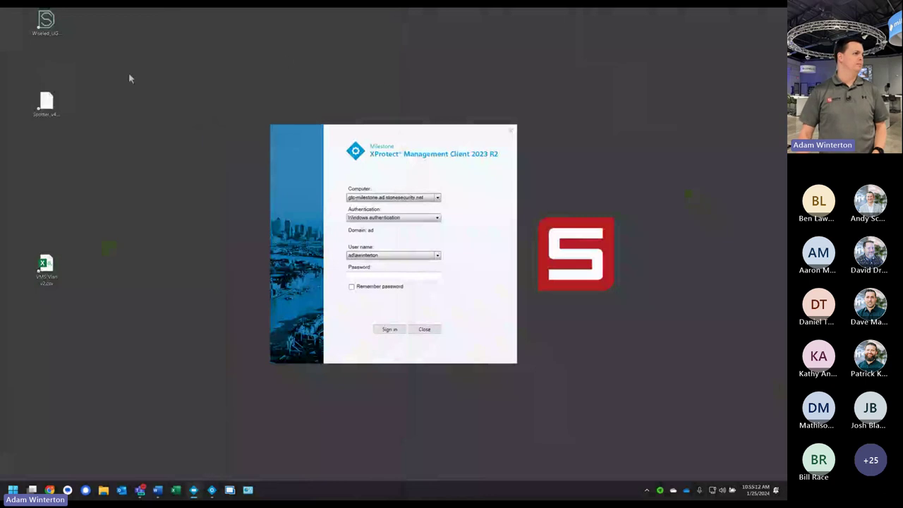
key("alt+Tab")
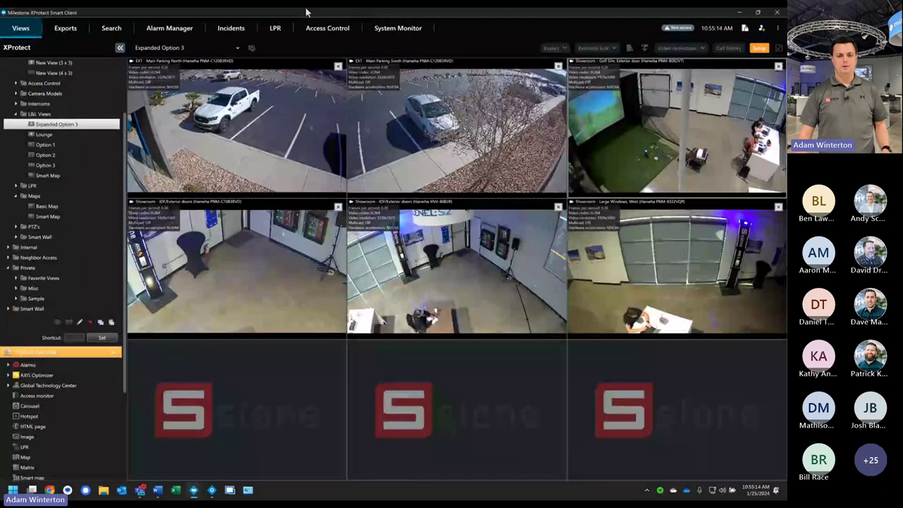
Step: Expand the Hanwha group under Camera Manufacturers in Global Technology Center to list its cameras
left_click(230, 398)
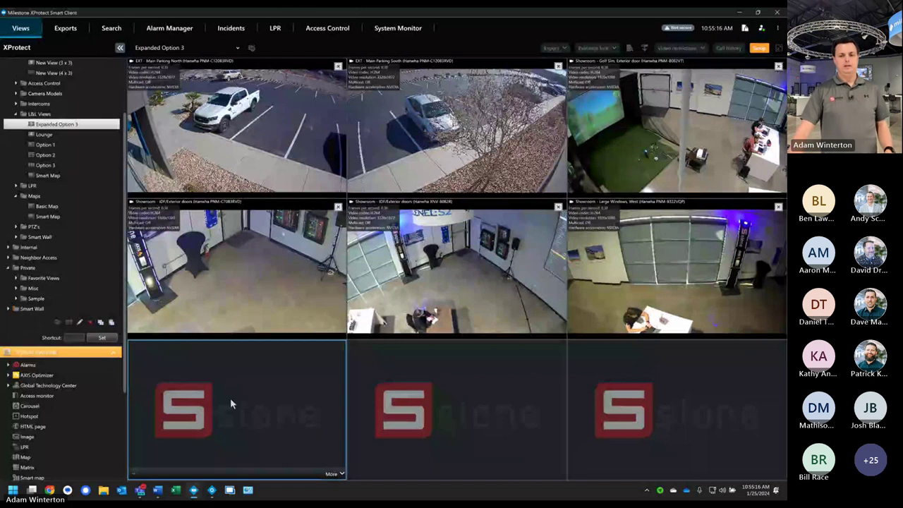
left_click(424, 374)
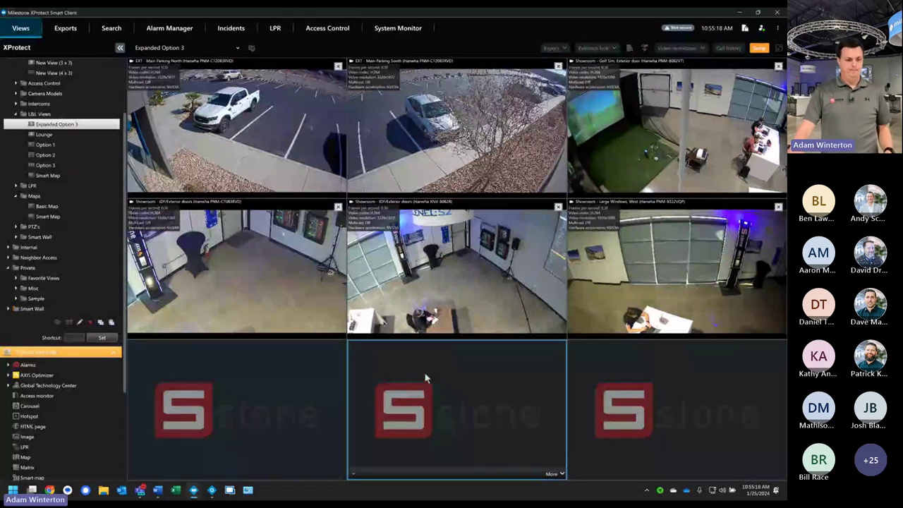
double_click(31, 385)
double_click(40, 416)
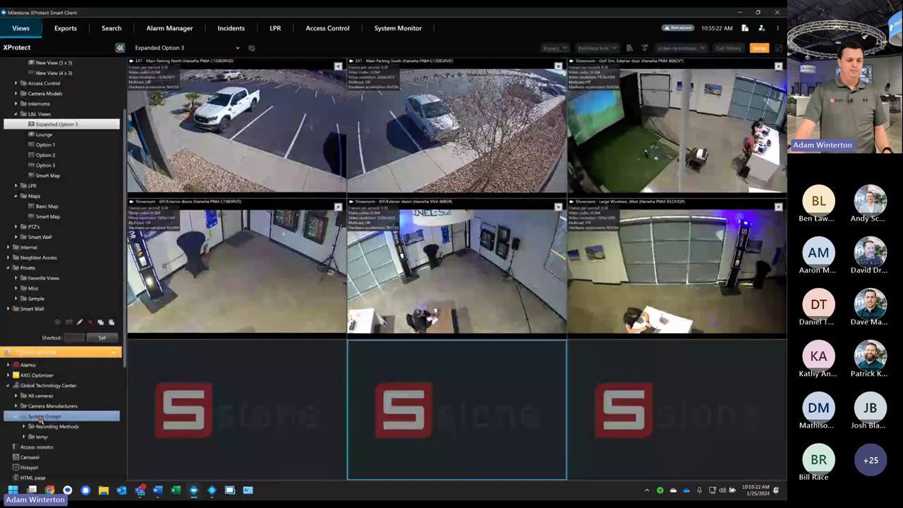
double_click(47, 407)
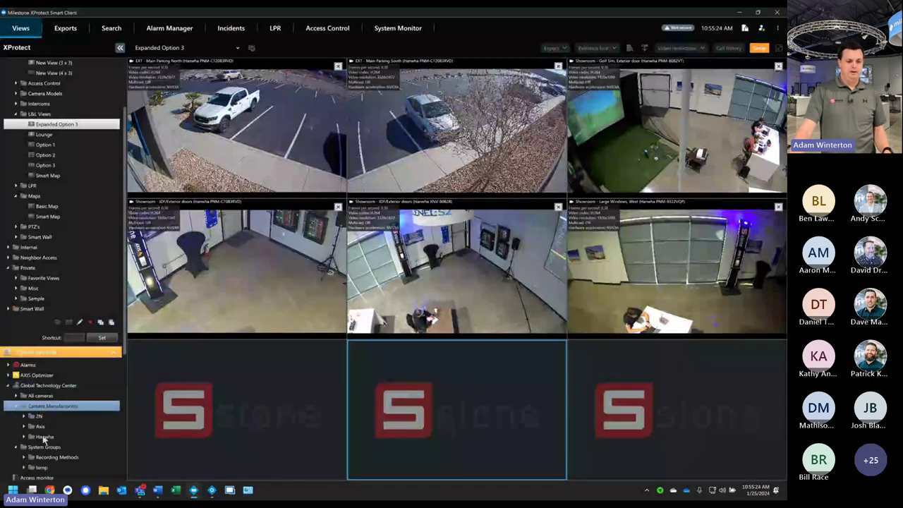
double_click(44, 437)
scroll(60, 380, "down", 4)
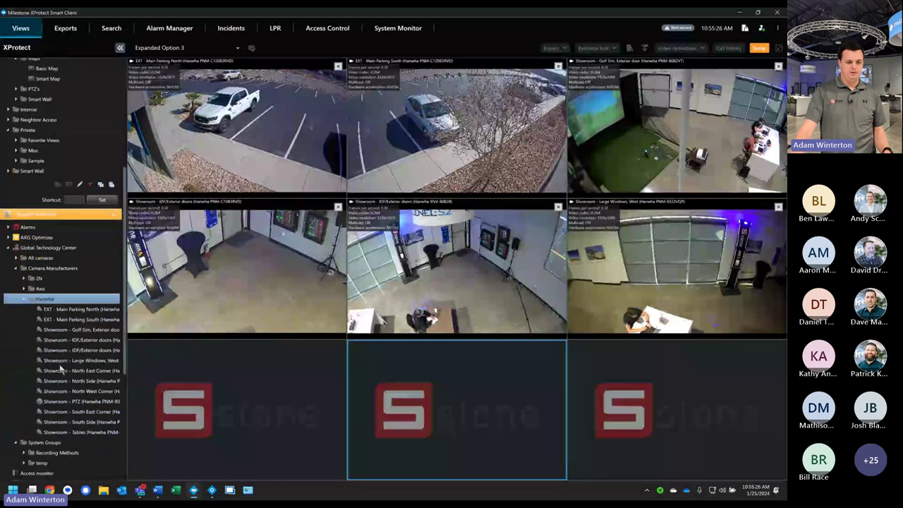
Step: Fill the three empty tiles in the third row with the Hanwha Showroom PTZ, South East Corner and South Side cameras
left_click(54, 402)
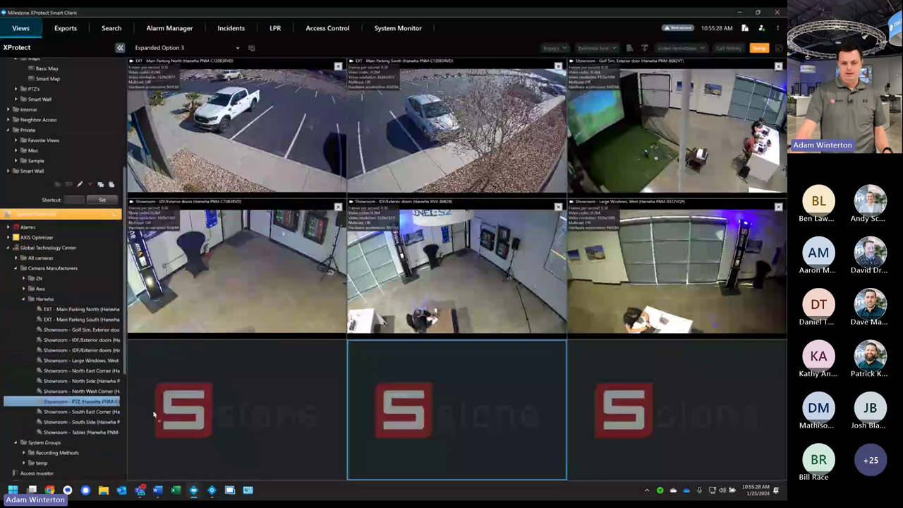
left_click_drag(153, 415, 162, 416)
left_click_drag(70, 411, 607, 415)
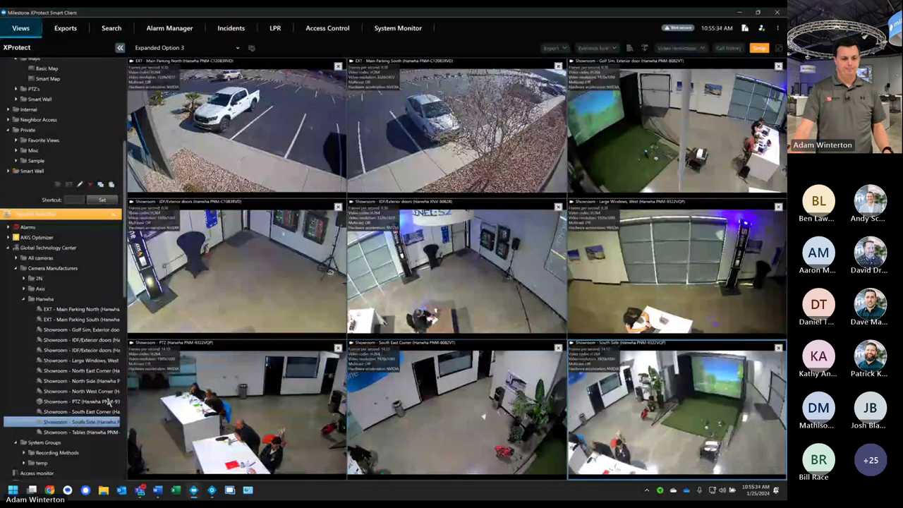
Step: Replace the third row's first camera with Showroom - Tables and finally with Showroom - North West Corner
left_click(78, 431)
left_click_drag(77, 432, 233, 409)
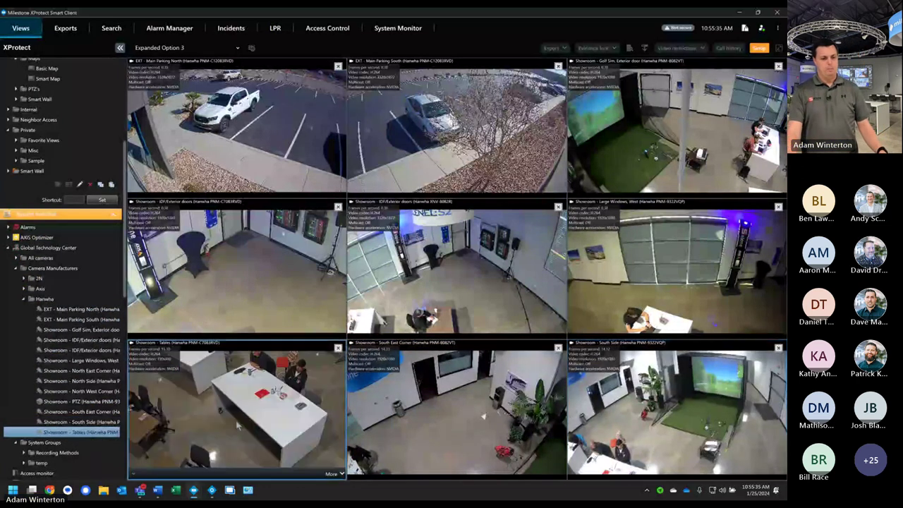
left_click(85, 393)
left_click_drag(86, 398, 223, 413)
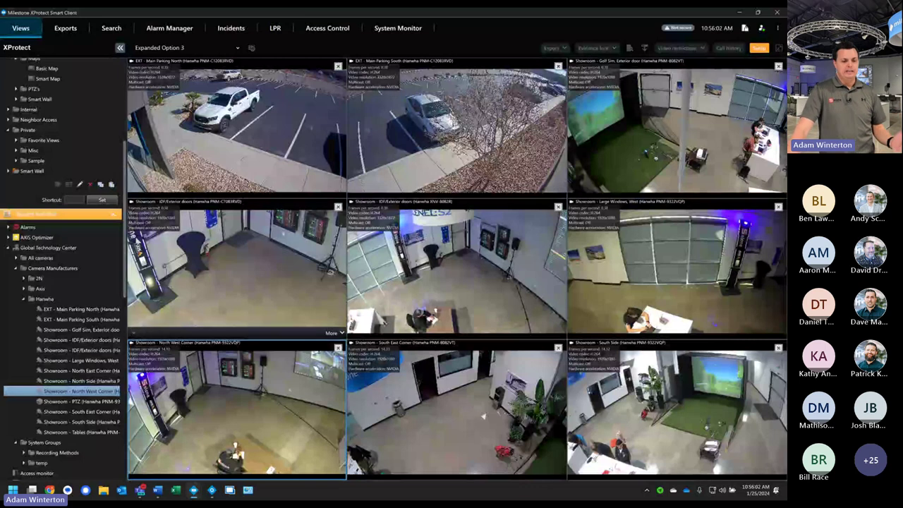
Step: Open the Option 1 view in the L&L Views group and select its large tile
scroll(106, 211, "up", 5)
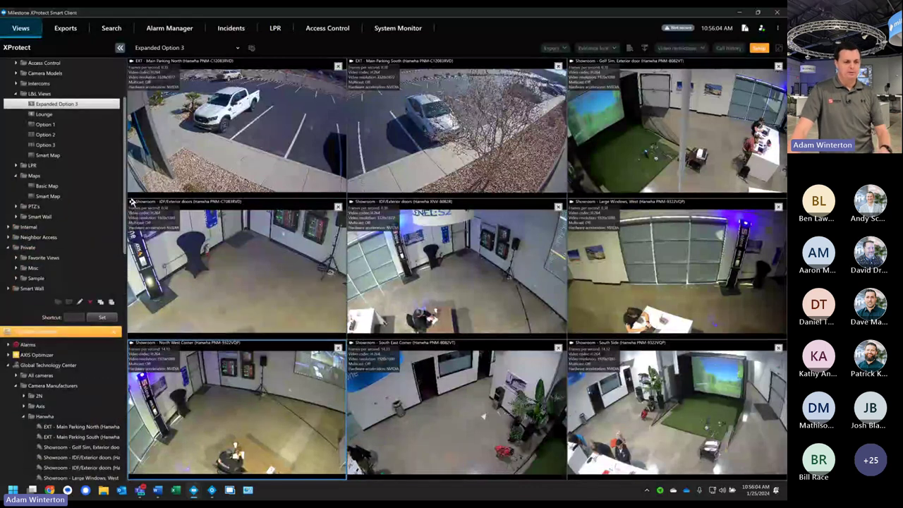
scroll(45, 222, "up", 3)
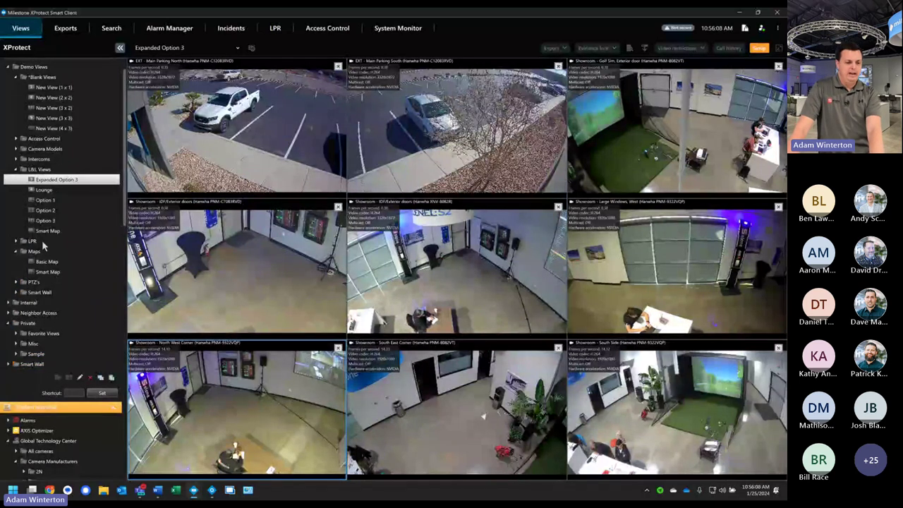
left_click(47, 201)
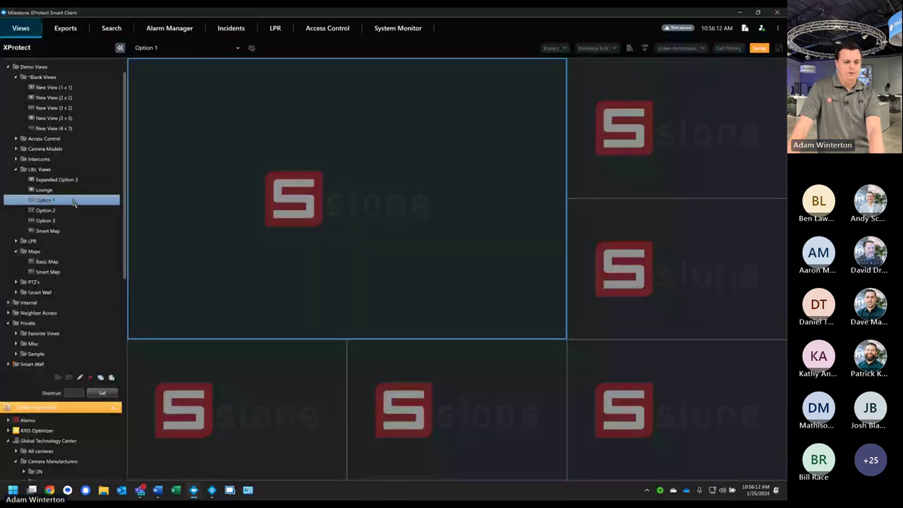
left_click(361, 168)
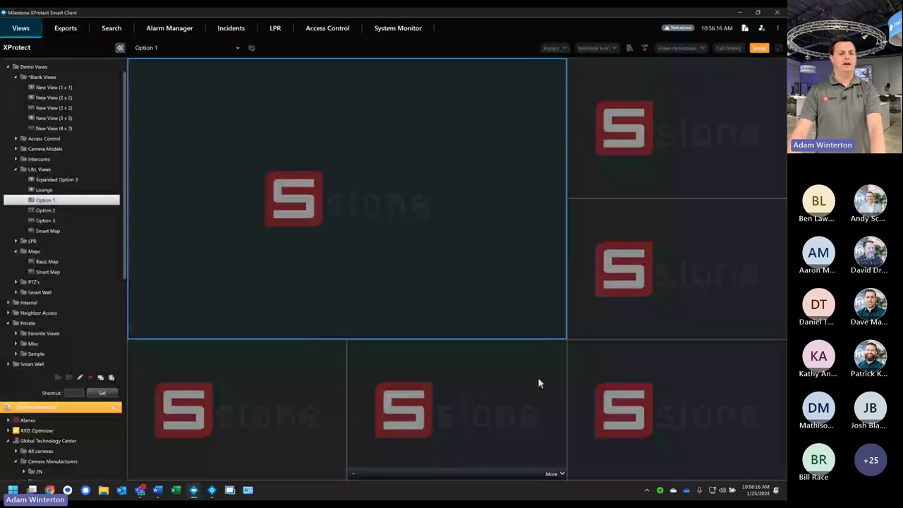
Step: Create a new 4:3 view with the 2 + 10 layout in the L&L Views group, keeping its default name
right_click(42, 171)
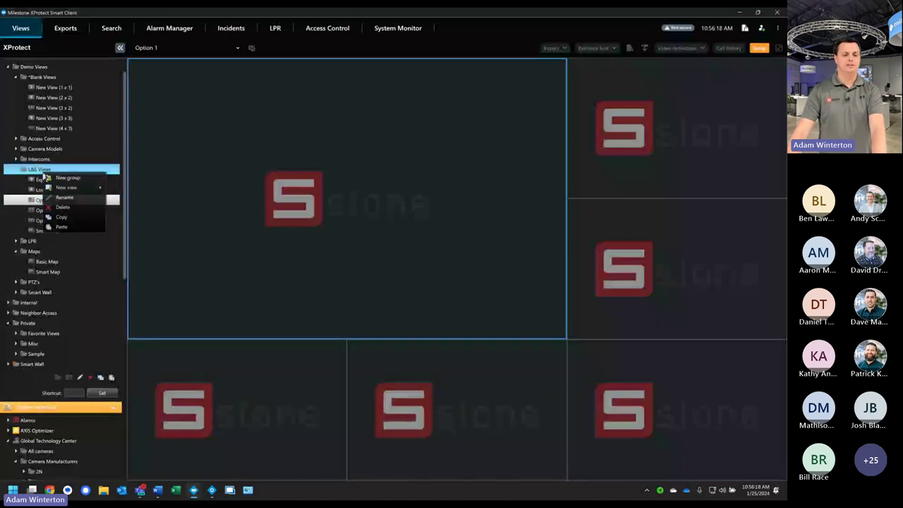
mouse_move(78, 187)
mouse_move(154, 189)
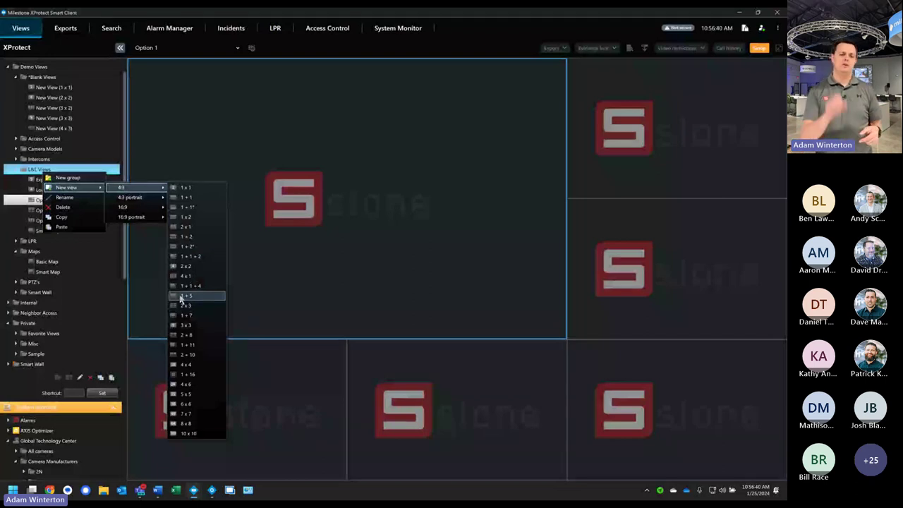
left_click(196, 357)
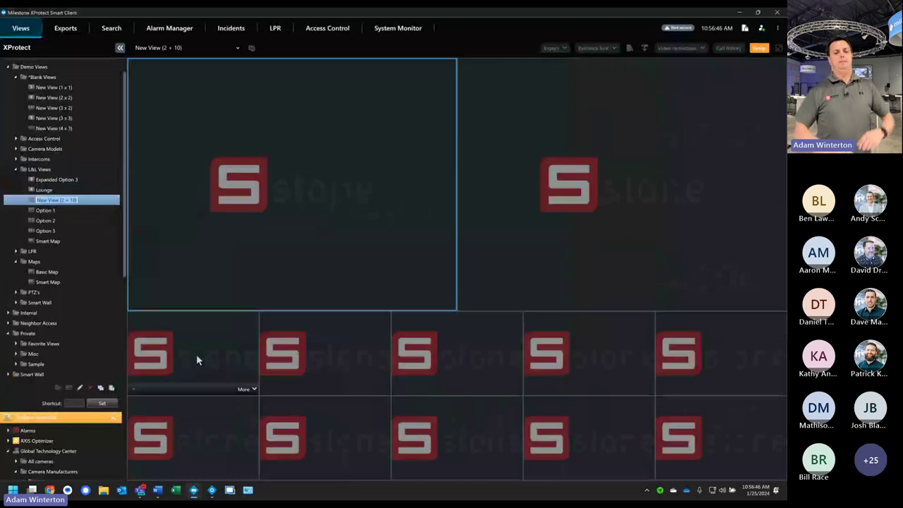
left_click(411, 236)
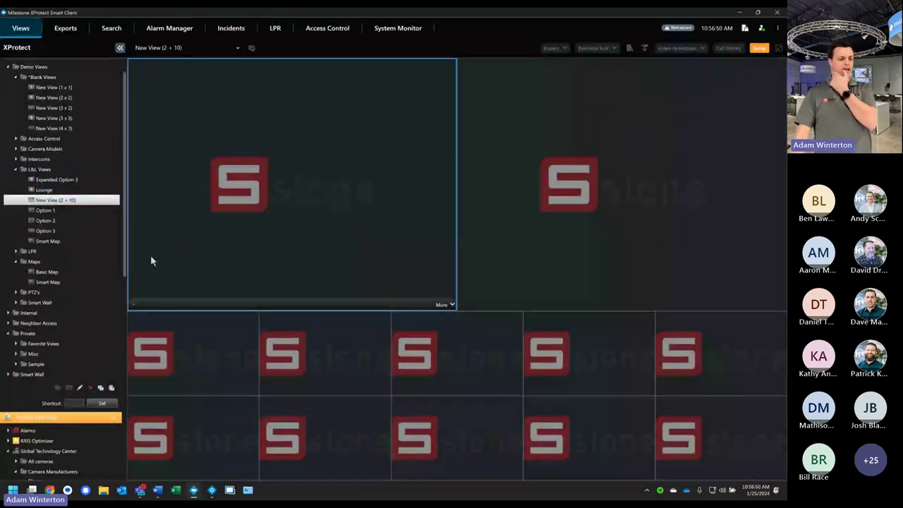
Step: From All cameras, assign Vestibule - Front Entry to the first large tile and replace it with Vestibule - Front Entry Intercom
scroll(116, 236, "down", 1)
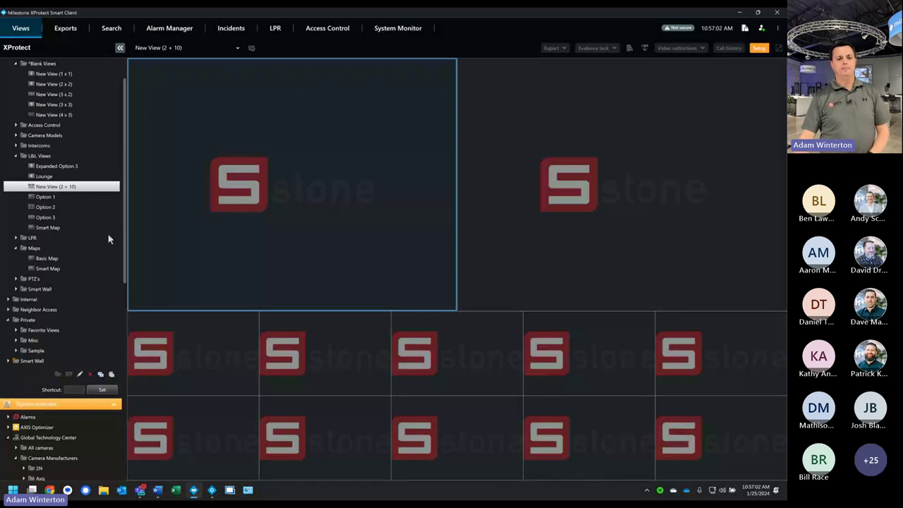
double_click(41, 447)
scroll(49, 423, "down", 6)
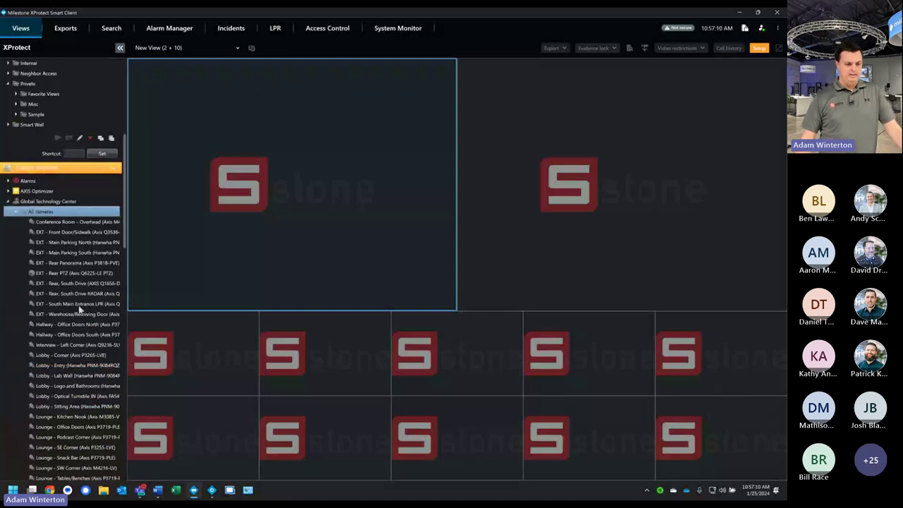
scroll(77, 343, "down", 10)
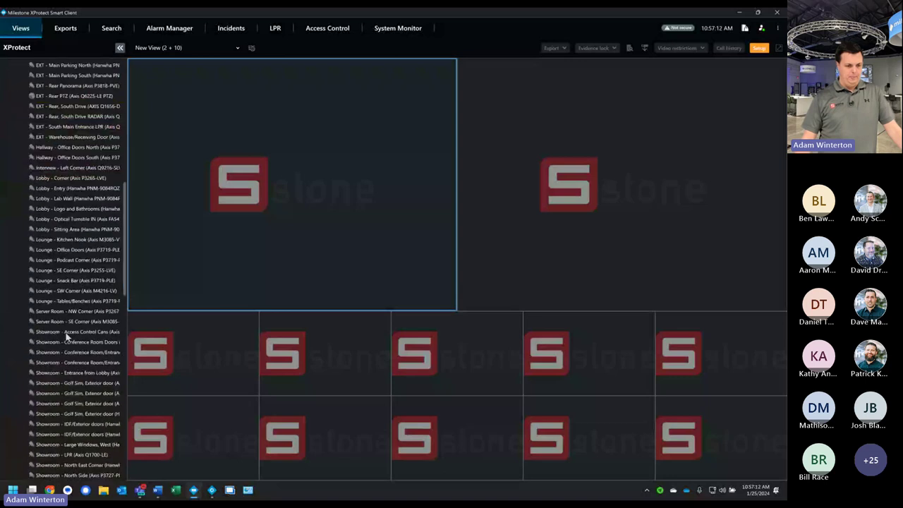
scroll(81, 435, "down", 1)
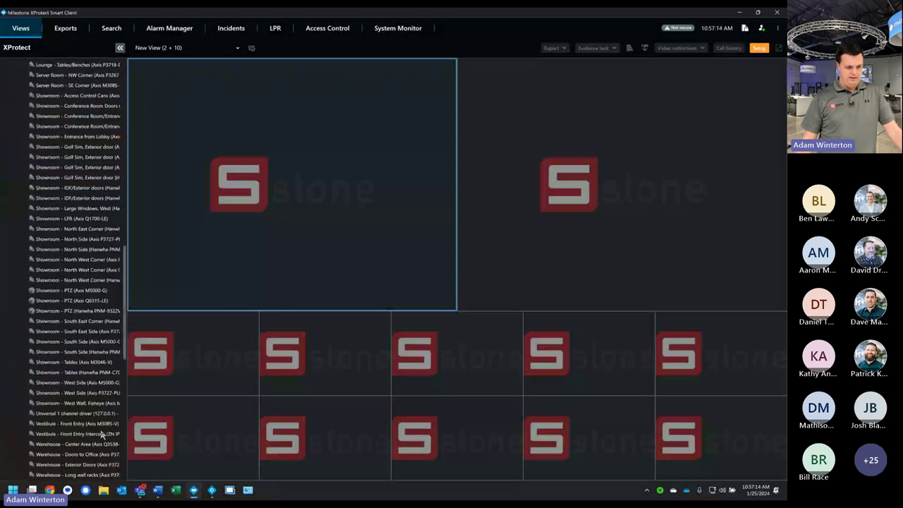
left_click_drag(78, 423, 266, 233)
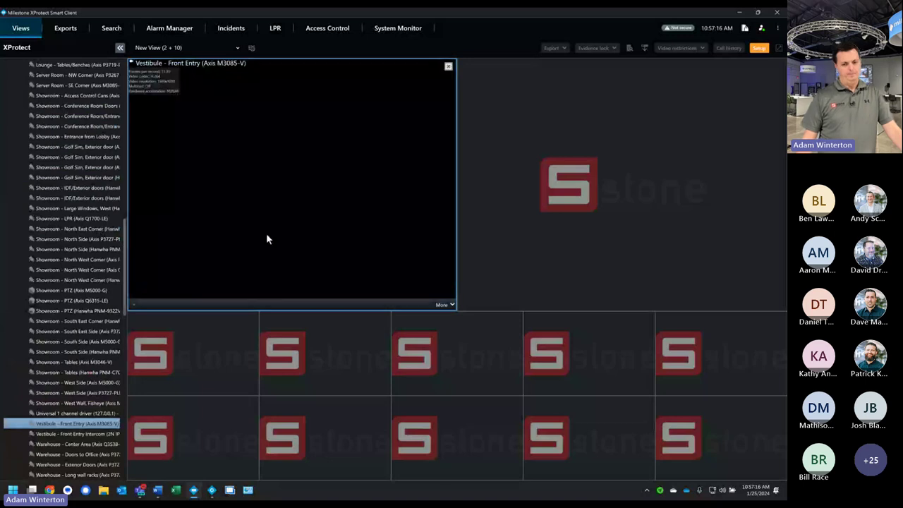
left_click_drag(99, 437, 320, 198)
Step: Assign the EXT - Warehouse/Receiving Door camera to the second large tile of the 2 + 10 view
left_click(552, 193)
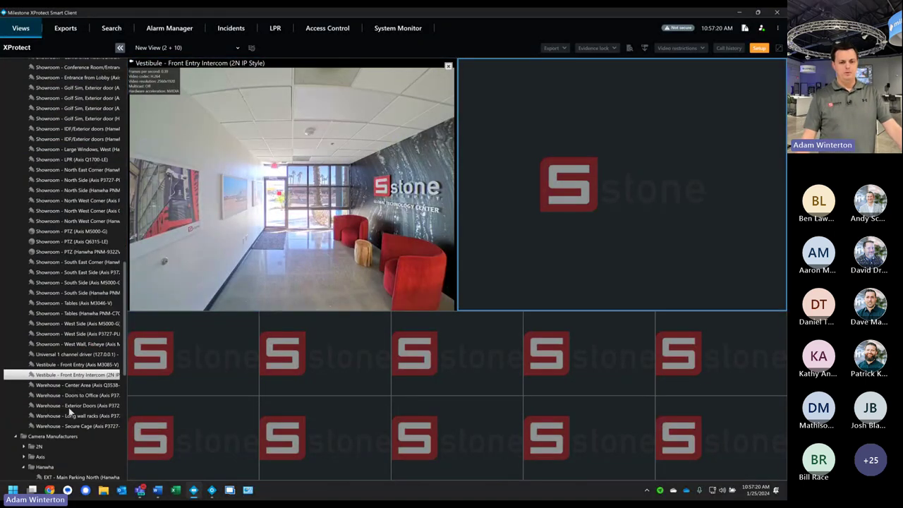
scroll(82, 449, "down", 2)
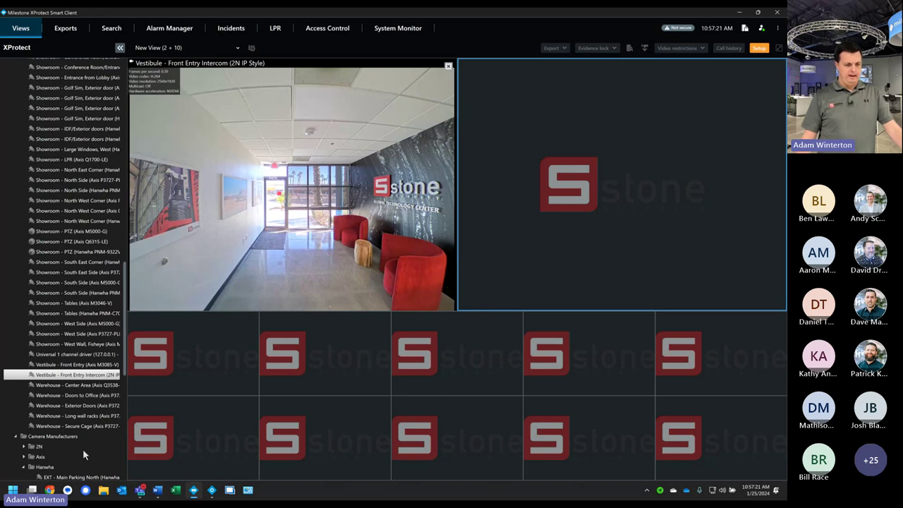
scroll(82, 449, "up", 10)
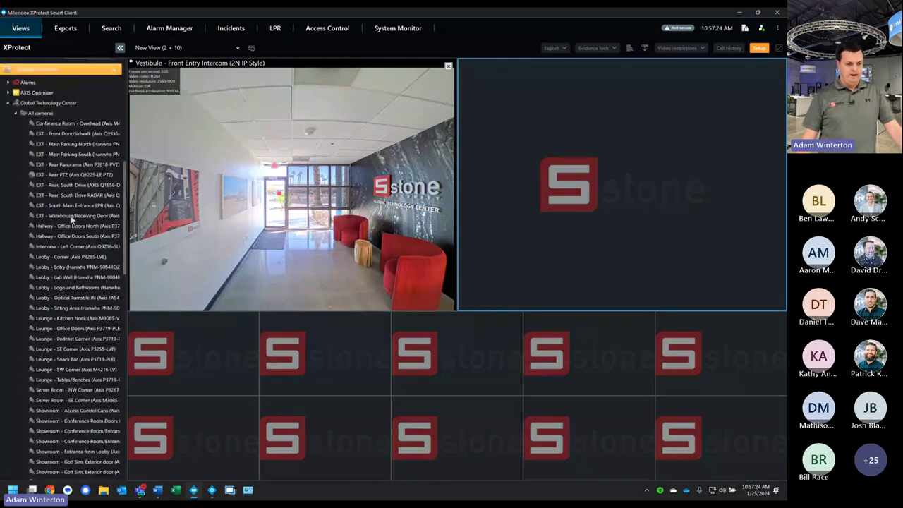
left_click_drag(71, 219, 634, 203)
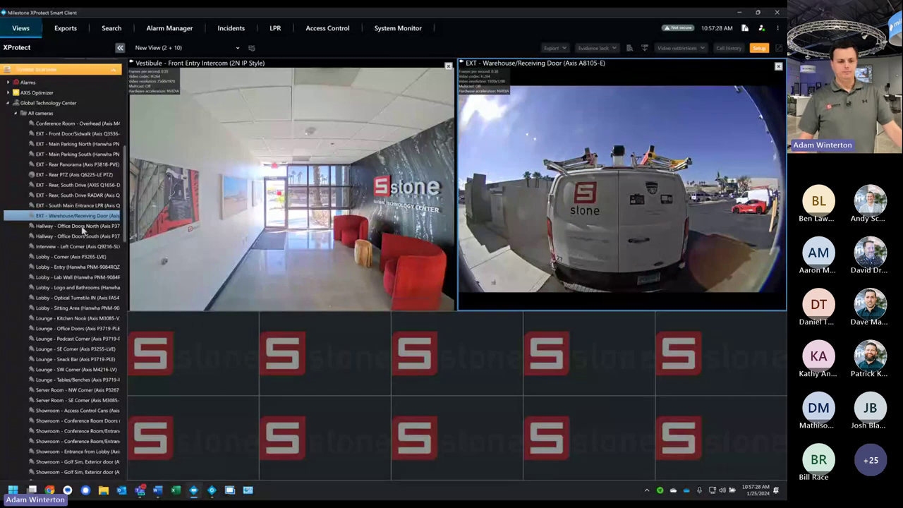
Step: Fill the first row of small tiles with the Warehouse Center Area, Doors to Office, Exterior Doors, Long wall racks and Secure Cage cameras
scroll(70, 310, "down", 5)
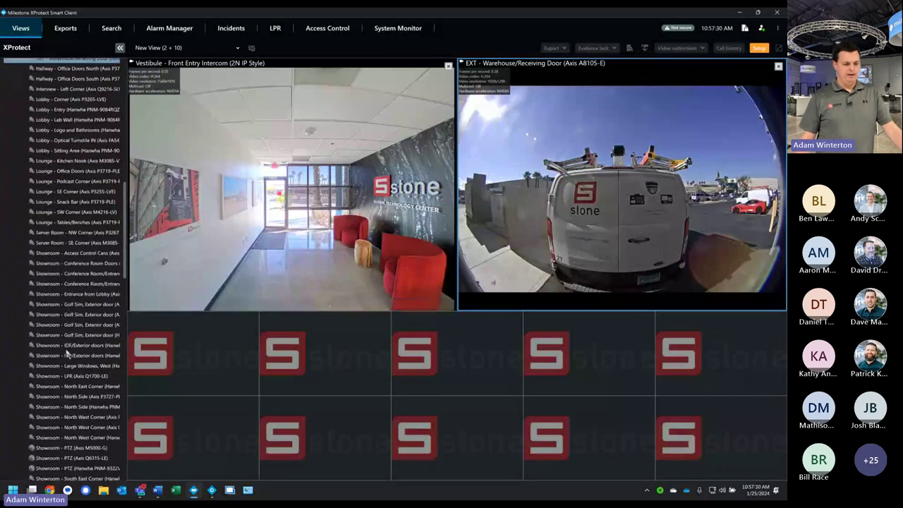
scroll(67, 352, "down", 9)
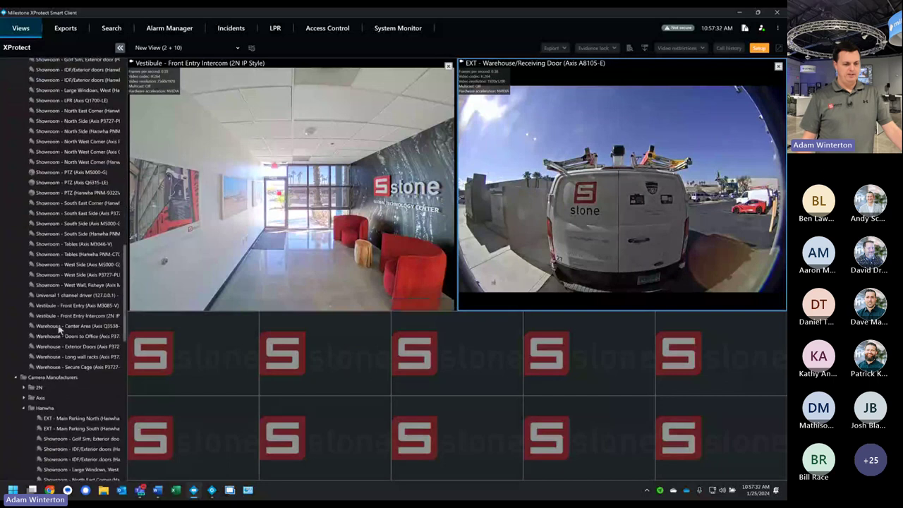
left_click_drag(60, 330, 166, 350)
left_click_drag(70, 337, 298, 363)
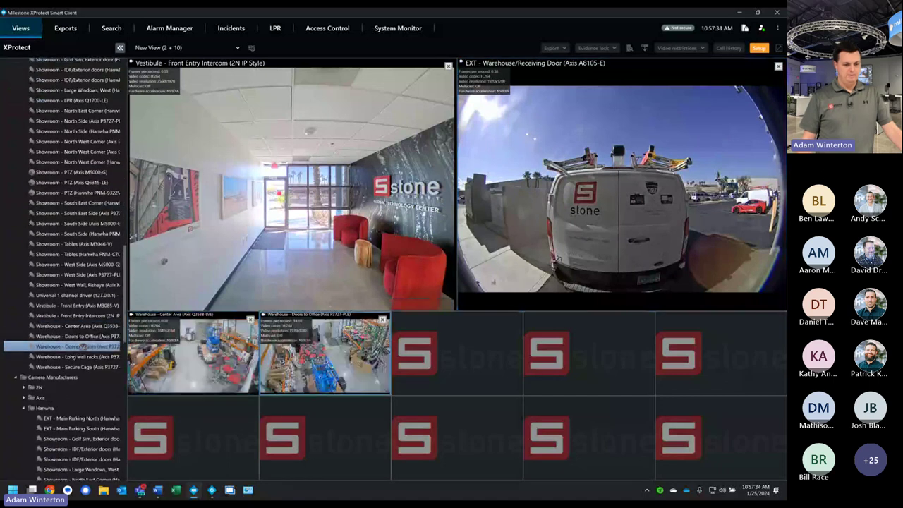
left_click_drag(463, 360, 463, 360)
left_click_drag(74, 357, 719, 352)
scroll(58, 295, "up", 3)
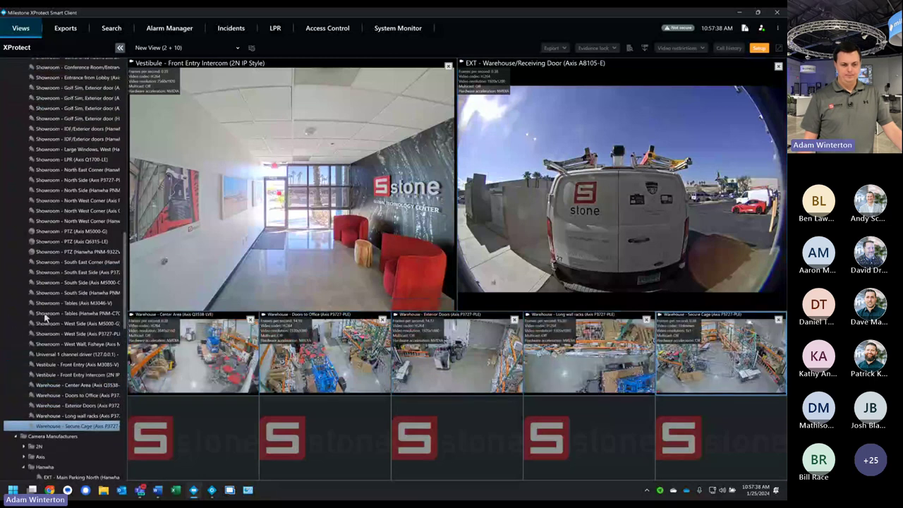
Step: Fill the second row of small tiles with the Lobby Corner, Entry, Lab Wall, Logo and Bathrooms, and Sitting Area cameras
scroll(59, 295, "up", 10)
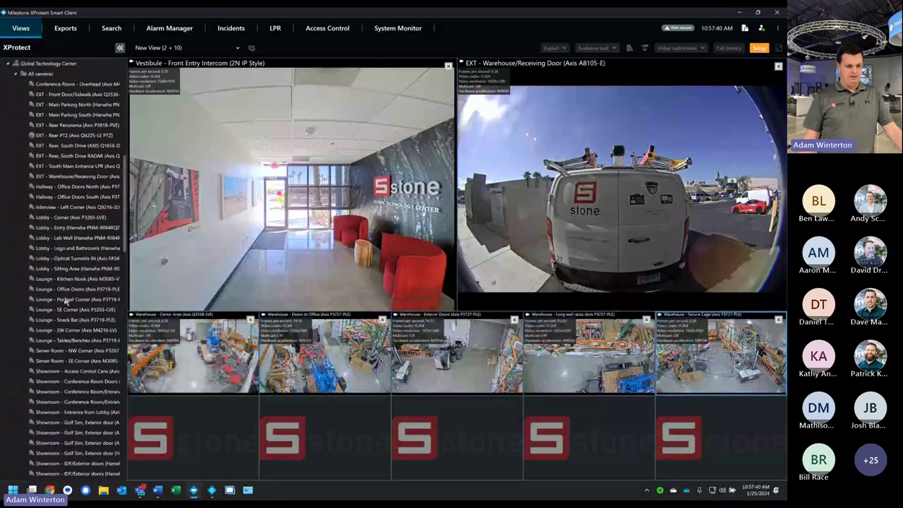
left_click_drag(57, 217, 182, 413)
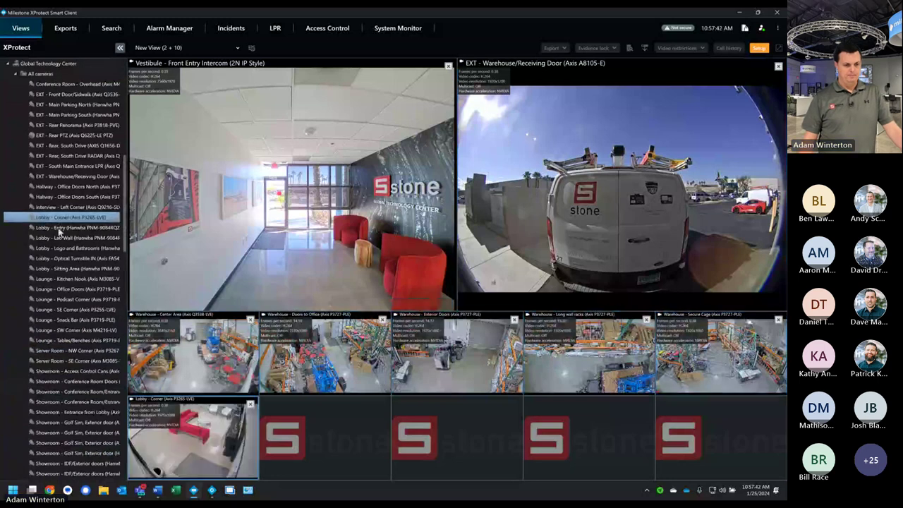
left_click_drag(61, 228, 430, 431)
left_click_drag(62, 247, 679, 429)
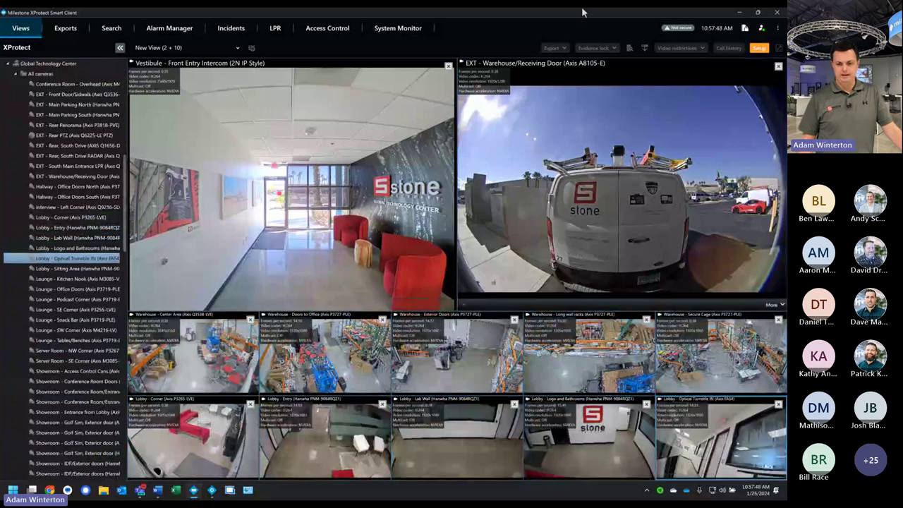
left_click_drag(73, 268, 729, 413)
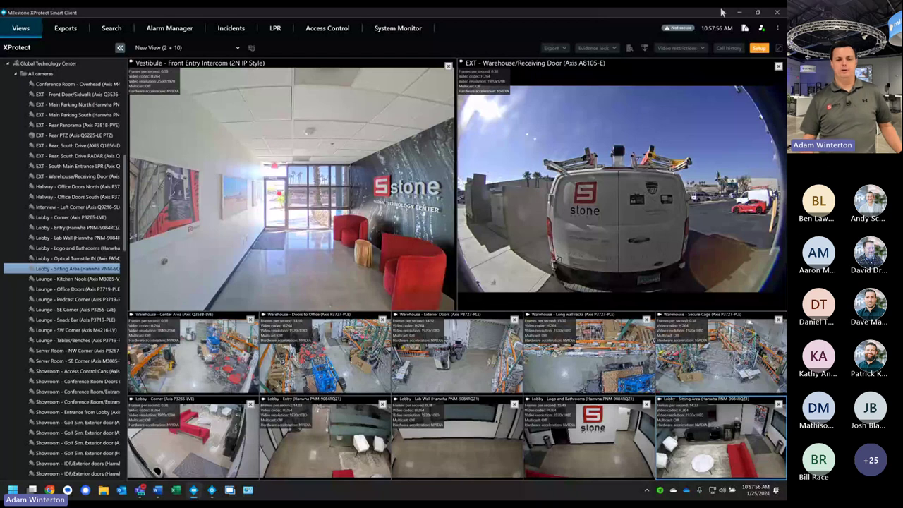
Step: Clear the cameras from both large tiles and collapse the All cameras and Camera Manufacturers groups
left_click(16, 75)
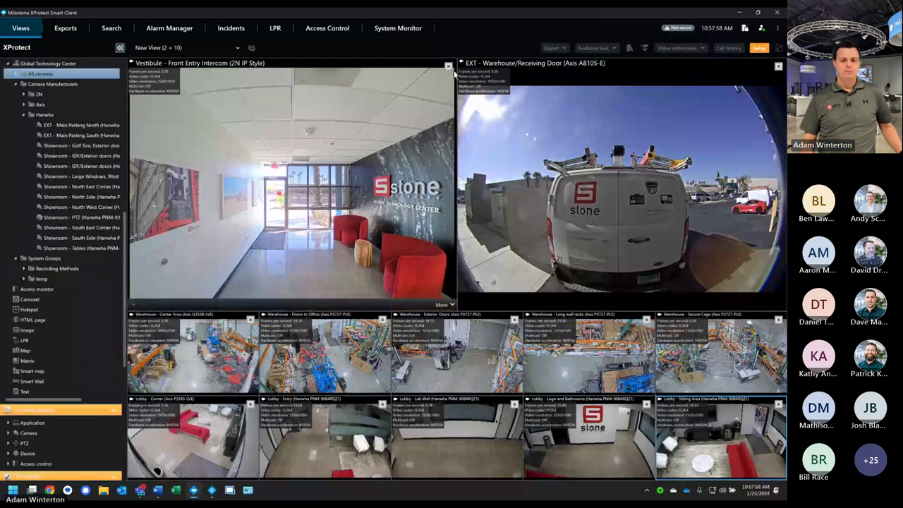
left_click(778, 67)
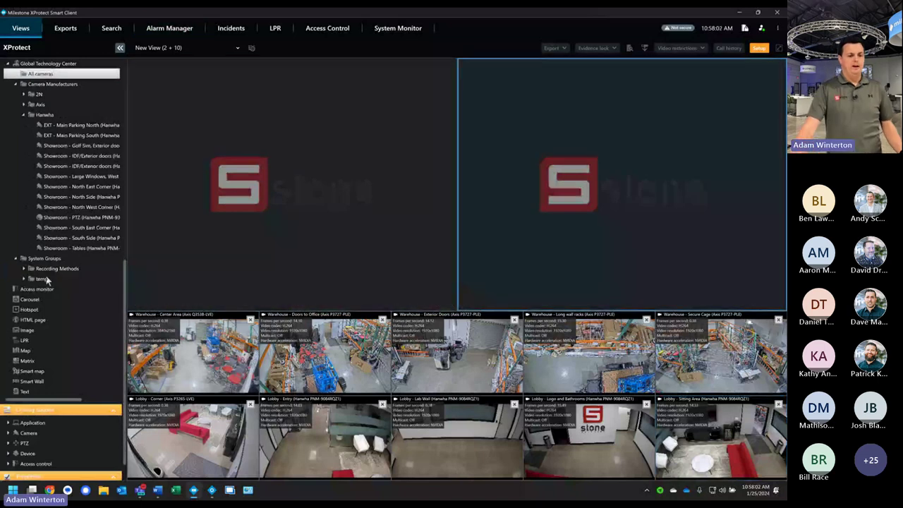
scroll(42, 303, "up", 5)
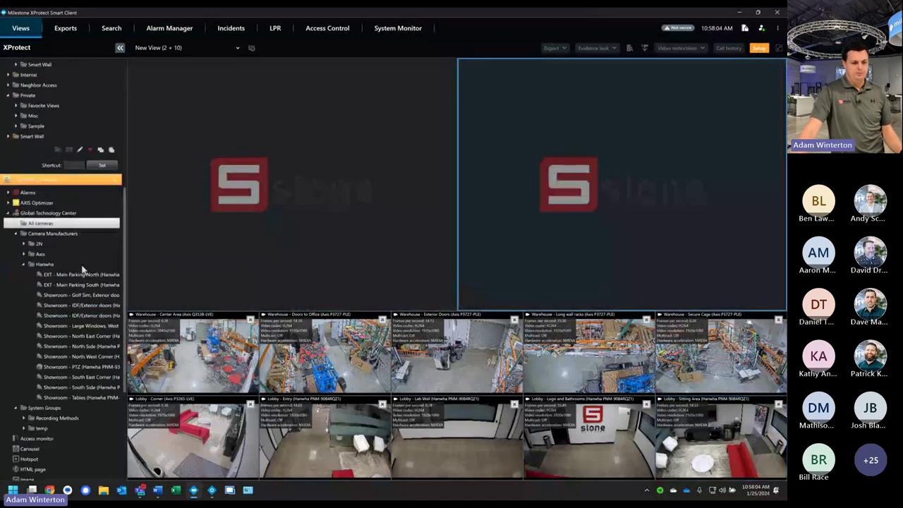
left_click(10, 225)
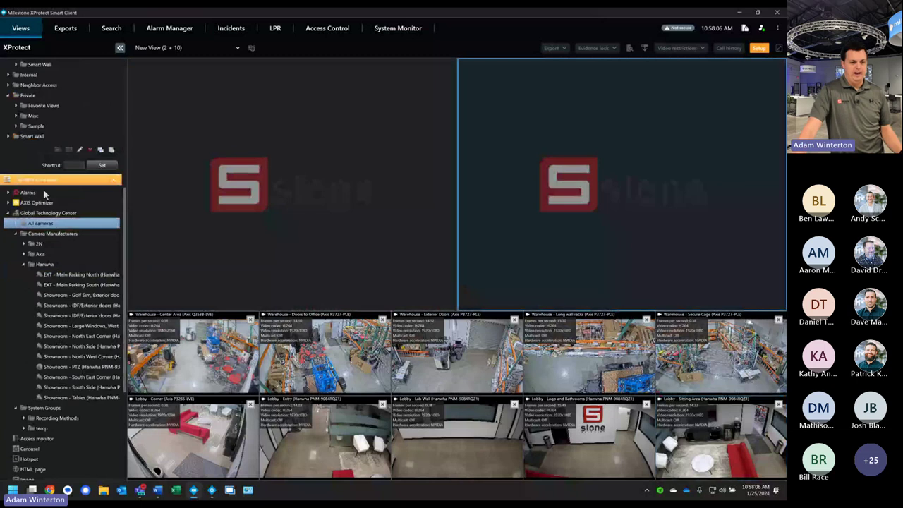
left_click(16, 224)
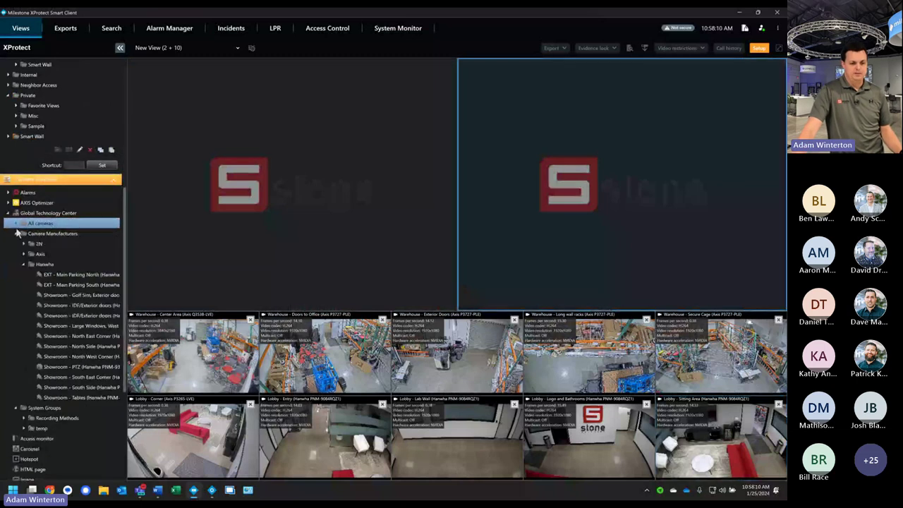
left_click(16, 225)
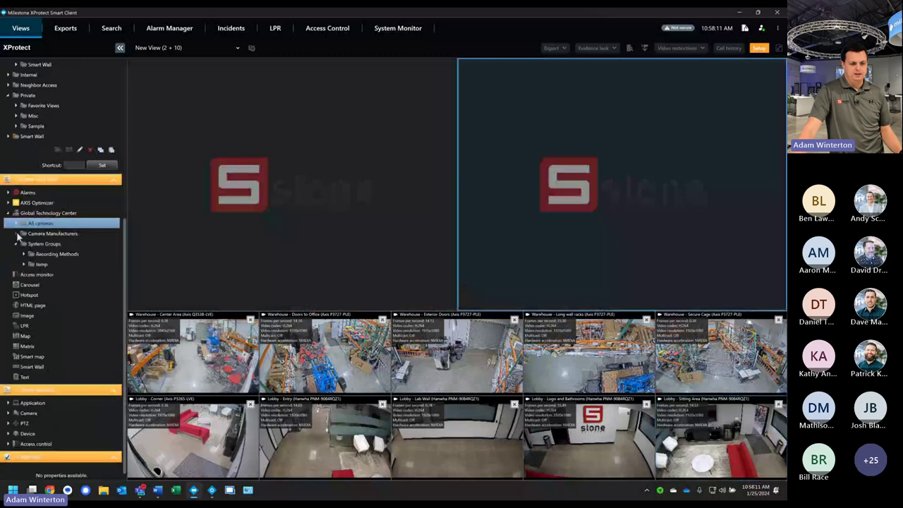
Step: Place an access monitor in the second large tile and choose the GTC - LenelS2 OnGuard door Back Door (Near IDF)
left_click(40, 275)
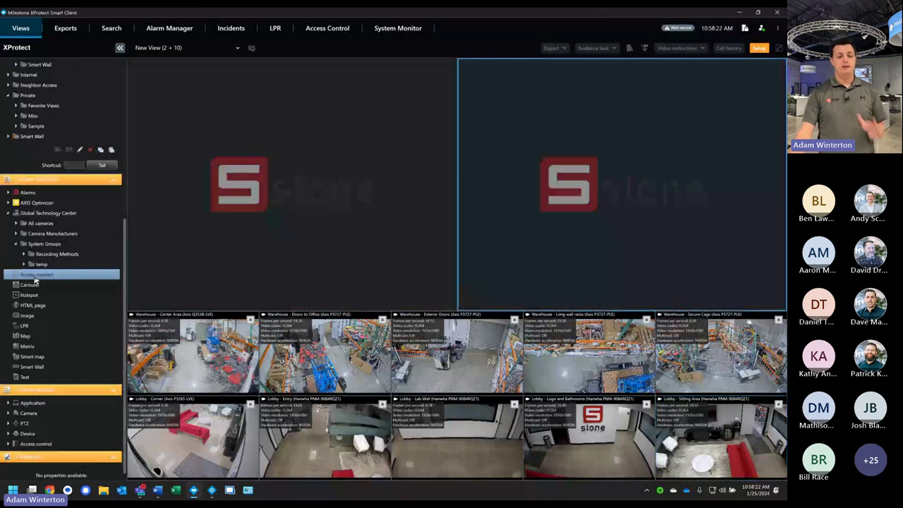
left_click_drag(36, 280, 484, 226)
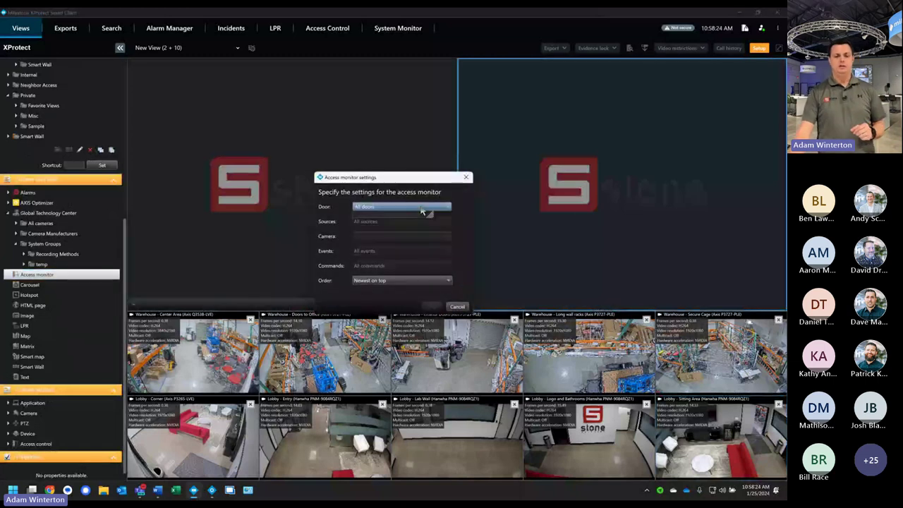
left_click(422, 206)
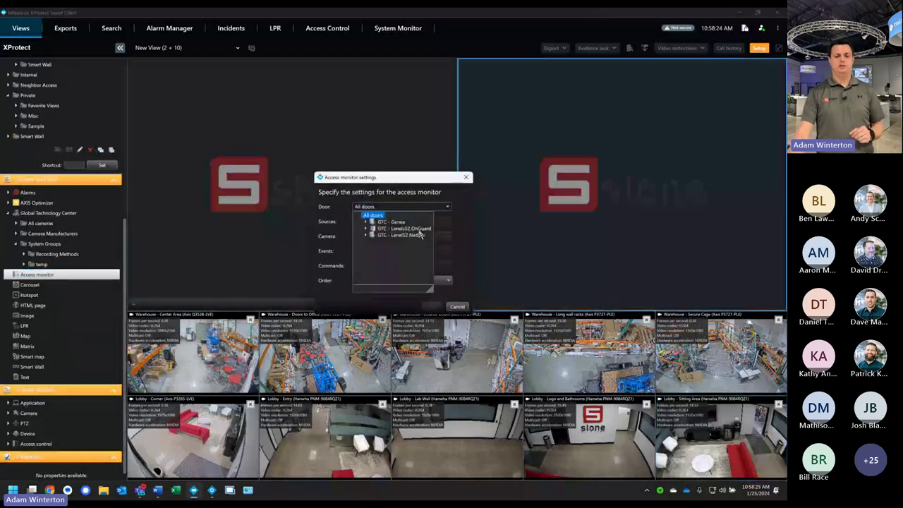
left_click(367, 229)
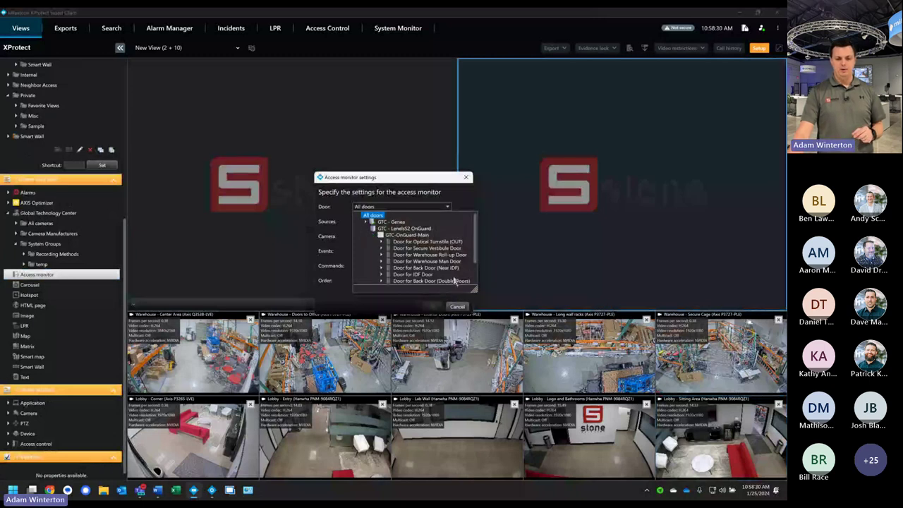
left_click(454, 268)
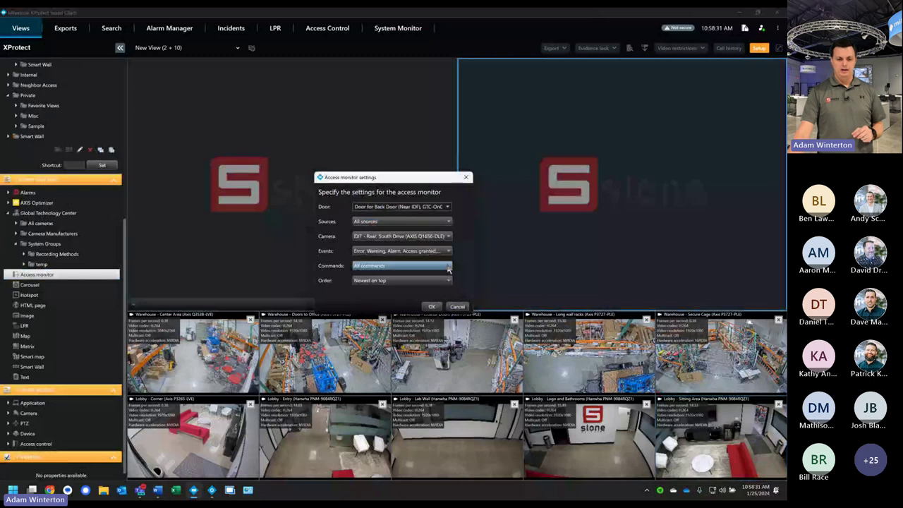
Step: Switch the access monitor's door to Front Door (Aperio) and accept the remaining settings
left_click(446, 207)
scroll(477, 263, "down", 1)
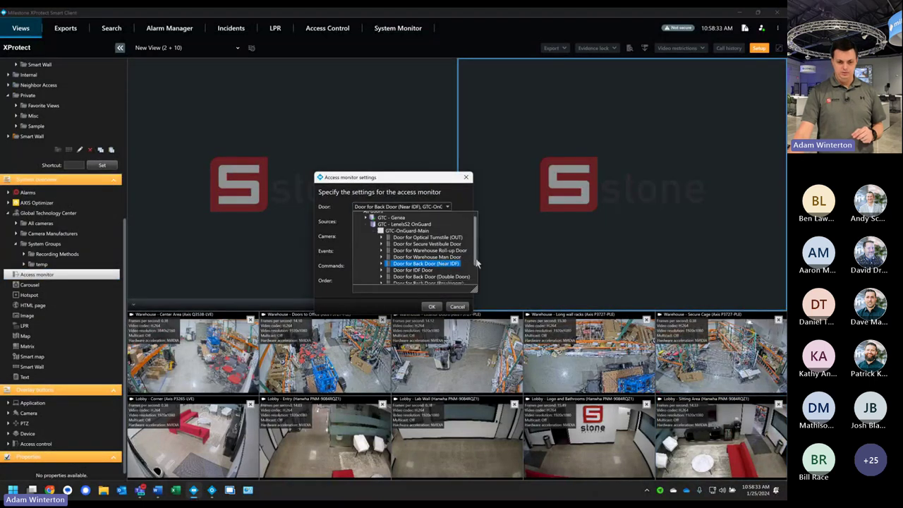
scroll(477, 263, "down", 2)
left_click(439, 273)
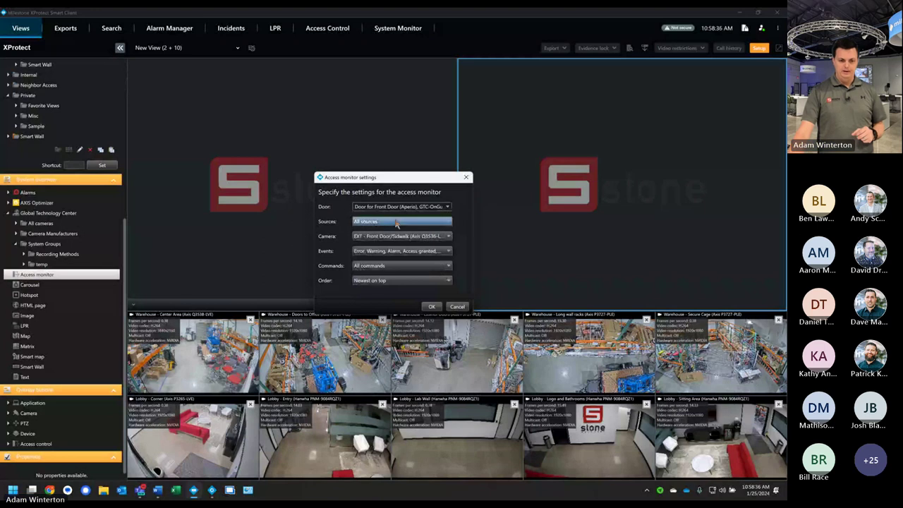
left_click(432, 306)
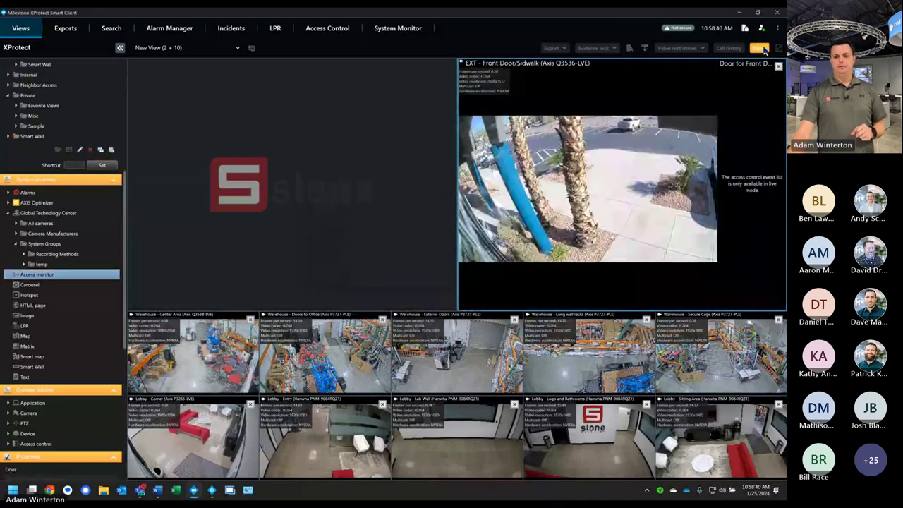
Step: Leave setup, review the recorded video of the front door's Door Forced Open and Access Granted events, and return to setup
left_click(759, 48)
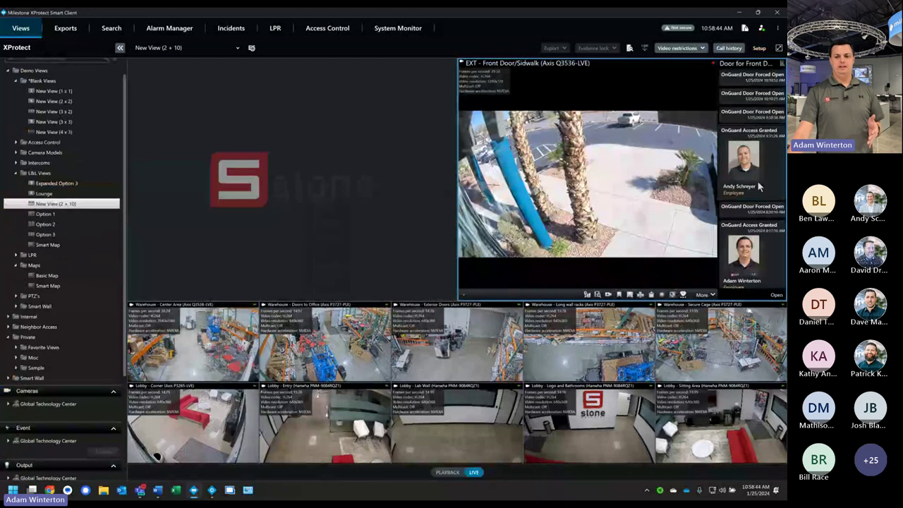
left_click(763, 102)
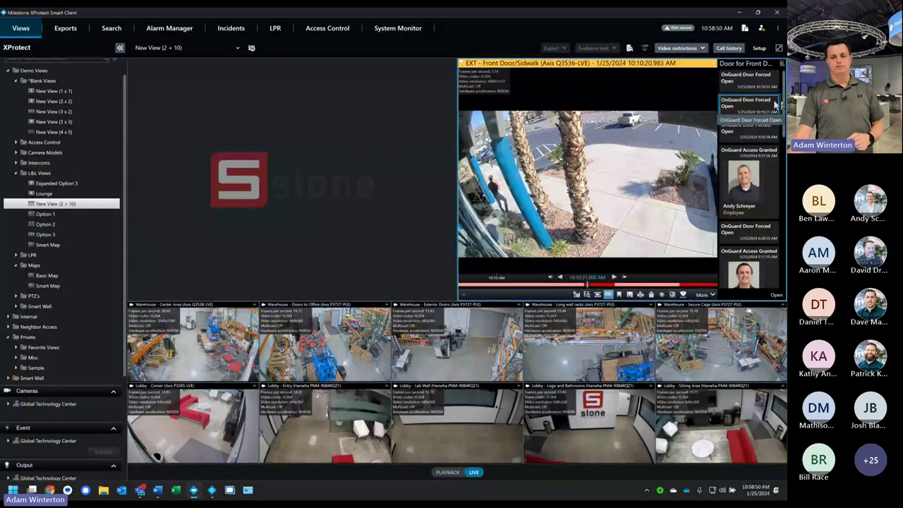
left_click(766, 166)
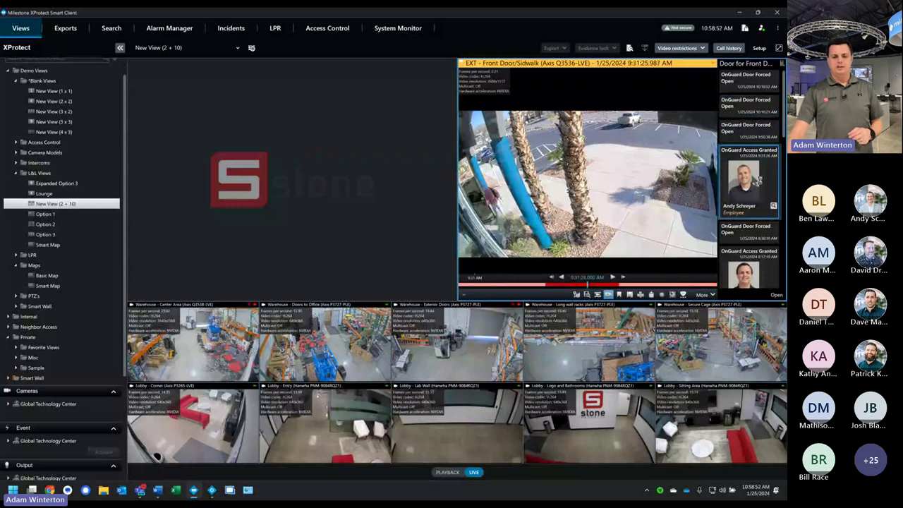
left_click(760, 258)
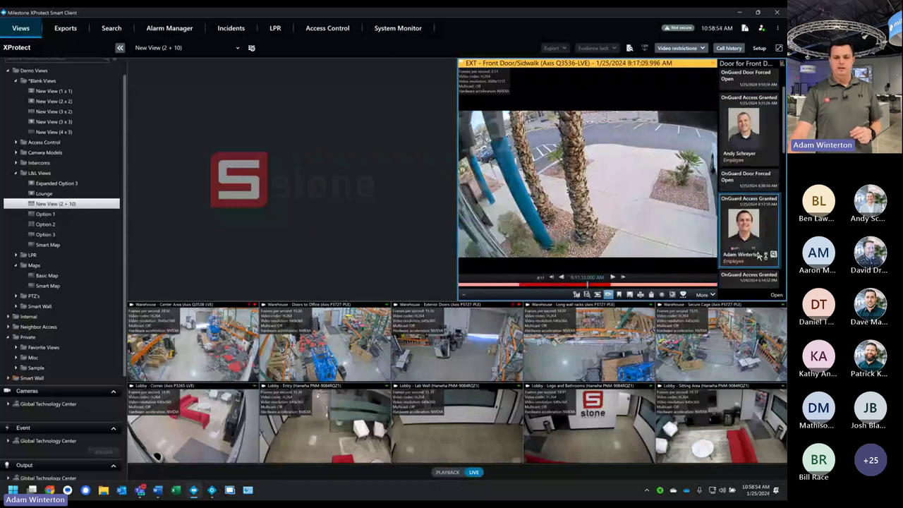
left_click(582, 285)
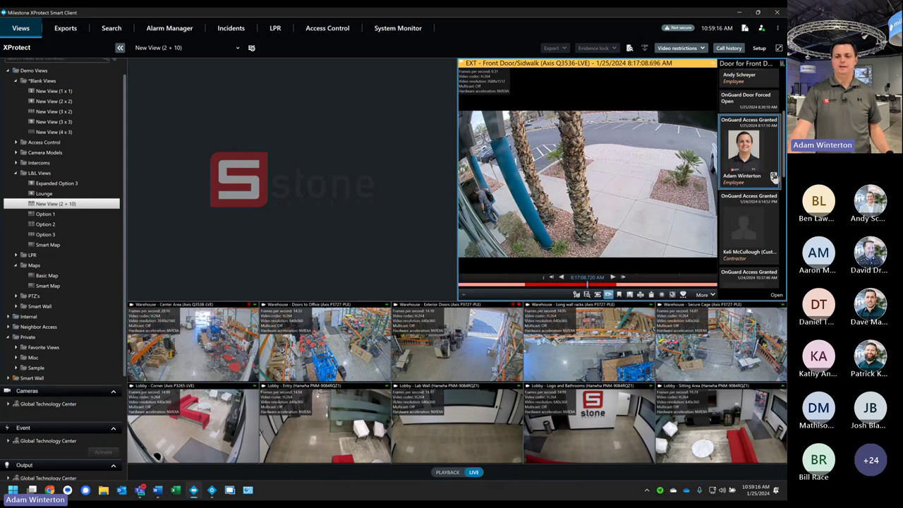
left_click(772, 176)
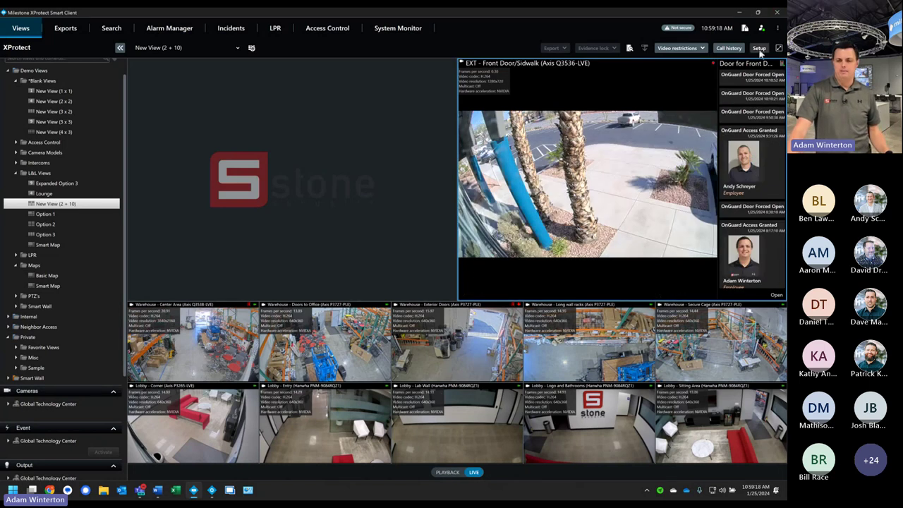
left_click(759, 47)
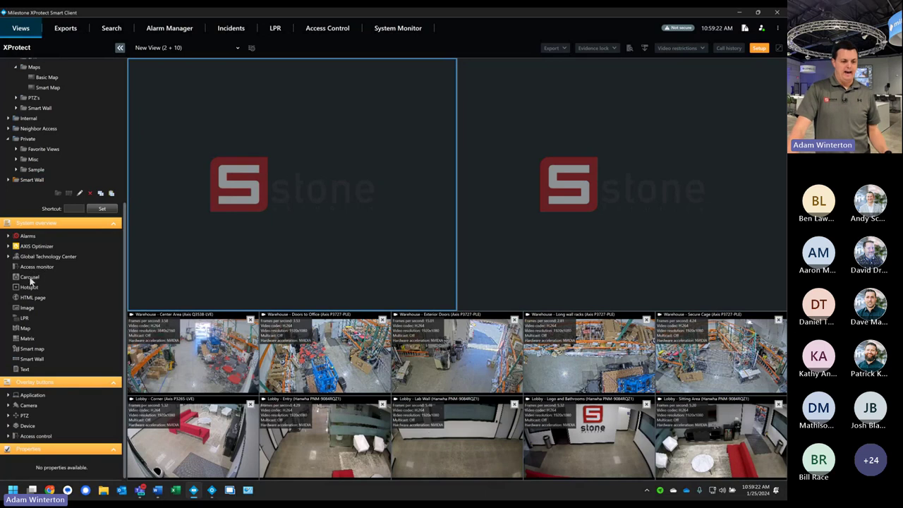
Step: Try placing the Alarm List and Alarm Preview in the two large tiles, and clear both tiles
double_click(15, 237)
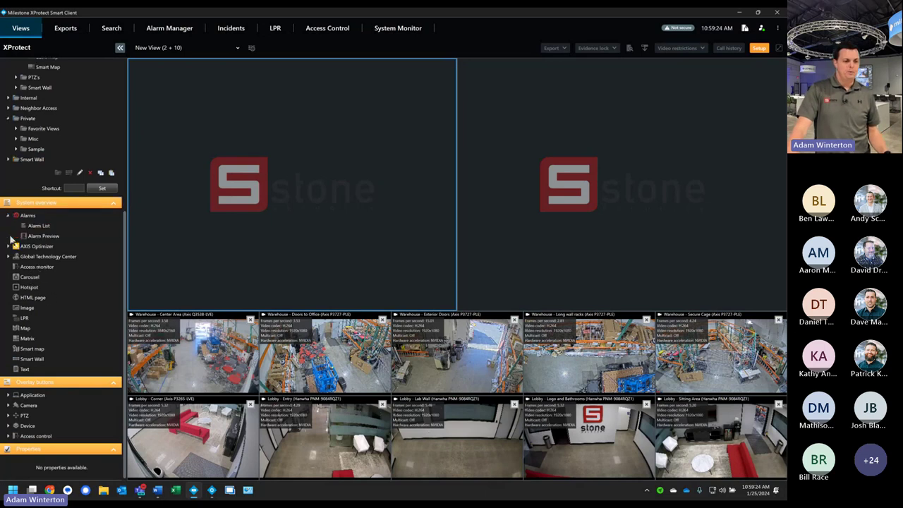
left_click(43, 225)
left_click_drag(46, 231, 632, 189)
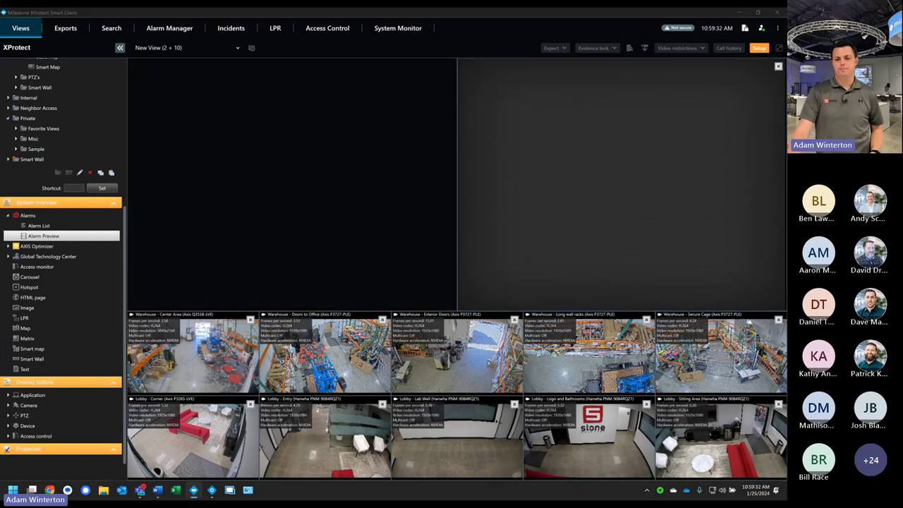
left_click(242, 221)
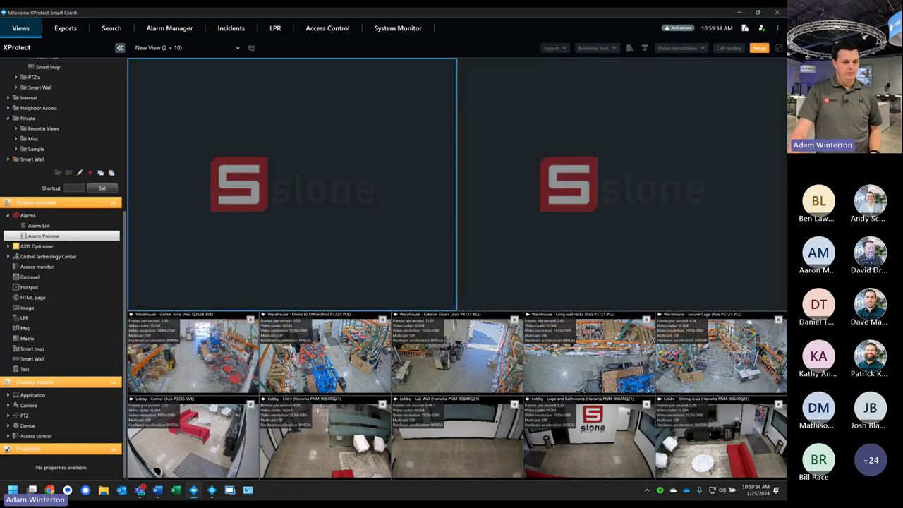
Step: Place a carousel in the first large tile and expand All cameras under Global Technology Center in its setup
left_click_drag(31, 276, 283, 199)
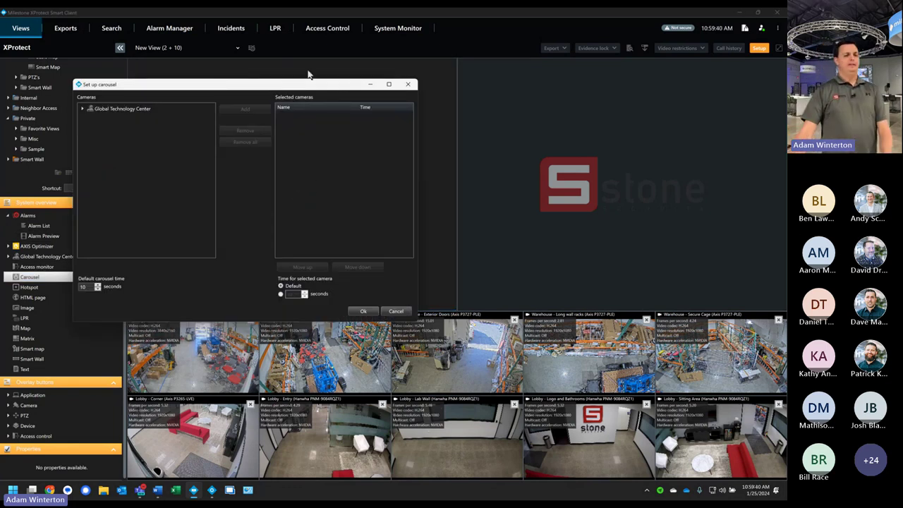
left_click(82, 108)
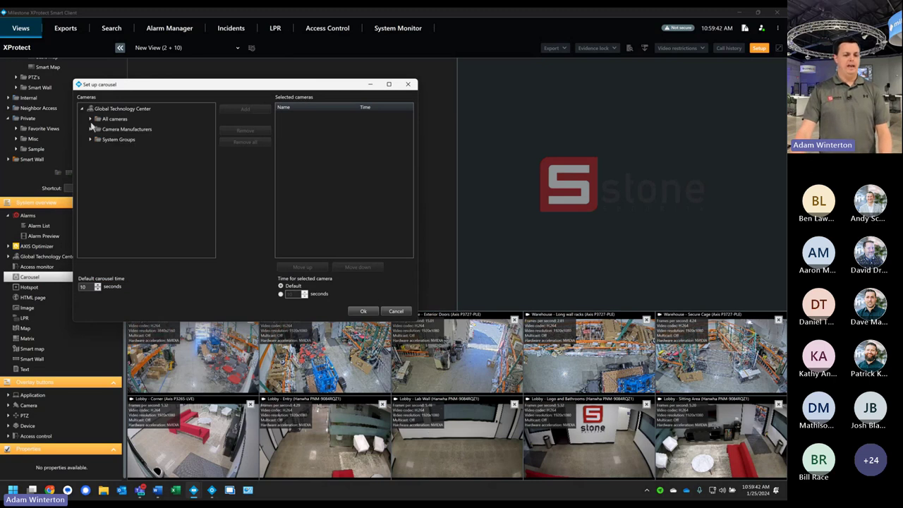
left_click(91, 120)
Step: Add the Conference Room - Overhead, EXT Front Door/Sidwalk, Main Parking North, Main Parking South, Rear Panorama and Rear PTZ cameras to the carousel
left_click(159, 131)
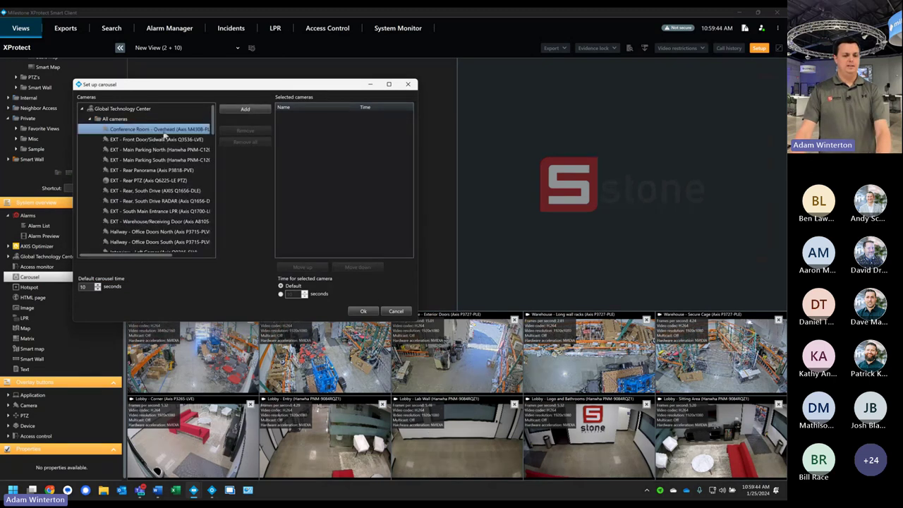
double_click(160, 132)
double_click(161, 140)
double_click(160, 150)
double_click(159, 160)
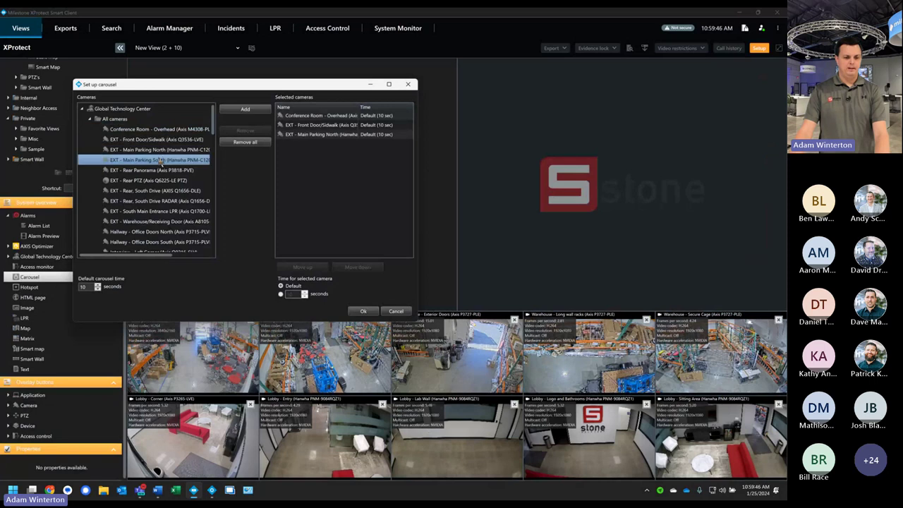
left_click(159, 170)
double_click(159, 170)
double_click(159, 181)
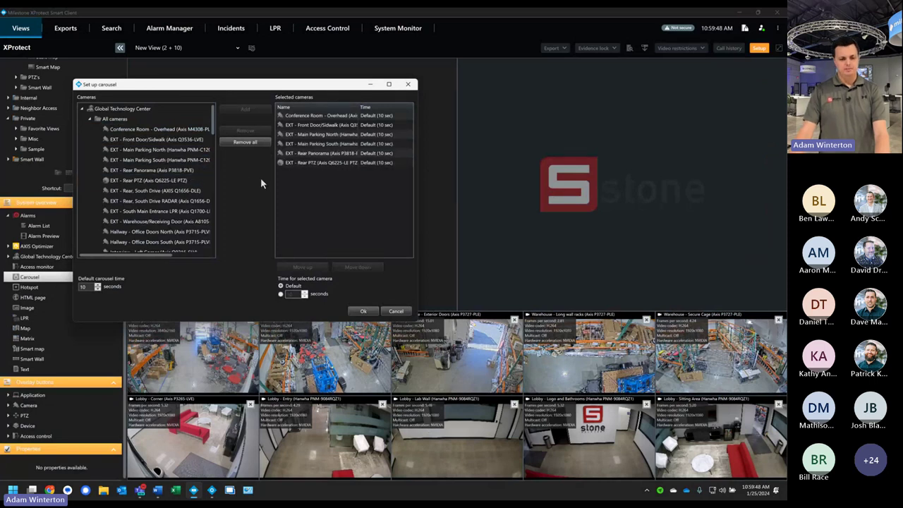
Step: Set the default carousel time to 4 seconds
left_click(98, 289)
left_click(98, 289)
left_click(98, 289)
left_click(97, 289)
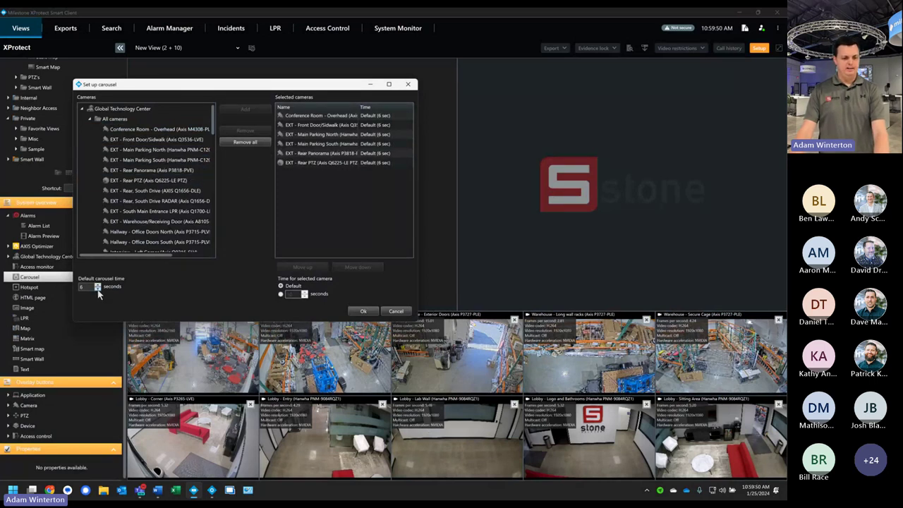
left_click(97, 290)
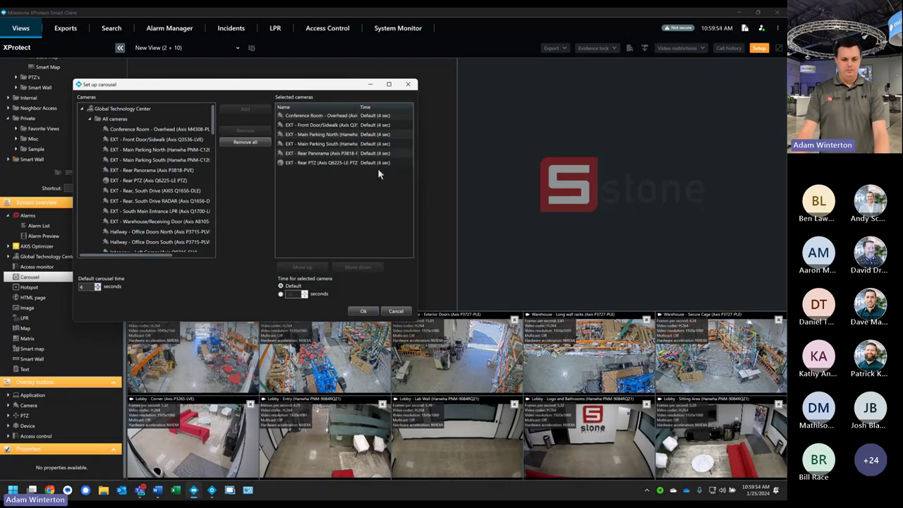
Step: Give the EXT Front Door/Sidwalk camera its own carousel time instead of the default, and accept the carousel setup
left_click(379, 125)
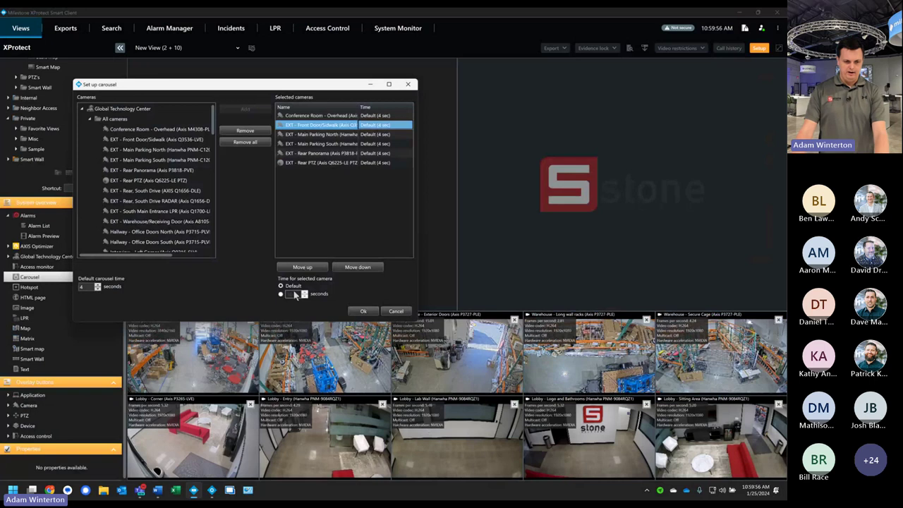
left_click(280, 295)
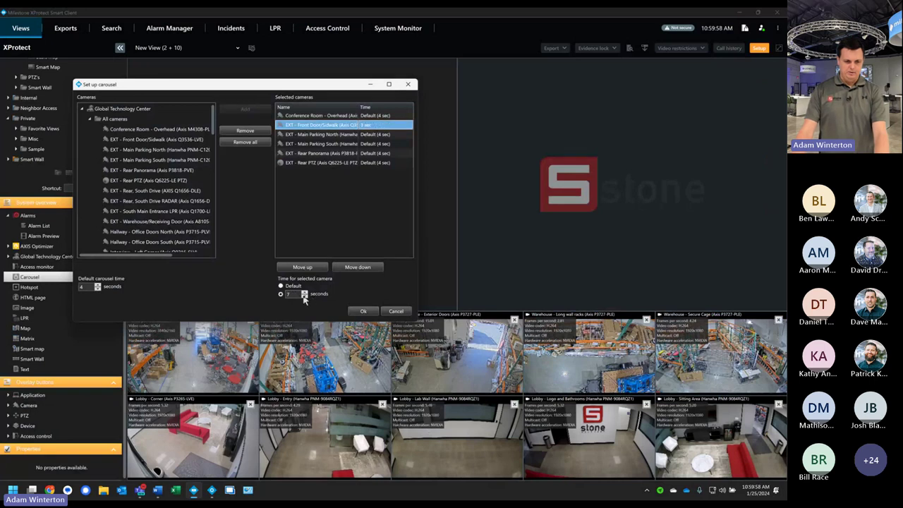
left_click(303, 293)
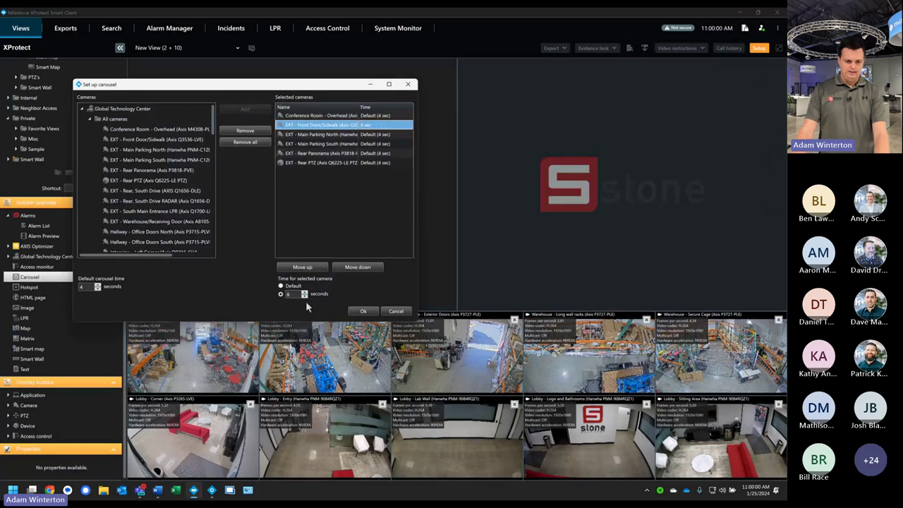
left_click(361, 311)
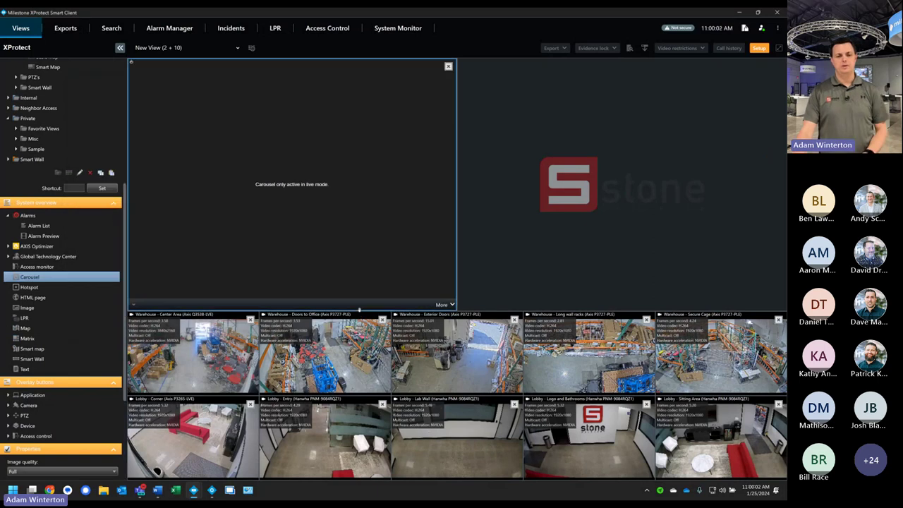
Step: Leave setup and preview the carousel in live mode, pausing it and stepping back a camera, and check the view in playback
left_click(599, 137)
left_click(759, 47)
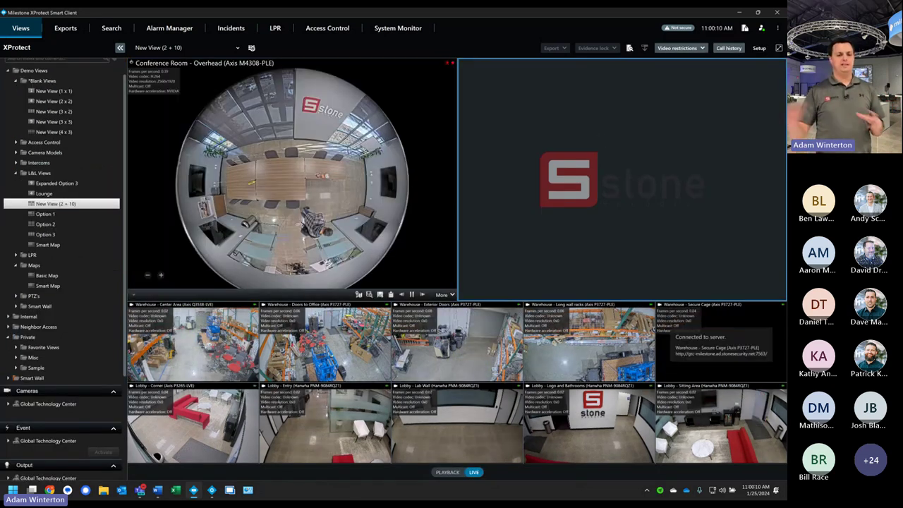
left_click(422, 118)
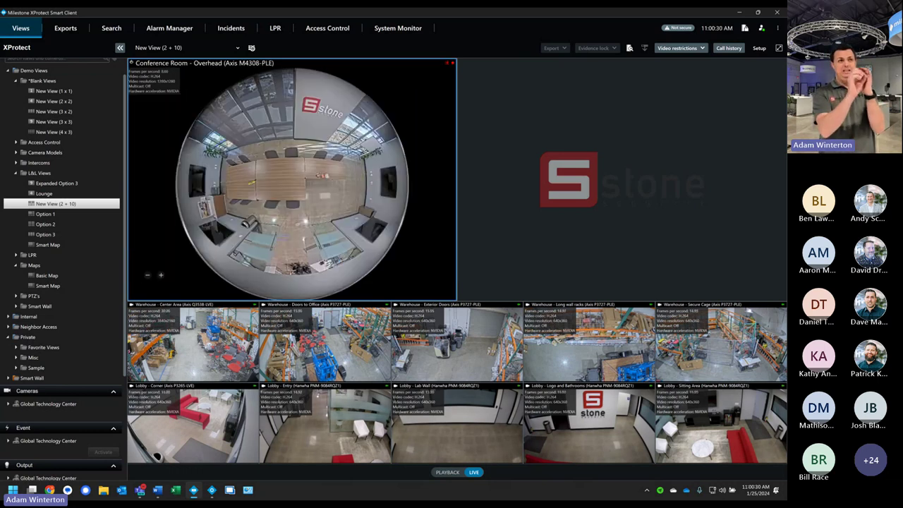
left_click(539, 150)
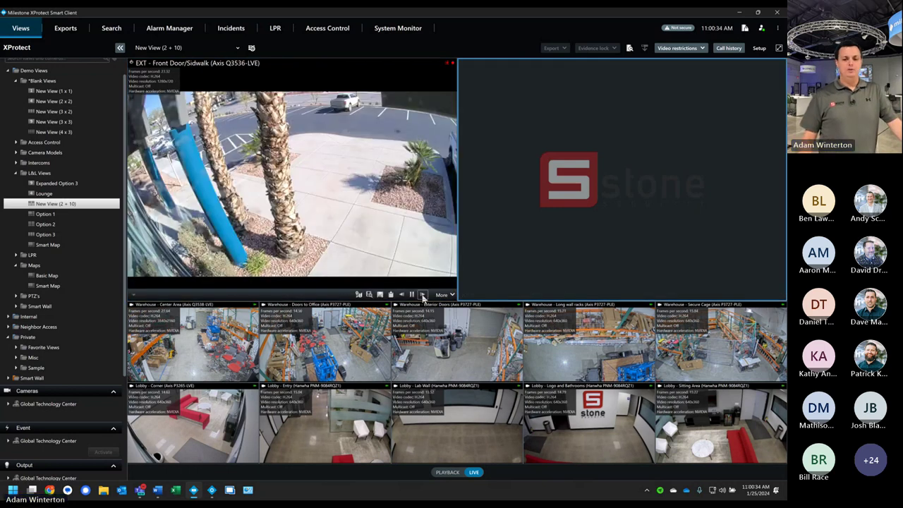
left_click(411, 294)
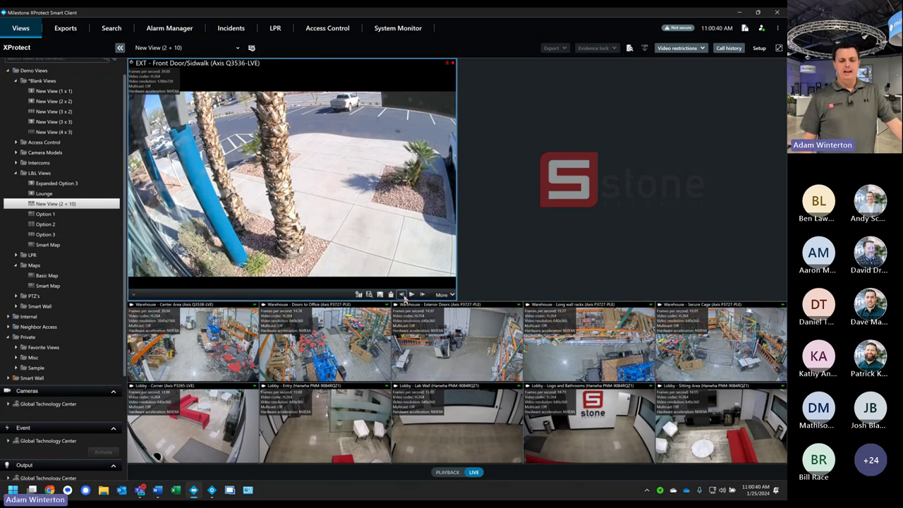
left_click(402, 295)
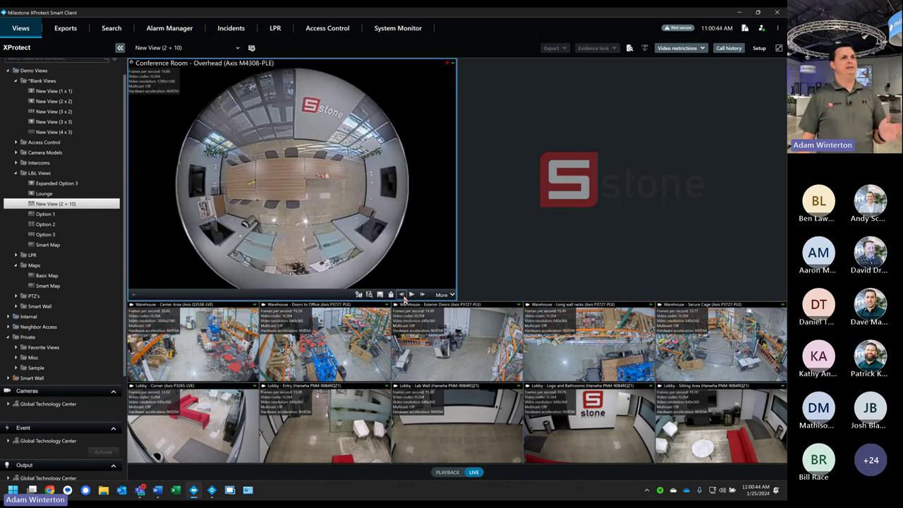
left_click(403, 294)
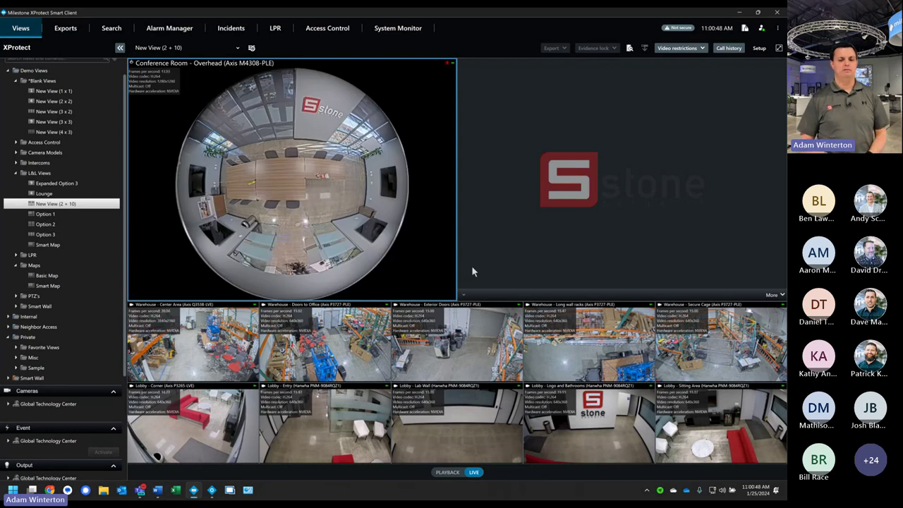
left_click(512, 242)
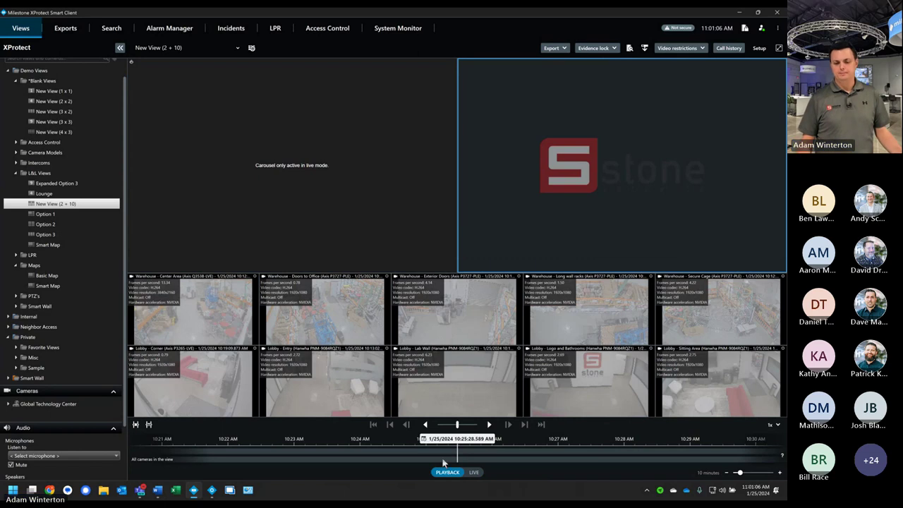
left_click(474, 472)
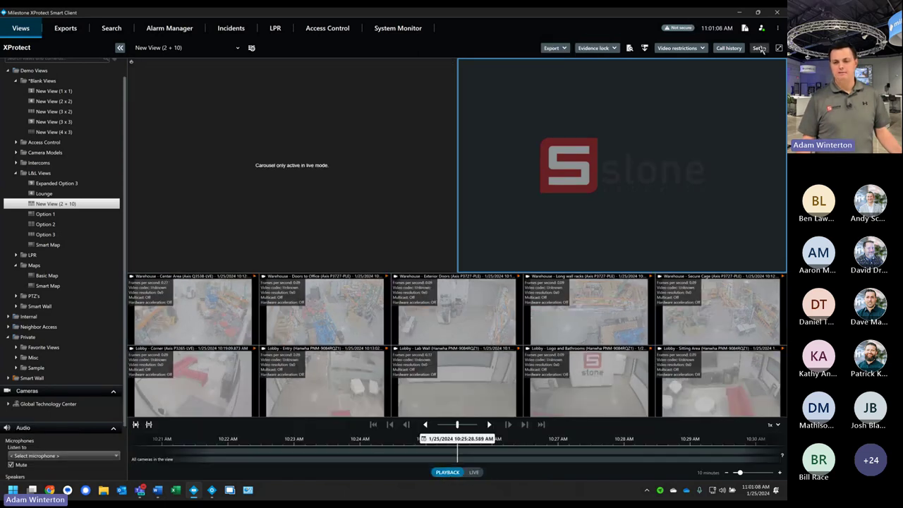
Step: Reopen setup and replace the carousel in the first large tile with a hotspot
left_click(759, 47)
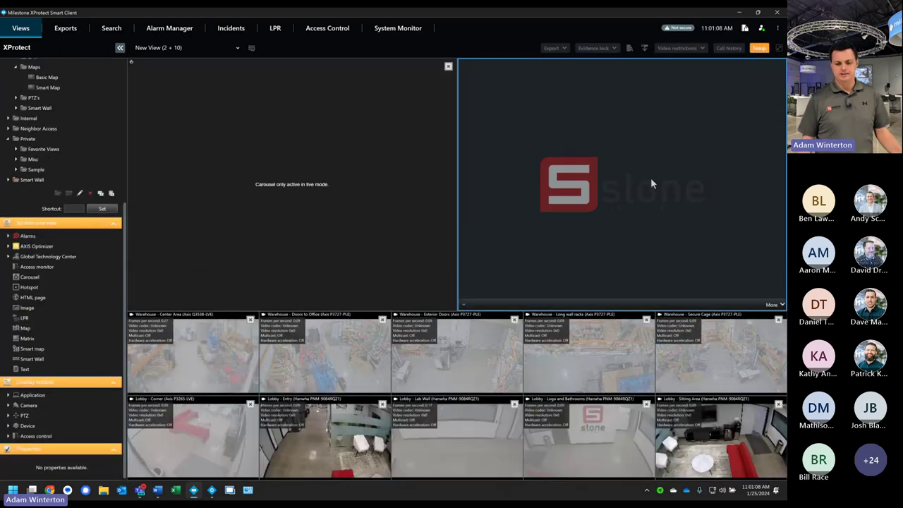
left_click(448, 66)
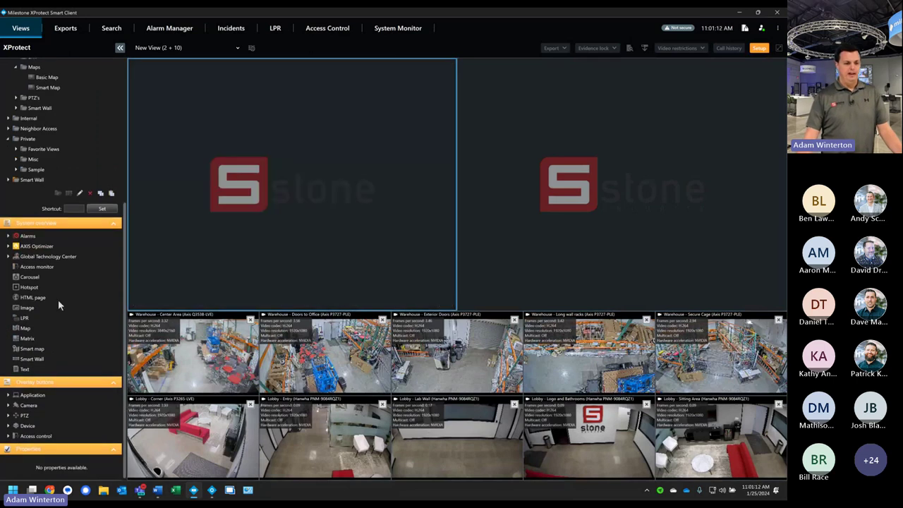
left_click_drag(31, 290, 277, 211)
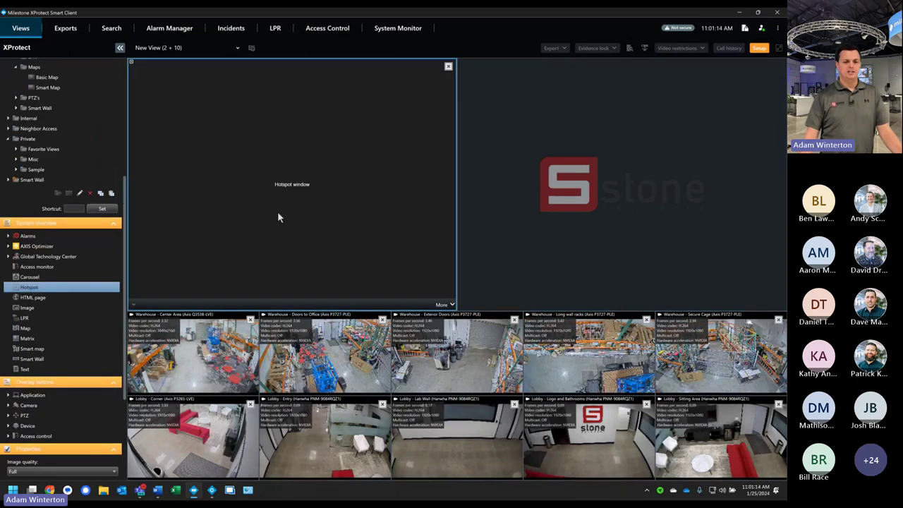
left_click(466, 194)
left_click_drag(29, 297, 520, 215)
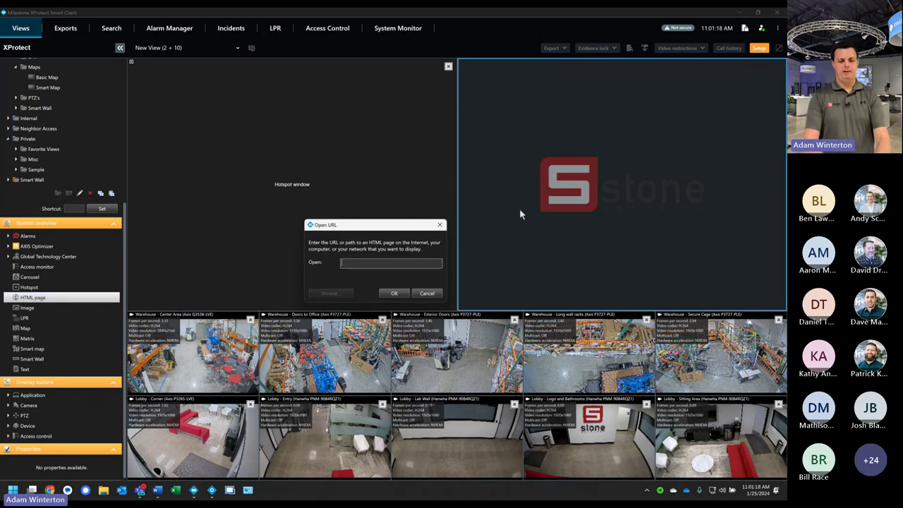
type("http")
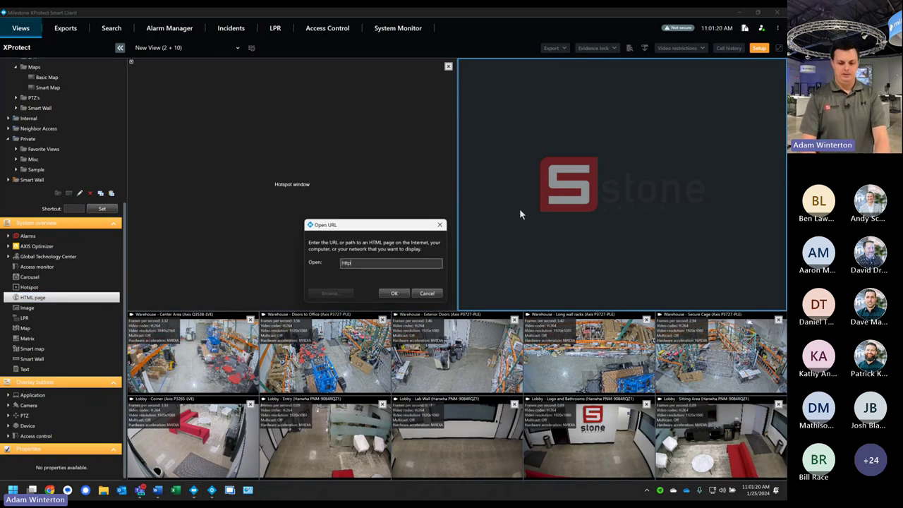
type("s://ston")
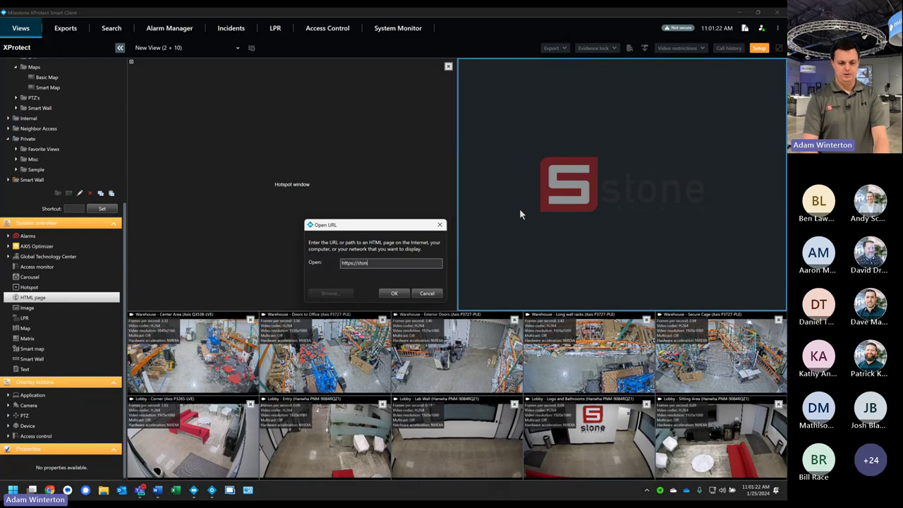
type("esecurity.net")
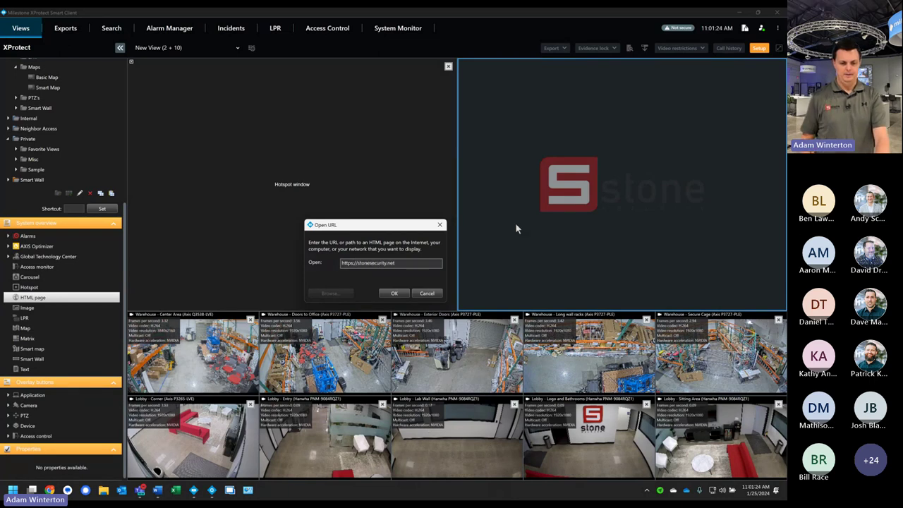
left_click(394, 293)
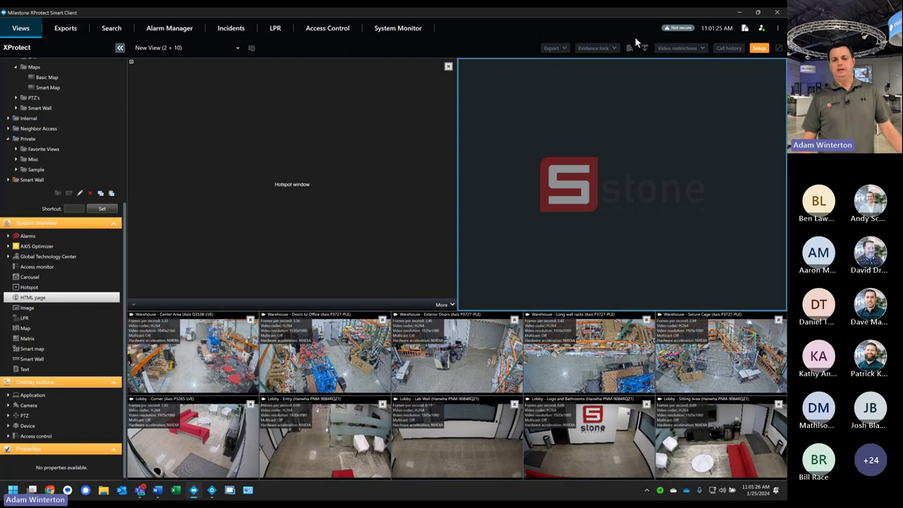
Step: Leave setup, switch to live, and show the Warehouse Center Area, Doors to Office, Lobby Logo and Bathrooms, and Warehouse Exterior Doors cameras in the hotspot
left_click(755, 49)
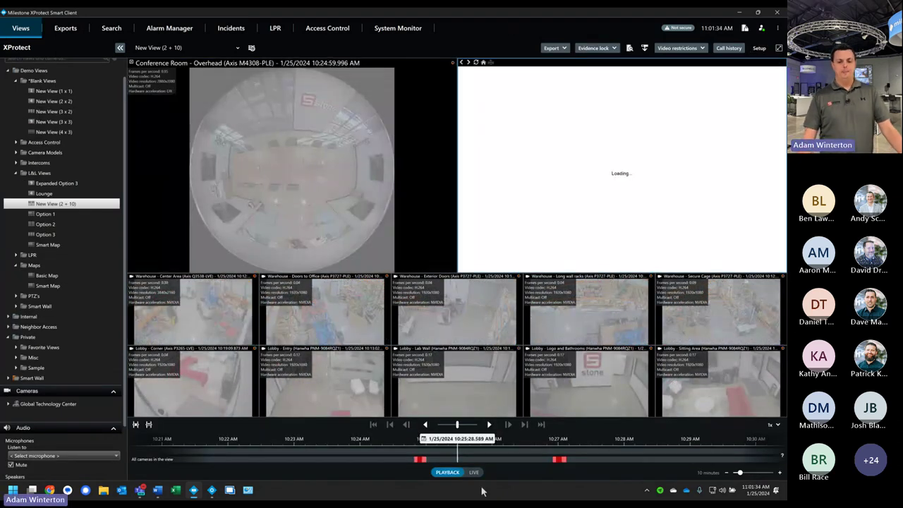
left_click(474, 472)
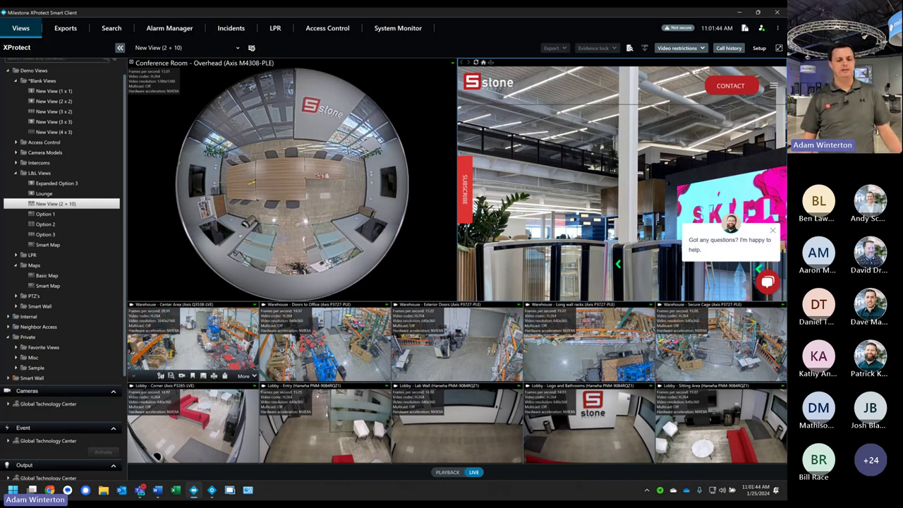
left_click(209, 330)
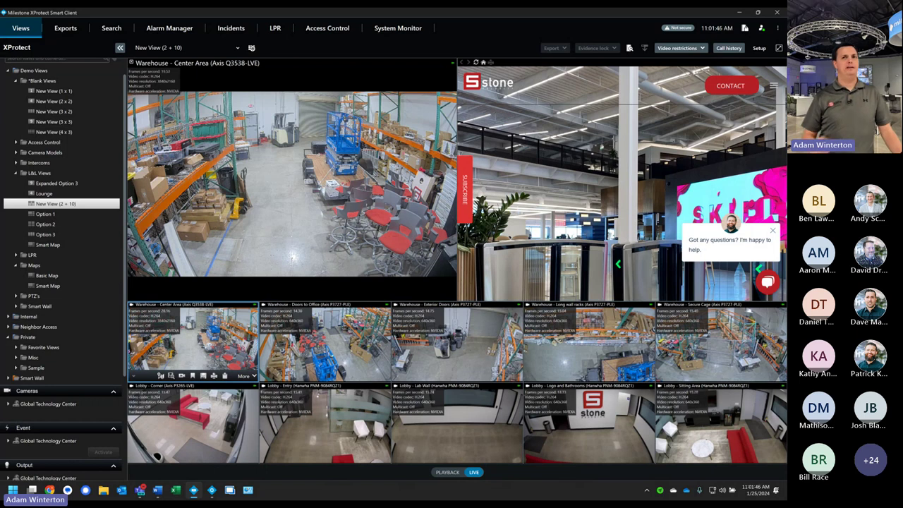
left_click(324, 339)
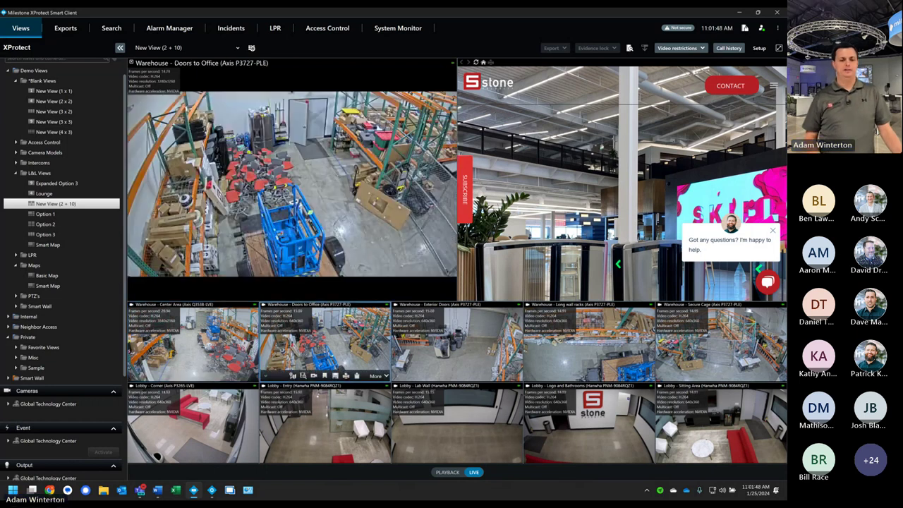
left_click(579, 417)
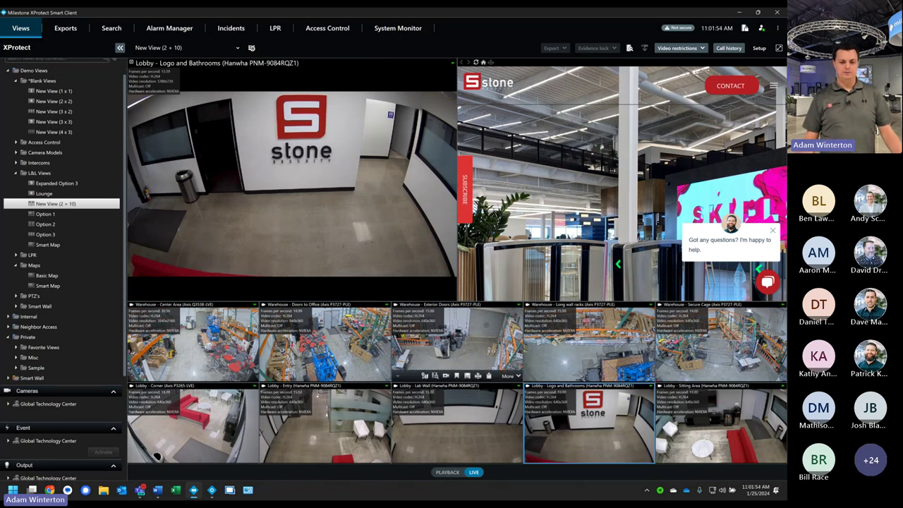
left_click(457, 342)
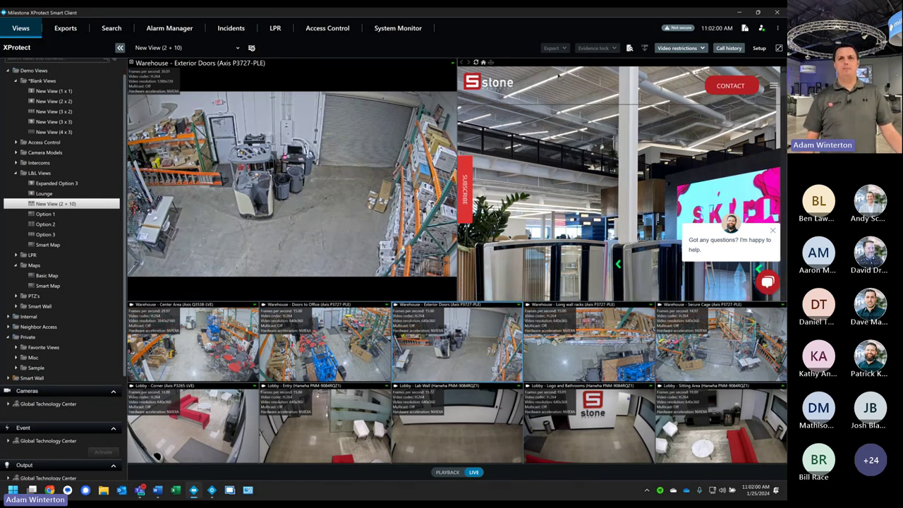
Step: Enlarge the web page tile, browse down through the site, and restore the tile to its normal size
double_click(500, 119)
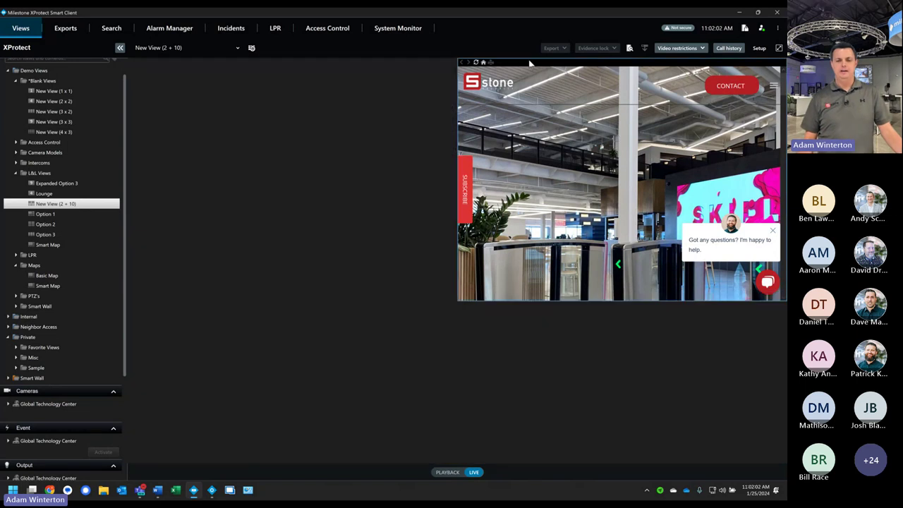
scroll(501, 118, "down", 10)
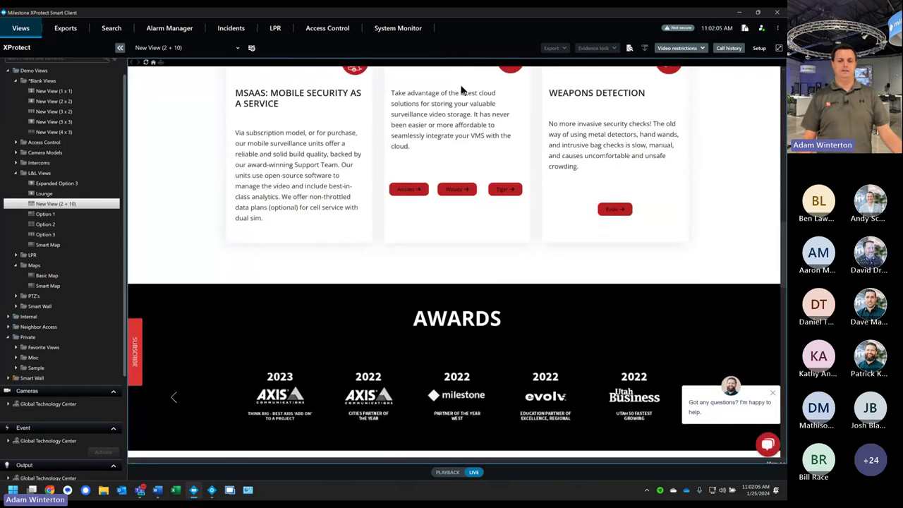
double_click(464, 62)
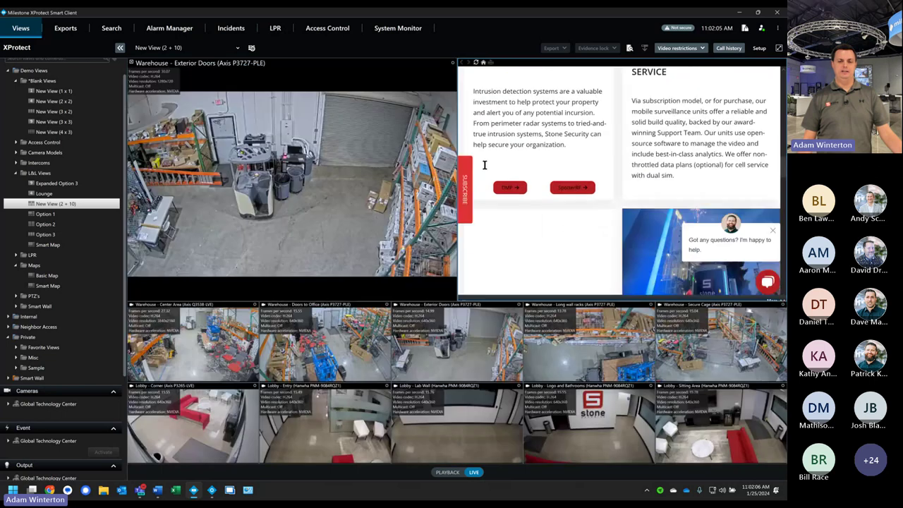
scroll(661, 185, "up", 5)
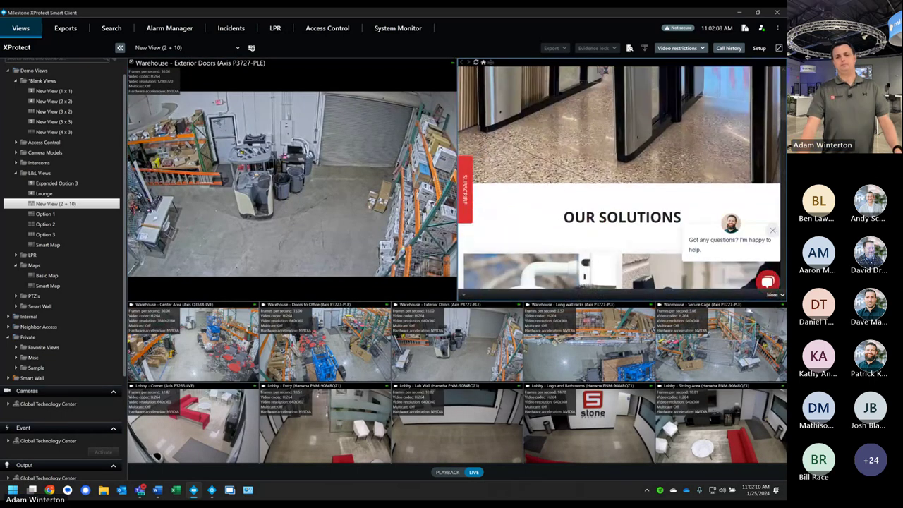
Step: Reopen setup and clear the hotspot and the web page from the two large tiles
left_click(759, 49)
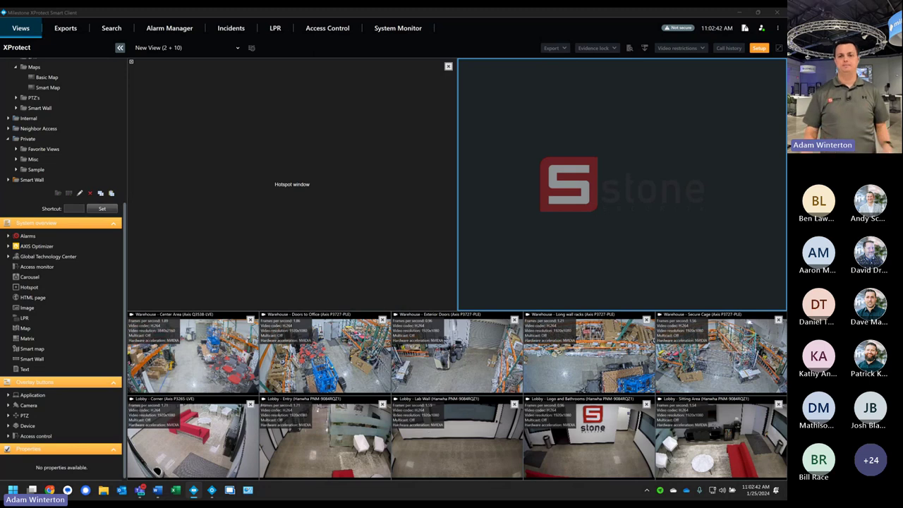
left_click(422, 144)
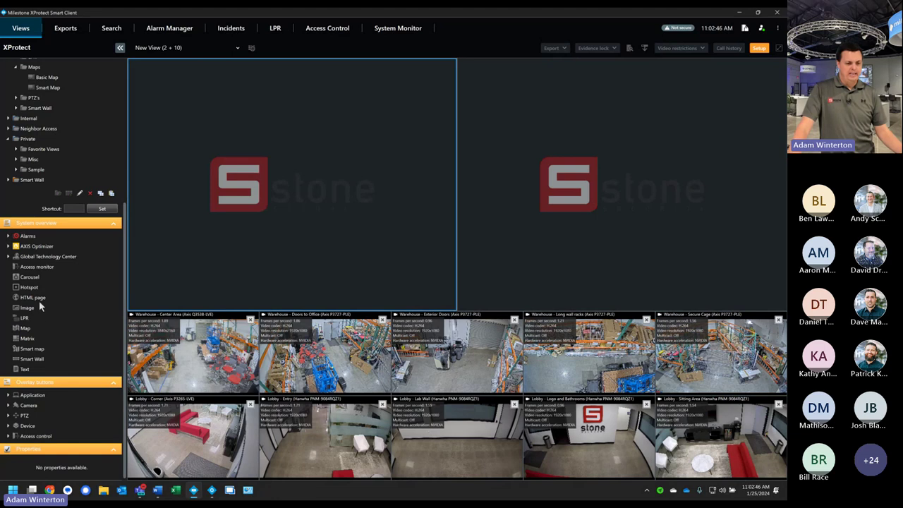
left_click_drag(28, 307, 234, 241)
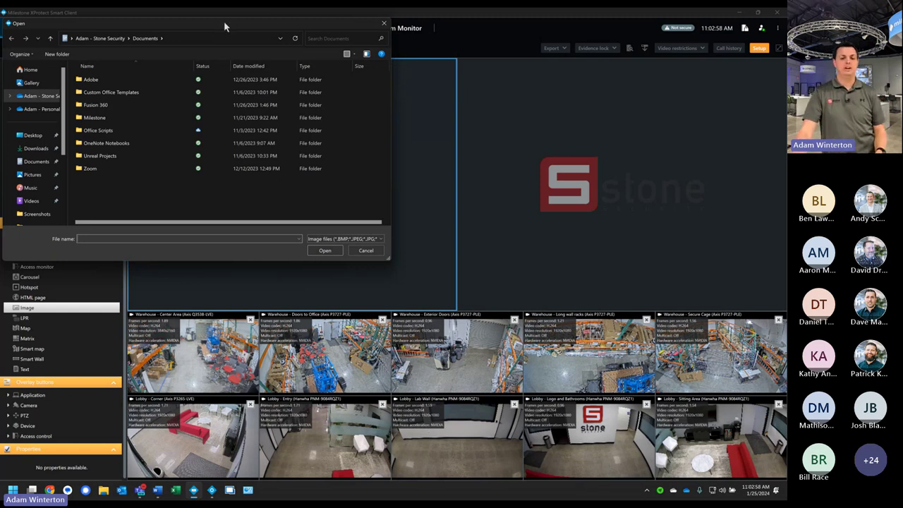
left_click_drag(224, 21, 274, 54)
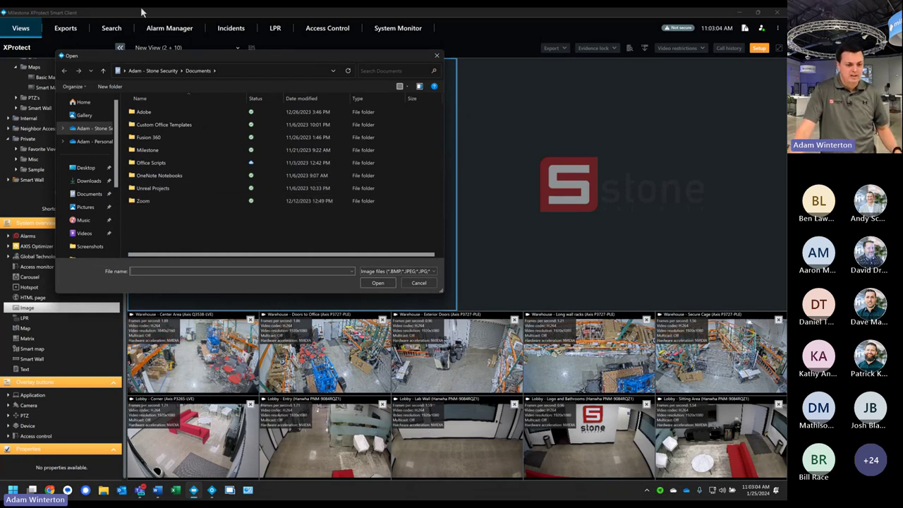
left_click(433, 284)
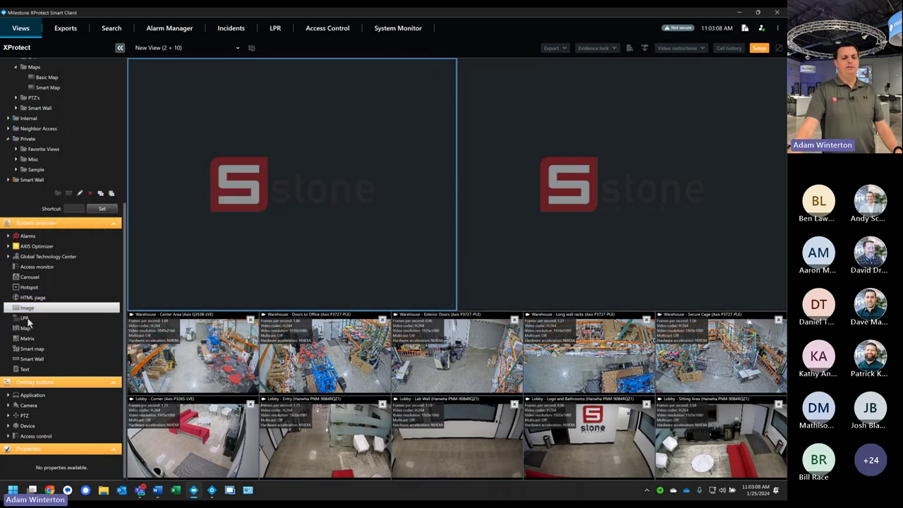
Step: Place an LPR item in the first large tile using the Showroom - LPR (Axis Q1700-LE) camera
left_click_drag(25, 318, 253, 246)
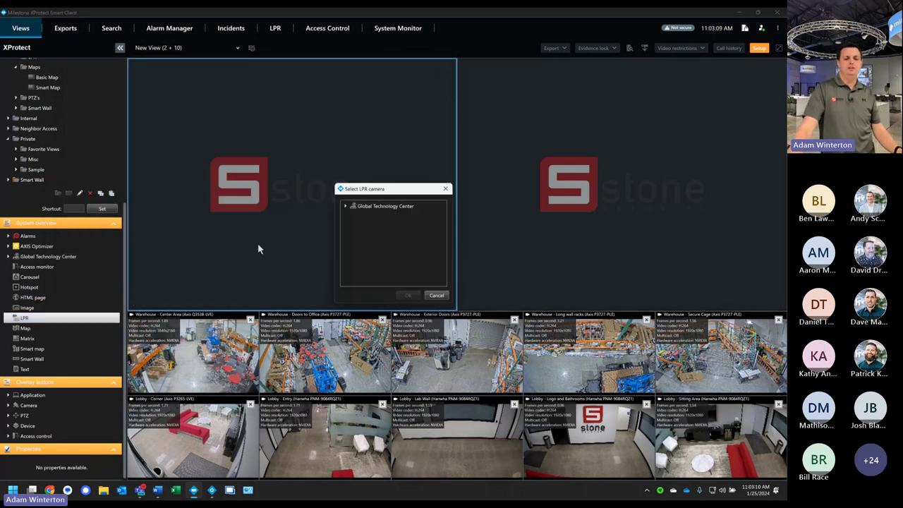
double_click(358, 206)
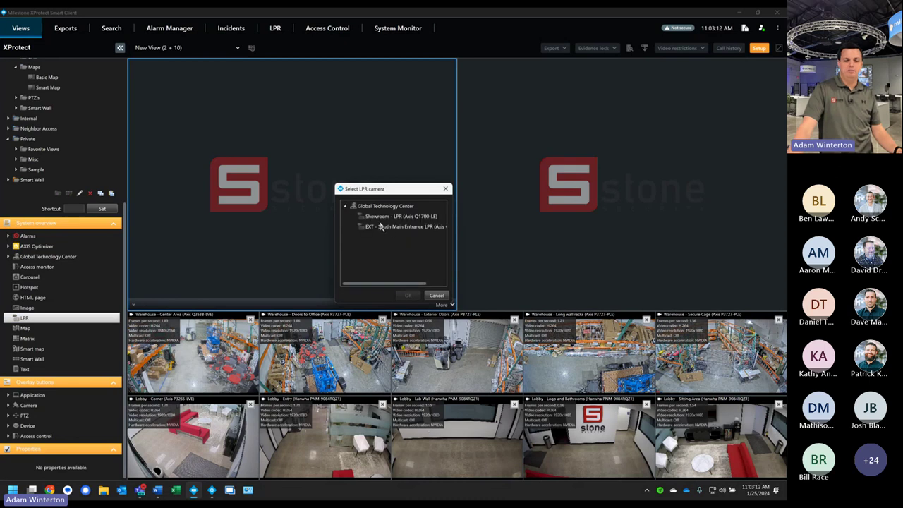
left_click(399, 219)
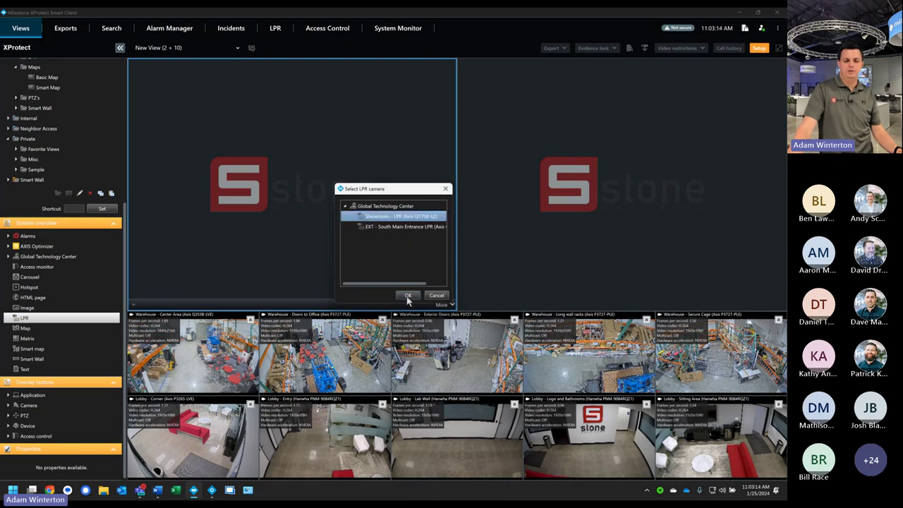
left_click(407, 295)
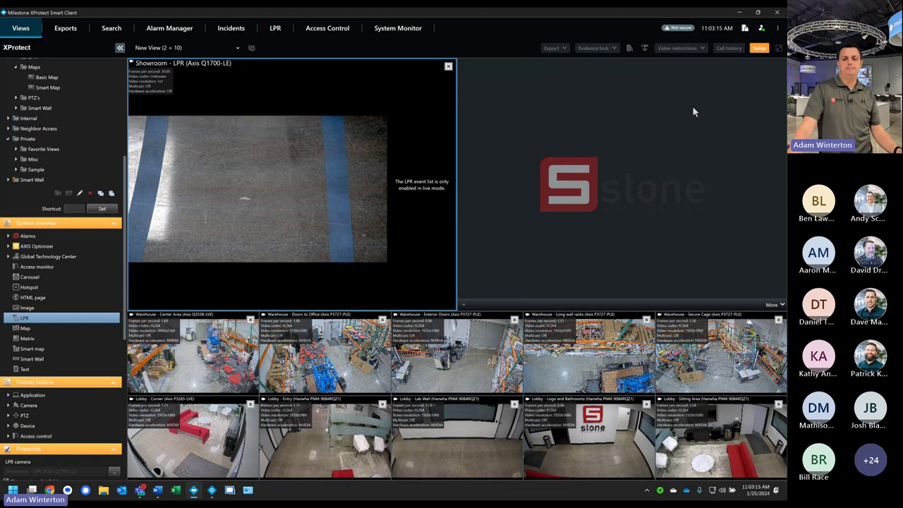
Step: Preview the license plate recognition tile in live mode, and reopen setup to clear it from the view
left_click(756, 48)
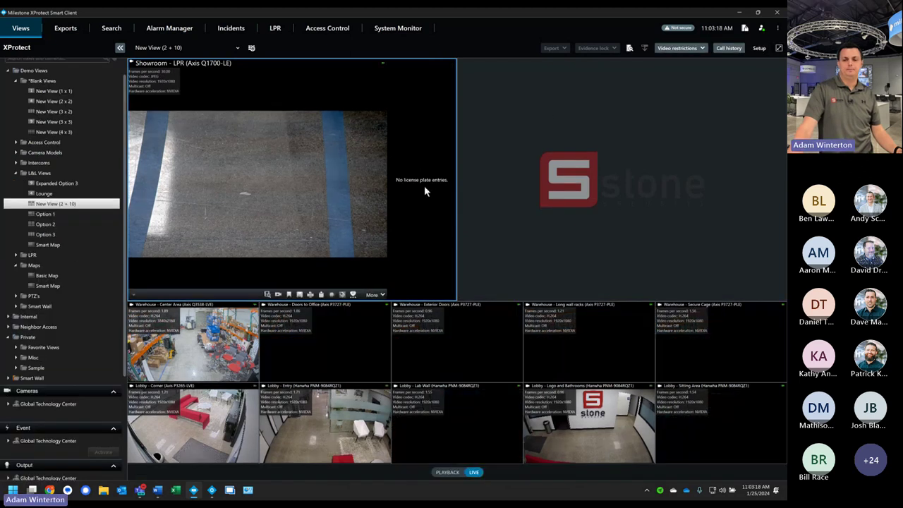
left_click(758, 48)
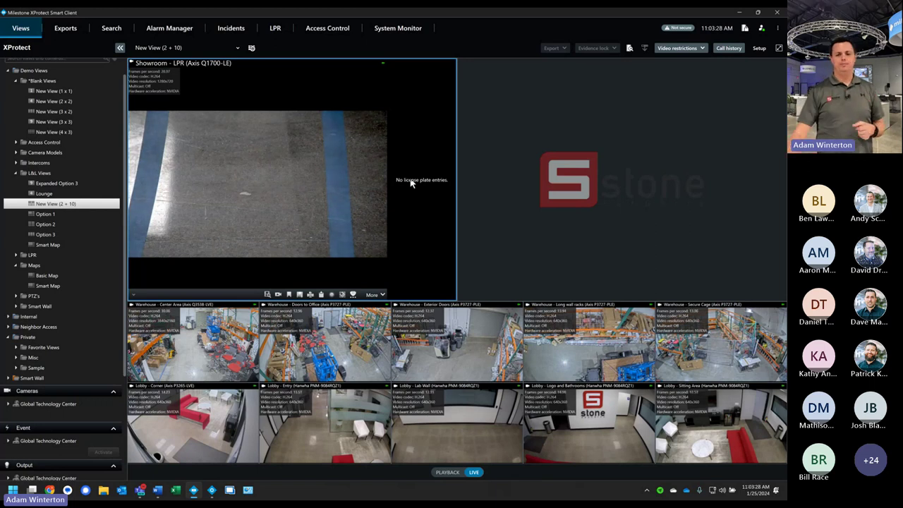
left_click(759, 48)
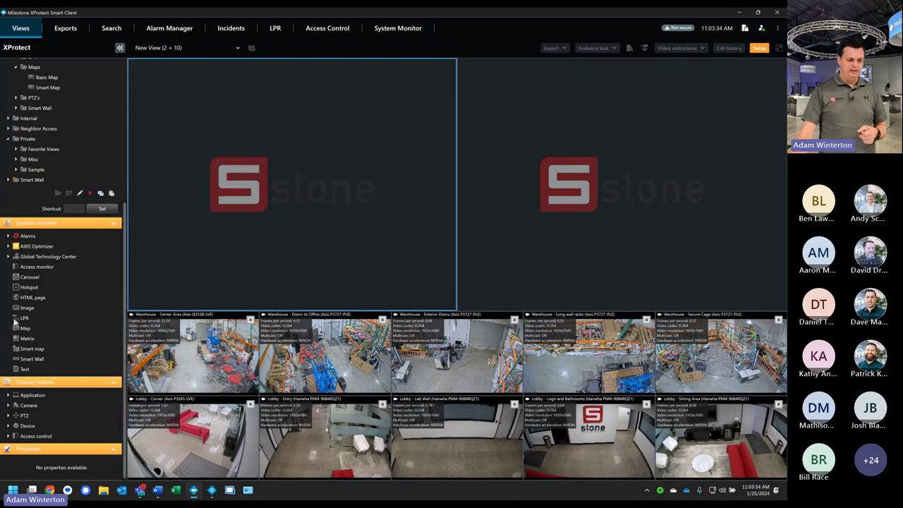
Step: Place the existing map GTC-SAT in the first large tile and a smart map in the second large tile
left_click_drag(25, 328, 343, 167)
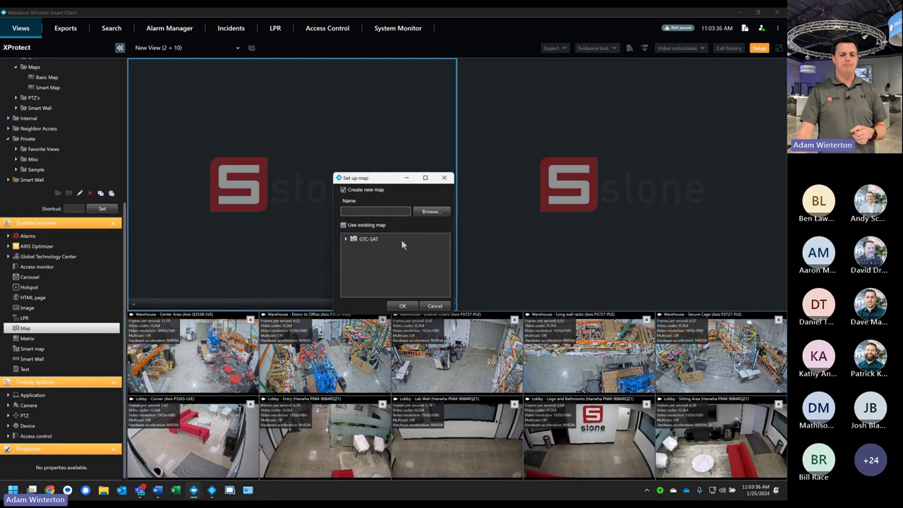
left_click(344, 225)
left_click(368, 238)
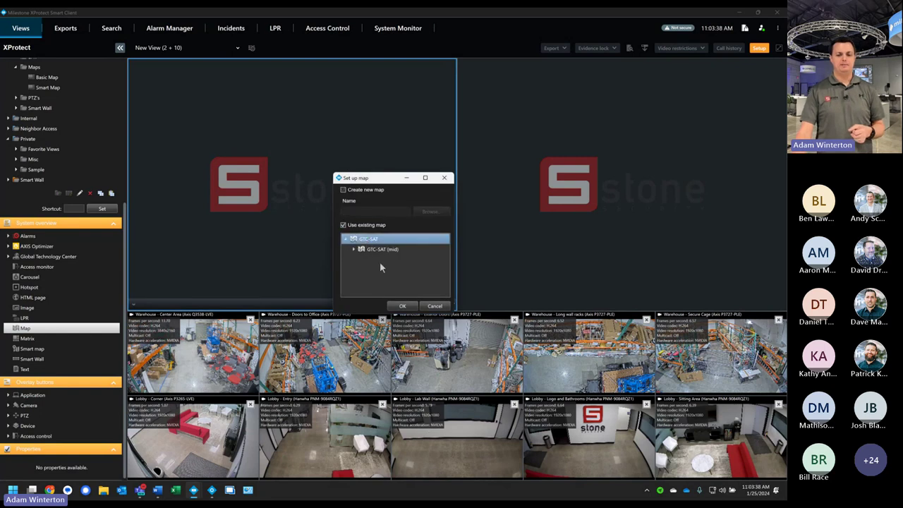
left_click(402, 305)
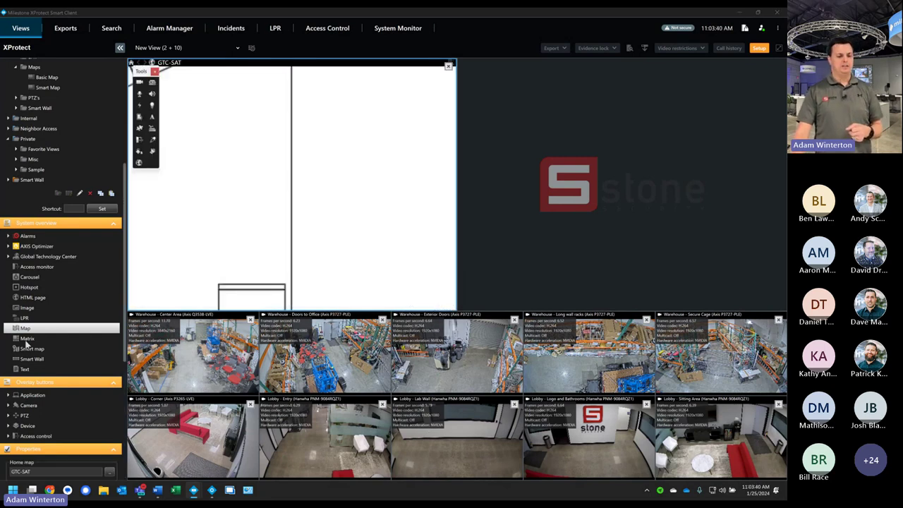
left_click_drag(32, 348, 541, 229)
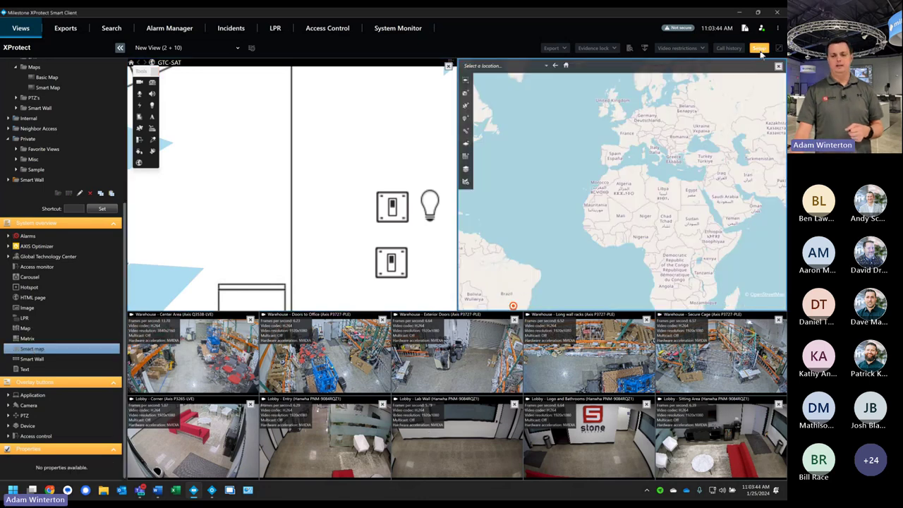
Step: Leave setup and show the Stone - GTC location on the smart map
left_click(759, 49)
left_click(504, 65)
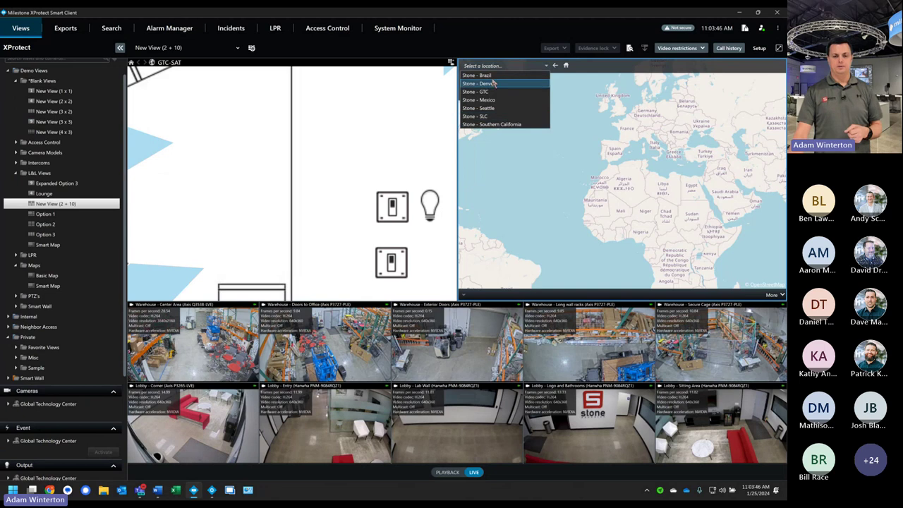
left_click(522, 80)
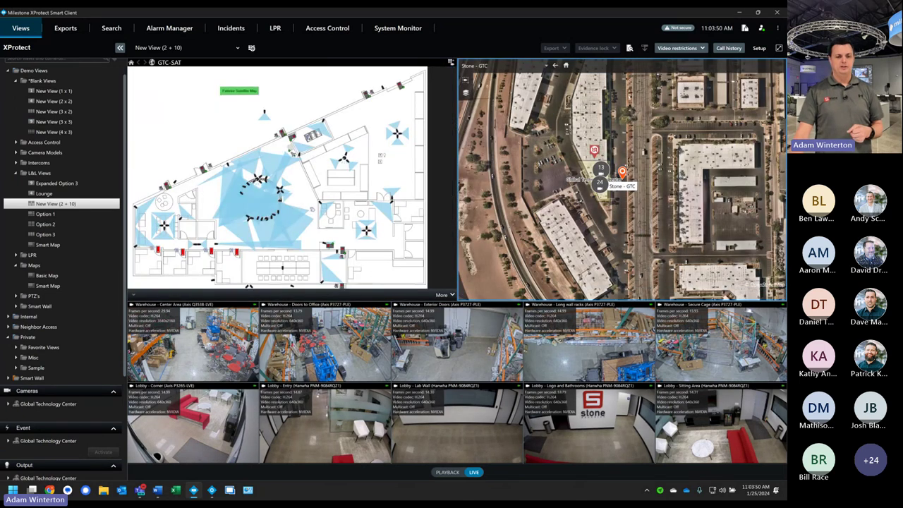
Step: Follow the satellite map link on the GTC-SAT floor plan and show the whole building on the linked map
left_click(243, 91)
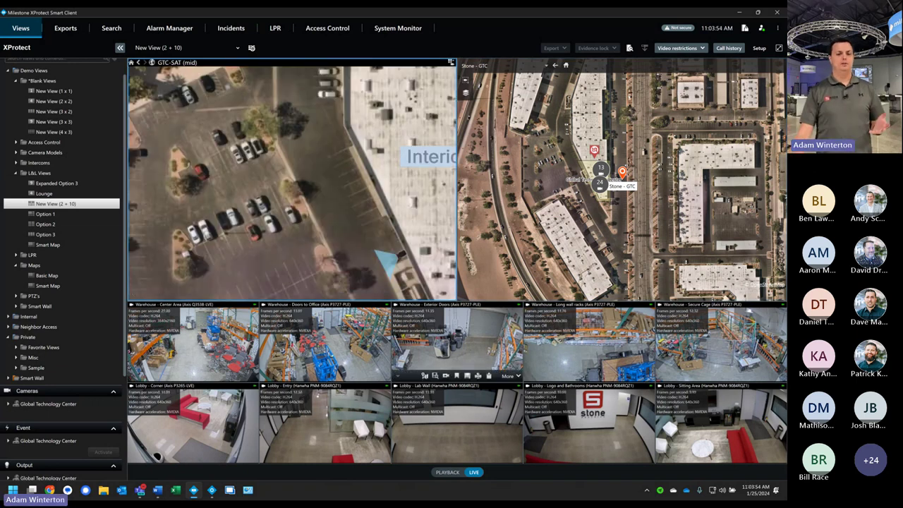
scroll(297, 182, "down", 3)
scroll(299, 180, "down", 1)
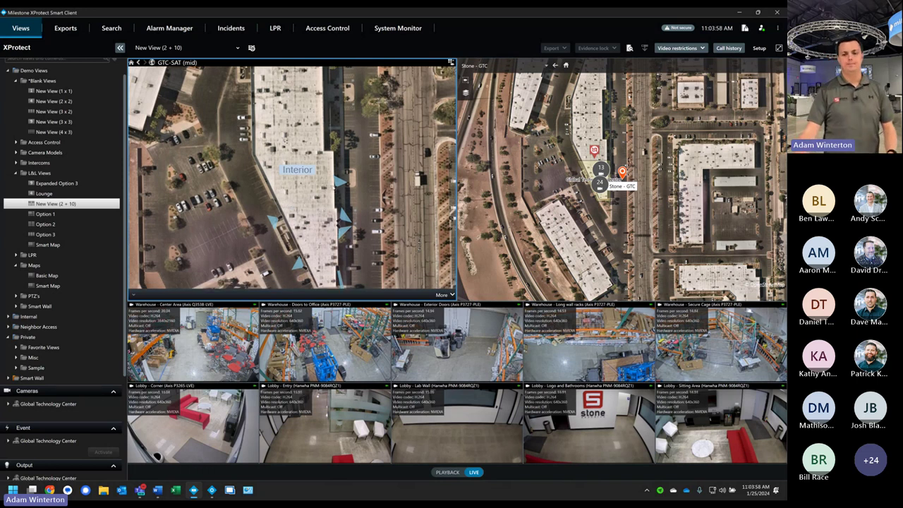
Step: Reopen setup and try to place a Matrix item in the tile holding the GTC-SAT map
left_click(759, 47)
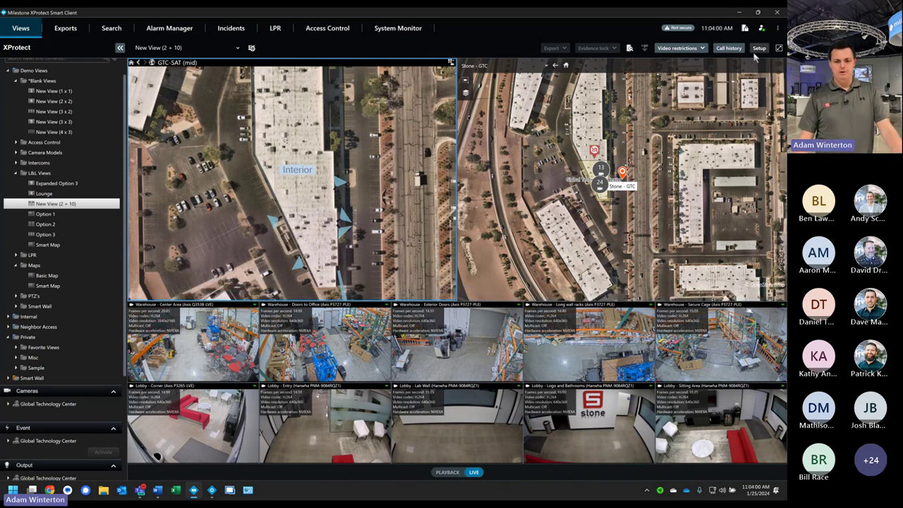
scroll(60, 385, "down", 2)
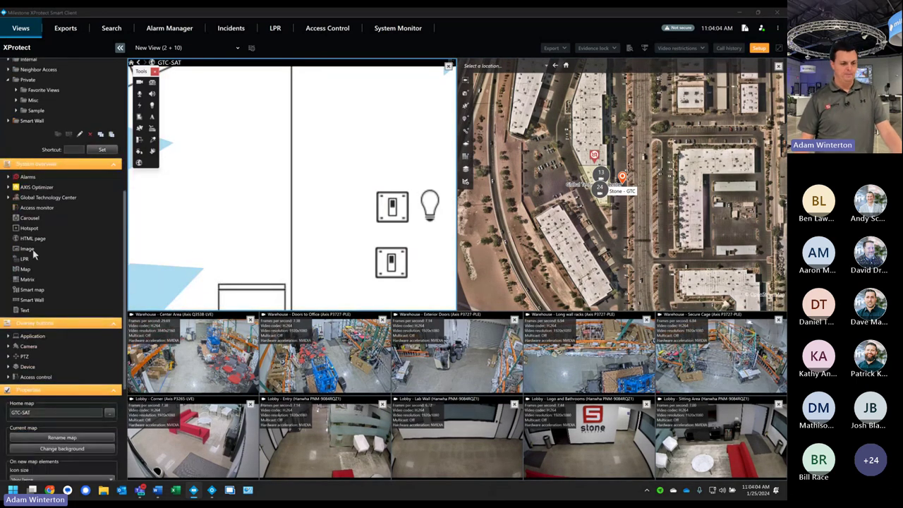
left_click(28, 281)
left_click_drag(28, 281, 226, 214)
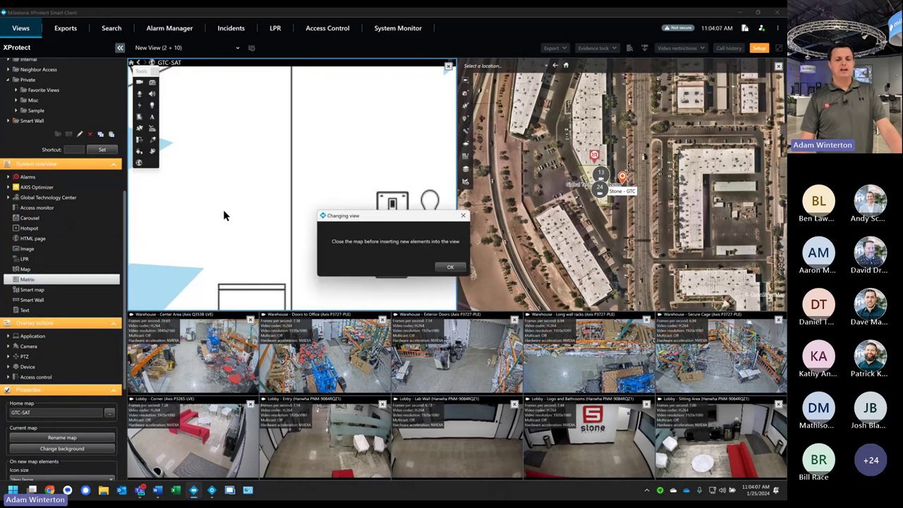
left_click(445, 266)
Step: Clear the map and smart map from the two large tiles and place a Matrix item in the first one
left_click(448, 65)
left_click(778, 65)
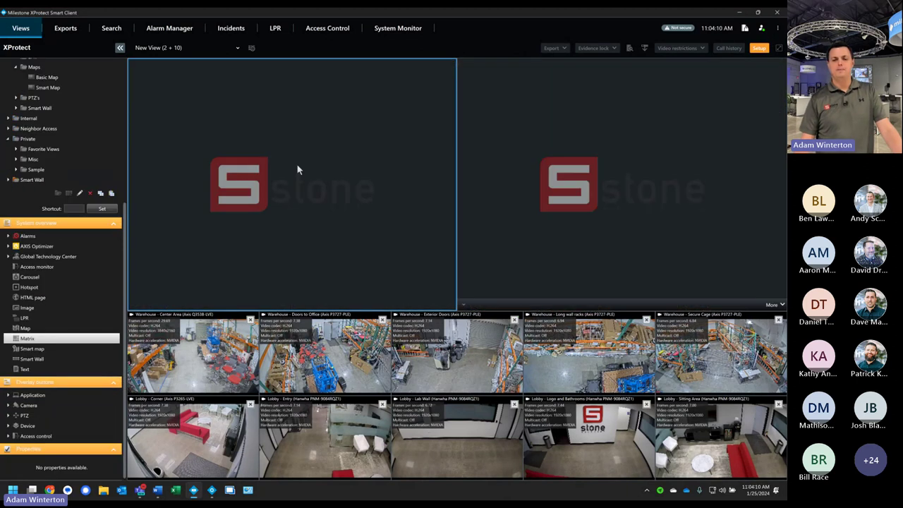
left_click_drag(25, 340, 173, 248)
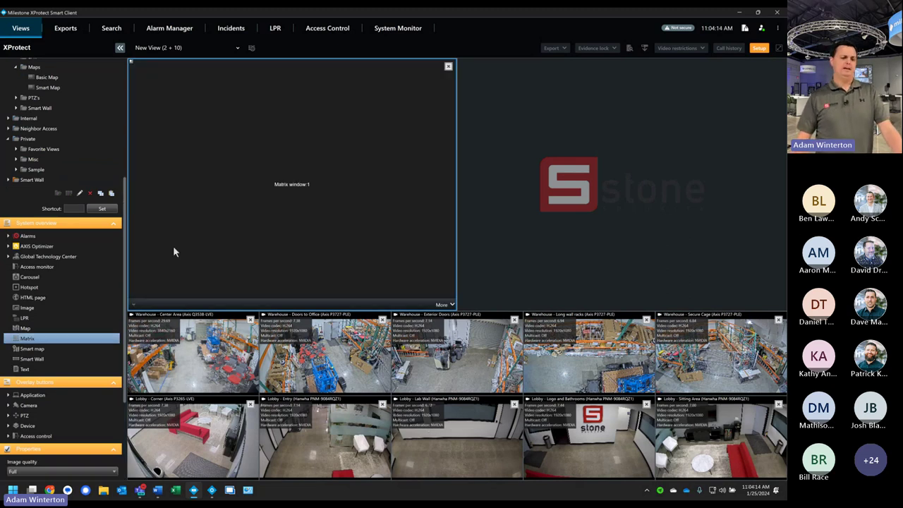
left_click(445, 78)
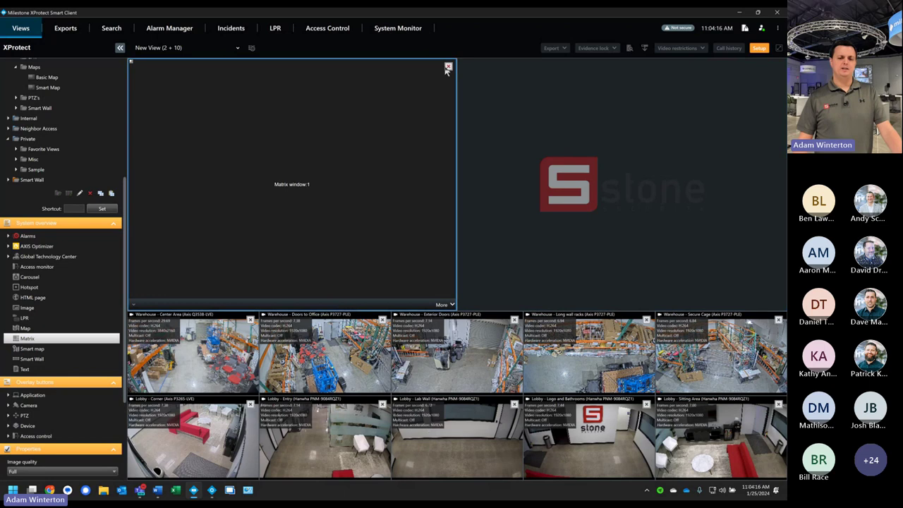
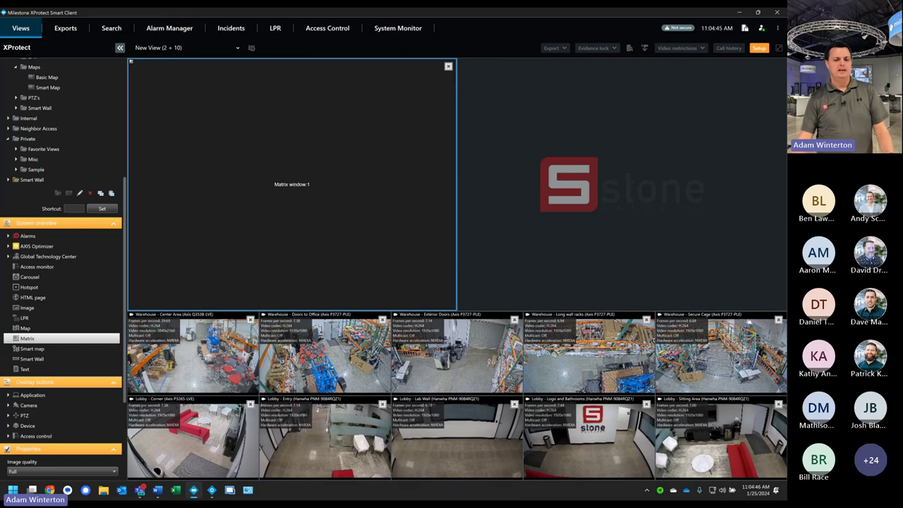
Step: Clear the Matrix item from the first large tile
left_click(479, 99)
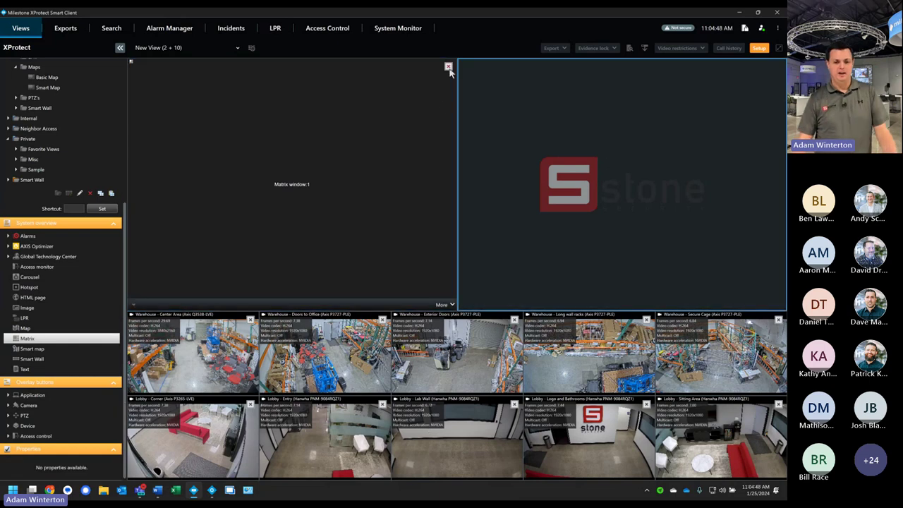
left_click(448, 67)
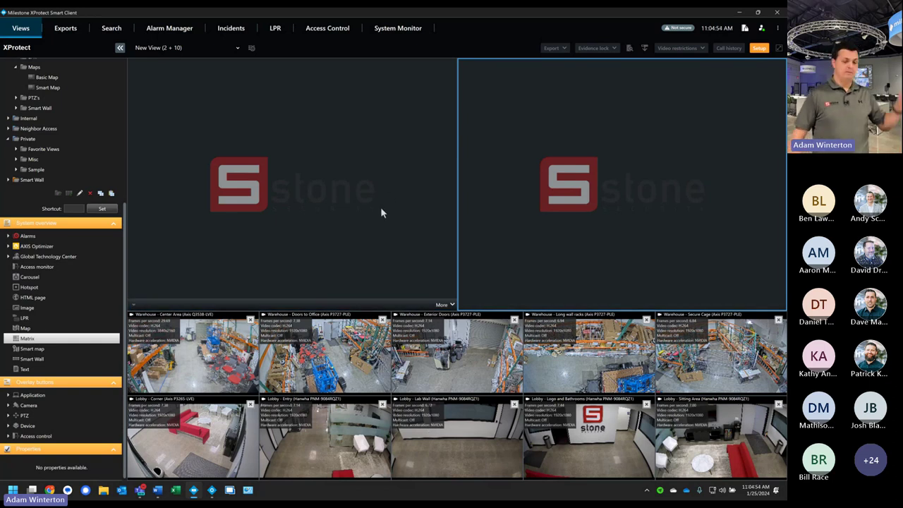
left_click(448, 216)
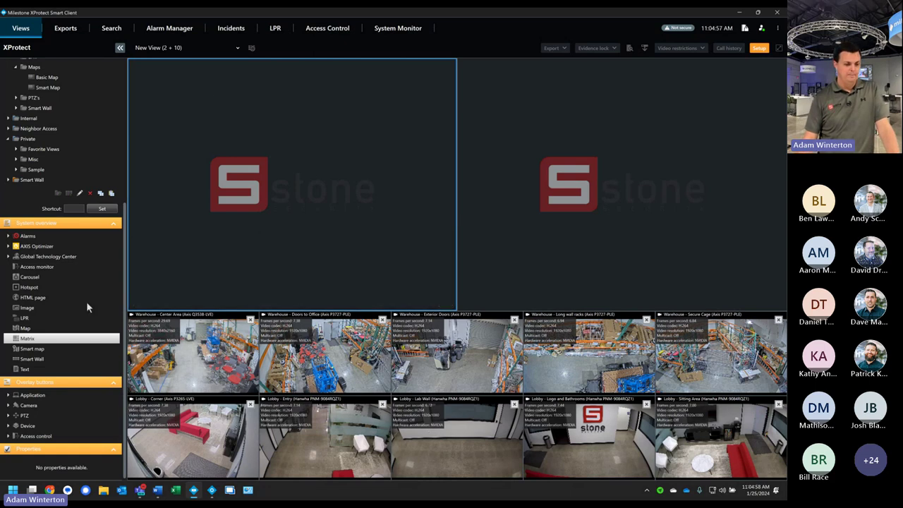
Step: Place a text item reading "Put text here." in the first large tile and save it
left_click(39, 348)
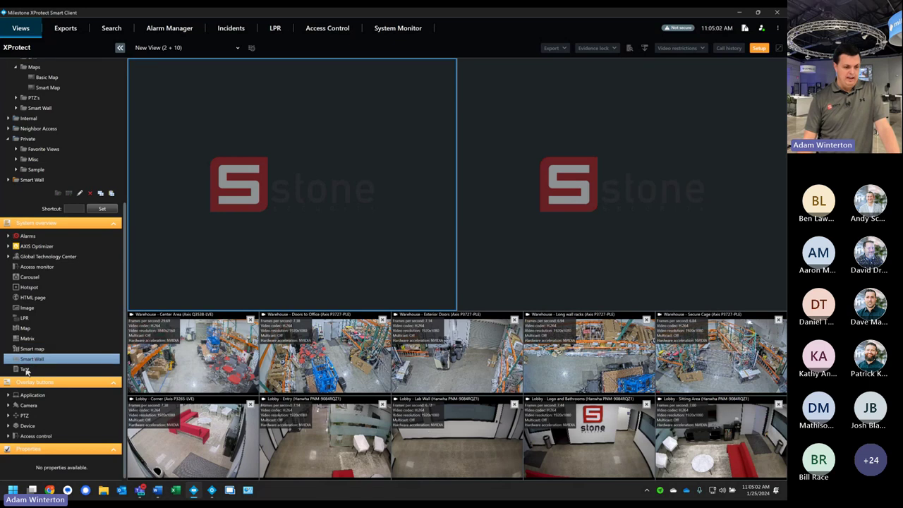
left_click_drag(27, 370, 290, 219)
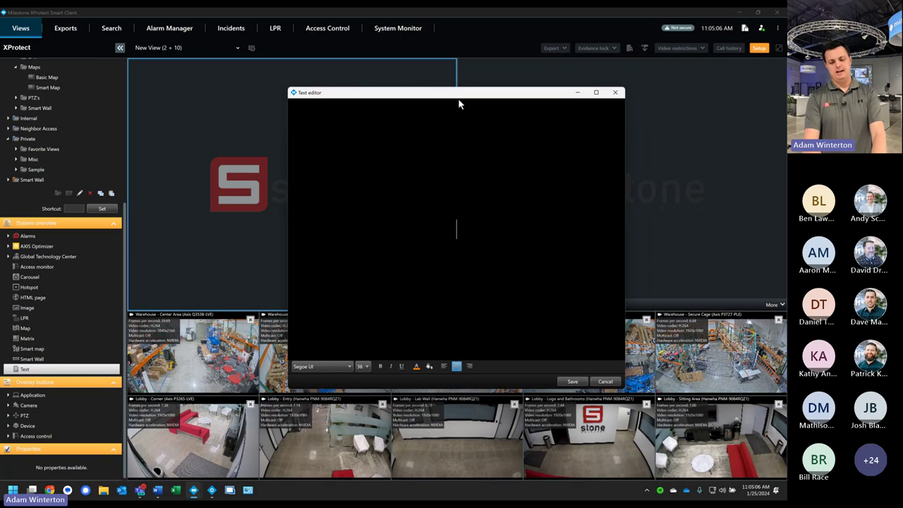
type("Put")
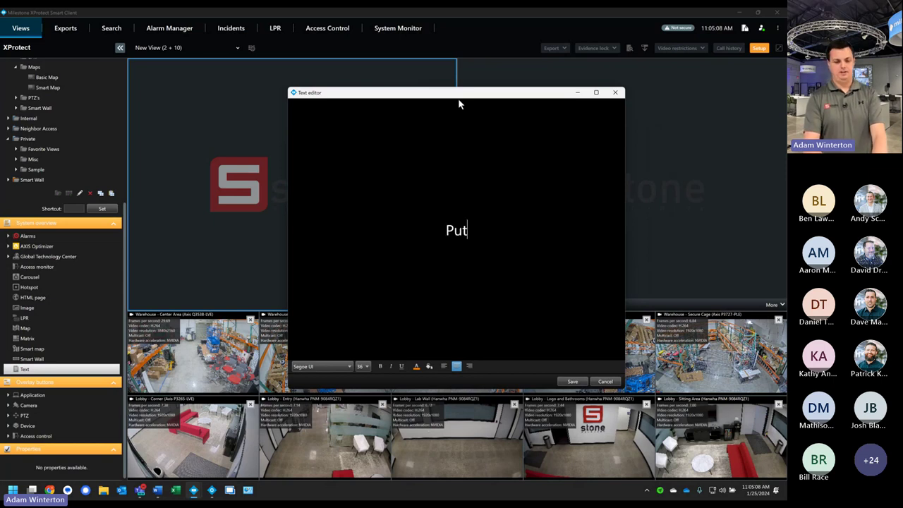
type(" text here.")
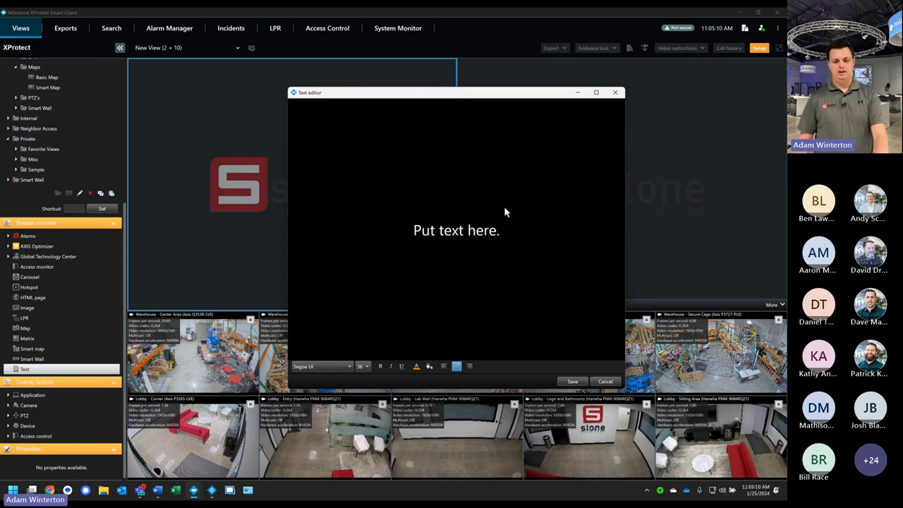
left_click(572, 381)
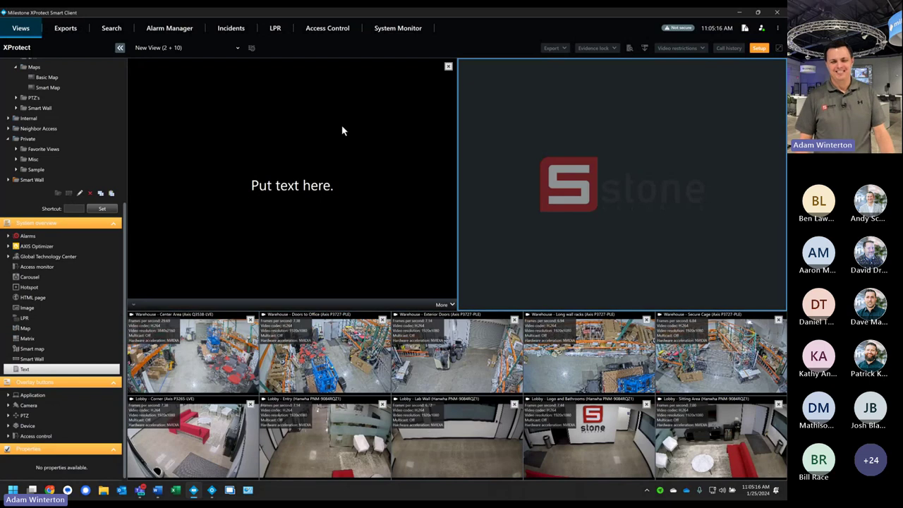
Step: Clear the text item from the first large tile
left_click(446, 70)
left_click(447, 67)
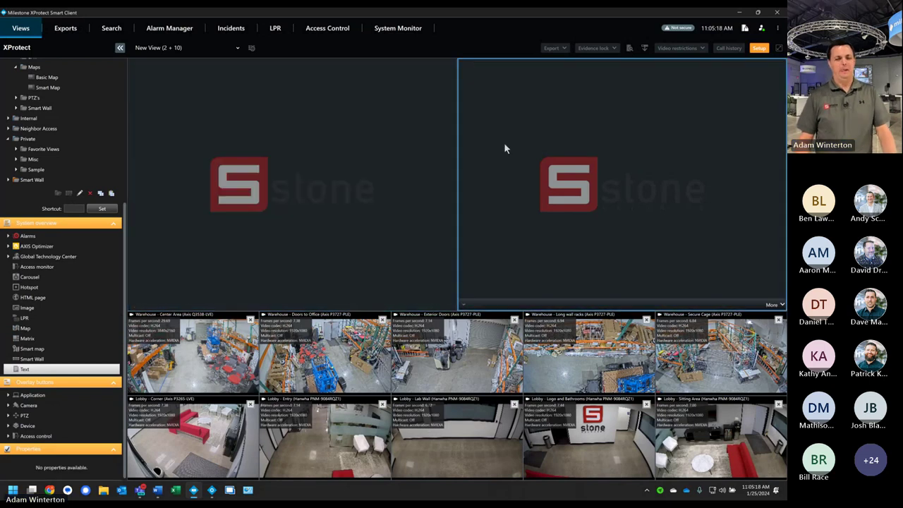
left_click(428, 153)
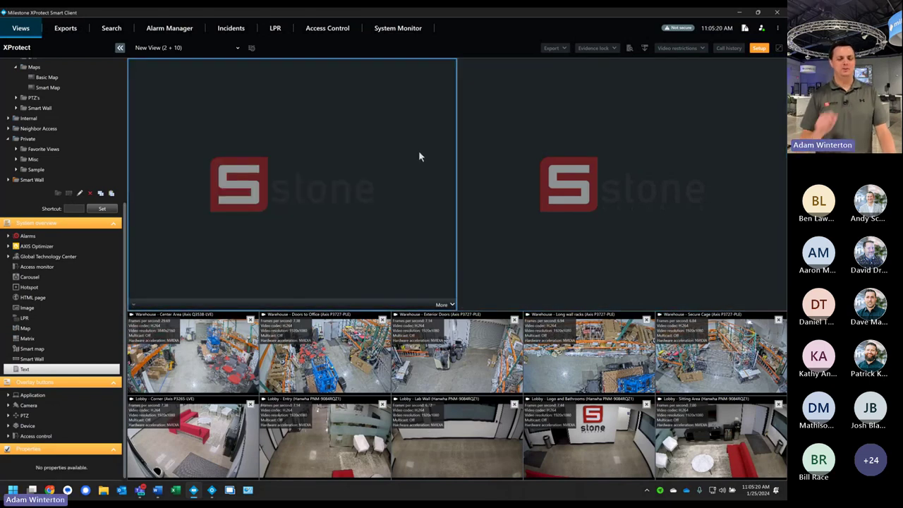
Step: Move the Warehouse - Exterior Doors camera from its small tile into the first large tile
left_click(471, 133)
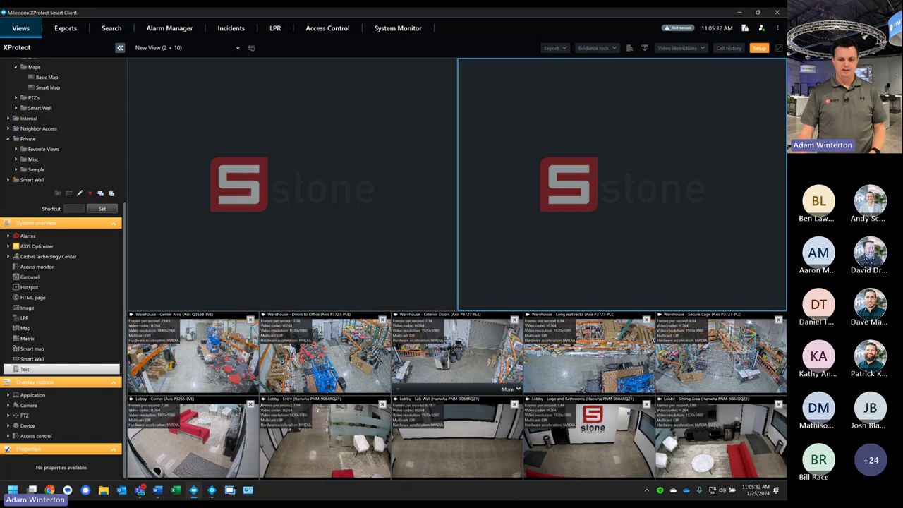
left_click_drag(454, 352, 338, 191)
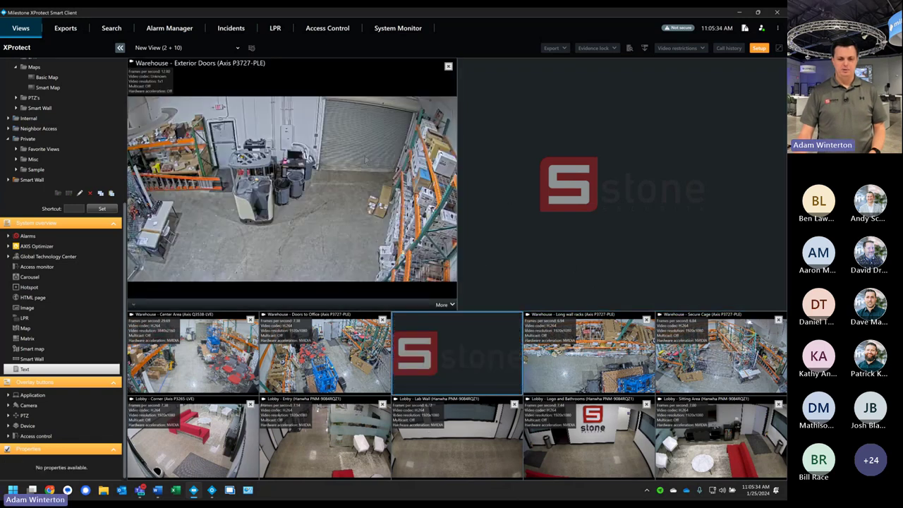
left_click(510, 118)
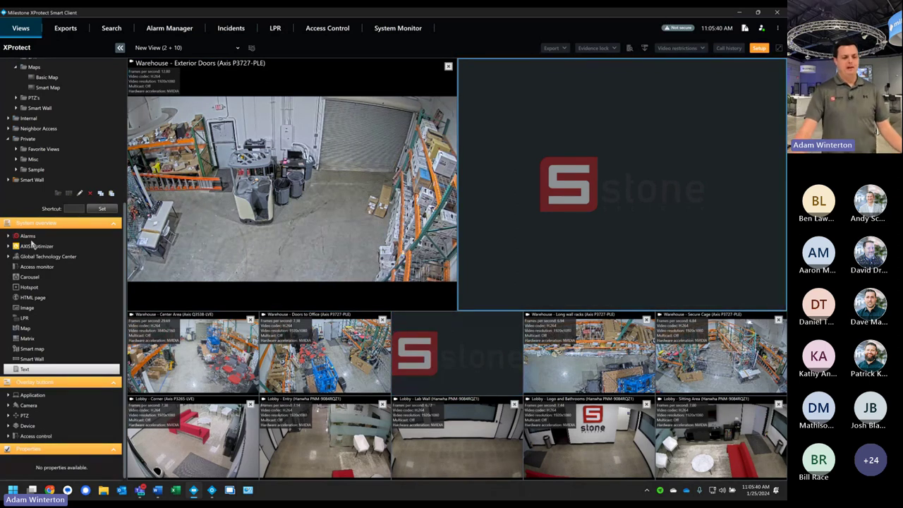
left_click(44, 381)
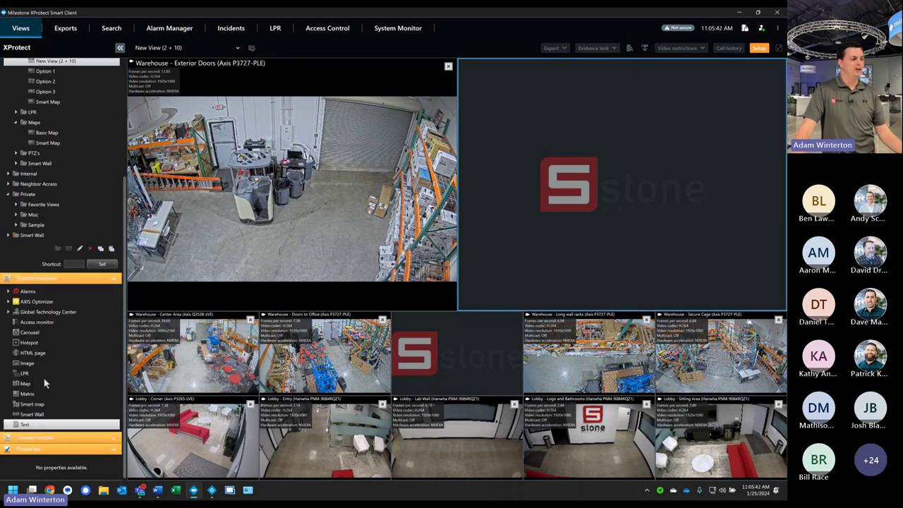
left_click(29, 436)
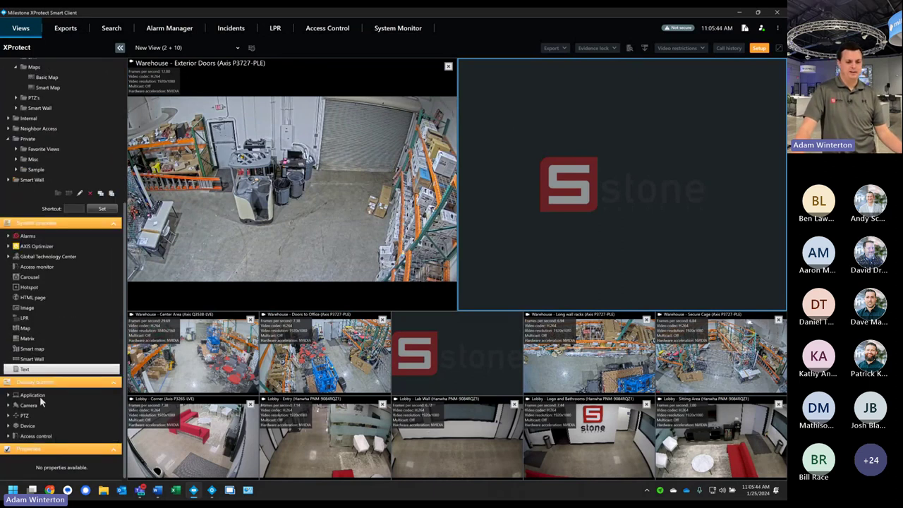
left_click(45, 381)
left_click(50, 436)
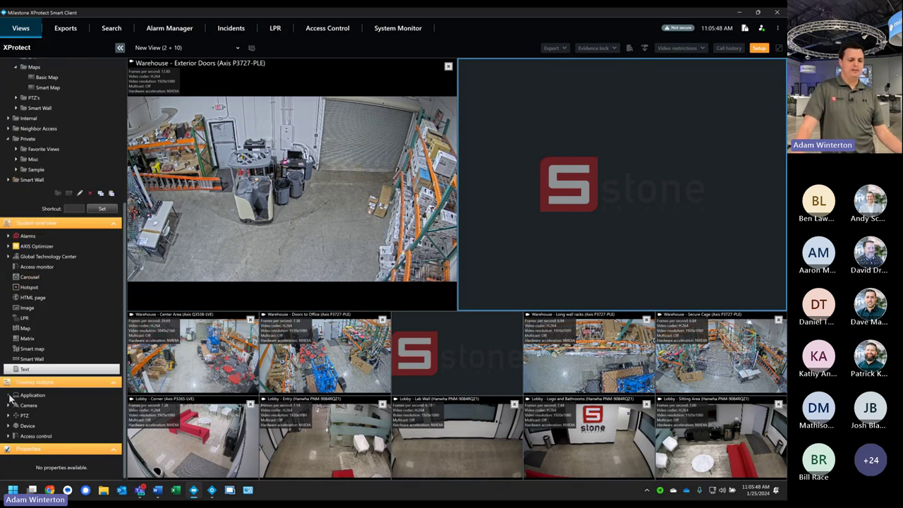
Step: Place the Talk to speaker(s) overlay button on the Warehouse - Exterior Doors camera tile
left_click(9, 395)
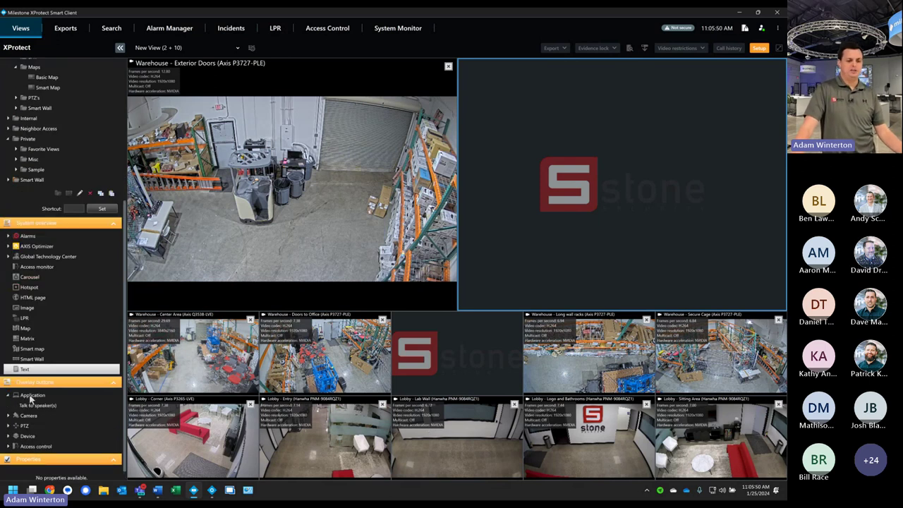
left_click(36, 405)
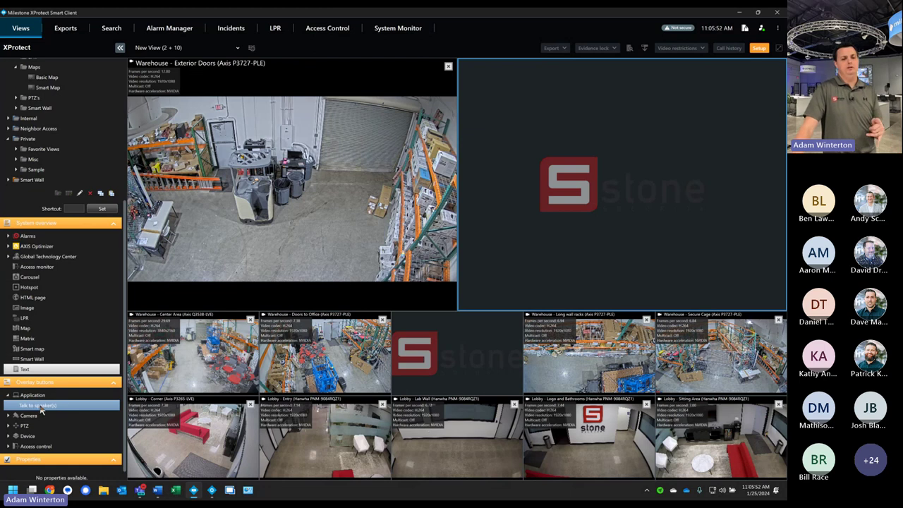
left_click_drag(41, 412, 248, 256)
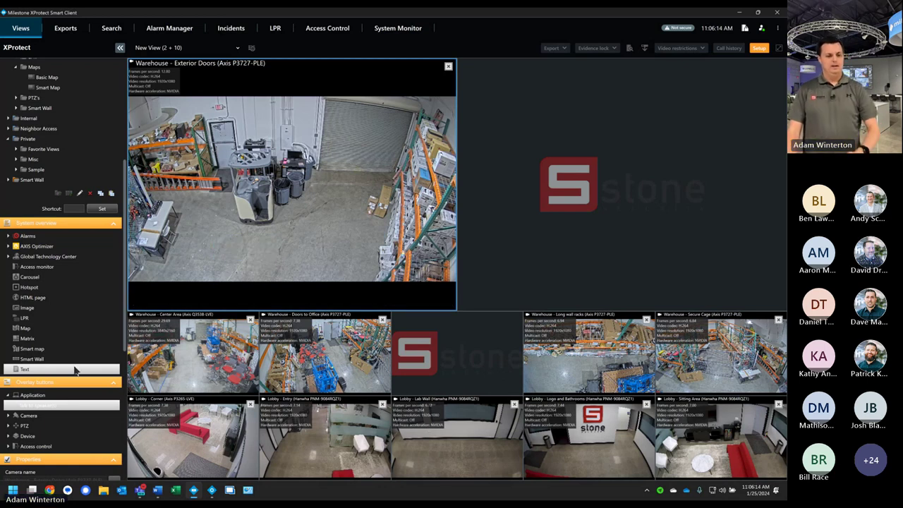
Step: Examine the camera actions available as overlay buttons, such as clearing indicators and controlling recording
left_click(9, 417)
left_click(9, 417)
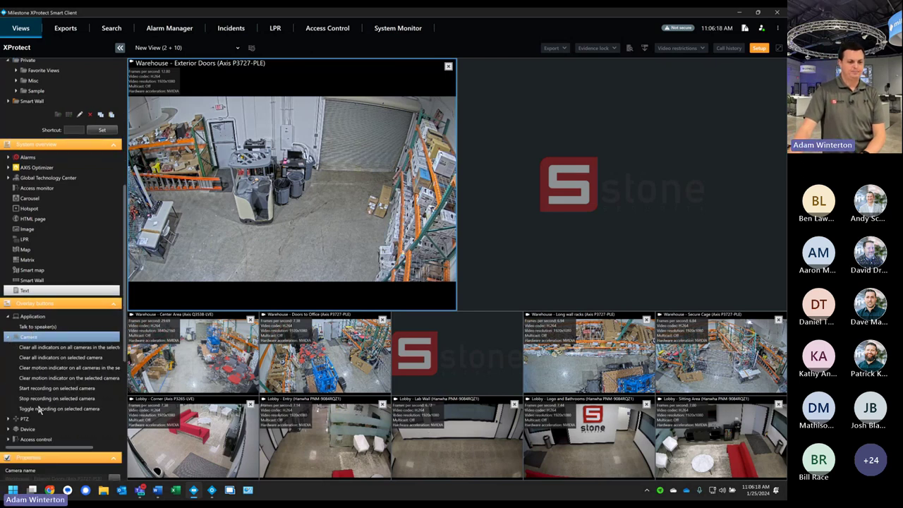
left_click(68, 348)
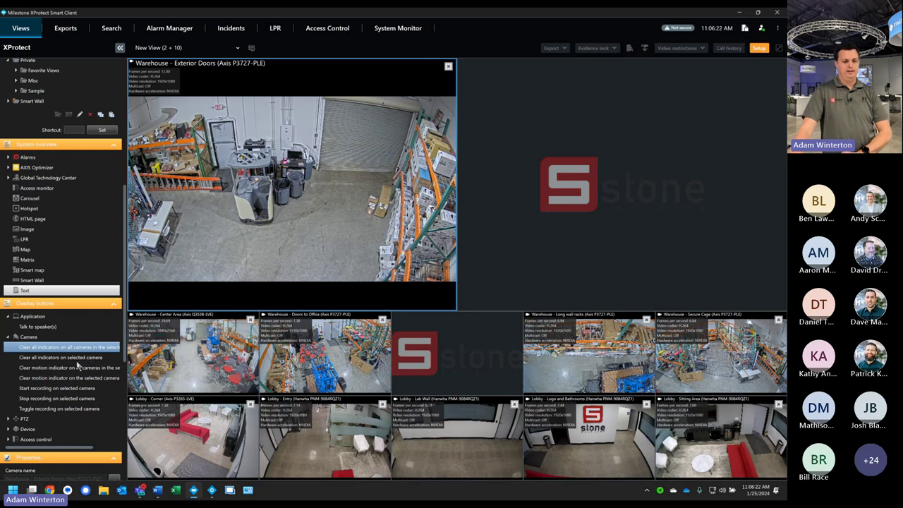
left_click(71, 368)
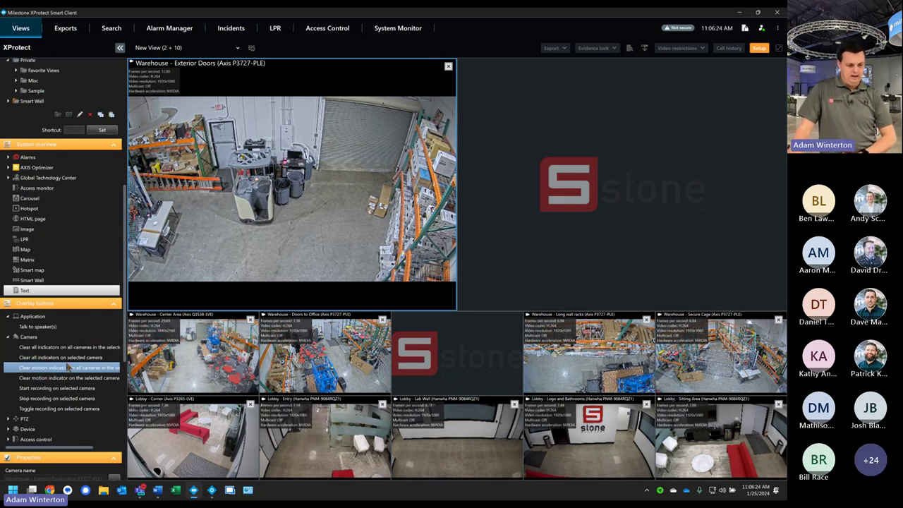
scroll(67, 381, "down", 1)
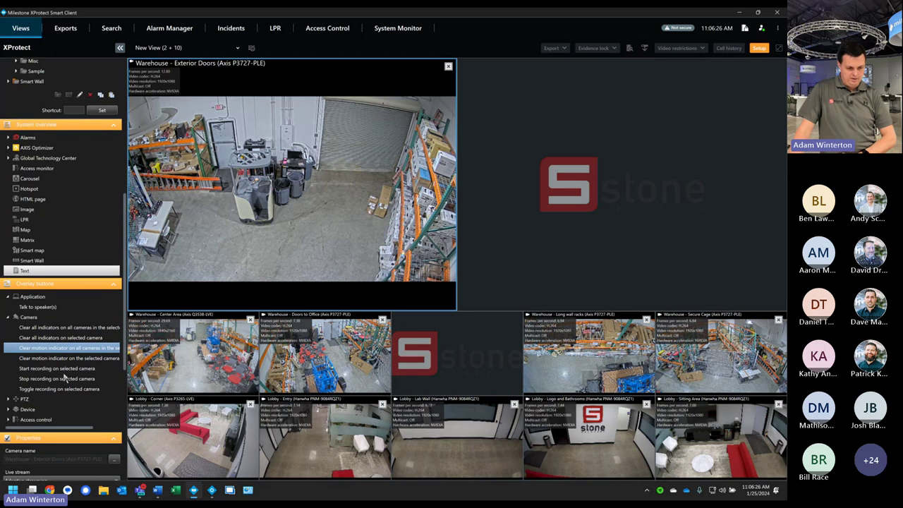
Step: Leave setup mode and inspect the live camera tiles' status indicators with Magnifier at 200%, closing it when done
left_click(757, 49)
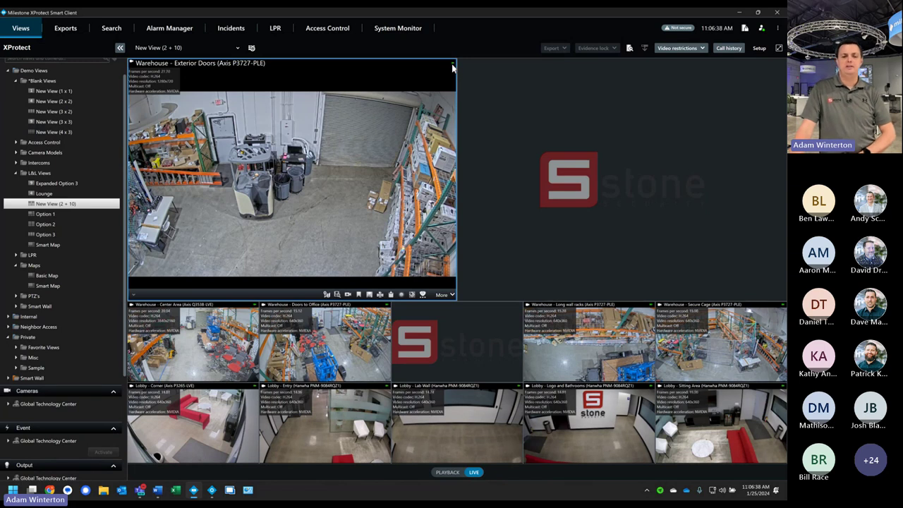
key("super")
type("mag")
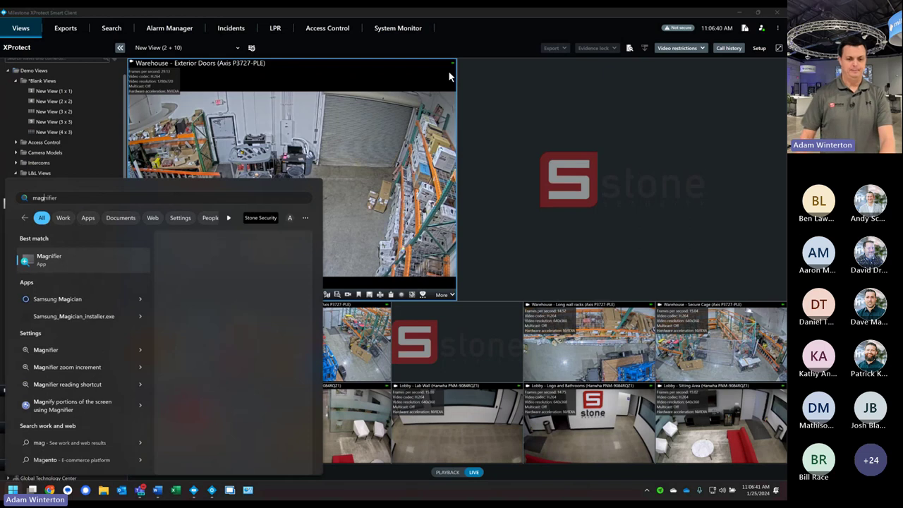
key("Return")
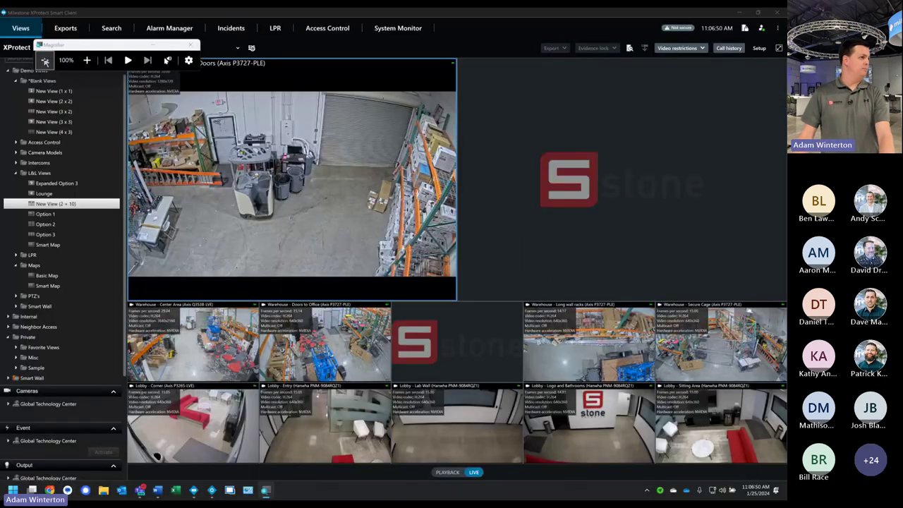
left_click_drag(134, 45, 525, 71)
left_click(477, 90)
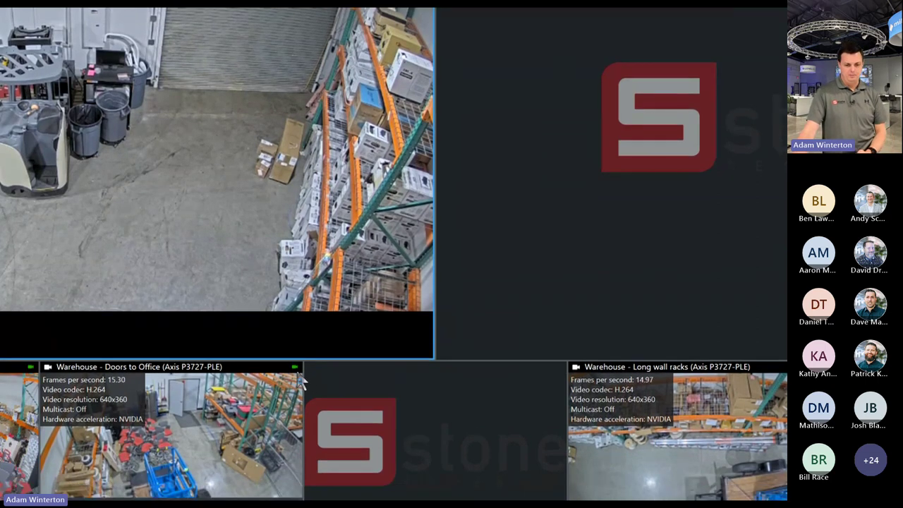
mouse_move(300, 379)
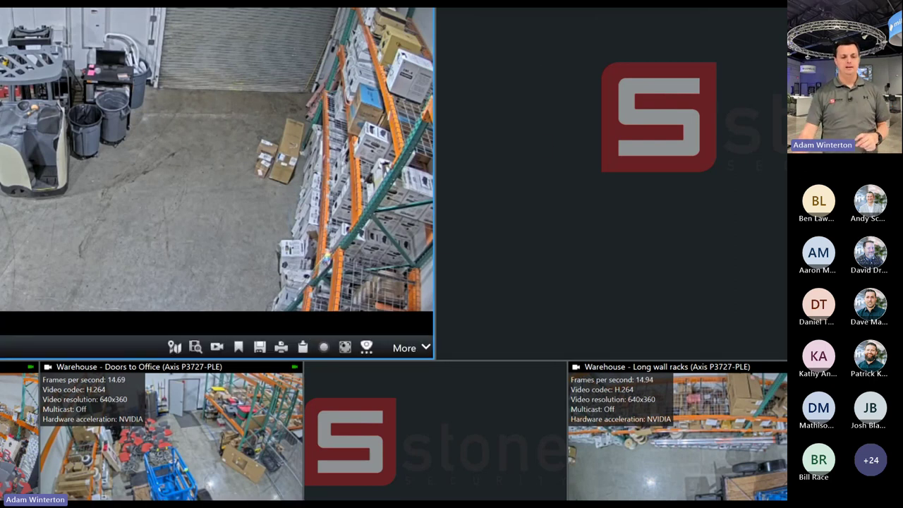
key("super+plus")
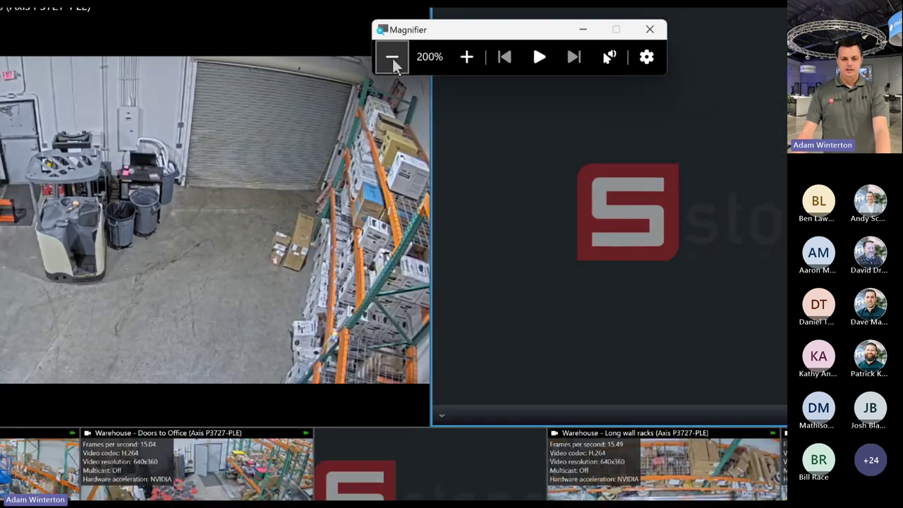
left_click(393, 62)
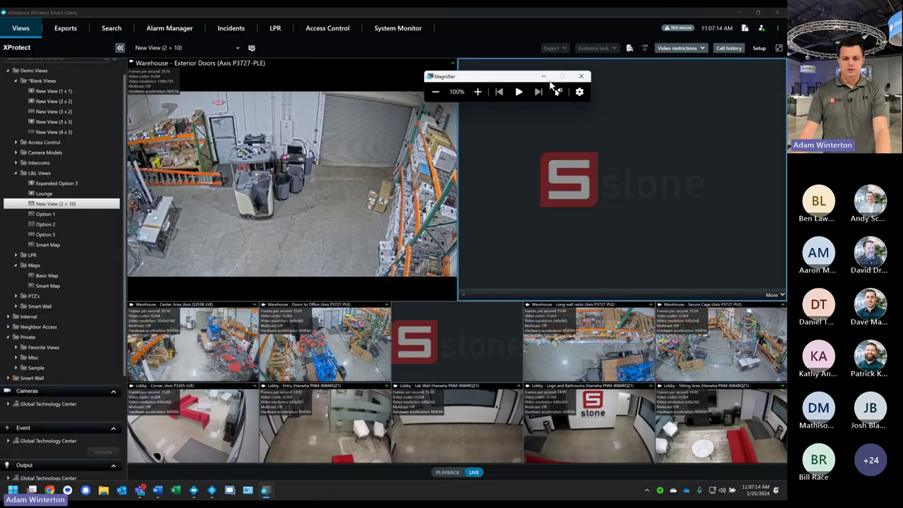
left_click(581, 76)
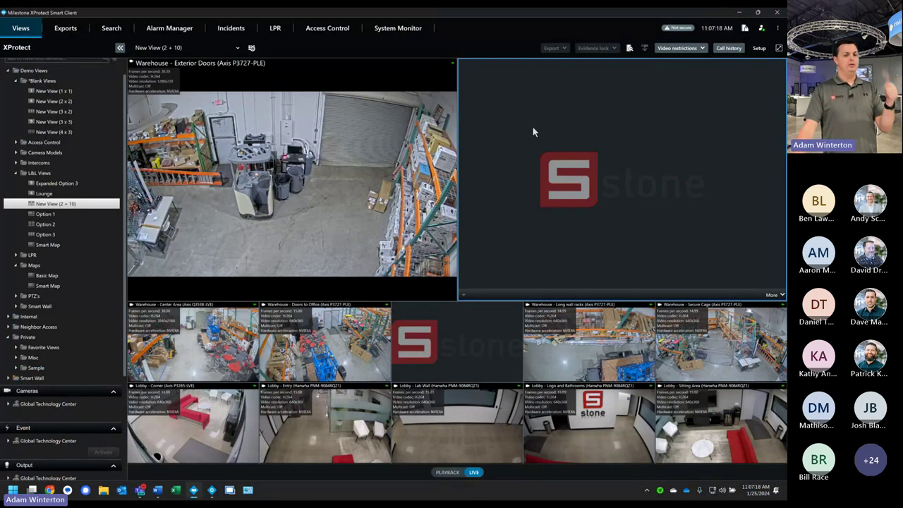
Step: Show the EXT - Front Door/Sidwalk camera in the empty second large tile of the live view
double_click(60, 404)
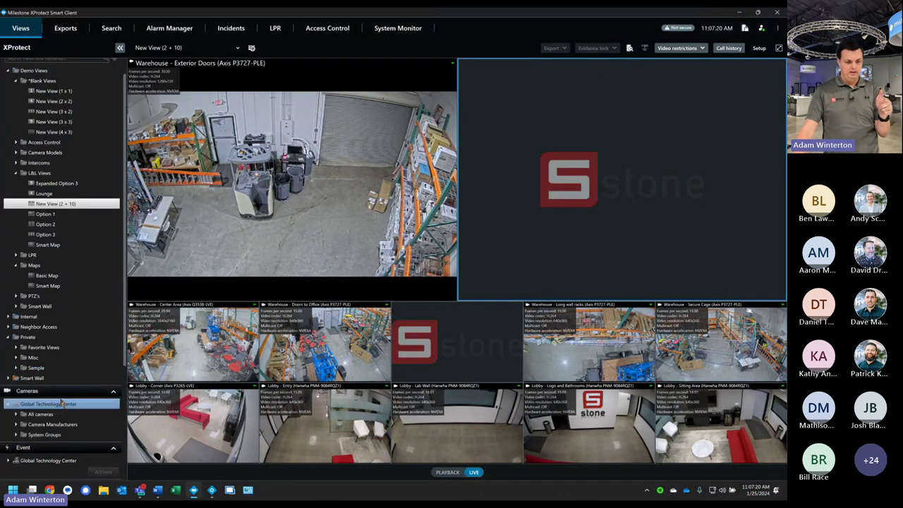
left_click(40, 415)
double_click(40, 414)
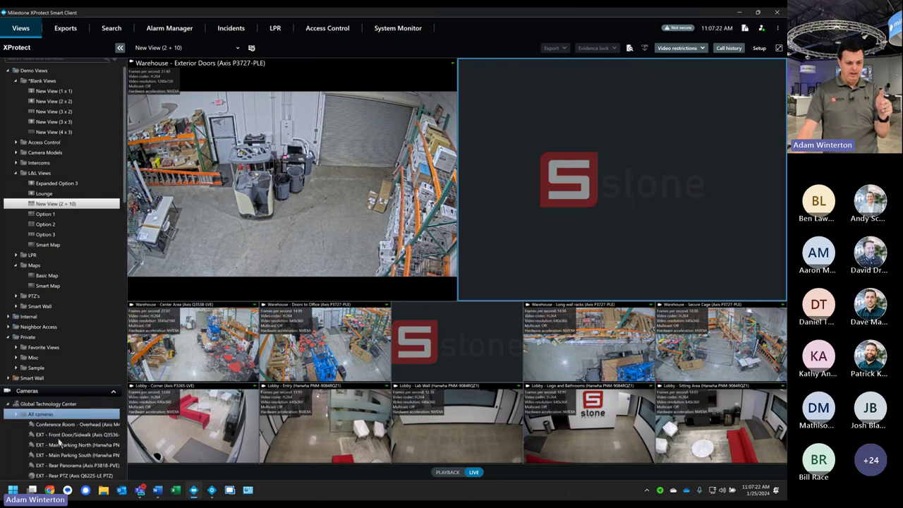
left_click_drag(63, 435, 456, 263)
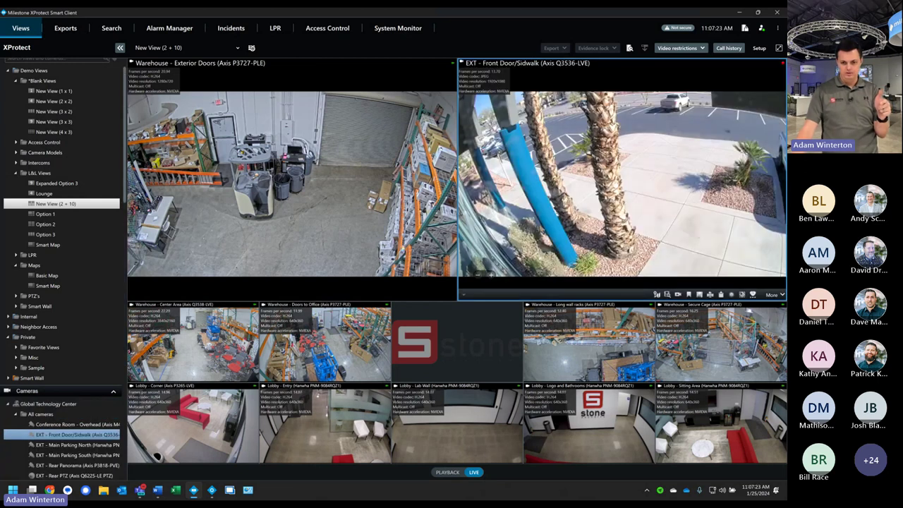
Step: Compare the status indicators of the Front Door/Sidwalk and Warehouse - Exterior Doors camera tiles
left_click(703, 72)
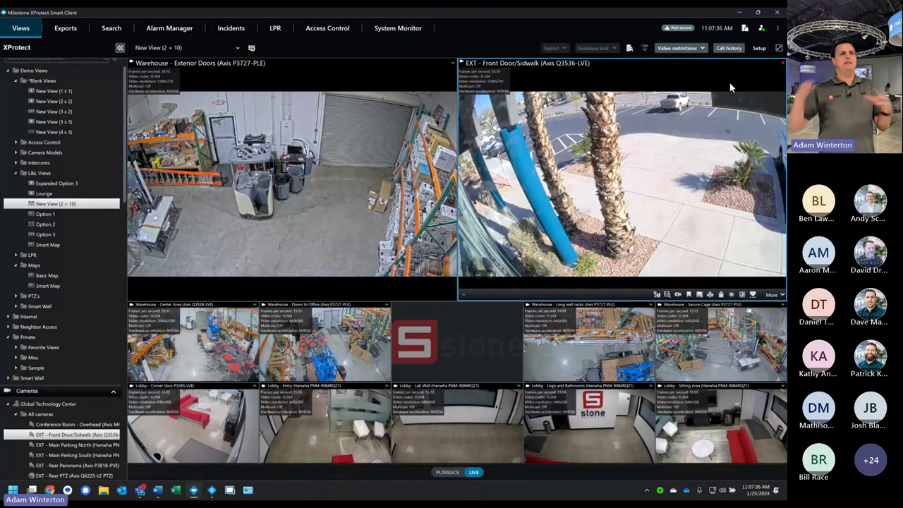
left_click(421, 86)
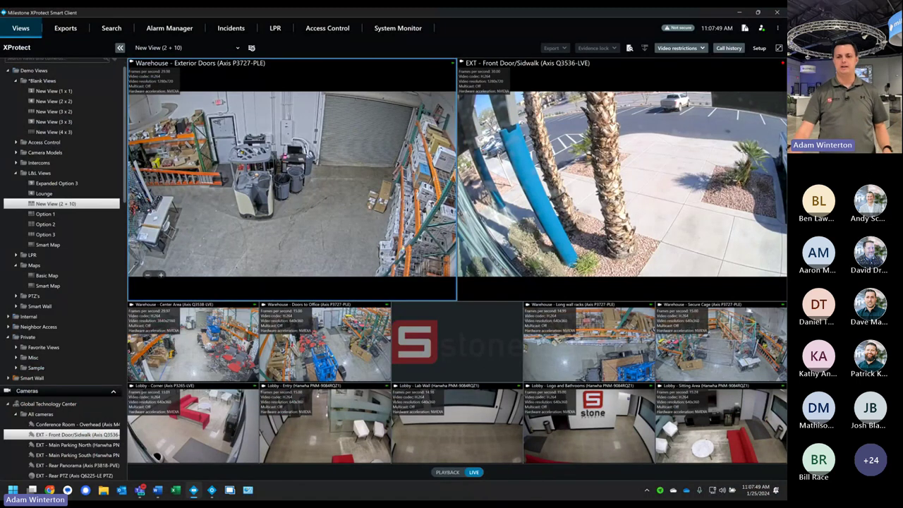
left_click(712, 64)
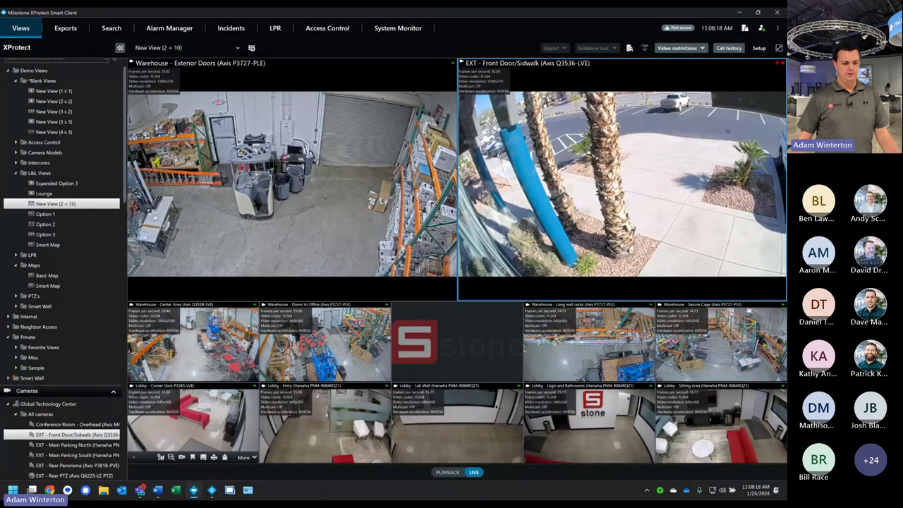
Step: In setup mode, place the Start recording and Stop recording overlay buttons on the Warehouse - Exterior Doors camera tile
scroll(108, 346, "down", 4)
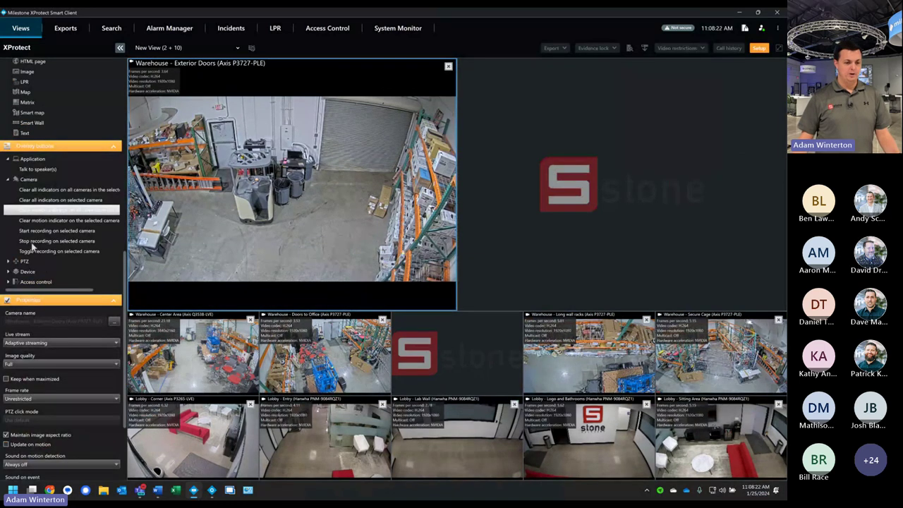
left_click(49, 231)
left_click_drag(49, 233, 276, 239)
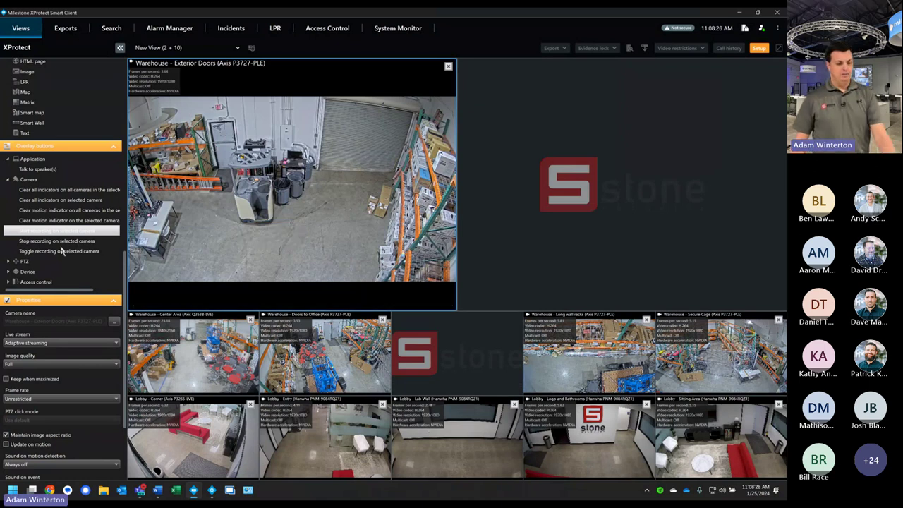
left_click_drag(60, 243, 217, 224)
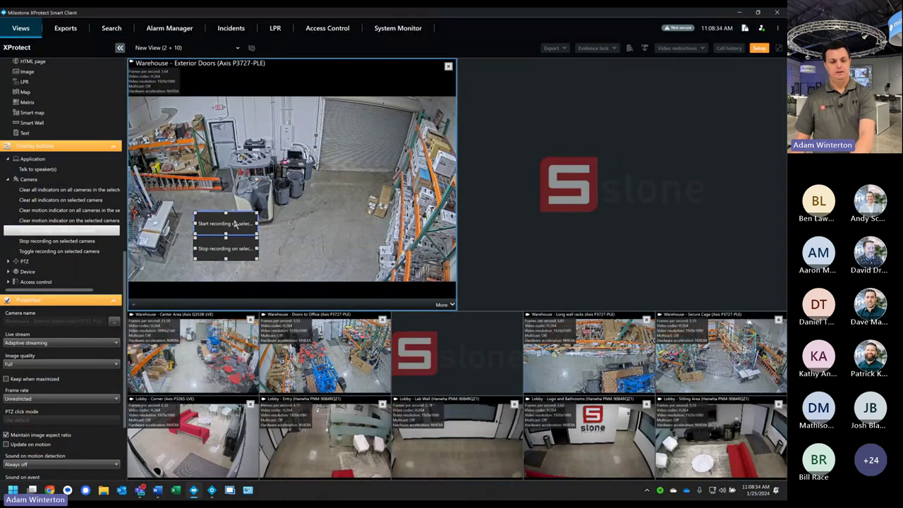
Step: Delete the Start recording and Stop recording overlay buttons from the Warehouse - Exterior Doors camera tile
key("Delete")
key("Delete")
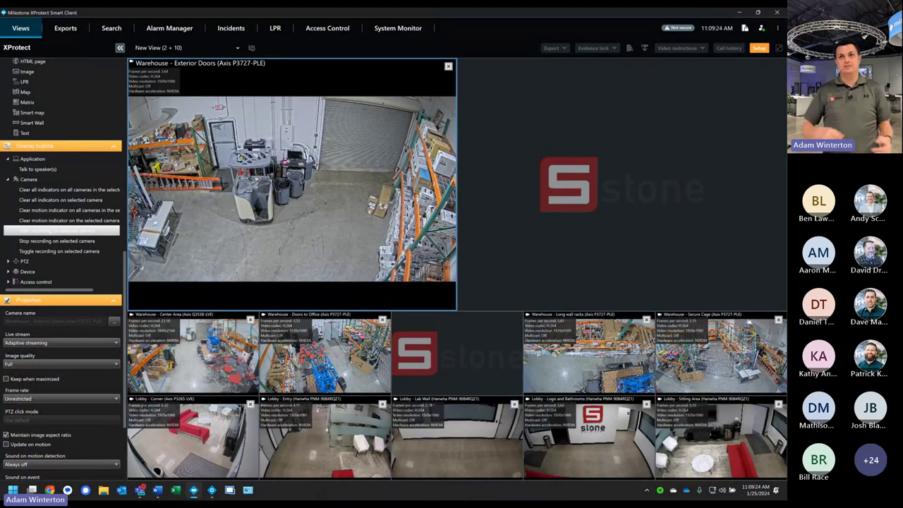
Step: Place the Toggle recording on selected camera overlay button near the bottom of the Warehouse - Exterior Doors image
left_click(466, 78)
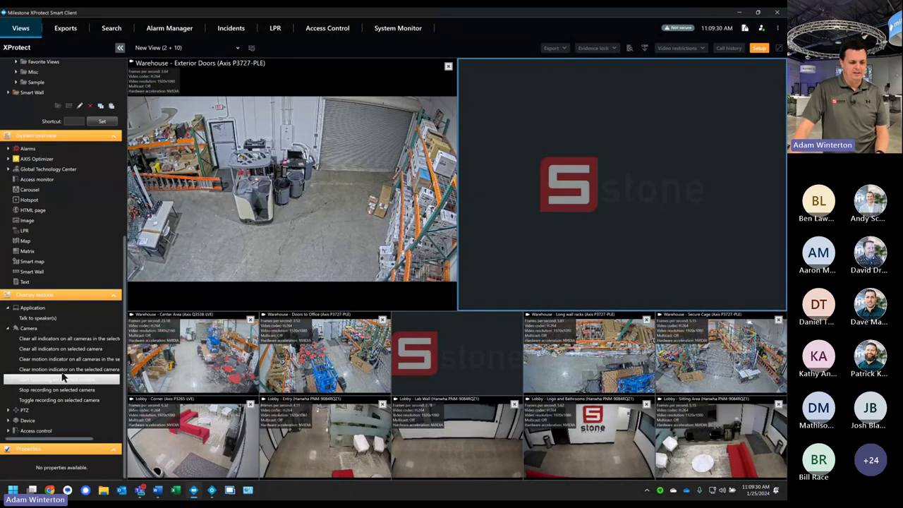
left_click_drag(61, 400, 304, 264)
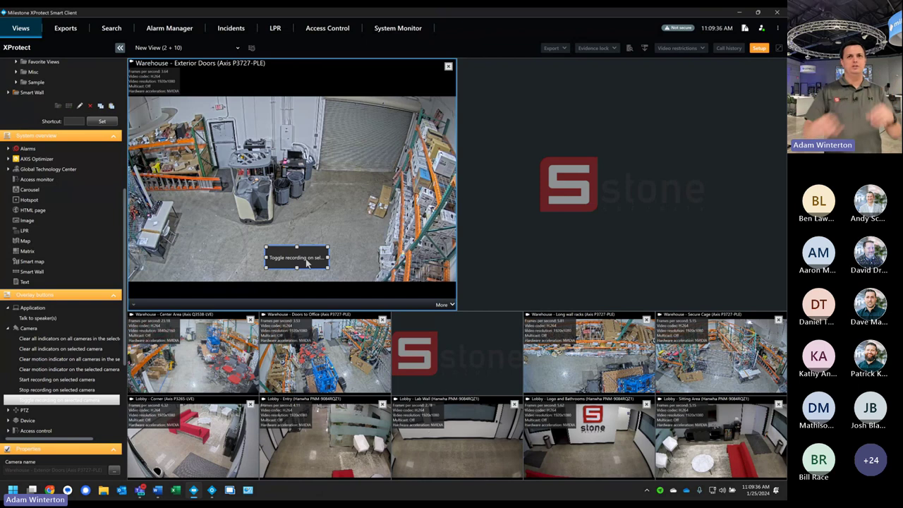
left_click(463, 182)
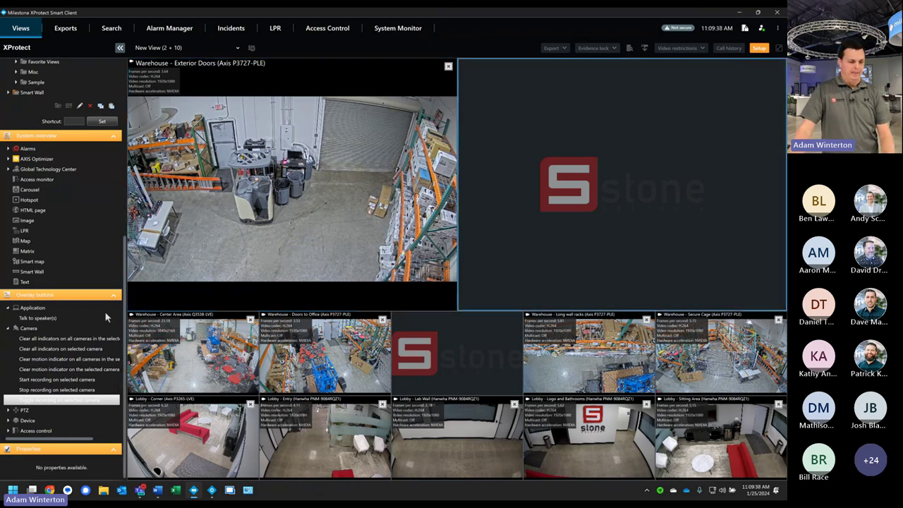
Step: Examine the list of PTZ commands available as overlay buttons
left_click(9, 329)
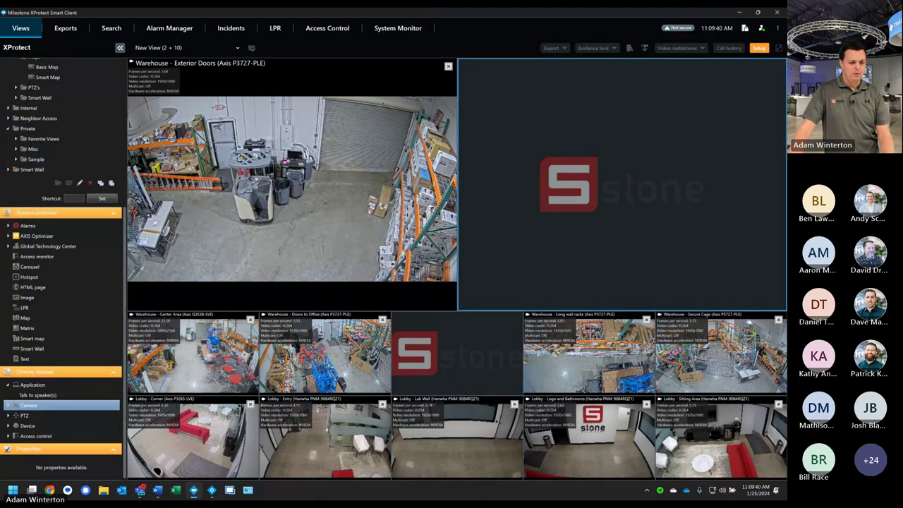
left_click(8, 416)
scroll(63, 338, "down", 5)
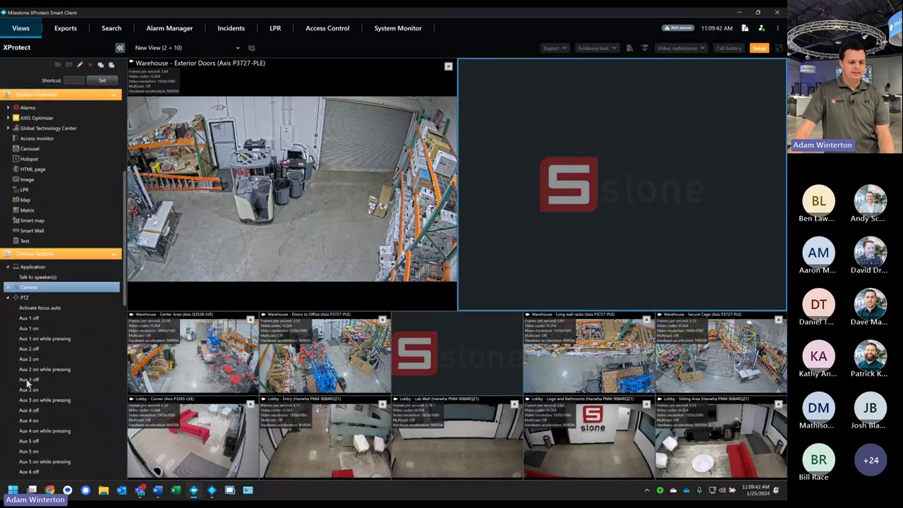
scroll(50, 268, "down", 3)
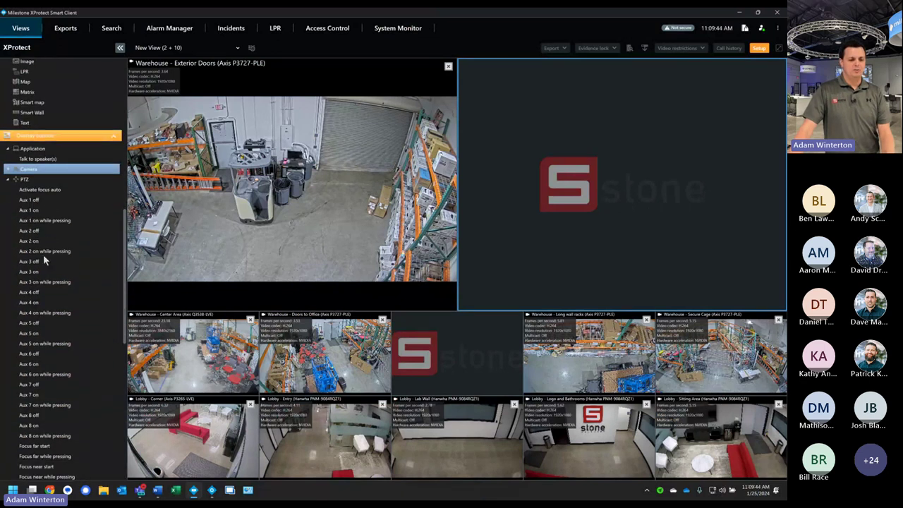
scroll(42, 357, "down", 3)
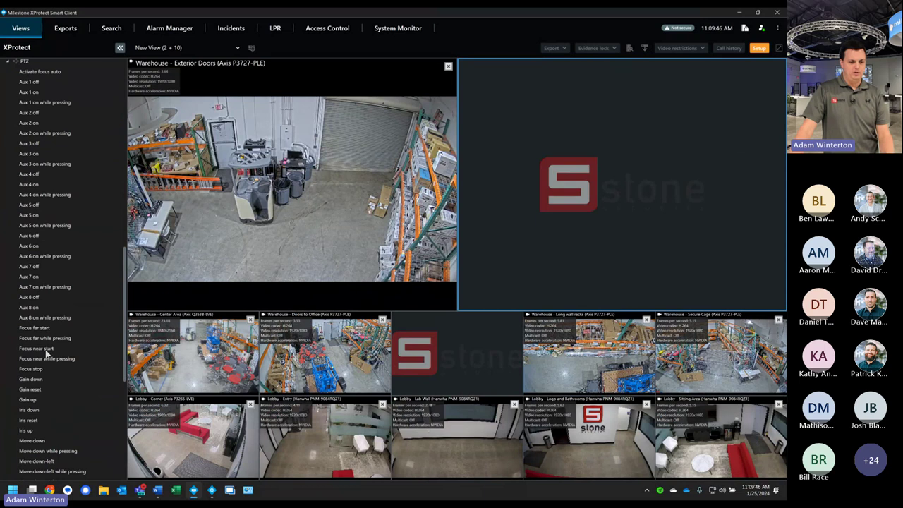
scroll(45, 350, "down", 4)
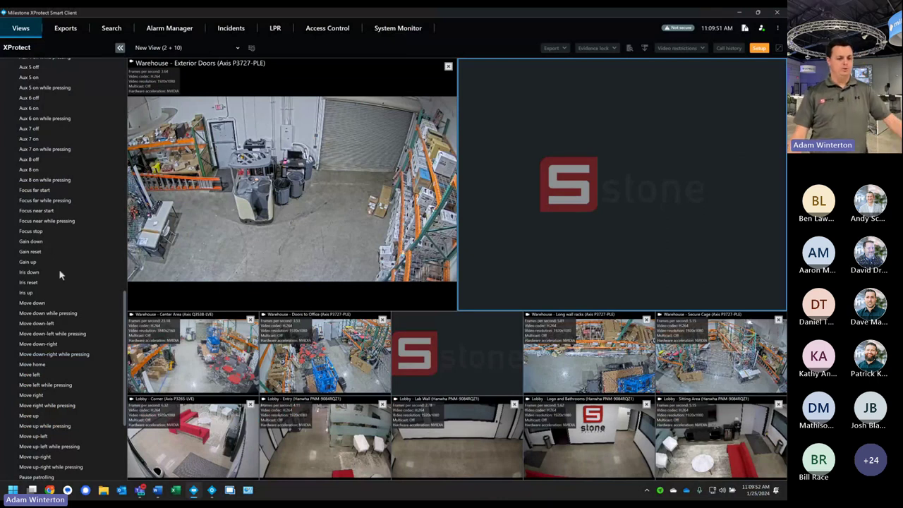
scroll(56, 291, "down", 2)
scroll(53, 313, "up", 6)
scroll(52, 318, "up", 3)
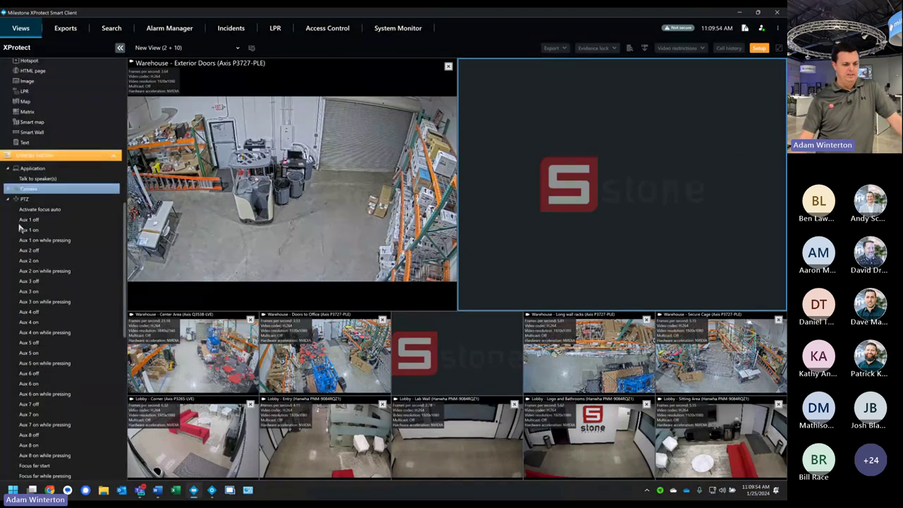
Step: Place the Focus LPR event overlay button on the Warehouse - Exterior Doors camera tile and delete it again
left_click(12, 201)
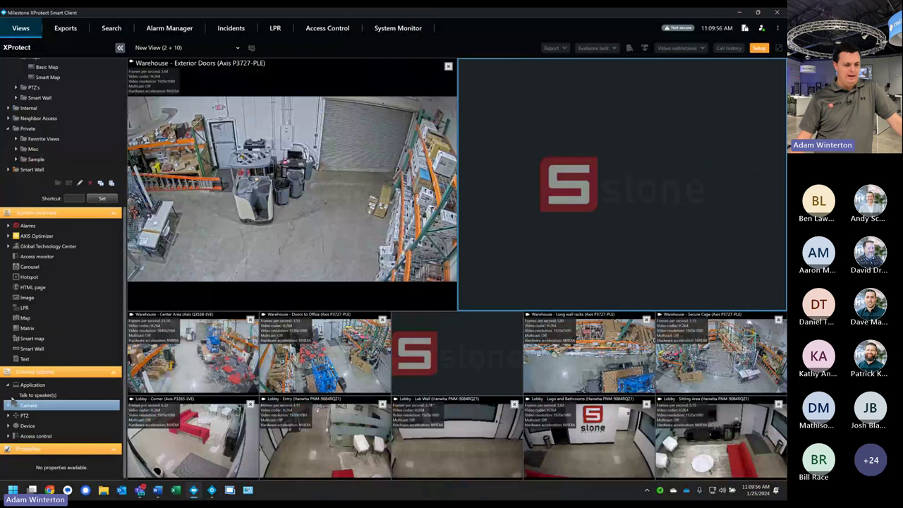
left_click(9, 425)
left_click(16, 425)
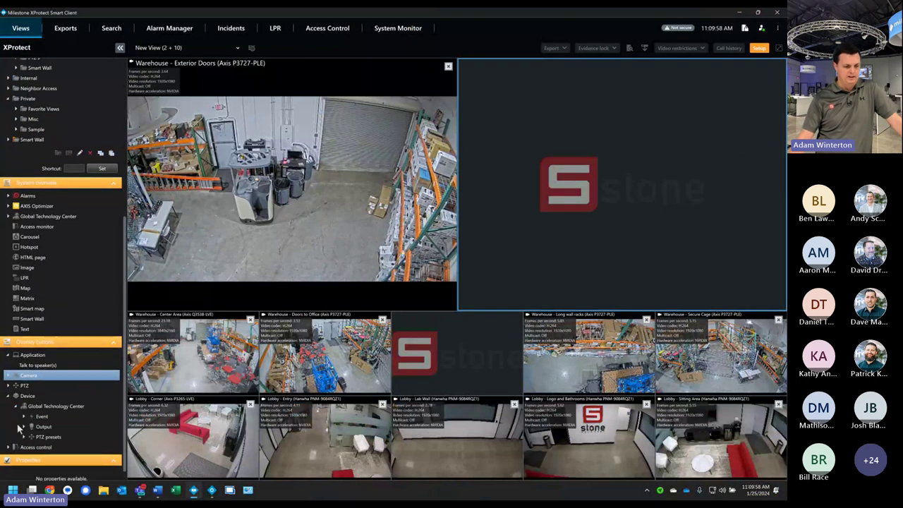
left_click(24, 426)
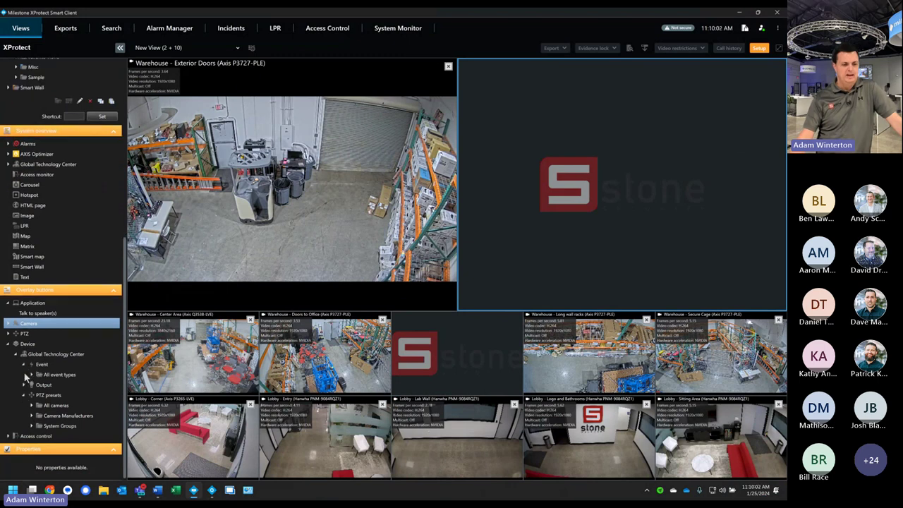
left_click(32, 374)
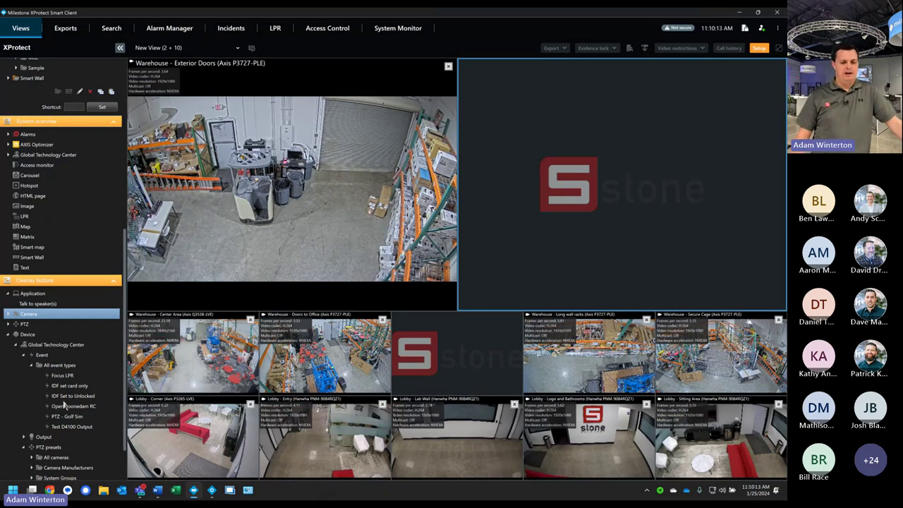
left_click_drag(62, 375, 286, 238)
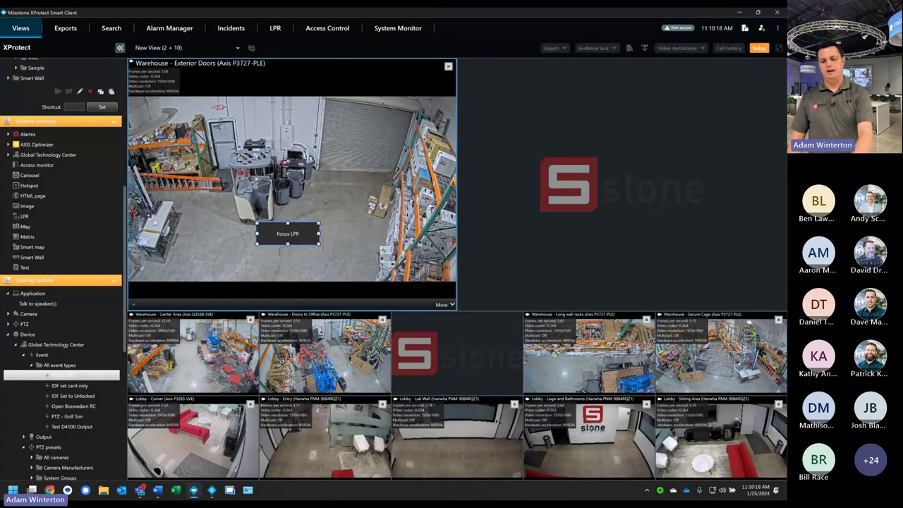
key("Delete")
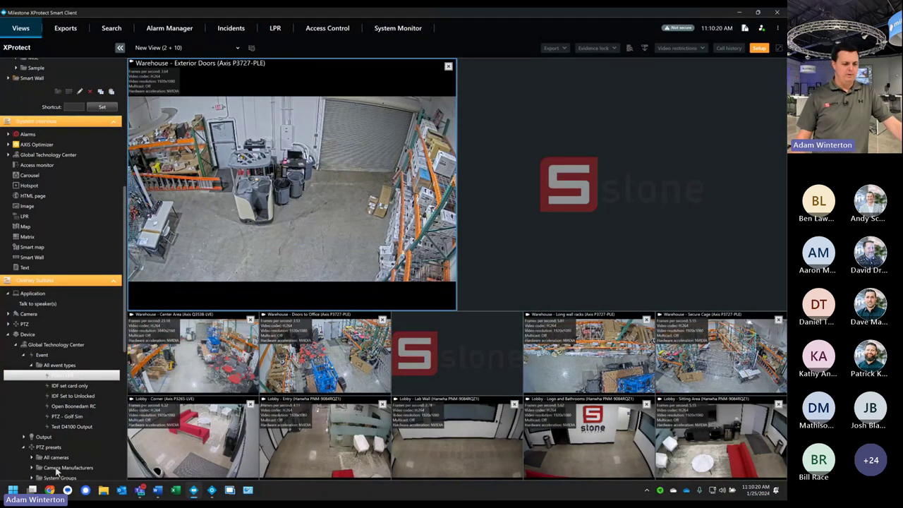
Step: Place the PTZ - Golf Sim event overlay button on the Warehouse - Exterior Doors tile and check it in live mode
left_click(80, 416)
left_click_drag(94, 407, 267, 252)
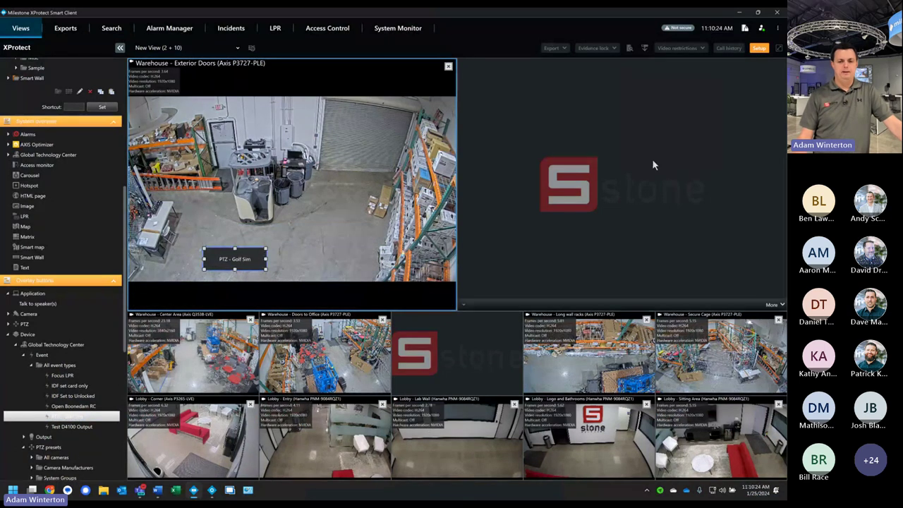
left_click(759, 47)
left_click(486, 247)
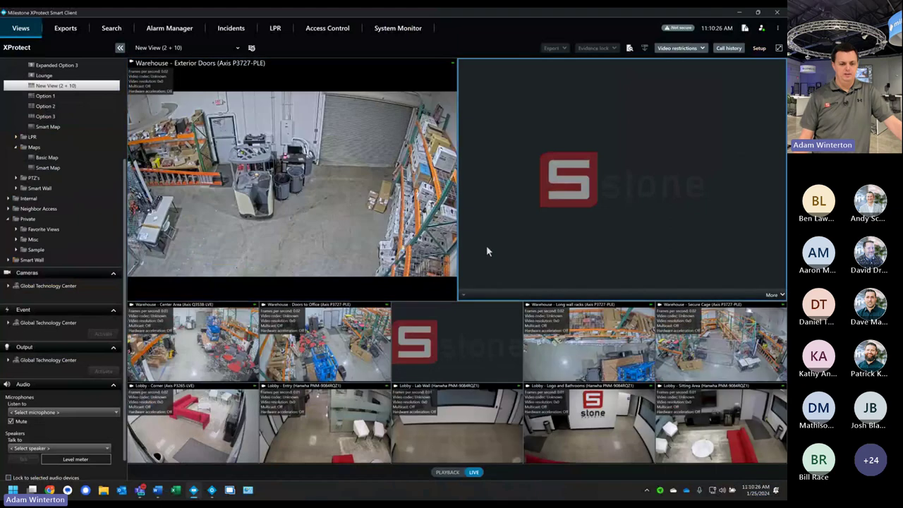
left_click(255, 255)
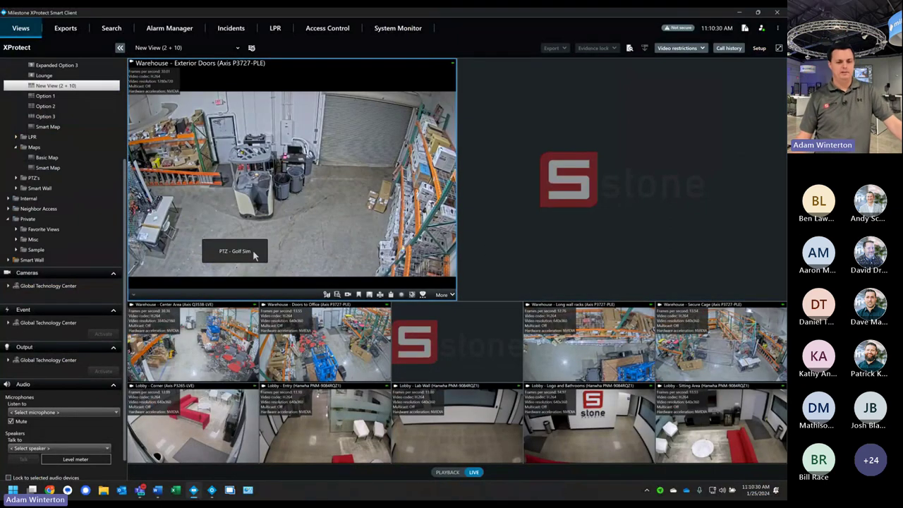
left_click(640, 201)
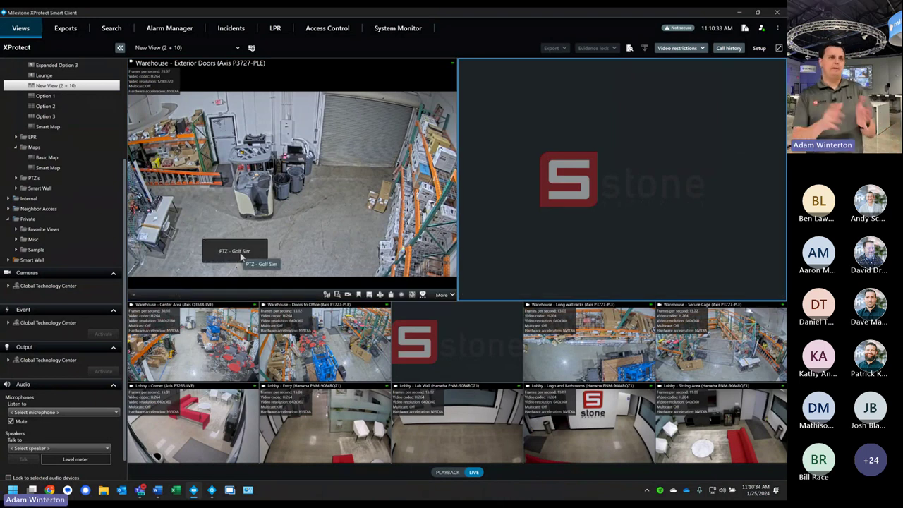
Step: In setup mode, replace the PTZ - Golf Sim overlay button on the Warehouse - Exterior Doors tile with the Showroom - PTZ (Axis Q6315-LE) Golfer preset
left_click(758, 48)
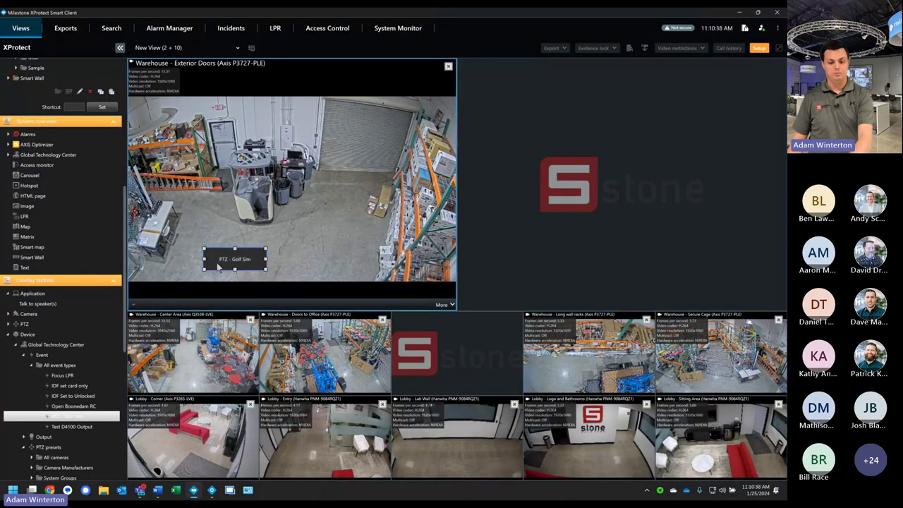
scroll(83, 390, "down", 2)
scroll(83, 390, "down", 1)
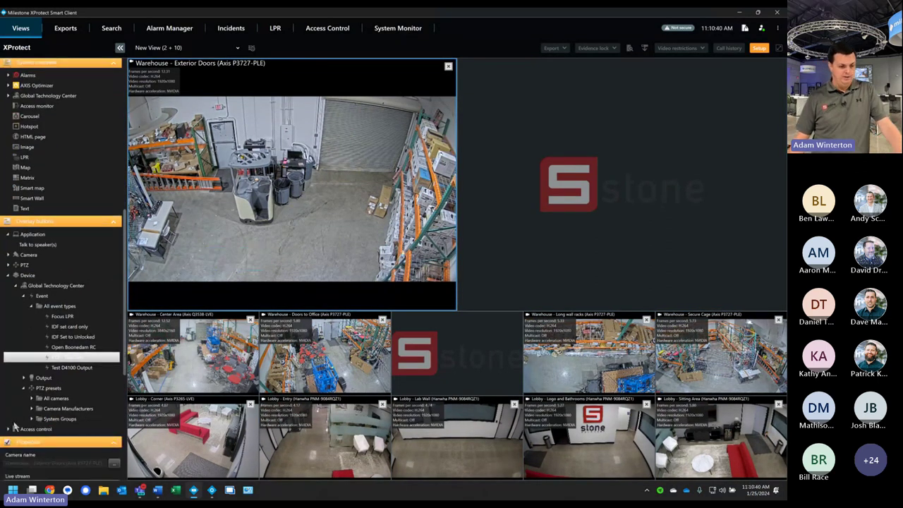
left_click(32, 399)
scroll(31, 402, "down", 1)
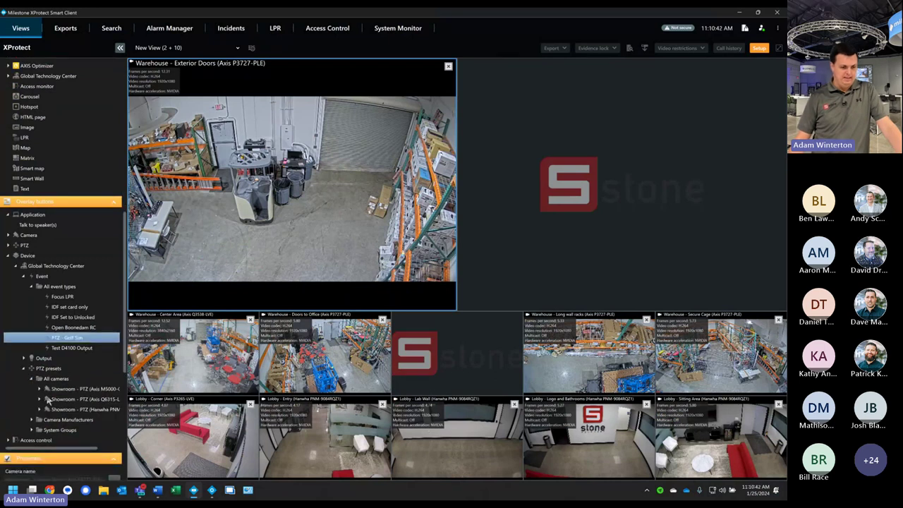
left_click(39, 399)
scroll(49, 395, "down", 2)
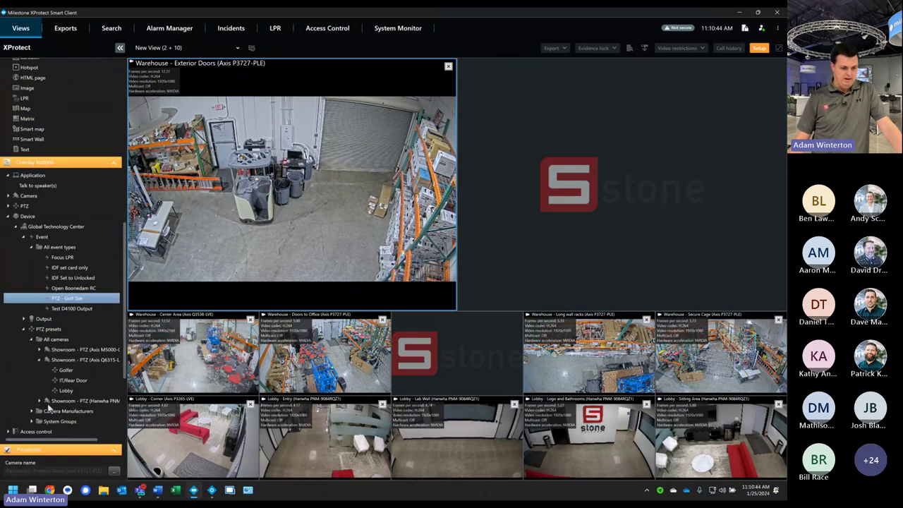
left_click_drag(66, 370, 282, 250)
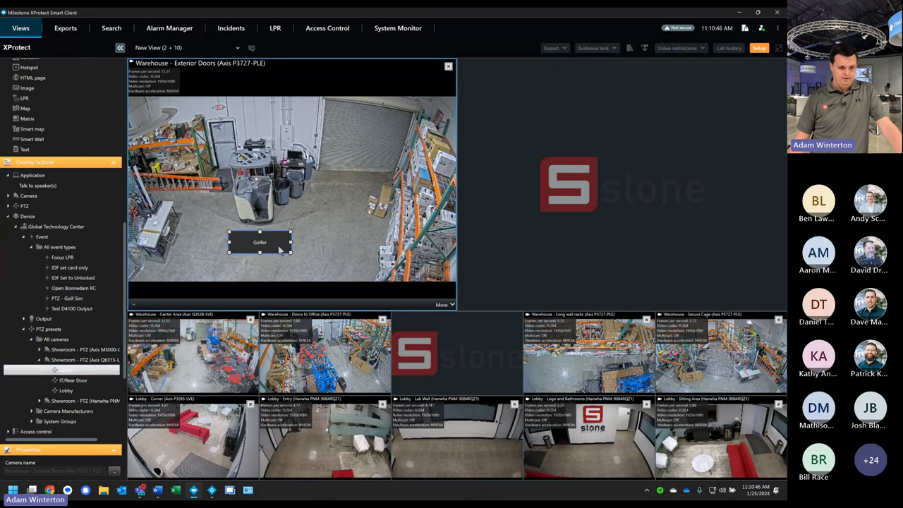
Step: Add the Showroom - PTZ (Axis Q6315-LE) camera to the large empty tile and leave setup mode
left_click(727, 105)
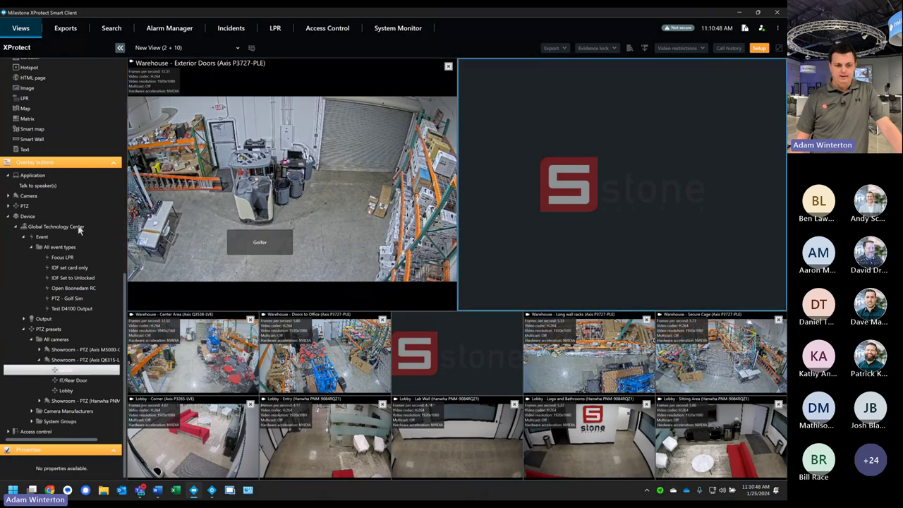
scroll(73, 280, "up", 10)
double_click(51, 234)
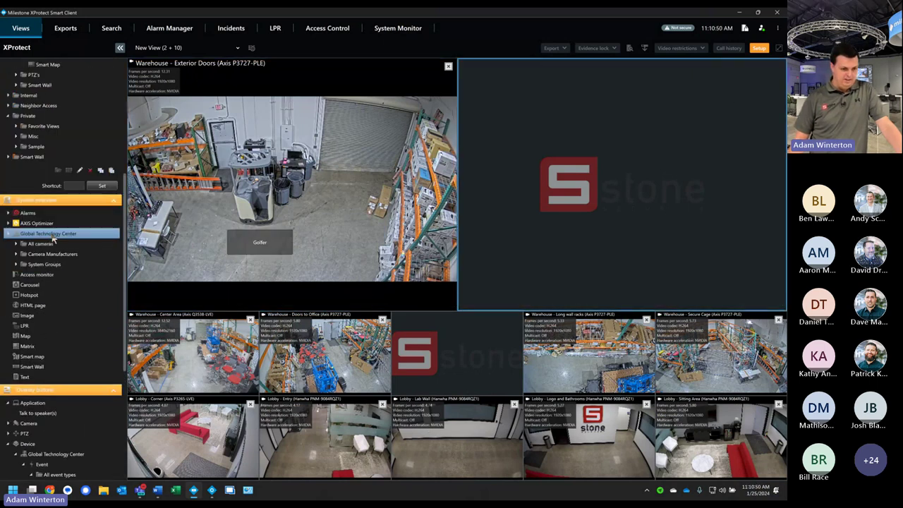
double_click(59, 243)
scroll(64, 261, "down", 9)
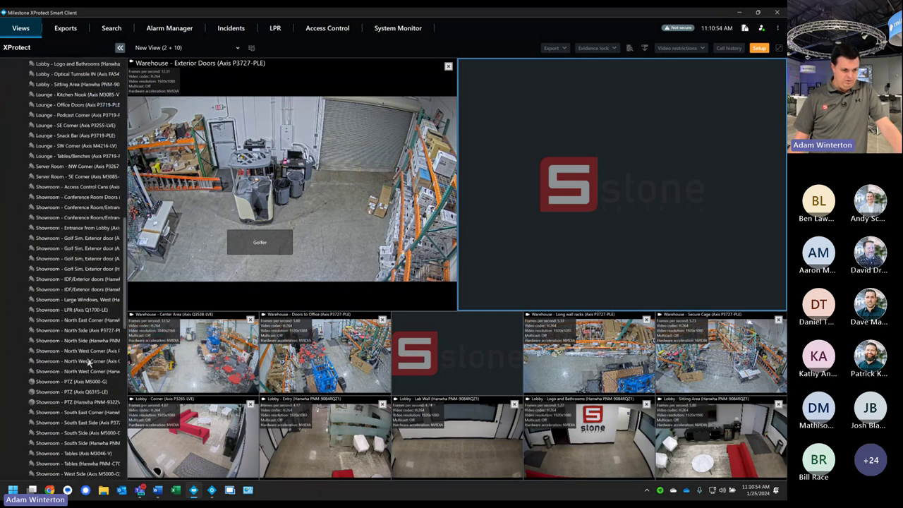
left_click(91, 394)
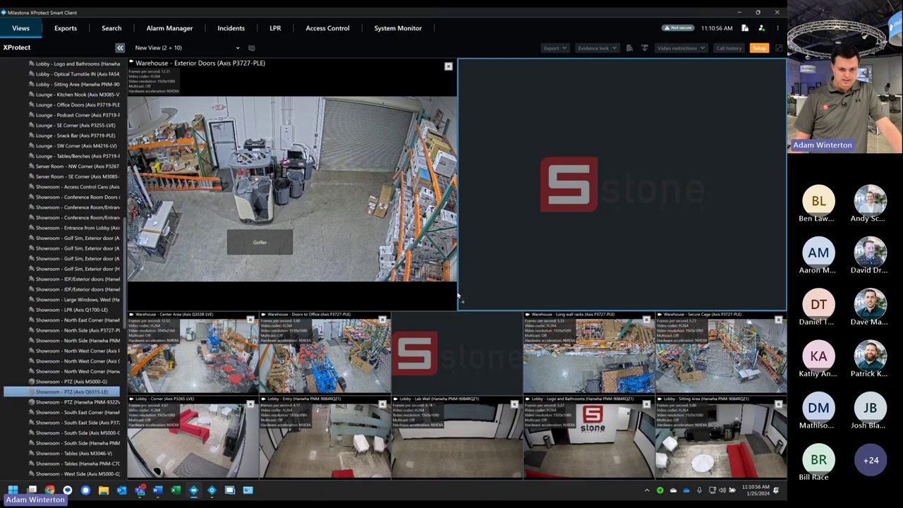
left_click(759, 50)
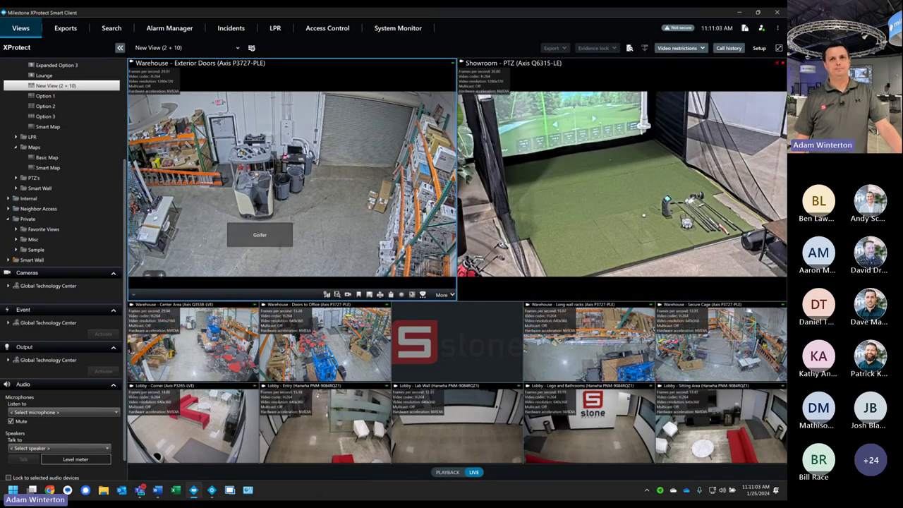
Step: Move the Showroom - PTZ camera to its Lobby, IT/Rear Door and Golfer presets in turn
mouse_move(620, 184)
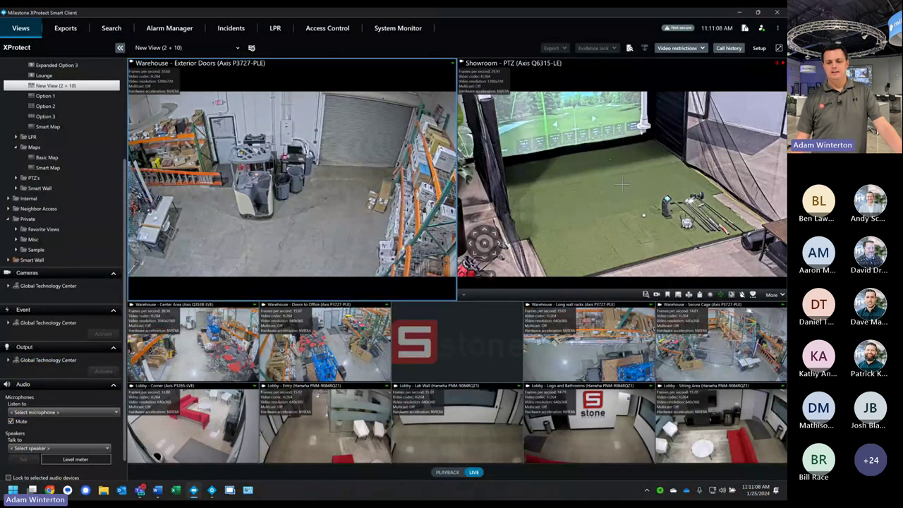
left_click(721, 295)
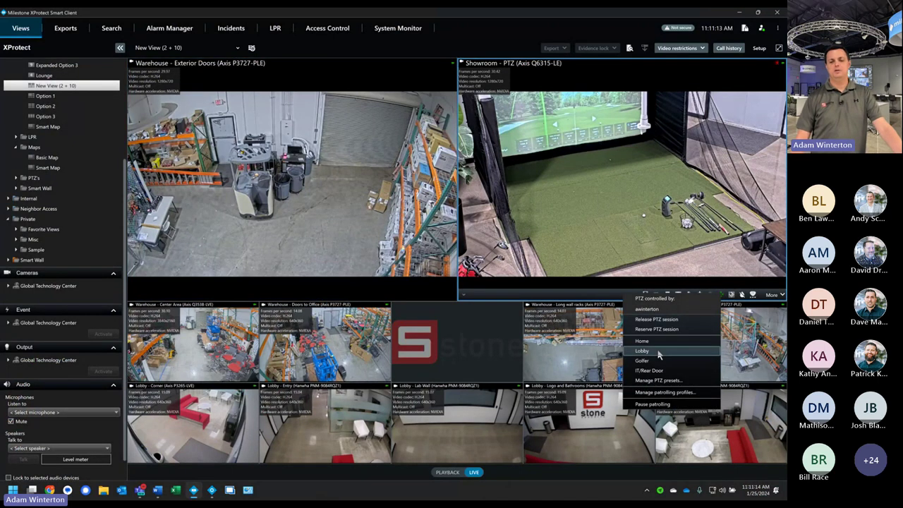
left_click(649, 370)
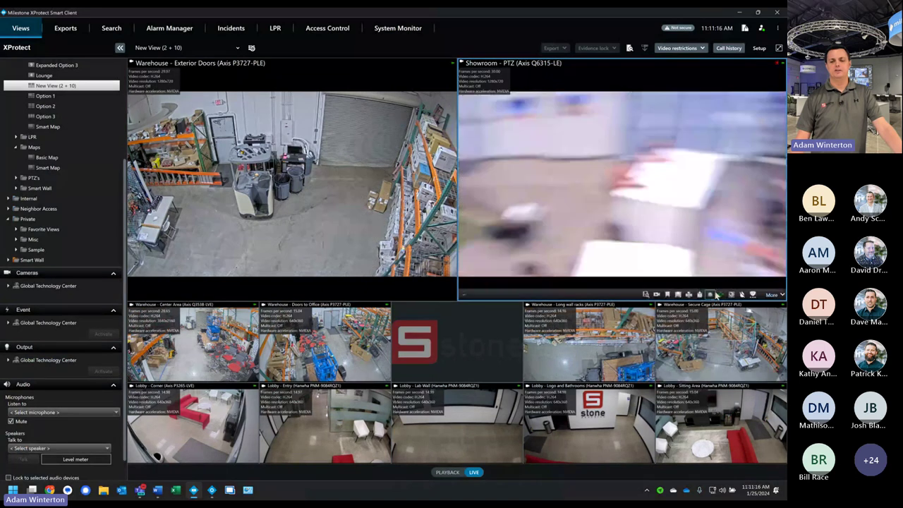
left_click(720, 295)
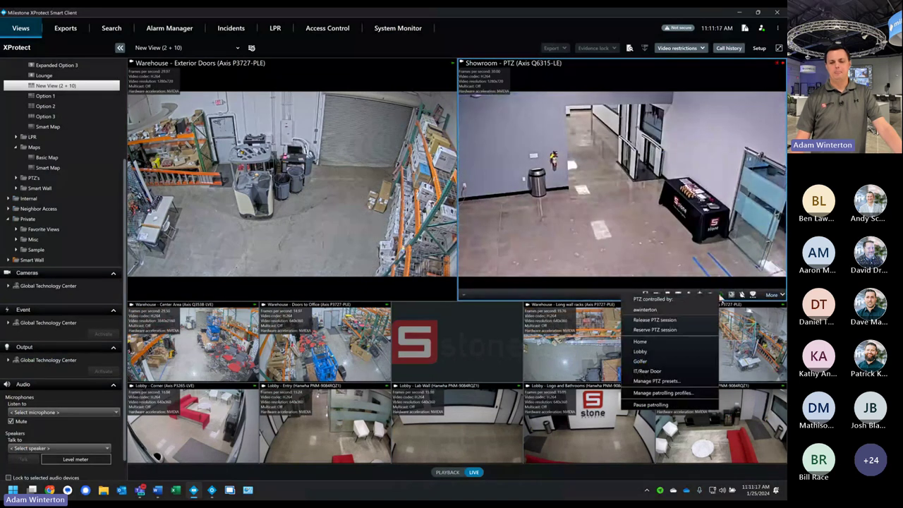
left_click(656, 371)
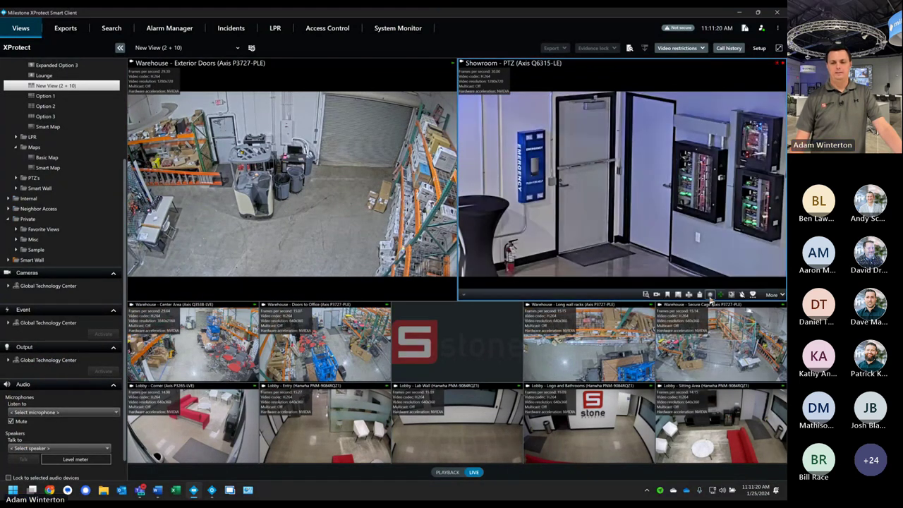
left_click(721, 295)
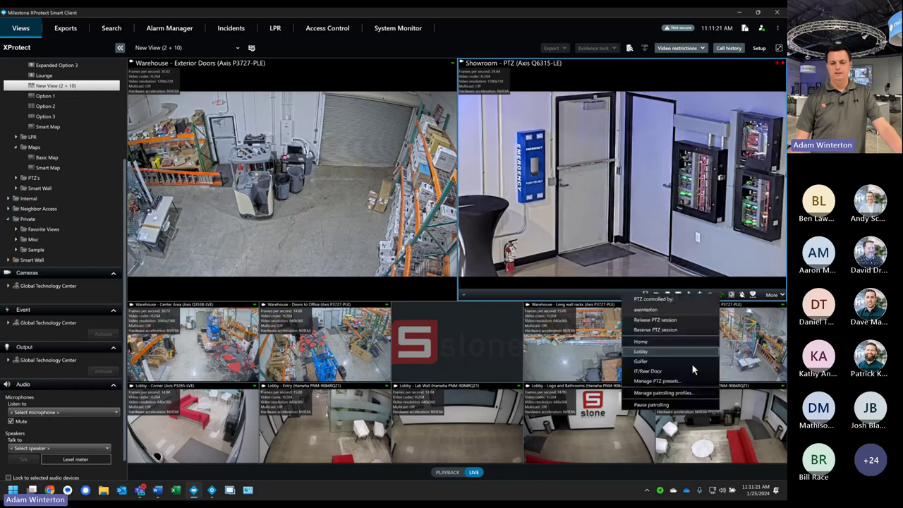
left_click(653, 361)
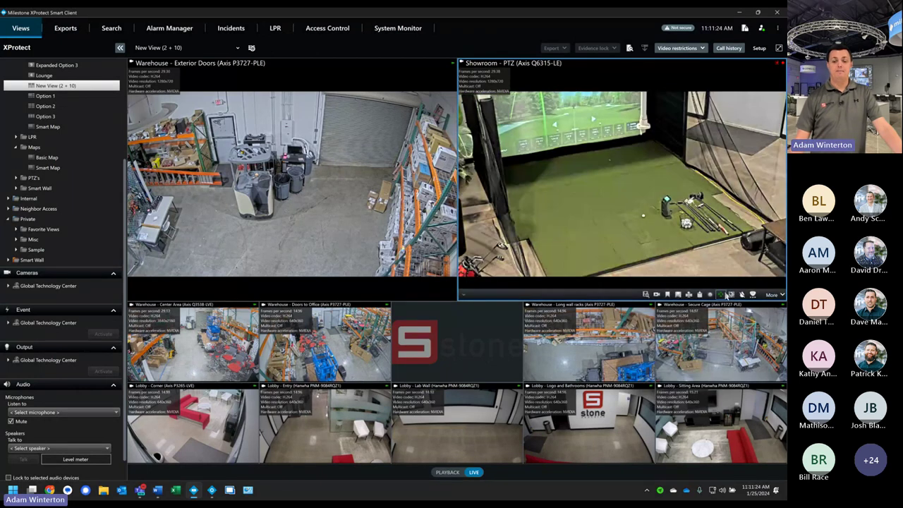
Step: Open the PTZ preset management for the Showroom - PTZ camera, review its preset list, and close it
left_click(723, 294)
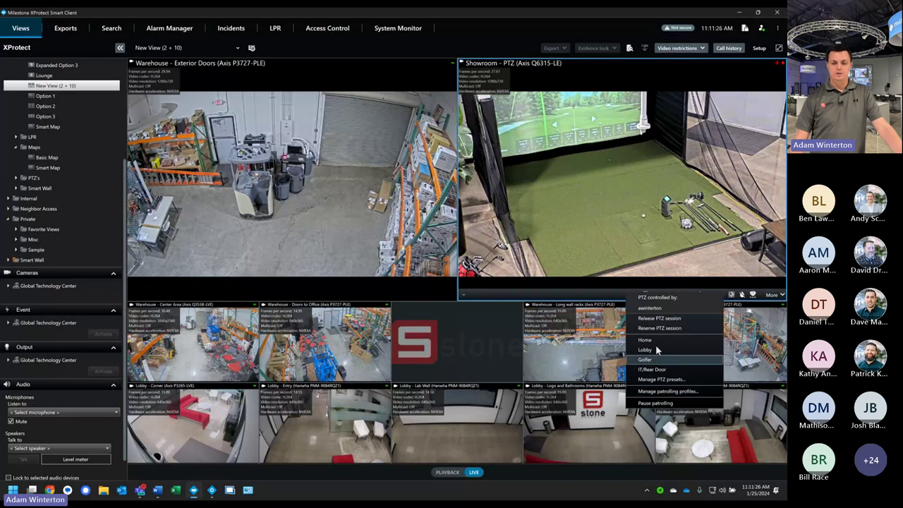
left_click(662, 379)
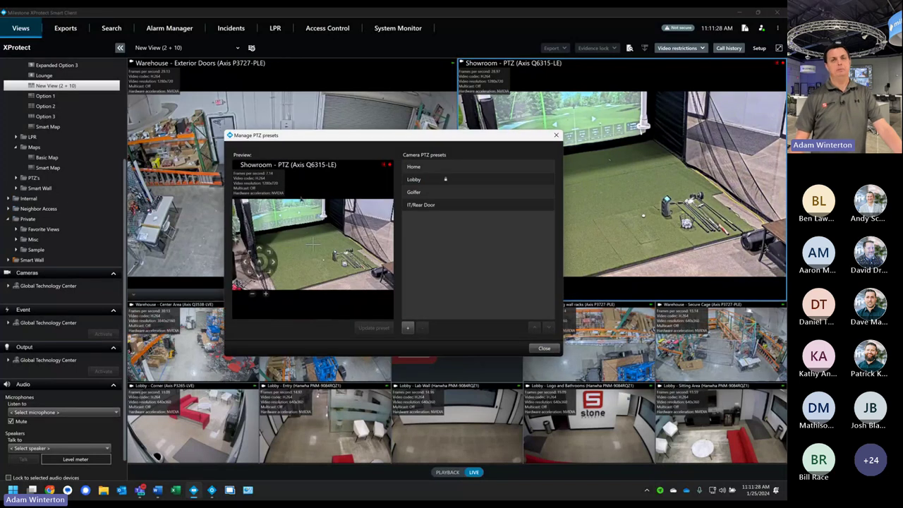
mouse_move(314, 244)
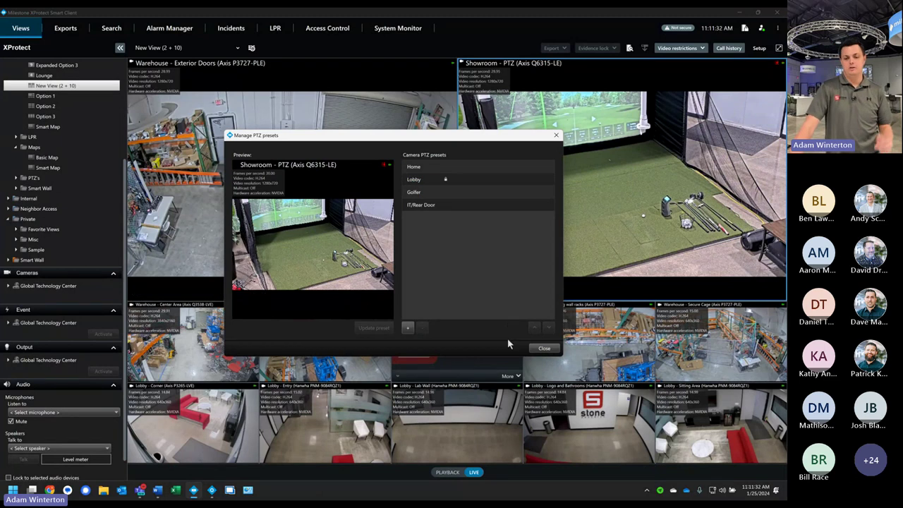
left_click(544, 348)
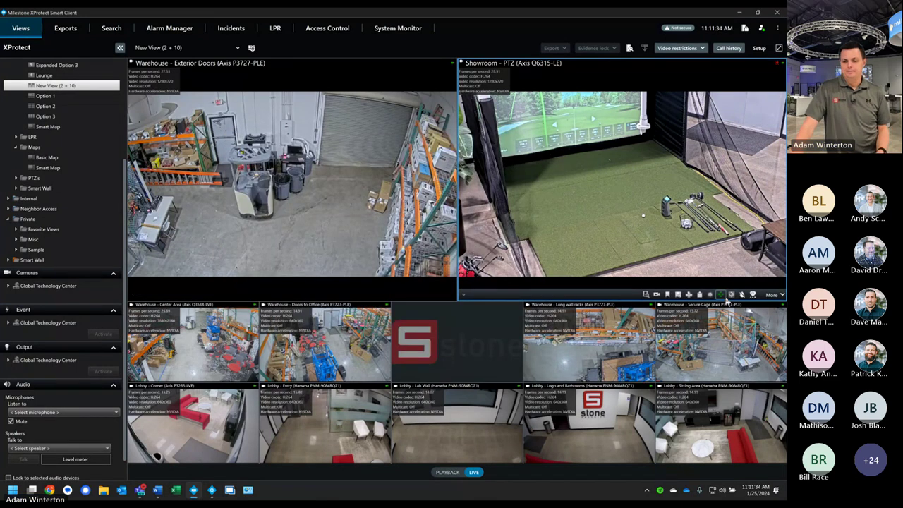
Step: Move the Showroom - PTZ camera to its Lobby preset
left_click(721, 295)
left_click(554, 251)
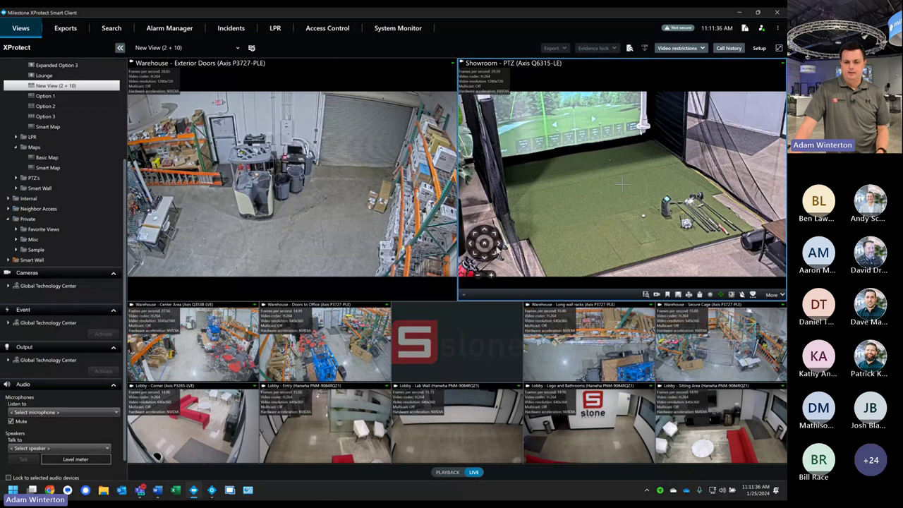
left_click(721, 295)
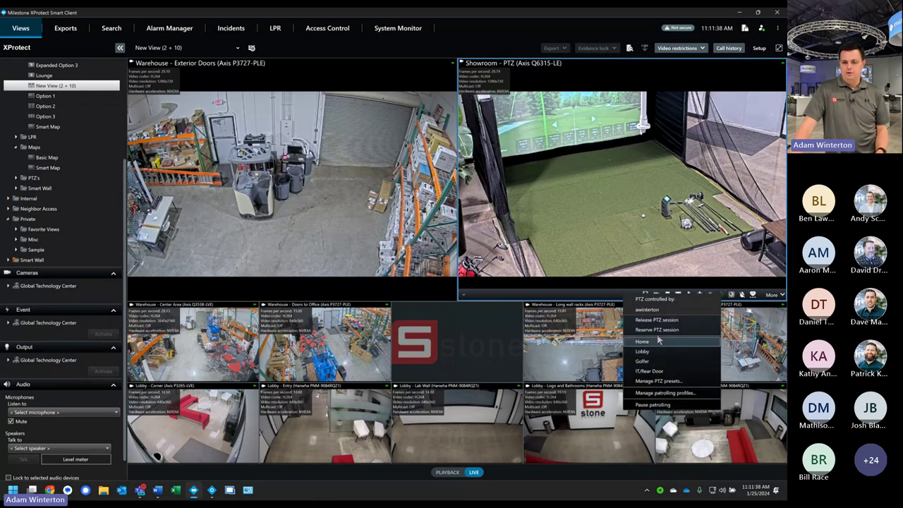
left_click(642, 351)
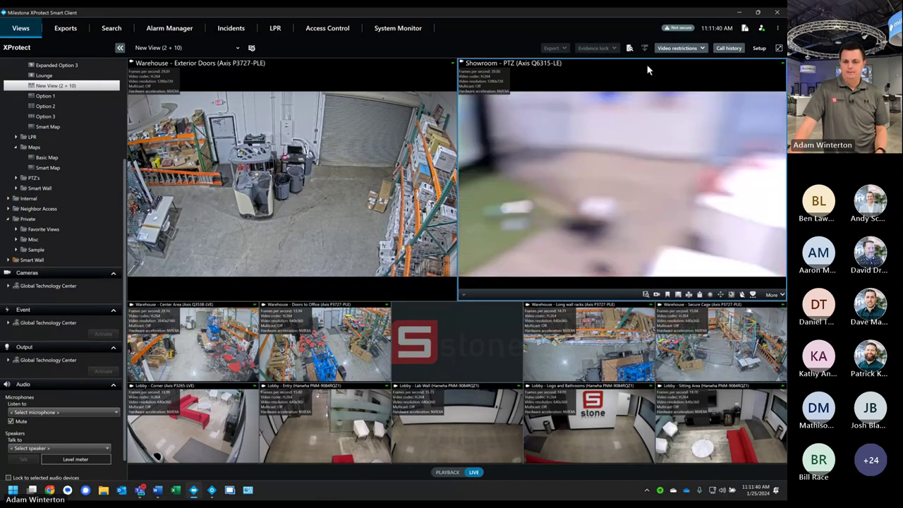
Step: Enter setup mode and remove the Golfer overlay button from the Warehouse - Exterior Doors tile
left_click(759, 48)
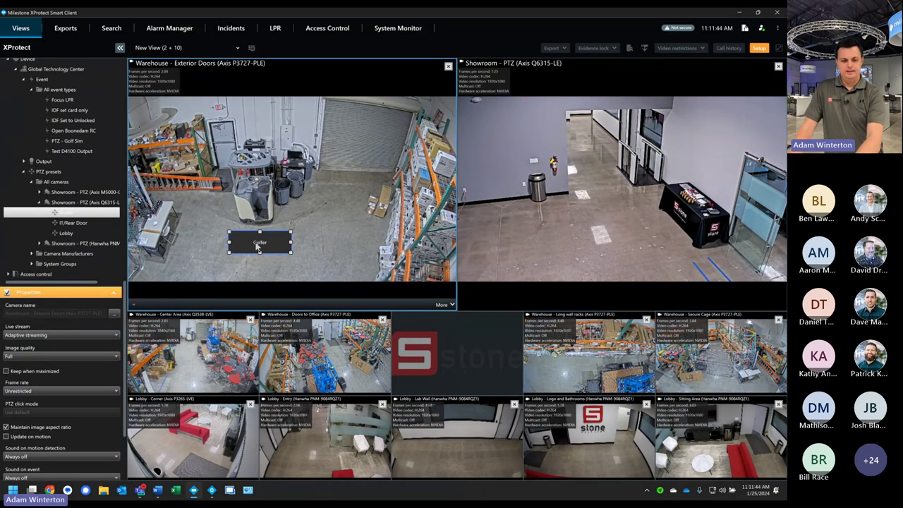
left_click(314, 229)
Step: Look through all output actions available as overlay buttons under Global Technology Center, collapsing the PTZ presets and outputs lists
scroll(48, 326, "down", 1)
scroll(55, 321, "down", 2)
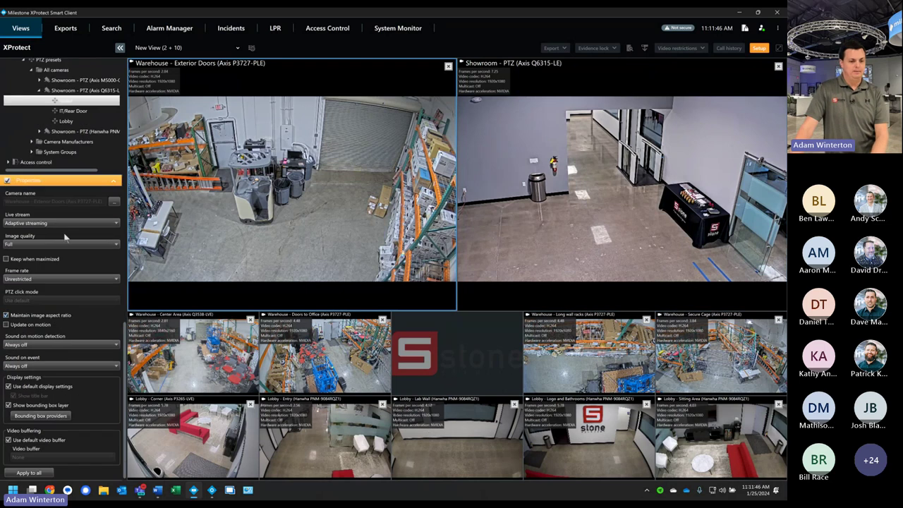
scroll(78, 226, "up", 4)
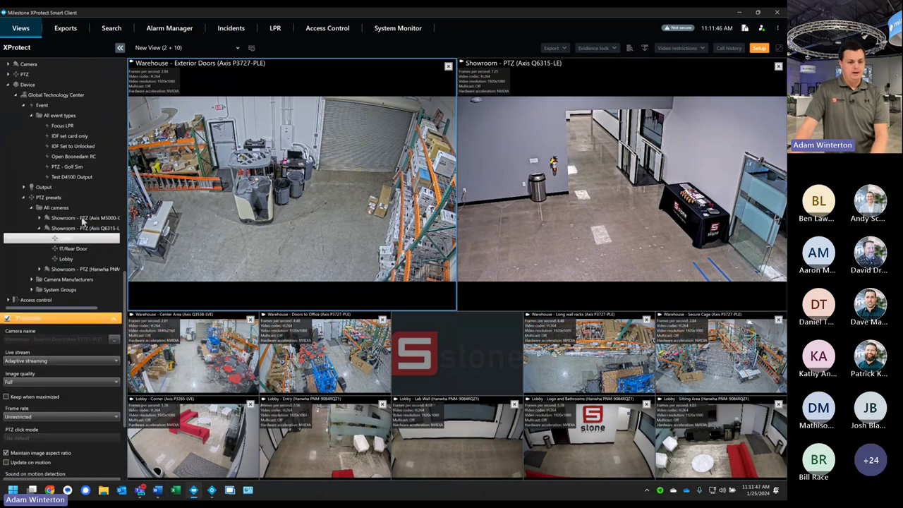
left_click(40, 228)
left_click(23, 197)
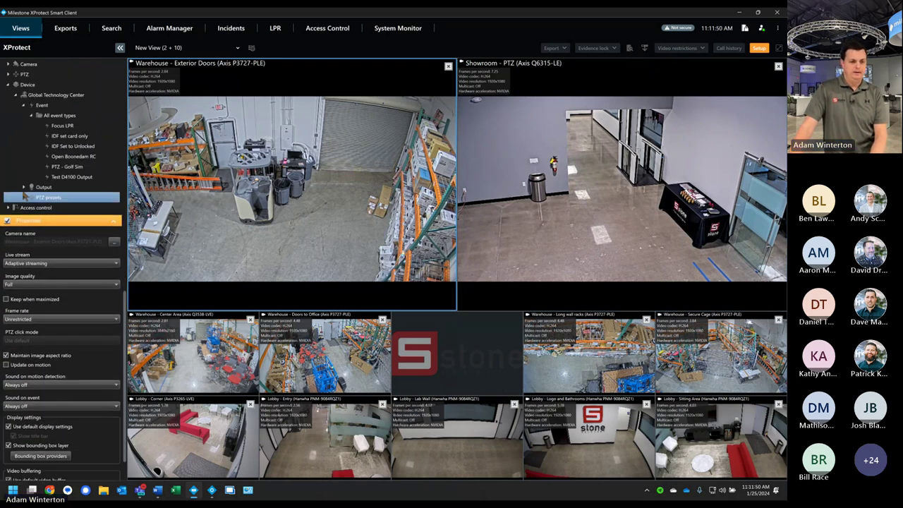
left_click(23, 187)
left_click(33, 197)
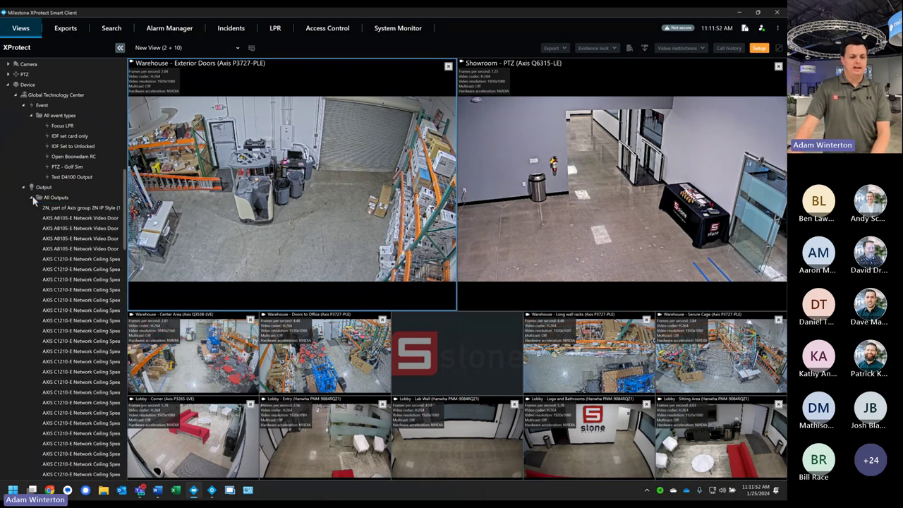
scroll(57, 240, "down", 5)
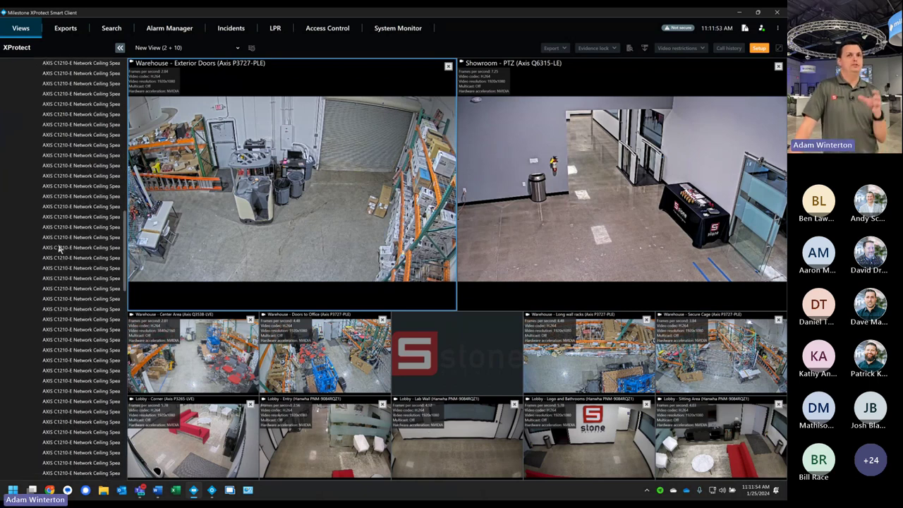
scroll(53, 257, "up", 2)
scroll(53, 257, "up", 2)
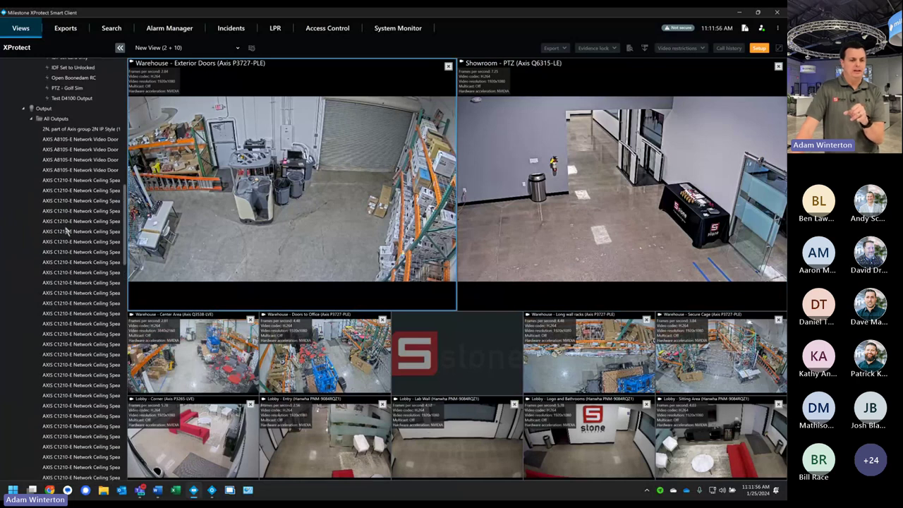
left_click(31, 118)
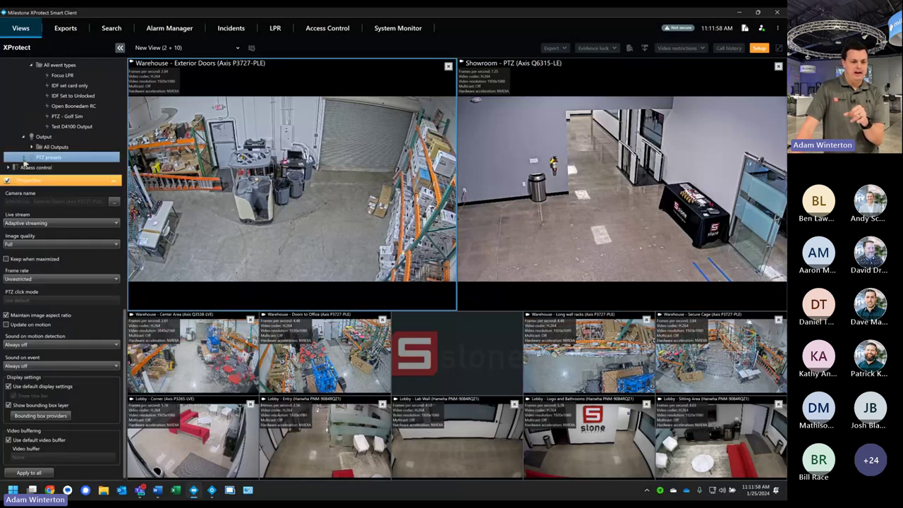
Step: Place the access control Open command of Door for Warehouse Roll-up Door as an overlay button over the roll-up door in the Warehouse - Exterior Doors tile
left_click(8, 245)
scroll(34, 282, "down", 1)
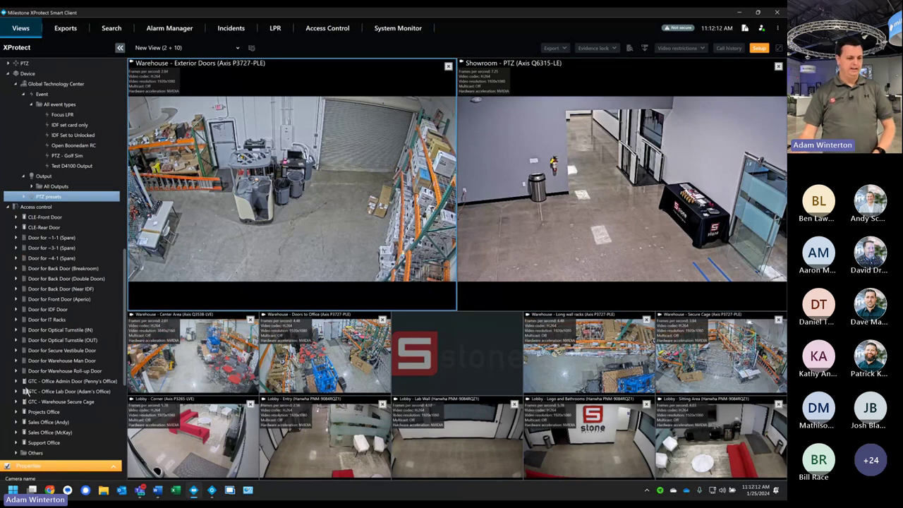
scroll(62, 369, "down", 2)
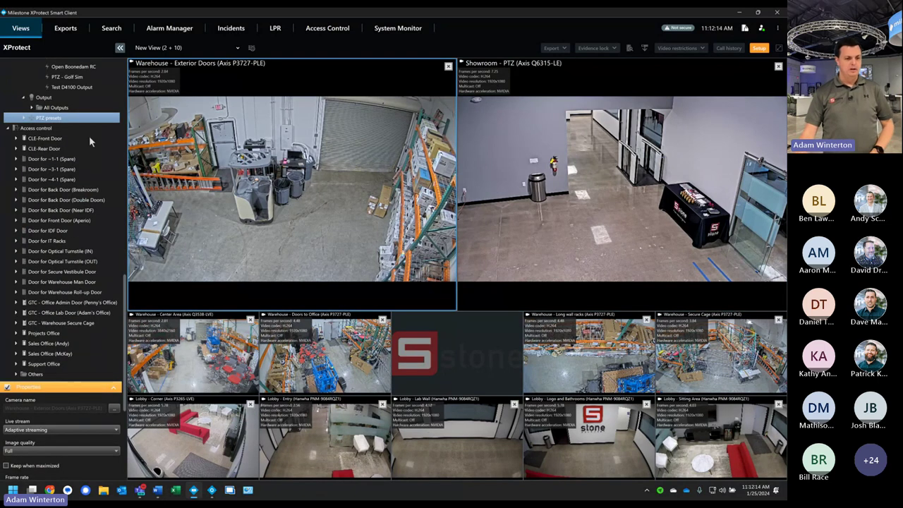
left_click(86, 290)
left_click(16, 292)
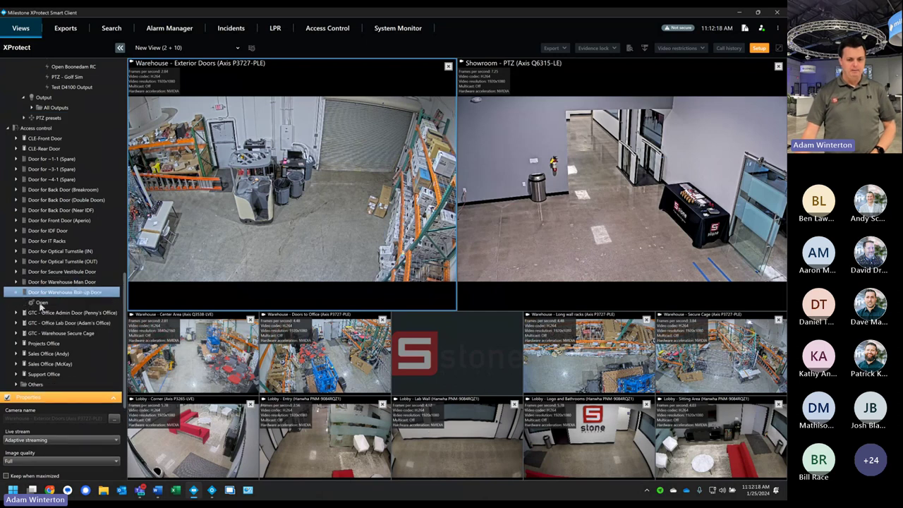
left_click_drag(40, 303, 378, 122)
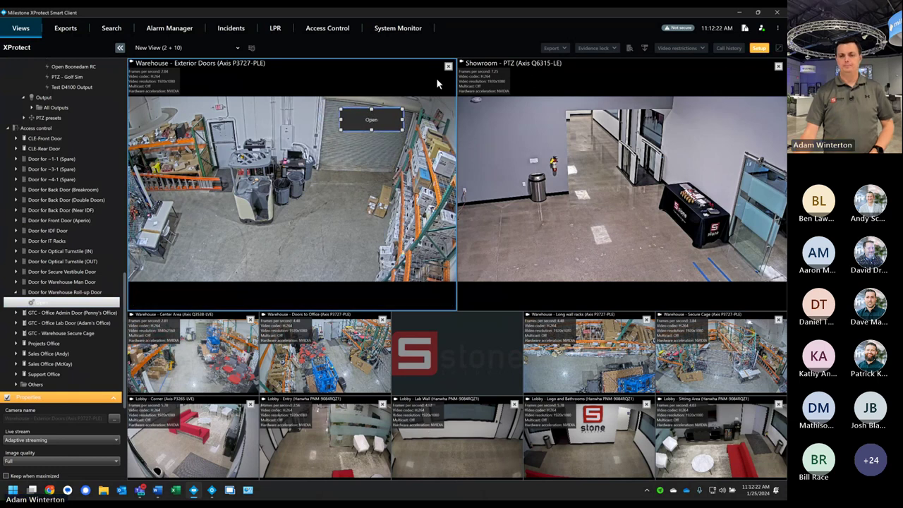
Step: Leave setup mode and check the roll-up door's Open overlay button on the Warehouse - Exterior Doors tile in live mode
left_click(759, 47)
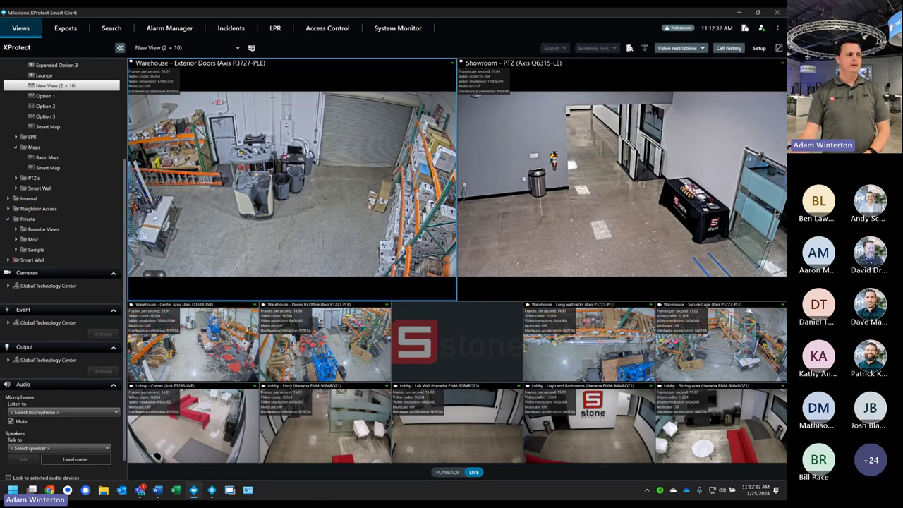
mouse_move(374, 116)
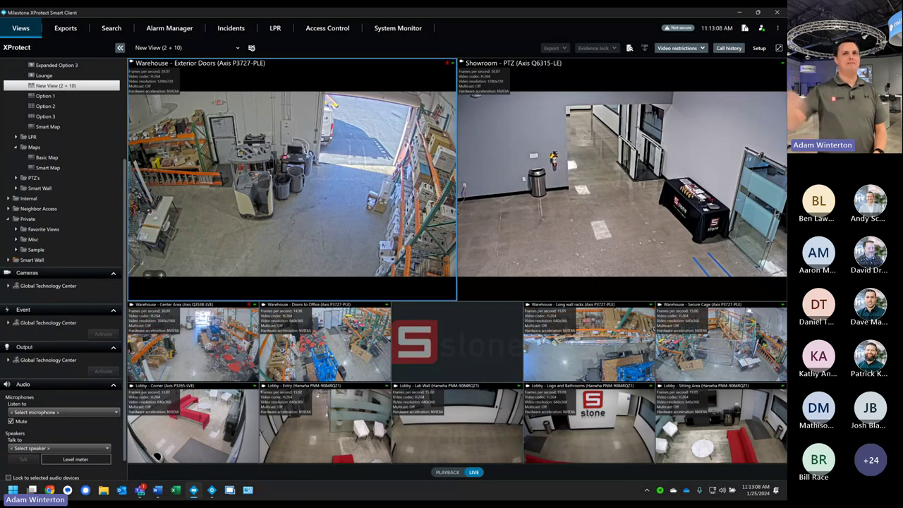
mouse_move(348, 124)
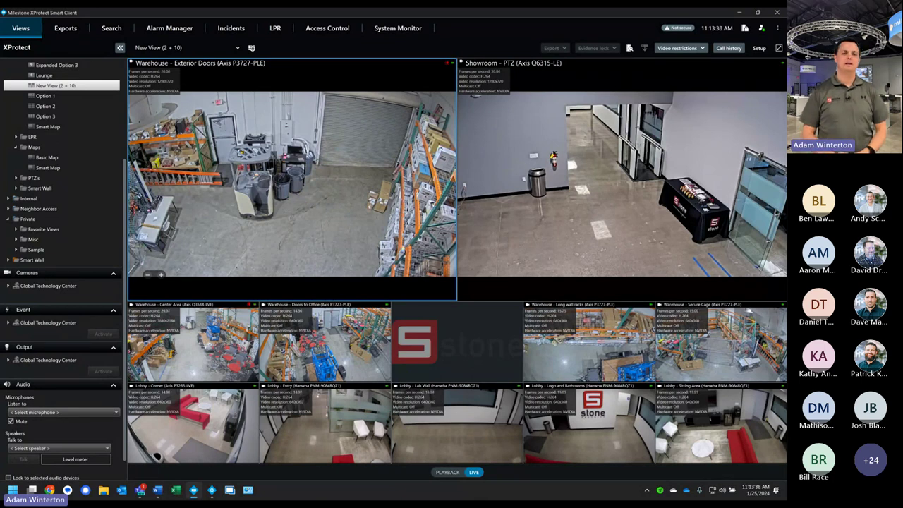
left_click(481, 340)
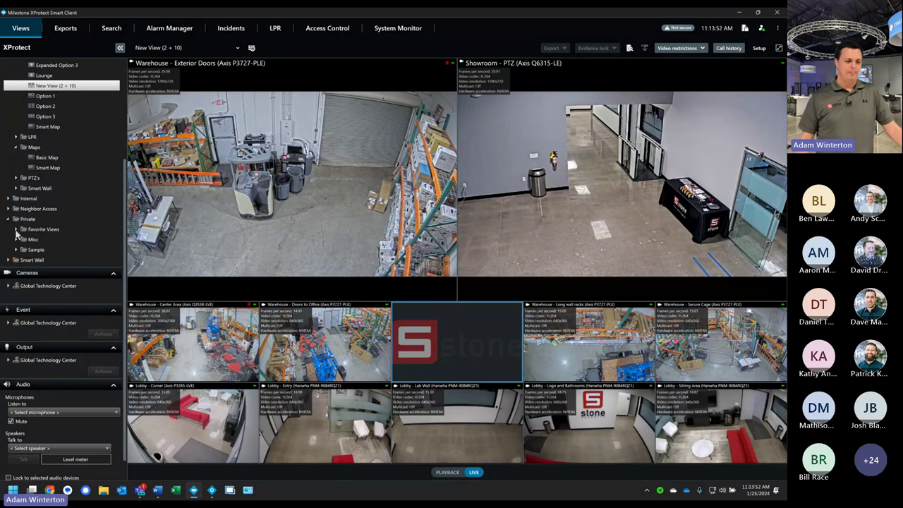
scroll(49, 233, "down", 1)
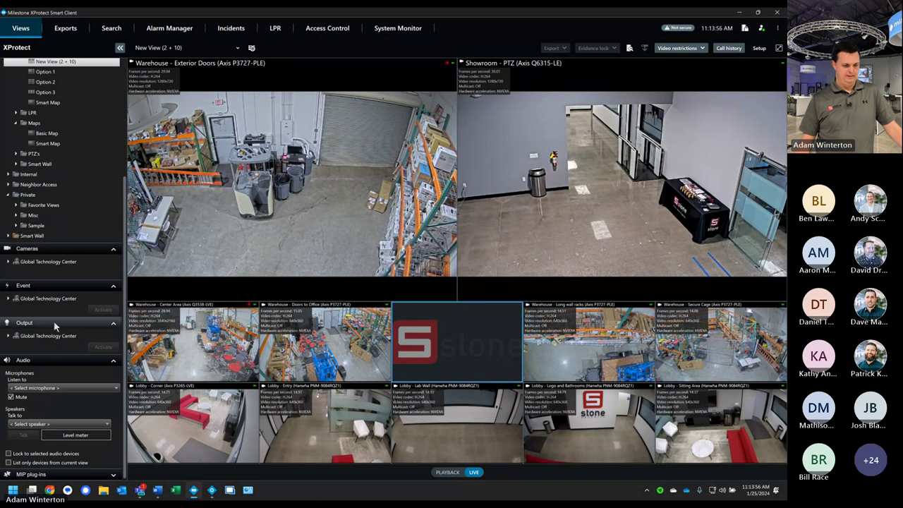
scroll(50, 292, "up", 1)
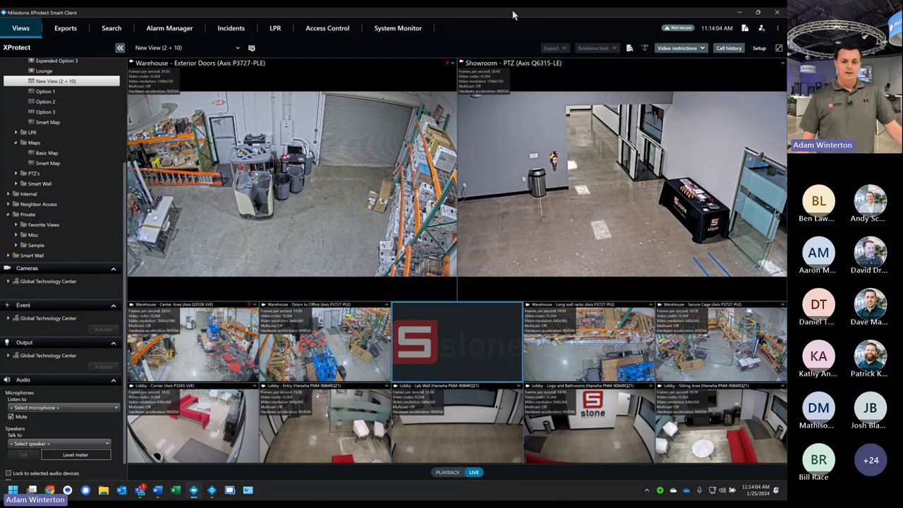
Step: Minimize Smart Client and sign in to XProtect Management Client 2023 R2 with the account password
left_click(740, 12)
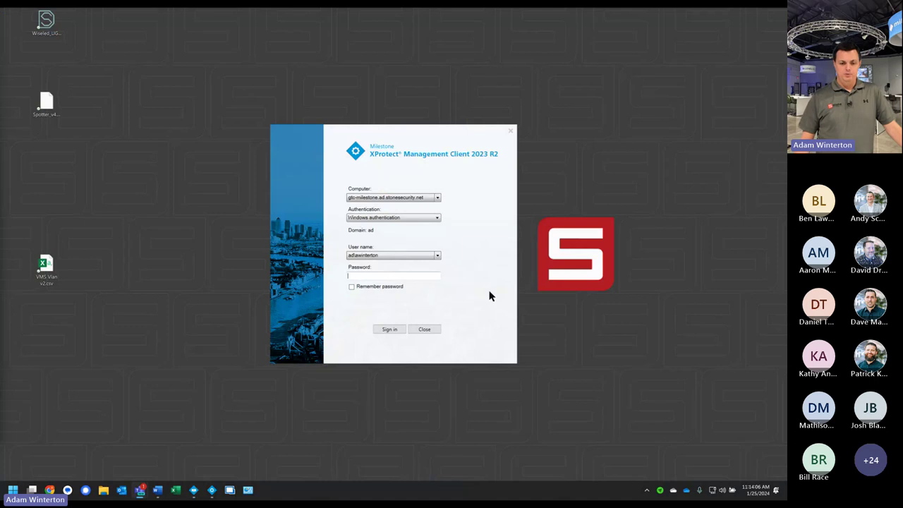
type("•••••••••••••")
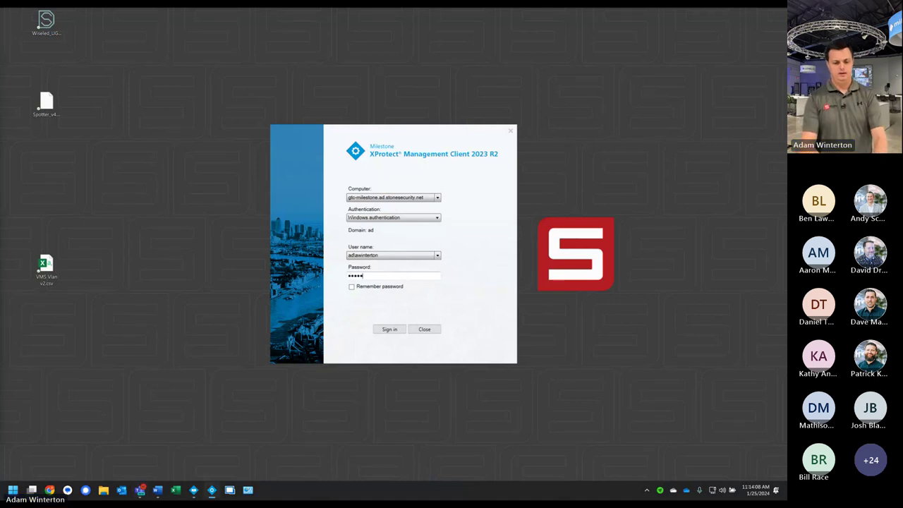
type("•••••")
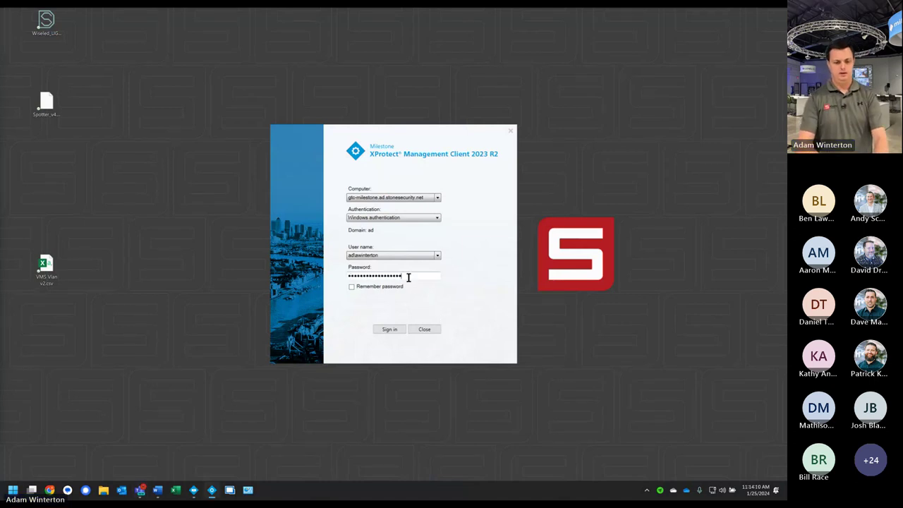
key("Return")
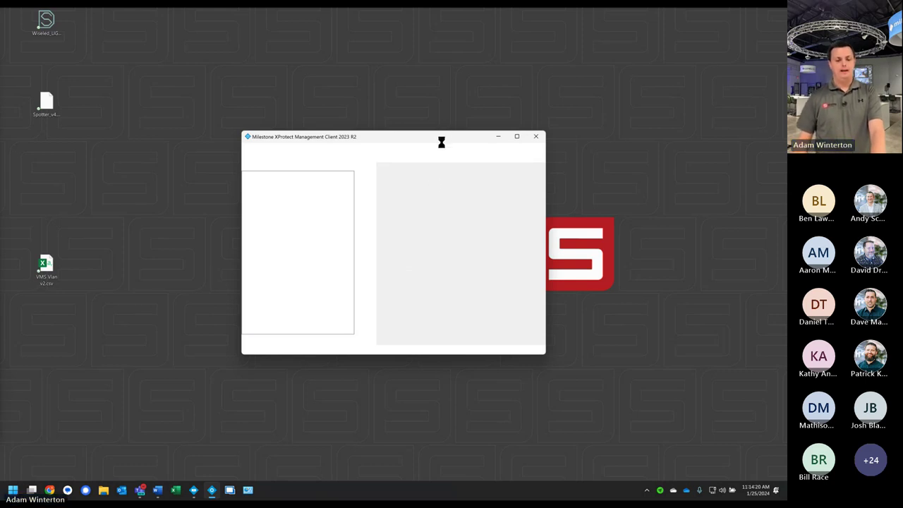
Step: Switch back to Smart Client, collapse all view folders, and go through the Internal, Neighbor Access and Demo Views groups
left_click(196, 489)
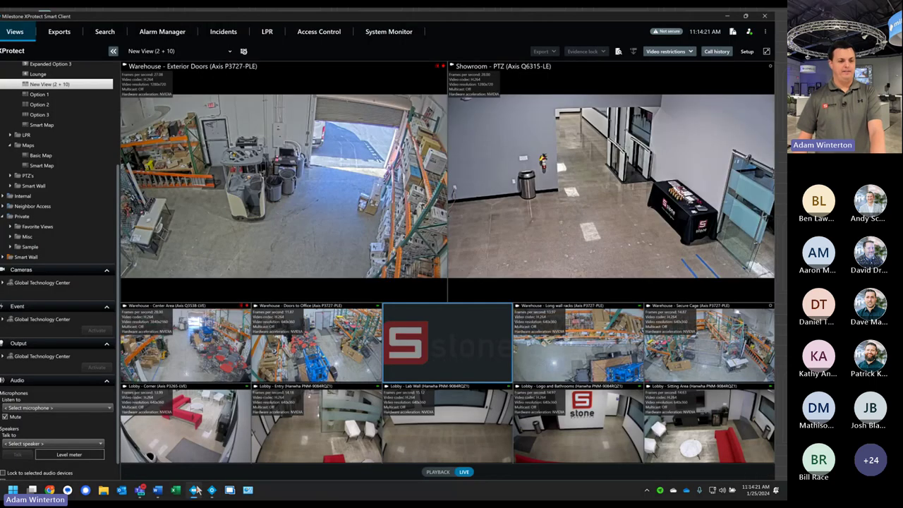
scroll(63, 176, "up", 3)
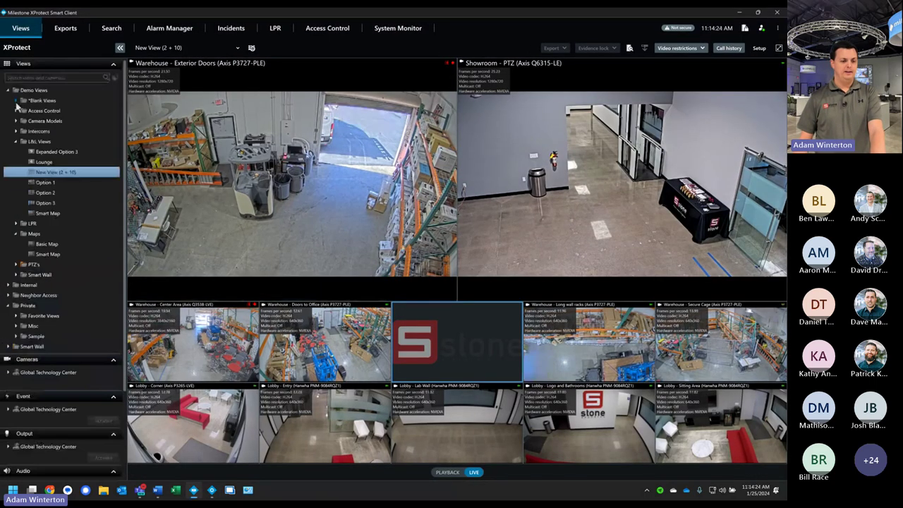
left_click(16, 141)
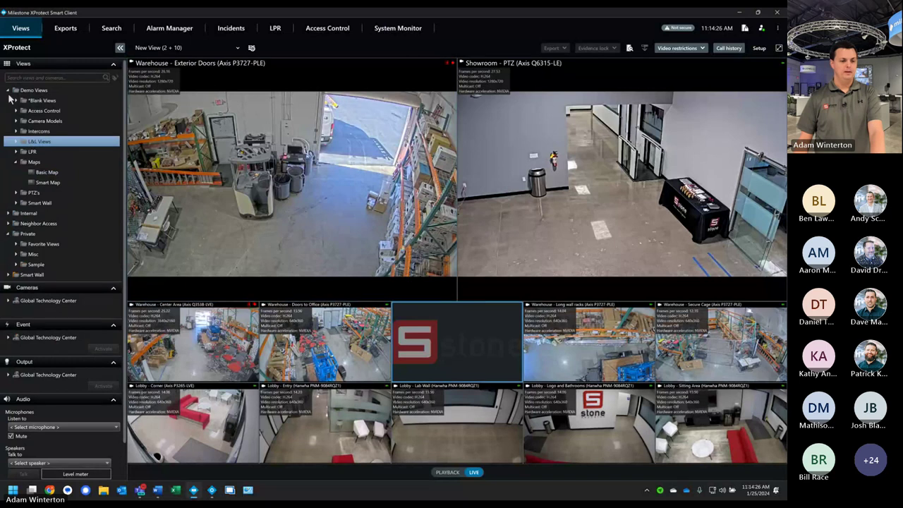
left_click(8, 91)
left_click(8, 120)
left_click(33, 100)
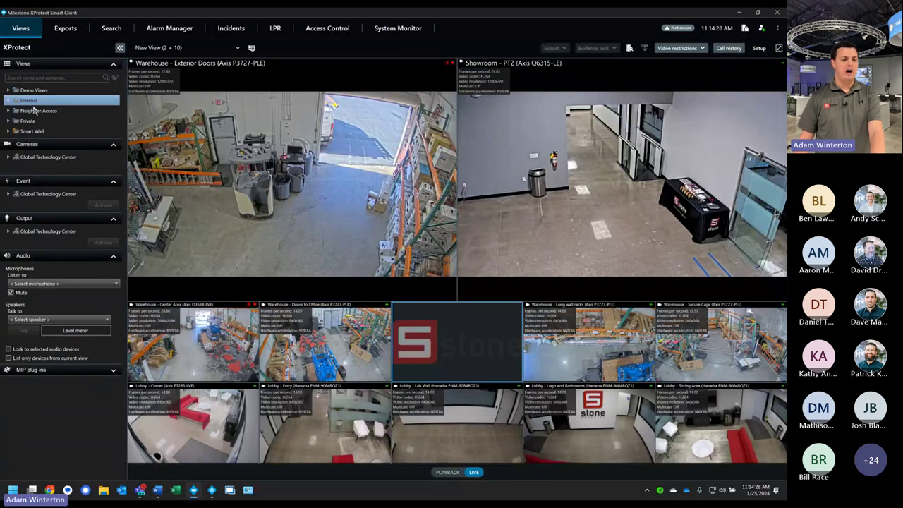
left_click(36, 111)
left_click(29, 101)
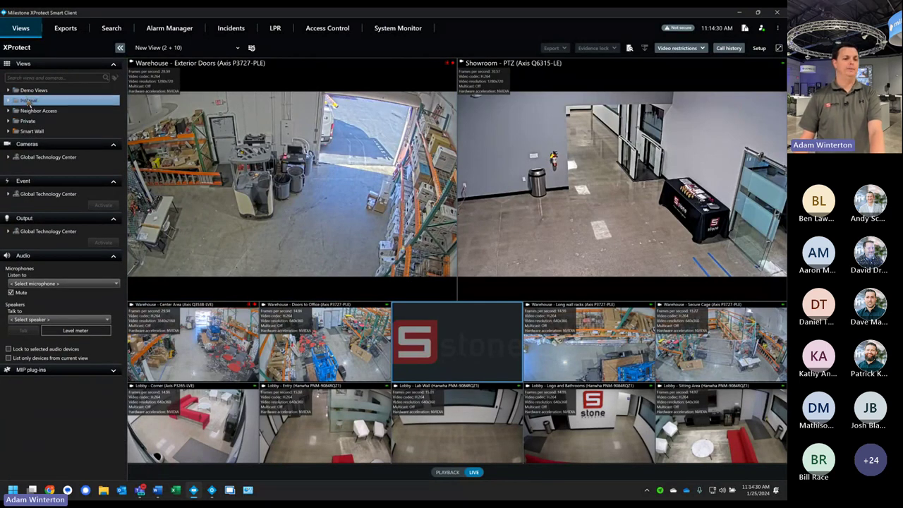
left_click(29, 90)
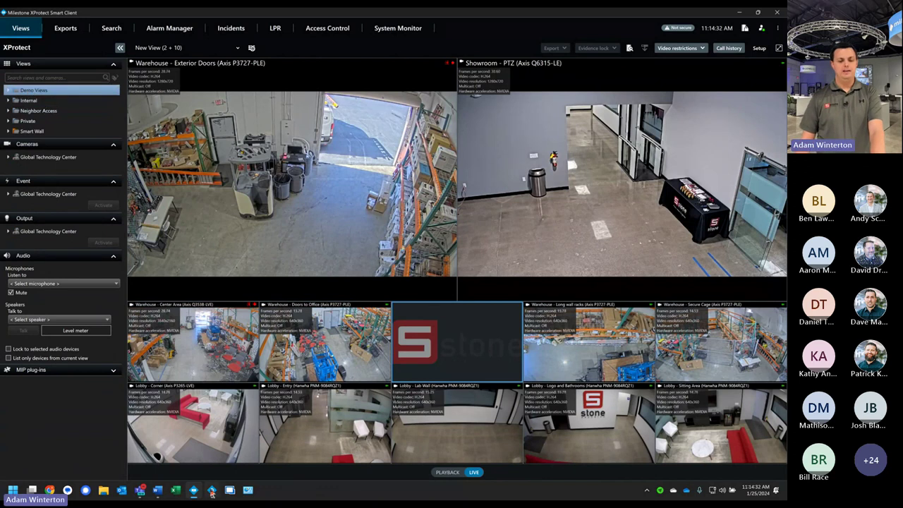
Step: Switch to XProtect Management Client, dismiss the trial license notice and maximize the window
mouse_move(212, 491)
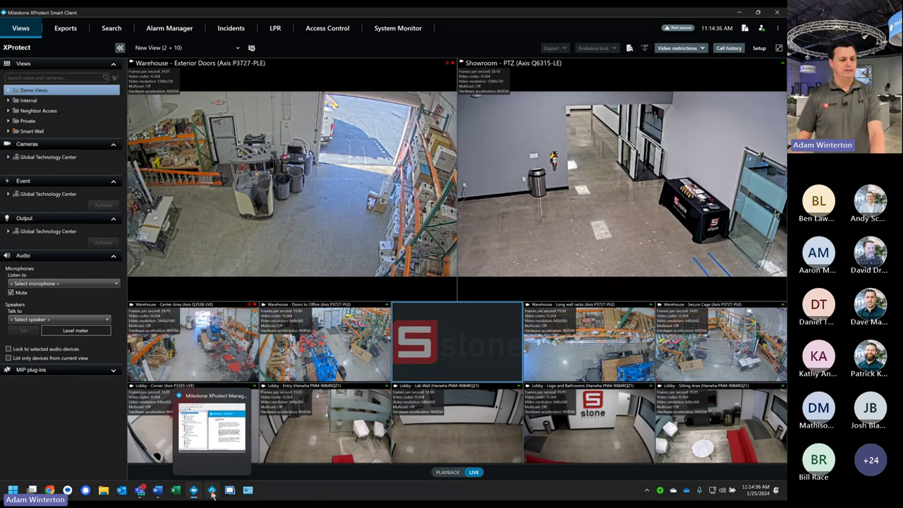
left_click(212, 492)
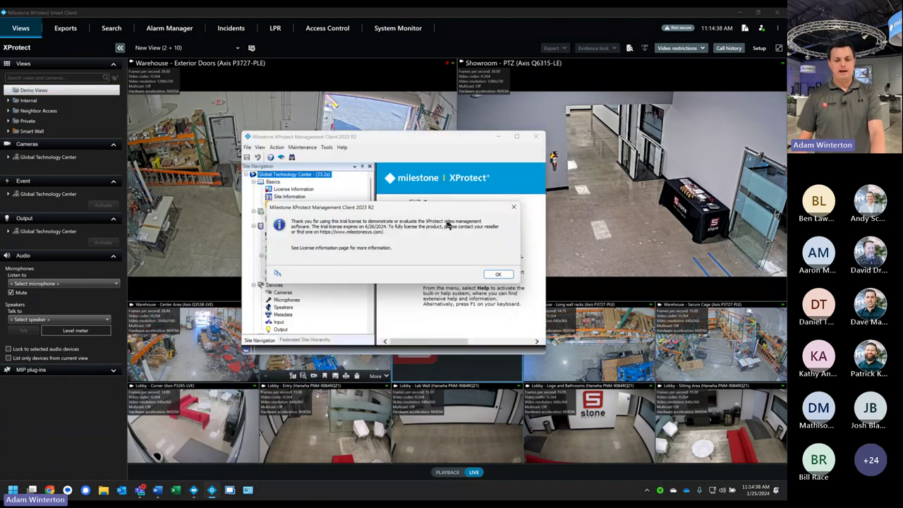
left_click(498, 274)
left_click(516, 136)
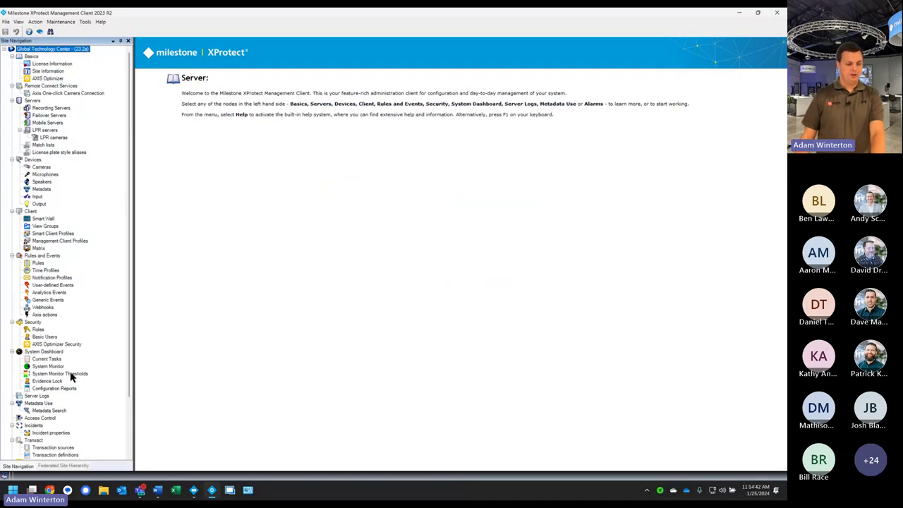
Step: Open the client View Groups and look through the Demo Views, Internal and Neighbor Access groups
left_click(45, 226)
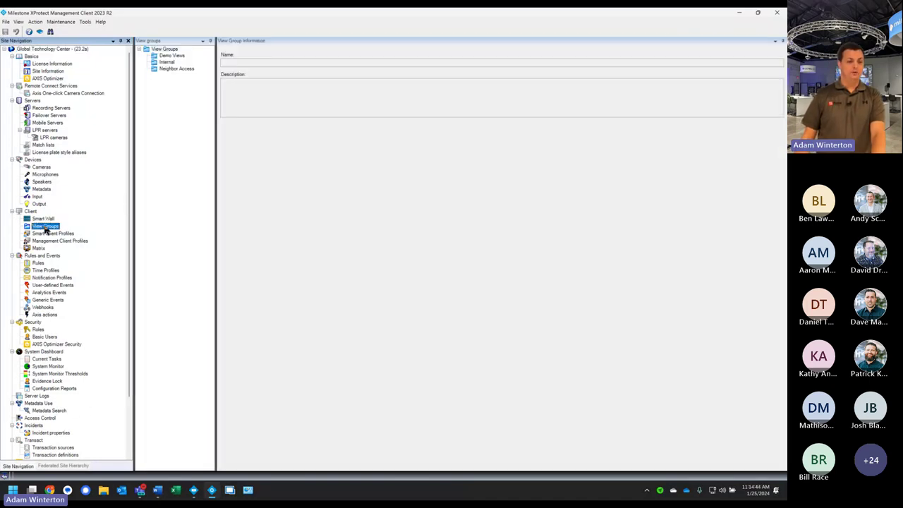
left_click(173, 57)
left_click(171, 62)
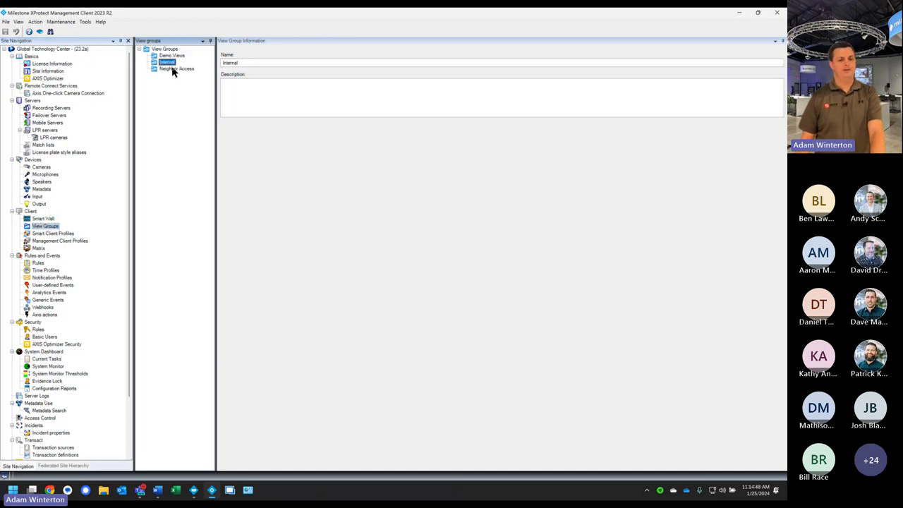
left_click(173, 69)
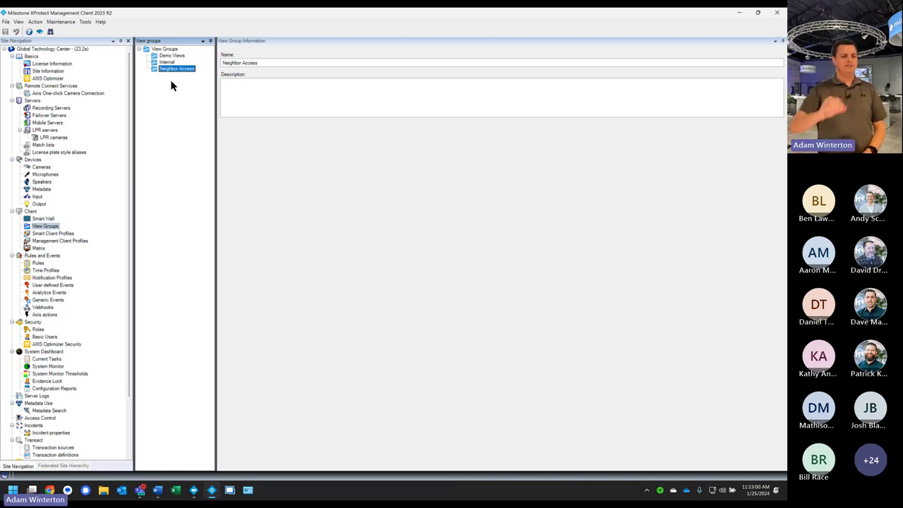
Step: Add a view group named Custom New Group
right_click(168, 77)
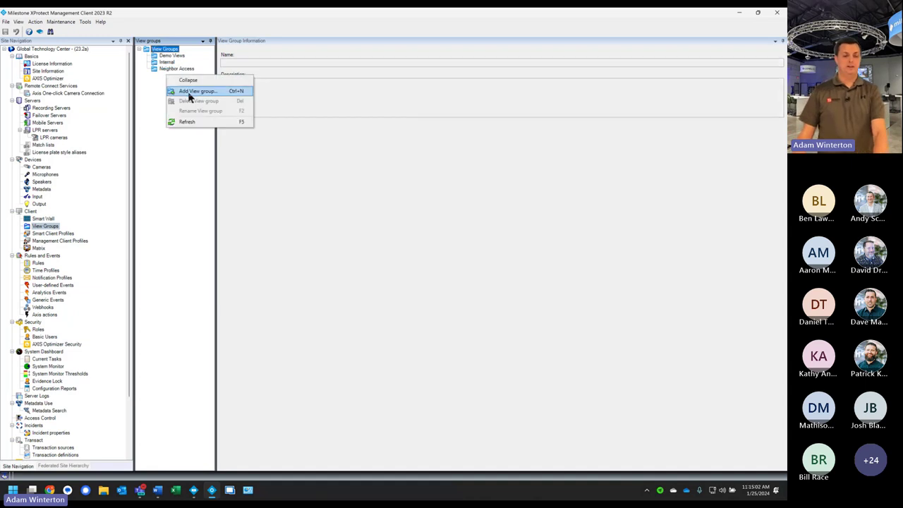
left_click(187, 92)
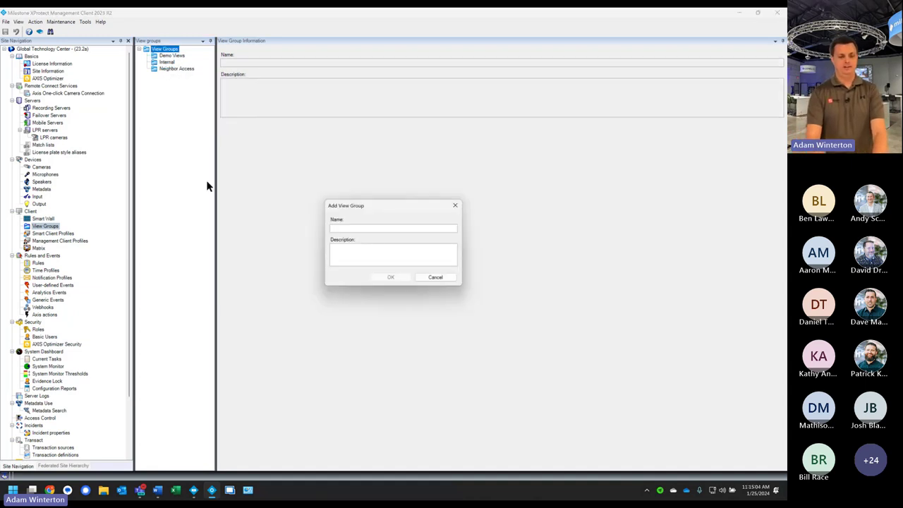
type("Customer")
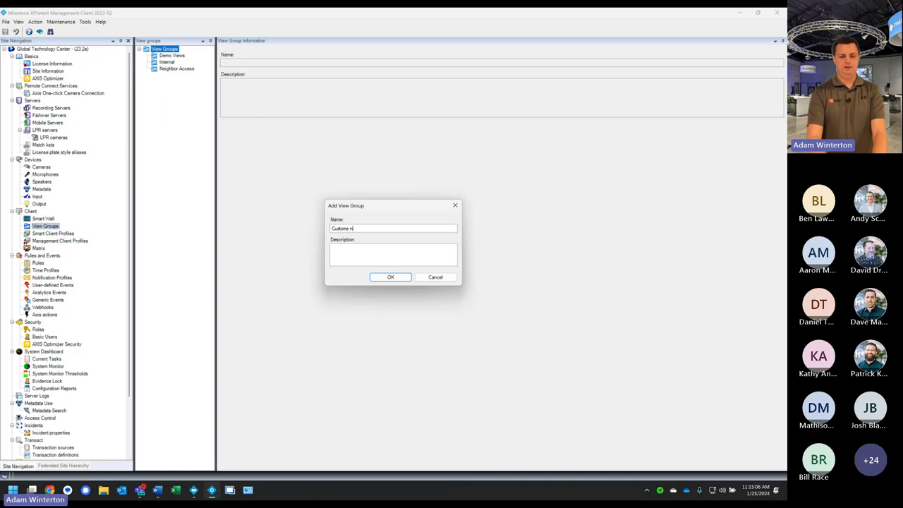
key("BackSpace")
type("New Group")
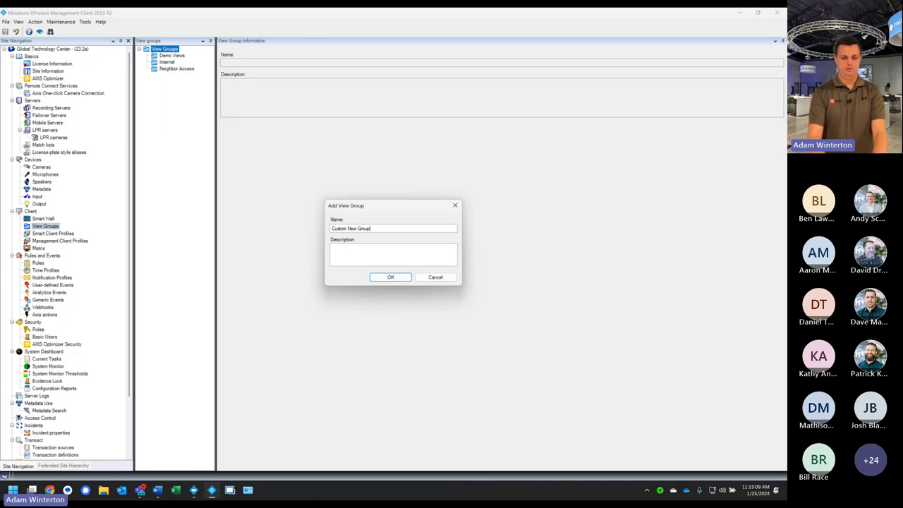
key("Return")
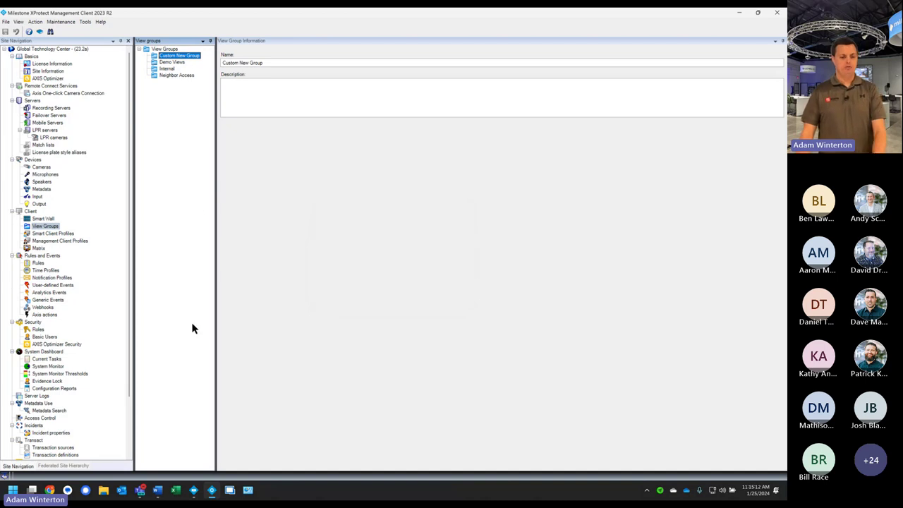
Step: Switch to Smart Client and examine Custom New Group alongside Demo Views in the views list
left_click(193, 493)
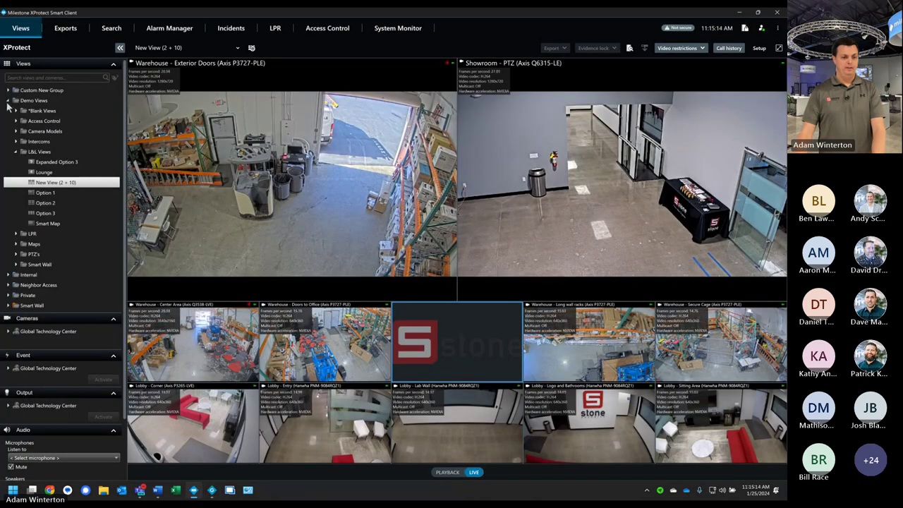
left_click(32, 94)
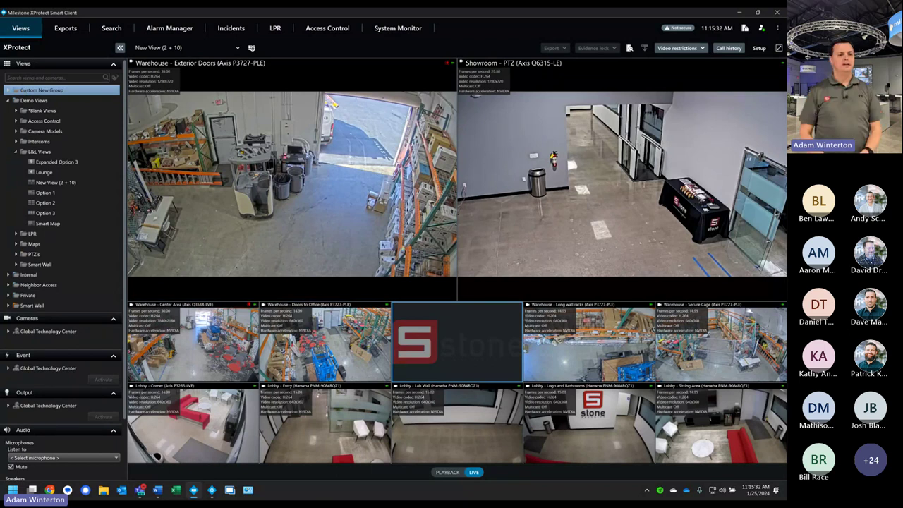
left_click(32, 101)
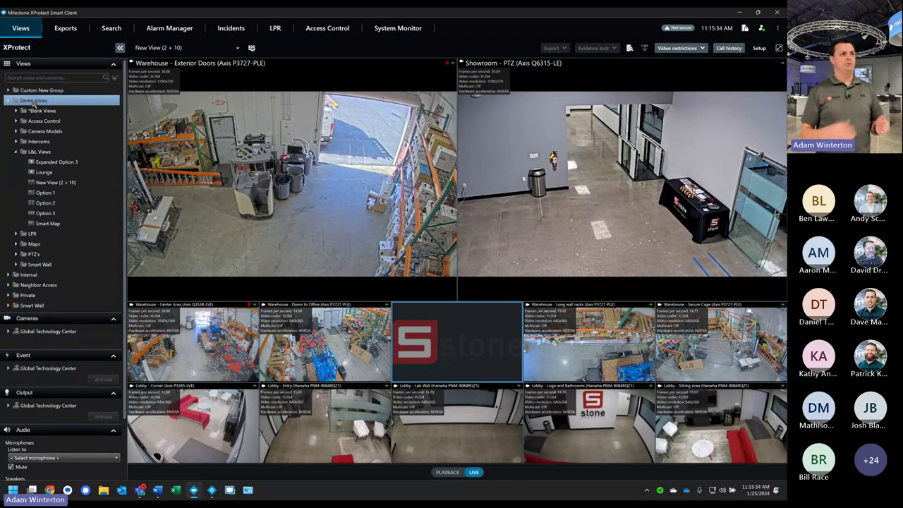
left_click(35, 91)
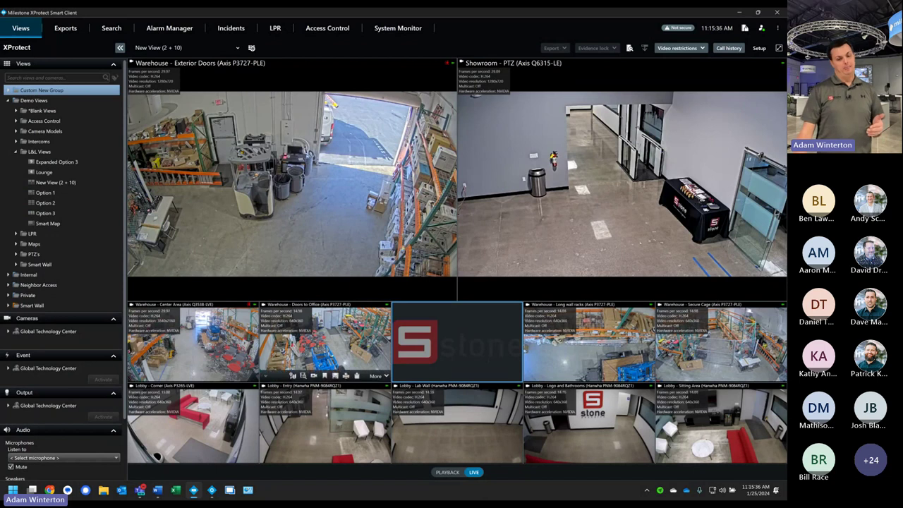
Step: Return to Management Client and examine the DemoUsers role's view group permissions for Custom New Group
left_click(238, 432)
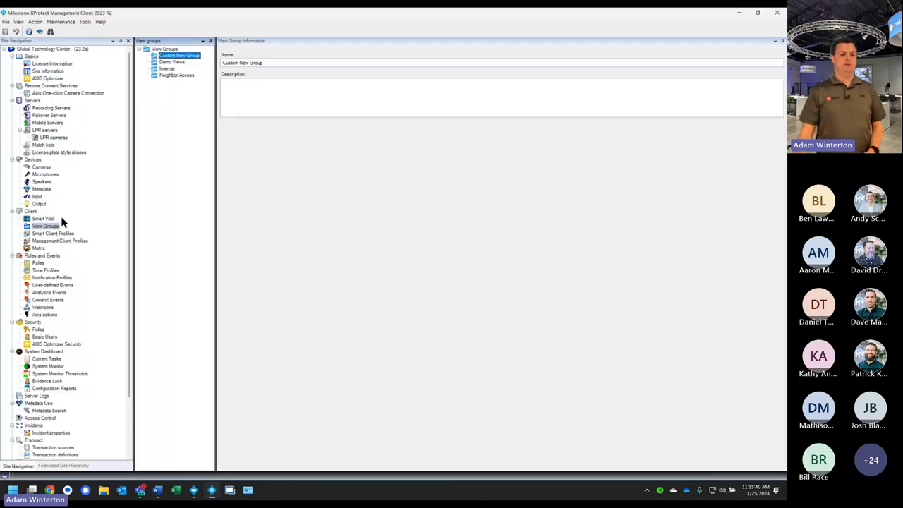
left_click(38, 329)
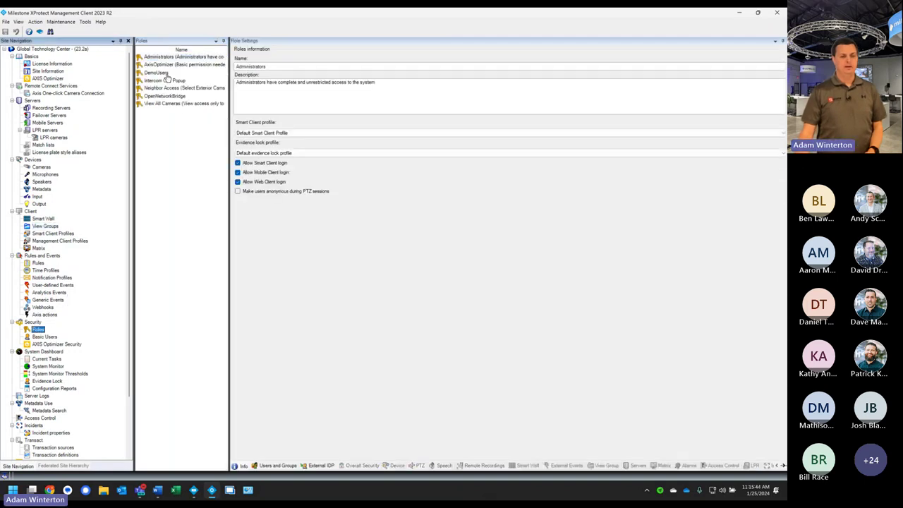
left_click(150, 74)
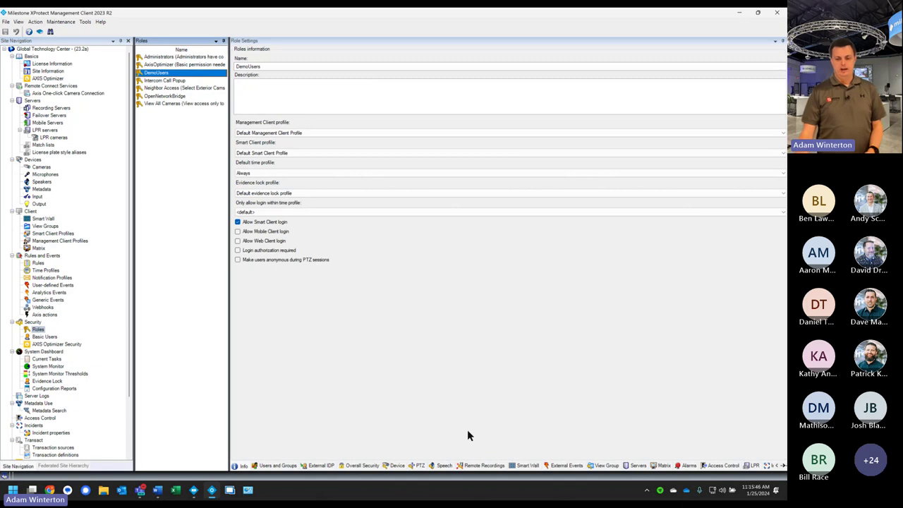
left_click(608, 467)
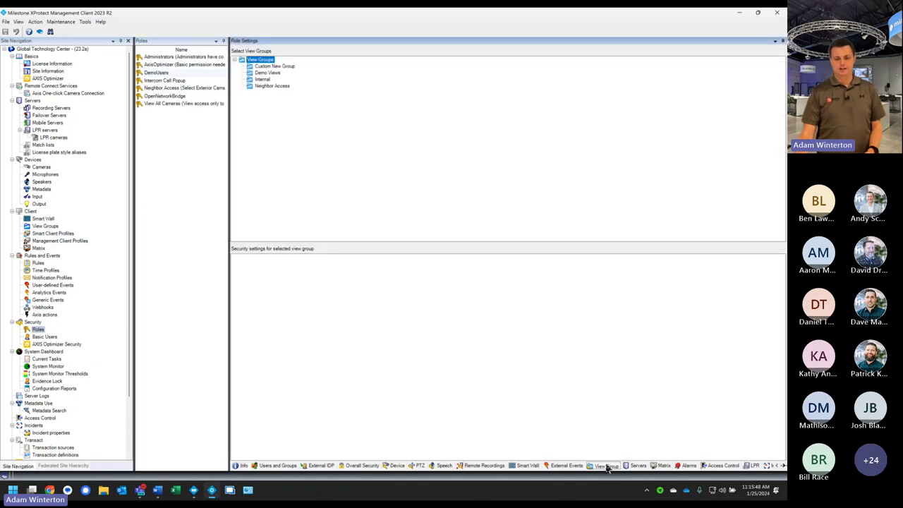
left_click(270, 67)
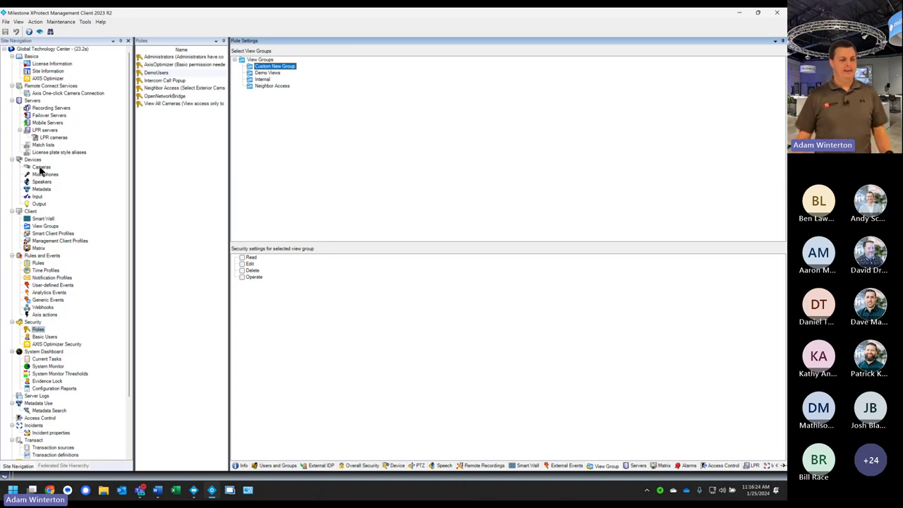
Step: Switch to Smart Client and look through the camera folders under Global Technology Center, including System Groups
left_click(196, 492)
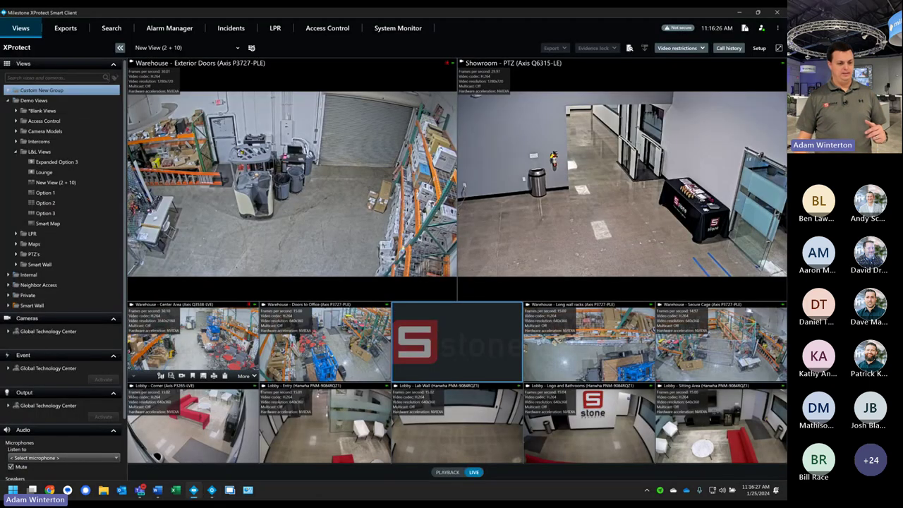
double_click(48, 330)
left_click(50, 313)
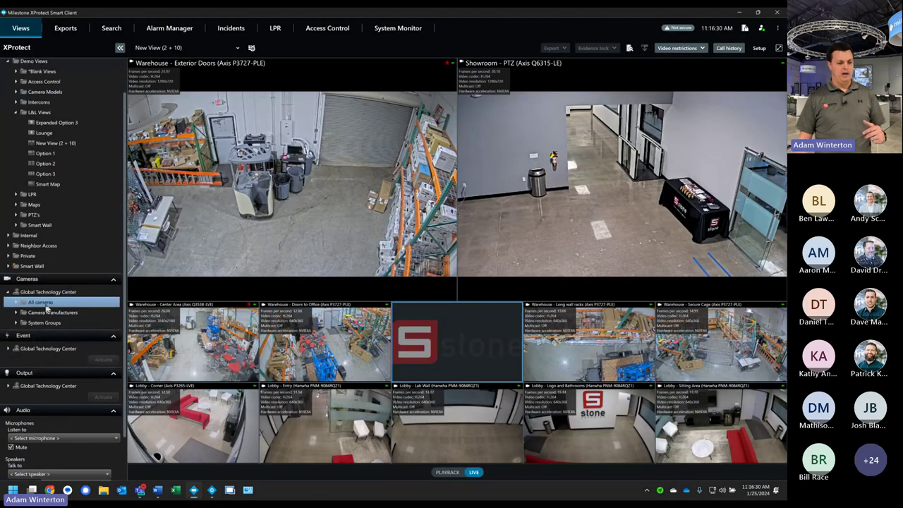
left_click(43, 324)
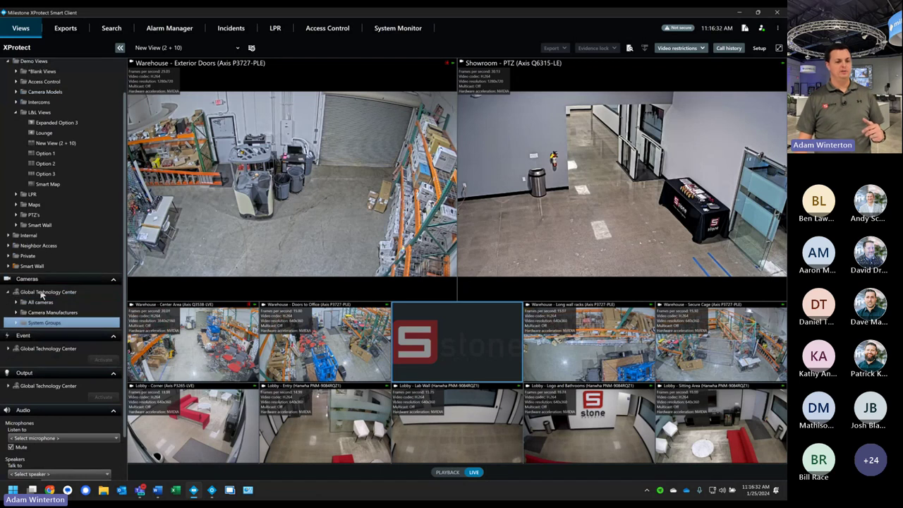
left_click(43, 292)
Step: Return to Management Client, open the Cameras devices and look through the All Cameras and System Groups device groups
left_click(212, 489)
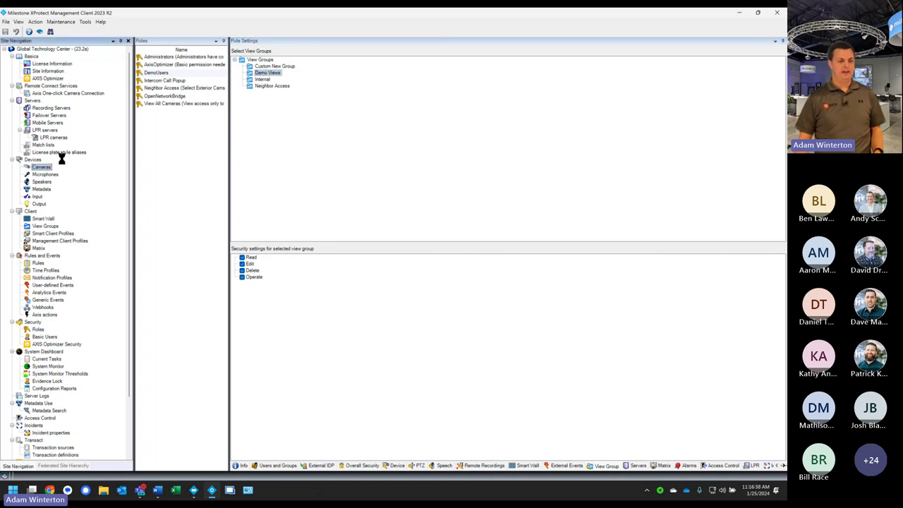
left_click(47, 167)
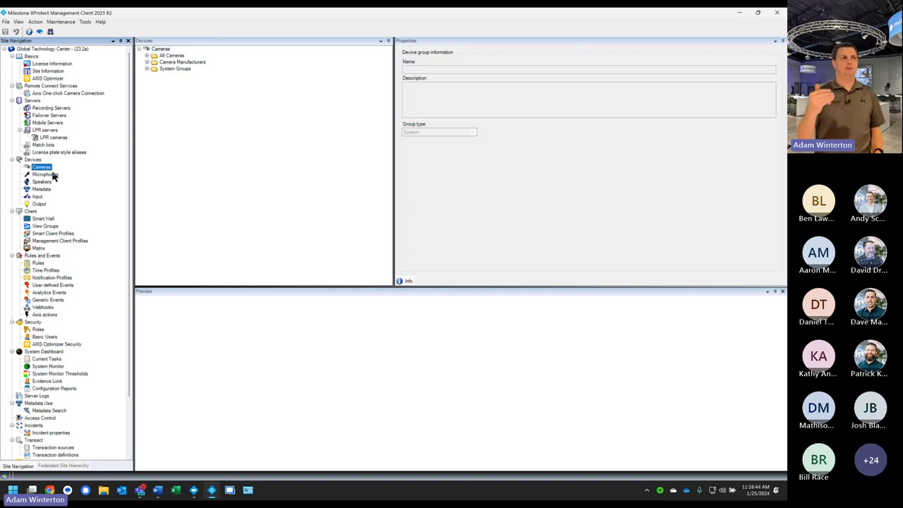
left_click(168, 51)
left_click(182, 58)
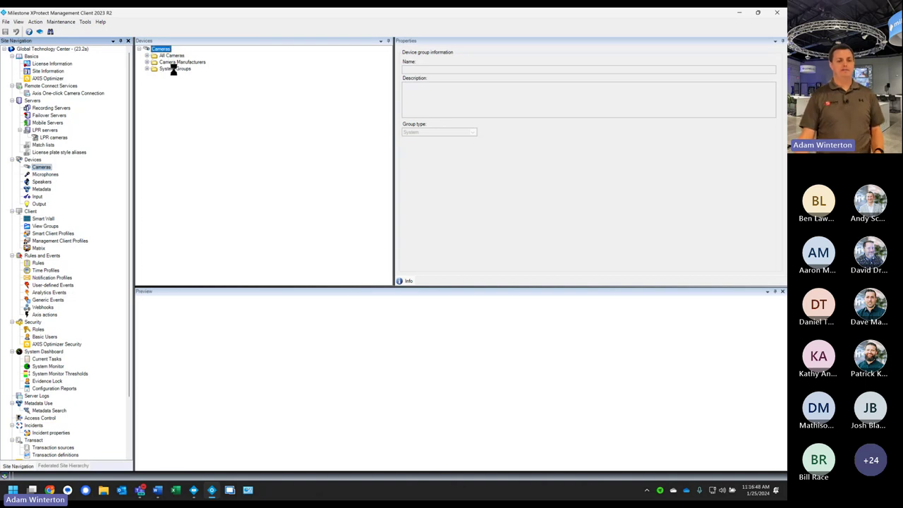
left_click(172, 69)
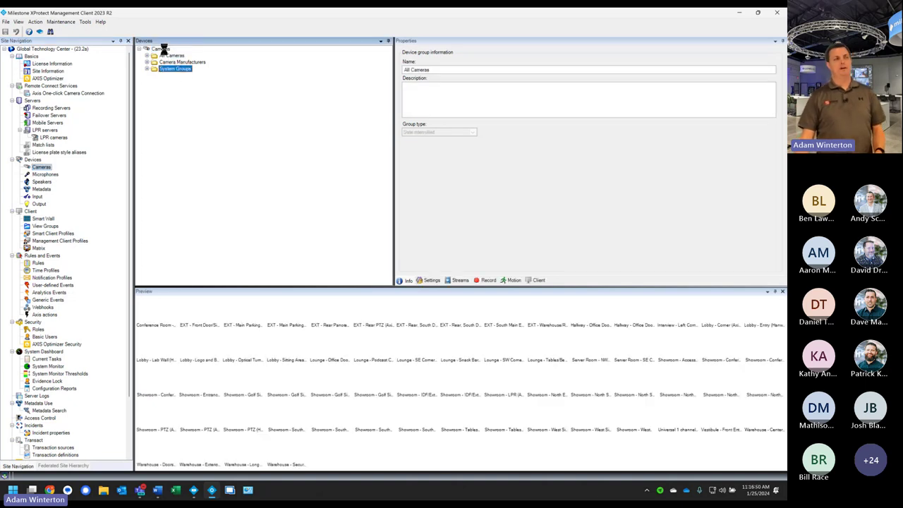
Step: Add a device group named Locations directly under Cameras
left_click(163, 50)
right_click(163, 49)
left_click(184, 67)
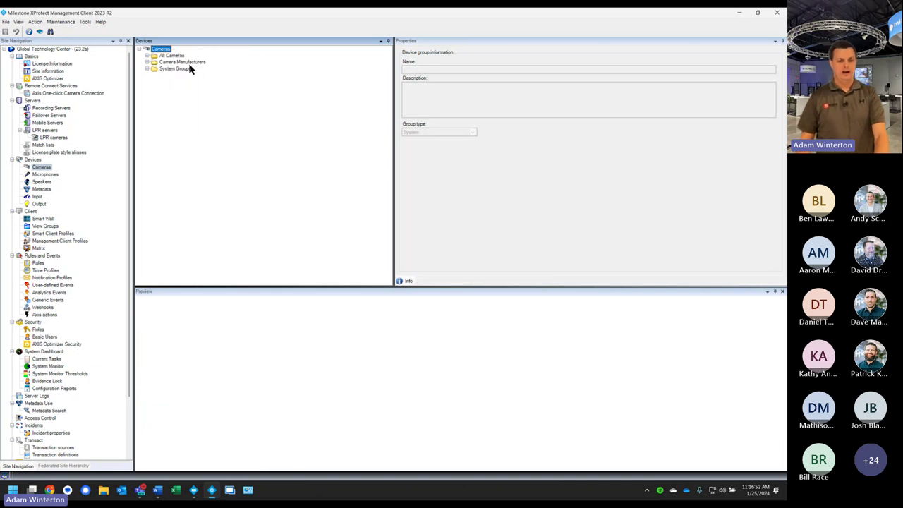
type("Locations")
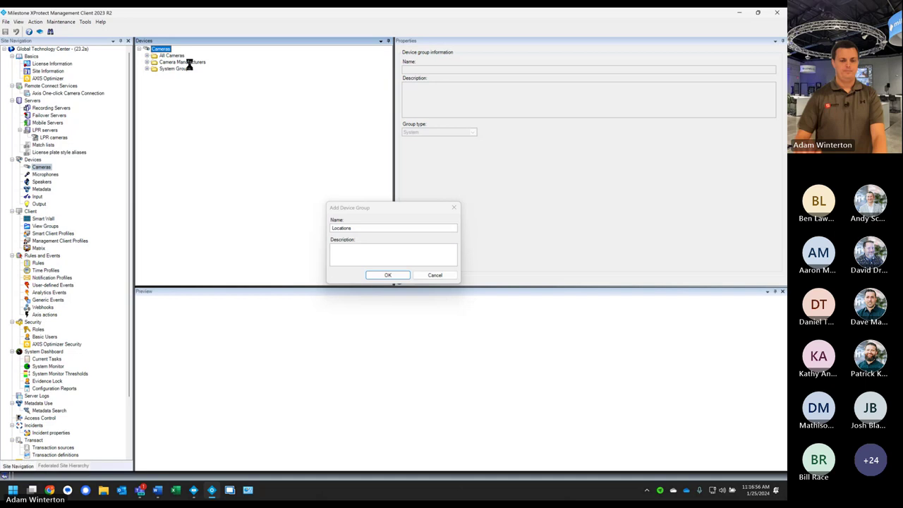
key("Return")
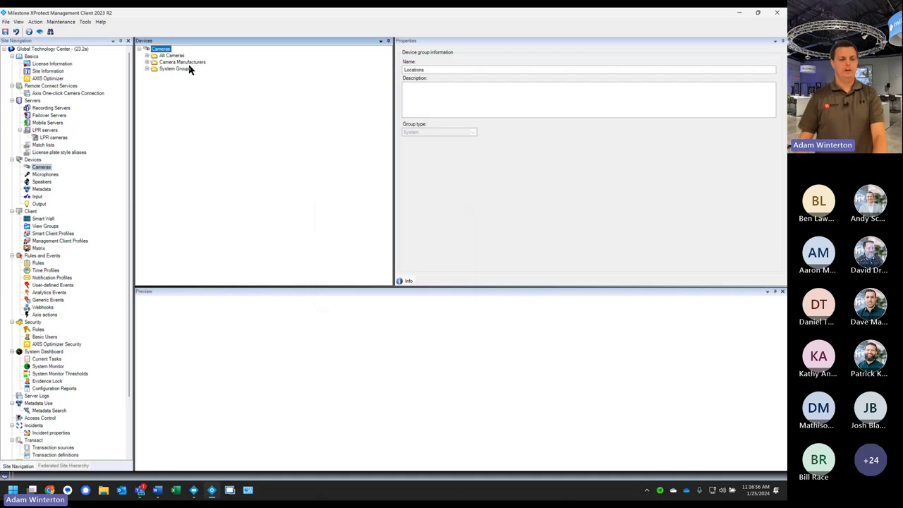
Step: Add a device group named Showroom inside the Locations camera group
right_click(170, 69)
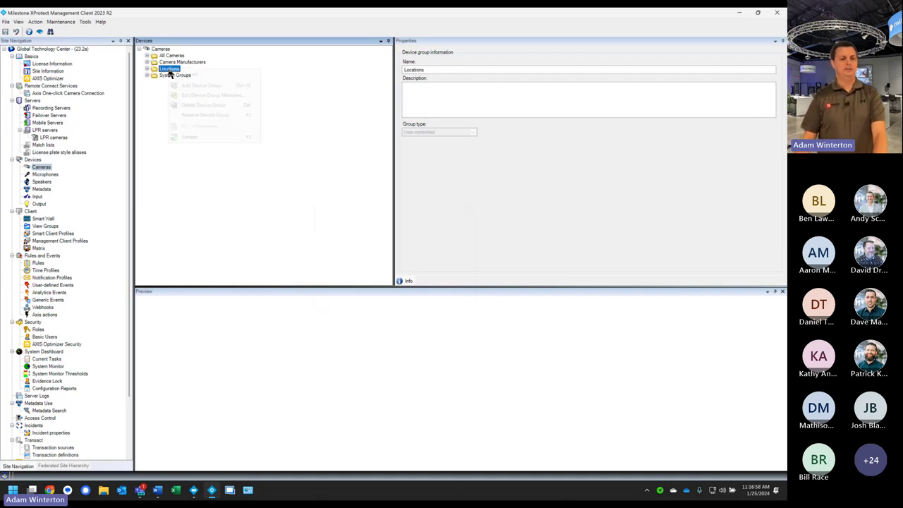
key("Escape")
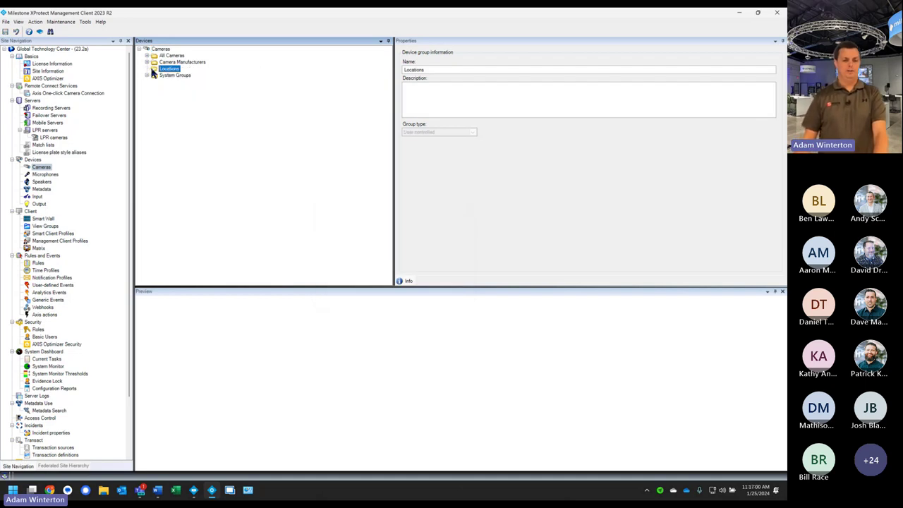
right_click(170, 69)
left_click(197, 85)
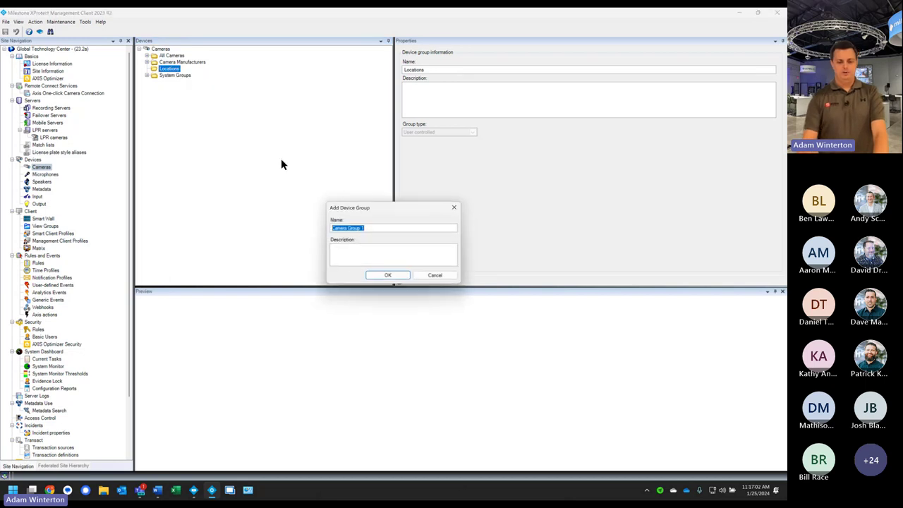
type("Showroom")
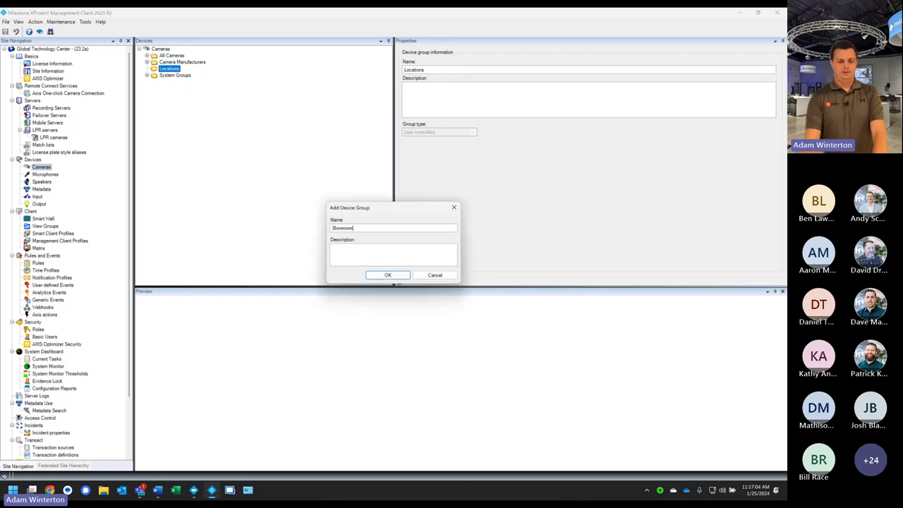
key("Return")
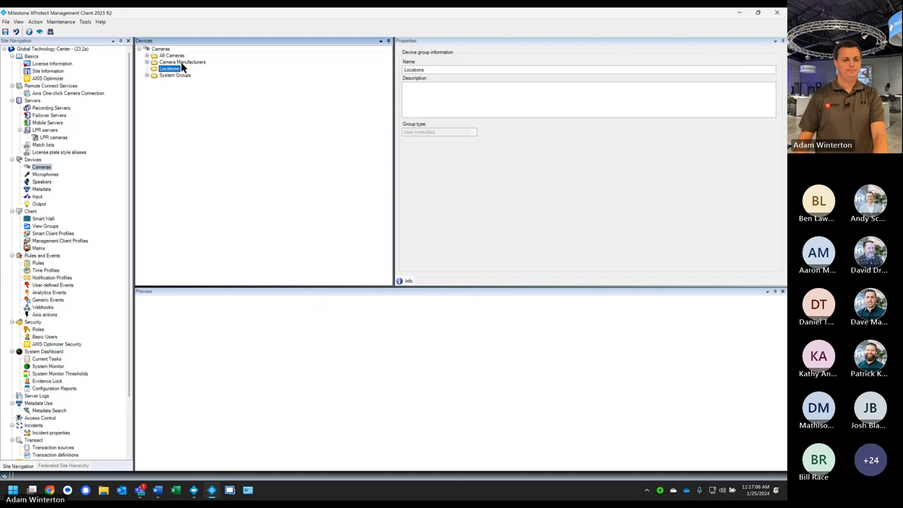
Step: Add a device group named Lounge inside the Locations camera group
right_click(171, 69)
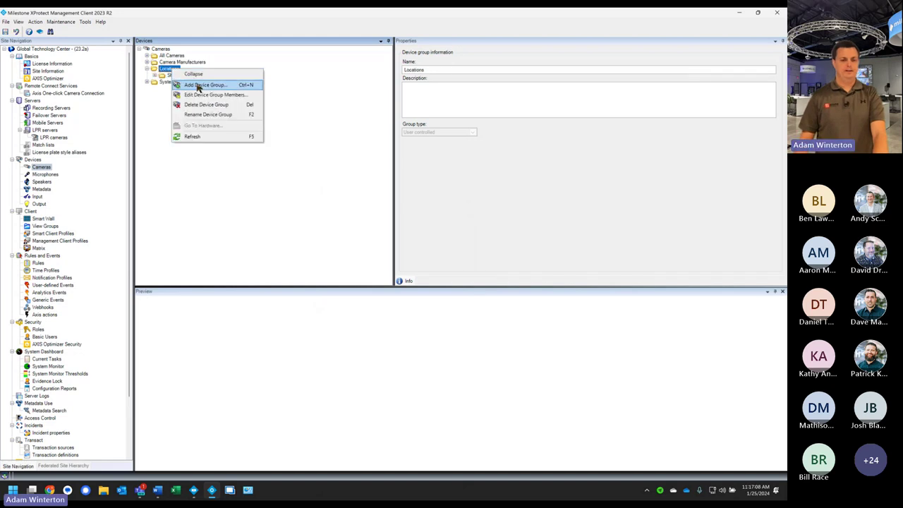
left_click(197, 85)
type("Lobby")
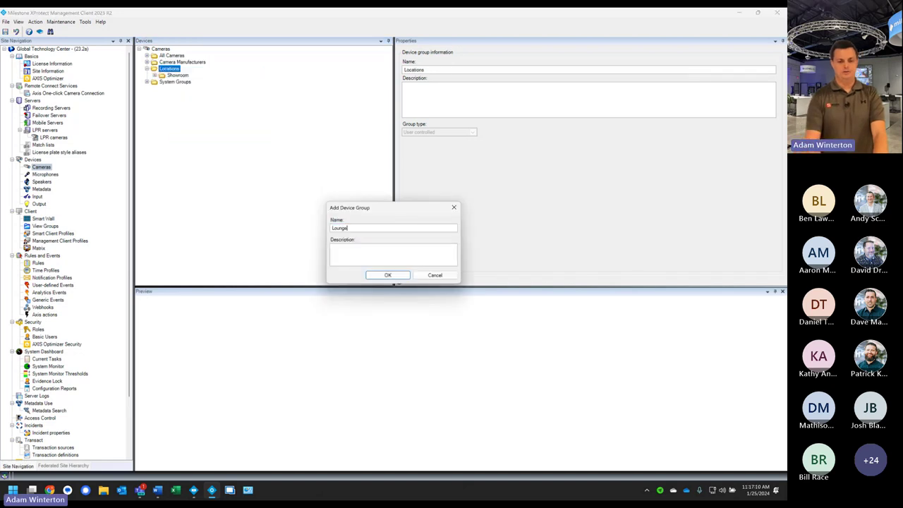
key("Return")
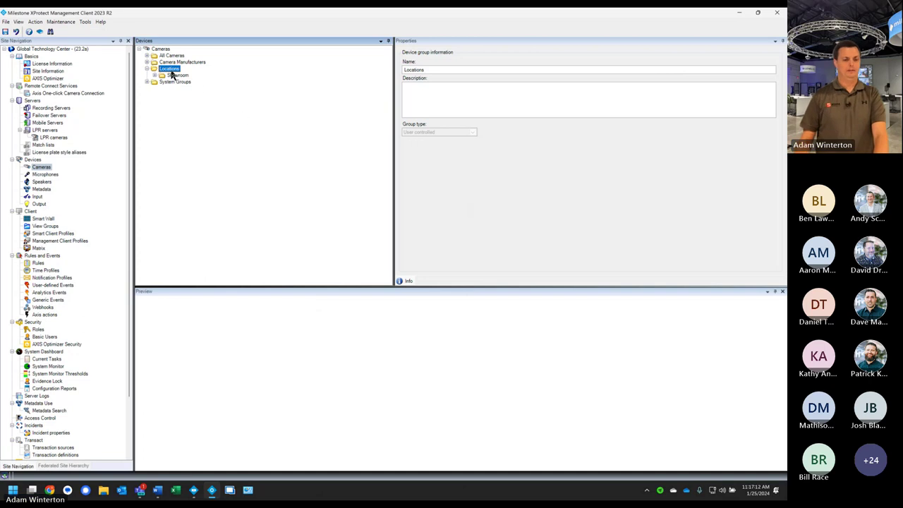
Step: Add a device group named Lobby inside the Locations camera group
right_click(172, 70)
left_click(189, 87)
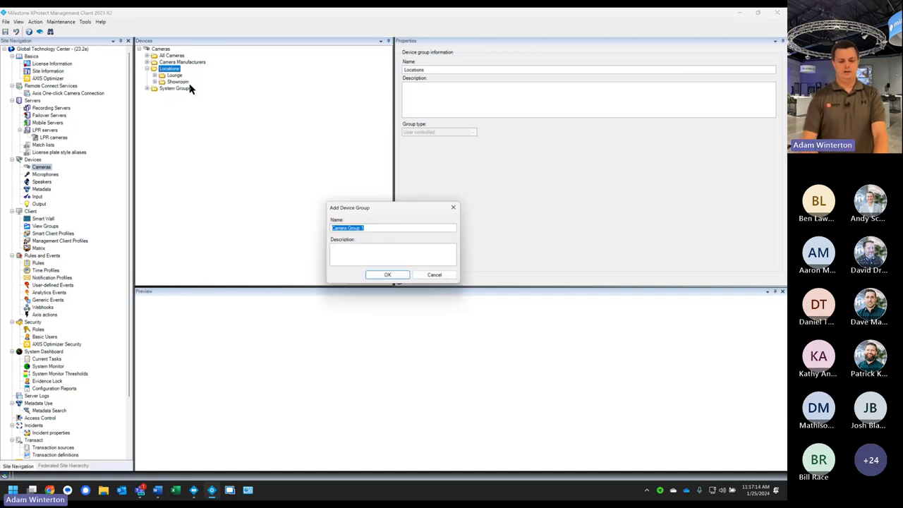
type("Showroom")
key("Return")
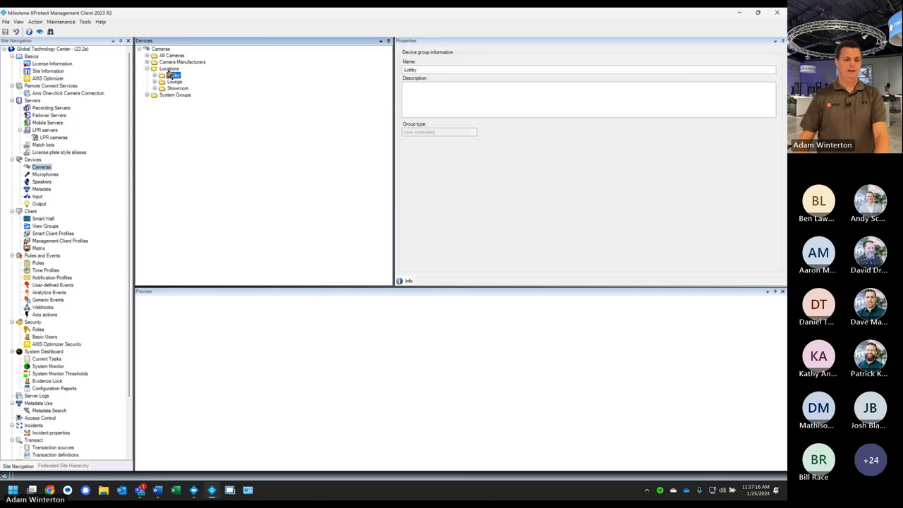
Step: Add a device group named Warehouse inside the Locations camera group
right_click(173, 71)
left_click(197, 87)
type("ar")
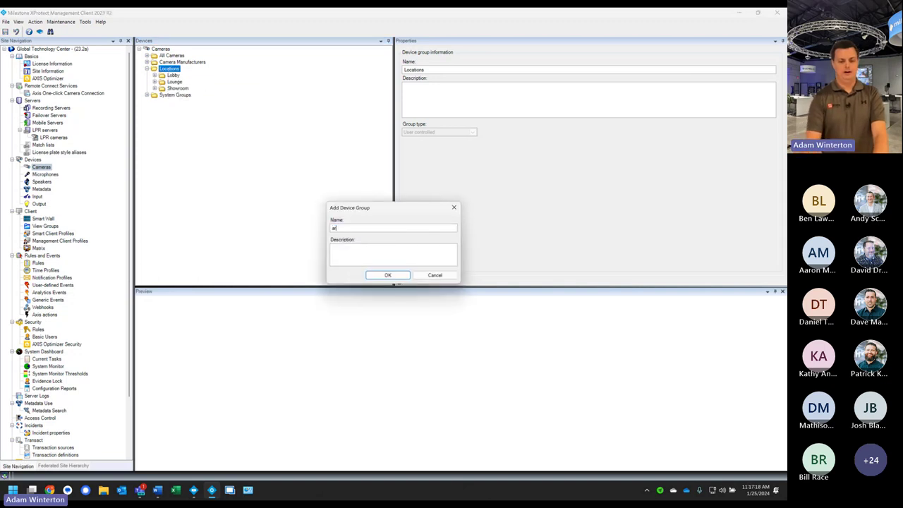
type("ea")
key("BackSpace")
key("BackSpace")
key("BackSpace")
key("BackSpace")
type("Warehouse")
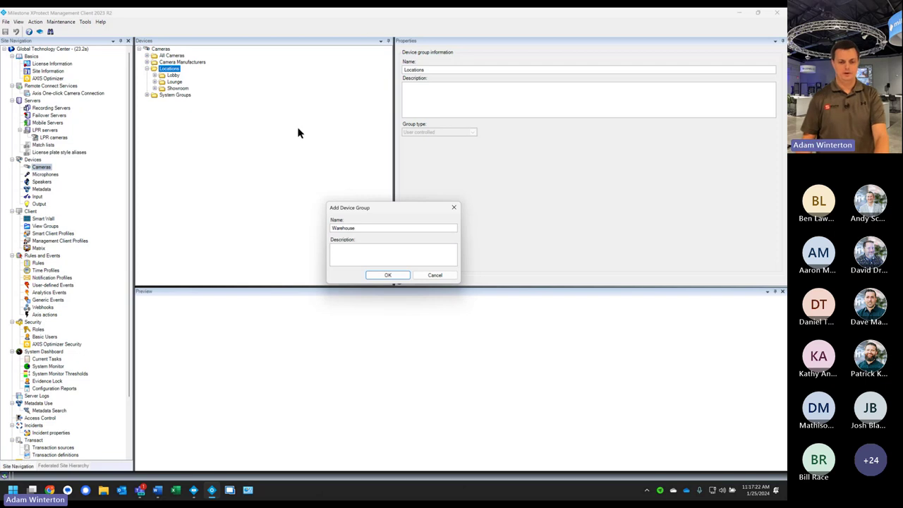
left_click(385, 275)
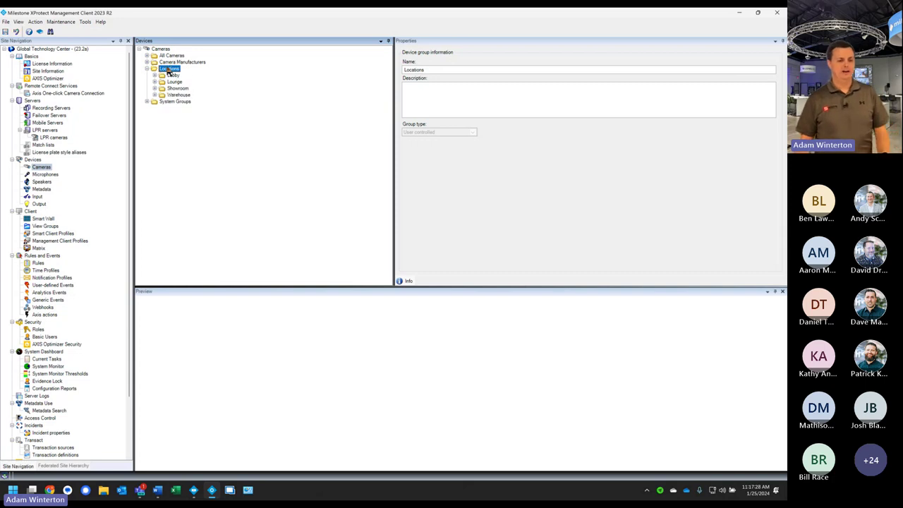
right_click(169, 68)
left_click(207, 94)
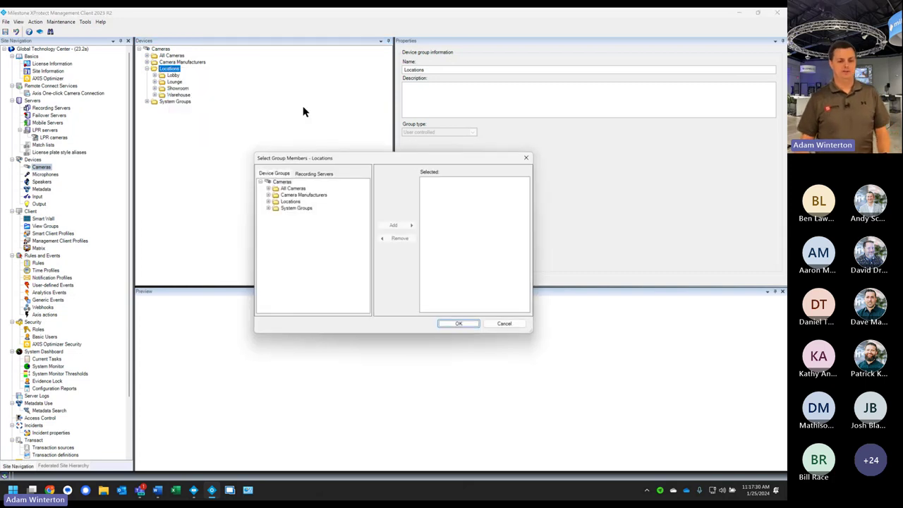
left_click(271, 188)
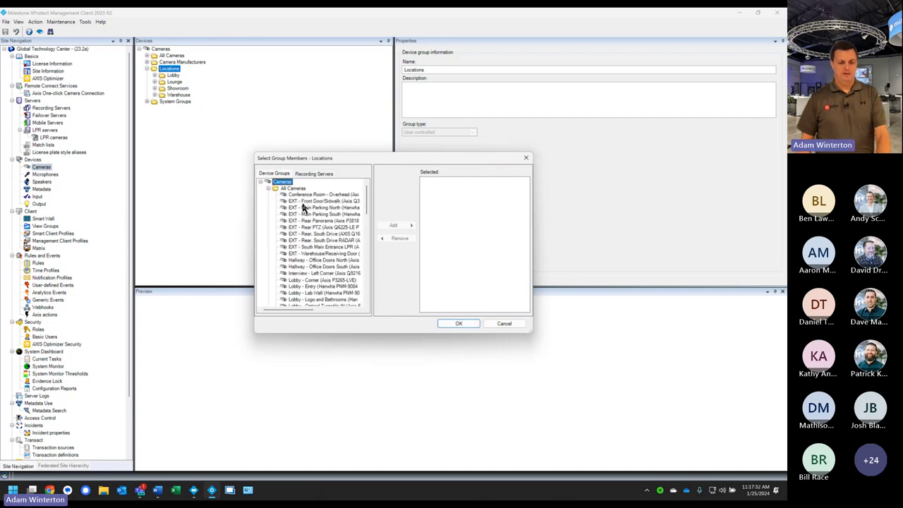
scroll(314, 267, "down", 1)
scroll(314, 267, "down", 1)
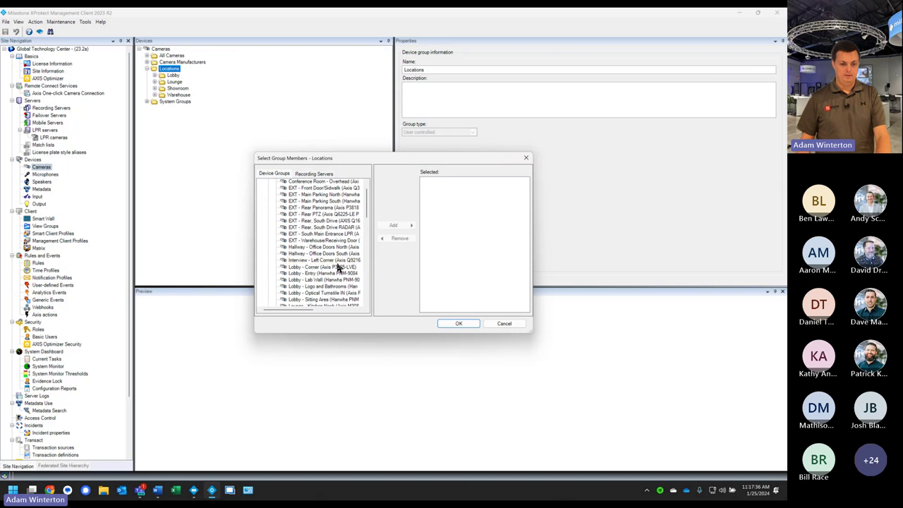
left_click(503, 323)
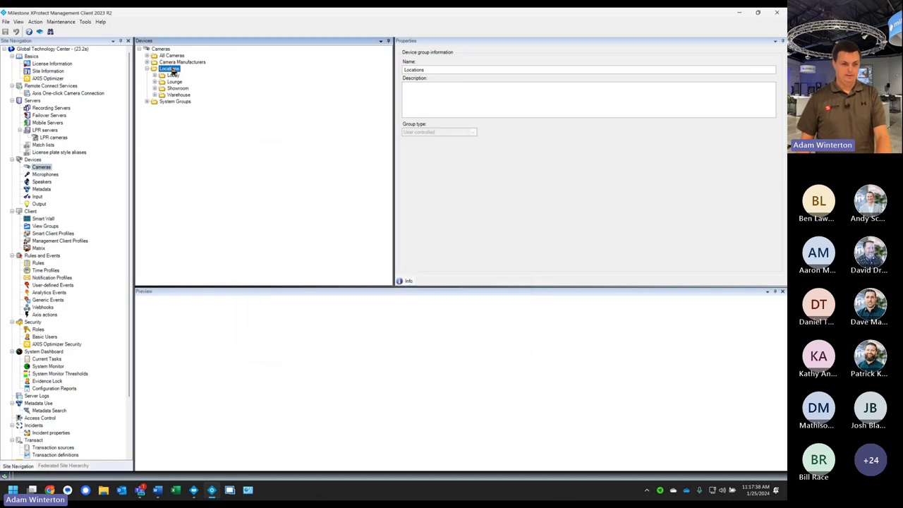
Step: Add the six Lobby cameras, from Lobby - Corner through Lobby - Sitting Area, to the Lobby device group and save the configuration
left_click(172, 75)
right_click(172, 75)
left_click(232, 103)
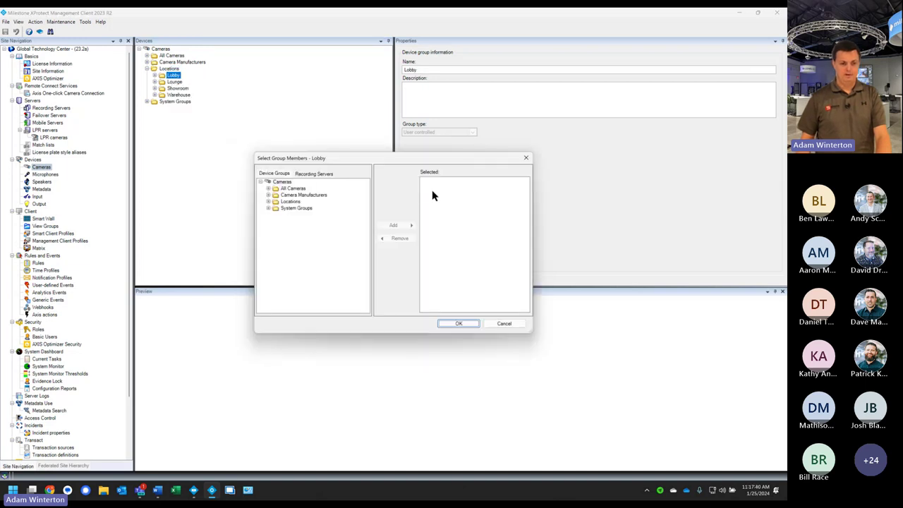
left_click(270, 189)
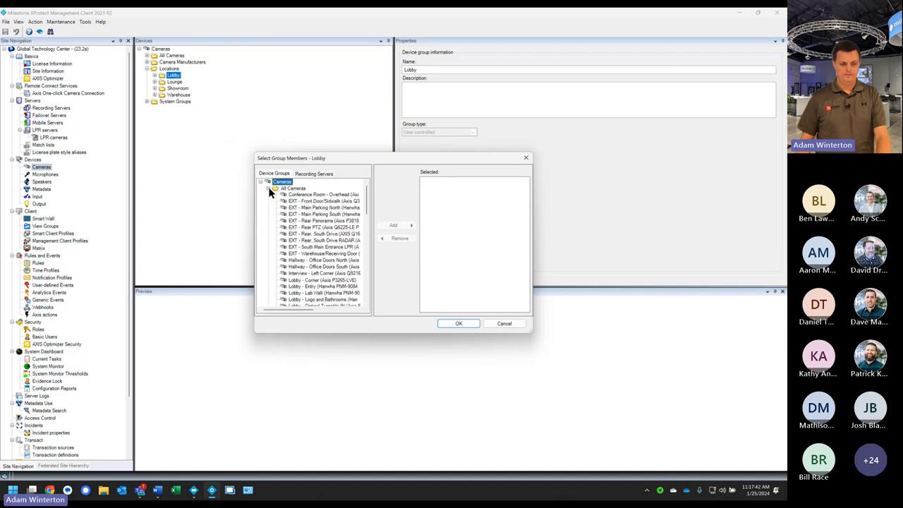
scroll(314, 262, "down", 2)
left_click(305, 261)
scroll(306, 262, "down", 2)
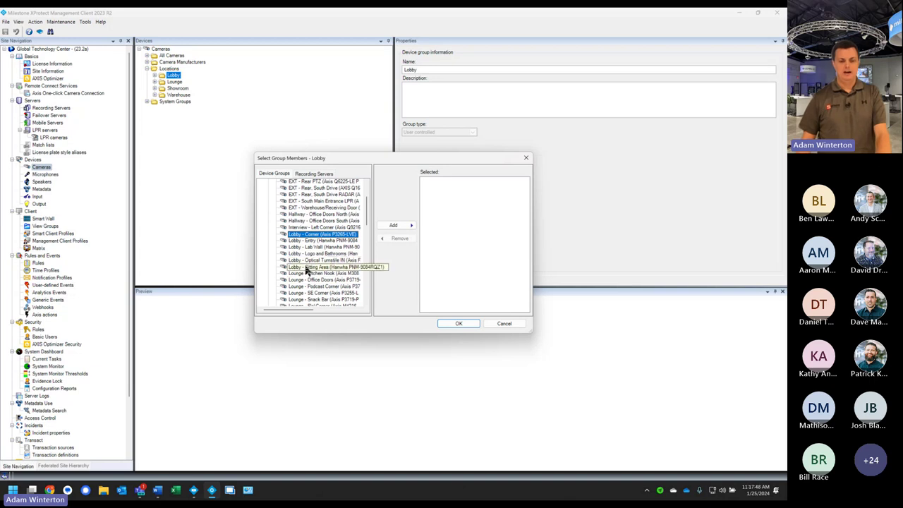
left_click(309, 267, "shift")
left_click(395, 225)
left_click(457, 323)
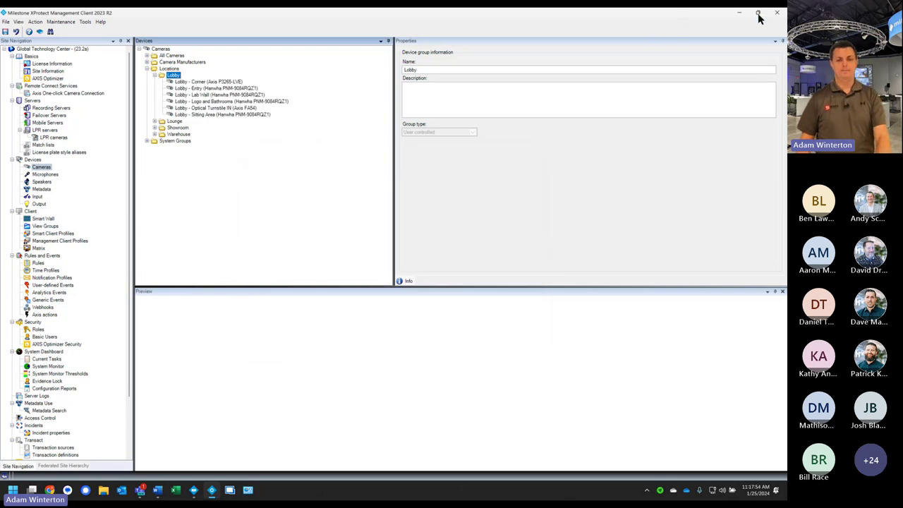
left_click(5, 33)
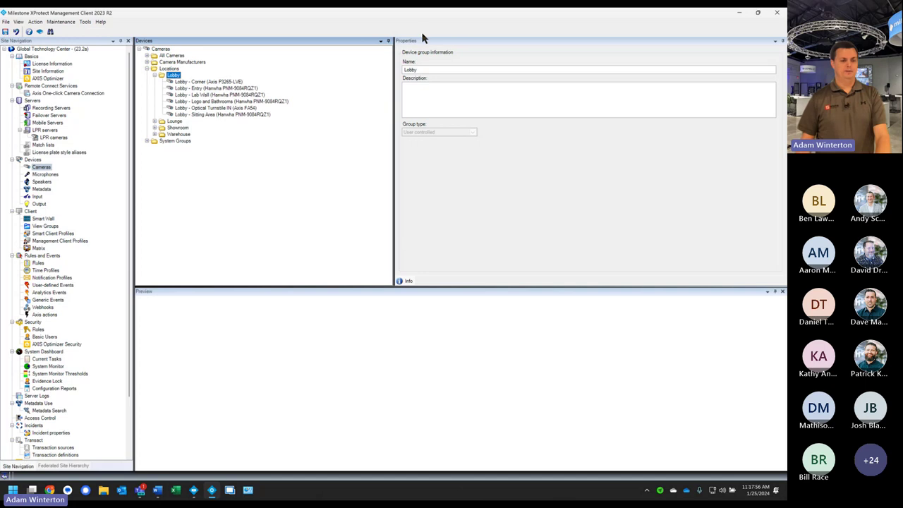
Step: Switch to XProtect Smart Client and check the camera groups under Global Technology Center
double_click(520, 16)
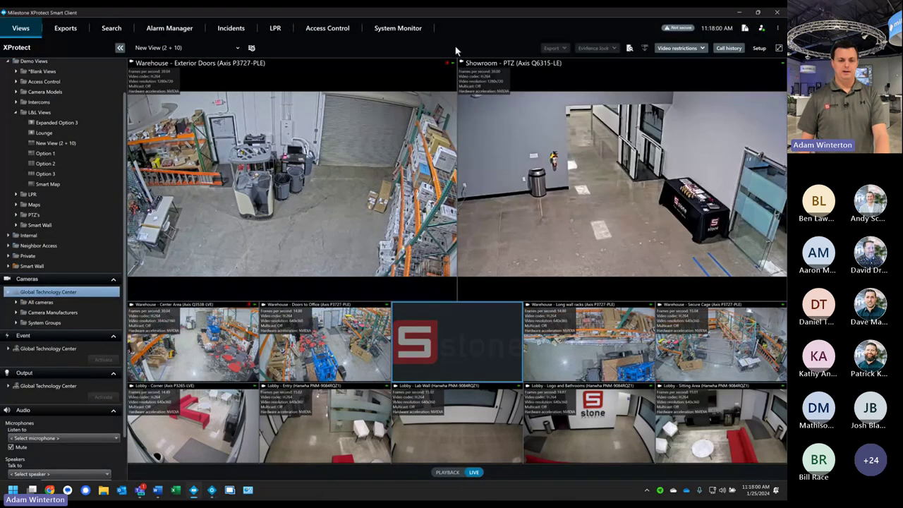
double_click(44, 295)
double_click(46, 296)
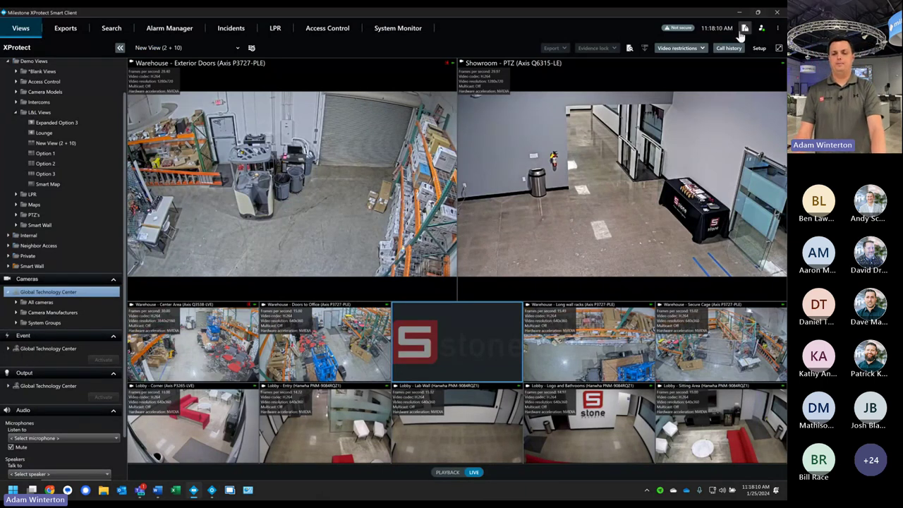
left_click(777, 29)
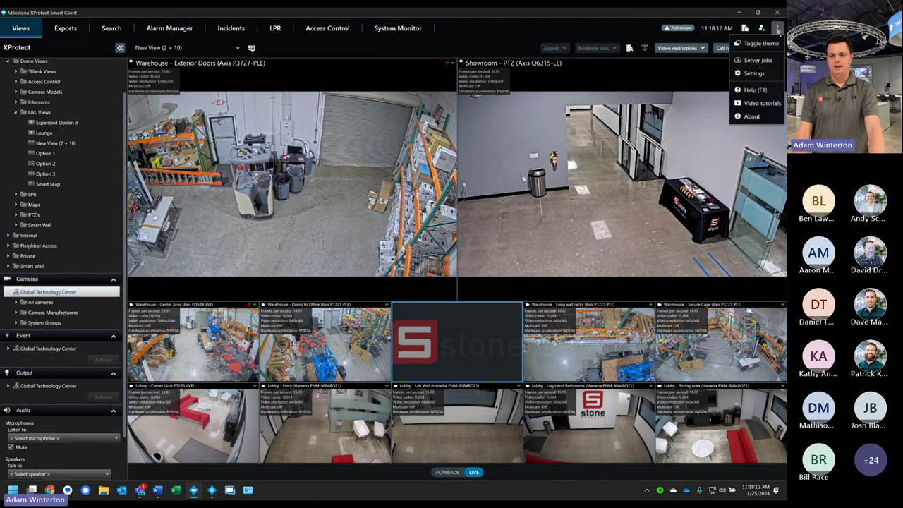
left_click(753, 74)
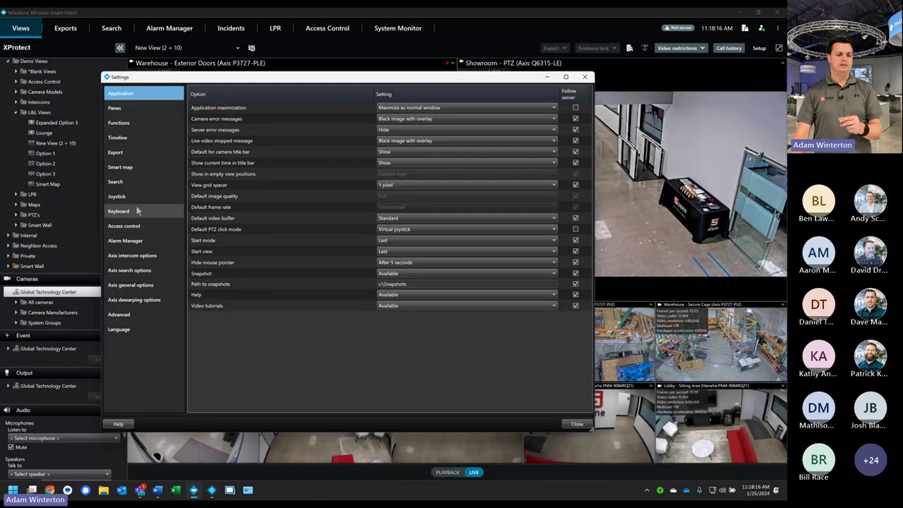
left_click(584, 76)
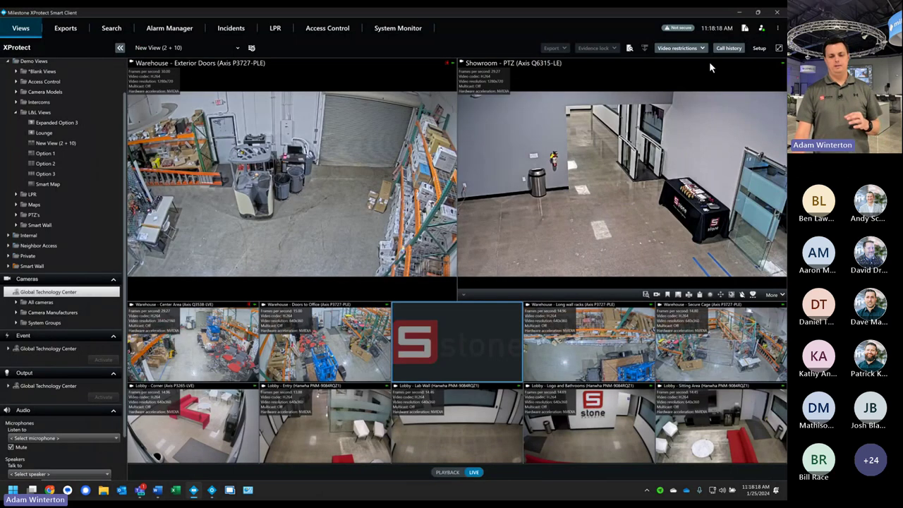
Step: Delete the F5 keyboard shortcut for Reload server configuration in the client settings
left_click(778, 30)
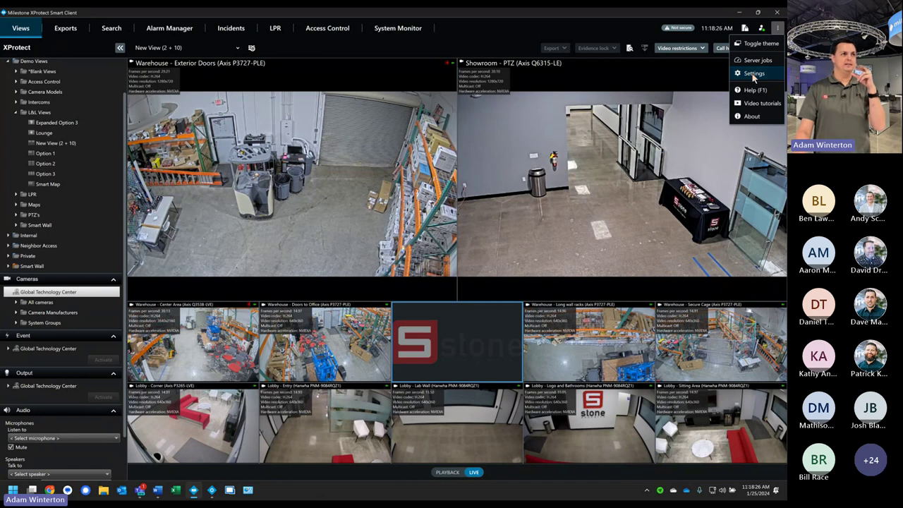
left_click(752, 75)
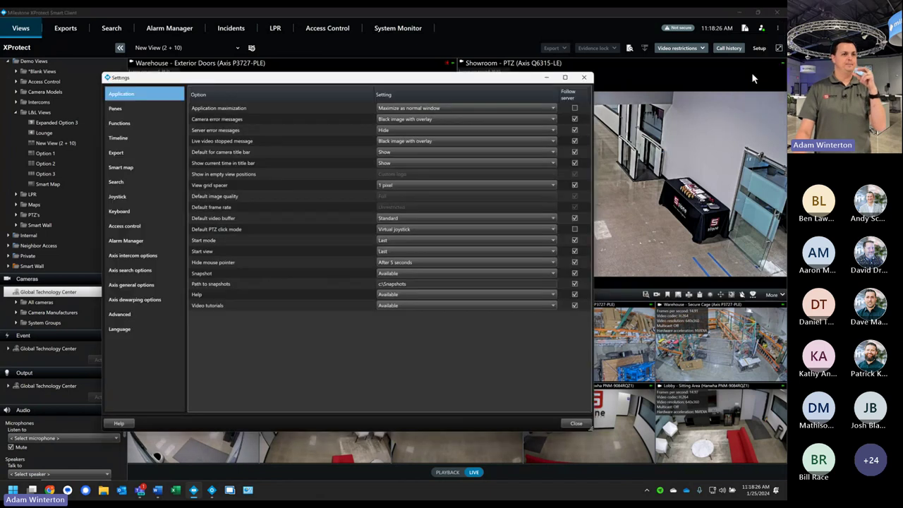
left_click(118, 212)
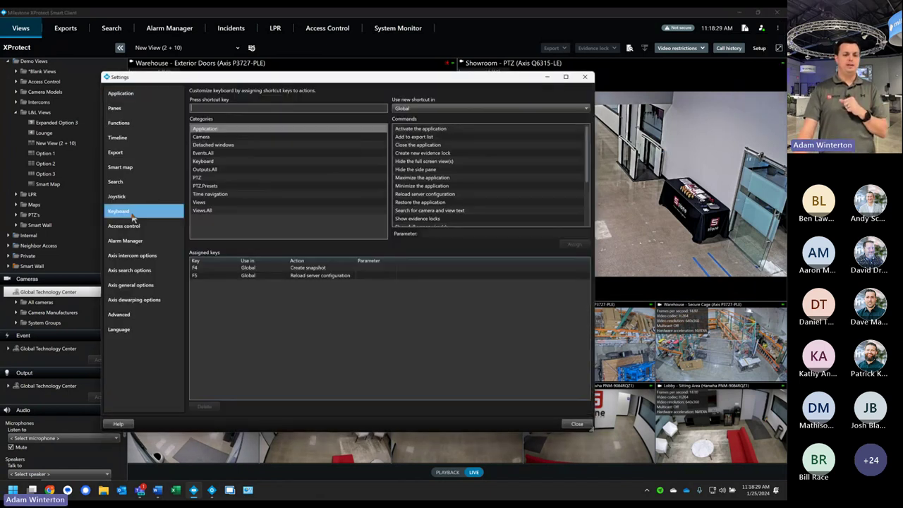
left_click(270, 275)
left_click(205, 406)
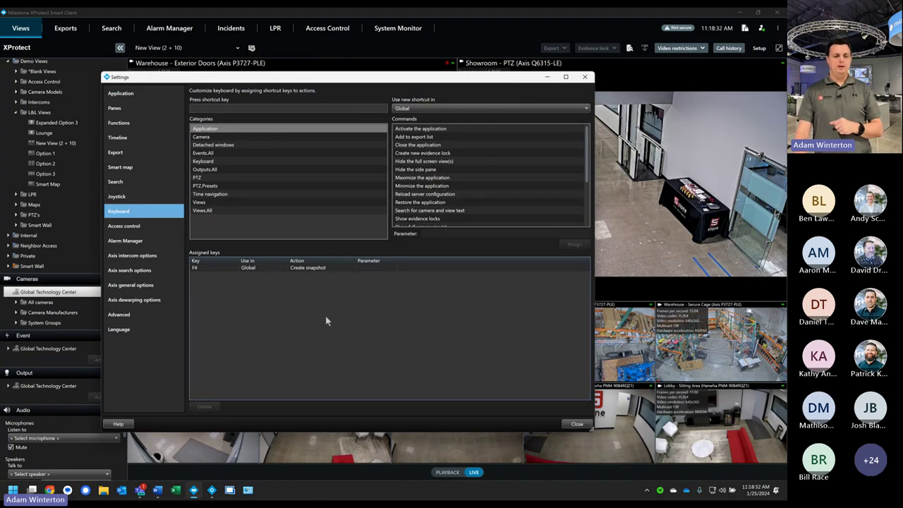
Step: Assign F5 as a global keyboard shortcut for the Application command Reload server configuration, and close the settings
left_click(226, 109)
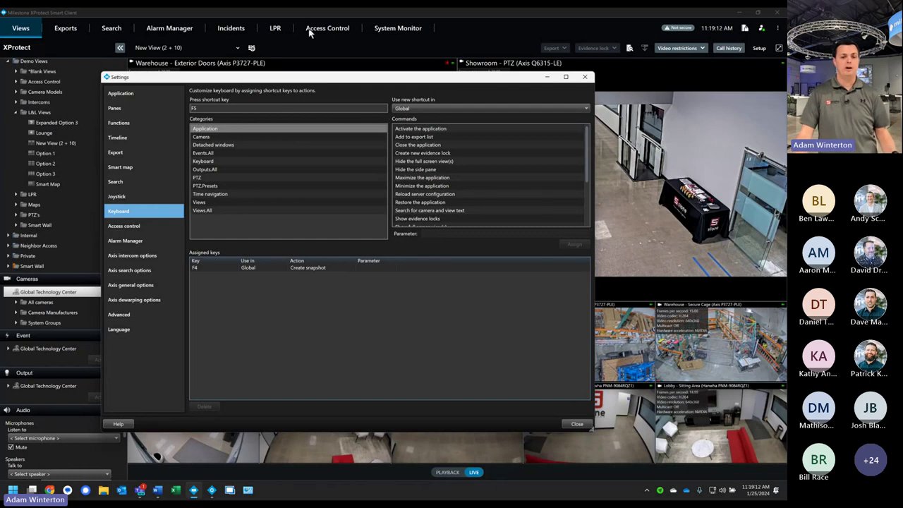
left_click_drag(306, 78, 309, 82)
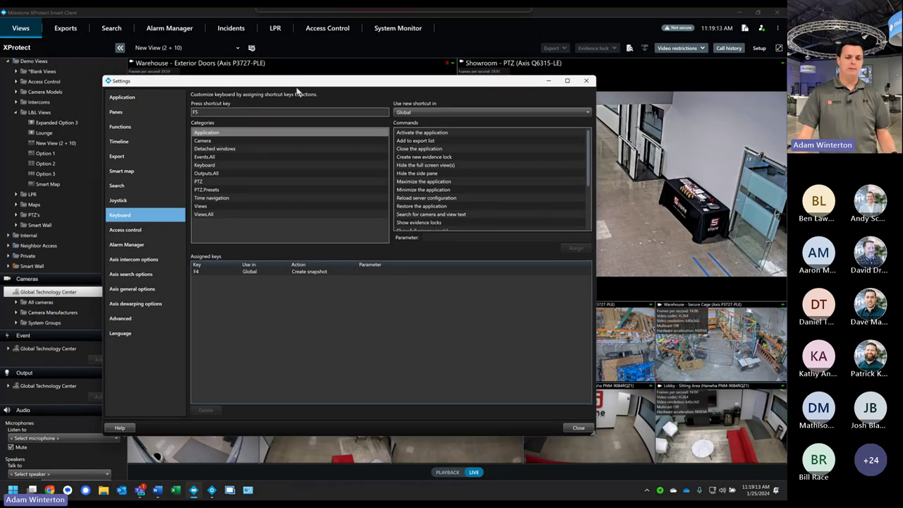
left_click(207, 133)
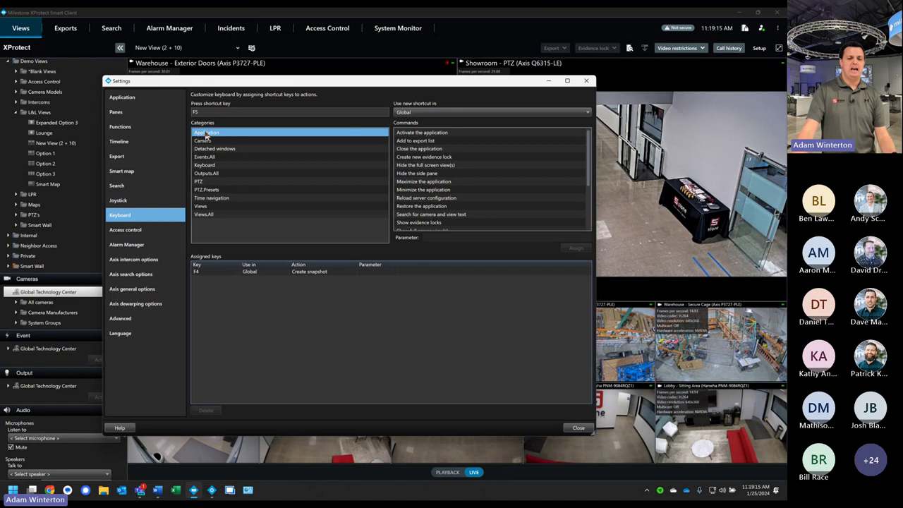
left_click(207, 140)
left_click(207, 134)
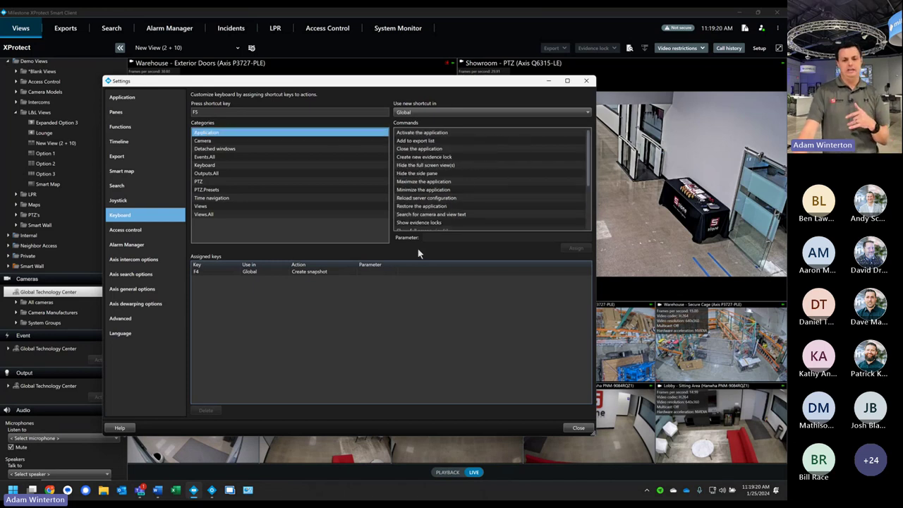
left_click(444, 198)
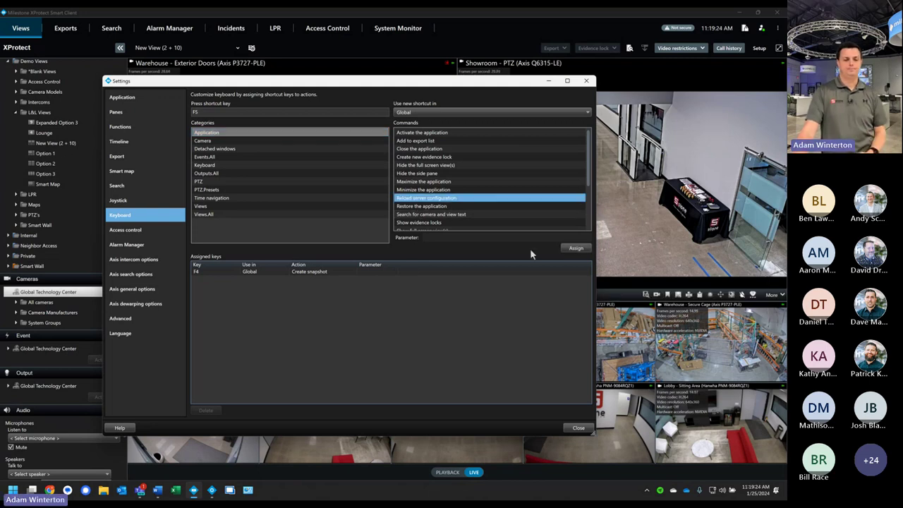
left_click(575, 249)
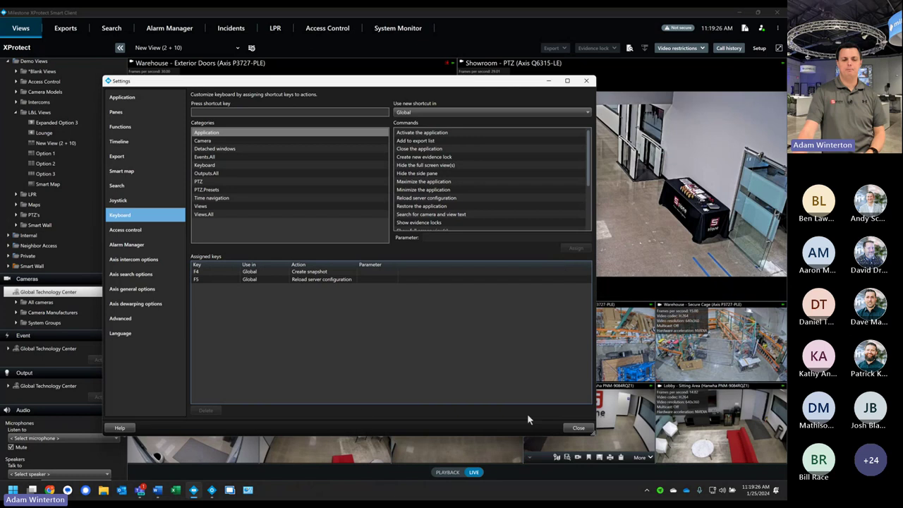
left_click(335, 282)
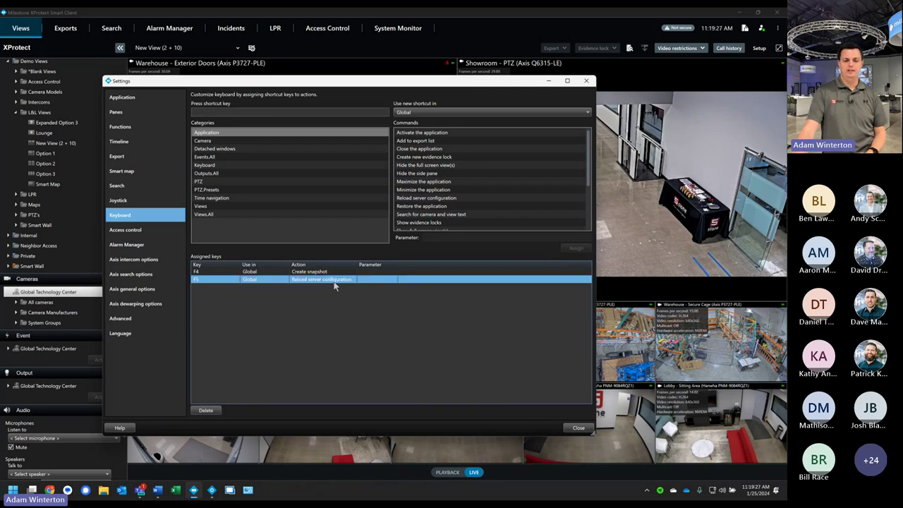
left_click(578, 427)
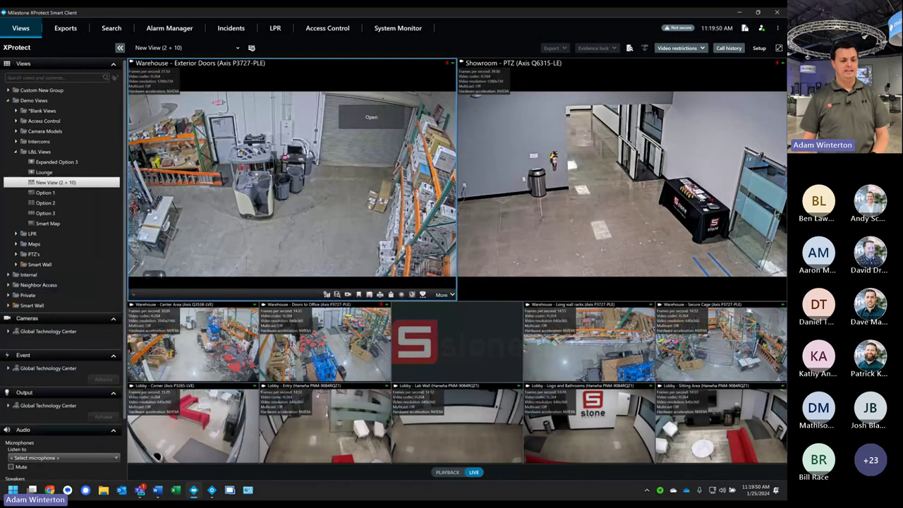
Step: Browse the Global Technology Center camera tree through Locations to the cameras in the Lobby group, and collapse that group
double_click(45, 335)
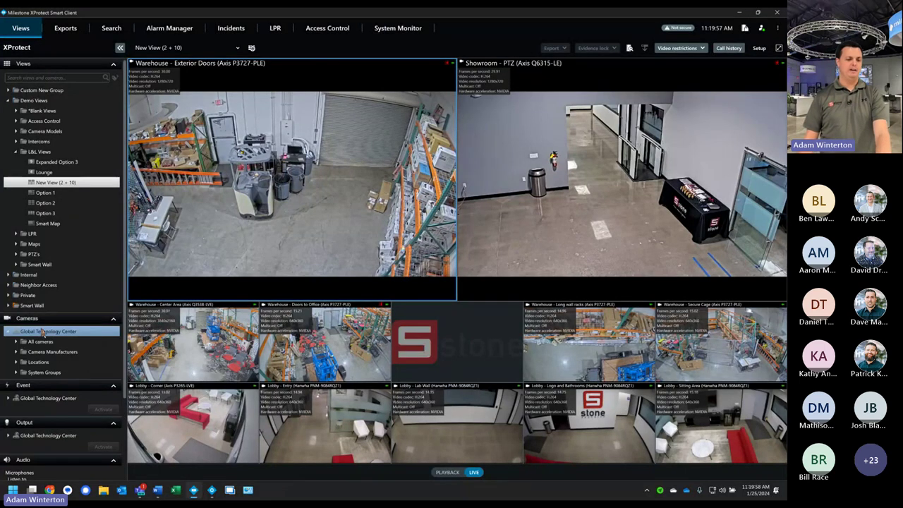
double_click(40, 363)
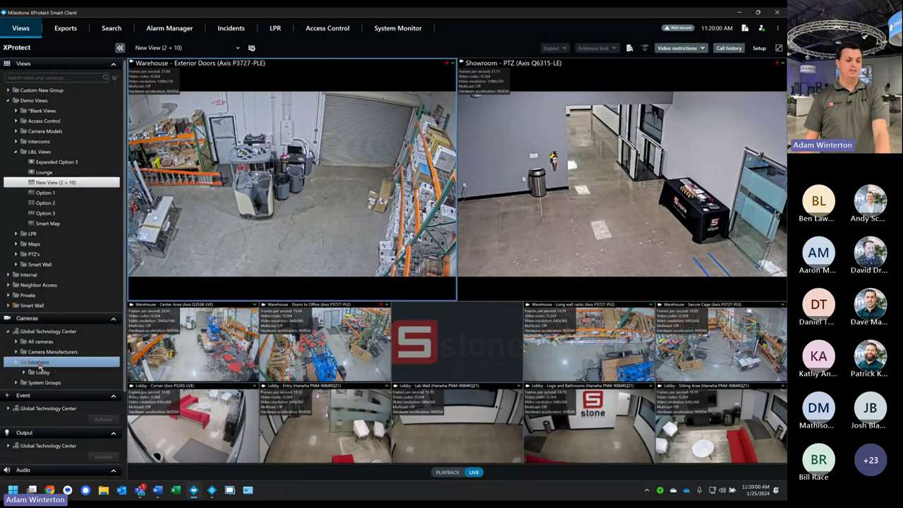
double_click(43, 372)
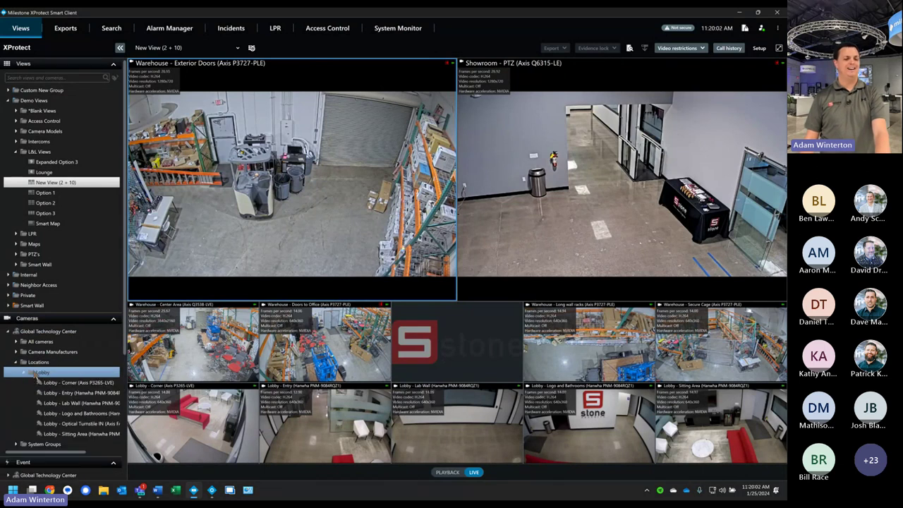
left_click(38, 364)
scroll(42, 331, "down", 3)
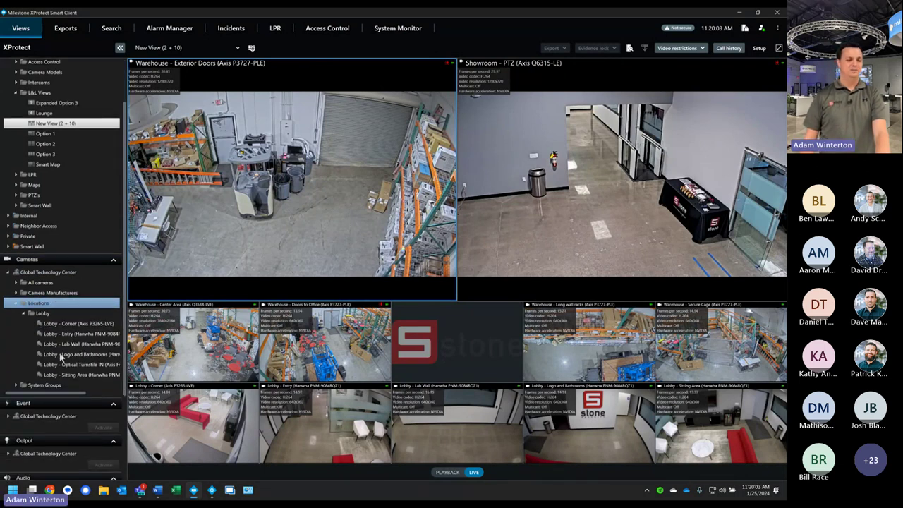
double_click(42, 313)
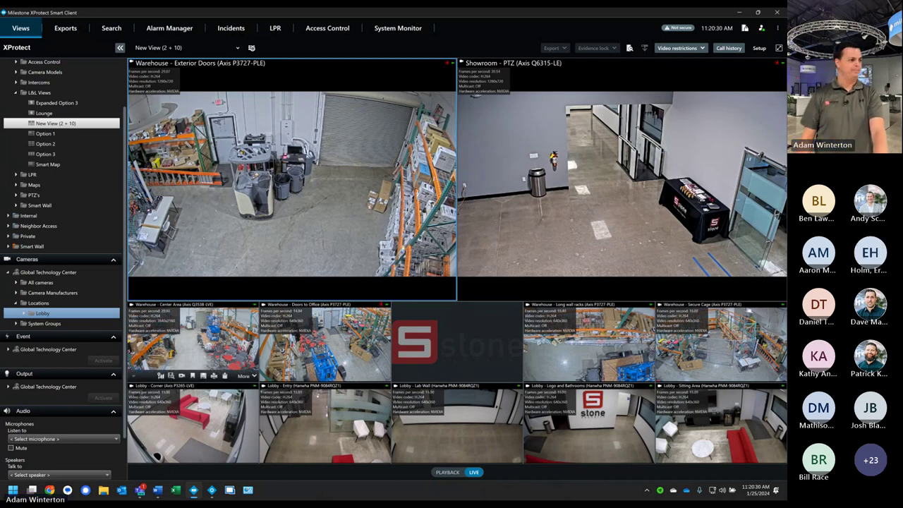
Step: Load the whole Lobby camera group into the current 2 + 10 view, starting at the Warehouse - Center Area tile
mouse_move(188, 338)
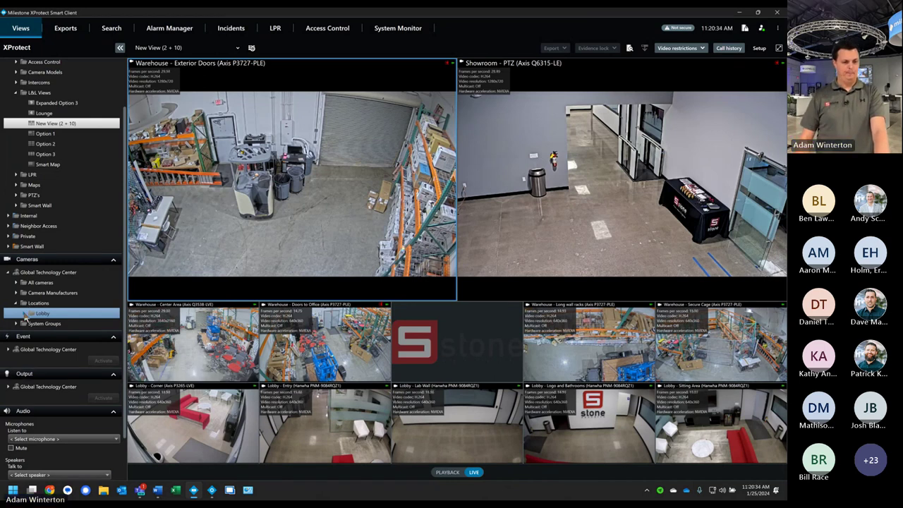
left_click(25, 312)
left_click(78, 324)
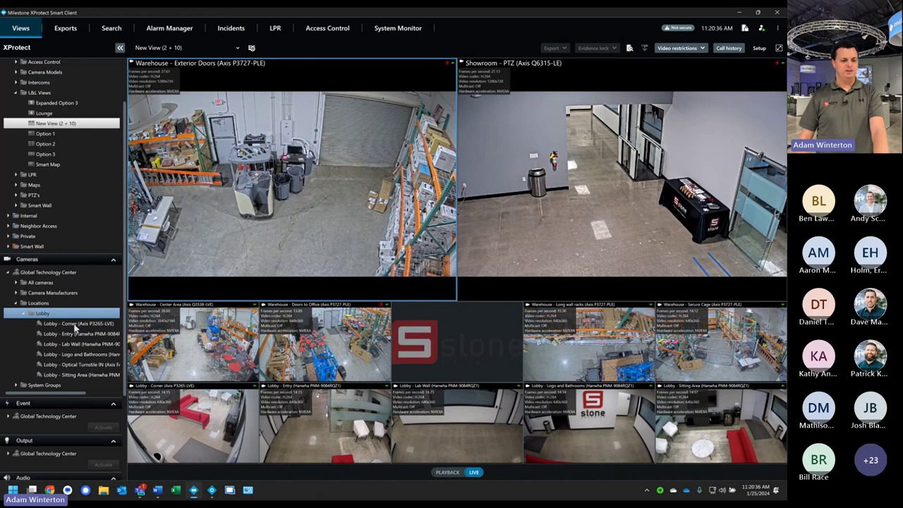
left_click_drag(169, 326, 171, 324)
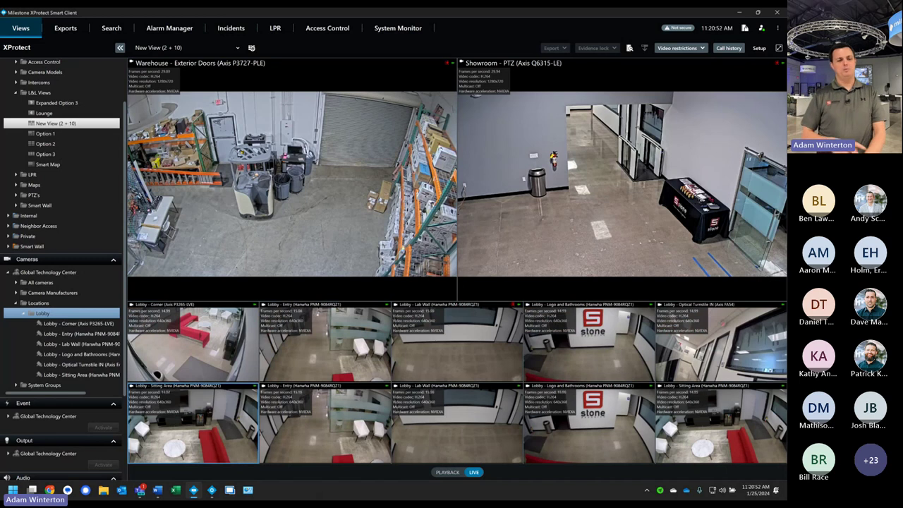
Step: Open the blank New View (3 x 3) and fill it with the Lobby camera group starting at the first tile
scroll(55, 89, "up", 3)
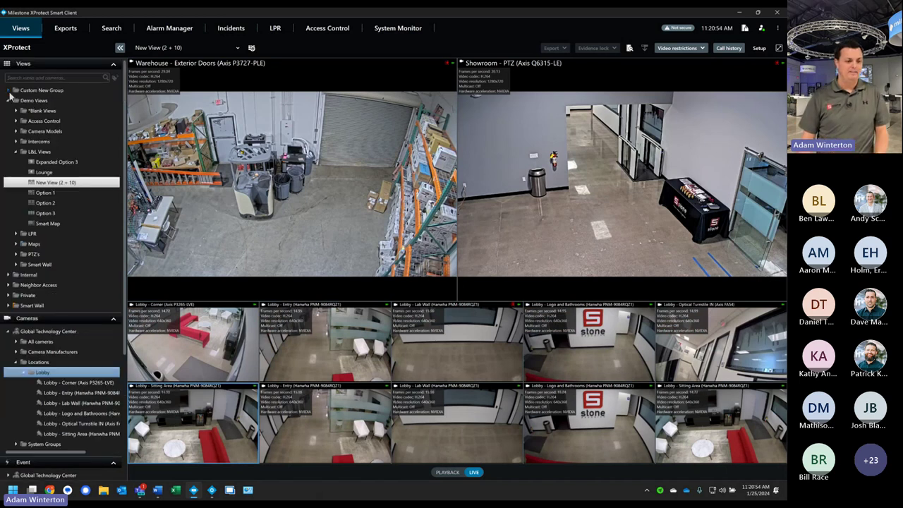
left_click(17, 110)
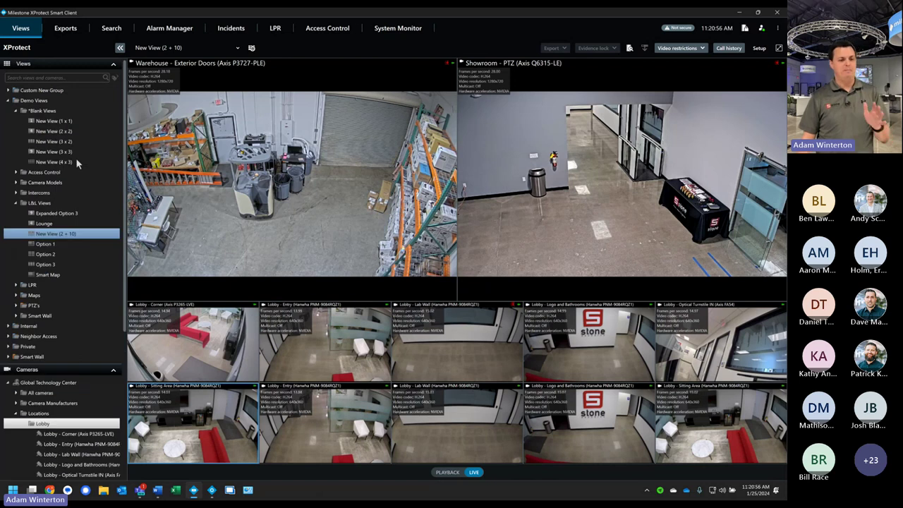
left_click(52, 151)
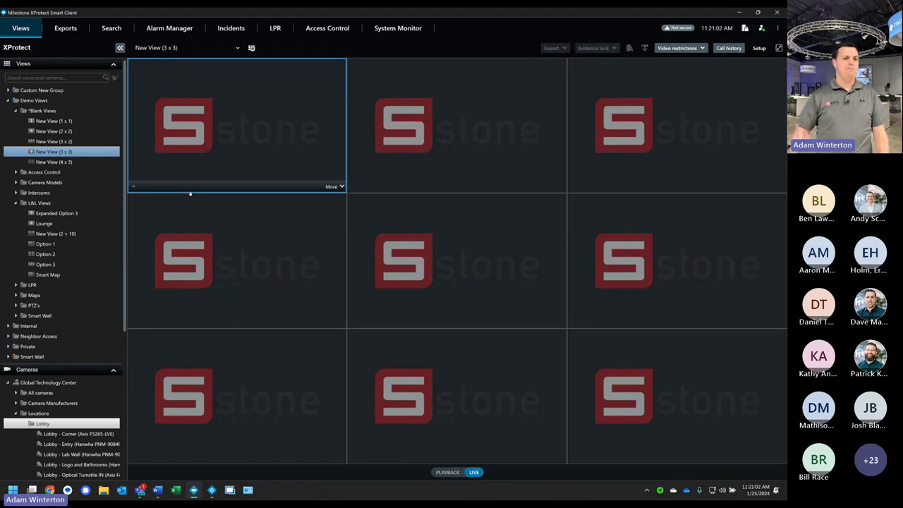
left_click_drag(43, 423, 261, 156)
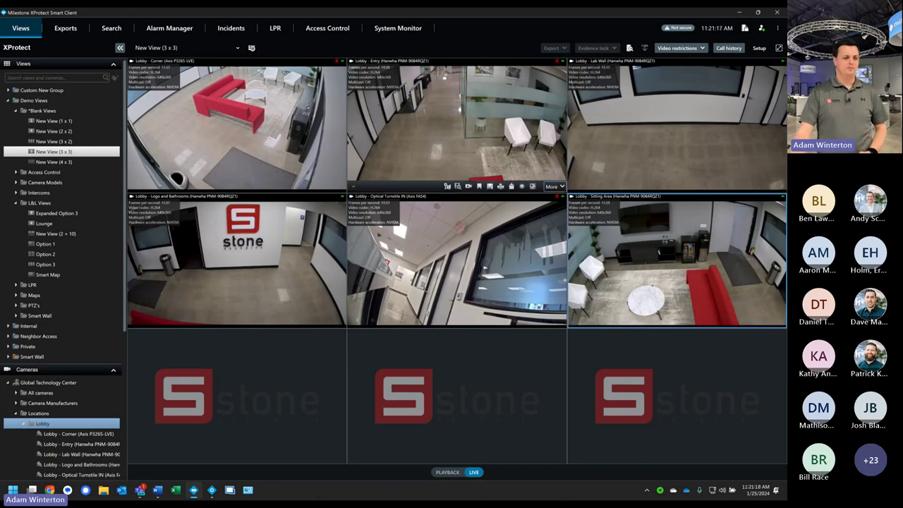
left_click(374, 373)
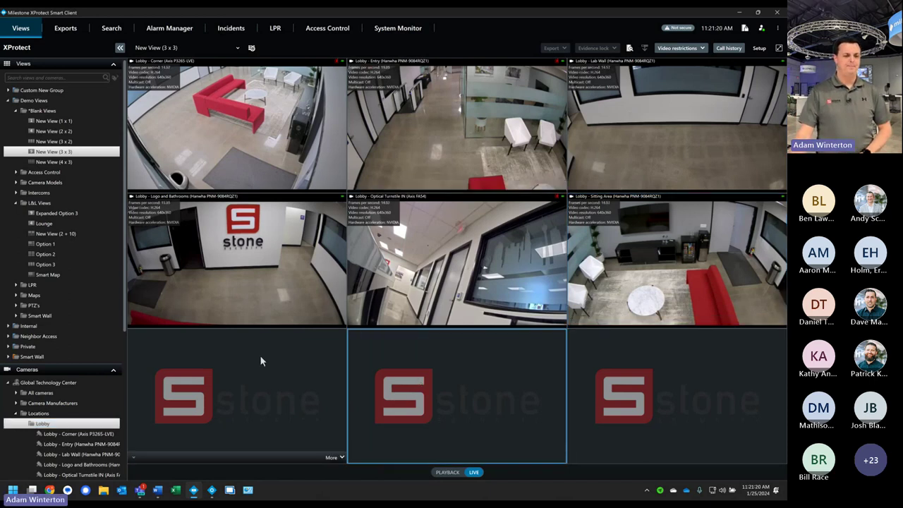
Step: Collapse the side pane and look through the available view groups in the view selector
left_click(48, 65)
left_click(48, 65)
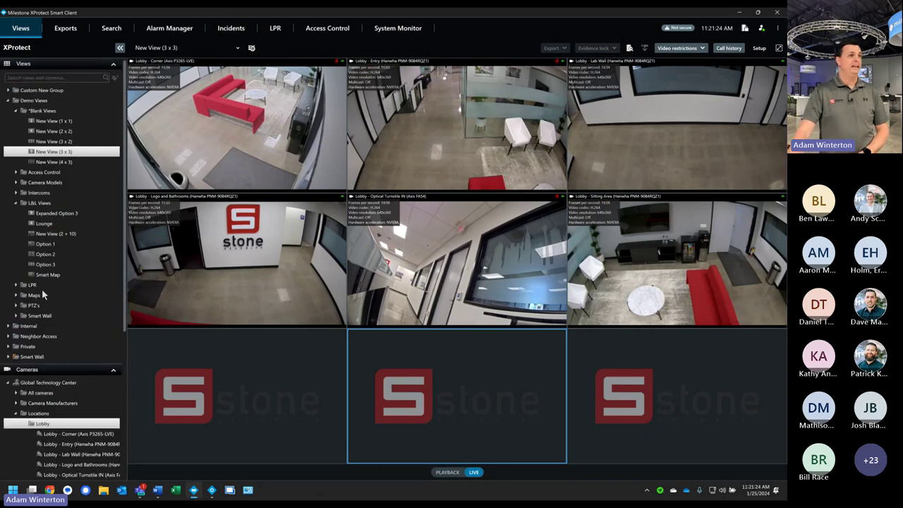
left_click(120, 47)
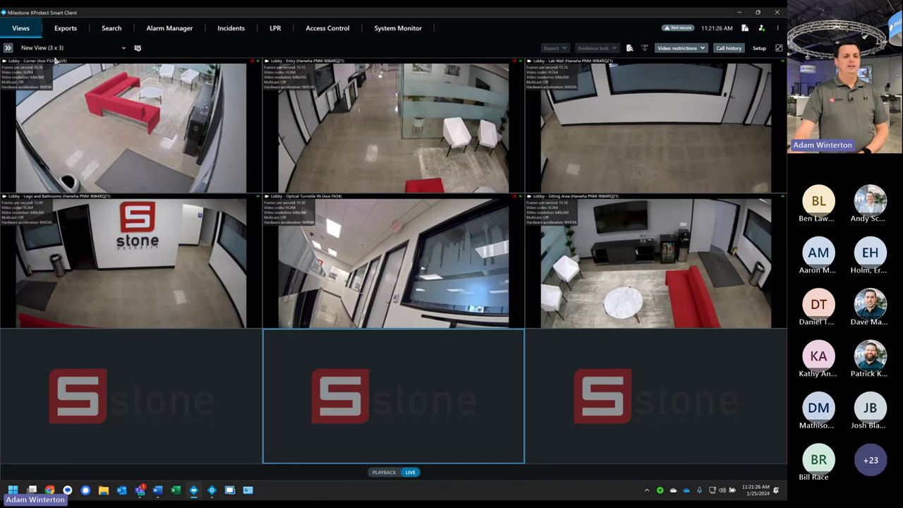
left_click(124, 47)
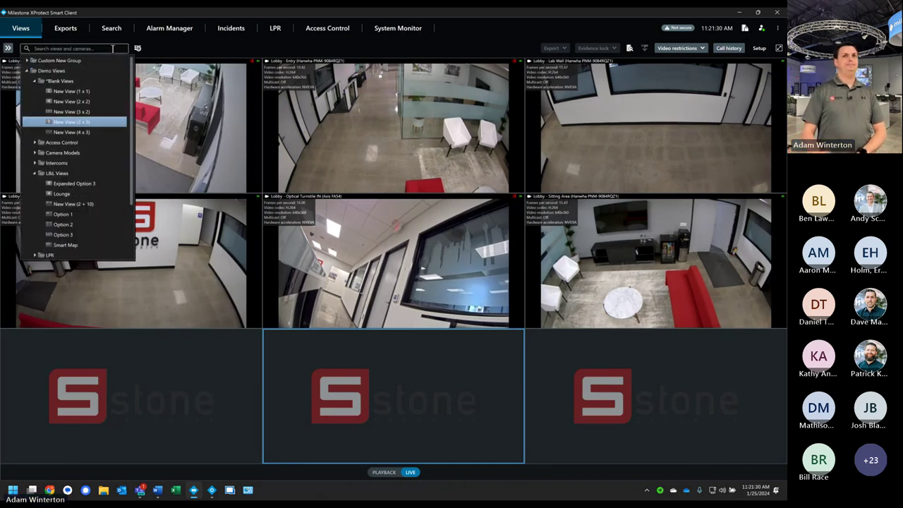
scroll(94, 124, "down", 2)
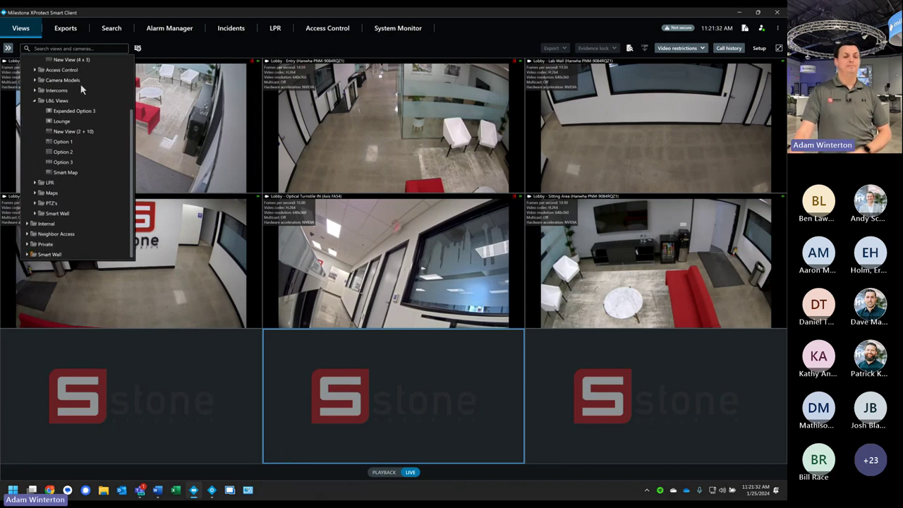
scroll(92, 148, "up", 2)
scroll(92, 148, "down", 2)
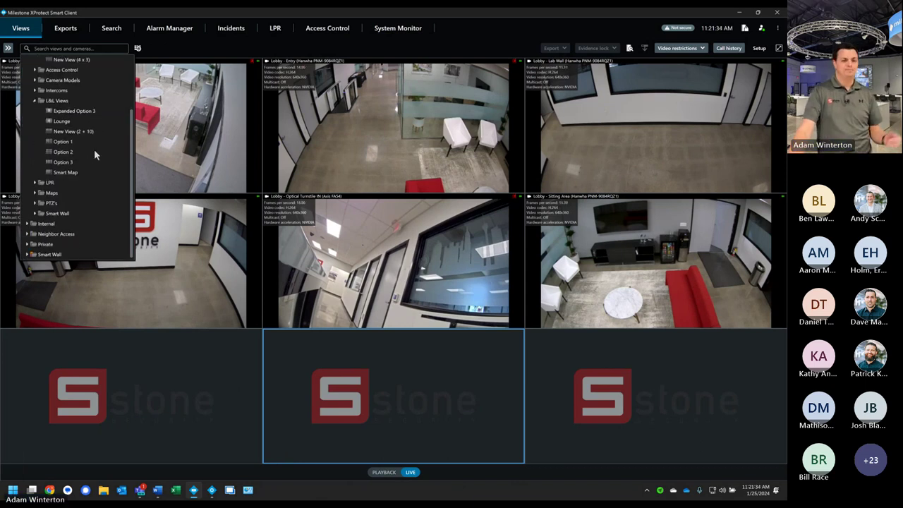
Step: Open the L&L Views layouts Option 1, Option 2, Option 3 and Expanded Option 3 one after another
left_click(60, 142)
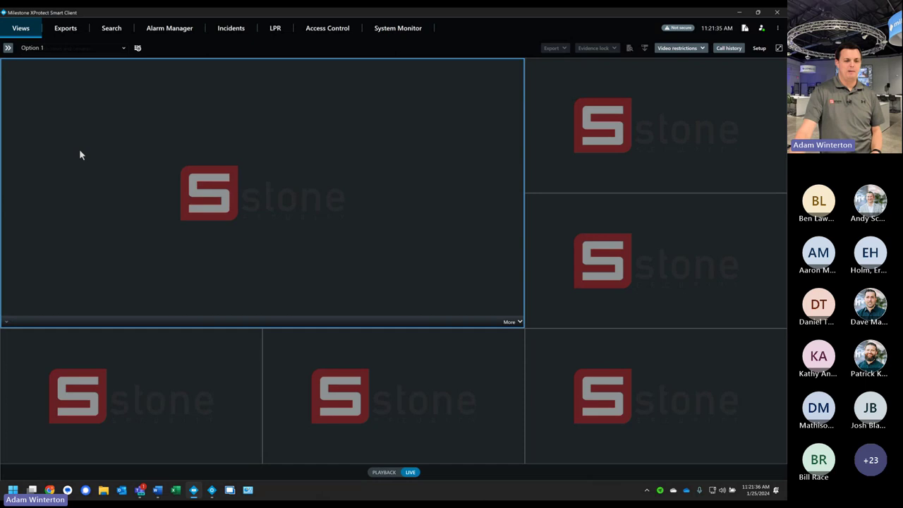
left_click(123, 47)
left_click(87, 200)
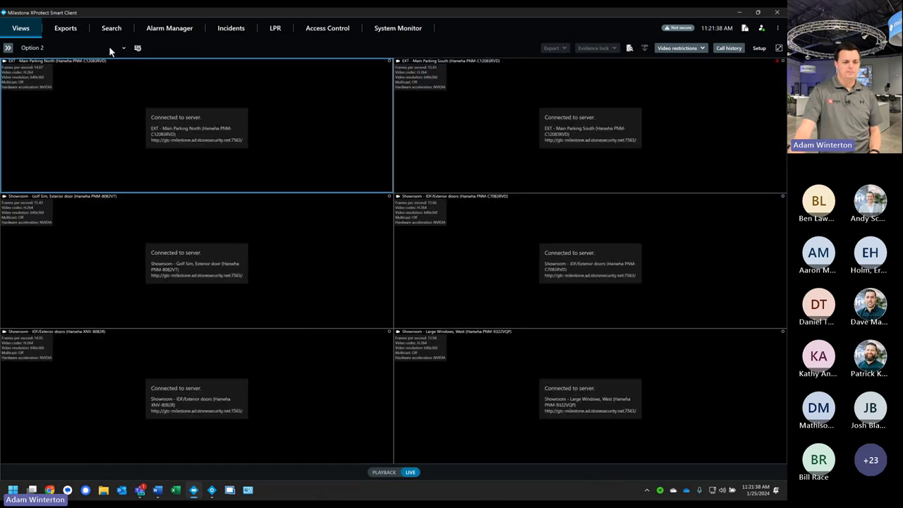
left_click(124, 47)
left_click(63, 234)
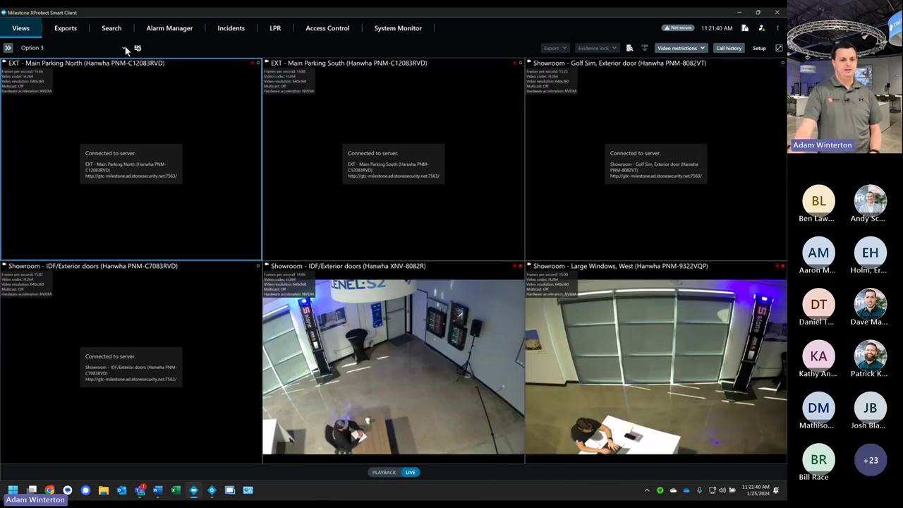
left_click(81, 184)
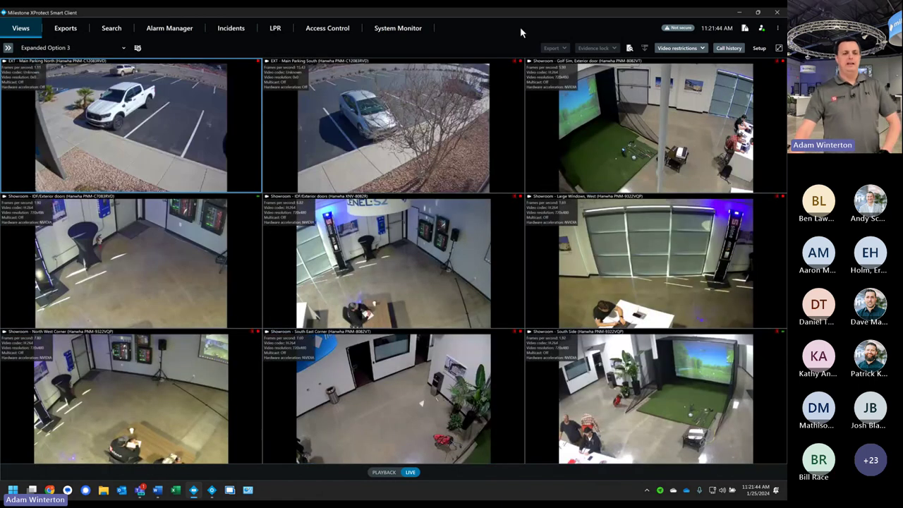
Step: Search the views and cameras for "ptz" and open the Showroom - PTZ (Axis Q6315-LE) camera
left_click(86, 48)
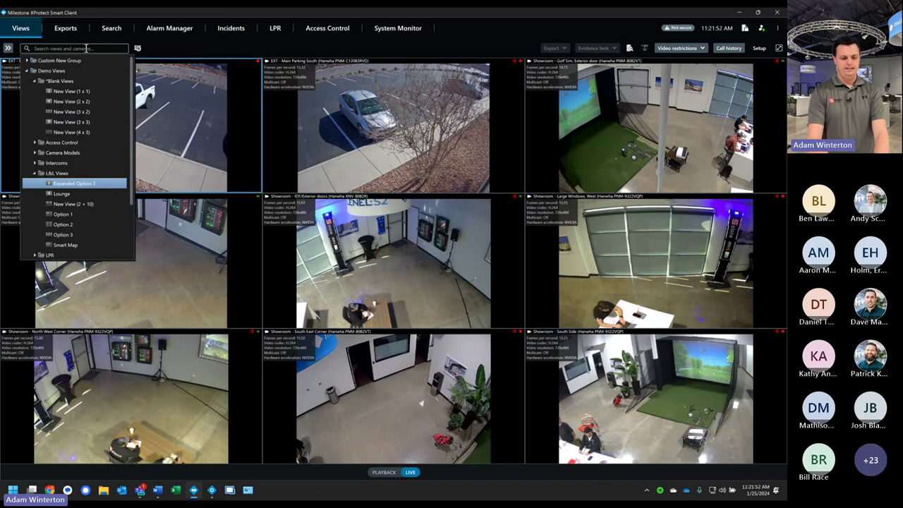
left_click(86, 48)
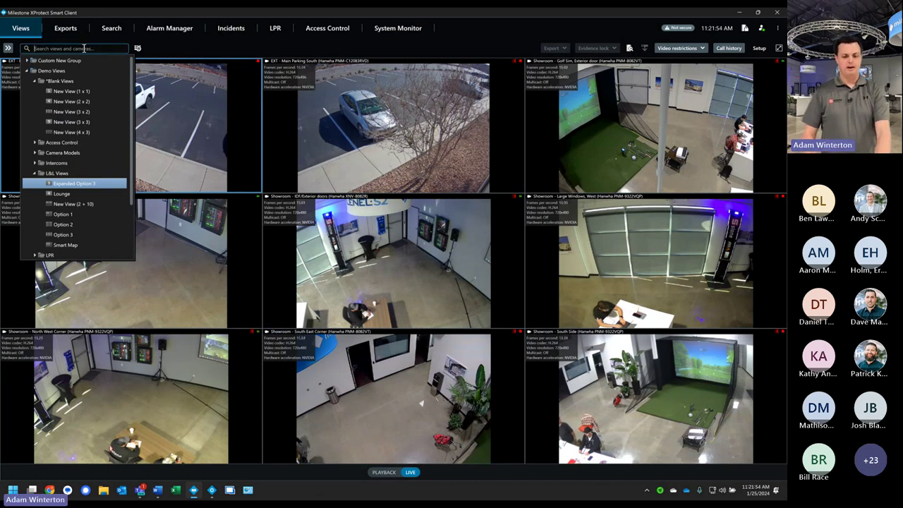
type("ptz")
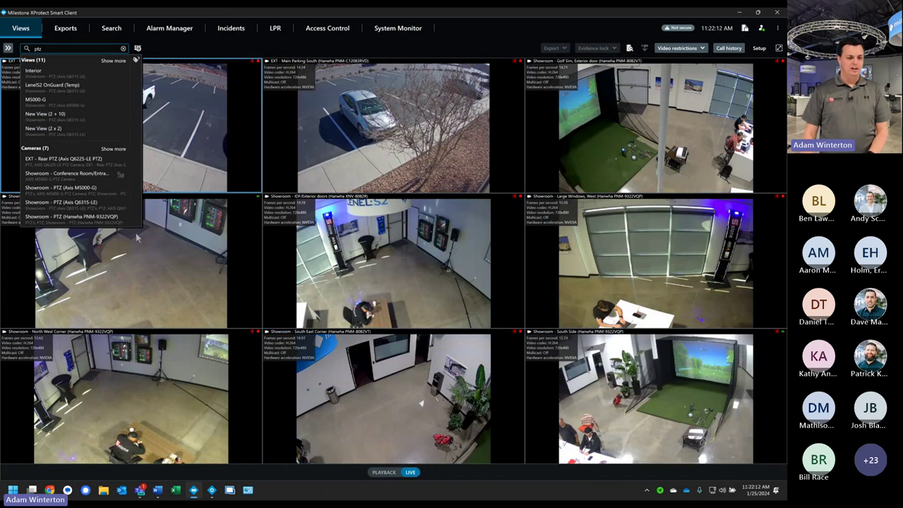
left_click(79, 205)
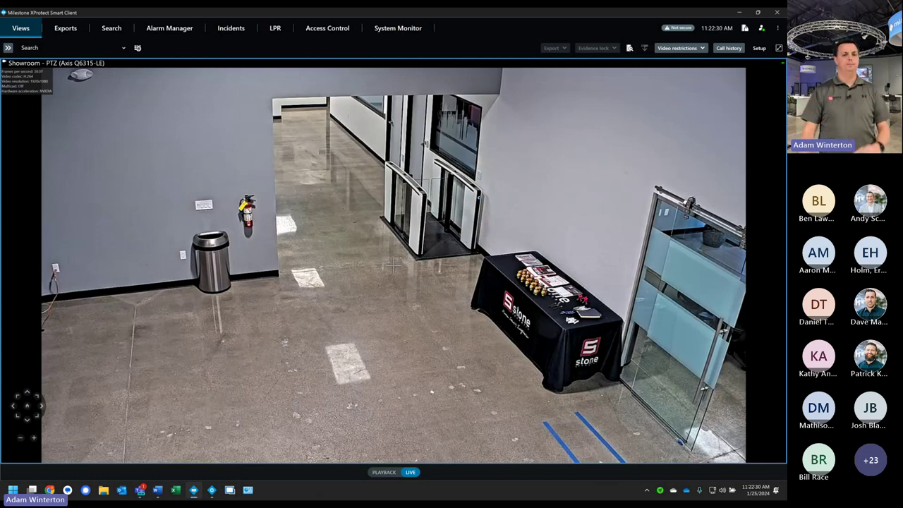
Step: Show all camera results for the "ptz" search and open Showroom - Conference Room/Entrance from Lobby (Axis M5000-G)
left_click(42, 48)
type("ptz")
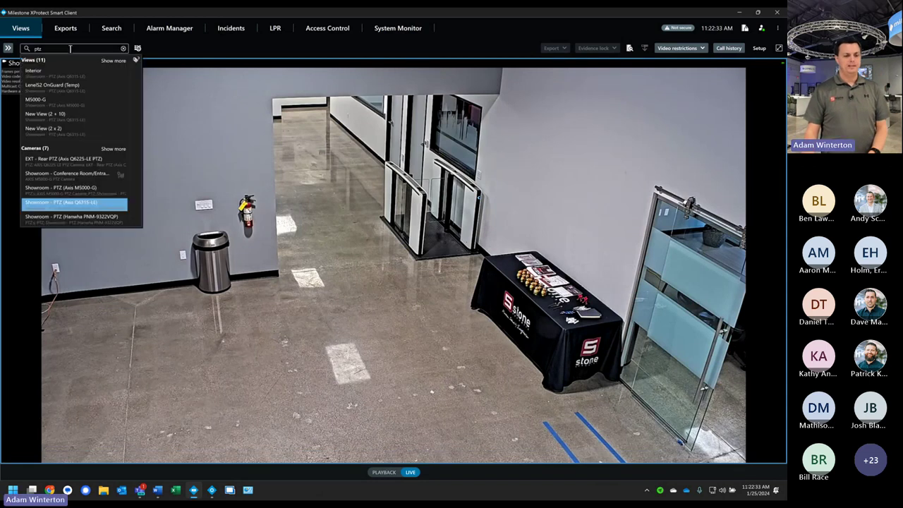
left_click(115, 150)
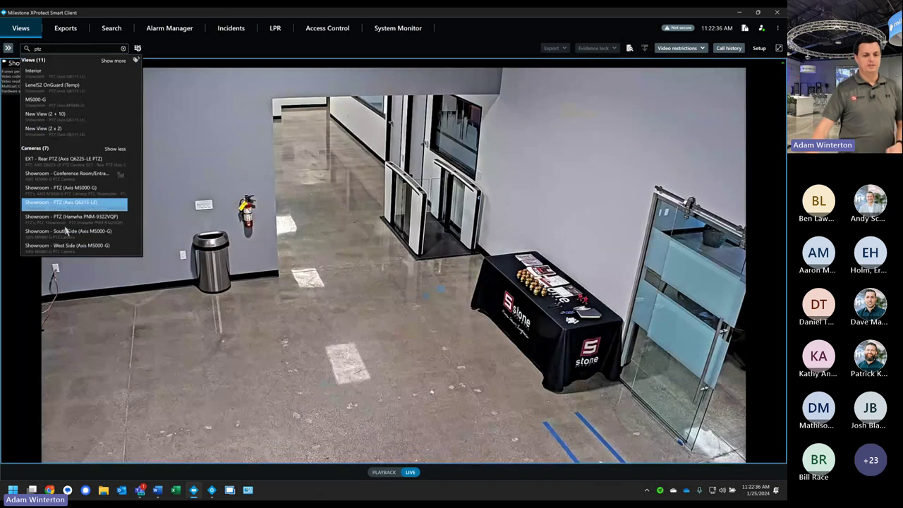
left_click(74, 178)
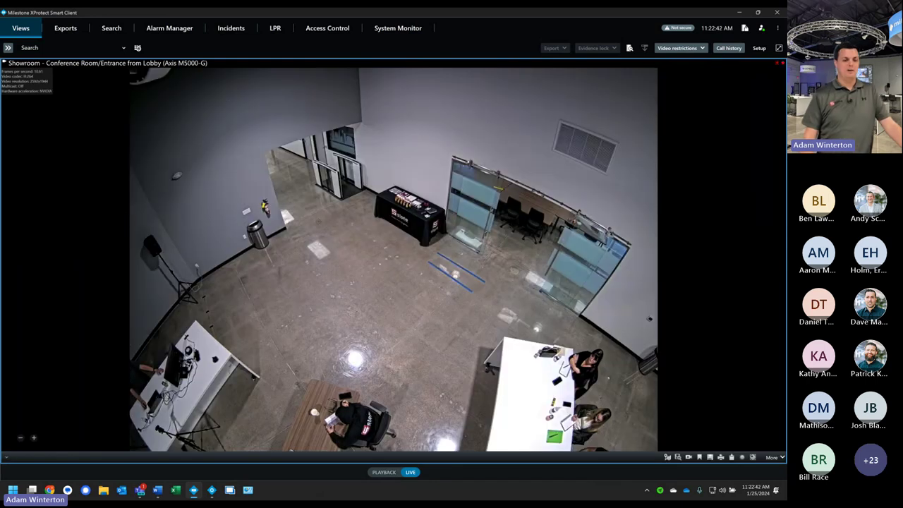
Step: Inspect the Conference Room/Entrance from Lobby camera's surroundings on the smart map from its search result, and close the map window
left_click(124, 49)
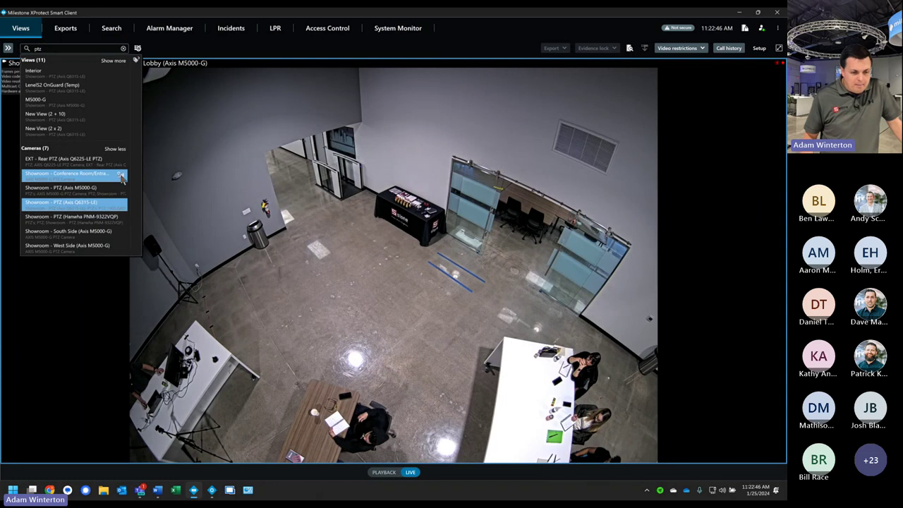
left_click(121, 175)
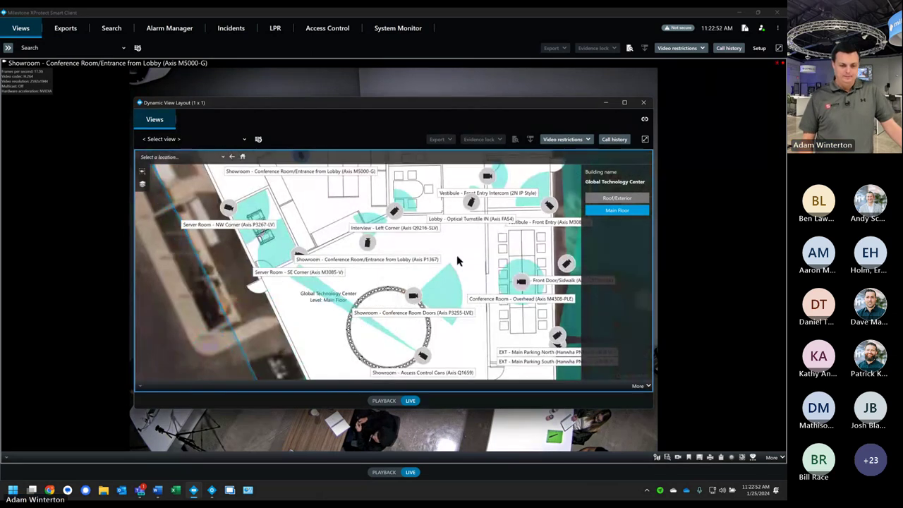
left_click_drag(459, 262, 449, 285)
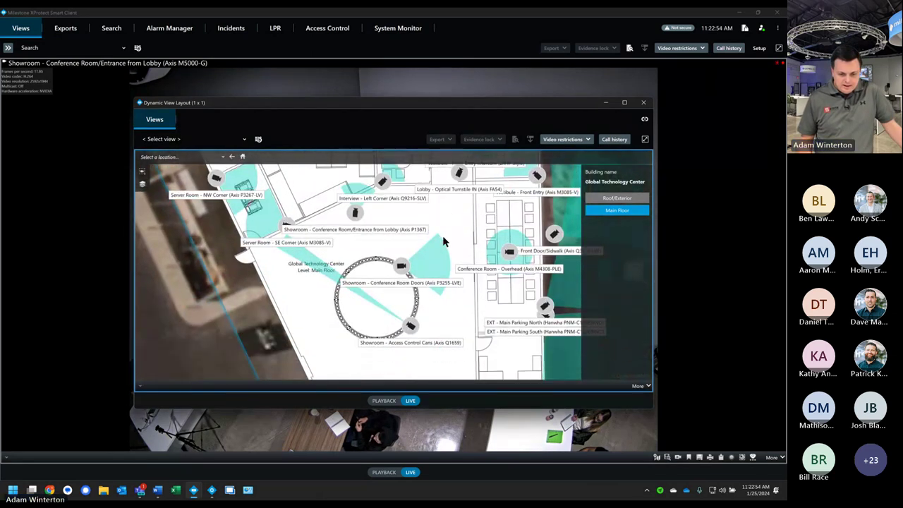
left_click_drag(469, 229, 465, 263)
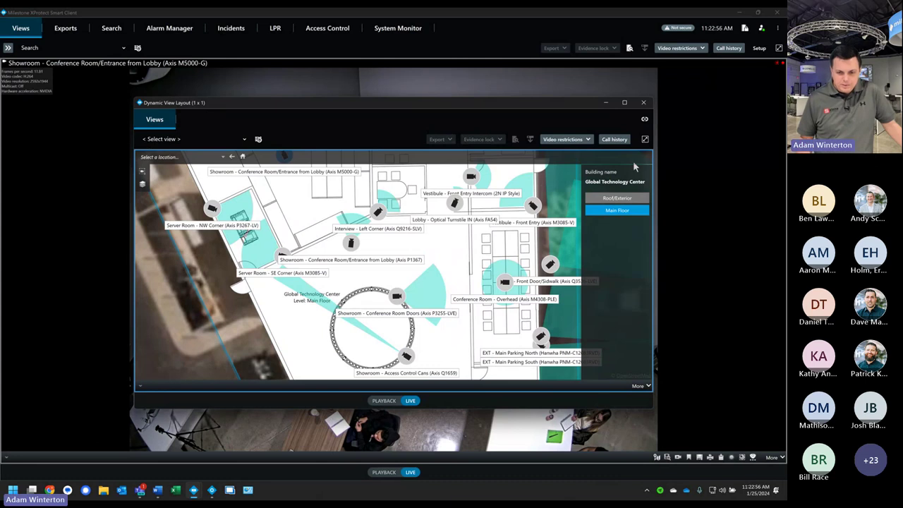
left_click_drag(587, 109, 594, 106)
left_click(650, 99)
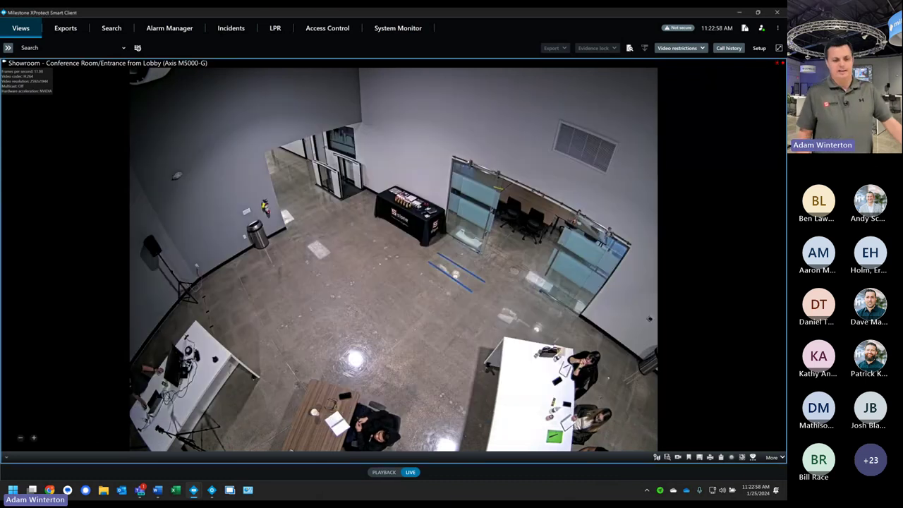
Step: Replace the "ptz" search with "option" and open the Option 3 view from the results
left_click(56, 47)
type("ptz")
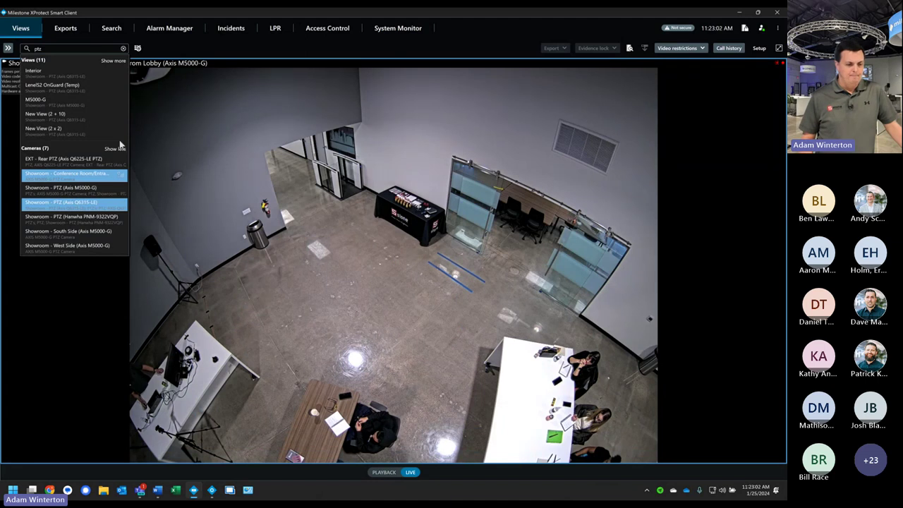
left_click(13, 269)
left_click(60, 48)
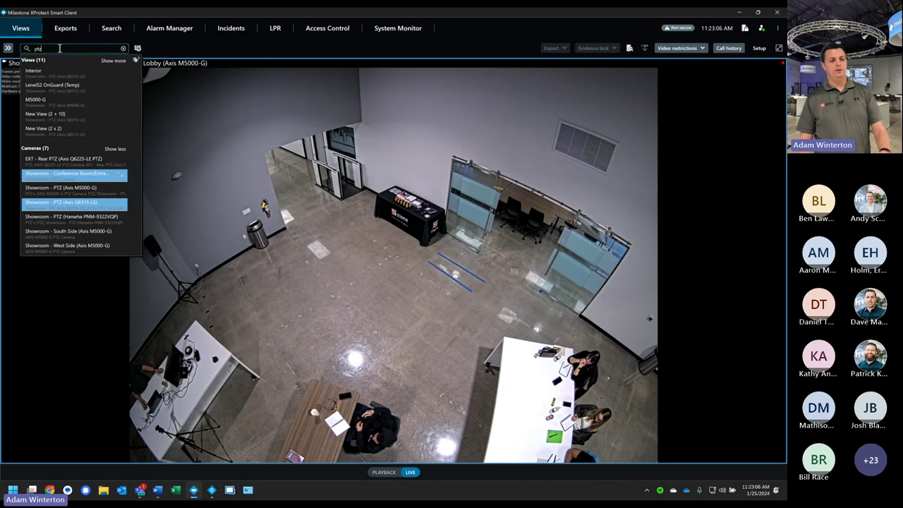
key("BackSpace")
key("BackSpace")
key("BackSpace")
type("option")
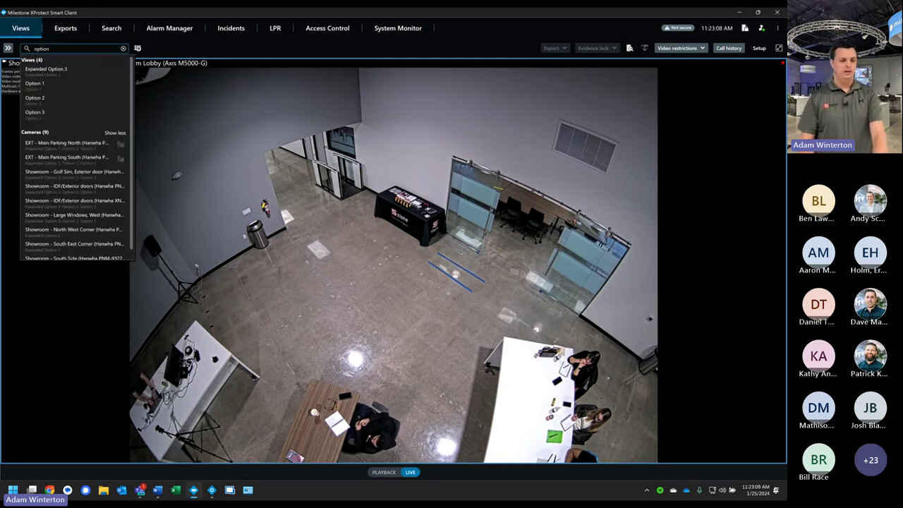
left_click(38, 117)
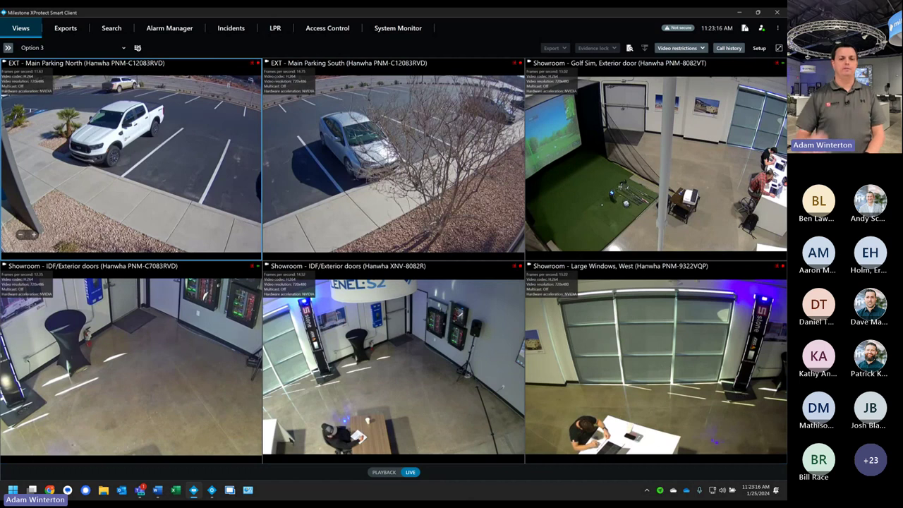
mouse_move(39, 120)
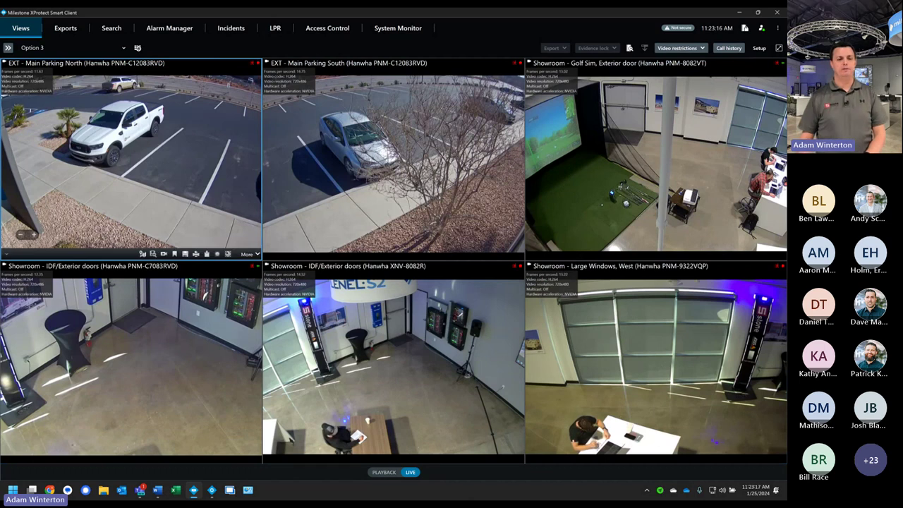
Step: Expand the side pane, examine the display destinations available for sending the Option 3 view, and dismiss them
left_click(8, 47)
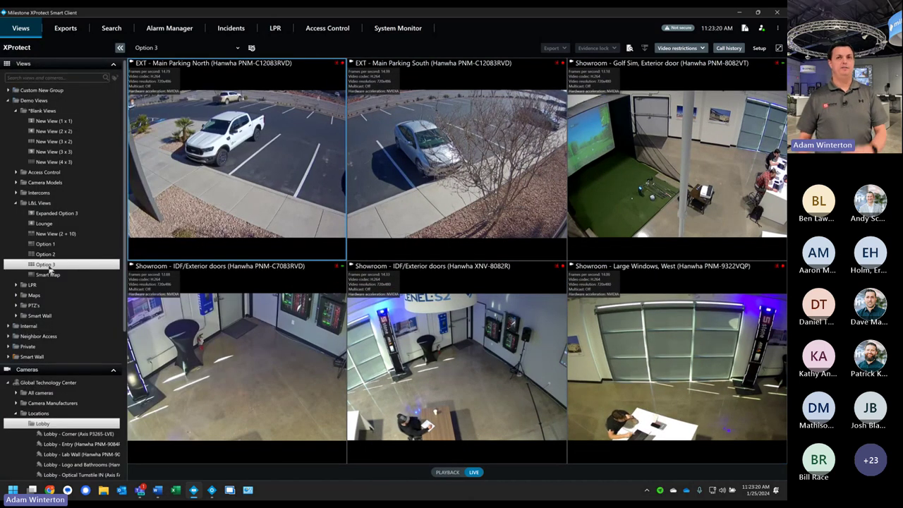
mouse_move(215, 243)
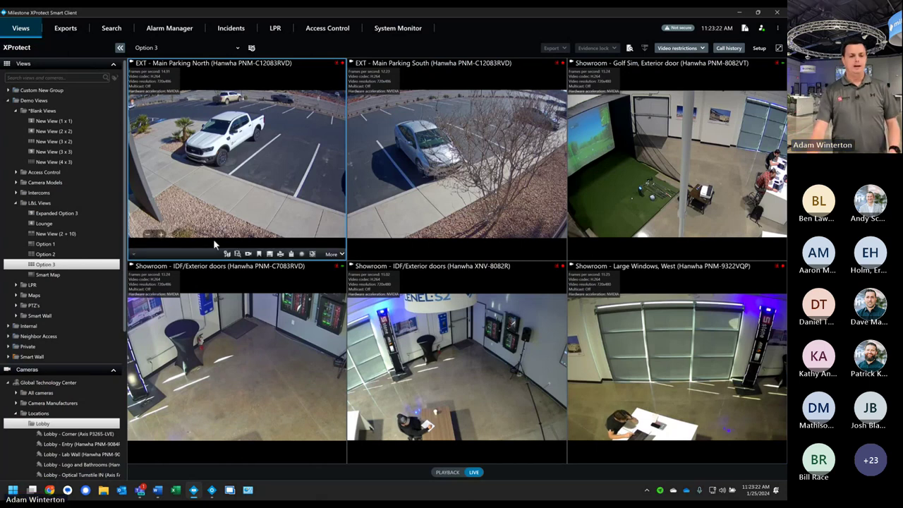
right_click(59, 266)
mouse_move(82, 284)
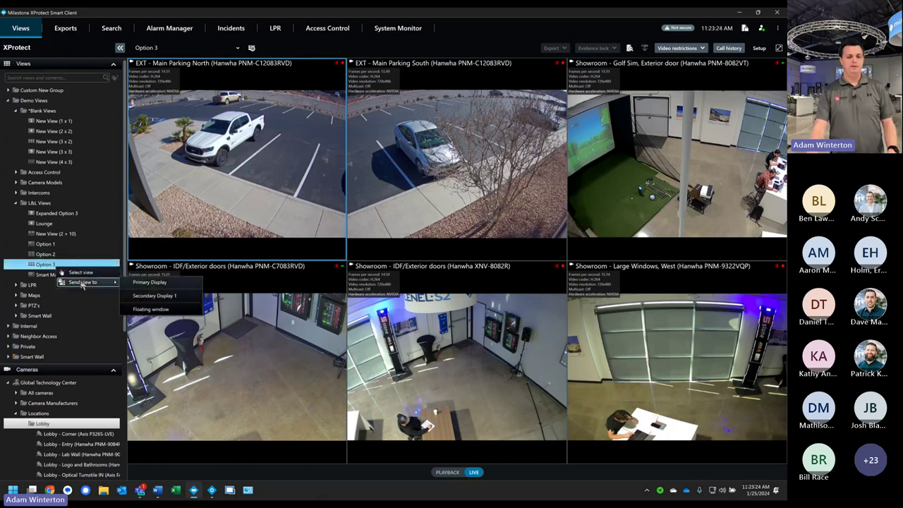
left_click(505, 35)
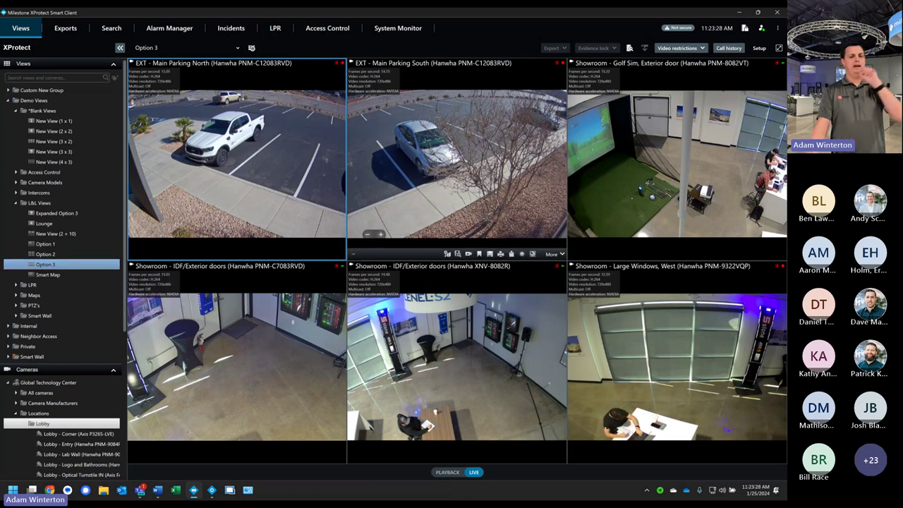
Step: Send the Expanded Option 3 view to a floating window
right_click(55, 255)
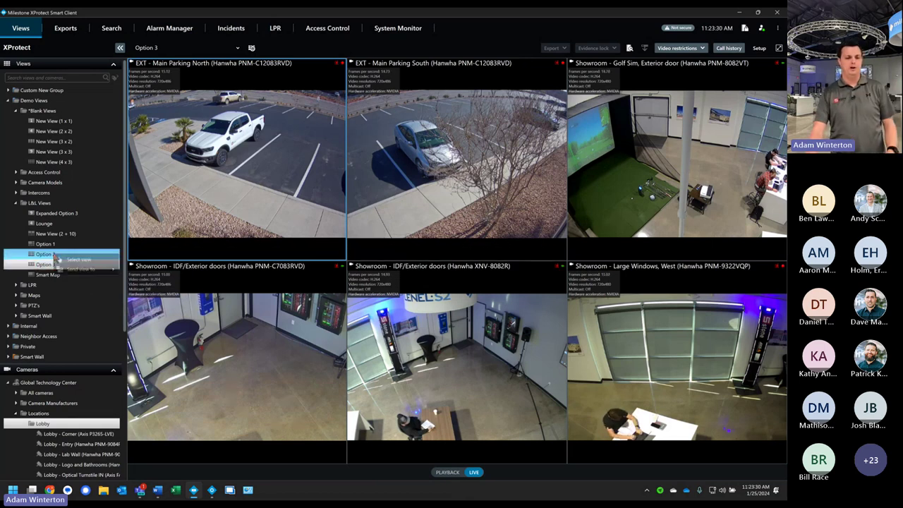
right_click(50, 212)
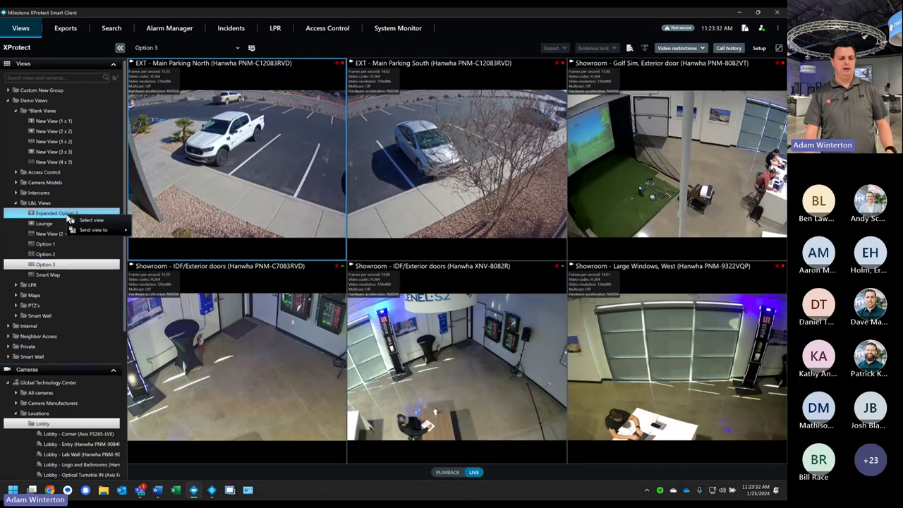
mouse_move(99, 232)
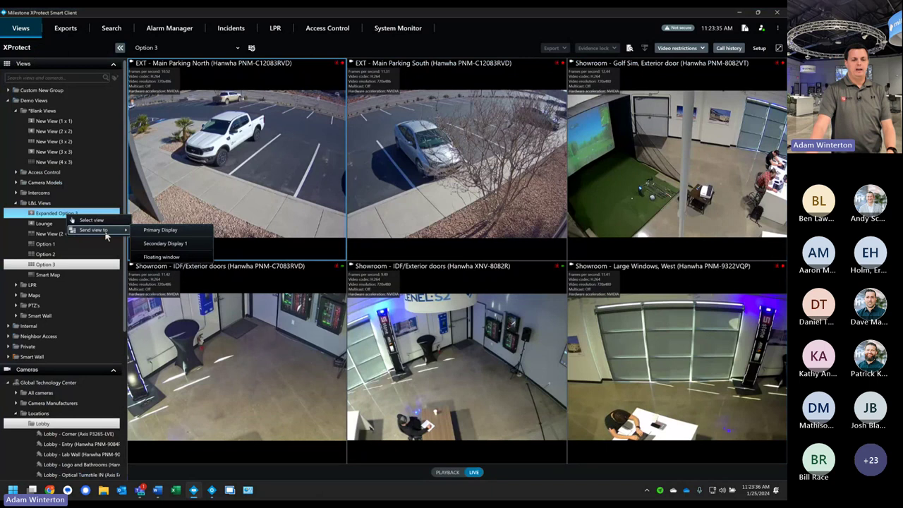
right_click(47, 214)
mouse_move(81, 228)
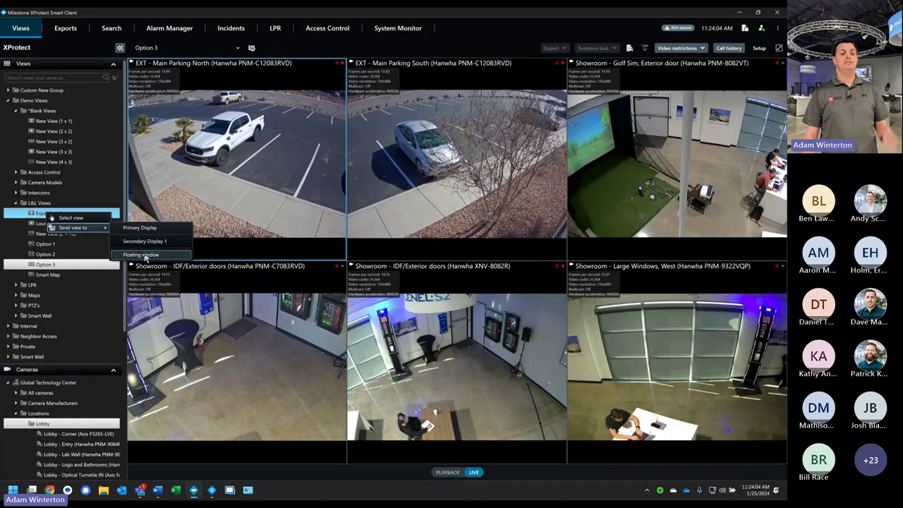
left_click(144, 255)
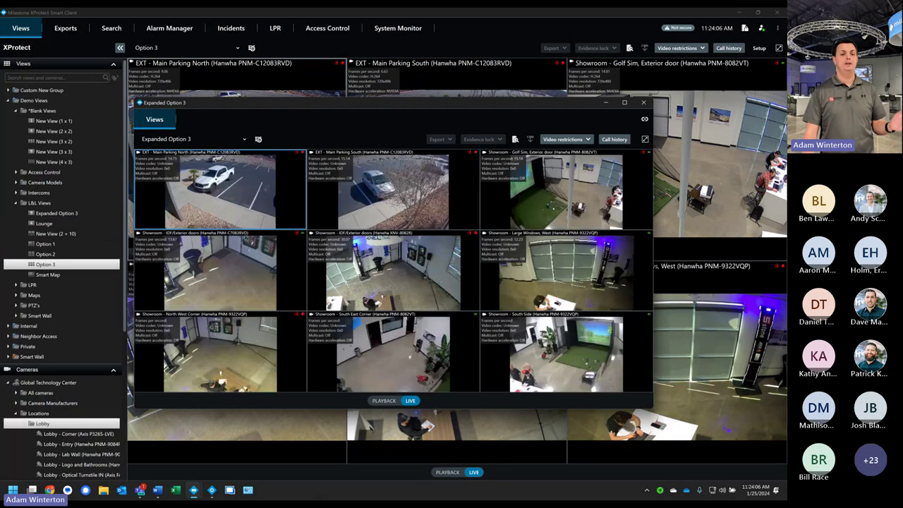
Step: Arrange the windows side by side, with the floating Expanded Option 3 view on the right half and the main client on the left
left_click_drag(343, 100, 786, 154)
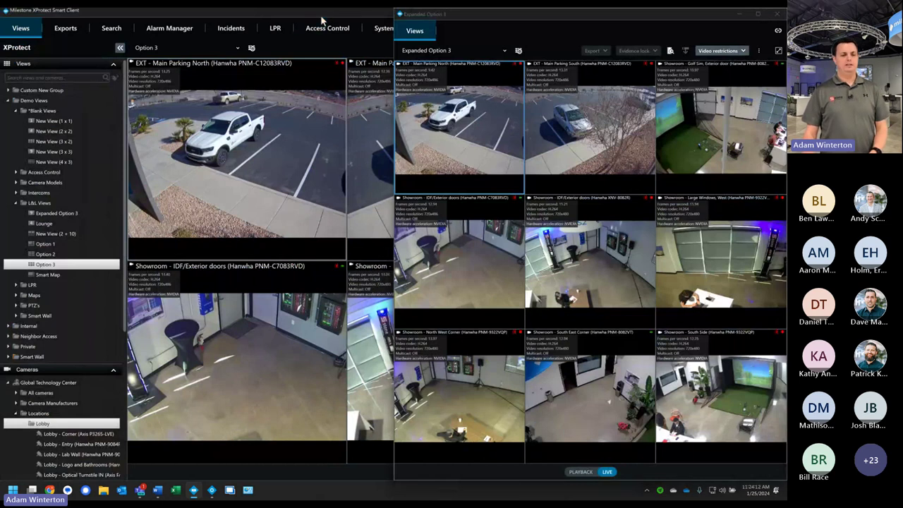
left_click_drag(321, 20, 4, 176)
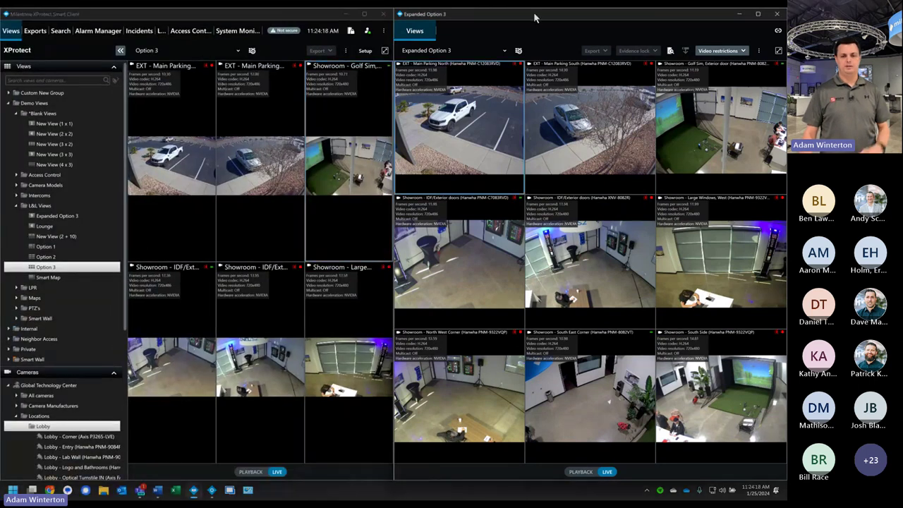
Step: Detach the floating Expanded Option 3 window from the split layout, close it, and maximize the main client window
left_click_drag(534, 18, 339, 90)
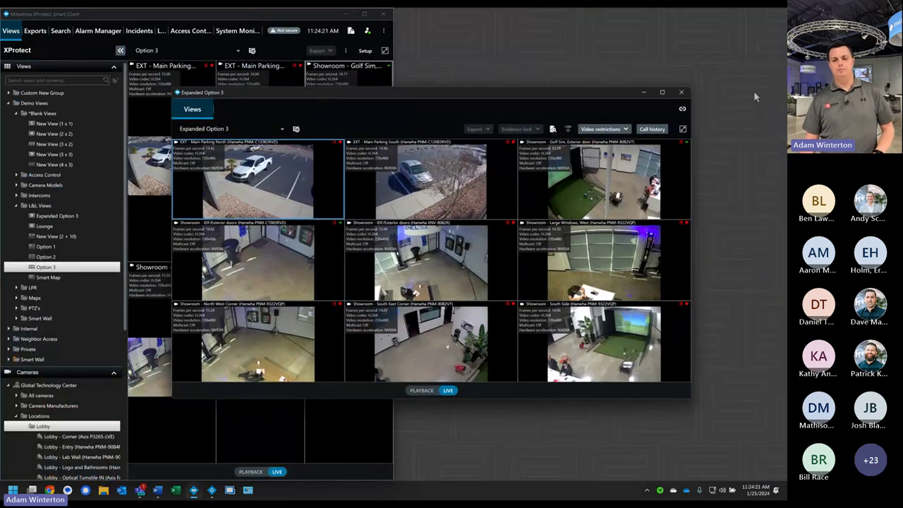
left_click(682, 94)
double_click(306, 19)
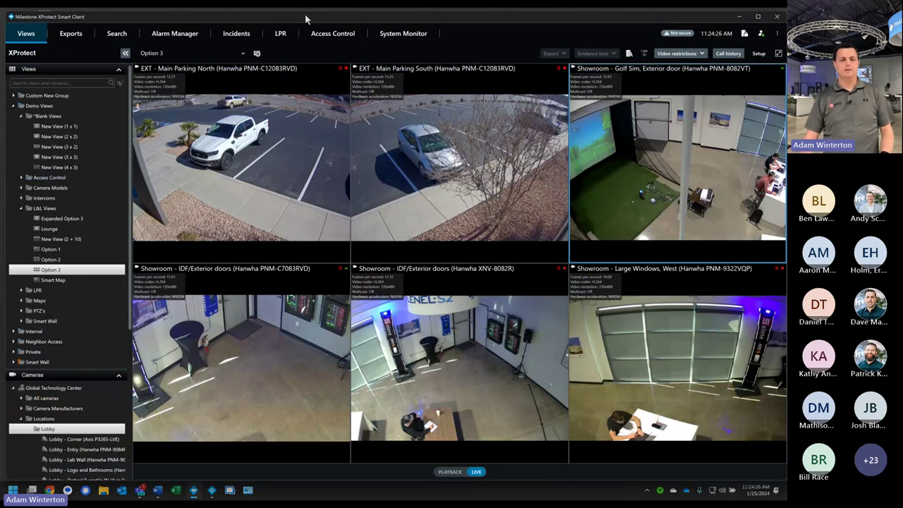
right_click(60, 271)
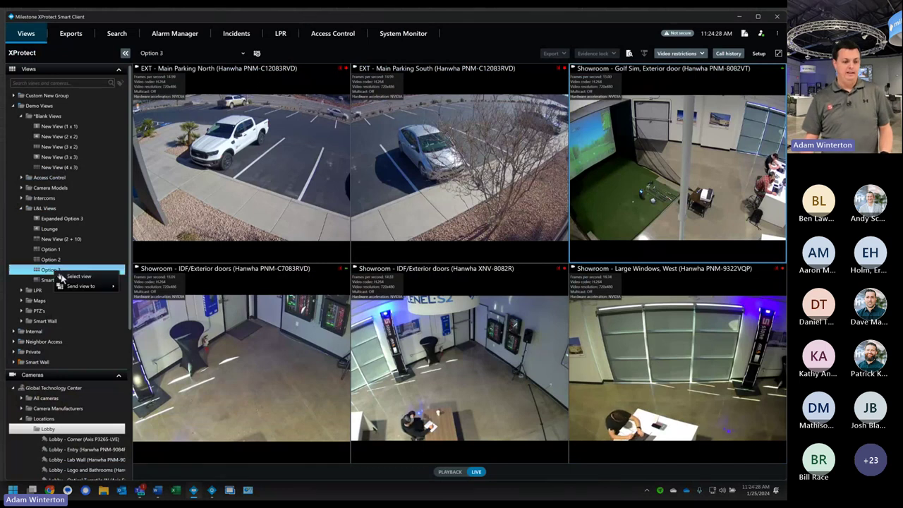
double_click(544, 23)
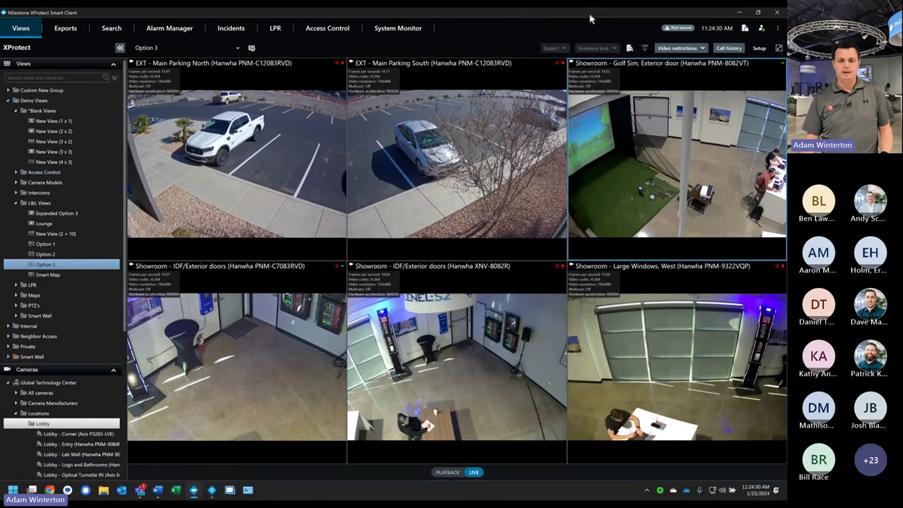
double_click(591, 19)
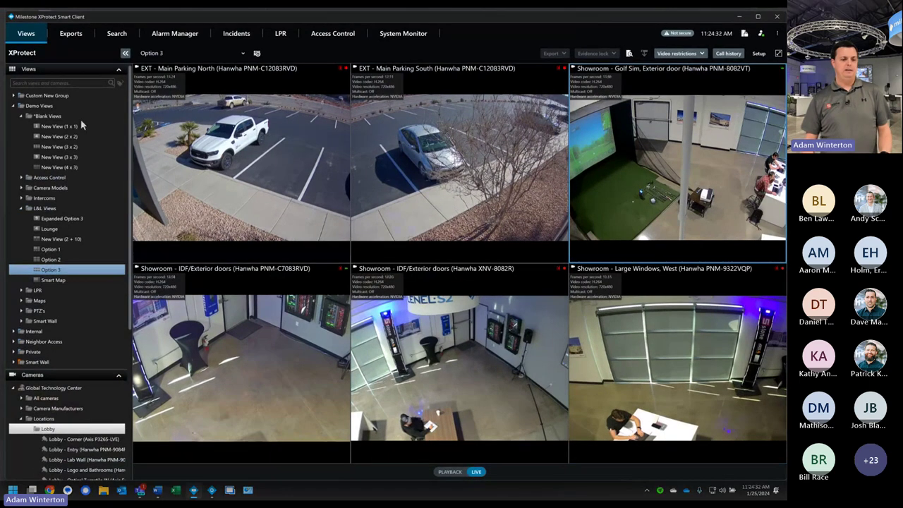
right_click(57, 274)
mouse_move(81, 284)
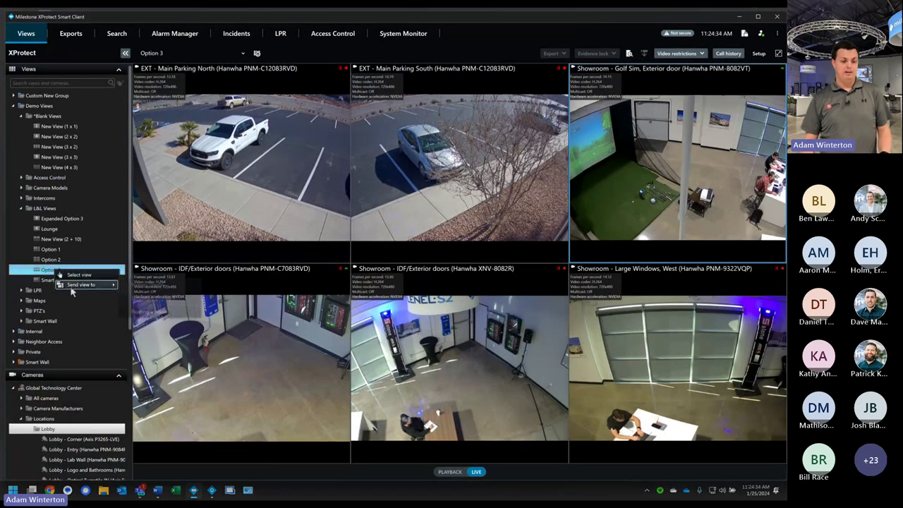
Step: Send the Expanded Option 3 view to a floating window and tile it on the right half, with the main client on the left
right_click(61, 221)
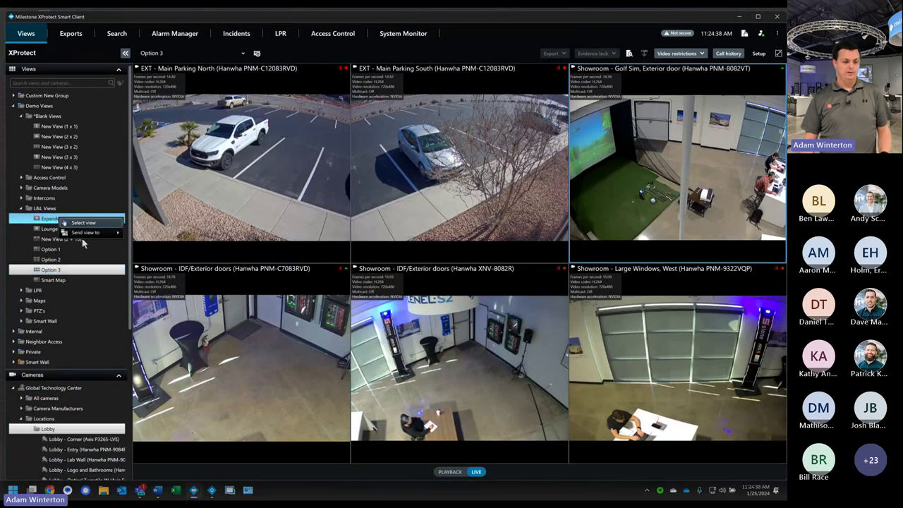
mouse_move(88, 236)
left_click(153, 259)
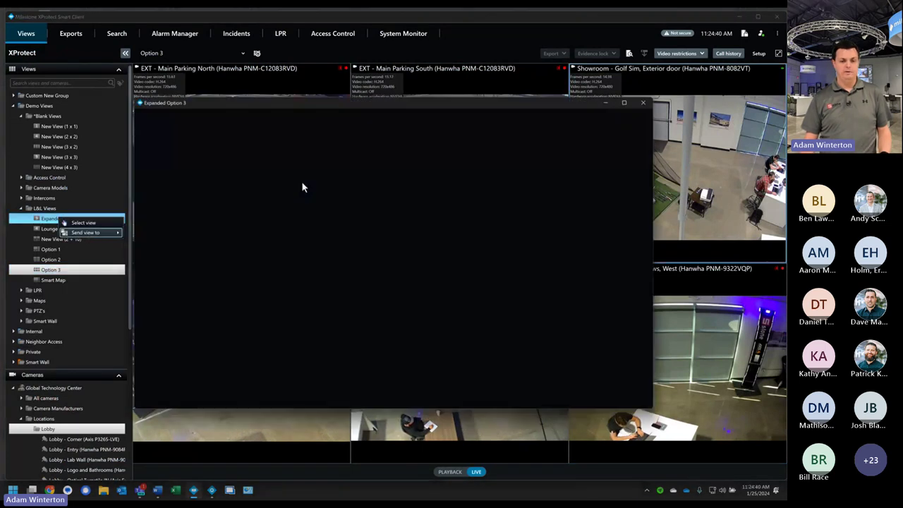
key("super+Right")
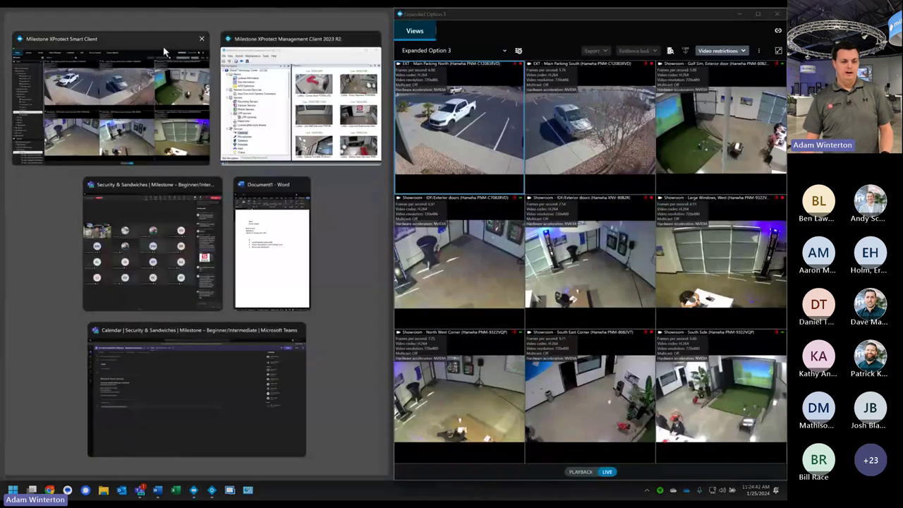
left_click(141, 141)
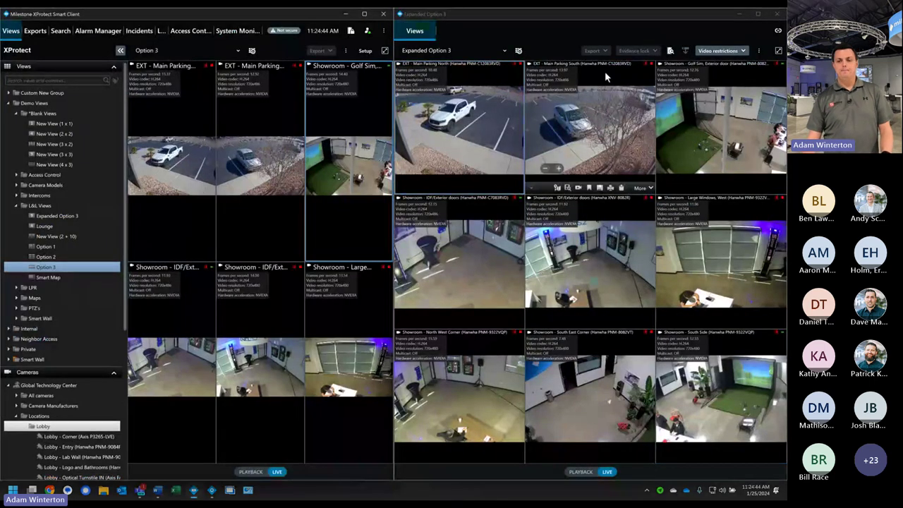
Step: Switch the floating window and the main client to playback independently, and return only the floating window to live
left_click(670, 32)
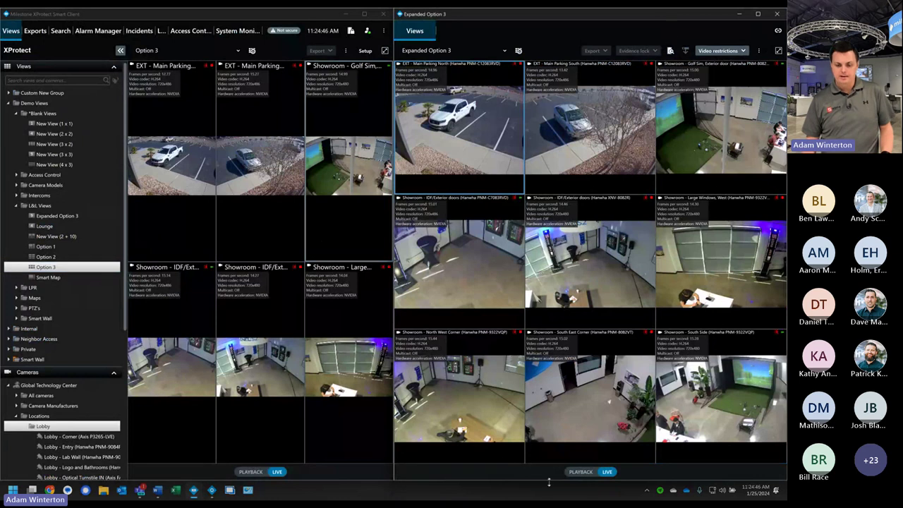
left_click(580, 472)
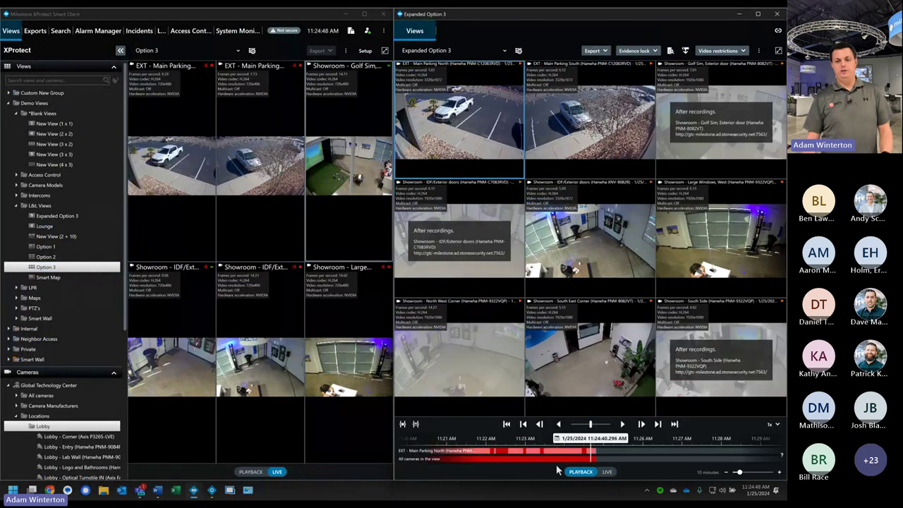
left_click(249, 472)
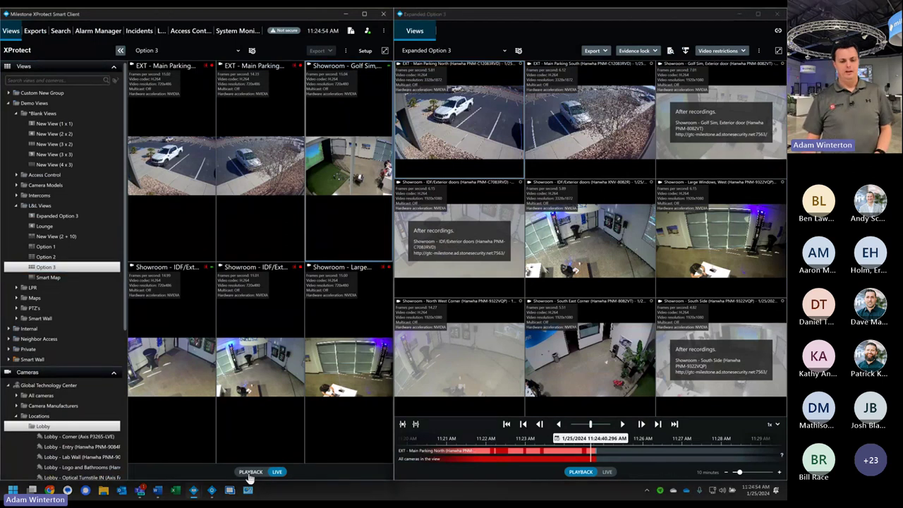
left_click(261, 473)
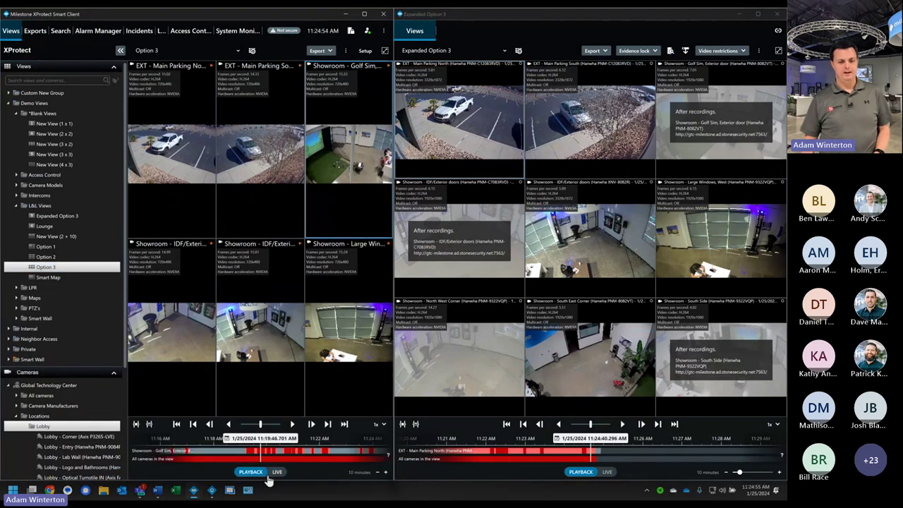
left_click(609, 472)
left_click(609, 473)
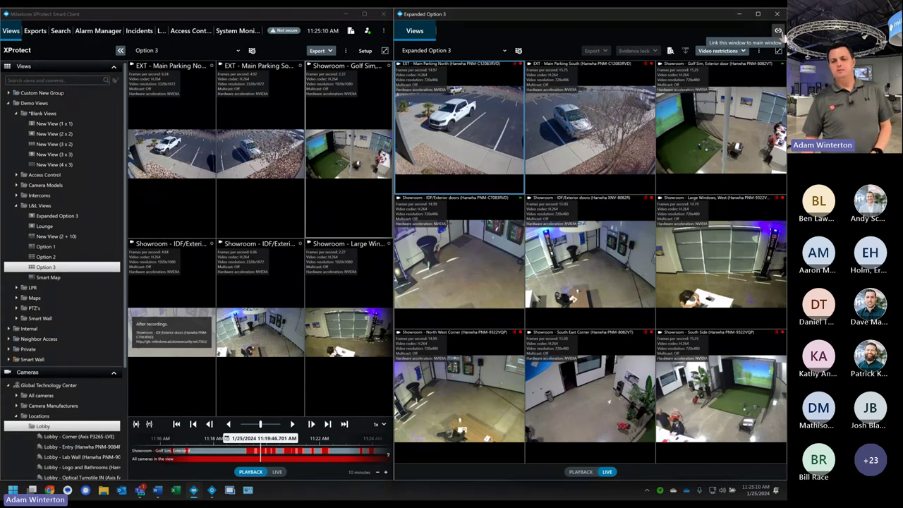
Step: Link the floating window to the main window, and switch the main client to live and back to playback
left_click(778, 31)
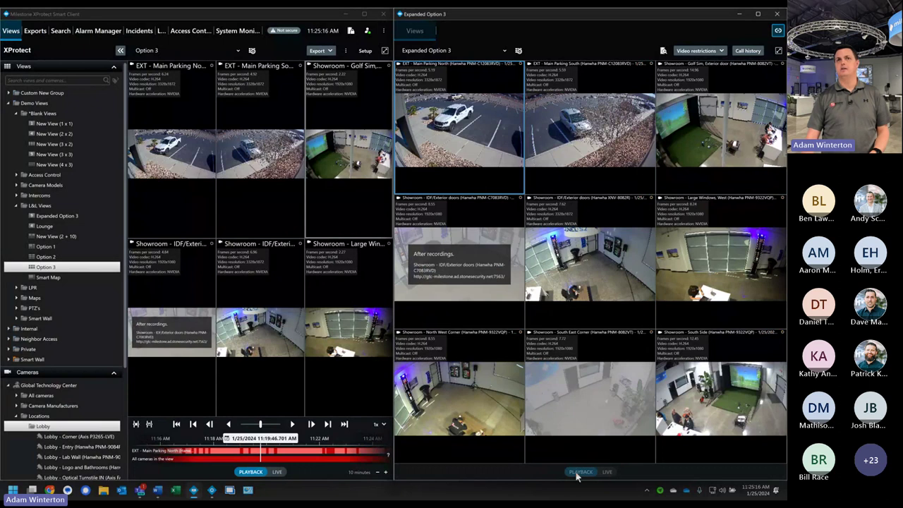
left_click(275, 477)
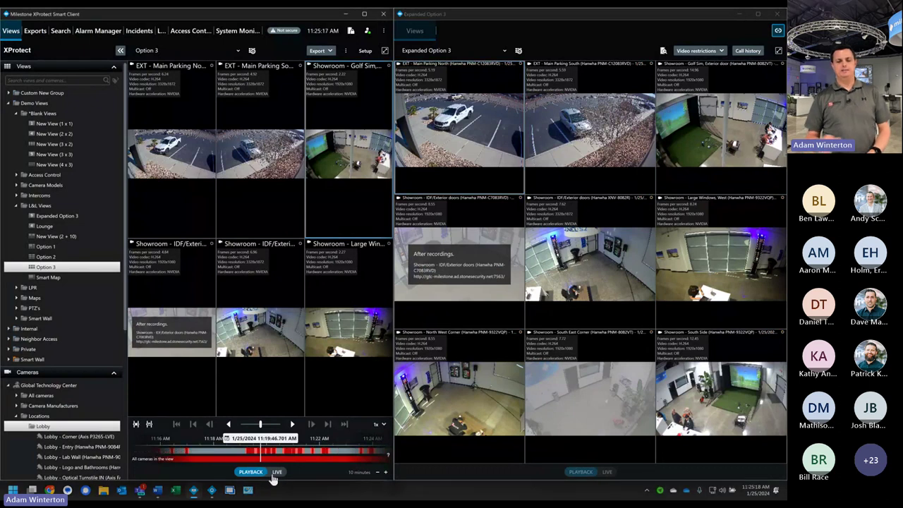
left_click(275, 472)
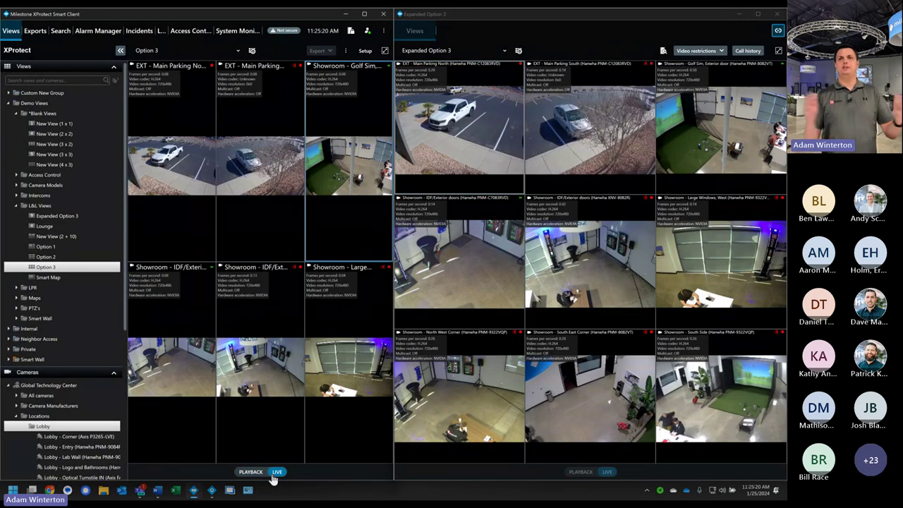
left_click(251, 472)
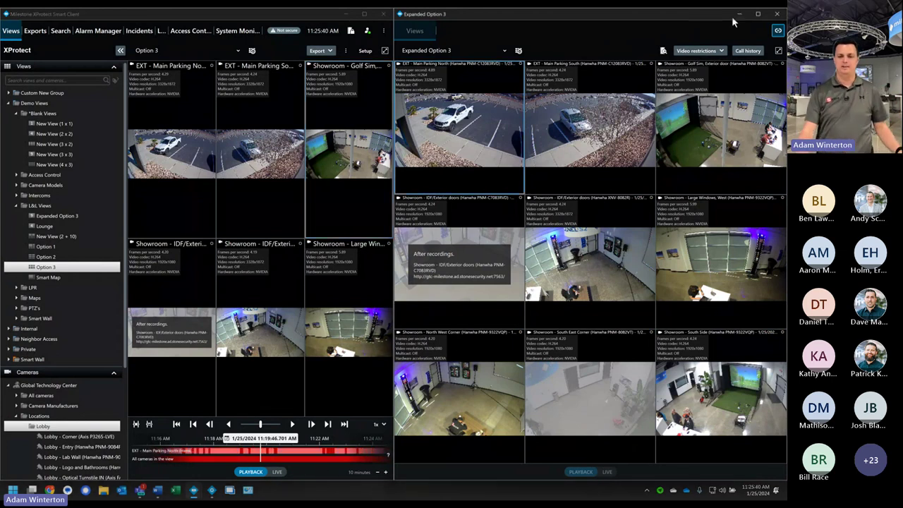
Step: Close the floating Expanded Option 3 window and restore the main client to full width
left_click(776, 14)
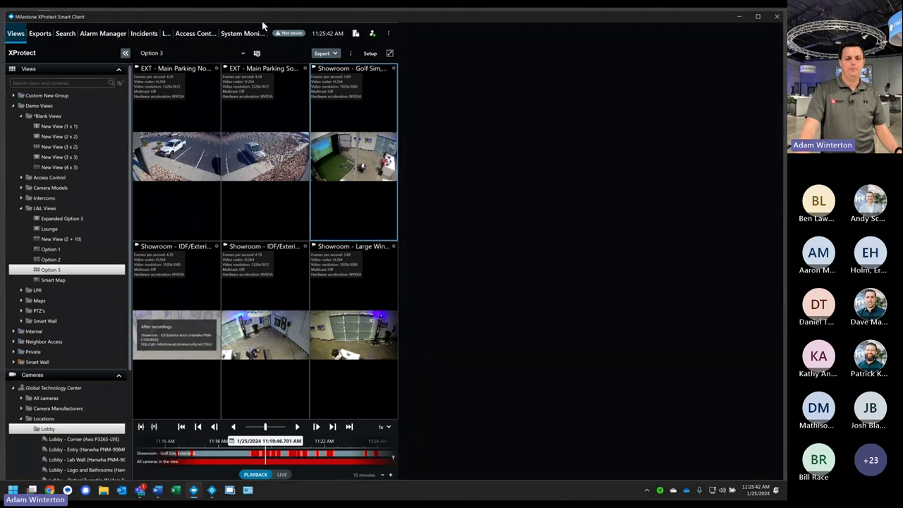
double_click(261, 14)
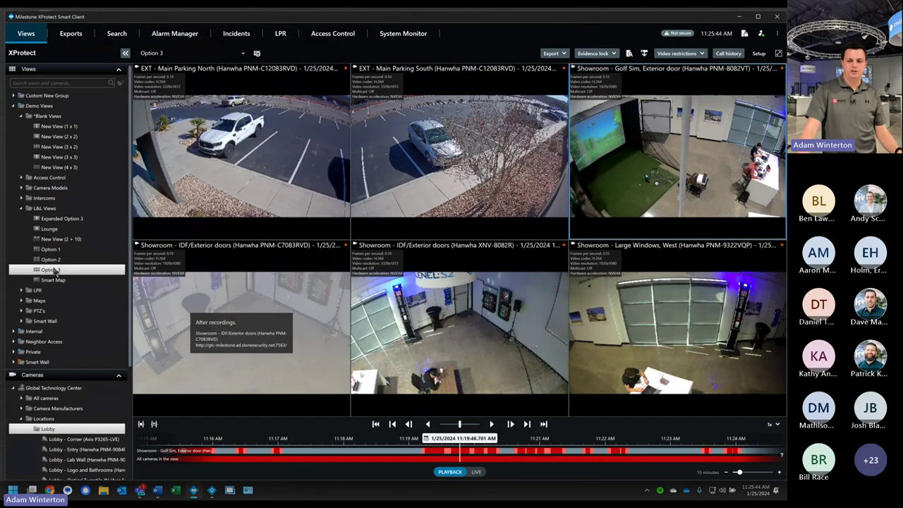
Step: Enter setup mode and create a new 4:3 view with a 10 x 10 layout in the L&L Views group
left_click(758, 53)
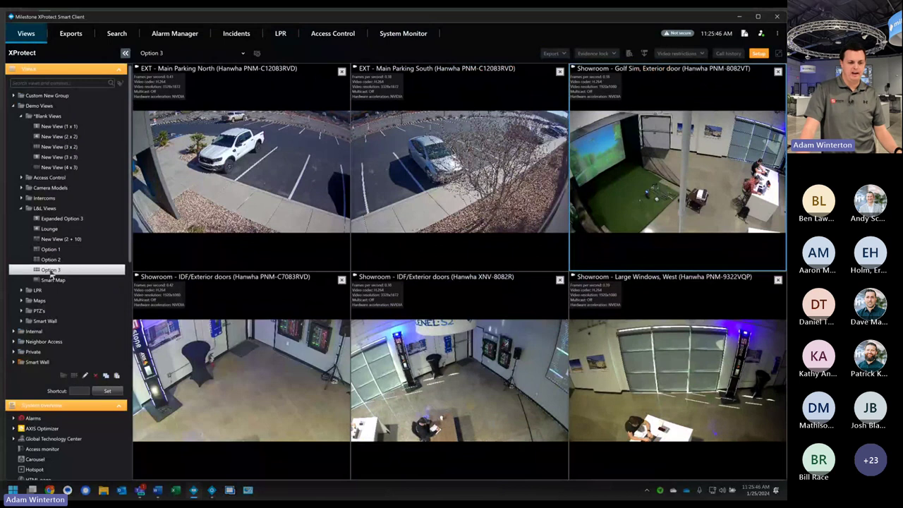
right_click(47, 210)
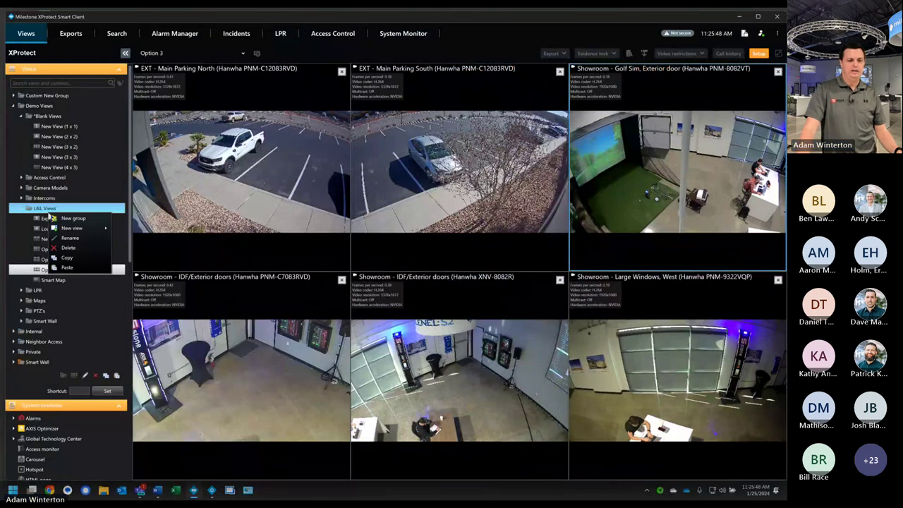
mouse_move(67, 231)
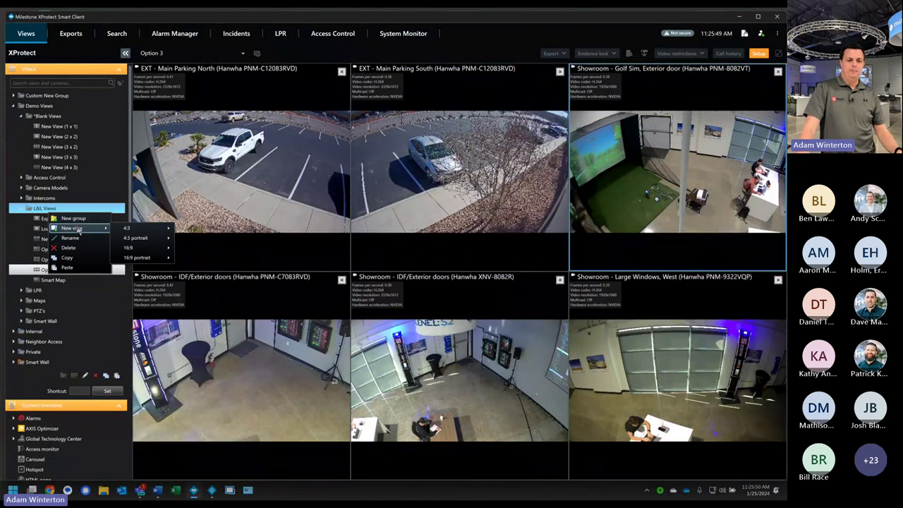
mouse_move(140, 229)
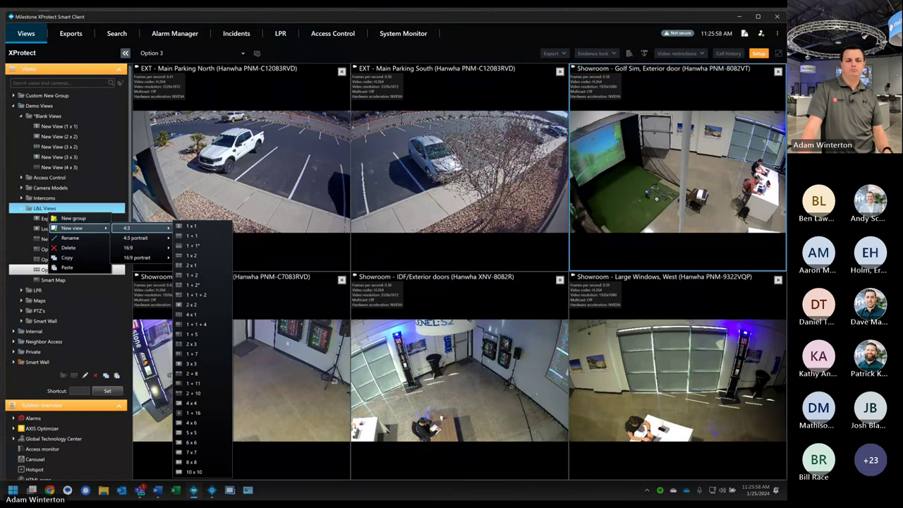
left_click(197, 471)
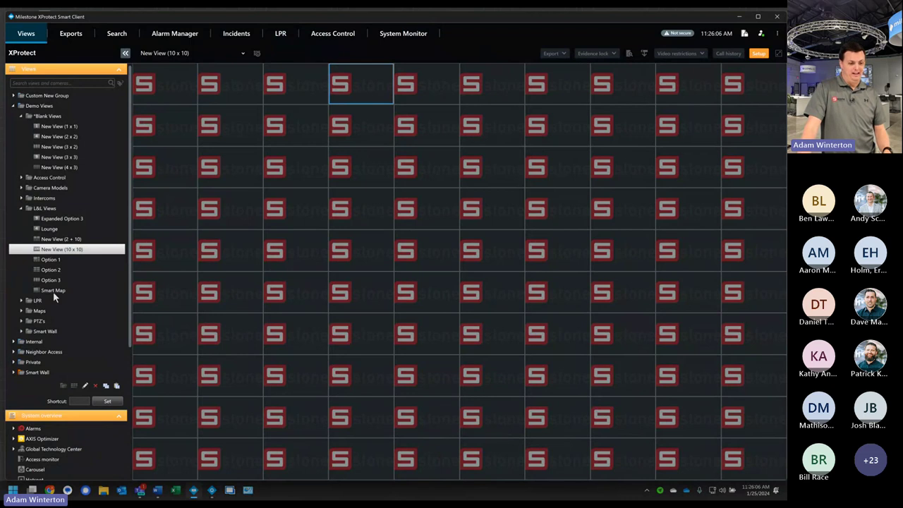
Step: Fill the 10 x 10 view with the All cameras group of Global Technology Center and leave setup mode
scroll(42, 437, "down", 2)
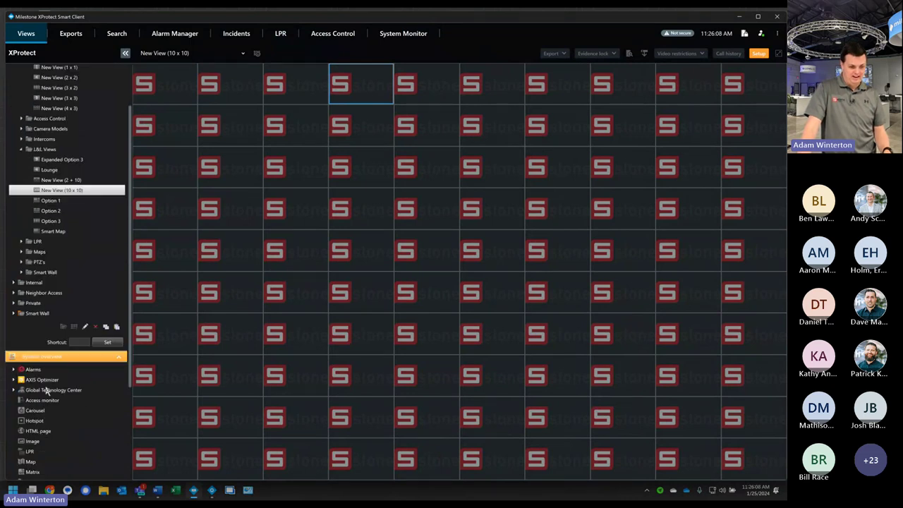
scroll(35, 379, "up", 1)
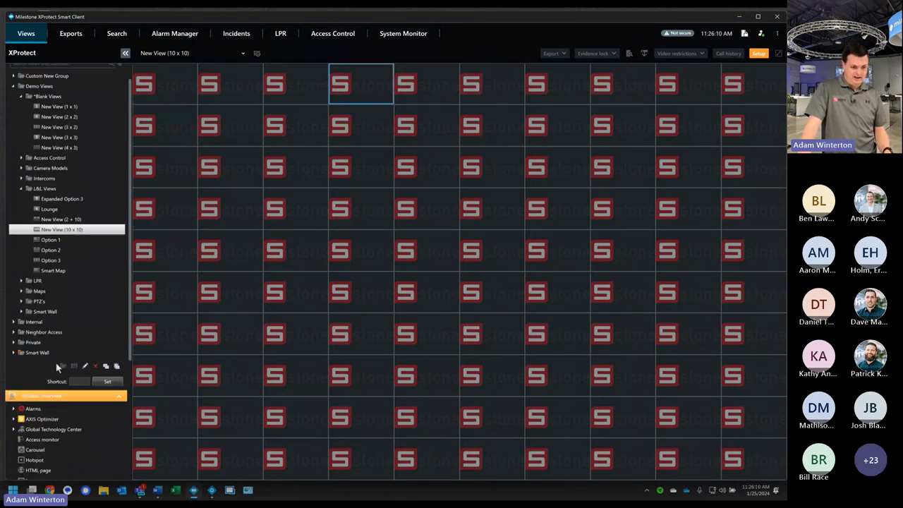
double_click(25, 427)
scroll(43, 435, "down", 3)
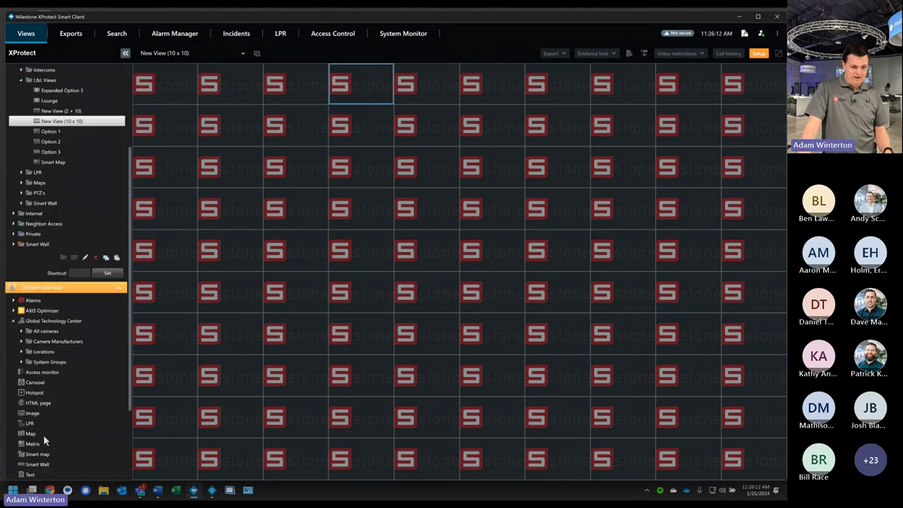
left_click(50, 332)
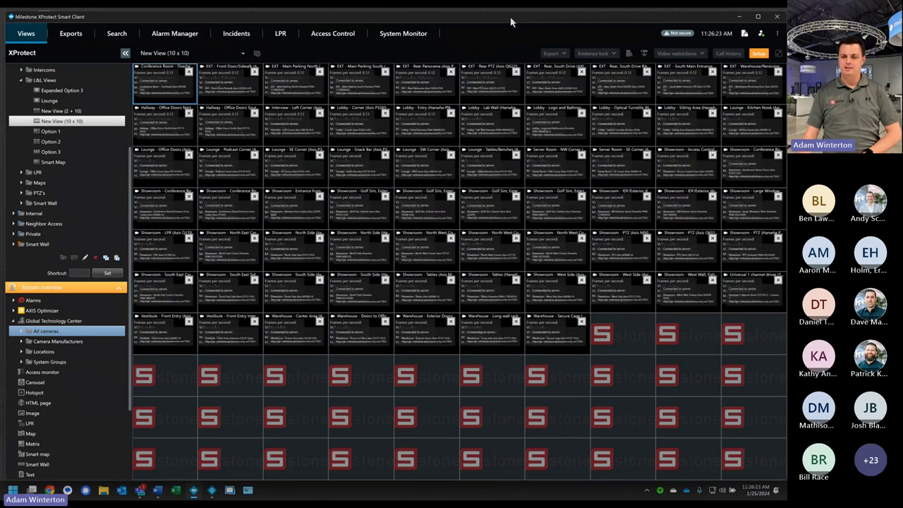
left_click(759, 54)
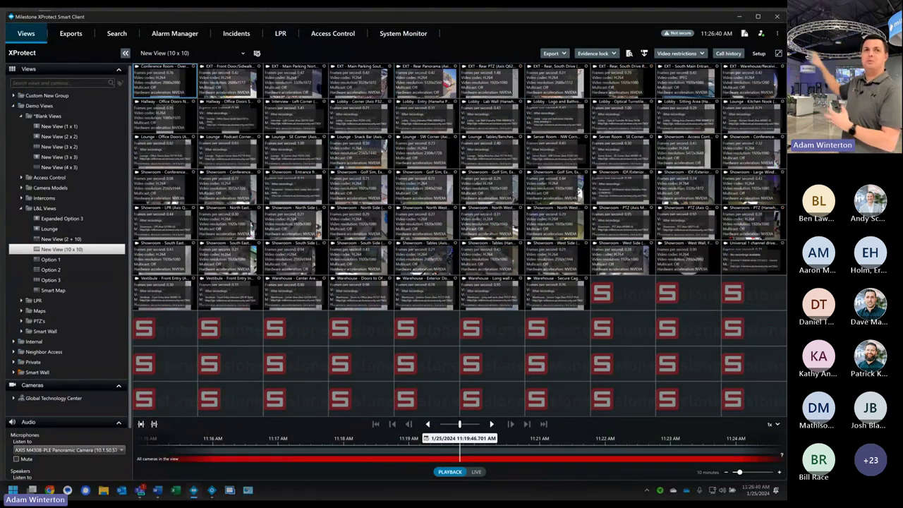
Step: Set the video diagnostics overlay to Hide in the advanced client settings and maximize the client window
left_click(777, 33)
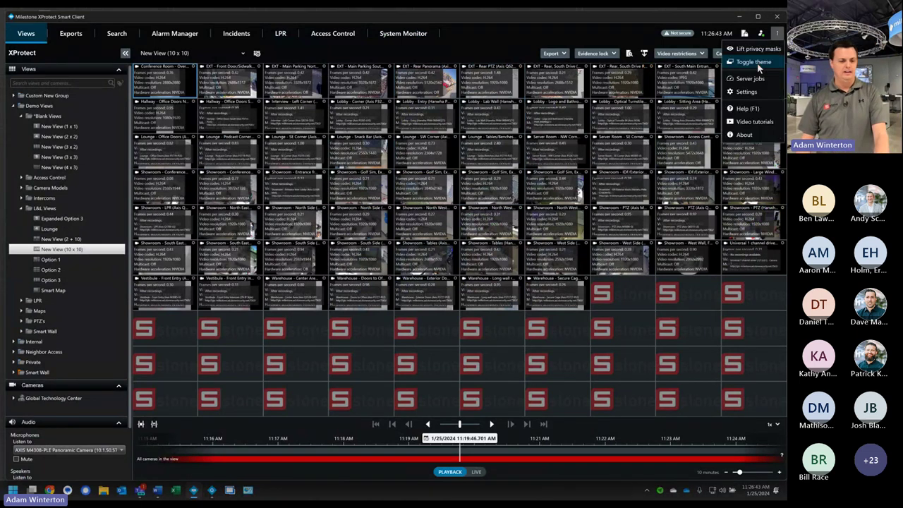
left_click(746, 92)
left_click(141, 317)
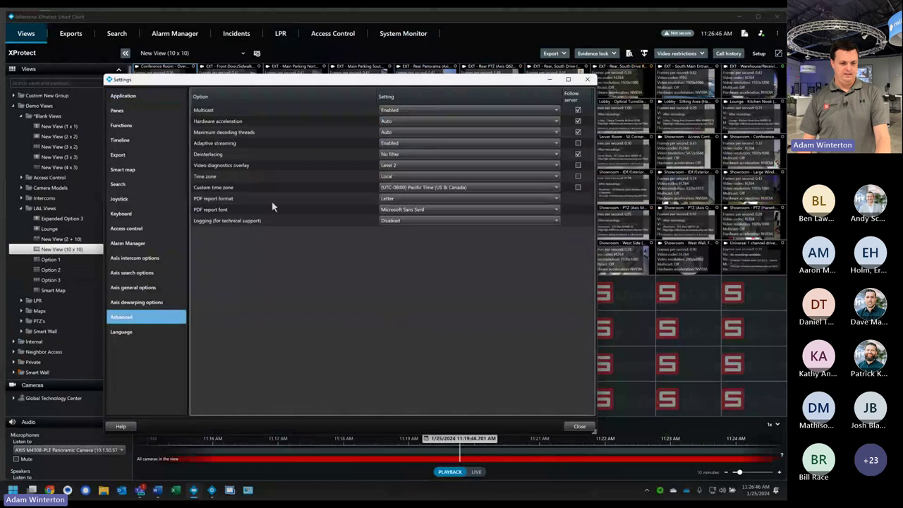
left_click(462, 166)
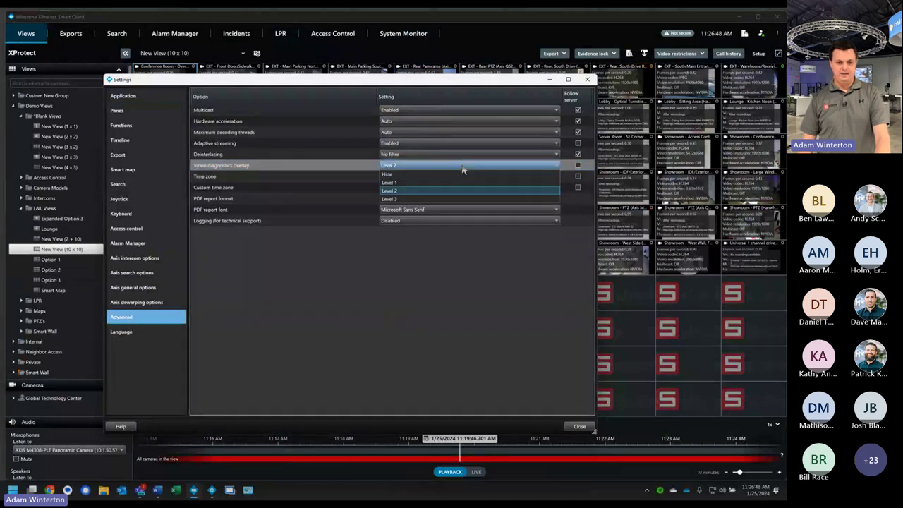
left_click(462, 191)
left_click(579, 426)
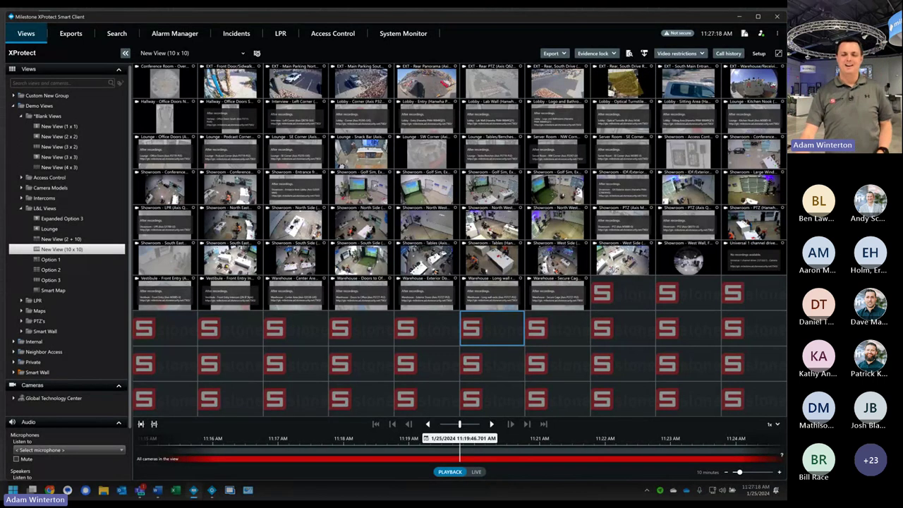
double_click(601, 17)
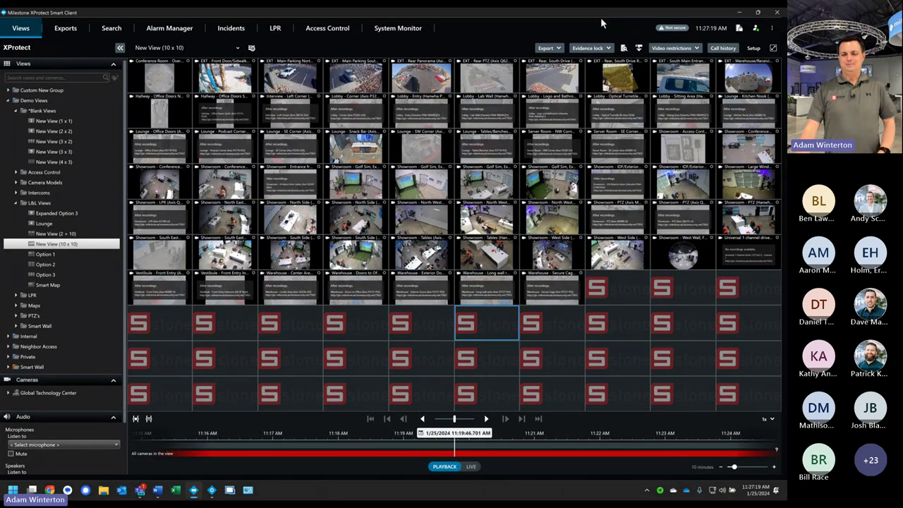
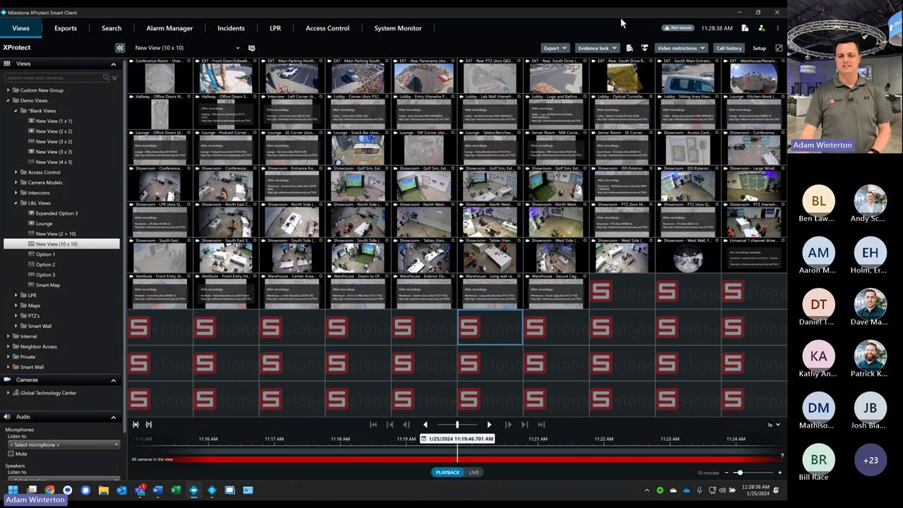
Step: Delete the New View (10 x 10) view from the L&L Views group and leave setup mode
mouse_move(225, 86)
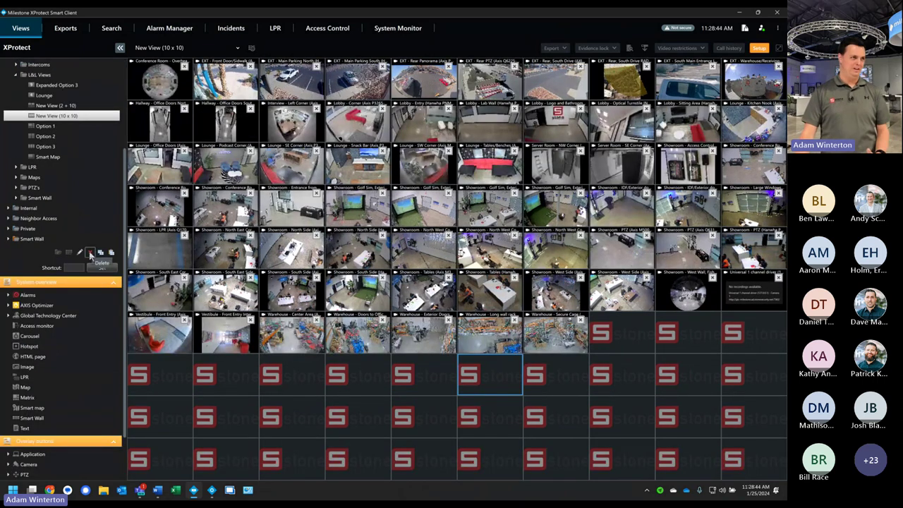
left_click(89, 252)
left_click(431, 271)
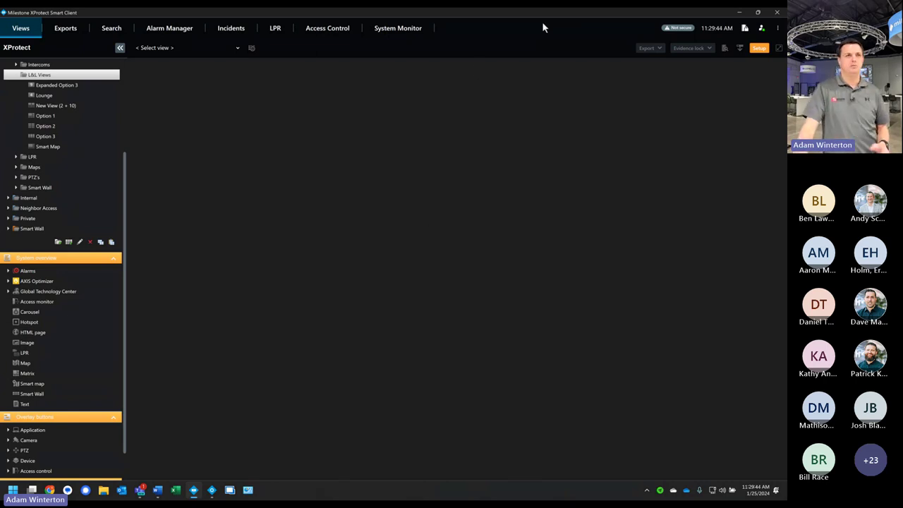
left_click(756, 48)
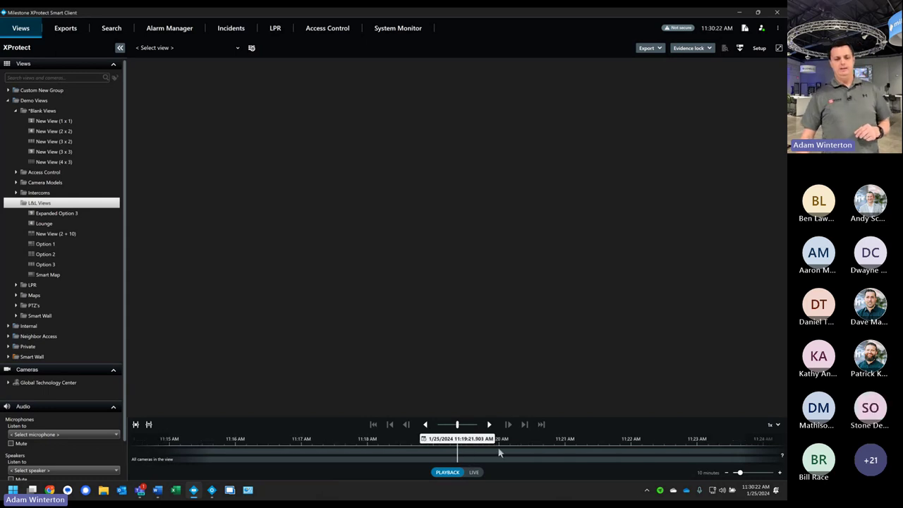
Step: Switch to live mode, load the Option 3 view and enlarge the EXT - Main Parking North camera to fill it
scroll(500, 454, "up", 3)
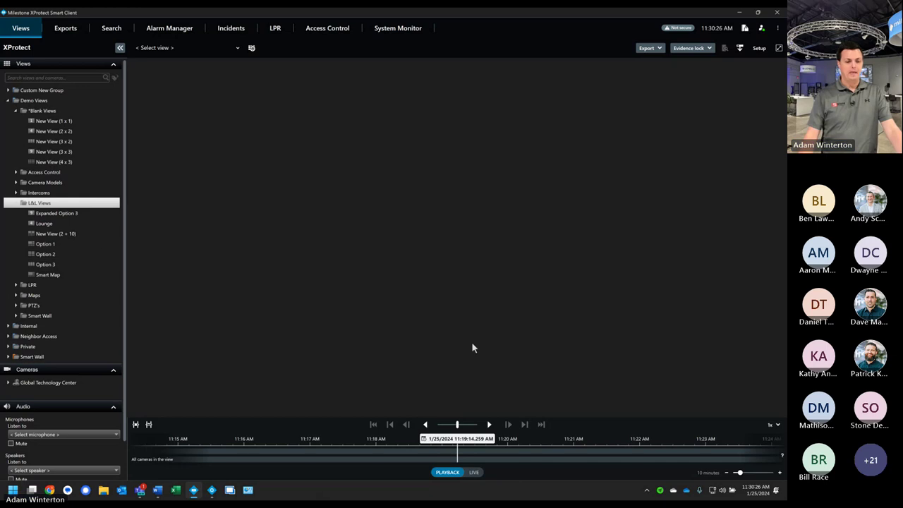
left_click(475, 472)
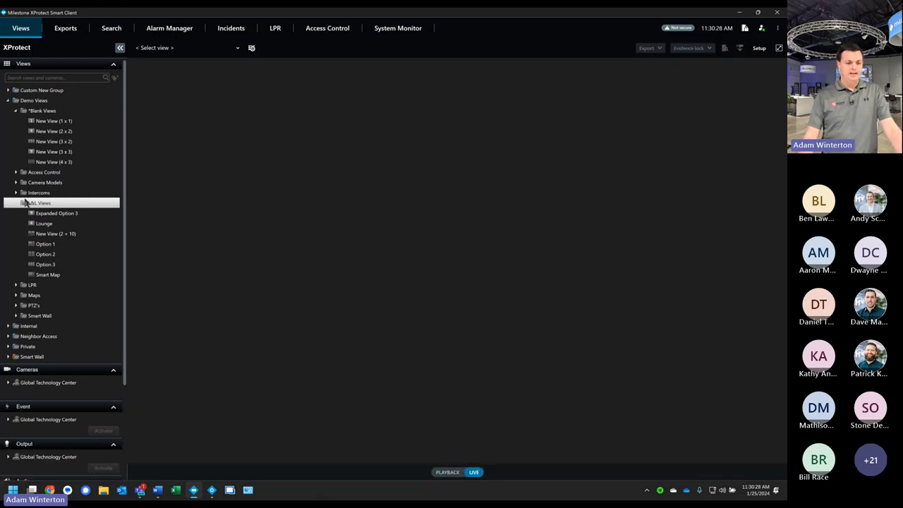
left_click(52, 264)
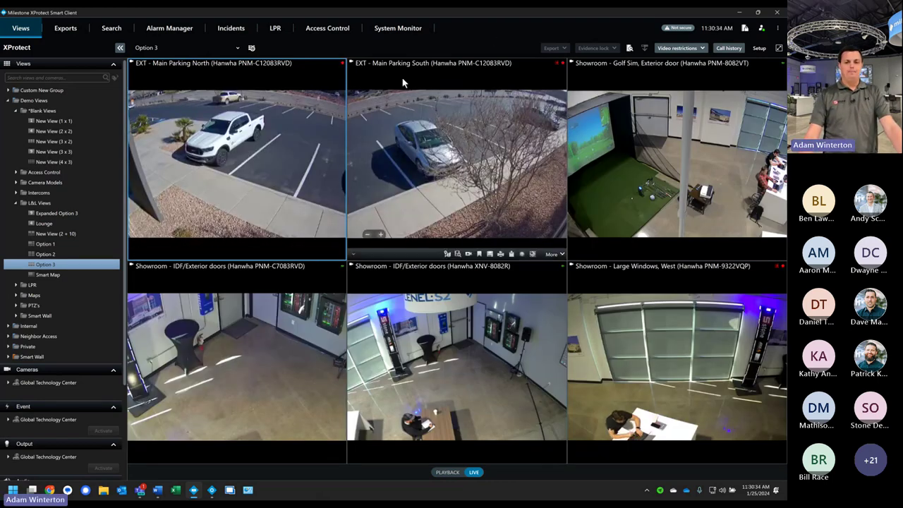
mouse_move(268, 77)
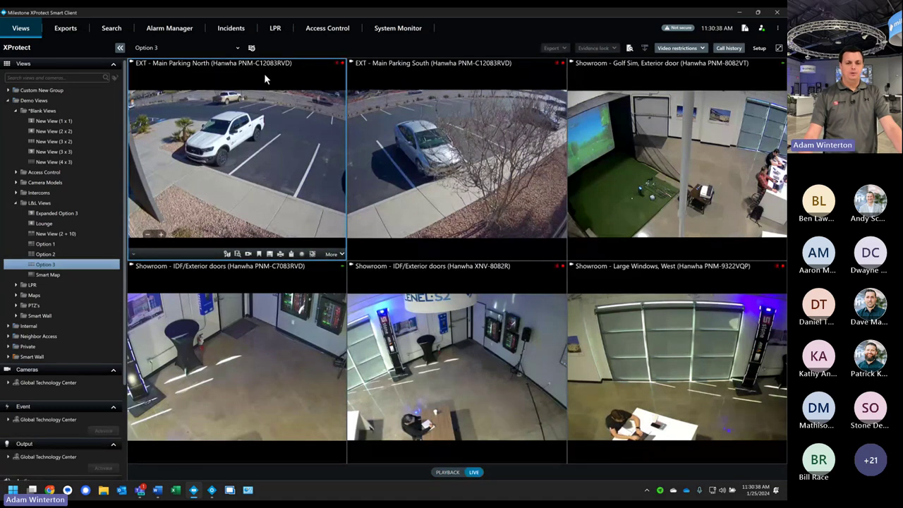
double_click(268, 77)
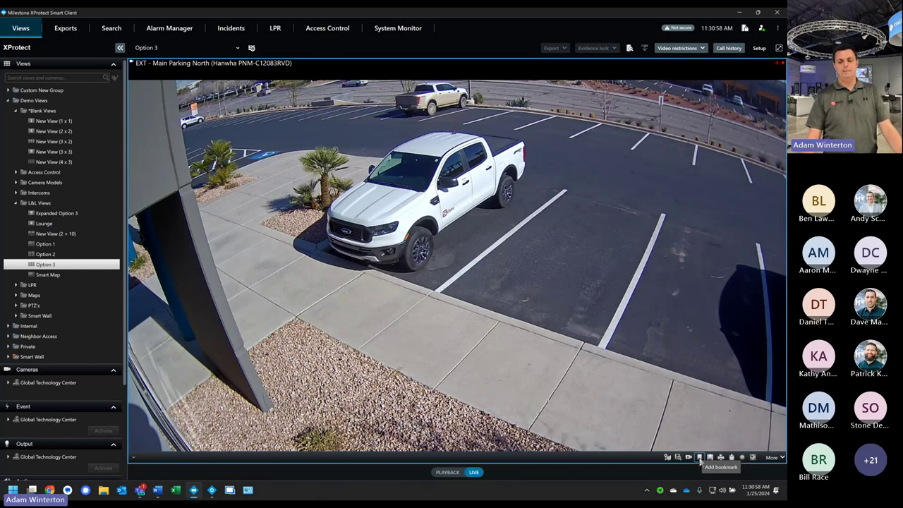
Step: Add a quick bookmark to the live Main Parking North video, locate it on the playback timeline and return to live
left_click(699, 458)
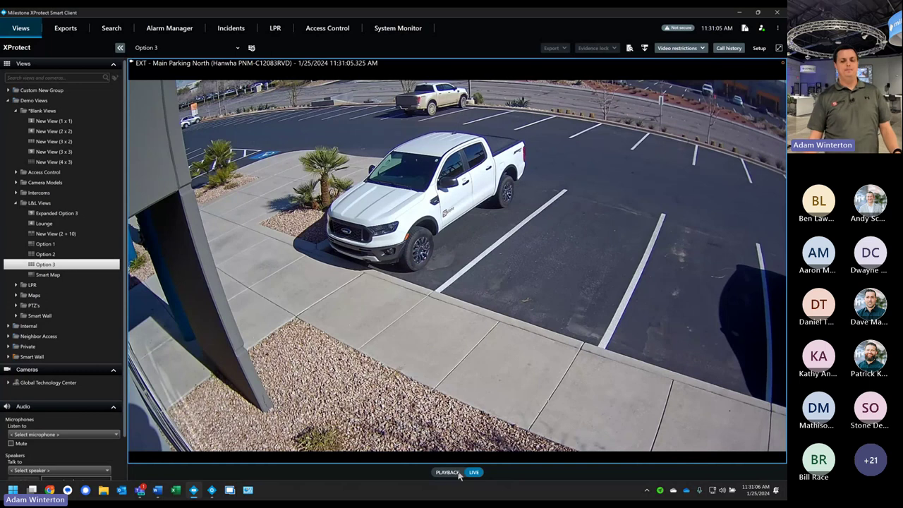
left_click(458, 474)
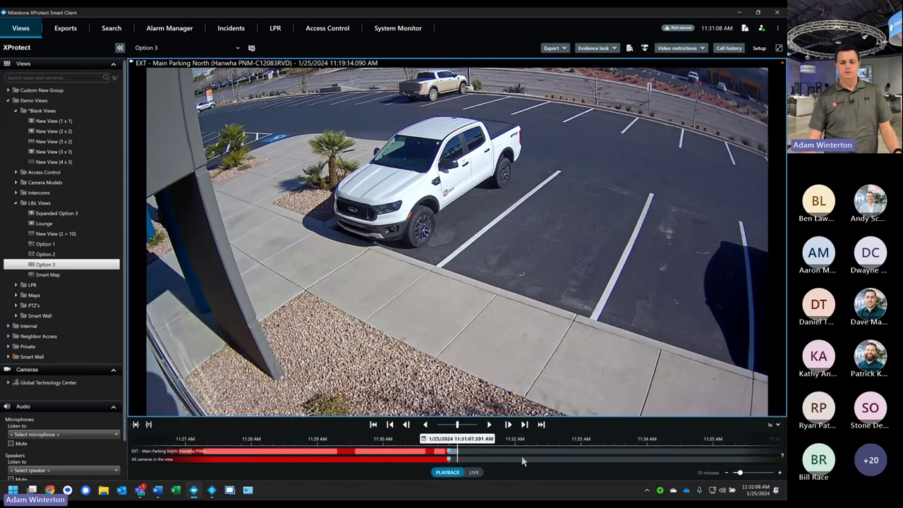
left_click_drag(451, 459, 478, 460)
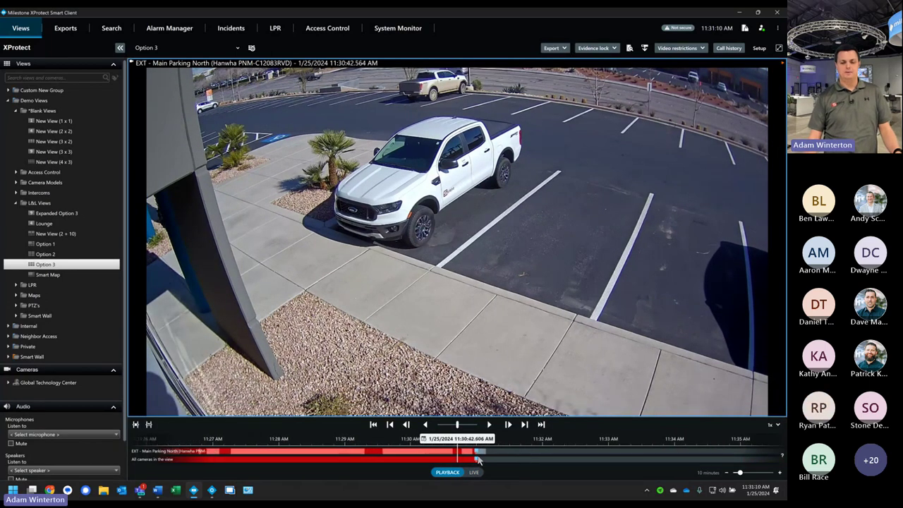
scroll(478, 460, "up", 5)
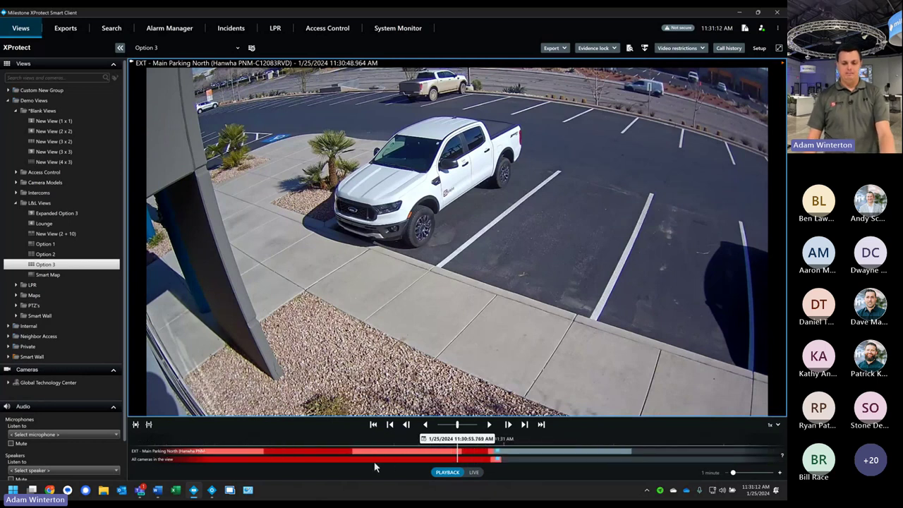
left_click_drag(369, 460, 334, 460)
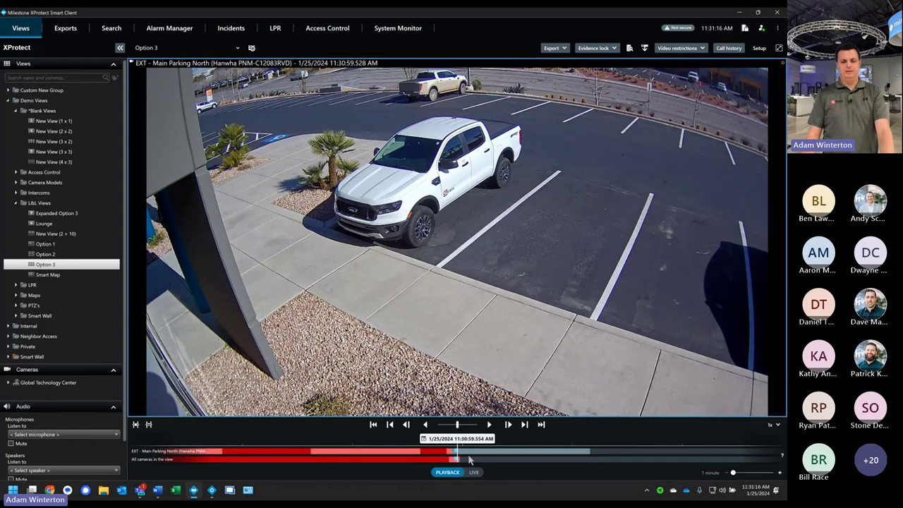
mouse_move(470, 460)
left_mouse_down()
mouse_move(441, 460)
mouse_move(466, 459)
mouse_move(452, 457)
left_mouse_up()
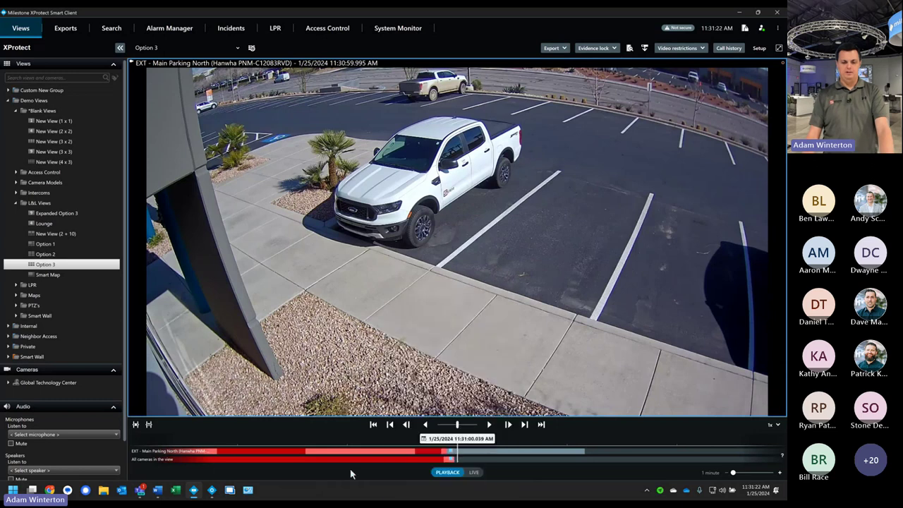
mouse_move(450, 452)
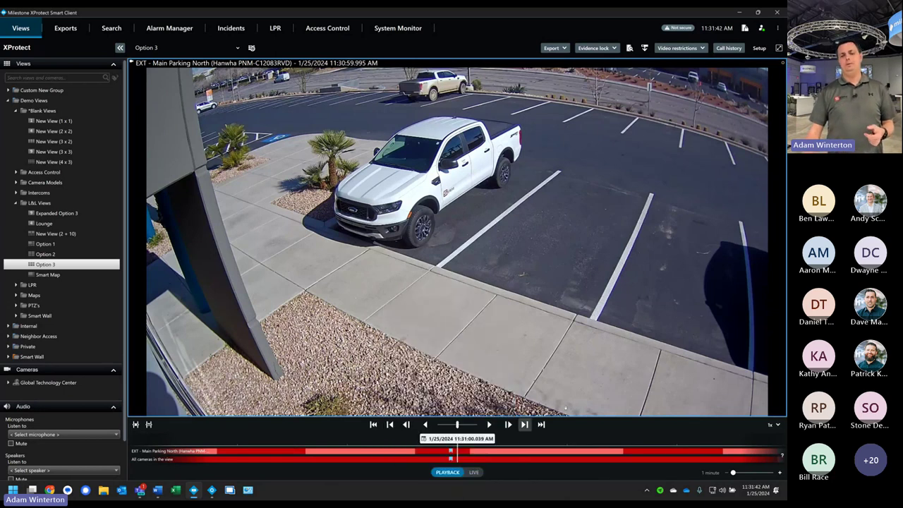
left_click(483, 474)
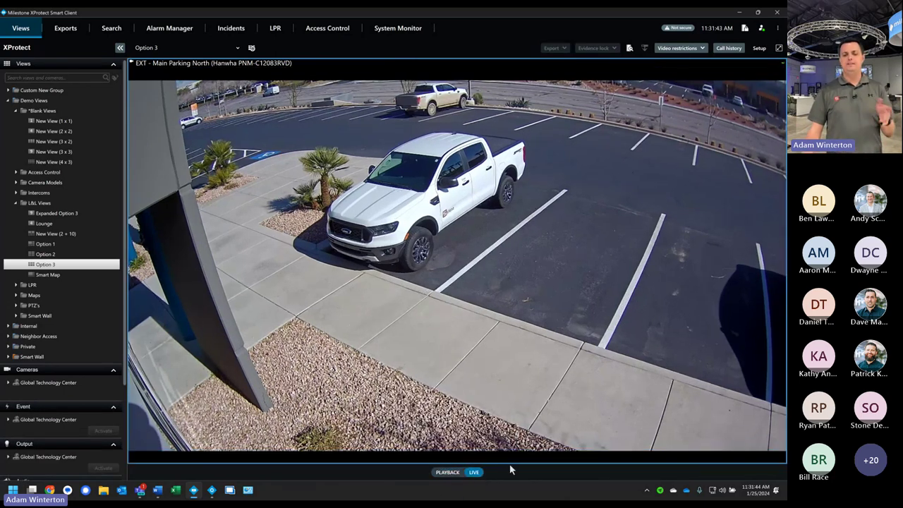
Step: Return to playback and go back through the Main Parking North recording to the MMC van at about 11:05:05 AM
mouse_move(699, 459)
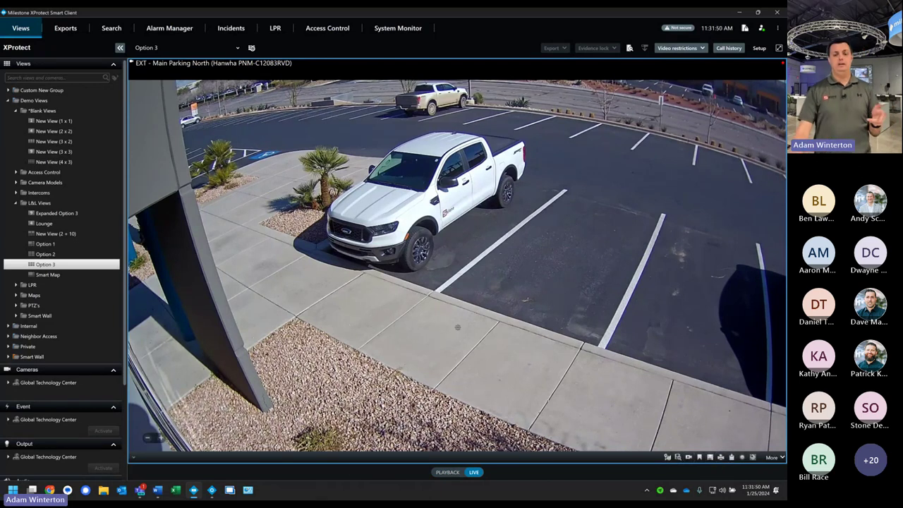
left_click(444, 472)
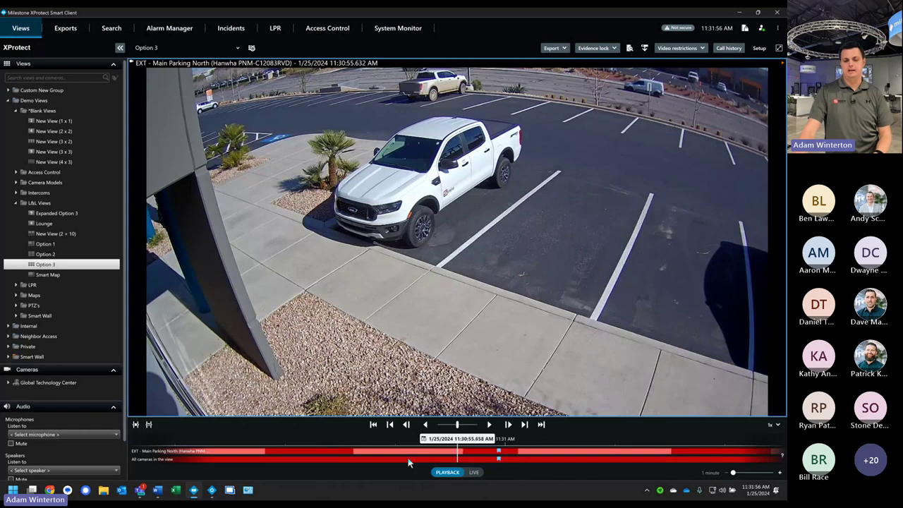
scroll(336, 459, "up", 3)
scroll(335, 460, "up", 5)
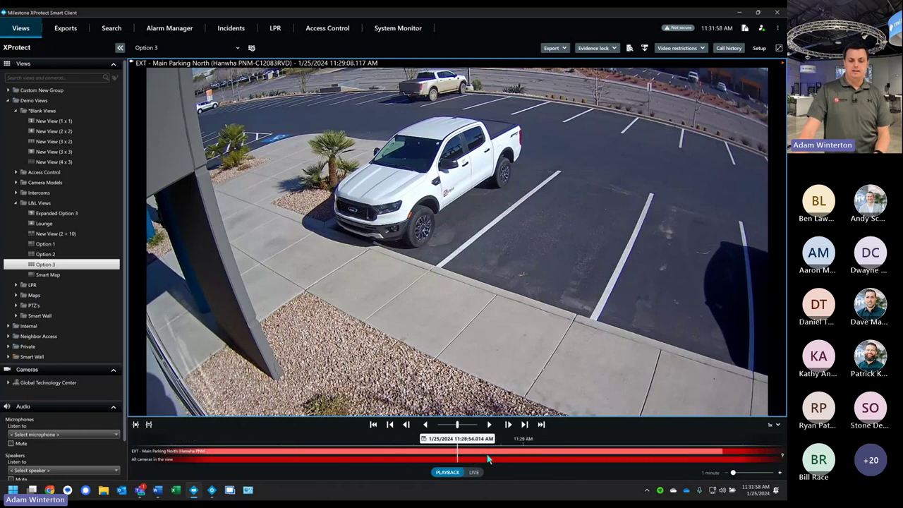
left_click_drag(244, 457, 414, 455)
scroll(416, 456, "down", 5)
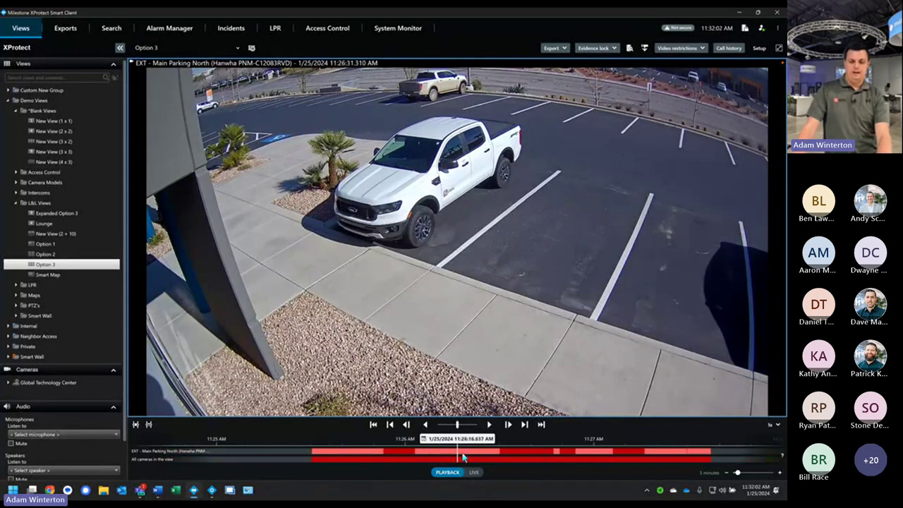
scroll(436, 460, "up", 5)
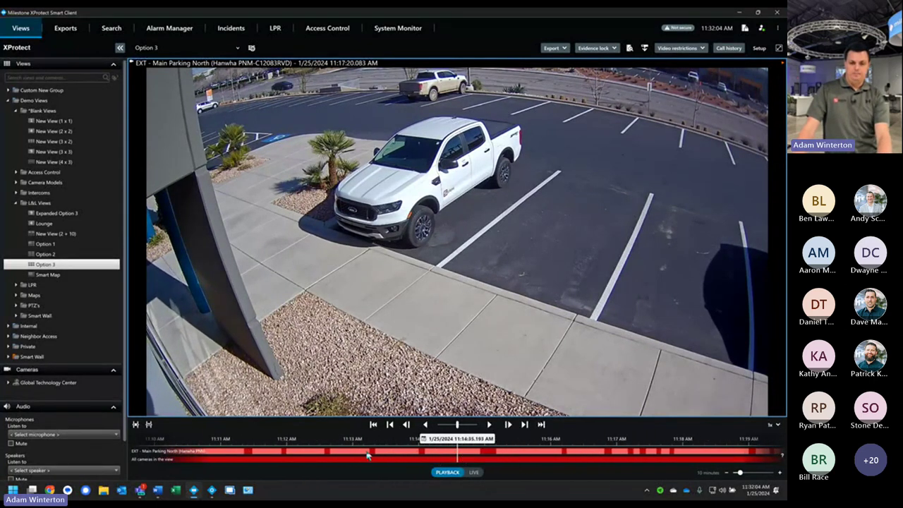
scroll(469, 454, "up", 5)
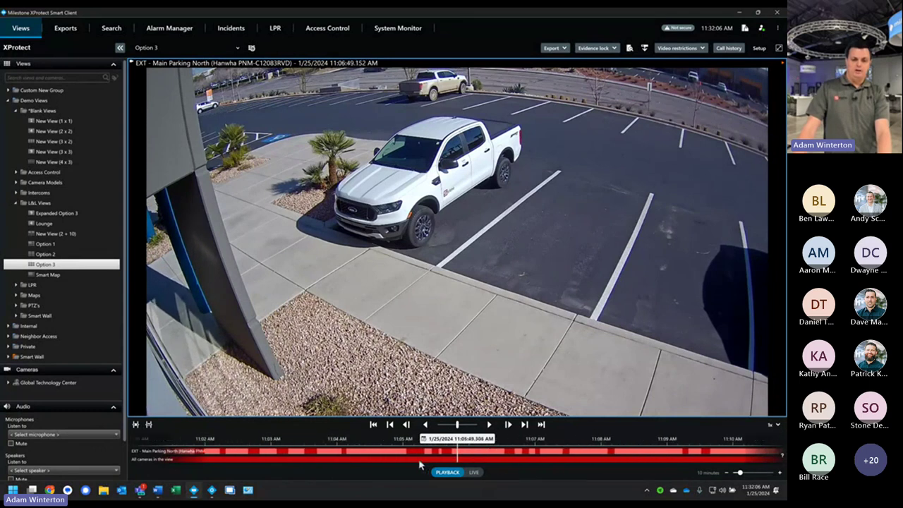
left_click_drag(408, 459, 352, 456)
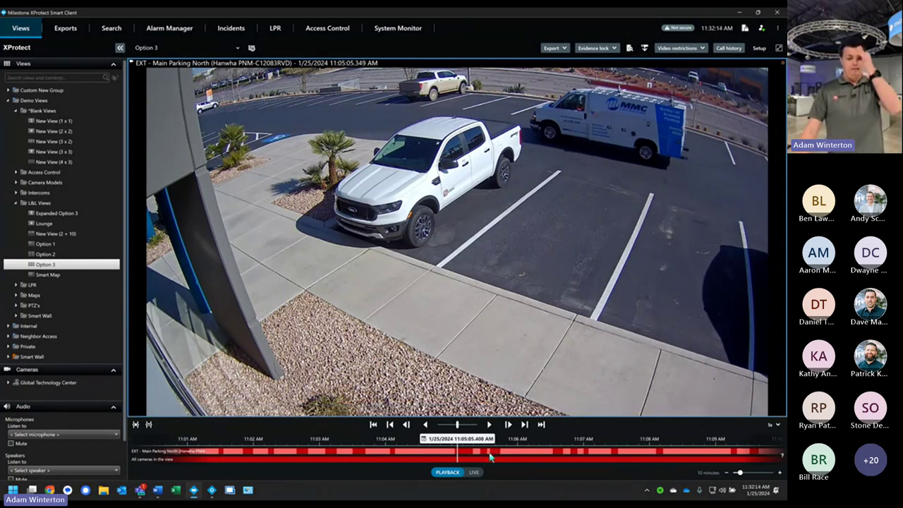
Step: Start a detailed bookmark at the MMC van footage and adjust the start and end of its clip range
mouse_move(593, 401)
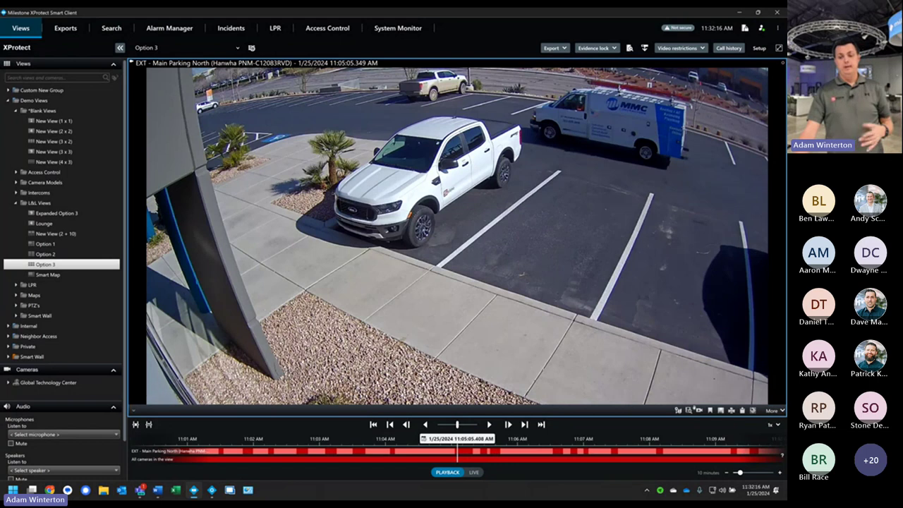
left_click(710, 412)
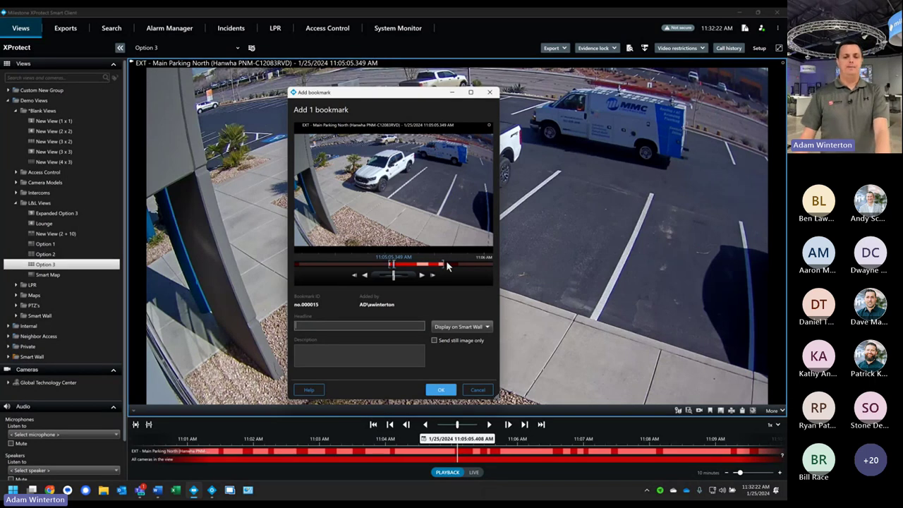
left_click_drag(417, 267, 442, 265)
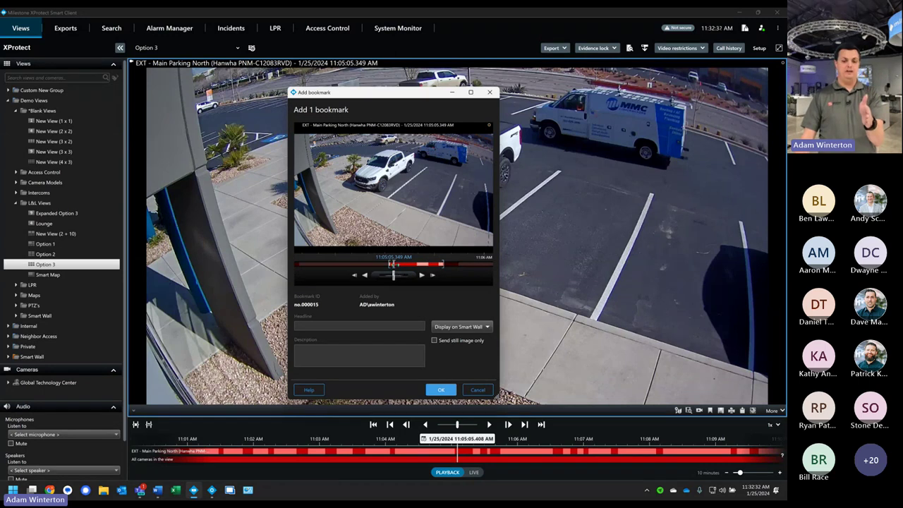
mouse_move(402, 268)
left_mouse_down()
mouse_move(389, 264)
mouse_move(404, 267)
left_mouse_up()
left_click_drag(406, 266, 376, 264)
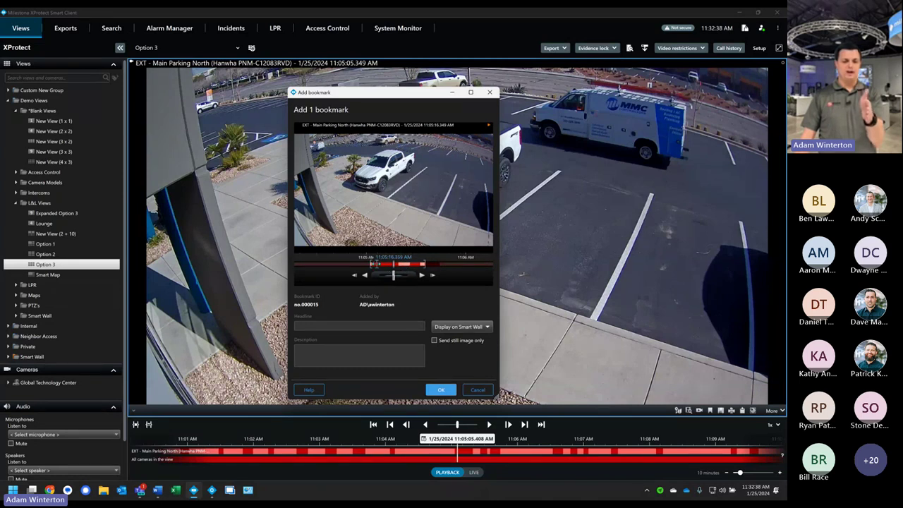
mouse_move(376, 263)
left_mouse_down()
mouse_move(386, 263)
mouse_move(372, 264)
left_mouse_up()
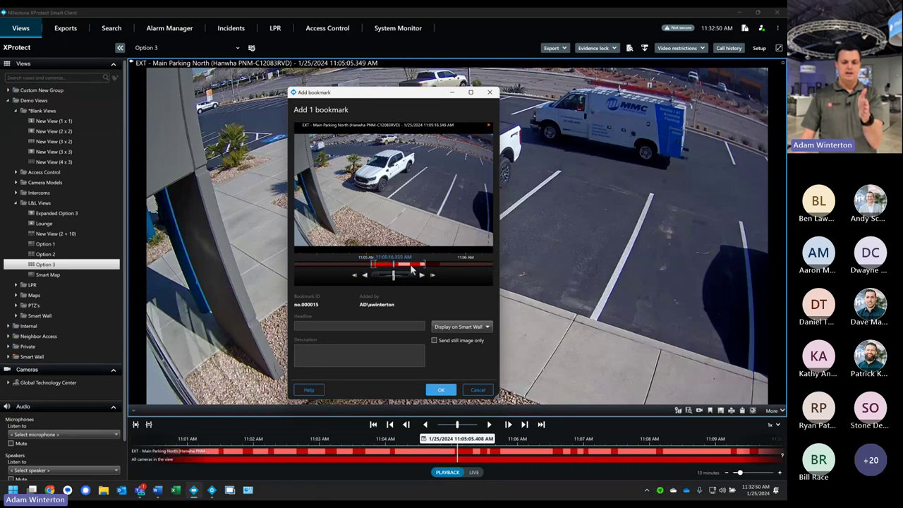
left_click_drag(412, 268, 400, 265)
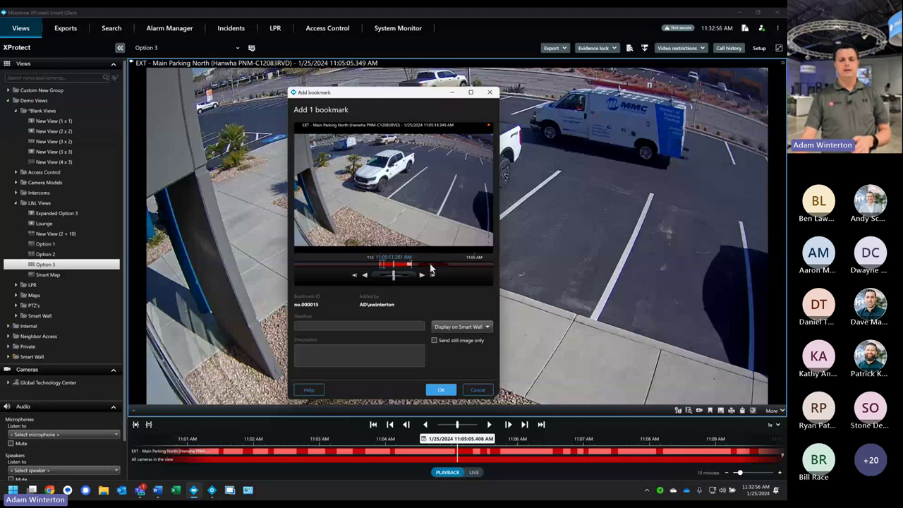
Step: Give the bookmark the headline "MMC Contractor" and the description "Suspicious Vehicle driving by." and save it
left_click(348, 324)
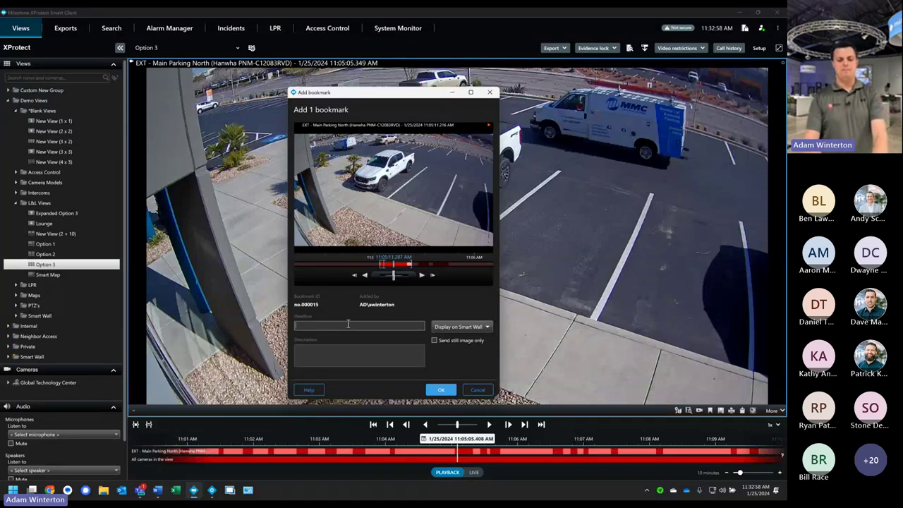
type("MMC Contractor")
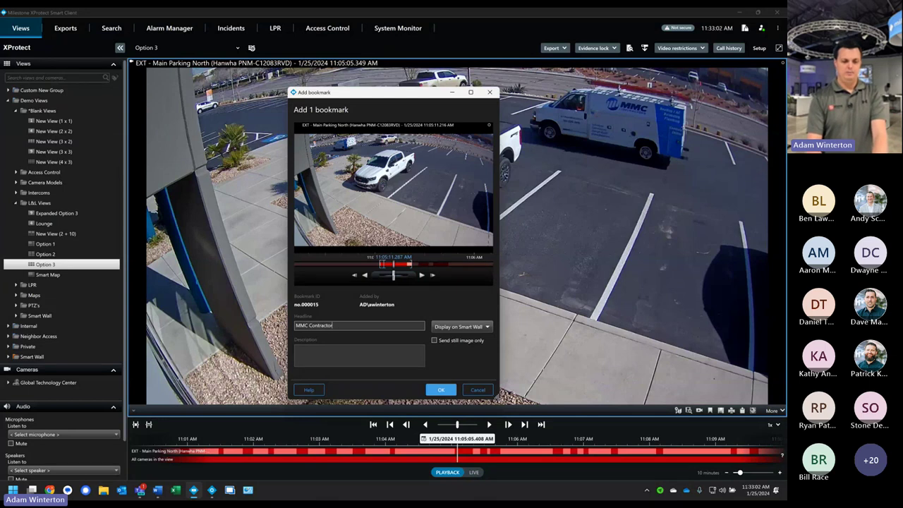
key("Tab")
type("Susp")
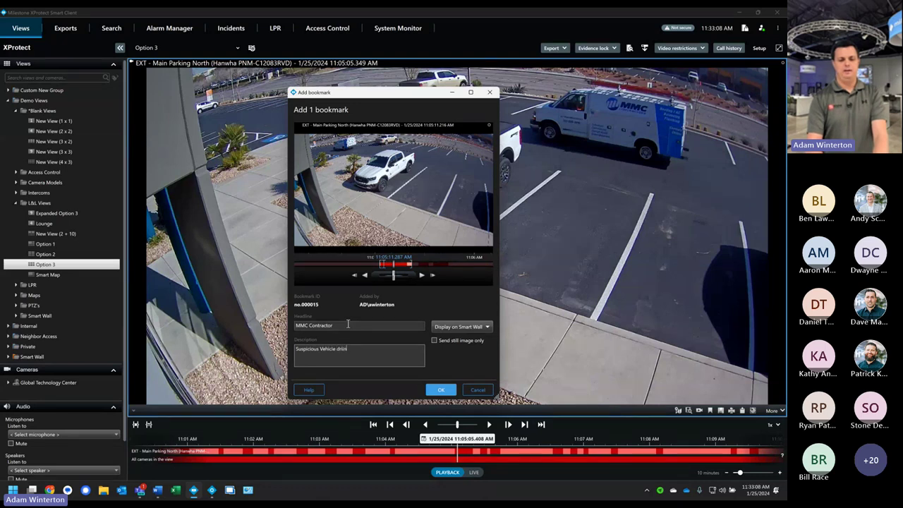
type("icious Vehicle drivin")
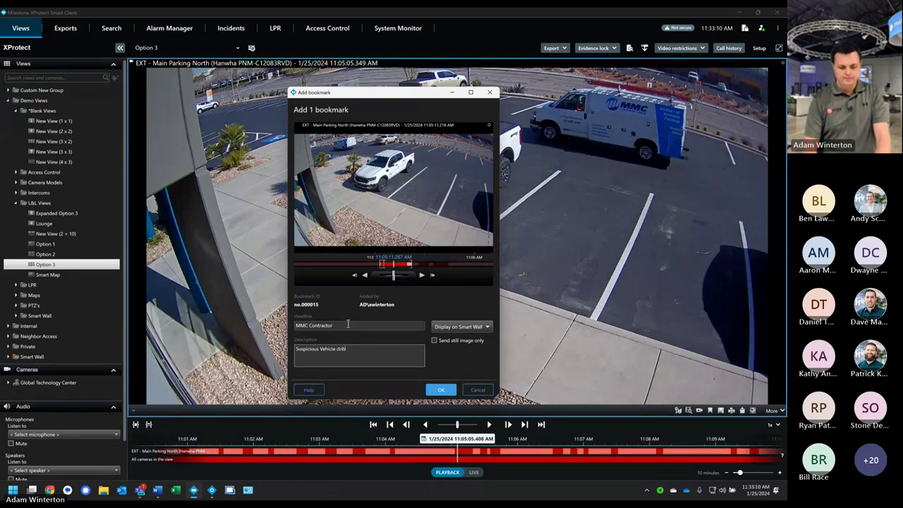
type("g by.")
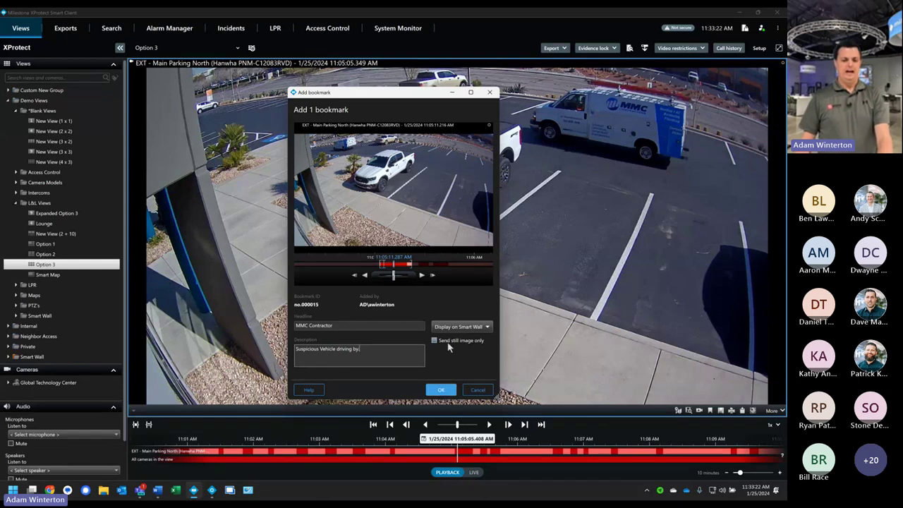
left_click(442, 391)
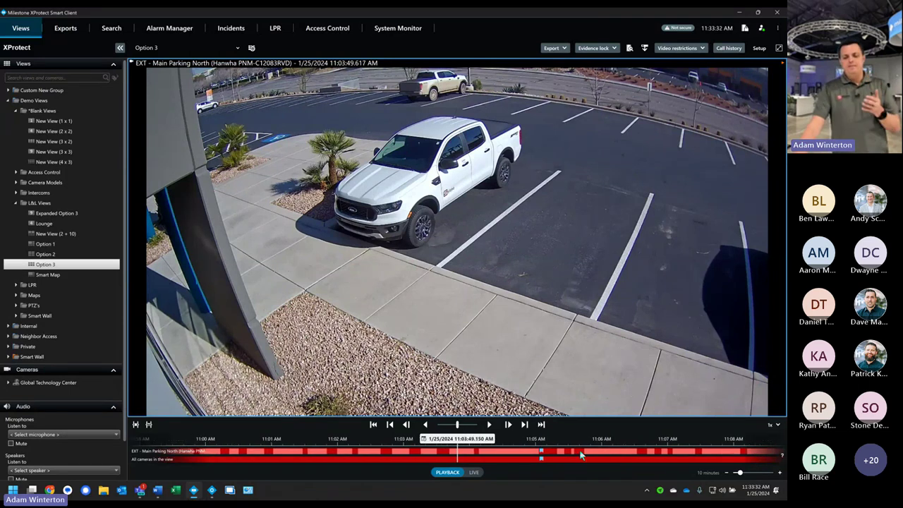
Step: Send the Main Parking North camera to a new search window and maximize that window
mouse_move(541, 452)
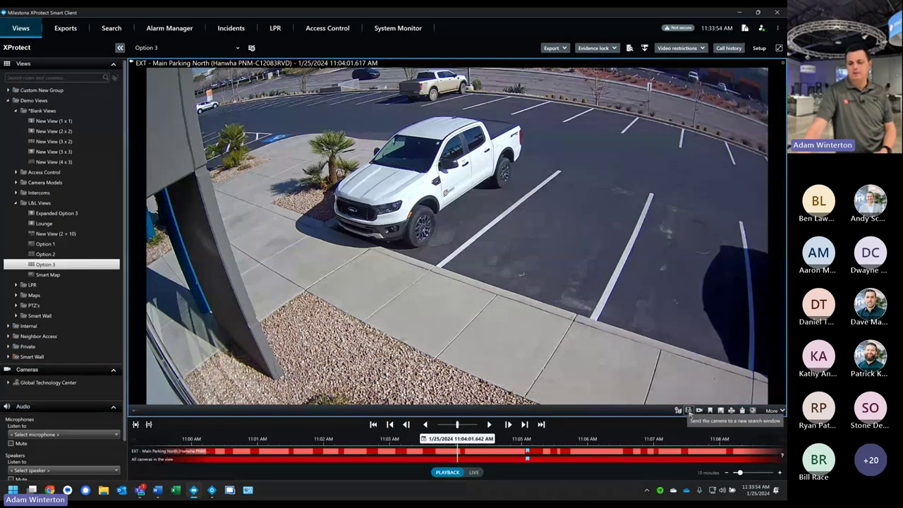
left_click(688, 411)
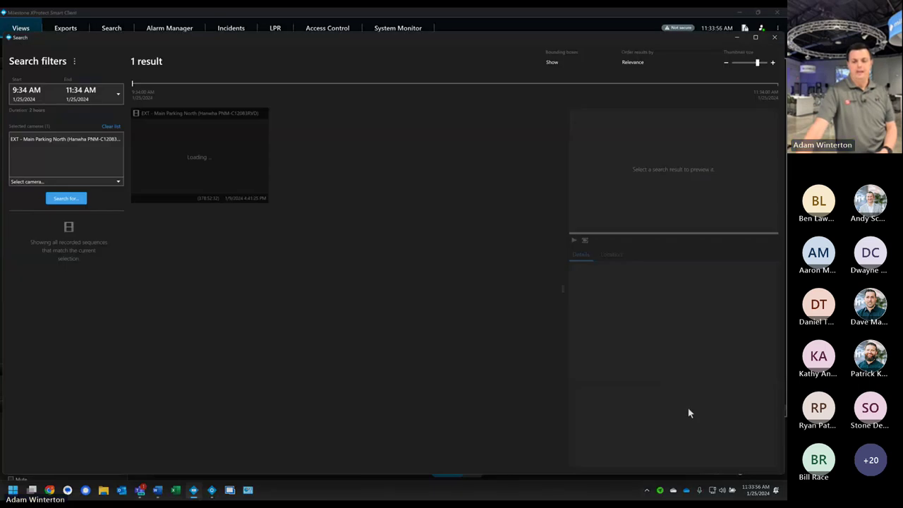
left_click_drag(571, 40, 619, 91)
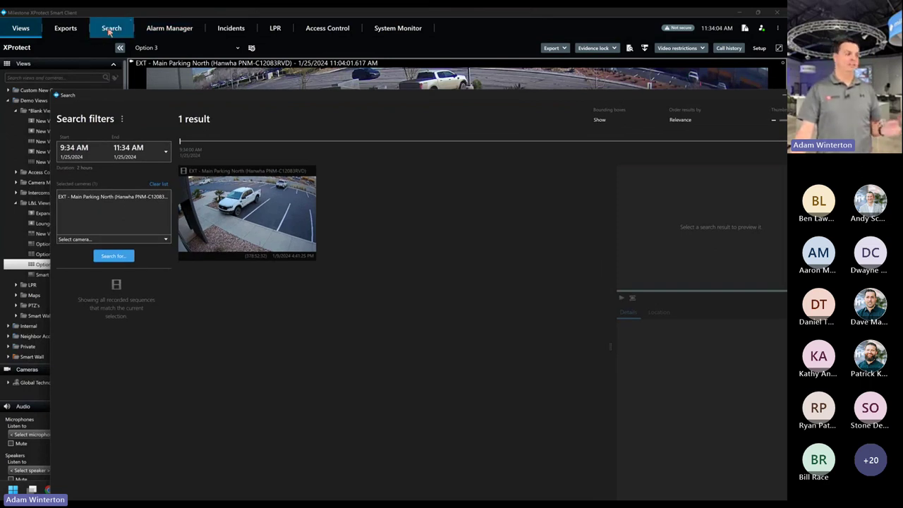
double_click(290, 95)
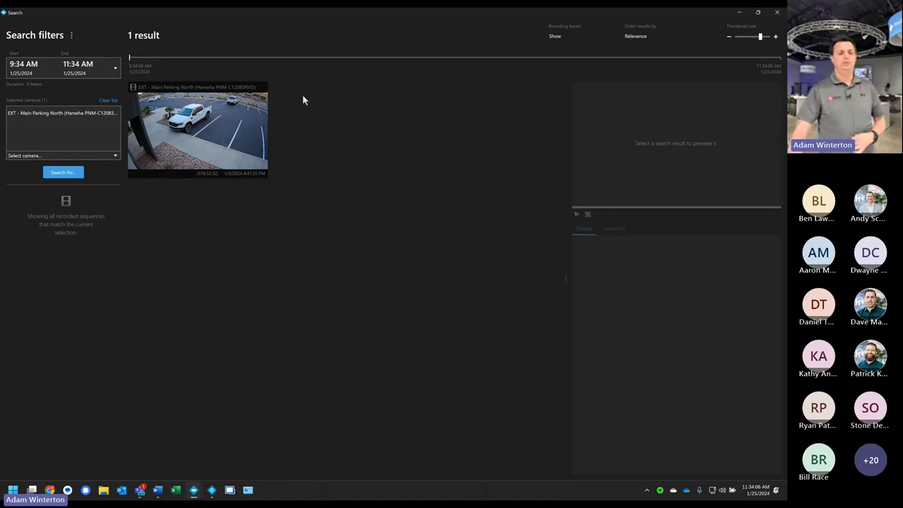
Step: Set the search period to the last 7 days and run a new search for bookmarks
left_click(48, 70)
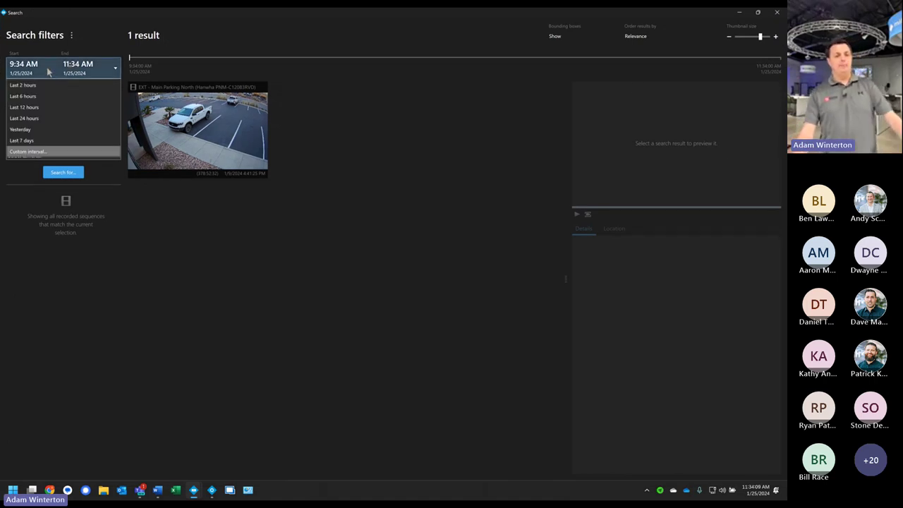
left_click(31, 140)
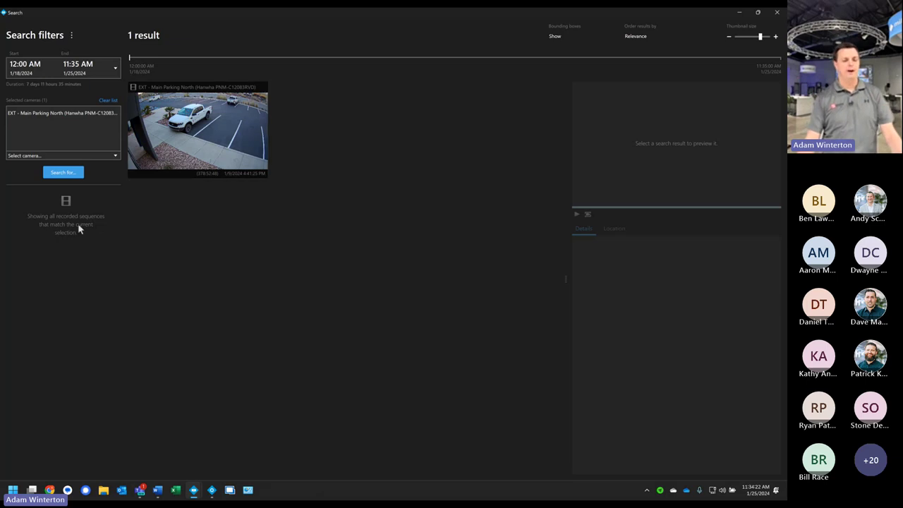
left_click(64, 175)
left_click(66, 223)
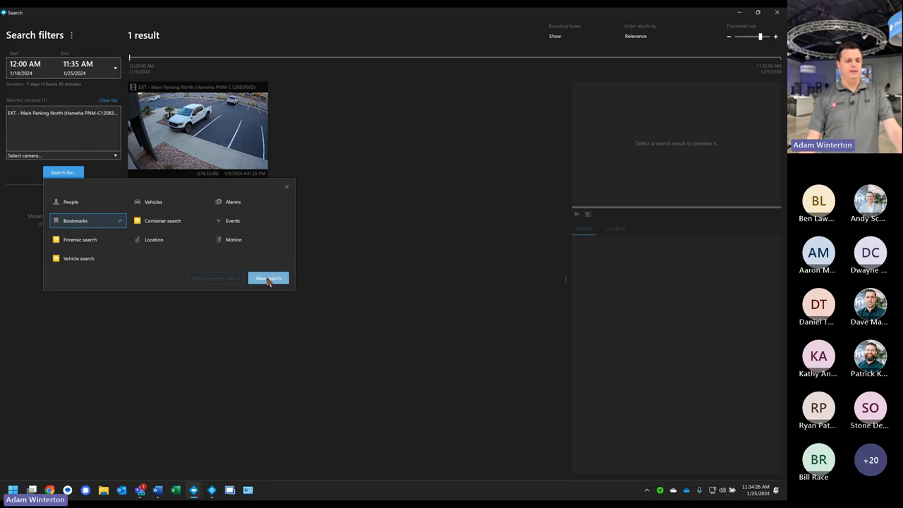
left_click(271, 279)
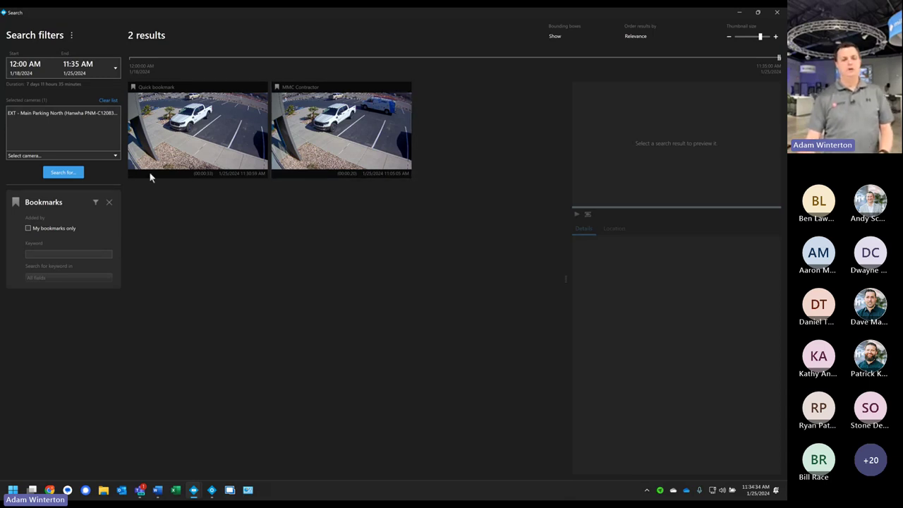
Step: Preview the quick bookmark in an enlarged preview pane, and pause and scrub through the MMC Contractor bookmark clip
left_click(173, 134)
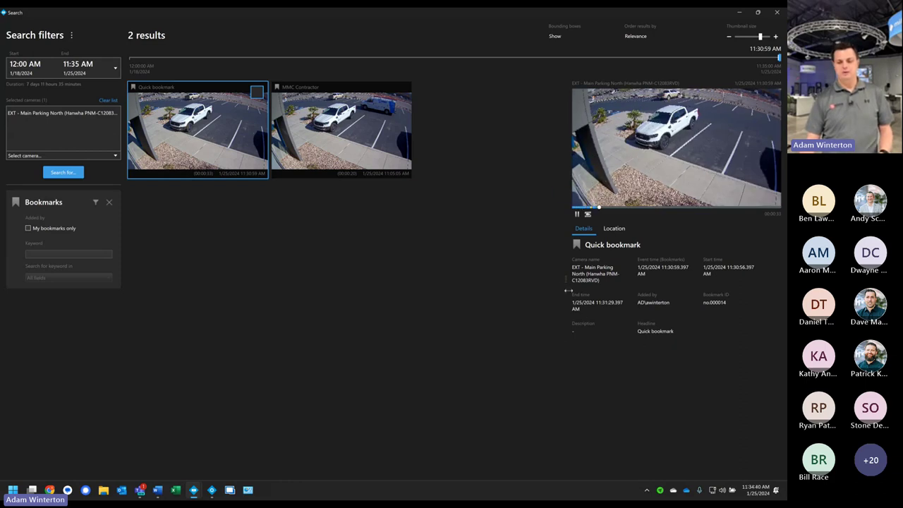
left_click_drag(567, 289, 393, 282)
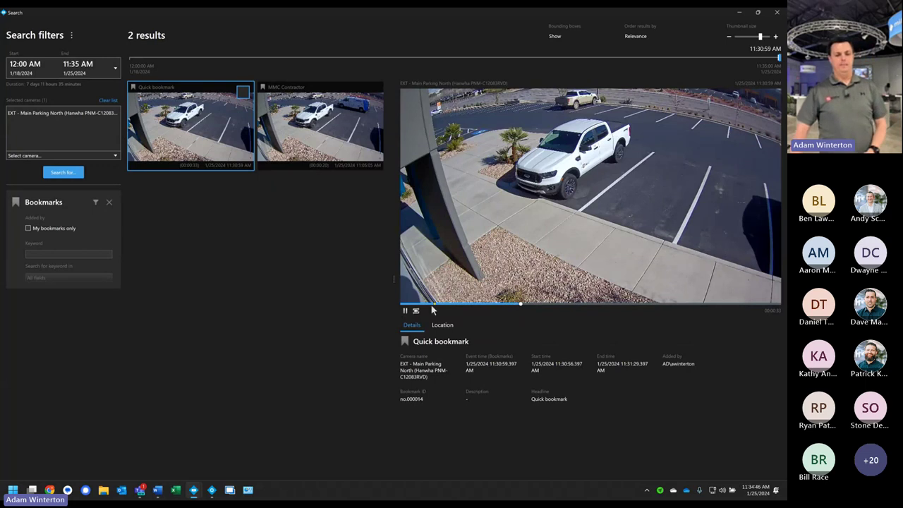
left_click(307, 132)
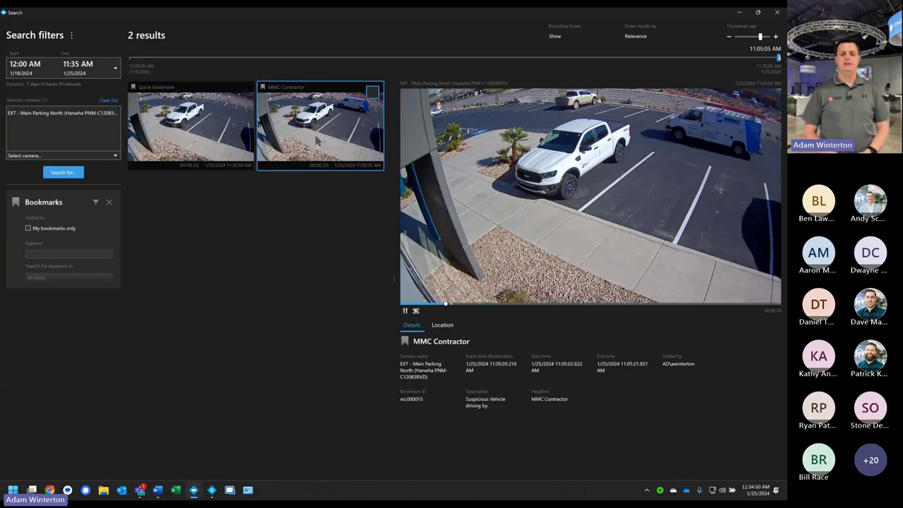
left_click(406, 310)
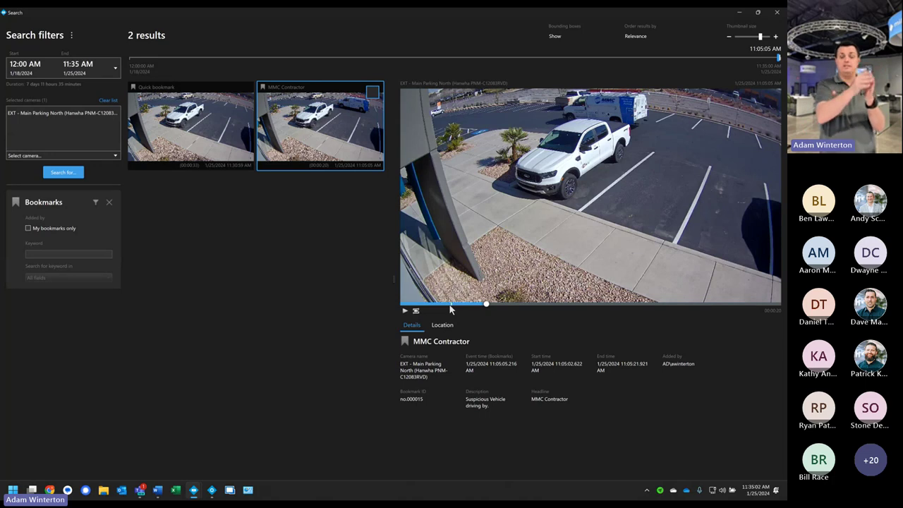
left_click_drag(486, 304, 759, 305)
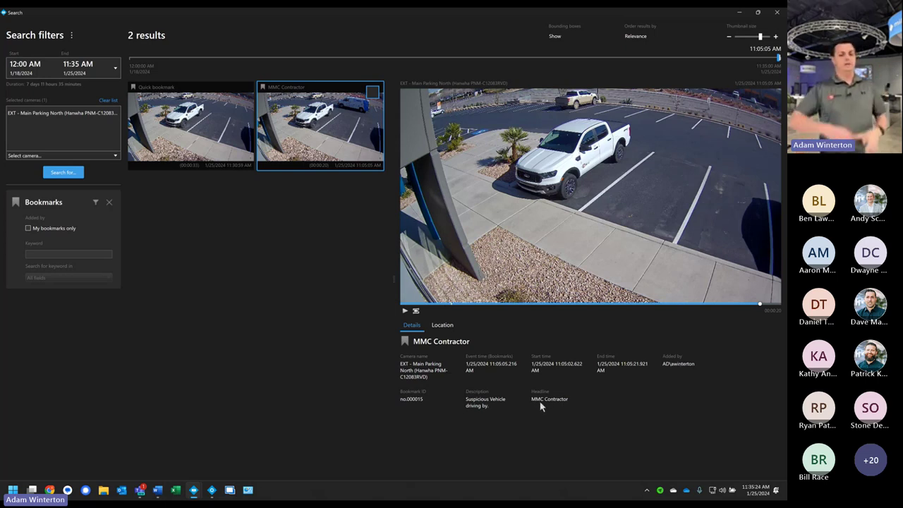
Step: Examine the MMC Contractor bookmark's camera location on the map, and return to its details and replay the clip
left_click(441, 325)
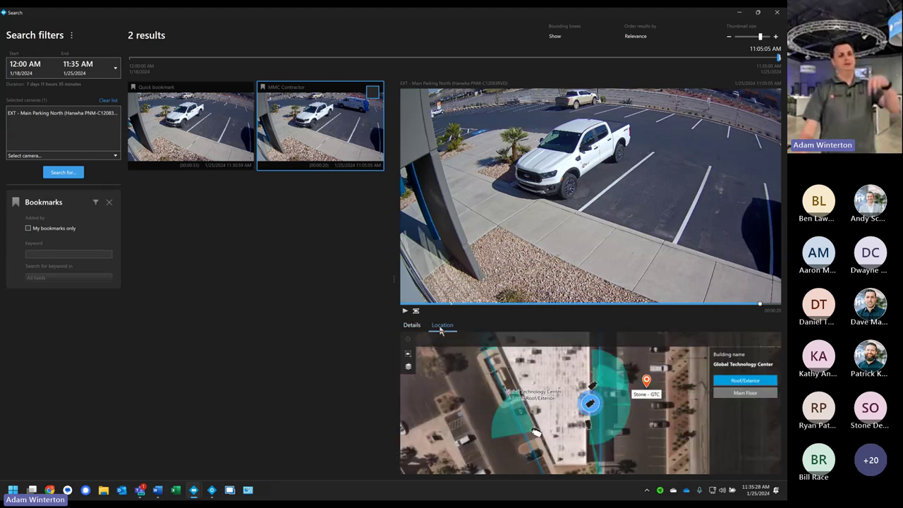
scroll(590, 403, "up", 3)
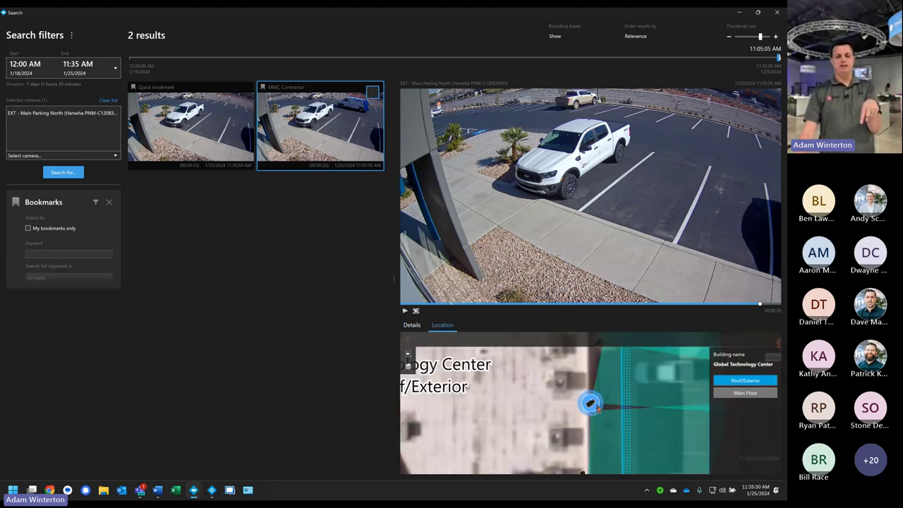
scroll(589, 404, "down", 2)
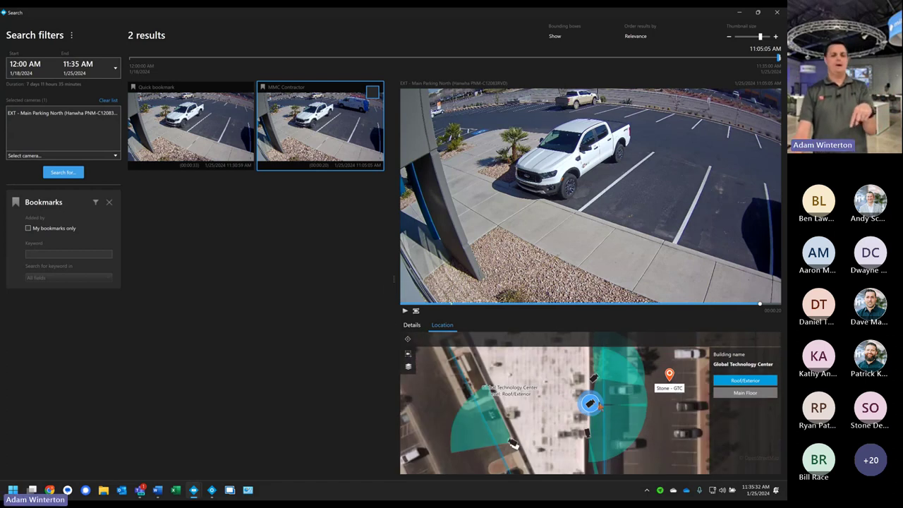
left_click(412, 325)
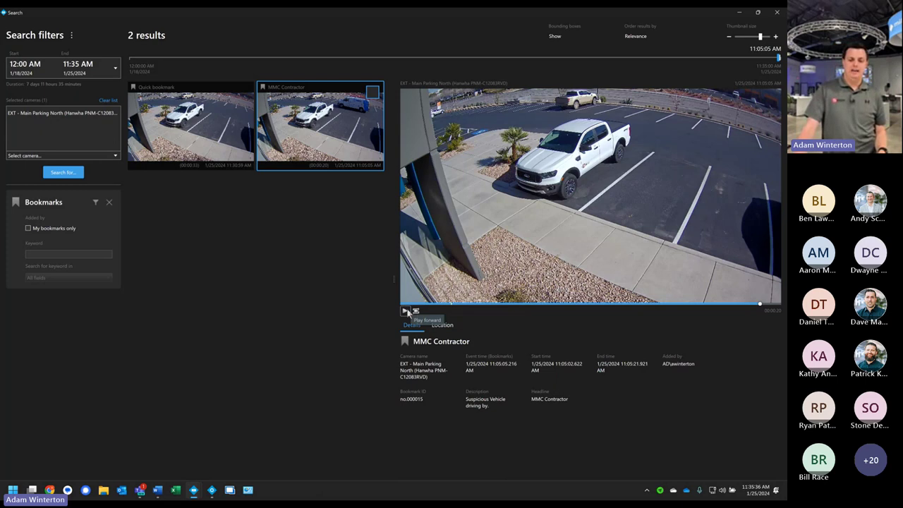
left_click(405, 312)
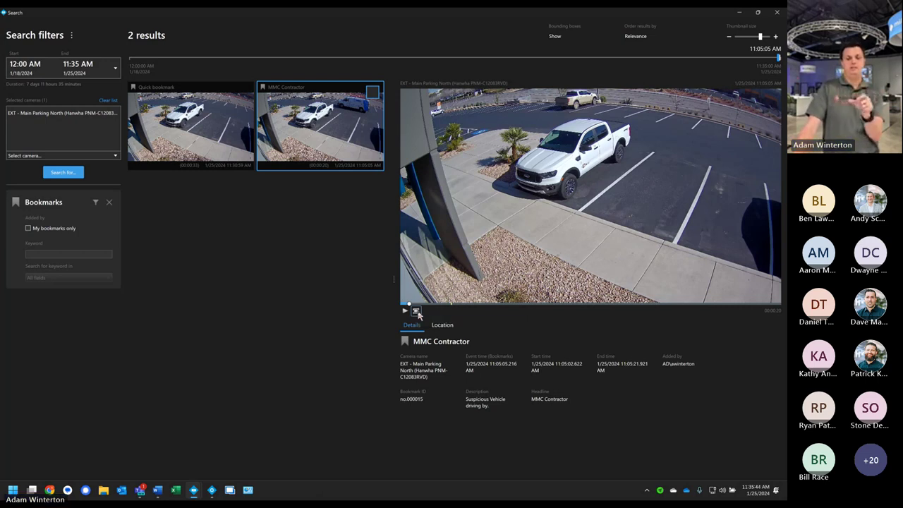
Step: Restore the search window to its smaller size and replace the selected camera with all cameras of the Global Technology Center
left_click(758, 12)
left_click(600, 74)
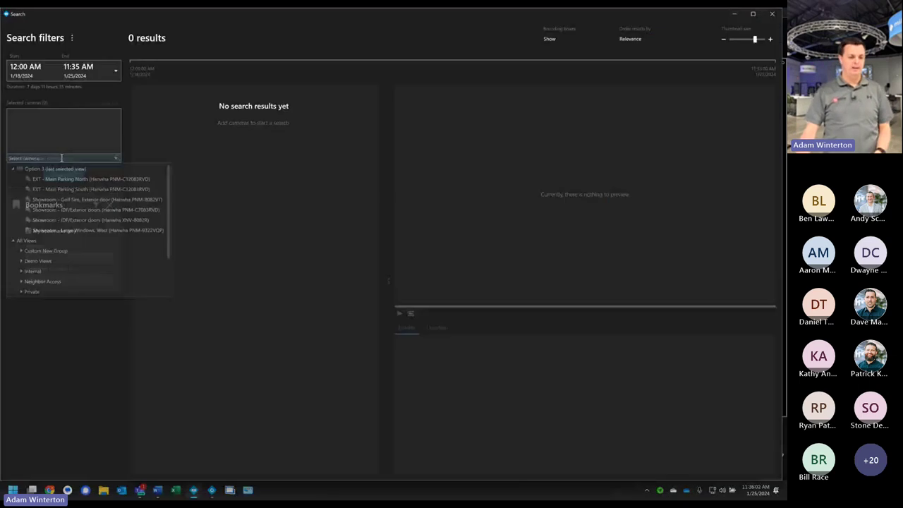
left_click(24, 203)
scroll(51, 250, "down", 2)
left_click(43, 250)
left_click(39, 261)
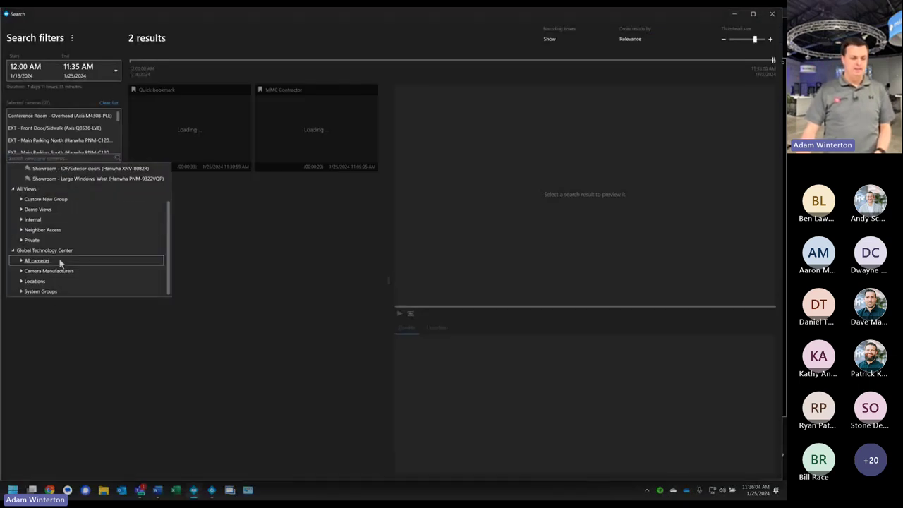
left_click(45, 333)
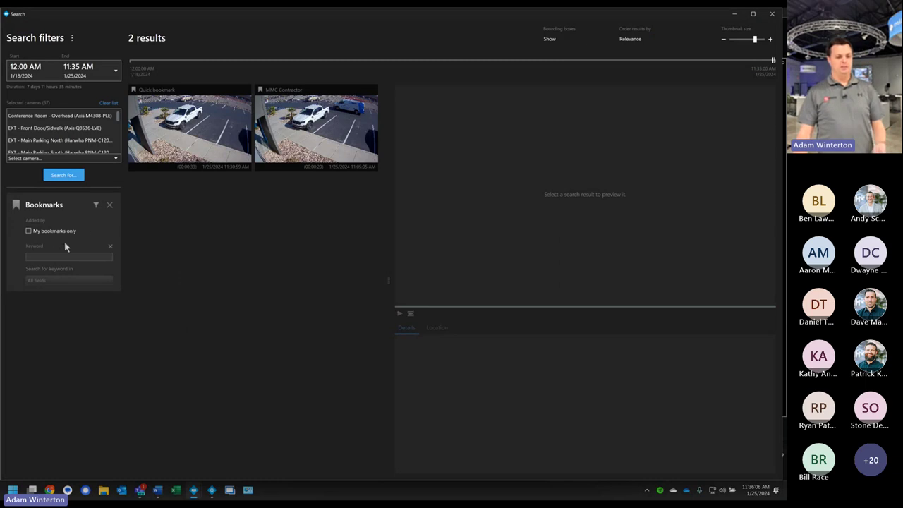
Step: Set a custom search interval starting on 12/1/2023
left_click(64, 71)
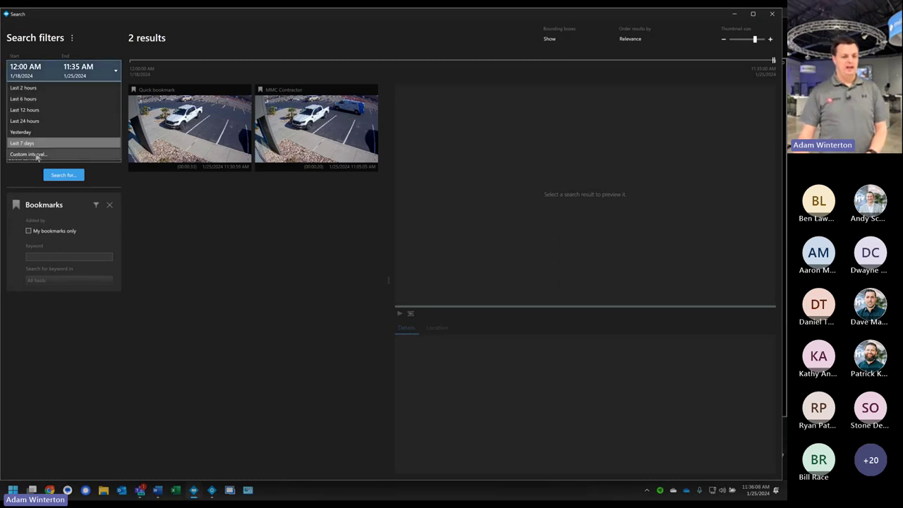
left_click(35, 153)
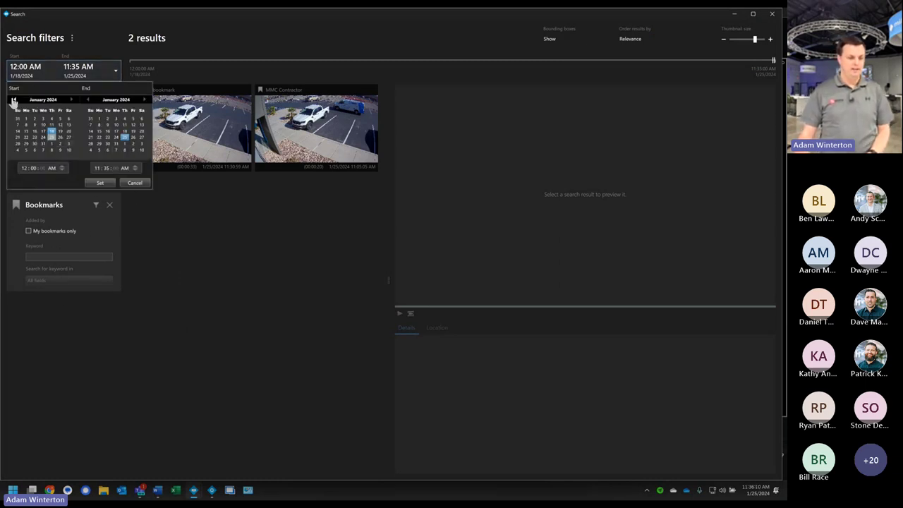
left_click(14, 100)
left_click(13, 100)
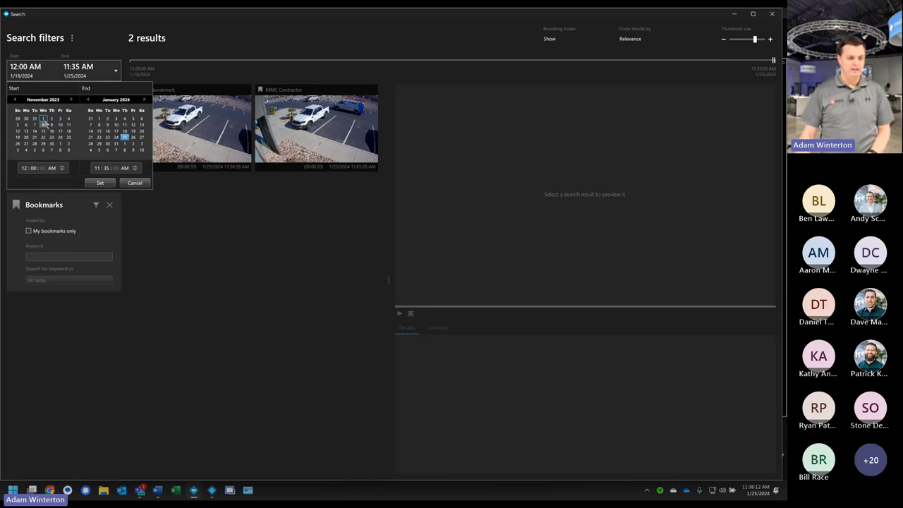
left_click(70, 100)
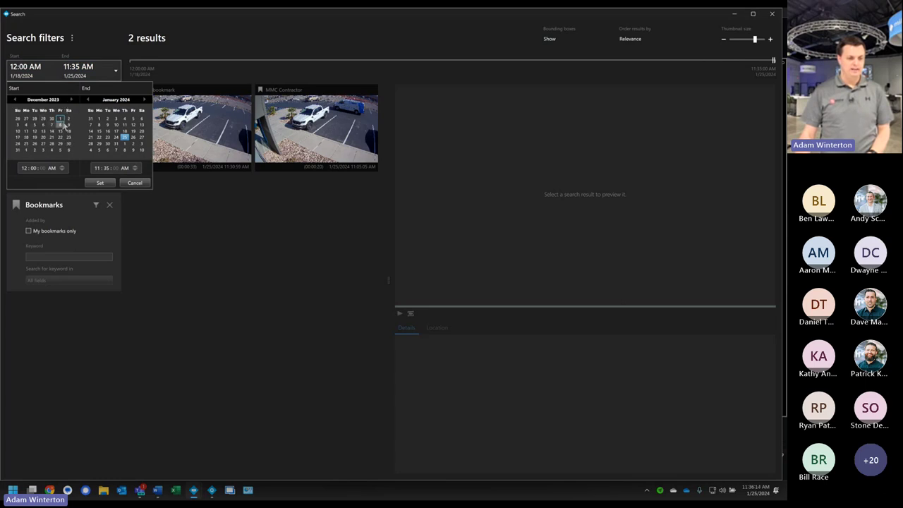
left_click(60, 118)
left_click(97, 183)
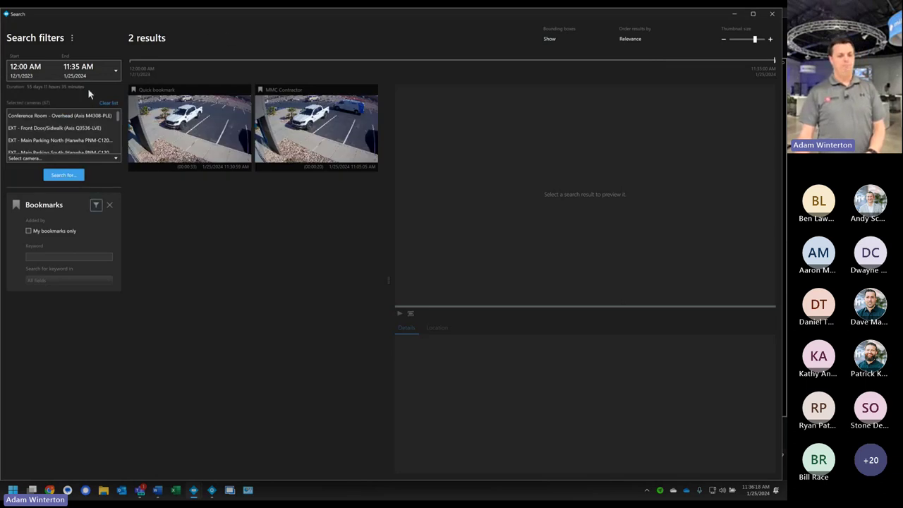
Step: Extend the custom search interval so that it starts on 7/1/2023
left_click(46, 76)
left_click(42, 156)
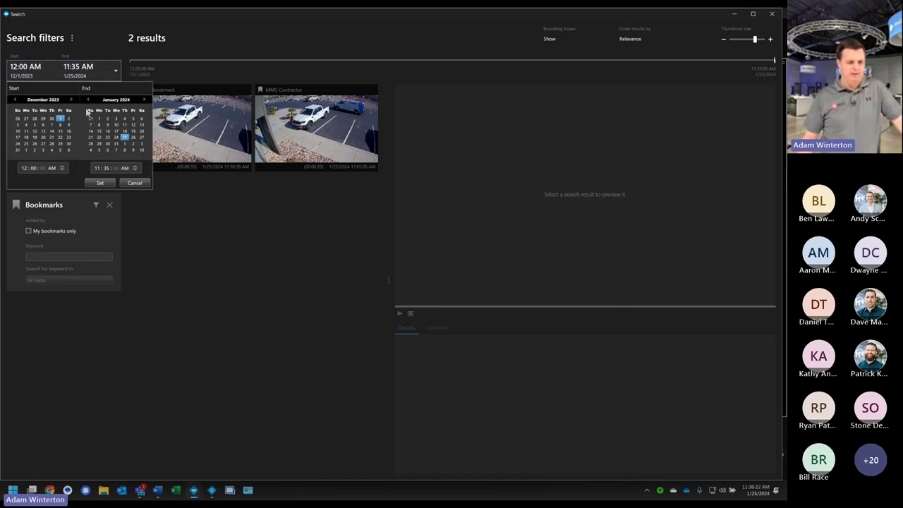
left_click(13, 100)
left_click(13, 99)
left_click(14, 99)
left_click(13, 100)
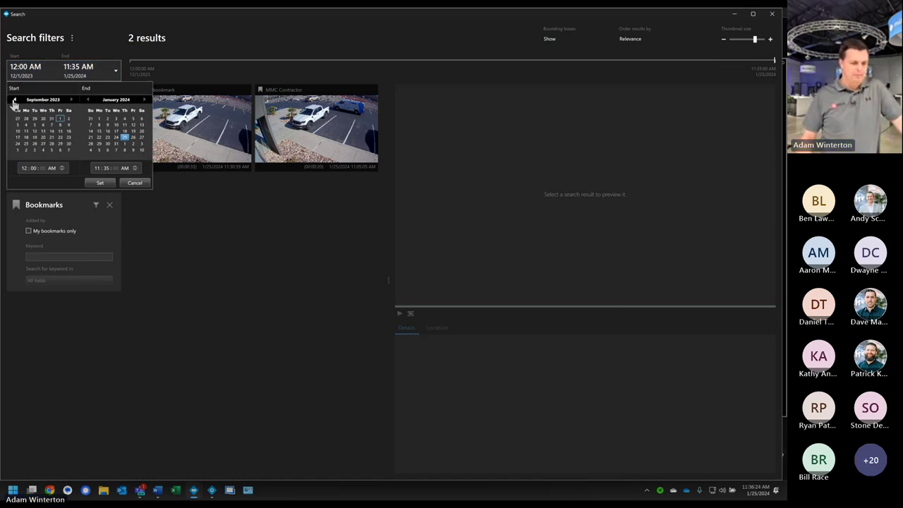
left_click(13, 100)
left_click(69, 119)
left_click(99, 183)
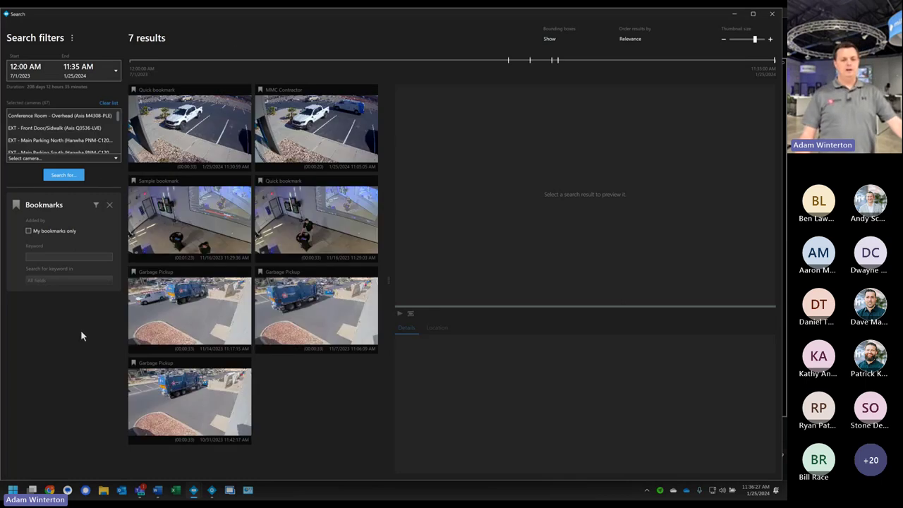
Step: Preview the November 2023 showroom bookmarks and each of the Garbage Pickup bookmarks
left_click(190, 222)
left_click(312, 222)
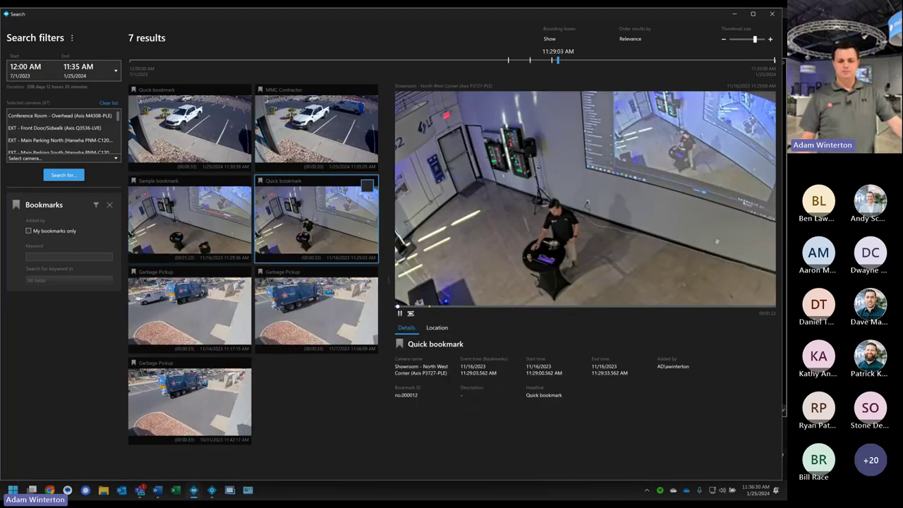
left_click(220, 313)
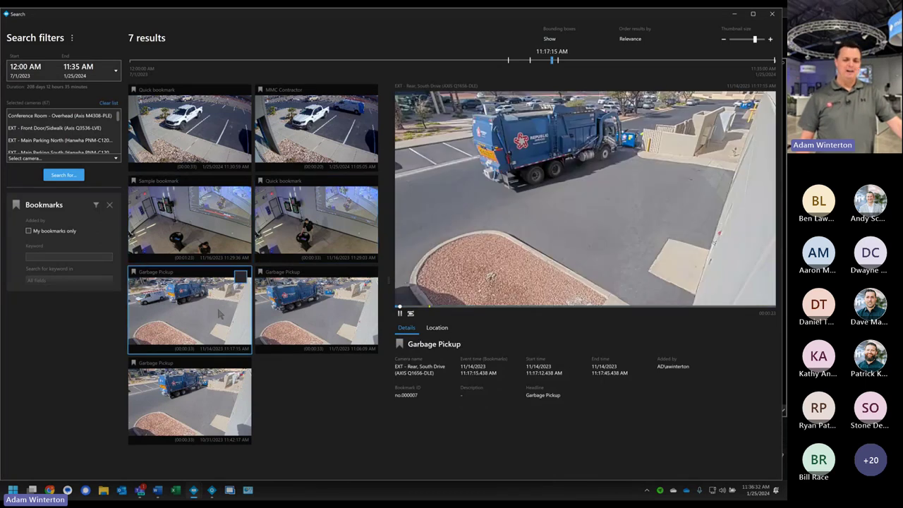
left_click(321, 316)
left_click(223, 396)
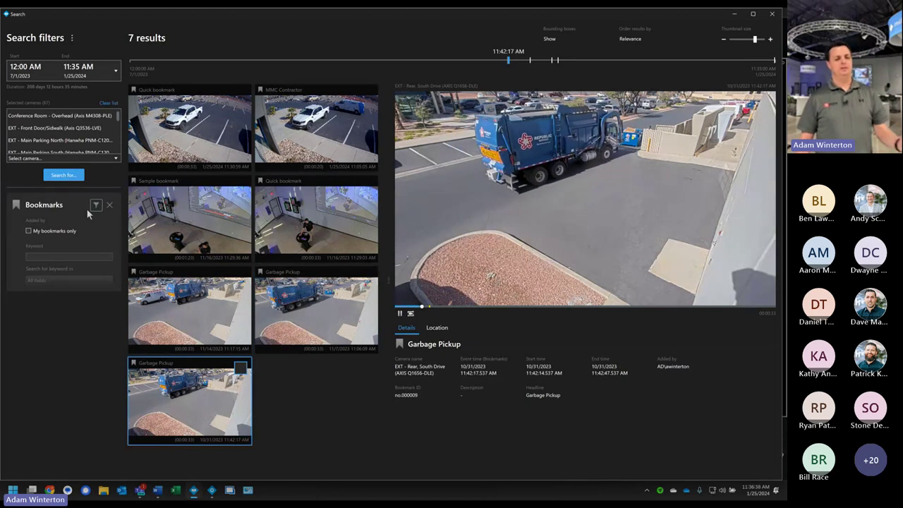
Step: Filter the bookmarks by the keyword "garbage" and remove the Bookmarks category from the search
left_click(47, 256)
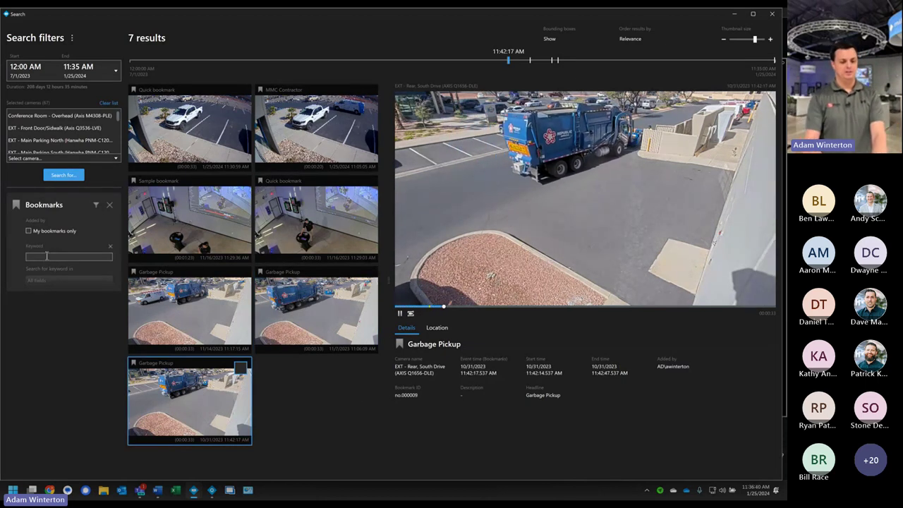
type("garbage")
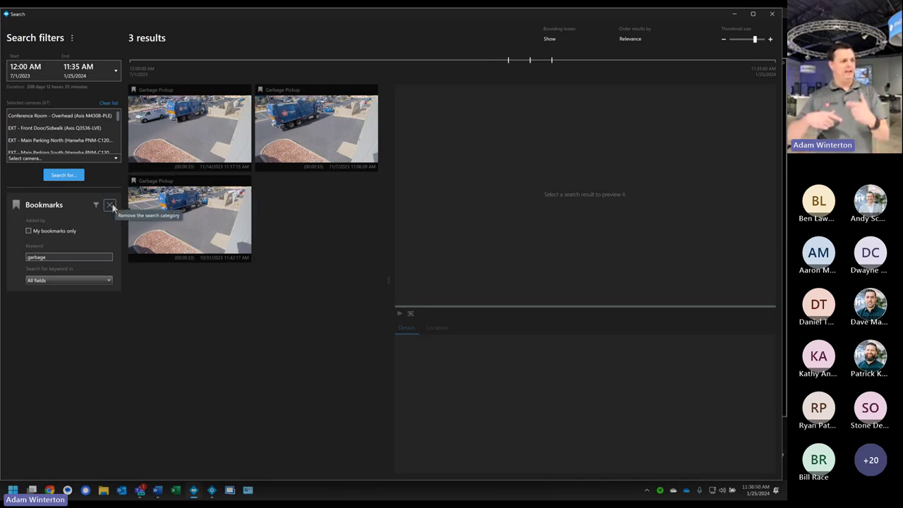
left_click(111, 206)
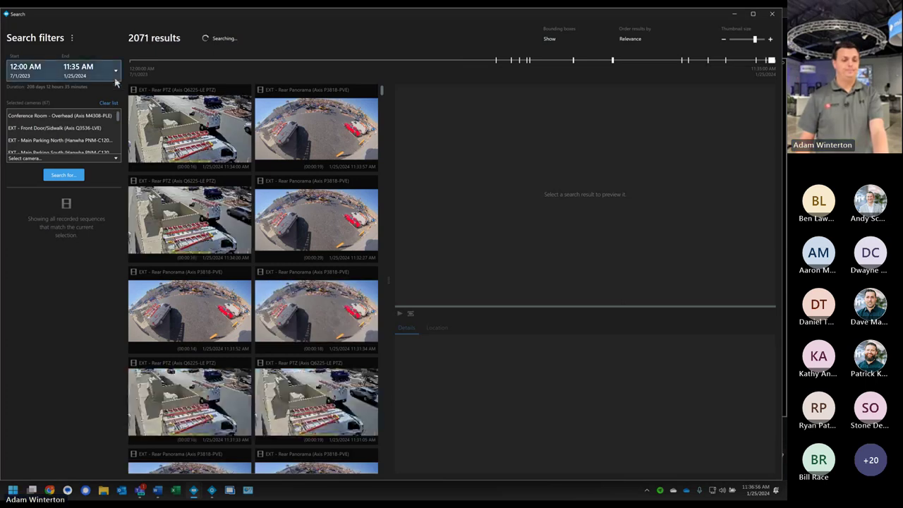
Step: Clear the selected cameras and add only the Warehouse - Long wall racks (Axis P3727-PLE) camera to the search
left_click(116, 104)
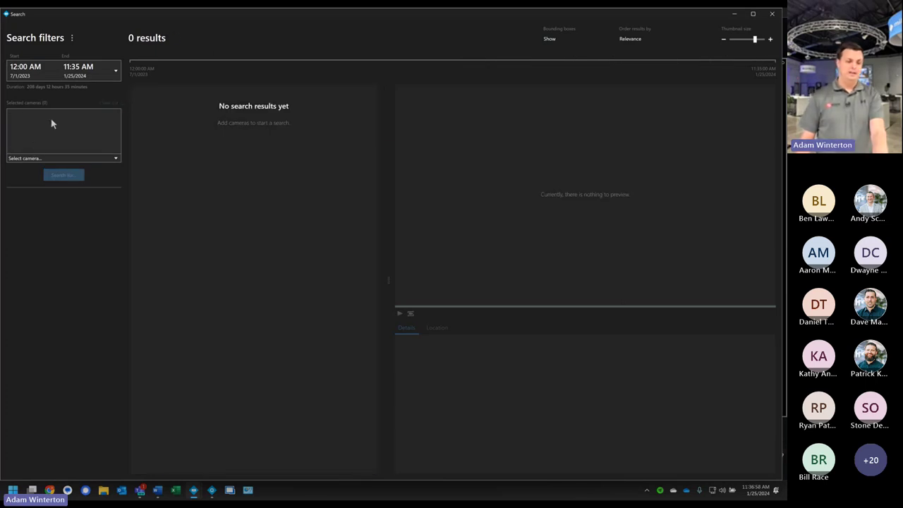
left_click(56, 158)
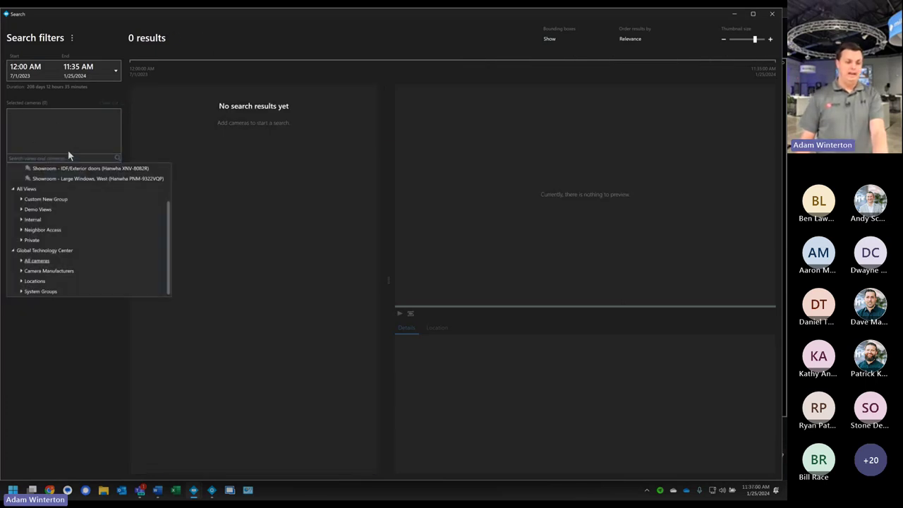
scroll(76, 248, "up", 3)
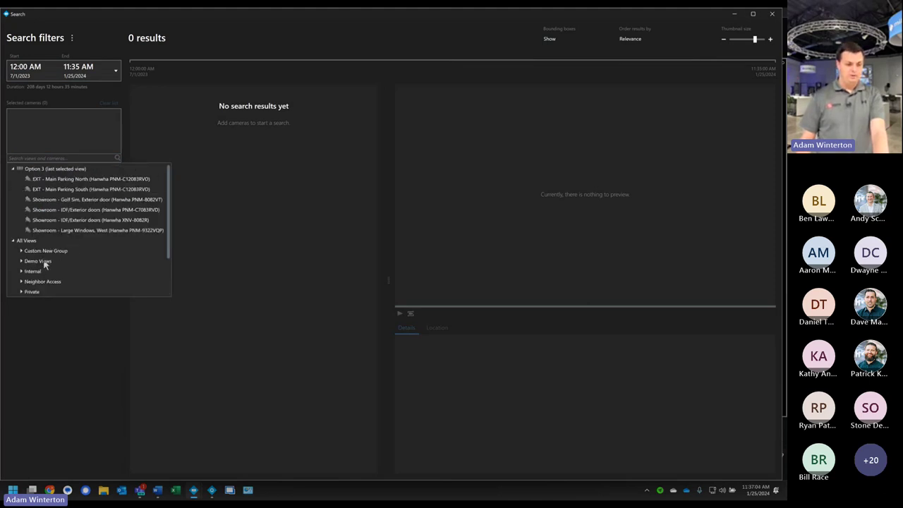
scroll(18, 262, "down", 2)
left_click(20, 264)
scroll(21, 261, "down", 1)
scroll(32, 262, "down", 10)
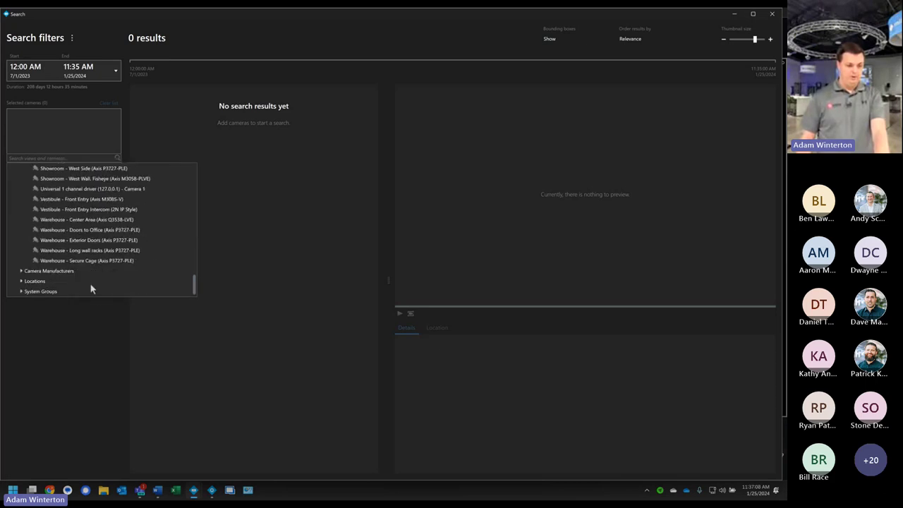
left_click(90, 251)
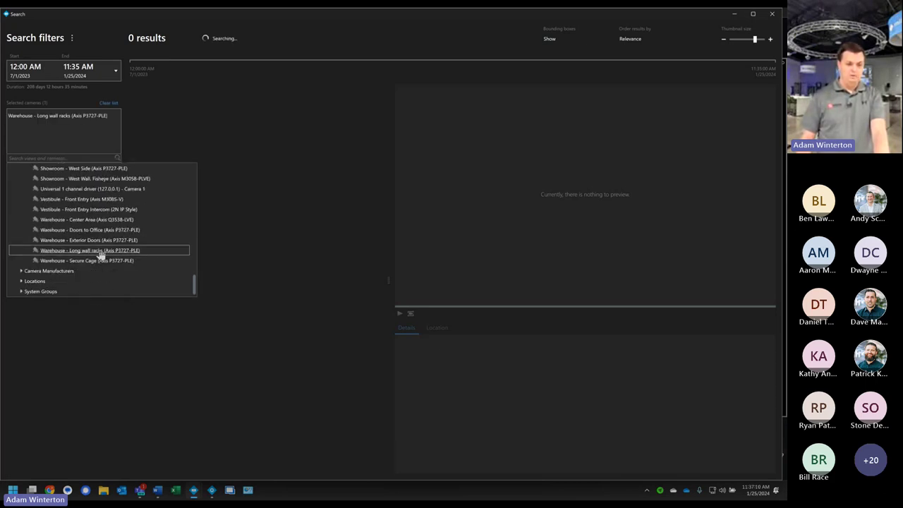
left_click(255, 305)
Step: Set the search period to the last 24 hours
left_click(63, 177)
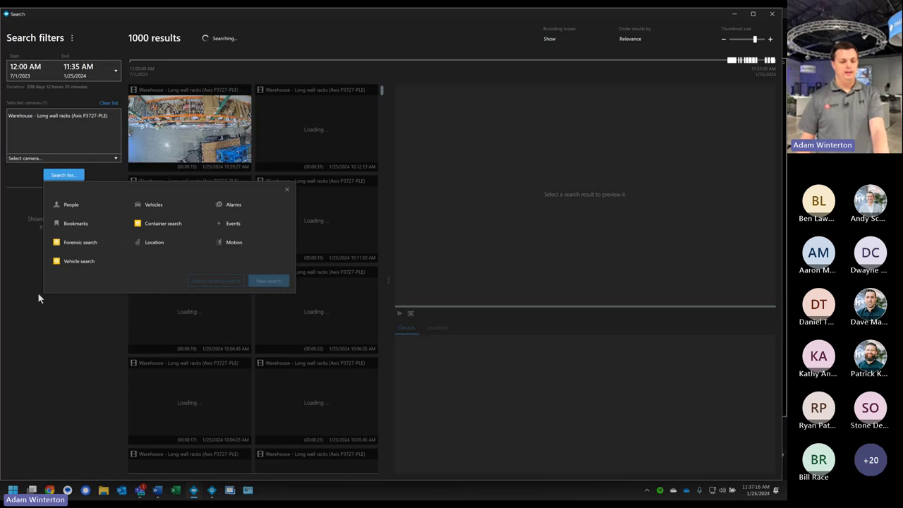
left_click(39, 299)
left_click(71, 70)
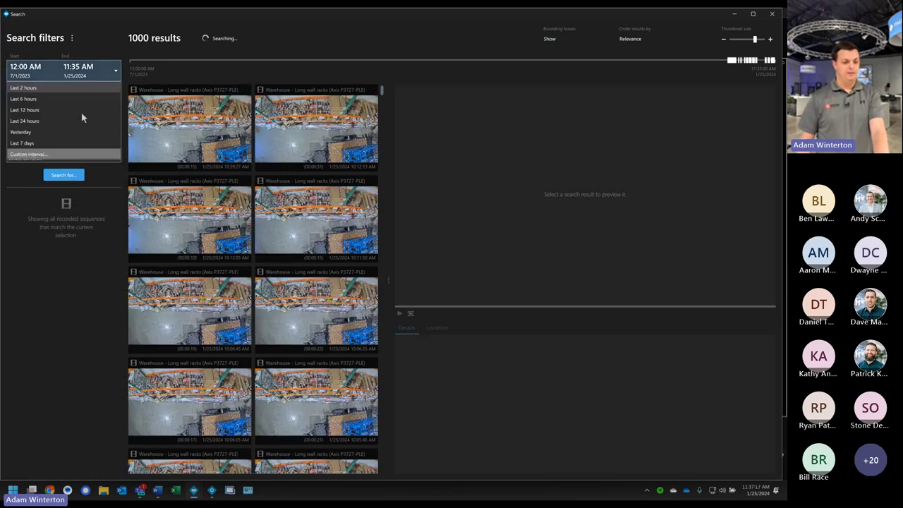
left_click(16, 121)
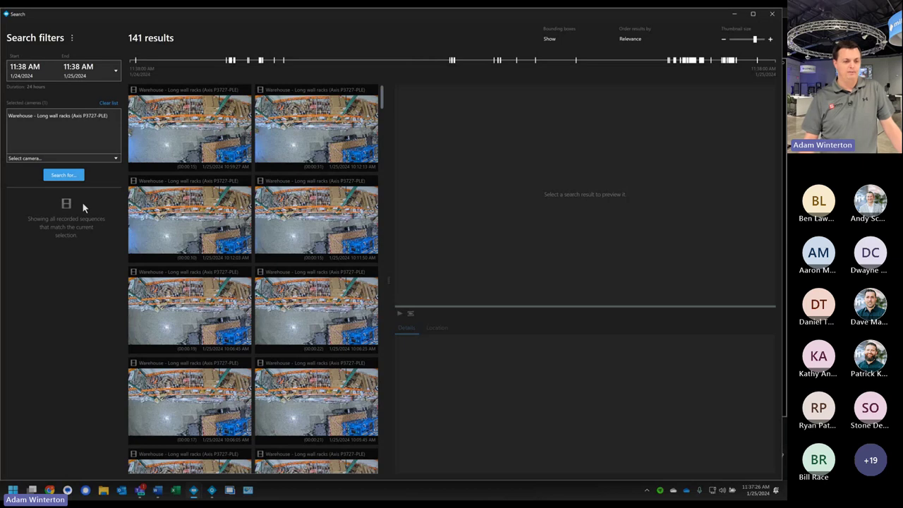
Step: Start a new Motion search on the warehouse racks camera
left_click(64, 175)
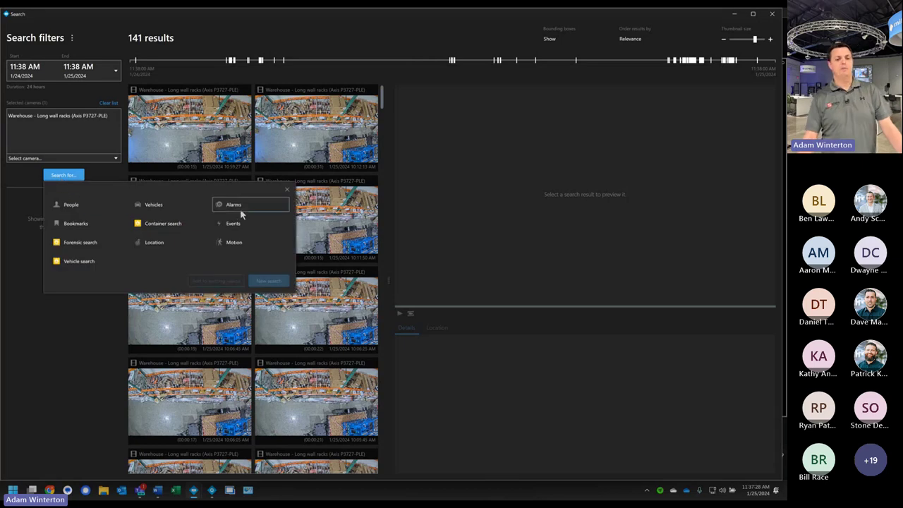
left_click(233, 241)
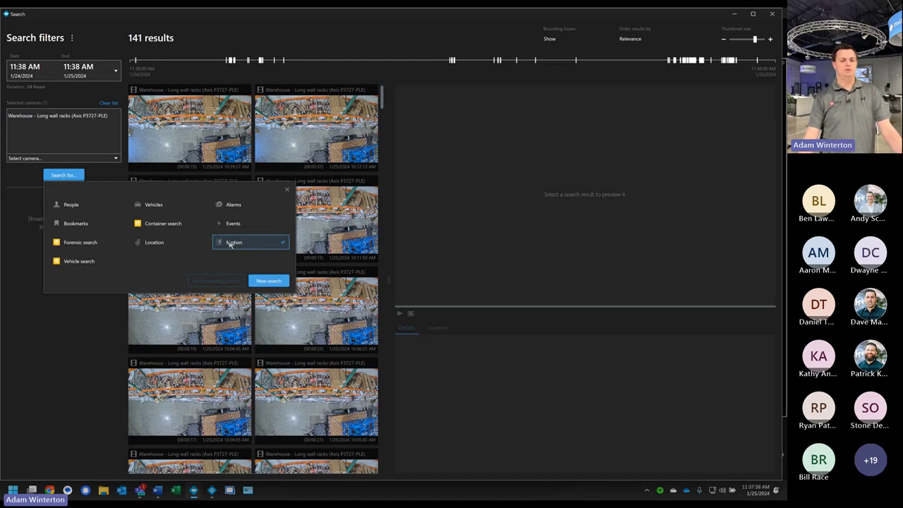
left_click(268, 280)
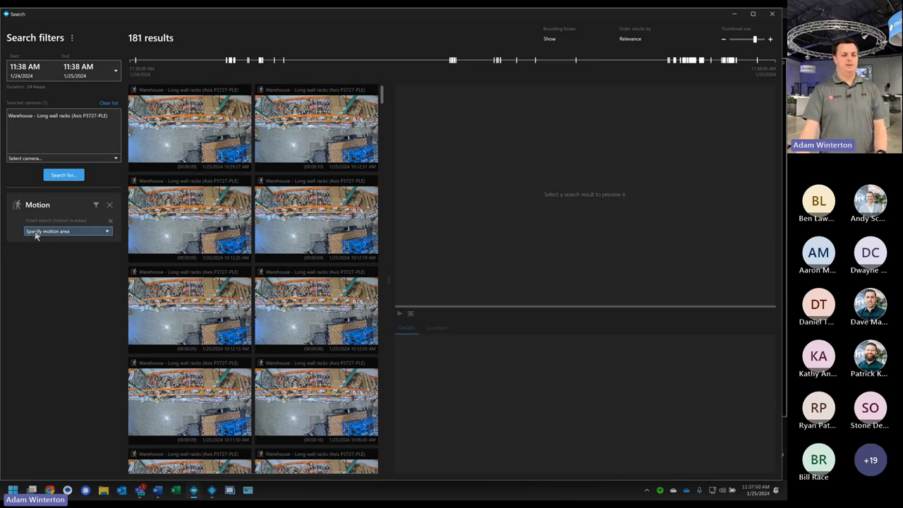
Step: Unmask a rectangular motion search area over the far left end of the racks in the camera image
left_click(79, 233)
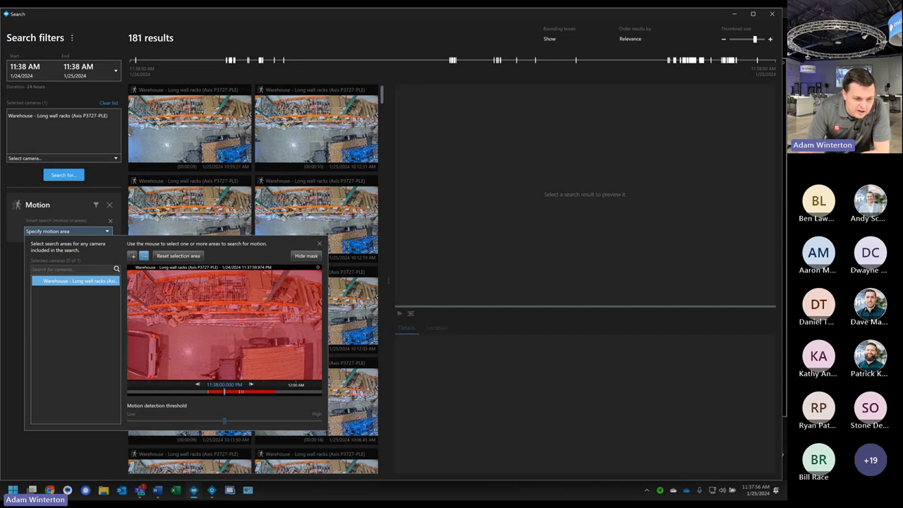
left_click_drag(128, 294, 169, 329)
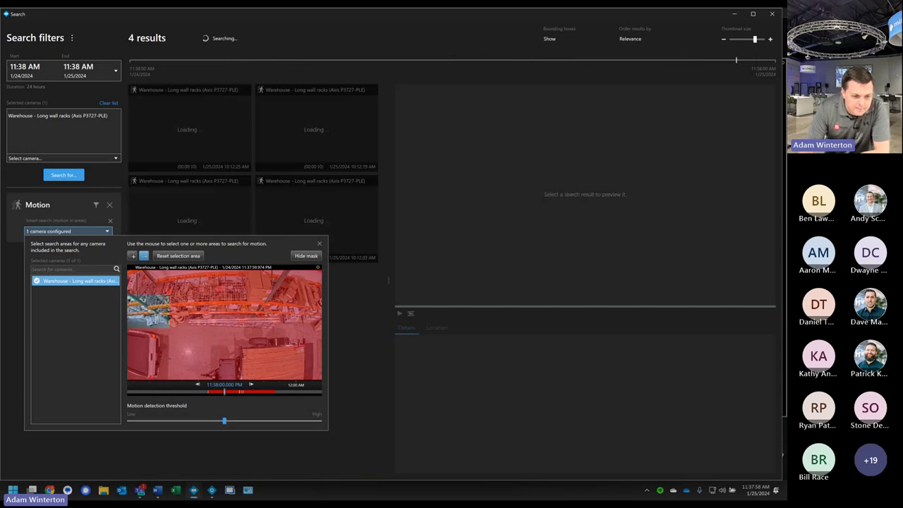
left_click(132, 255)
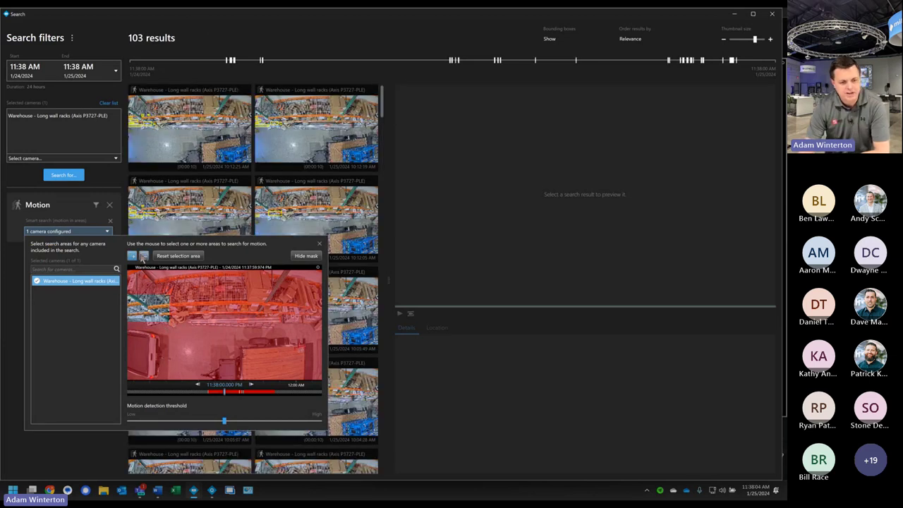
left_click(318, 243)
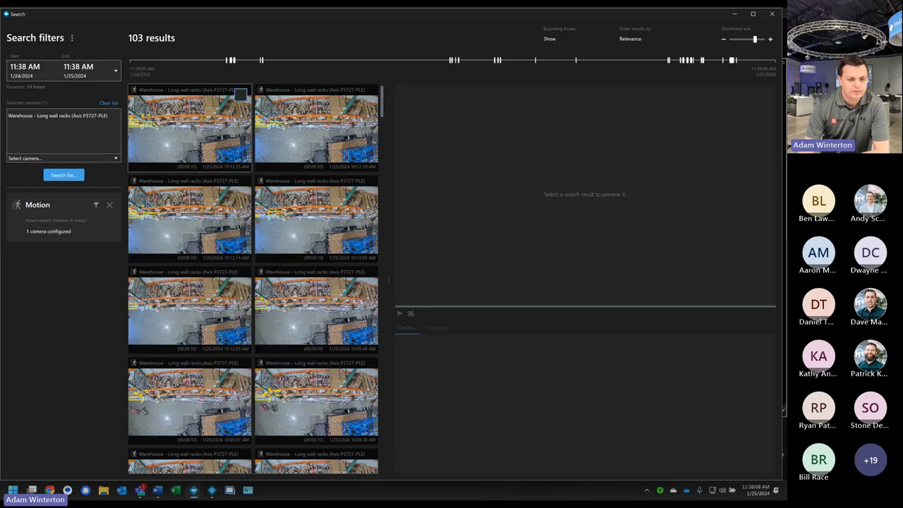
Step: Enlarge the result thumbnails, then preview the first motion result at its event time and inspect the detected area up close
left_click_drag(755, 40, 763, 39)
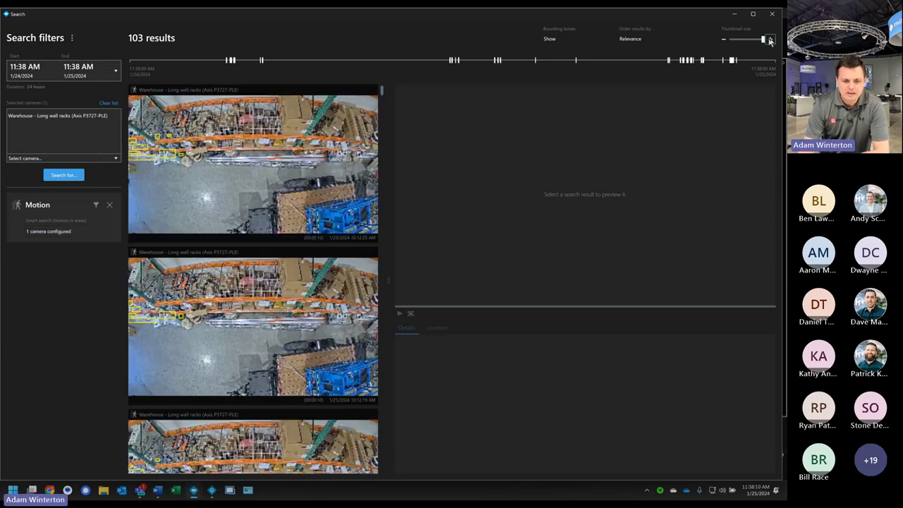
left_click(250, 180)
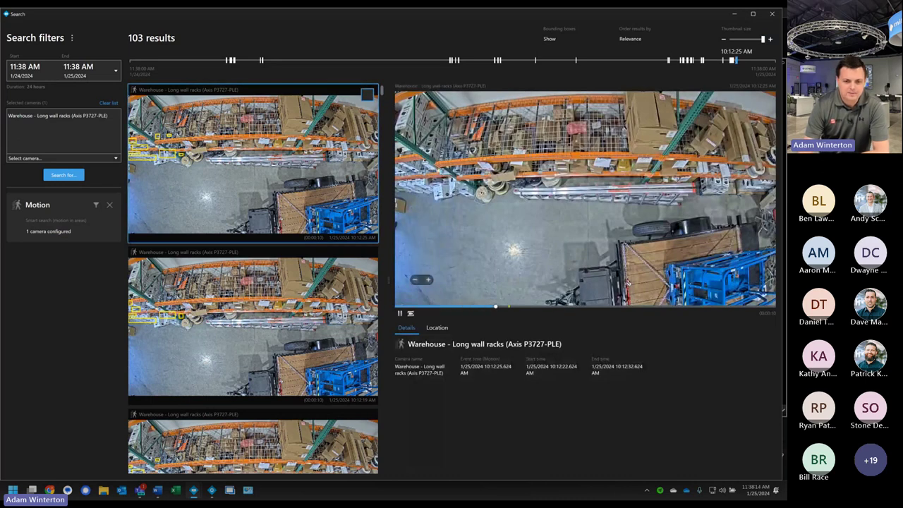
left_click(511, 311)
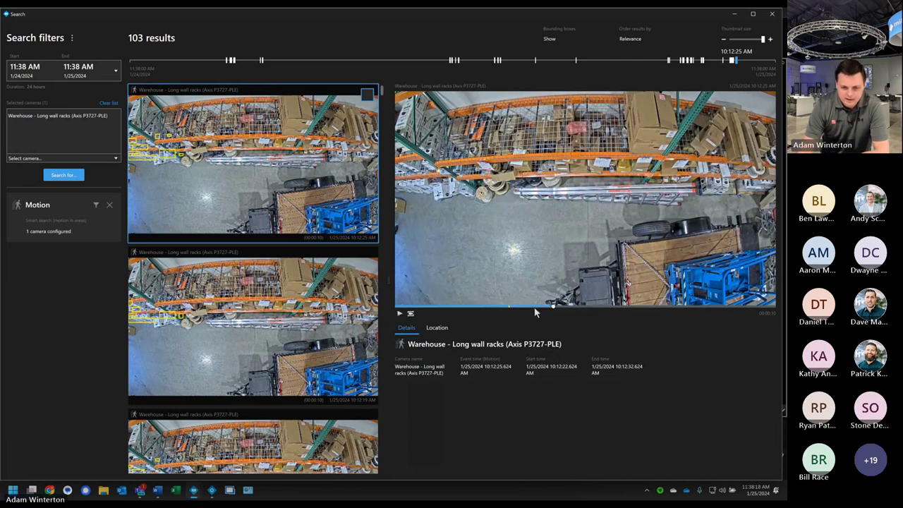
left_click(507, 308)
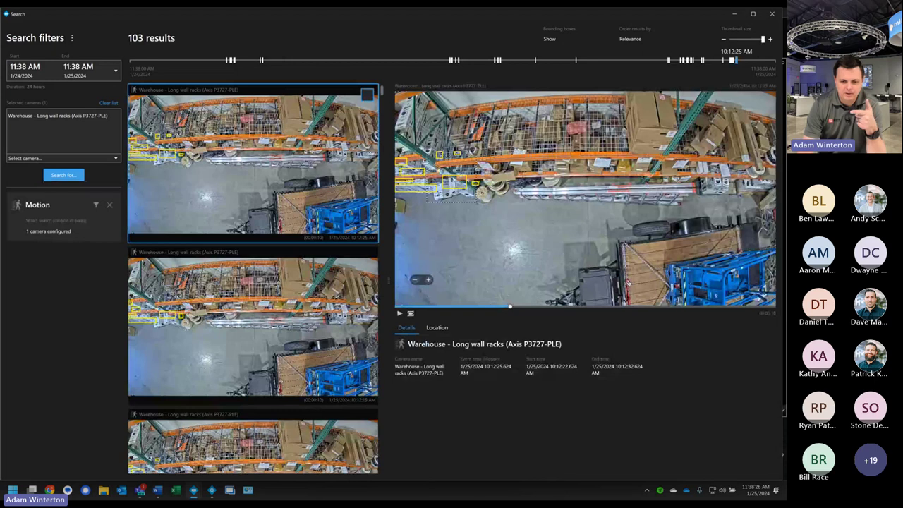
scroll(427, 296, "up", 3)
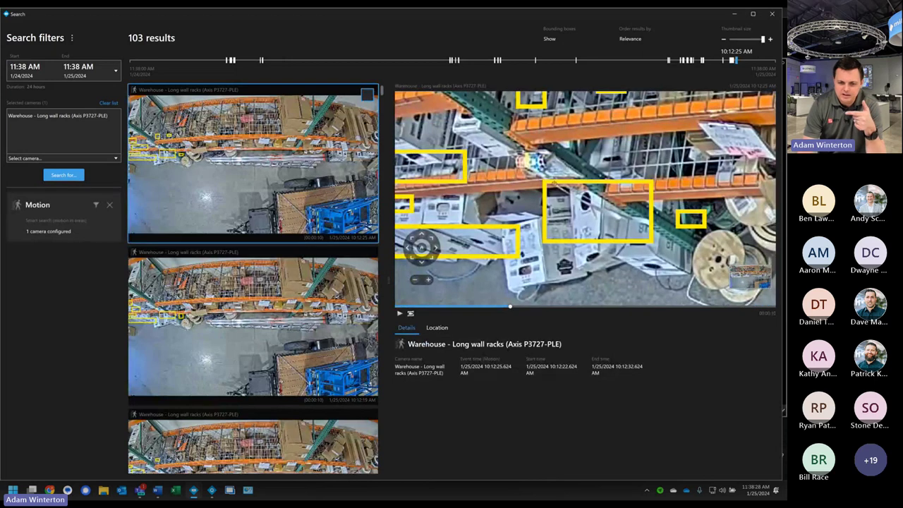
left_click(400, 313)
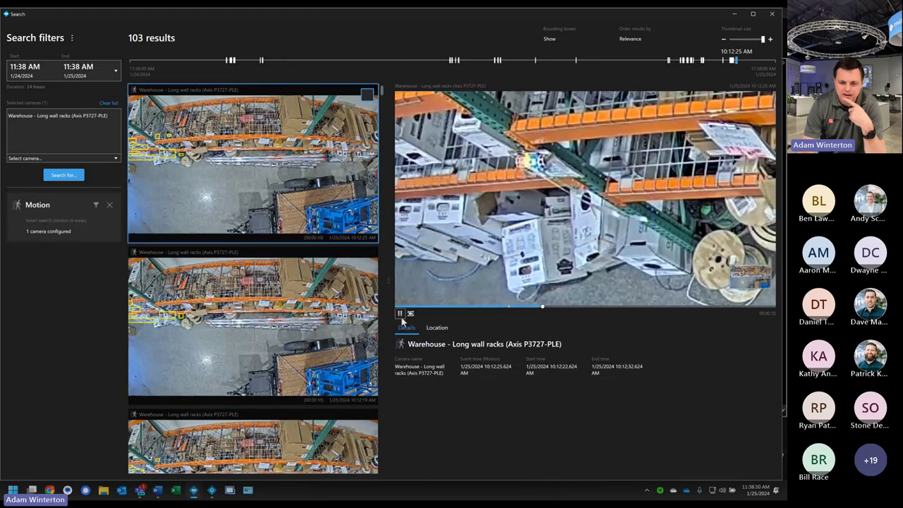
scroll(423, 282, "down", 3)
Step: Preview the subsequent motion results one by one, pausing the 10:04:28 AM clip where a person walks by the racks
left_click(299, 322)
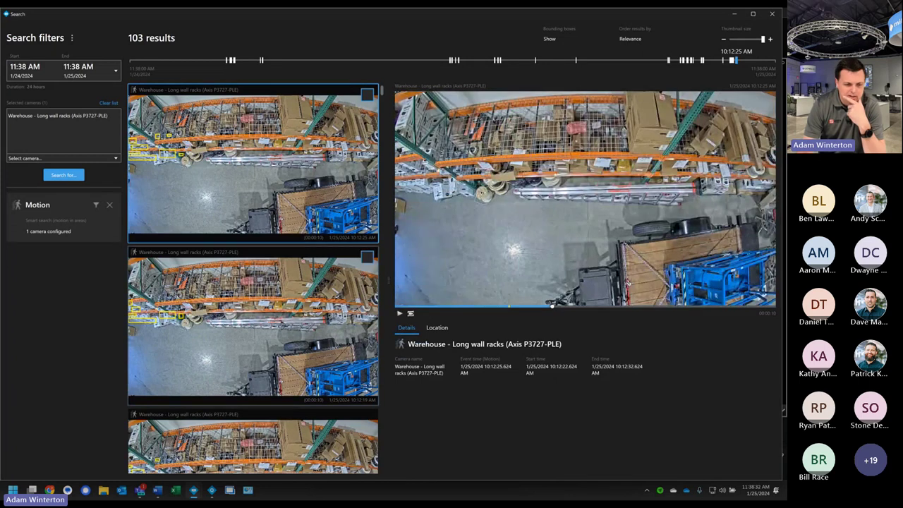
scroll(300, 352, "down", 2)
left_click(308, 415)
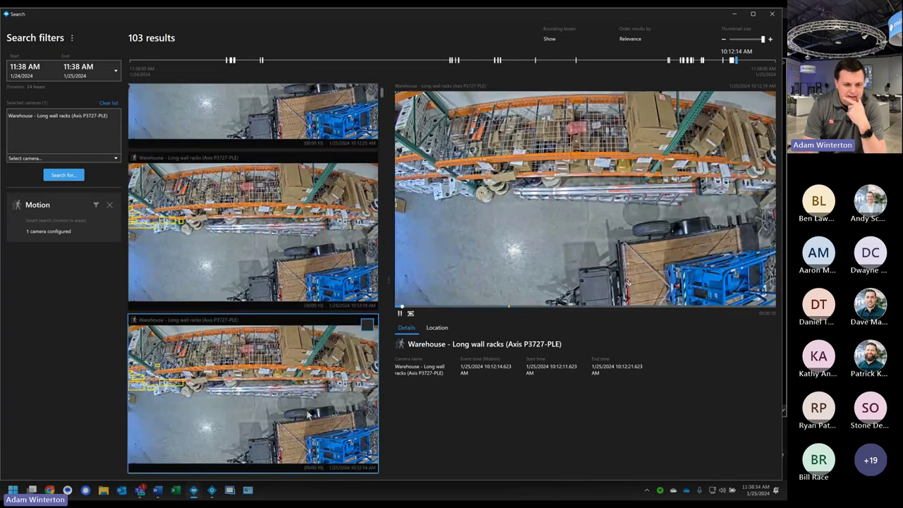
scroll(299, 378, "down", 3)
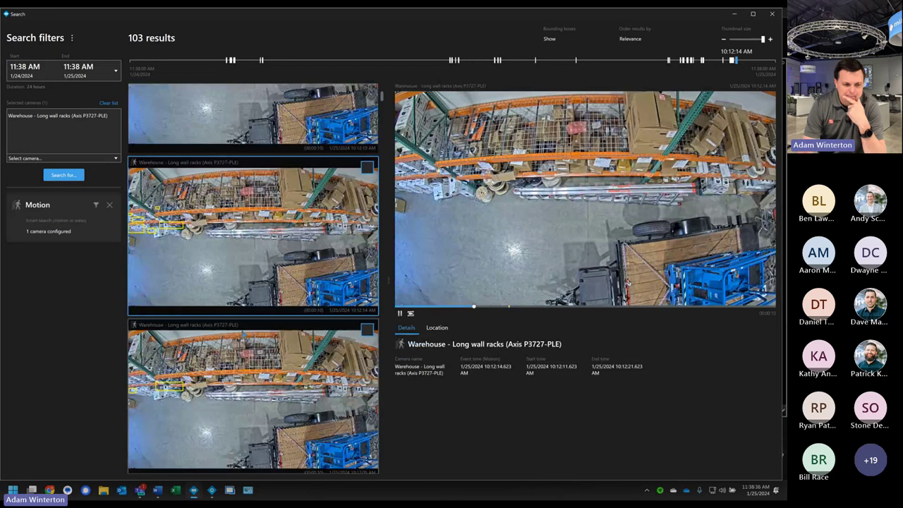
left_click(257, 399)
scroll(251, 373, "down", 2)
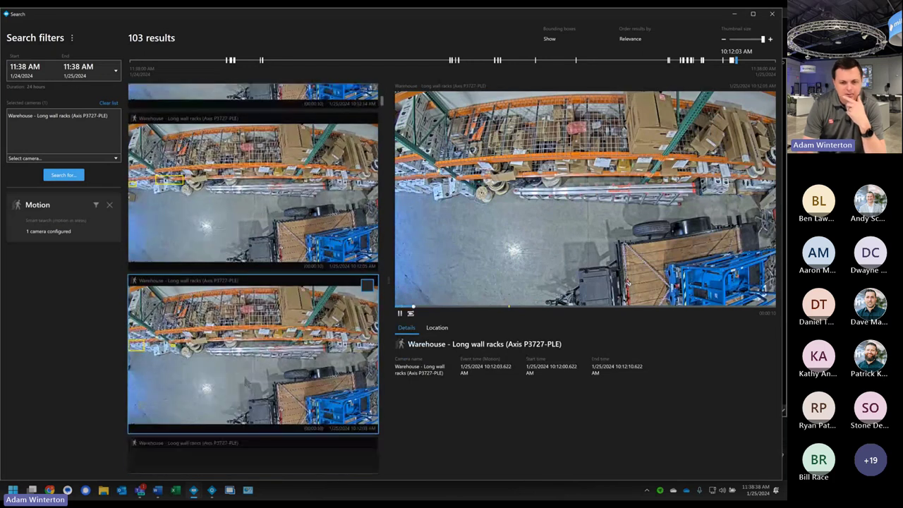
left_click(251, 353)
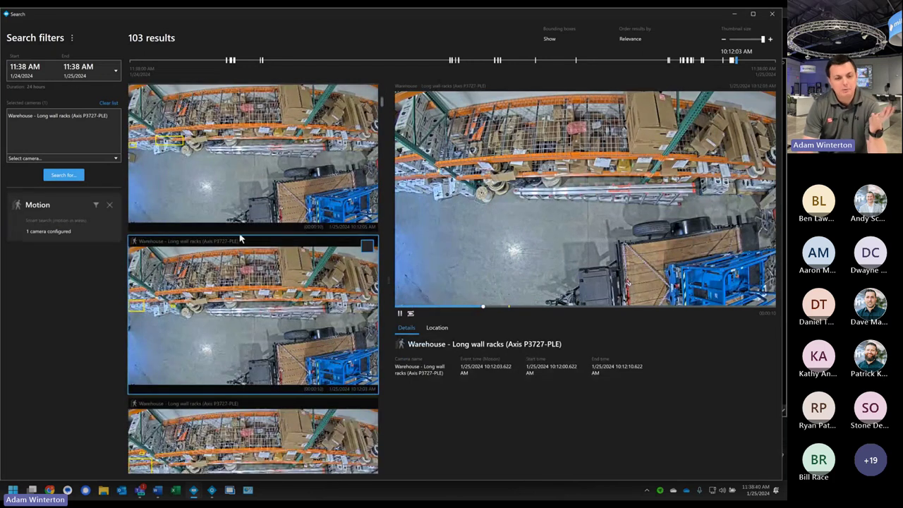
scroll(209, 381, "down", 3)
left_click(210, 381)
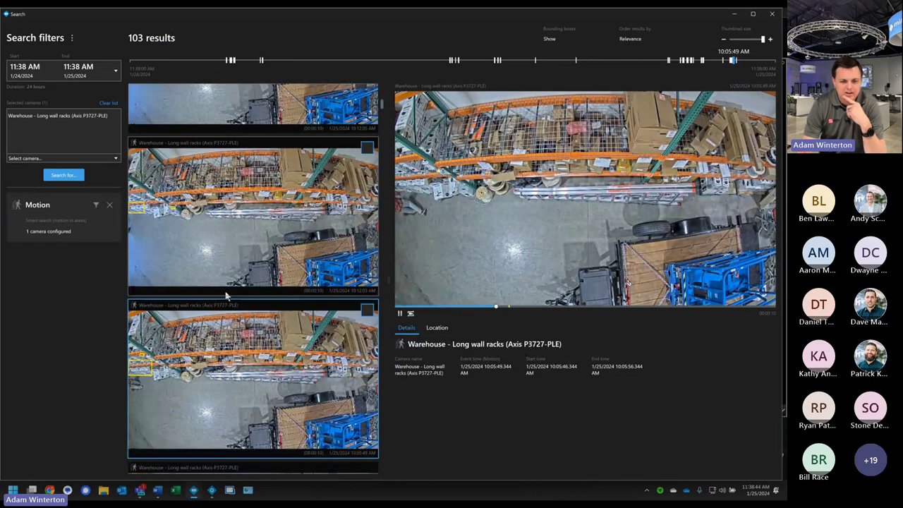
scroll(218, 358, "down", 1)
scroll(229, 400, "down", 3)
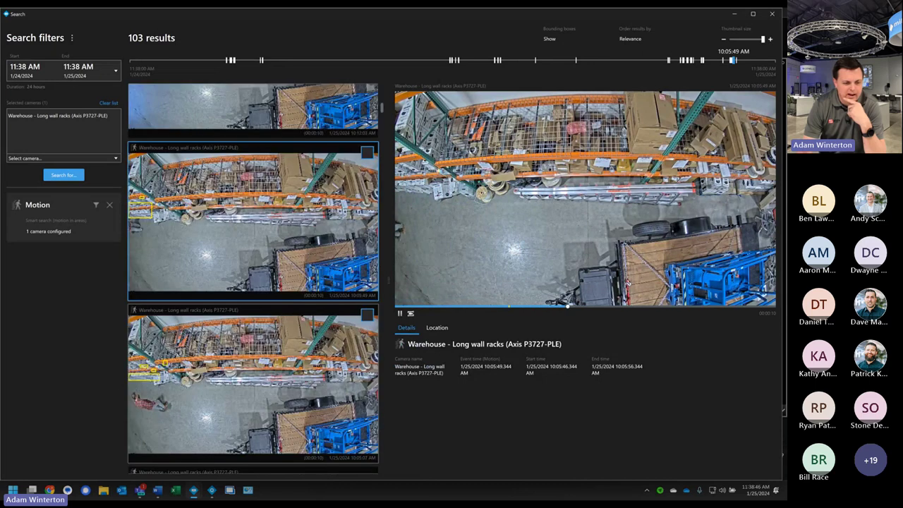
left_click(229, 400)
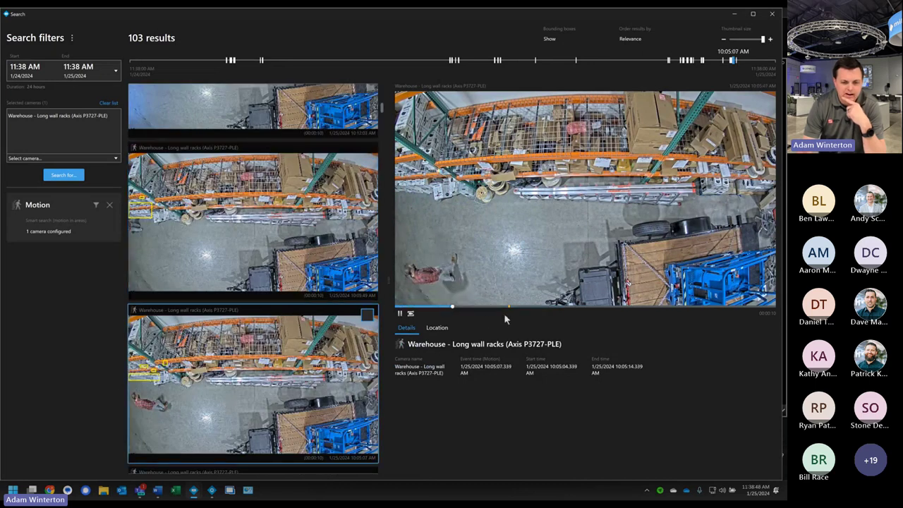
scroll(262, 338, "down", 6)
left_click(258, 317)
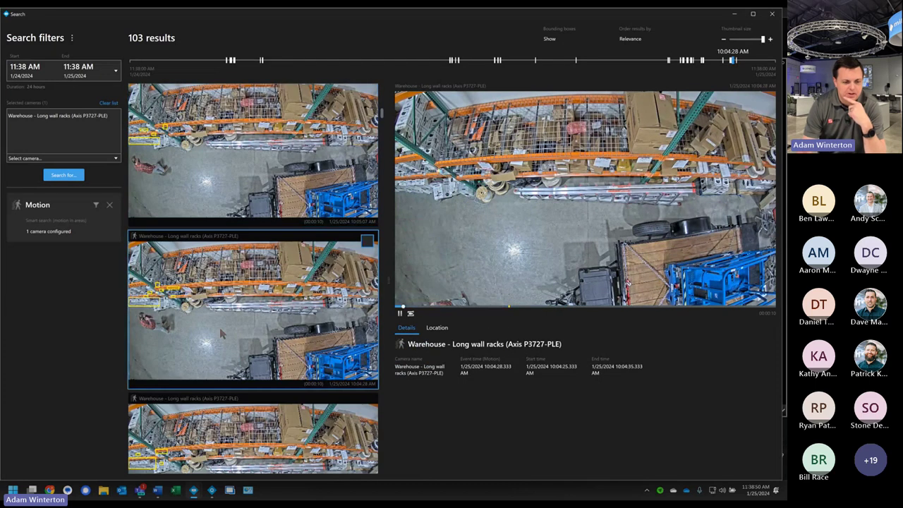
left_click(399, 313)
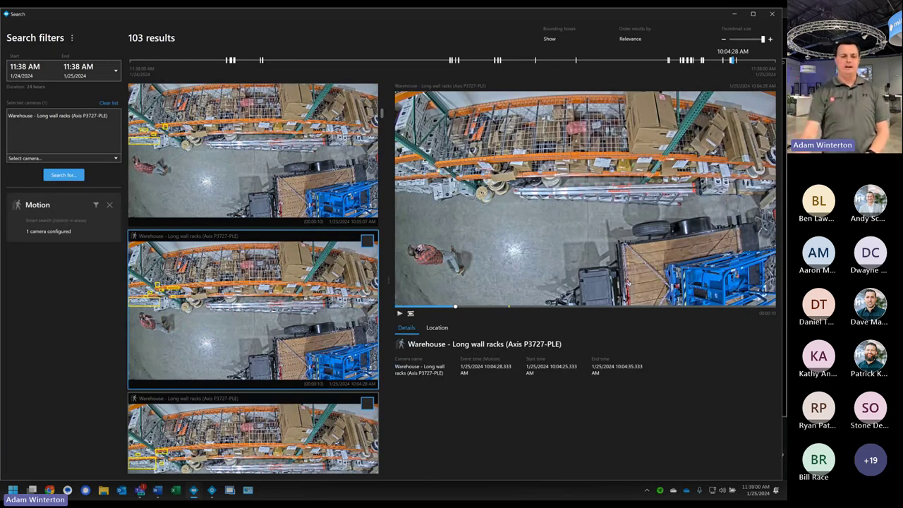
Step: Reset the motion search area and unmask a new rectangle over the upper right corner of the camera image
left_click(58, 234)
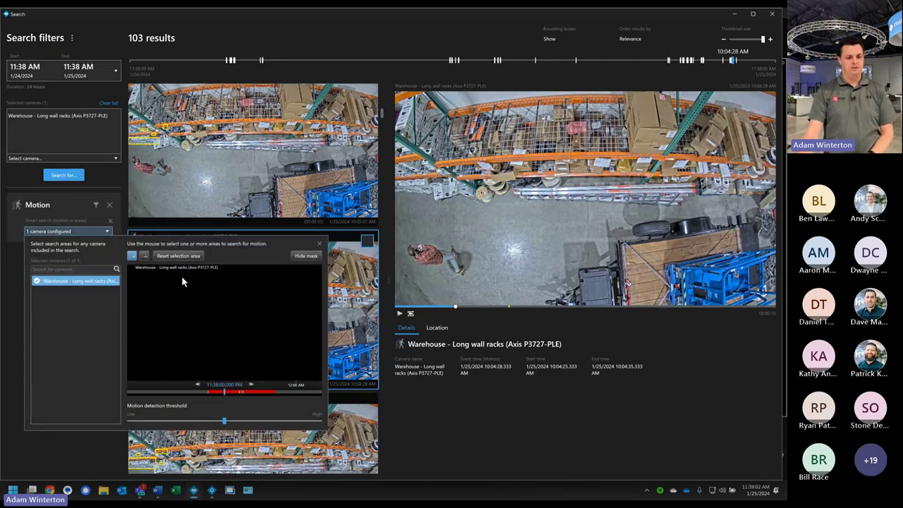
left_click(194, 256)
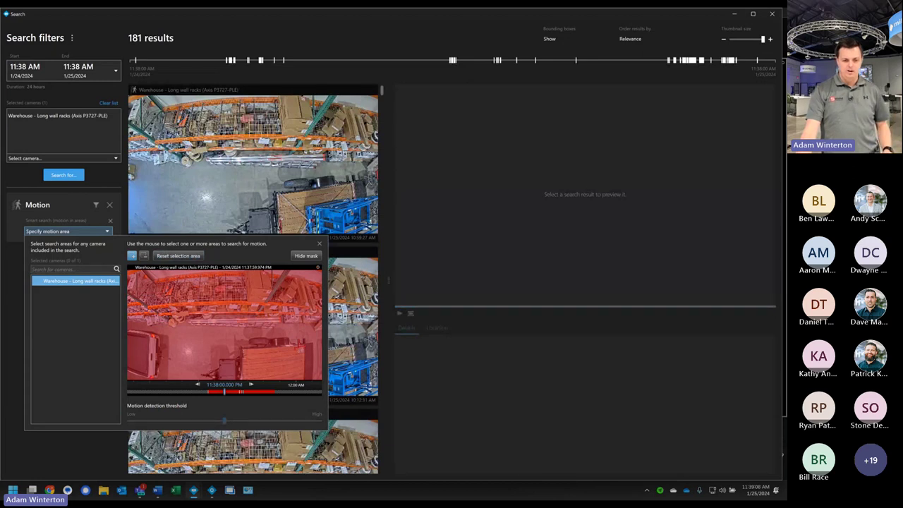
left_click(144, 255)
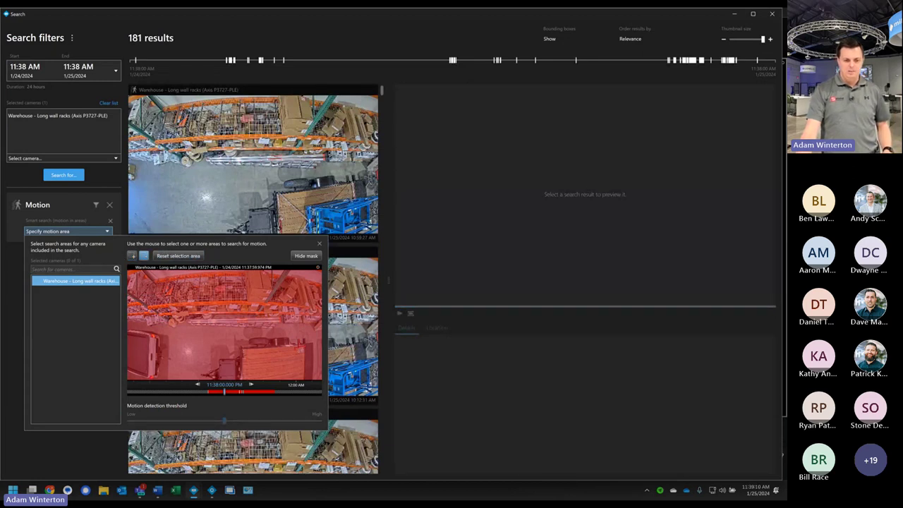
left_click_drag(275, 273, 318, 307)
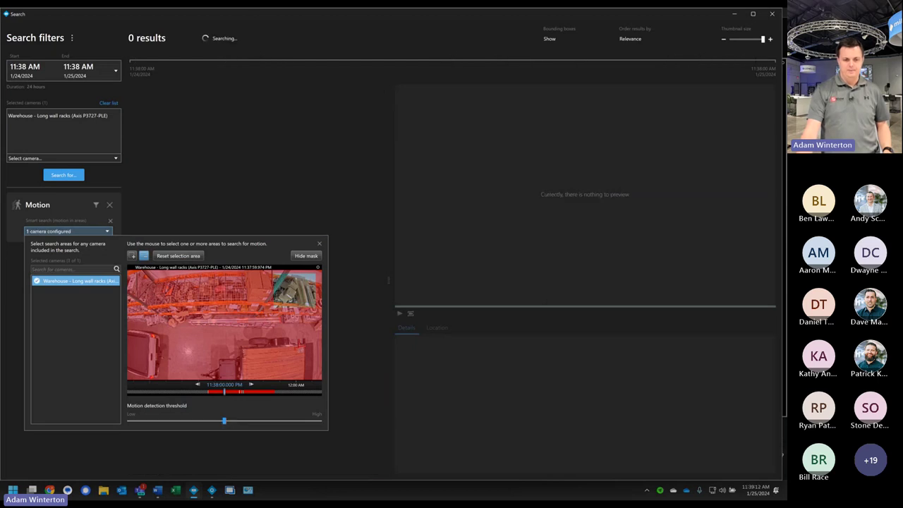
Step: Apply the new motion area, preview the 8:07:53 AM result from the racks camera and pause its playback
left_click(320, 243)
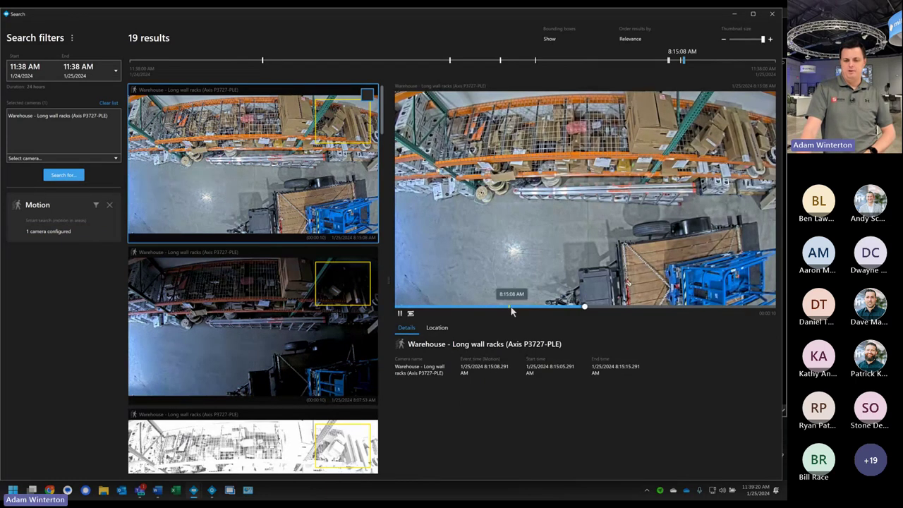
left_click(267, 276)
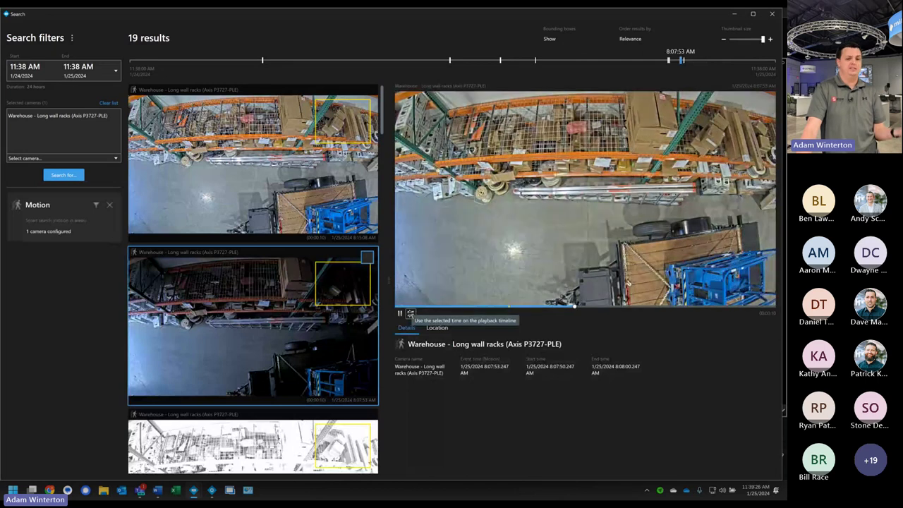
left_click(399, 313)
Step: Examine the remaining motion result thumbnails for activity detected in the upper right corner of the racks image
scroll(287, 369, "down", 1)
scroll(287, 370, "down", 10)
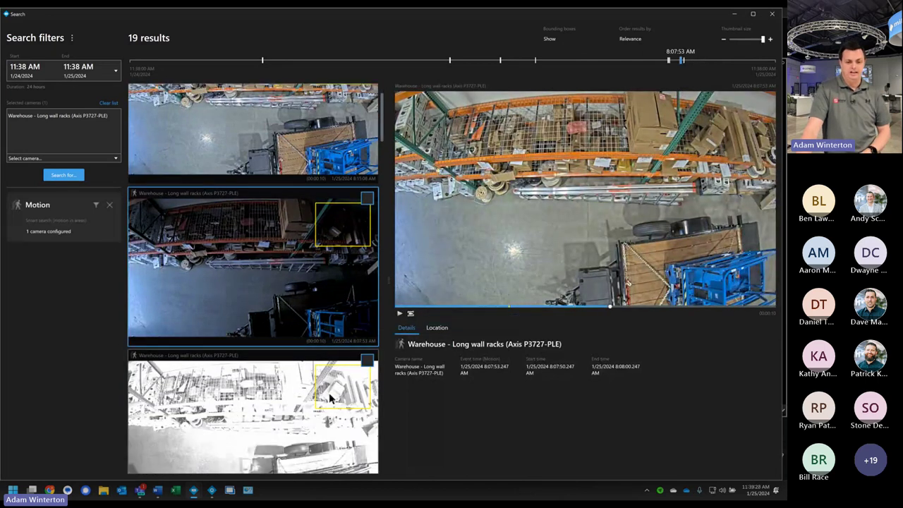
scroll(269, 337, "down", 5)
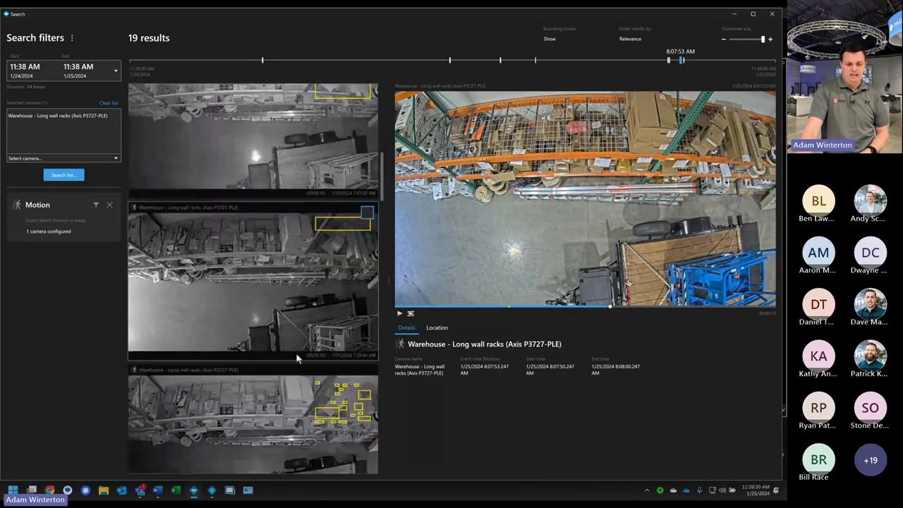
scroll(270, 337, "down", 8)
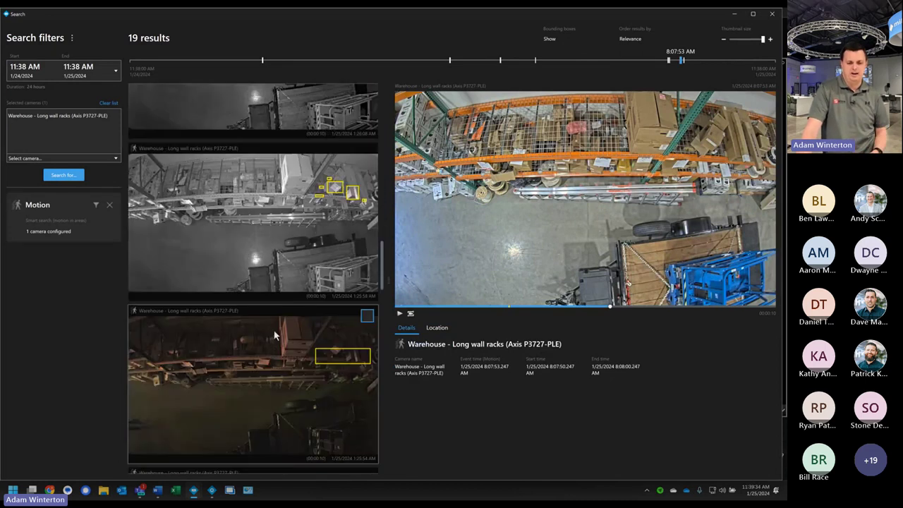
scroll(274, 337, "down", 8)
scroll(288, 349, "down", 8)
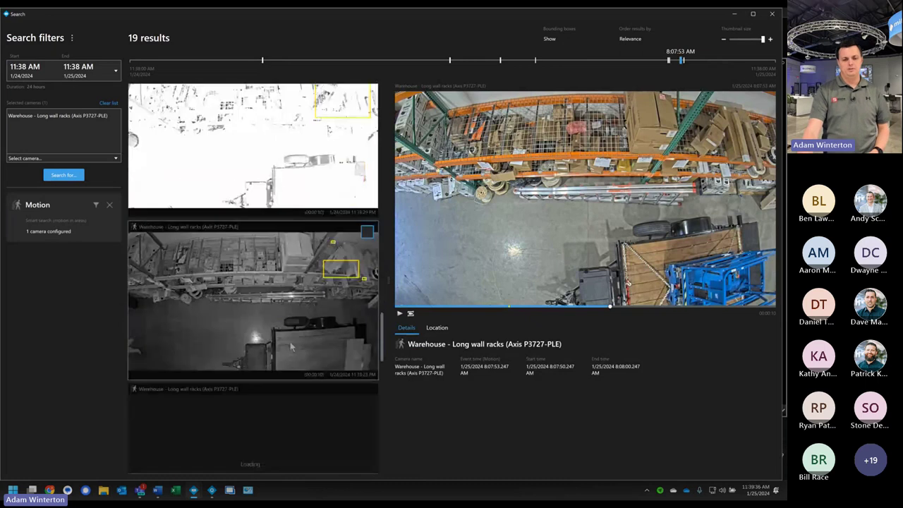
scroll(288, 349, "down", 8)
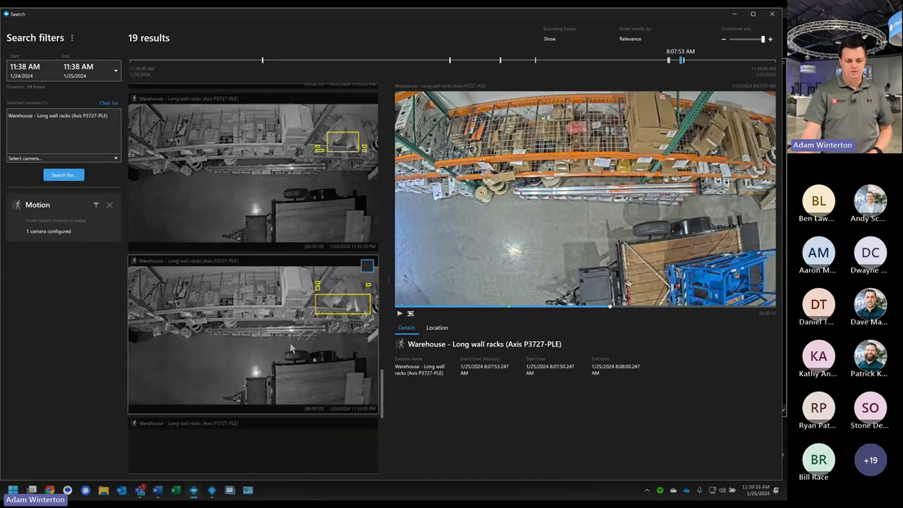
scroll(288, 346, "up", 10)
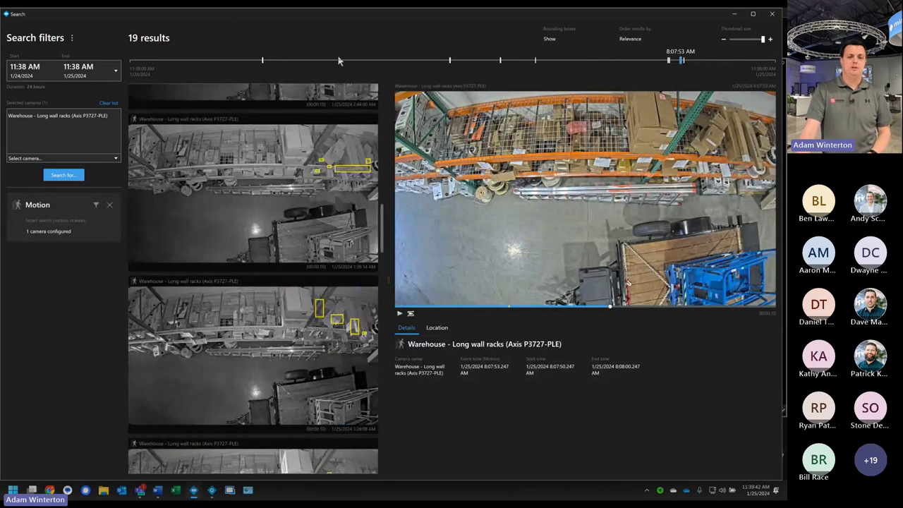
Step: Remove the Motion filter and replace the selected camera with EXT - Front Door/Sidwalk (Axis Q3536-LVE)
left_click(110, 206)
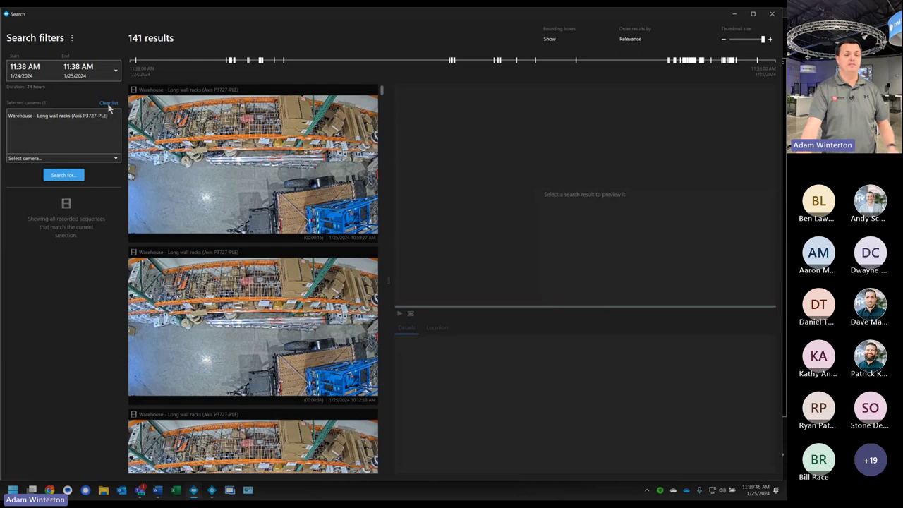
left_click(108, 102)
left_click(78, 159)
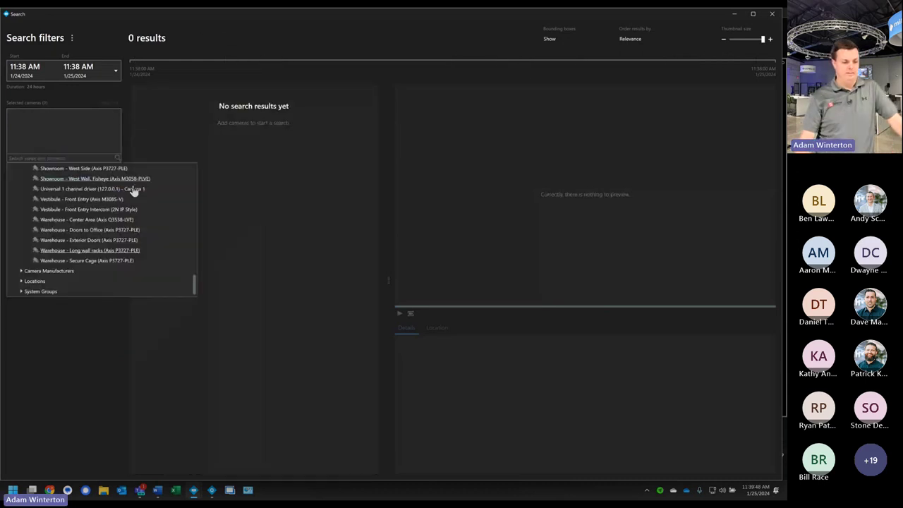
scroll(130, 204, "up", 10)
scroll(129, 227, "up", 2)
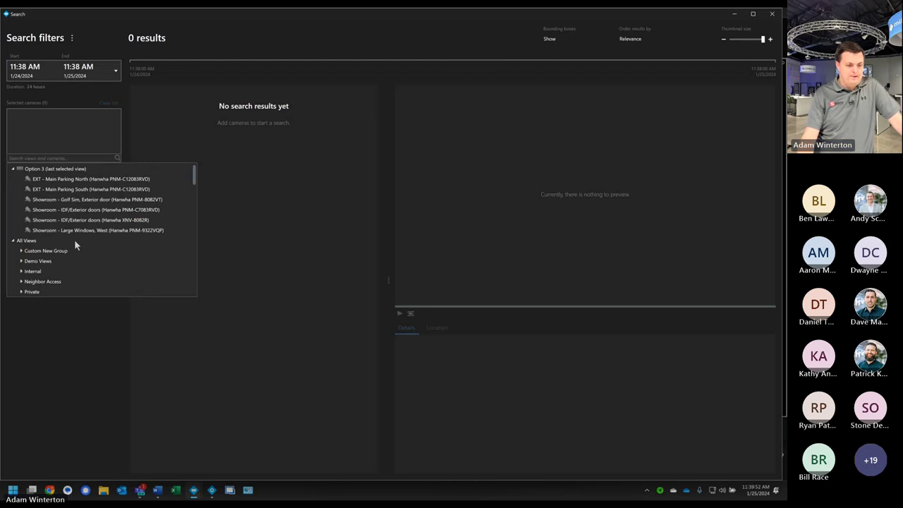
scroll(86, 237, "down", 3)
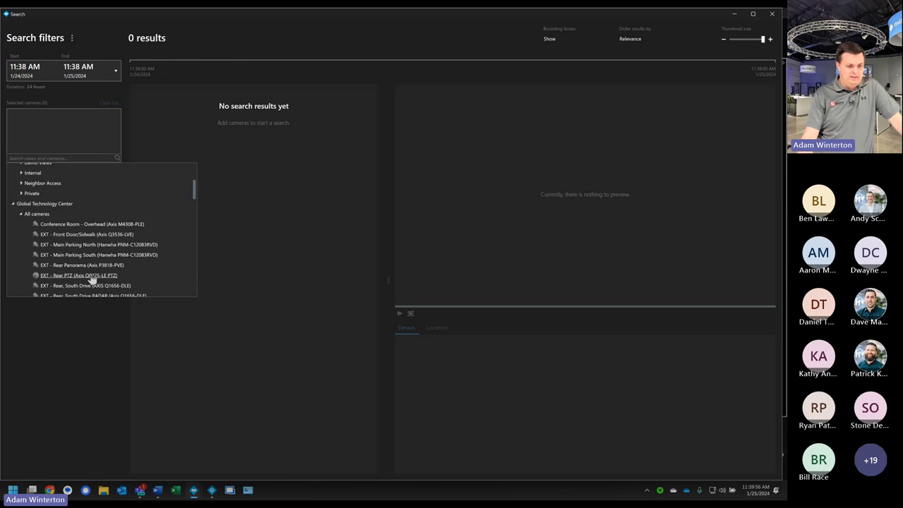
left_click(90, 235)
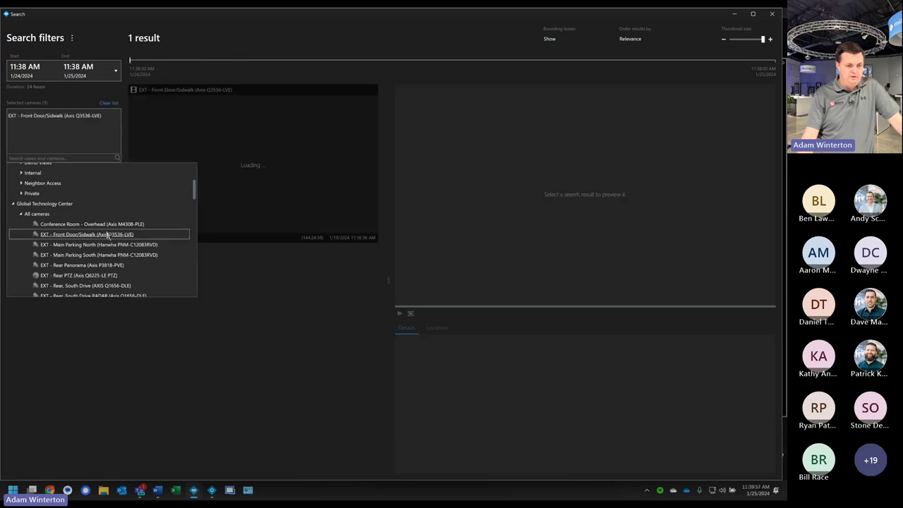
left_click(41, 357)
Step: Start a new Motion search on the front door camera
left_click(63, 176)
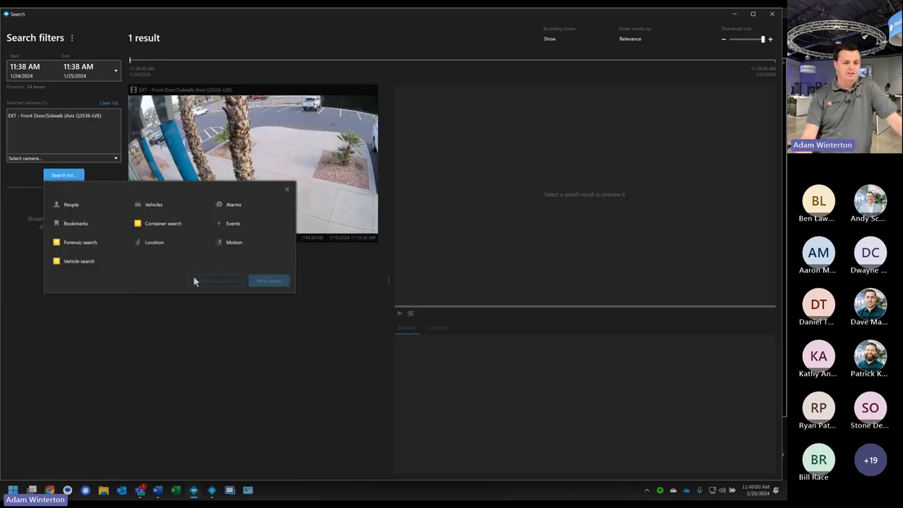
left_click(243, 241)
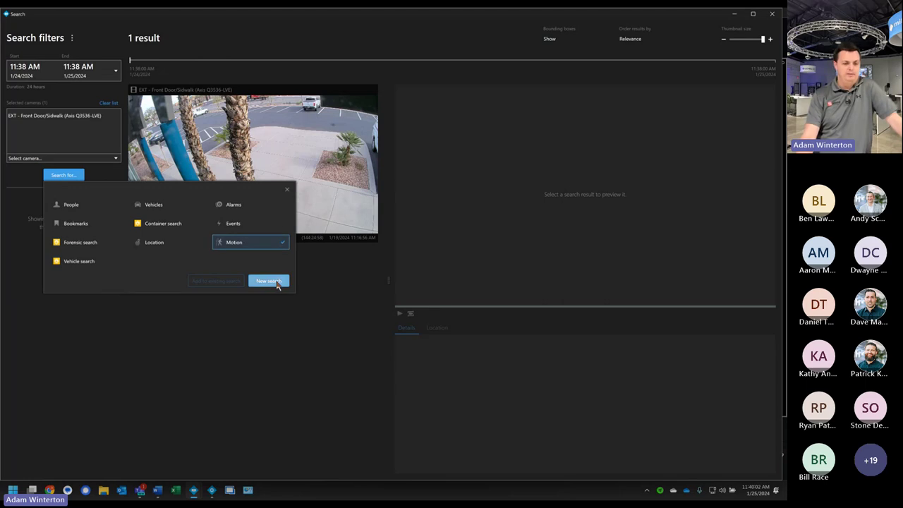
left_click(273, 282)
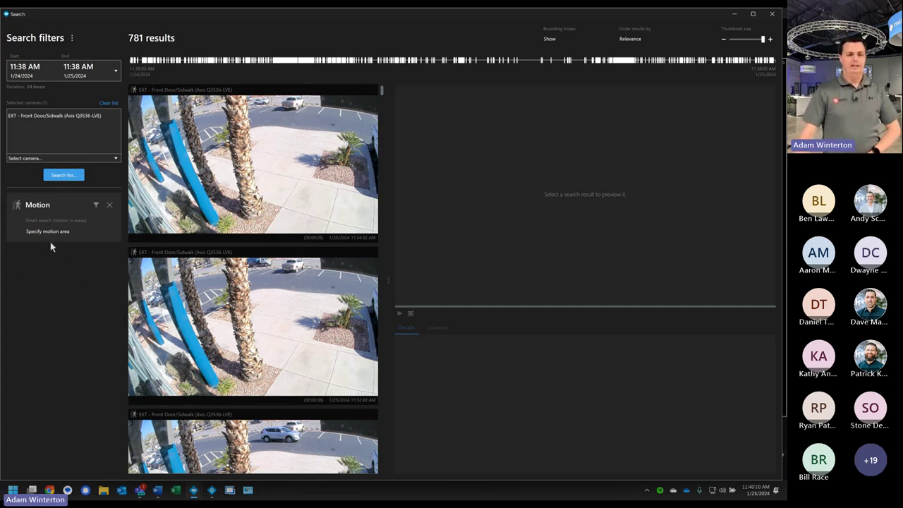
Step: Unmask a small rectangle along the left edge of the front door image and apply it as the motion search area
left_click(77, 212)
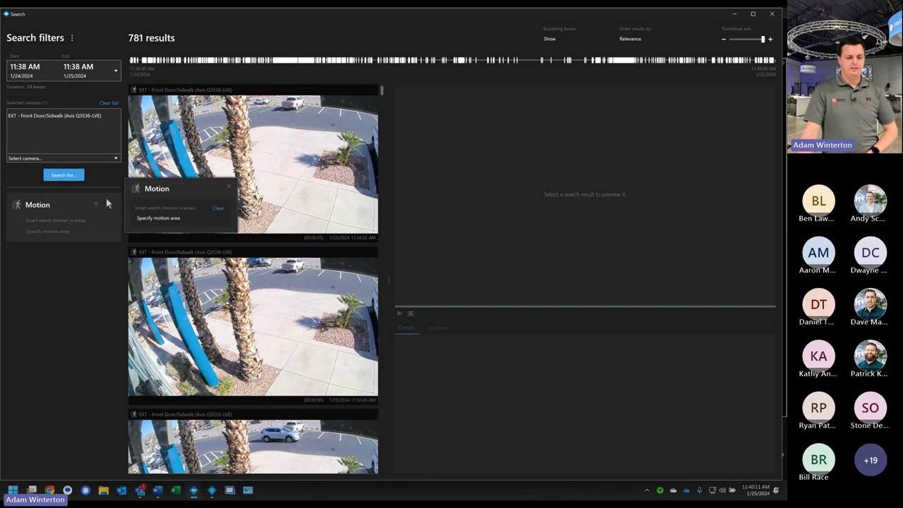
left_click(197, 220)
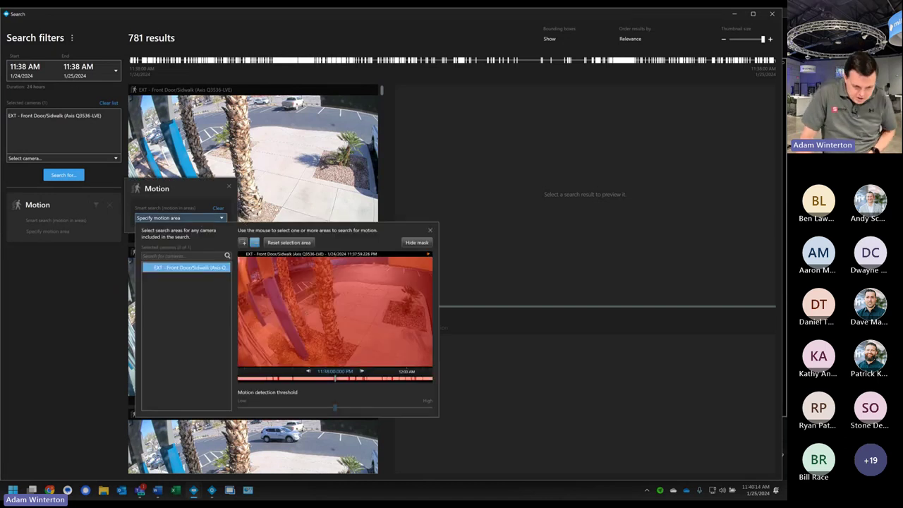
left_click_drag(247, 321, 266, 341)
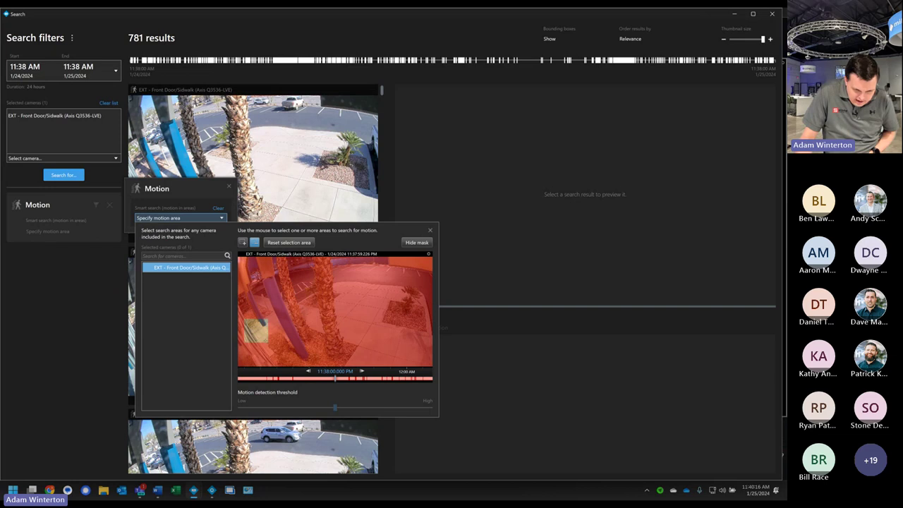
left_click(430, 230)
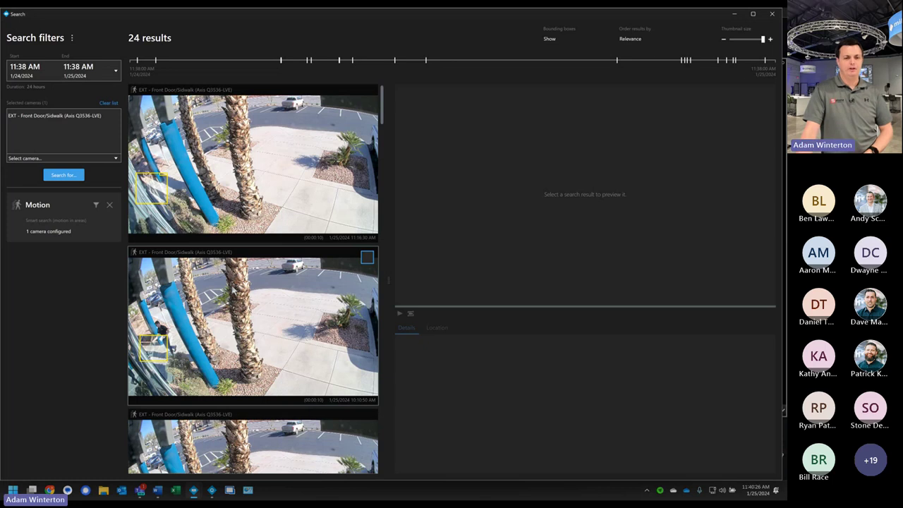
Step: Maximize the search window and preview the 11:16:30 AM, 10:10:50 AM and 10:10:20 AM motion results
left_click(753, 13)
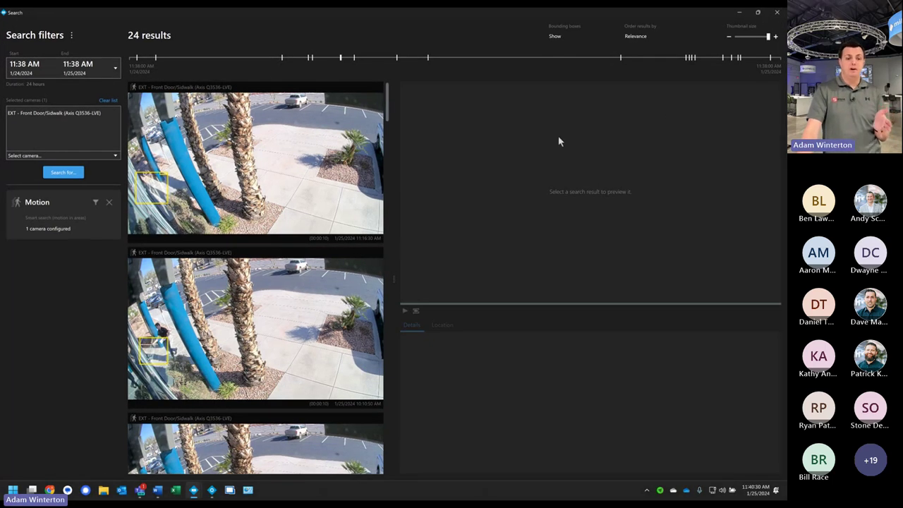
left_click(281, 168)
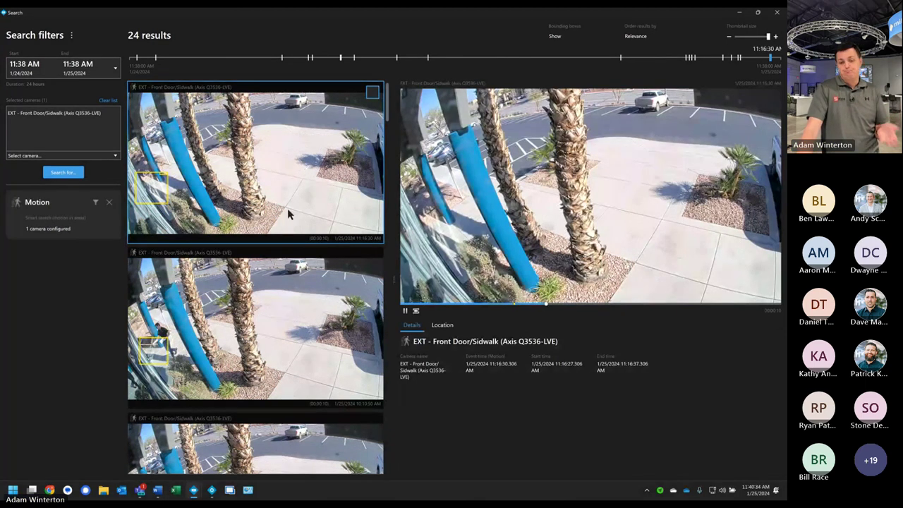
left_click(278, 304)
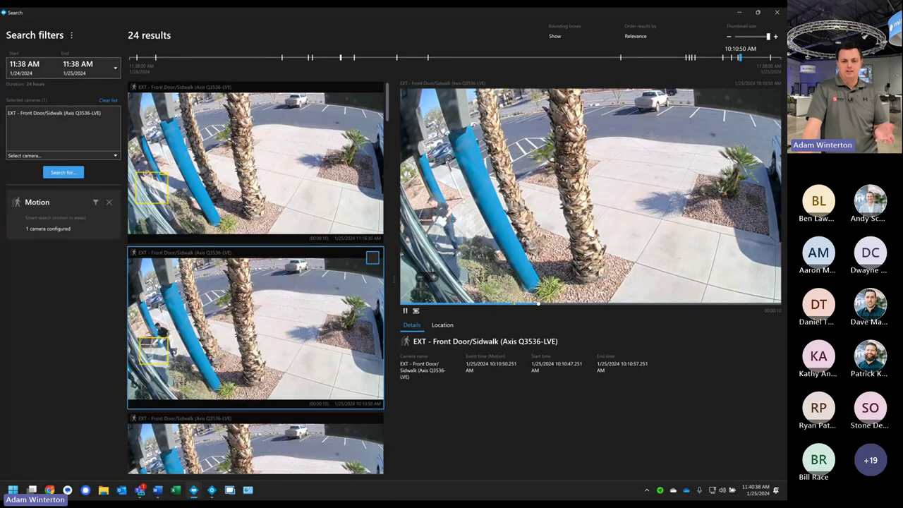
scroll(261, 388, "down", 2)
left_click(261, 395)
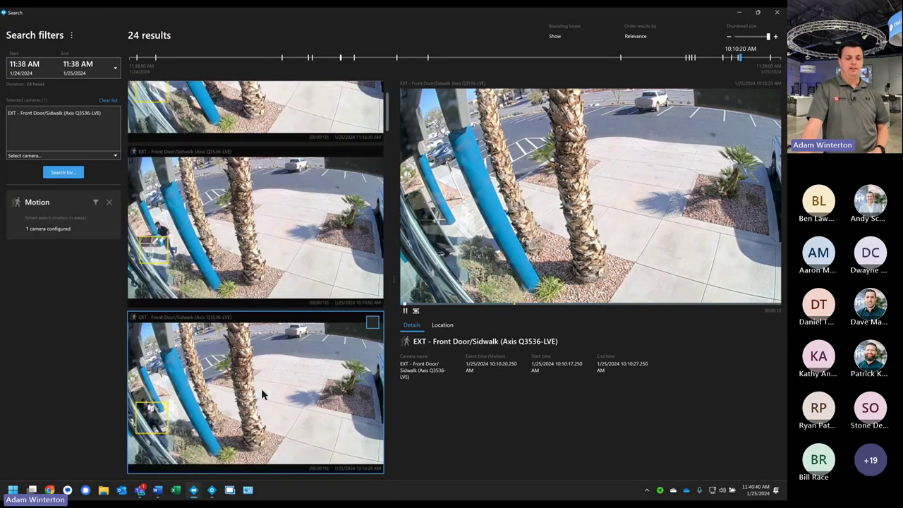
Step: Preview the 10:05:19 AM and 9:50:34 AM motion results from the front door camera
scroll(261, 388, "down", 3)
scroll(240, 201, "up", 1)
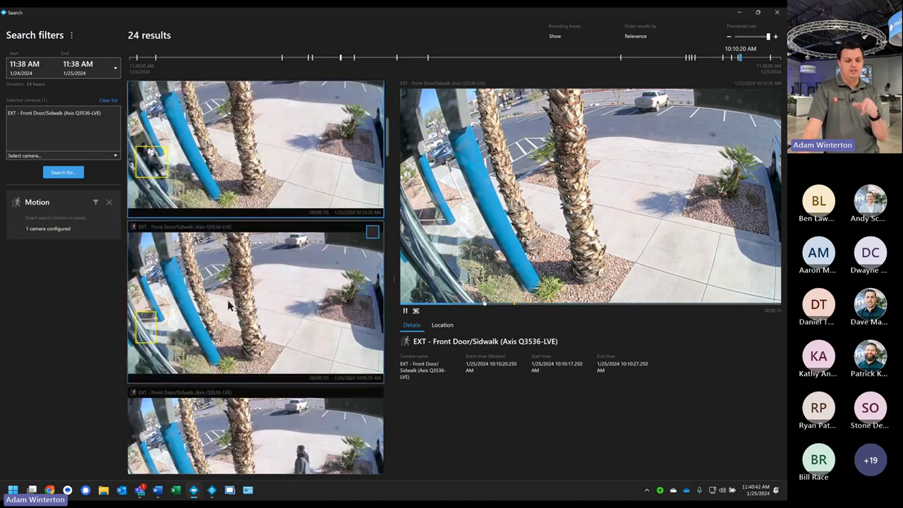
scroll(229, 305, "down", 1)
left_click(222, 261)
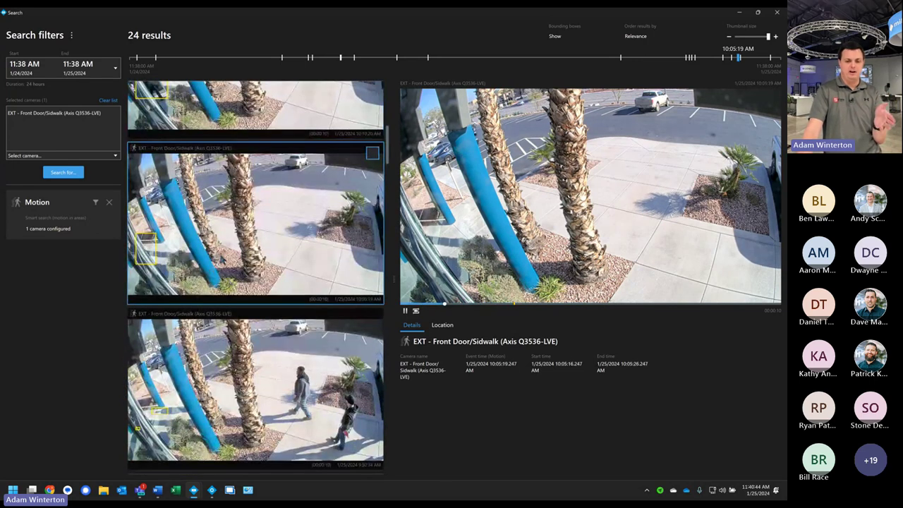
scroll(239, 267, "down", 1)
left_click(252, 273)
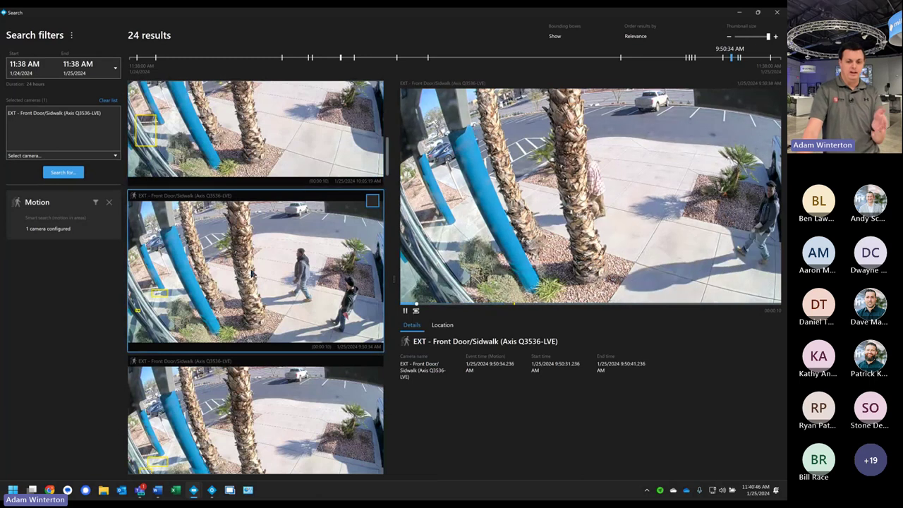
Step: Preview the 8:22:34 AM result, pausing it to inspect the small detected area, and then preview the 8:17:00 AM result
scroll(252, 273, "down", 5)
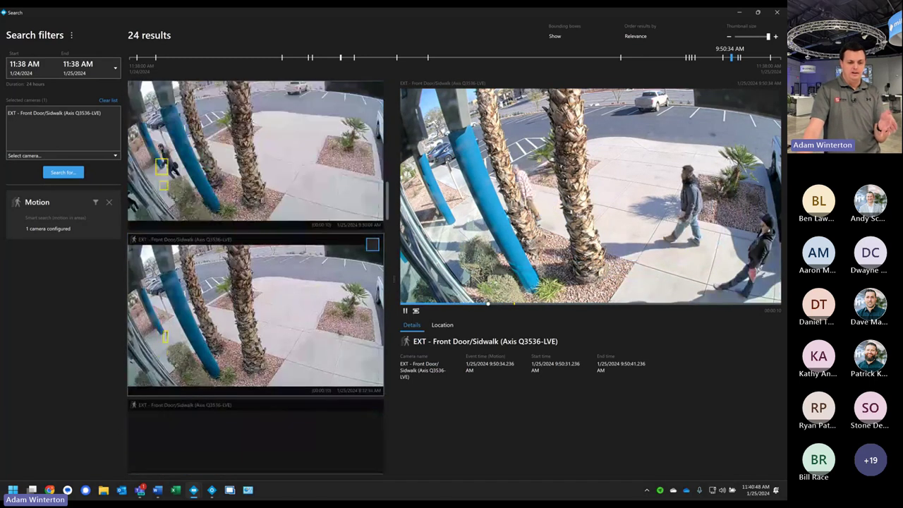
scroll(252, 273, "down", 2)
left_click(252, 273)
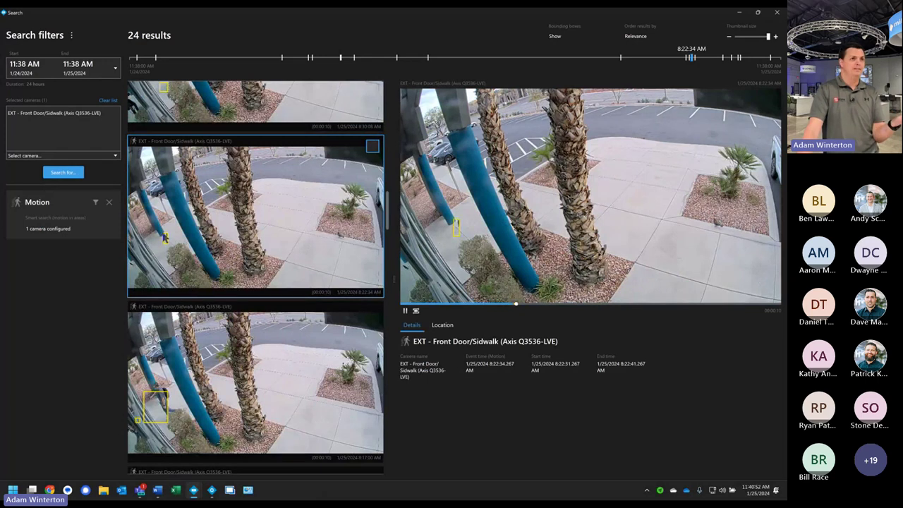
left_click(406, 312)
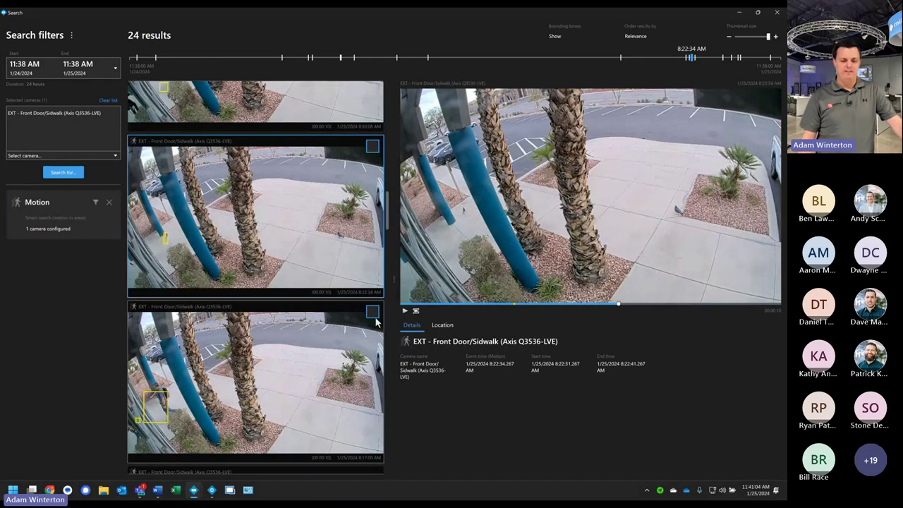
left_click(404, 311)
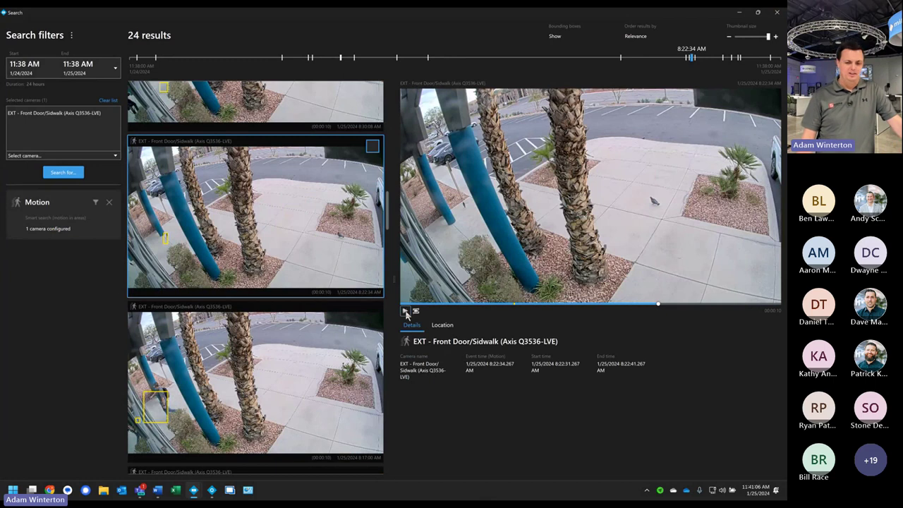
scroll(255, 275, "down", 1)
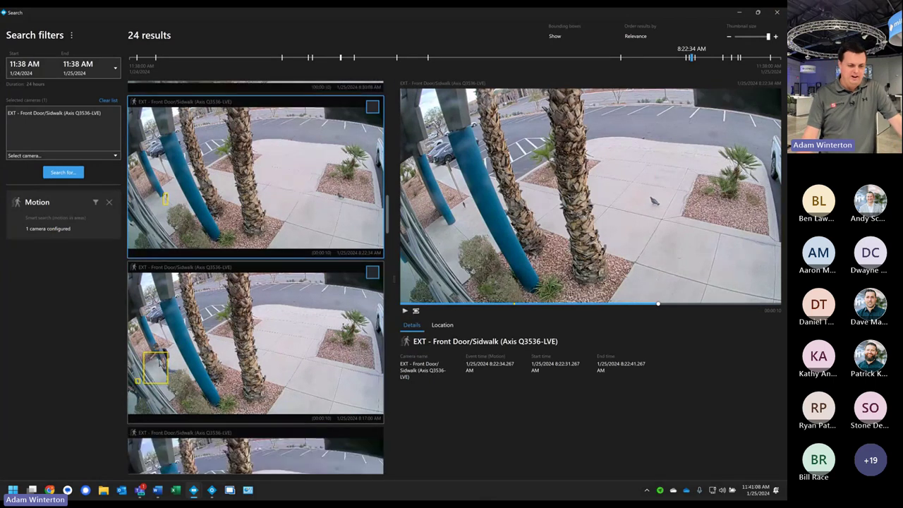
left_click(254, 339)
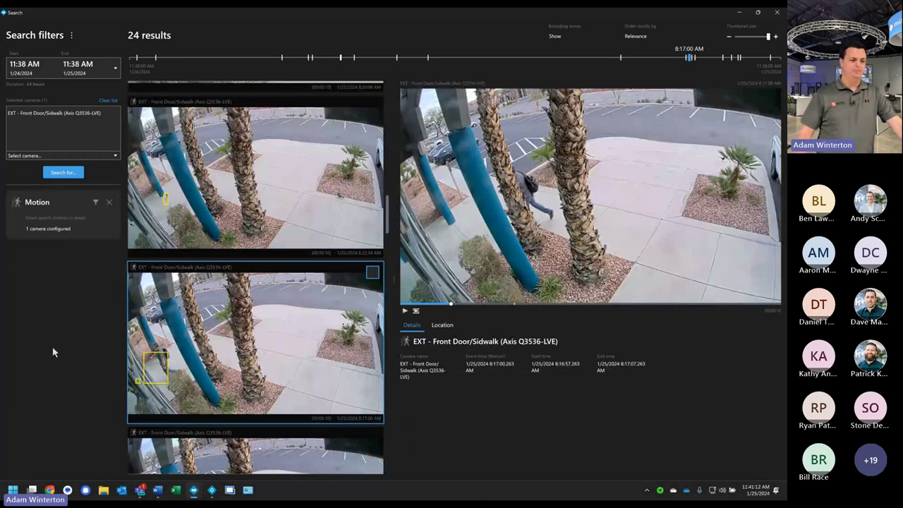
Step: Replace the Motion search with a People search of the front door camera, leaving its age, face, gender and height filters unset
left_click(109, 202)
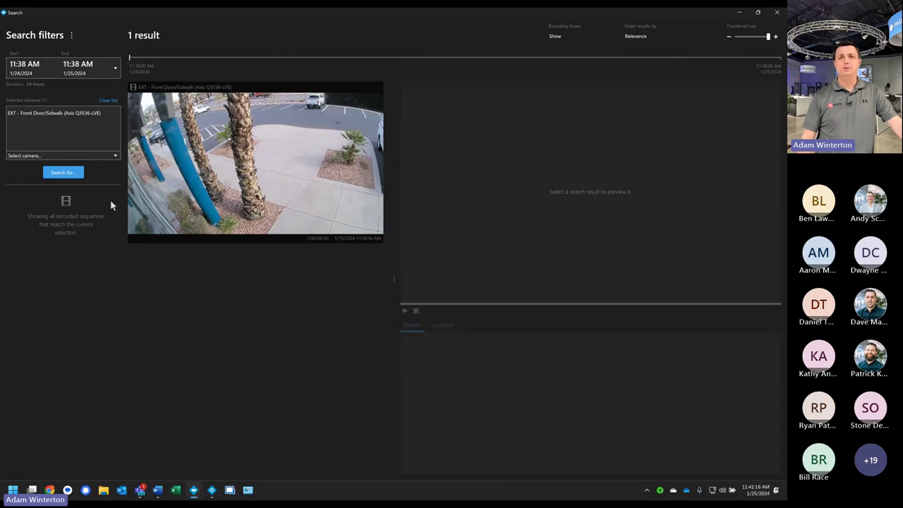
left_click(65, 172)
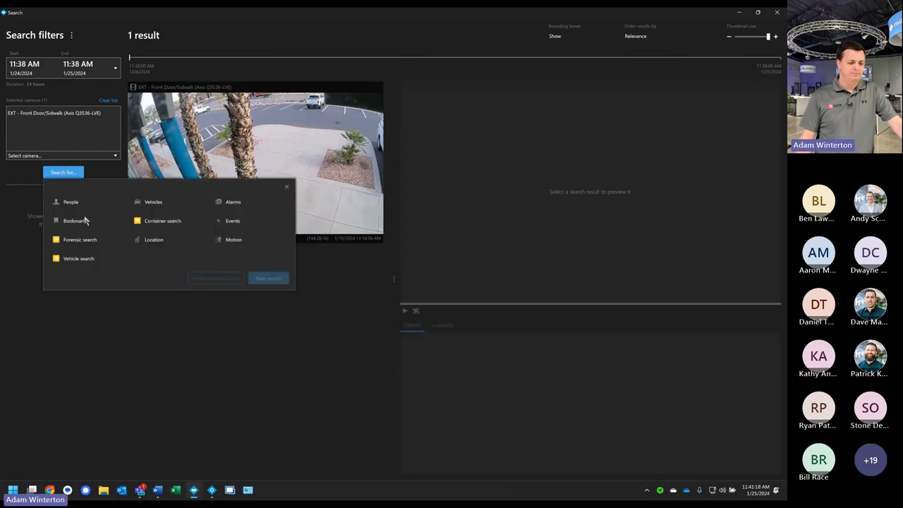
left_click(75, 206)
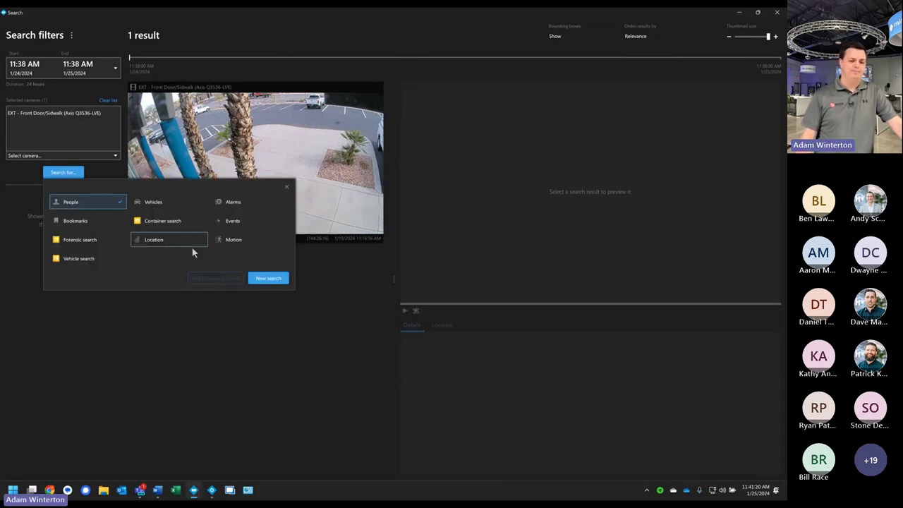
left_click(254, 277)
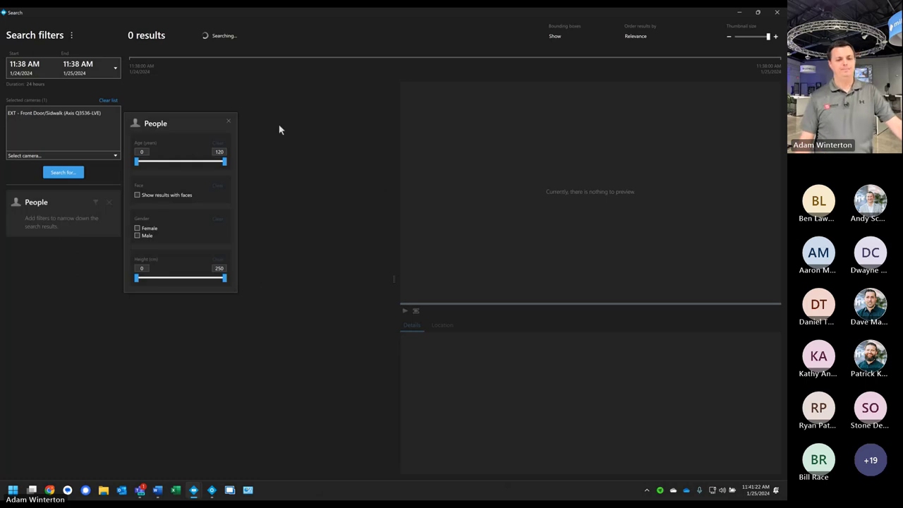
left_click(227, 121)
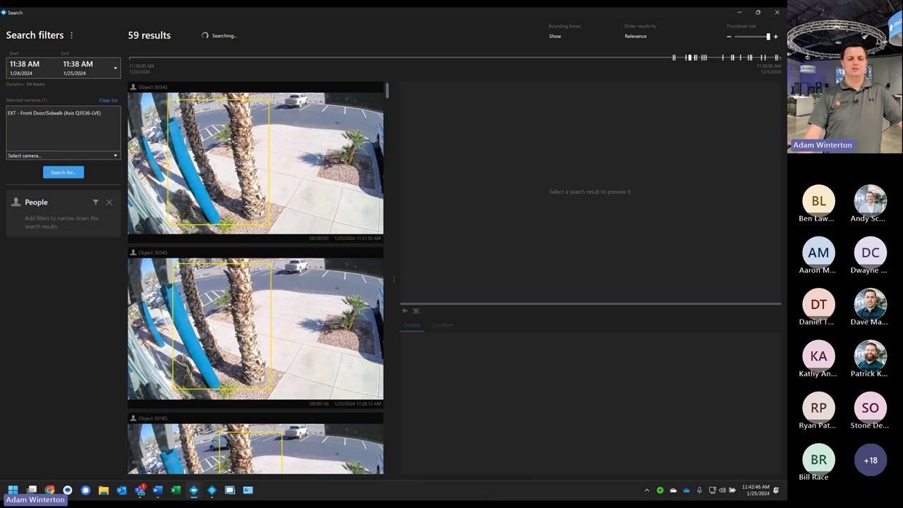
Step: Preview the 11:31:55 AM, 11:28:12 AM, 11:05:11 AM and 11:04:38 AM people results
left_click(245, 163)
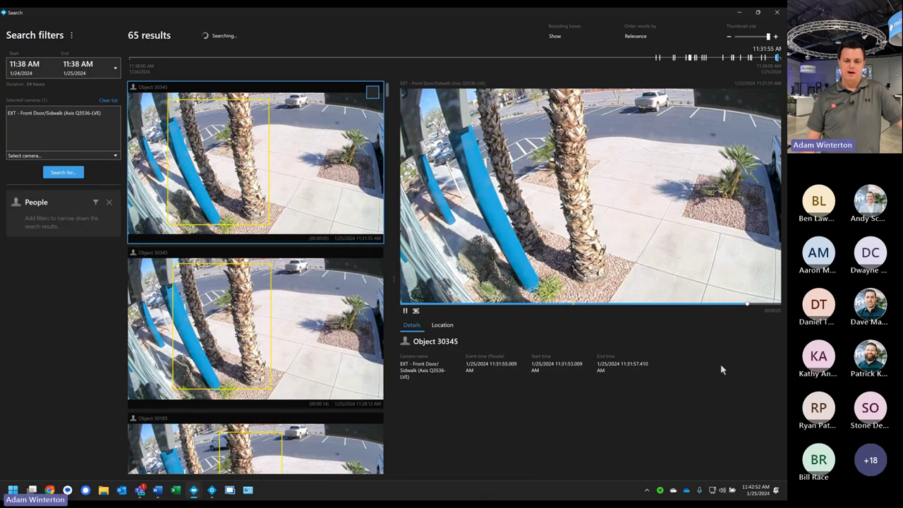
left_click(275, 329)
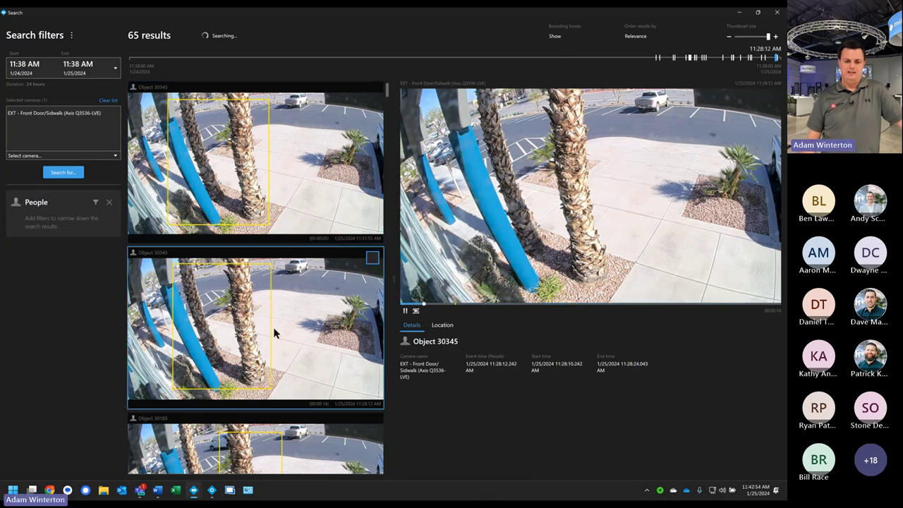
scroll(275, 334, "down", 3)
left_click(266, 291)
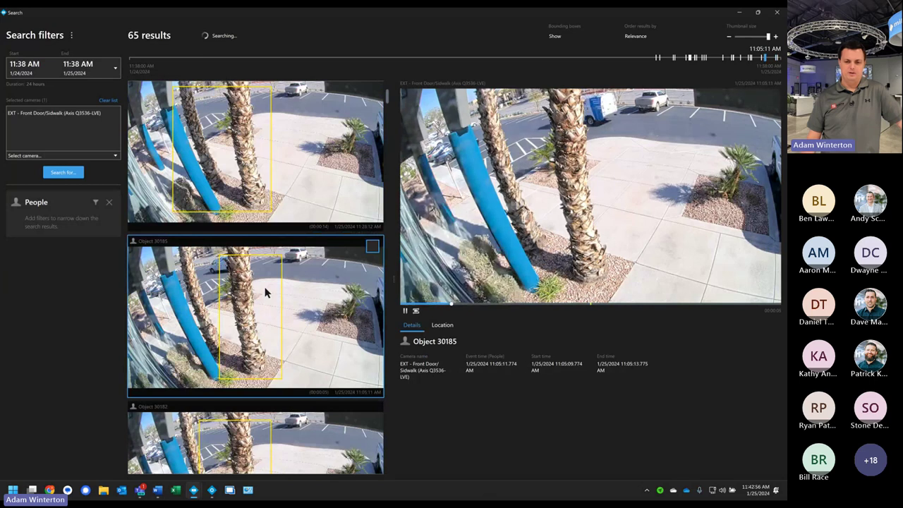
scroll(264, 289, "down", 3)
left_click(255, 358)
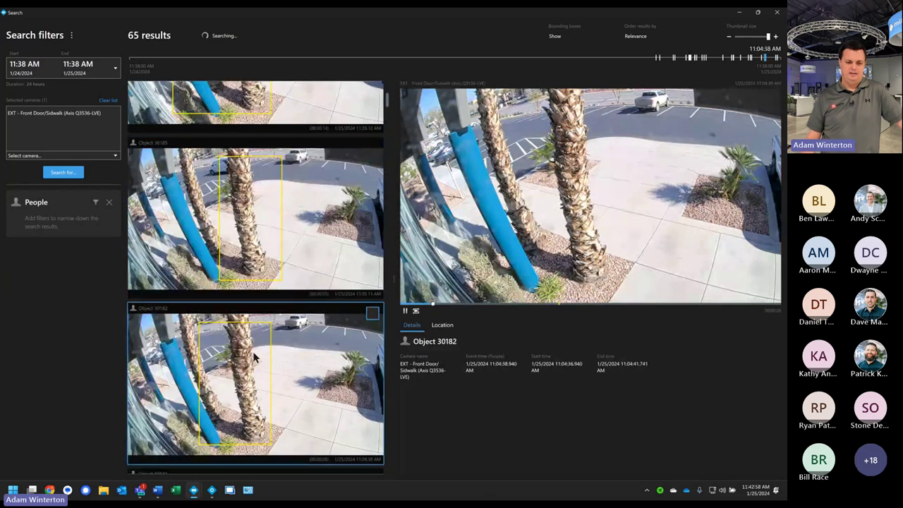
Step: Preview further people results from the front door camera, including those at 10:56:34 AM and 10:27:57 AM
scroll(255, 358, "down", 2)
scroll(261, 367, "down", 2)
left_click(282, 386)
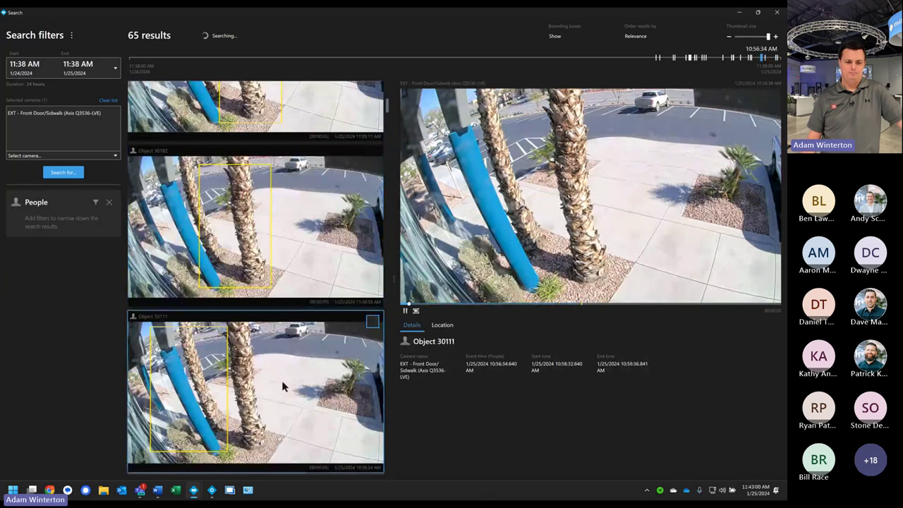
scroll(282, 386, "down", 5)
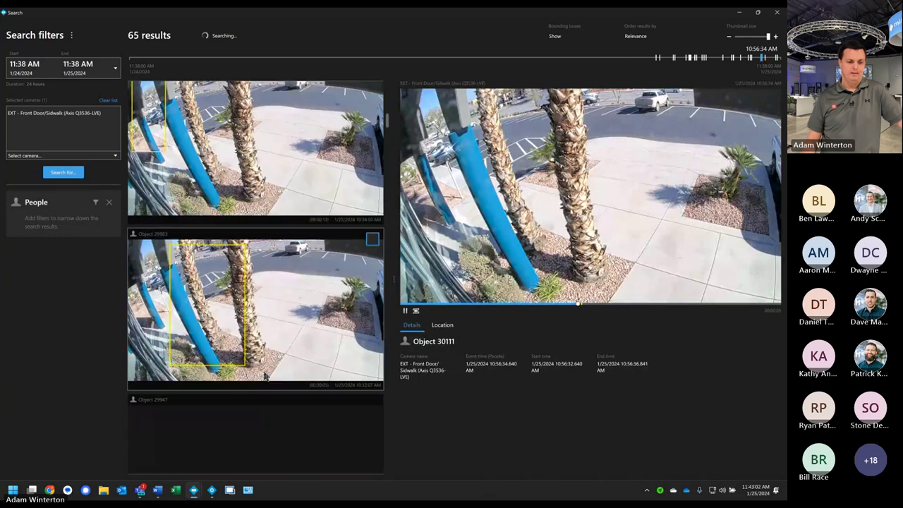
left_click(265, 373)
scroll(261, 367, "down", 3)
left_click(257, 363)
Step: Preview the 10:10:50 AM and 10:10:46 AM people results
scroll(255, 360, "down", 1)
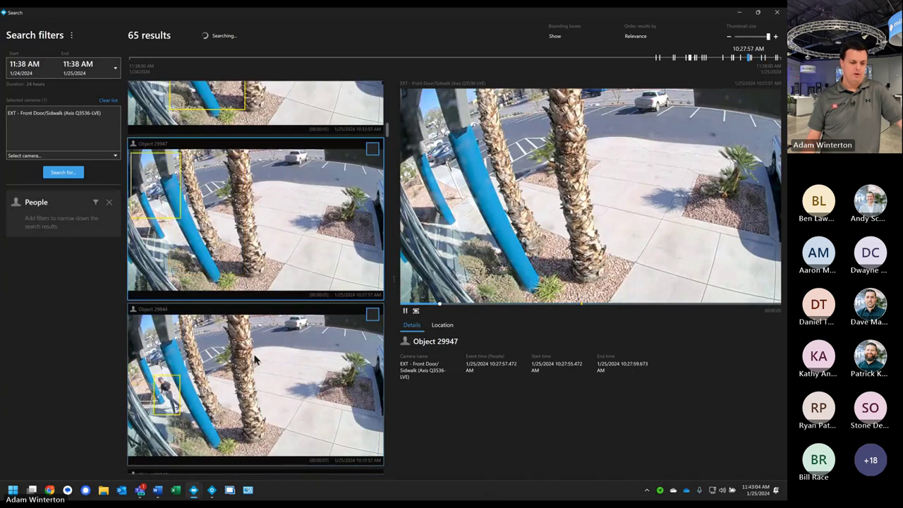
scroll(256, 360, "down", 1)
left_click(233, 303)
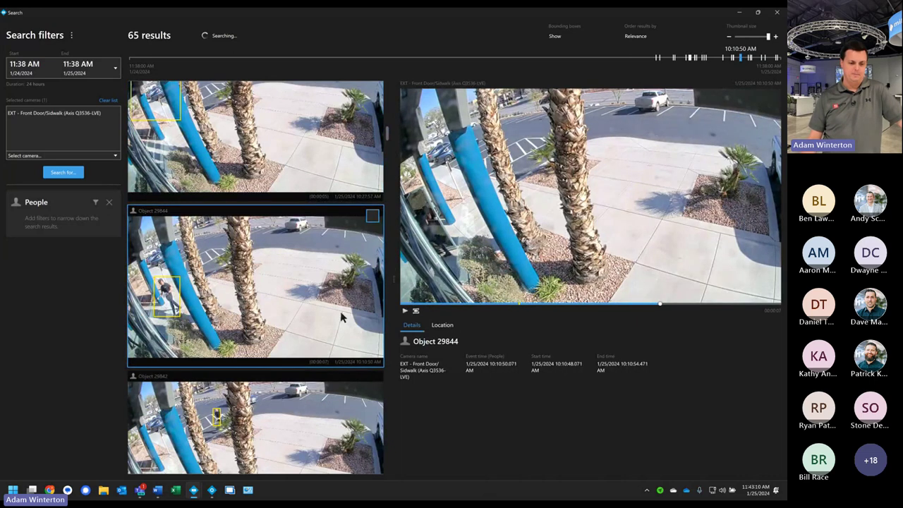
scroll(341, 318, "down", 1)
left_click(264, 311)
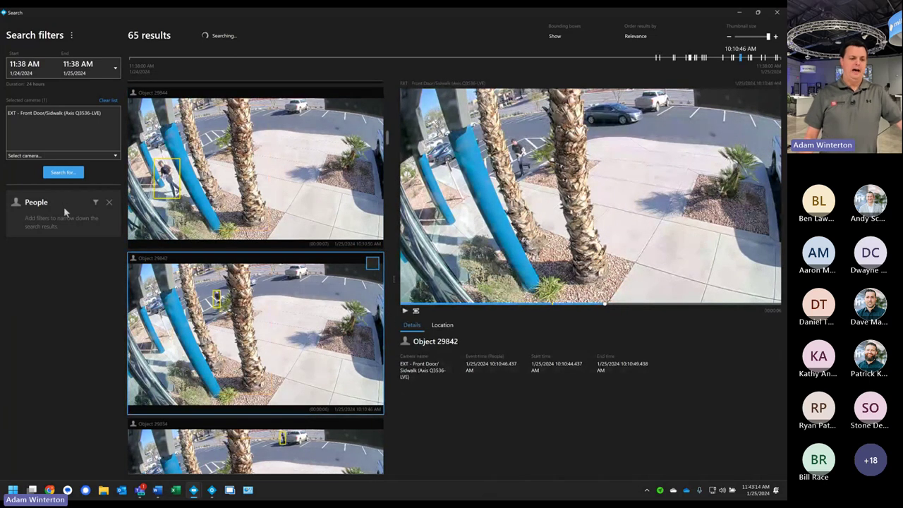
Step: Replace the People search with a Forensic search filtered to the Human object type
left_click(100, 204)
left_click(98, 205)
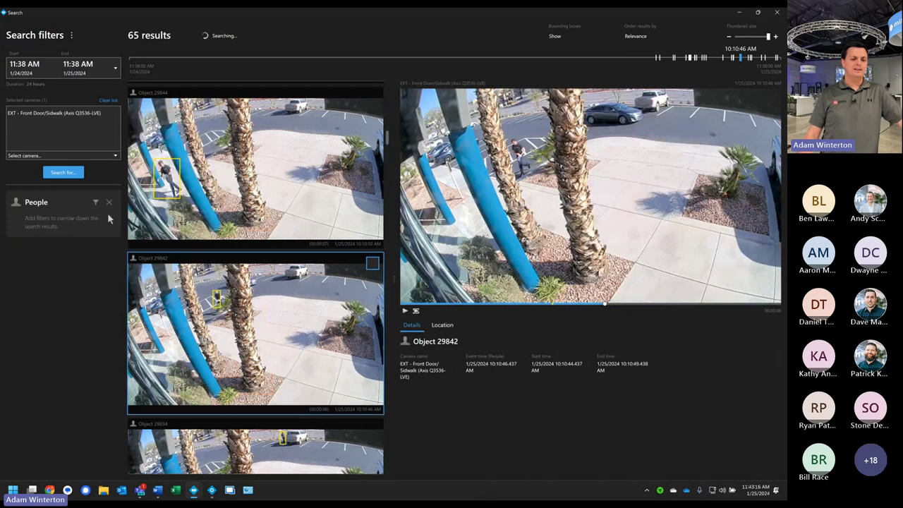
left_click(108, 204)
left_click(74, 173)
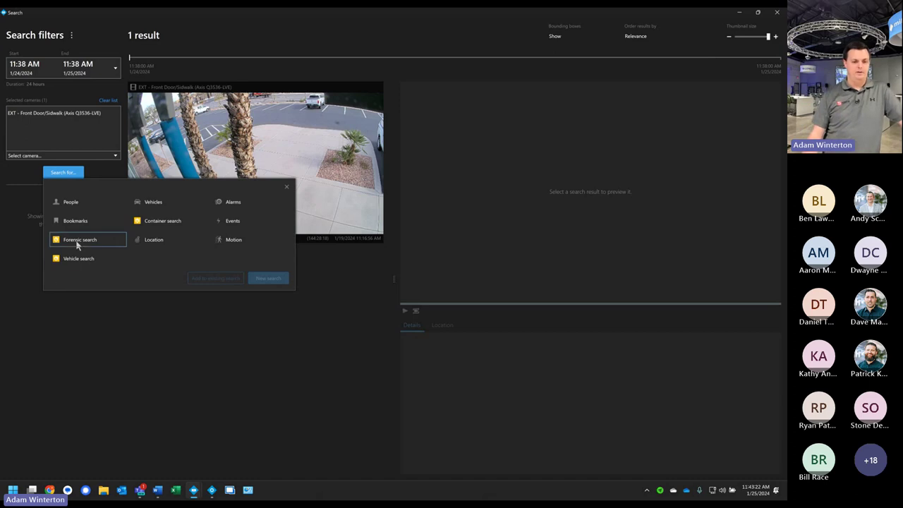
left_click(78, 244)
left_click(262, 279)
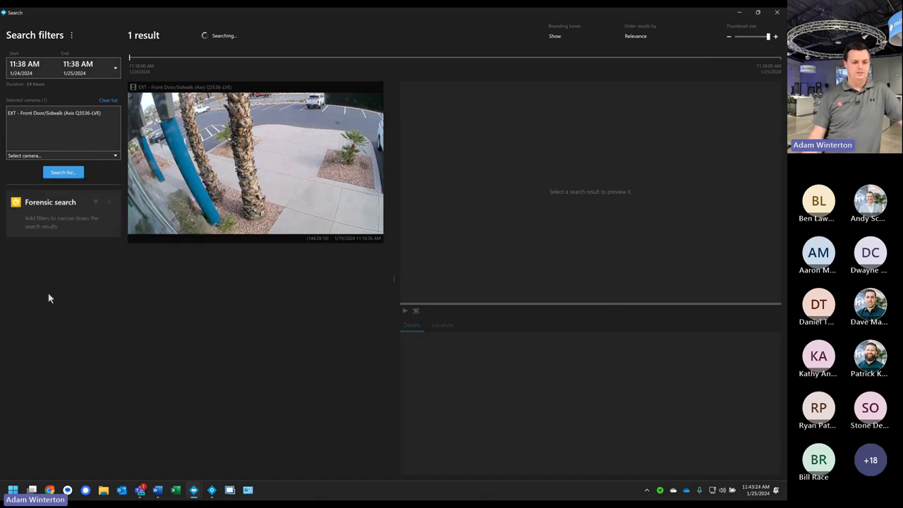
left_click(136, 186)
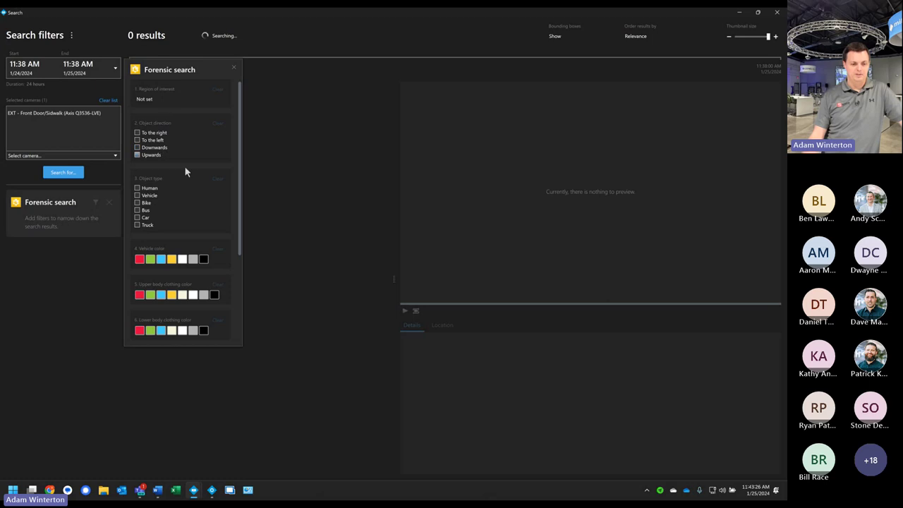
left_click(71, 318)
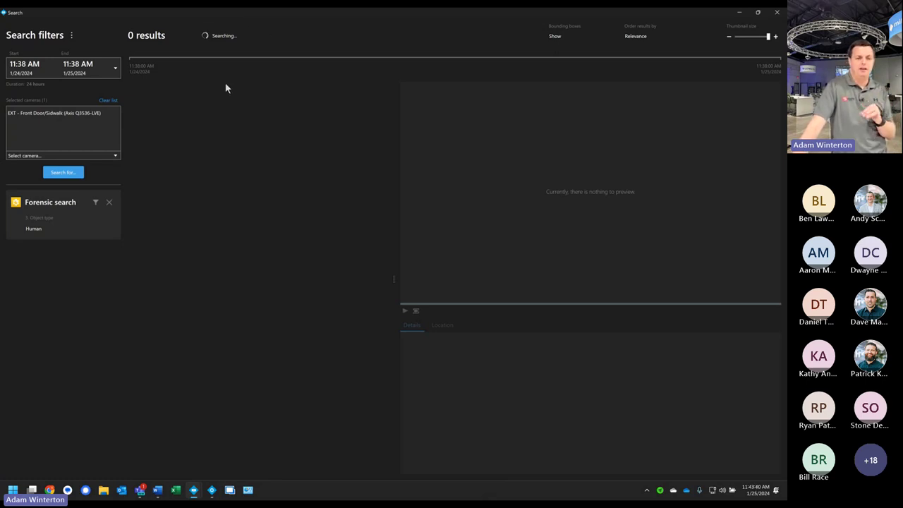
Step: Clear the selected camera and add the Global Technology Center's All cameras group to the search
left_click(115, 101)
left_click(74, 157)
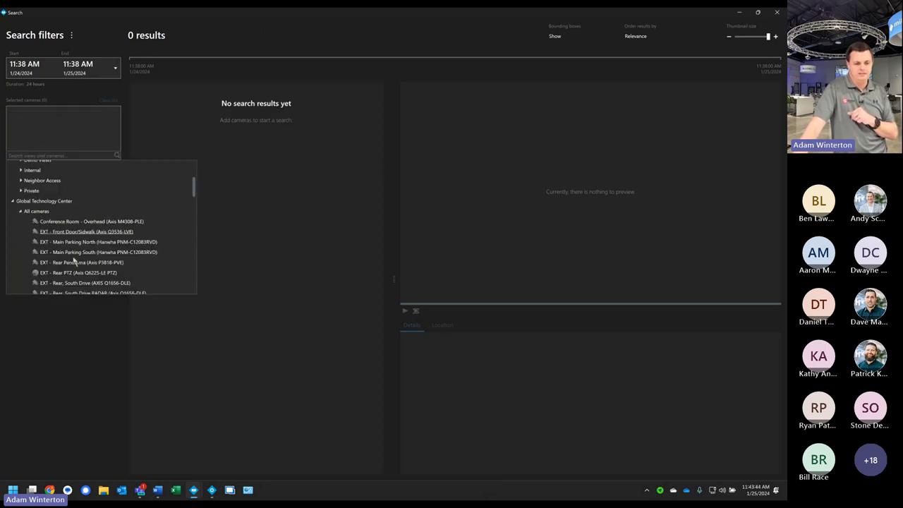
left_click(39, 211)
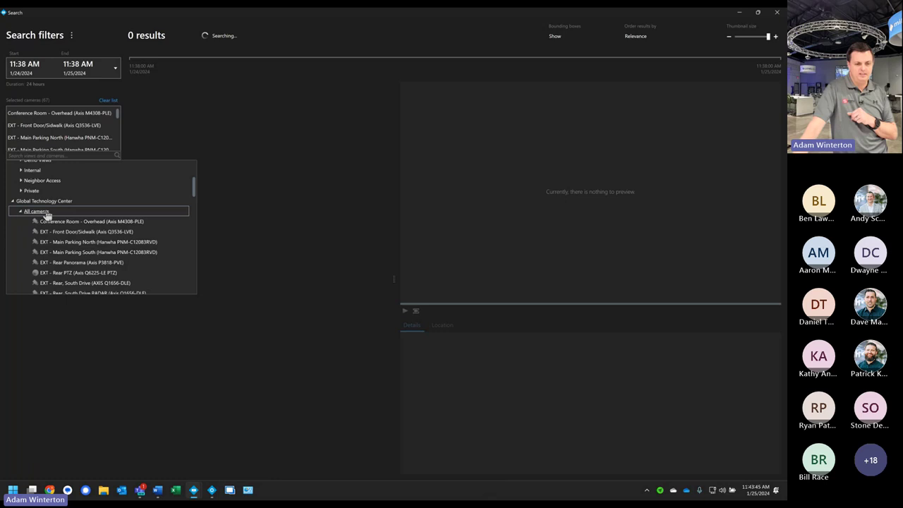
left_click(60, 316)
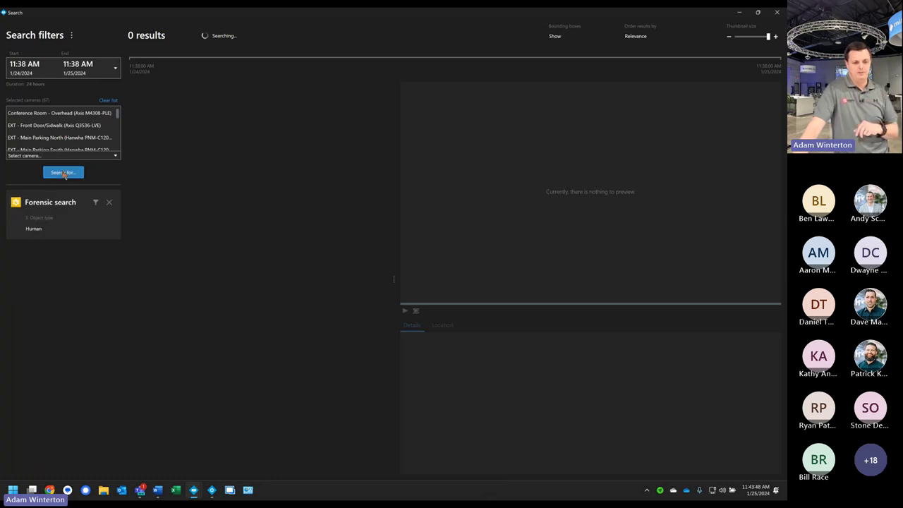
left_click(63, 172)
left_click(121, 309)
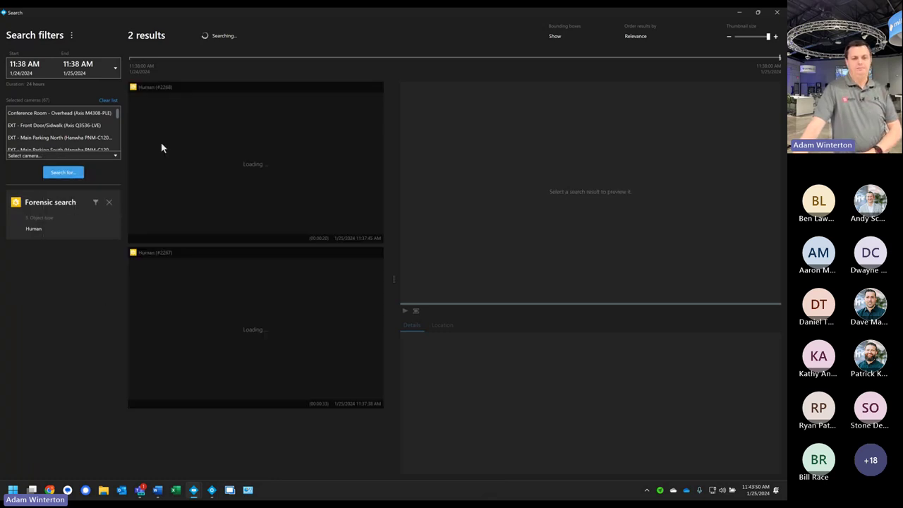
Step: Browse the human results and preview the 11:22:03 AM result from the rear south drive radar
scroll(266, 192, "down", 2)
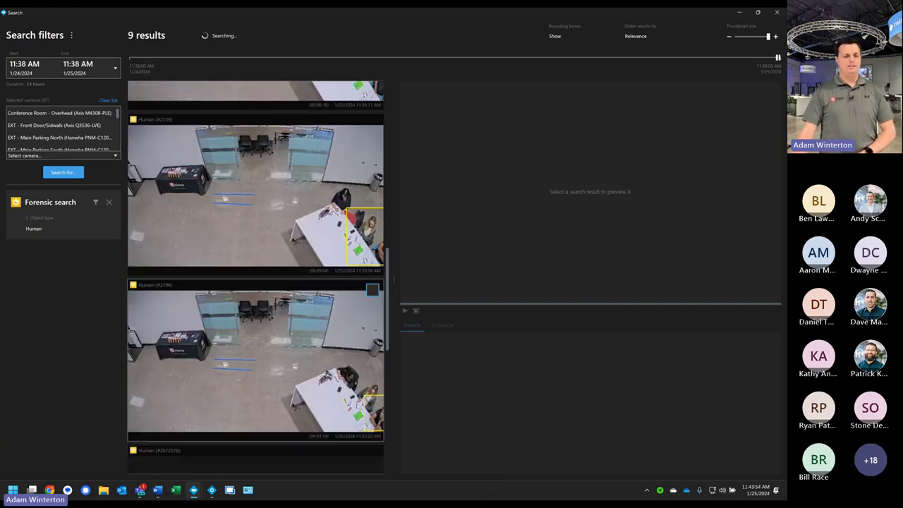
scroll(325, 353, "down", 1)
scroll(328, 332, "down", 2)
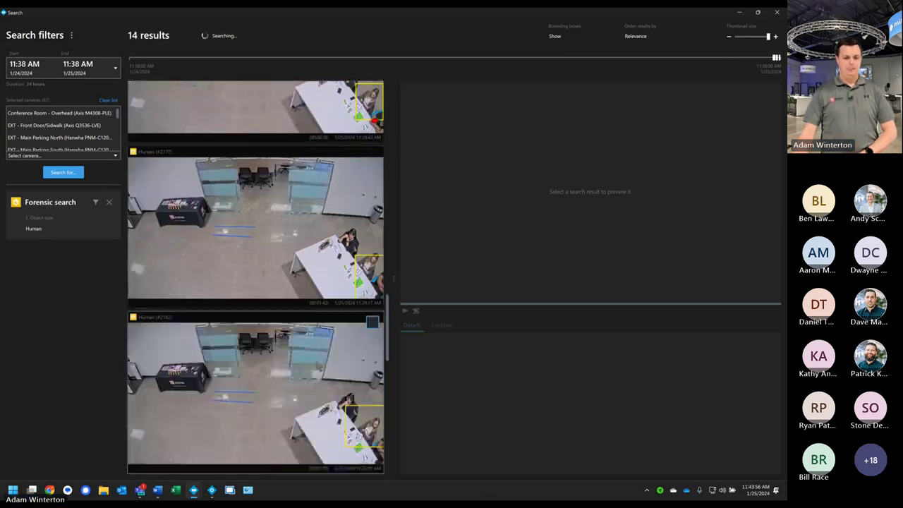
scroll(311, 354, "down", 3)
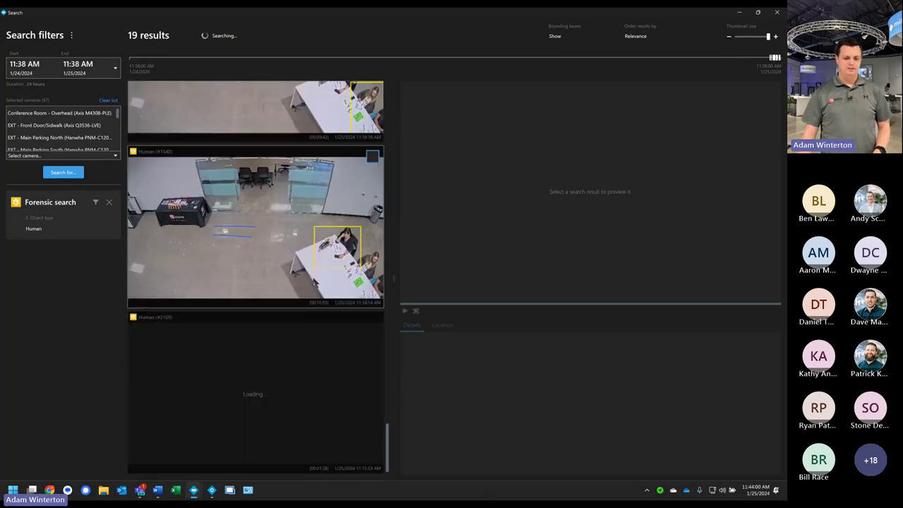
scroll(315, 282, "down", 1)
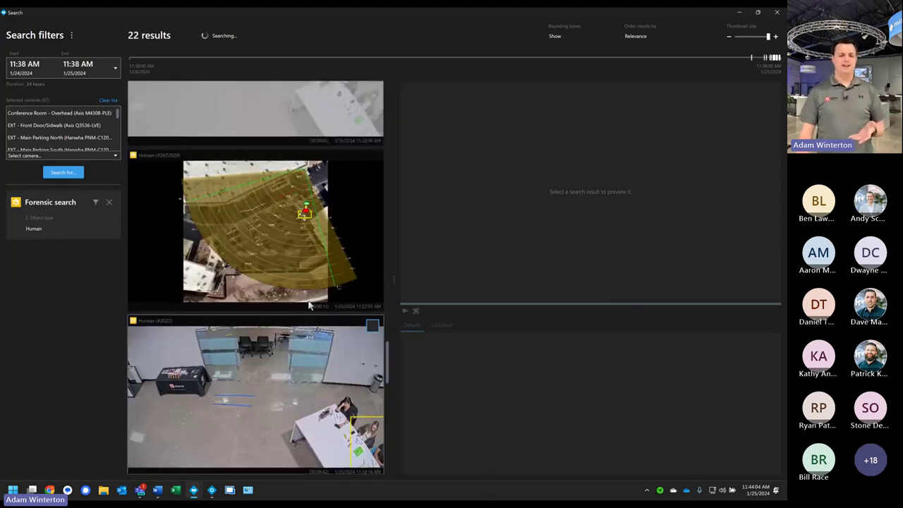
left_click(336, 158)
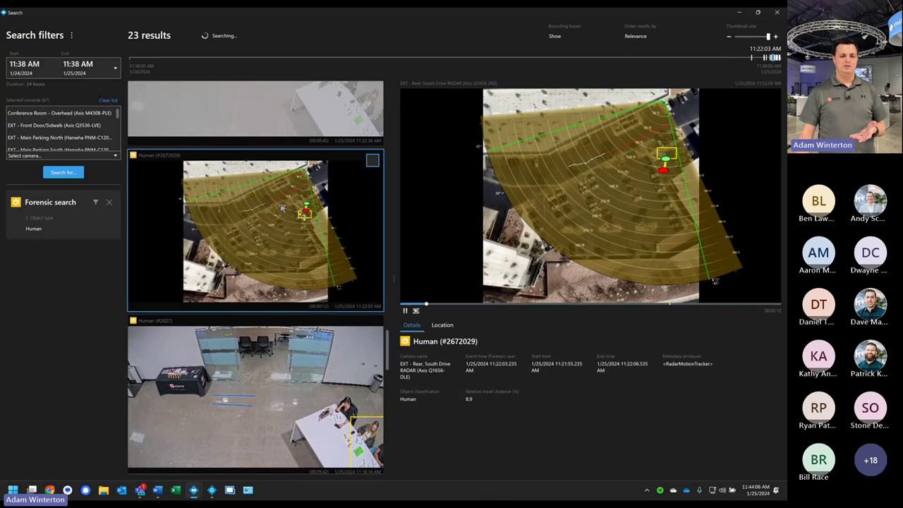
Step: Magnify the tracked human in the radar preview, return to the full image and pause playback
scroll(589, 196, "up", 3)
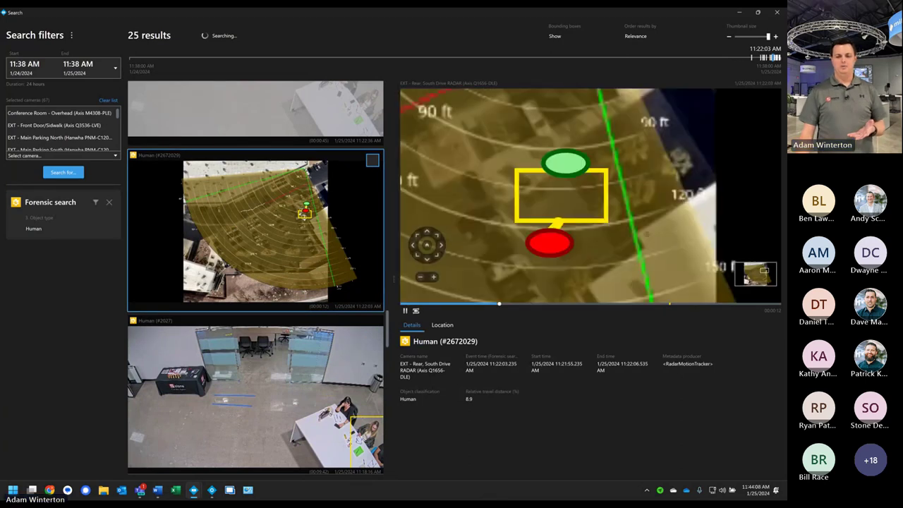
scroll(589, 196, "down", 3)
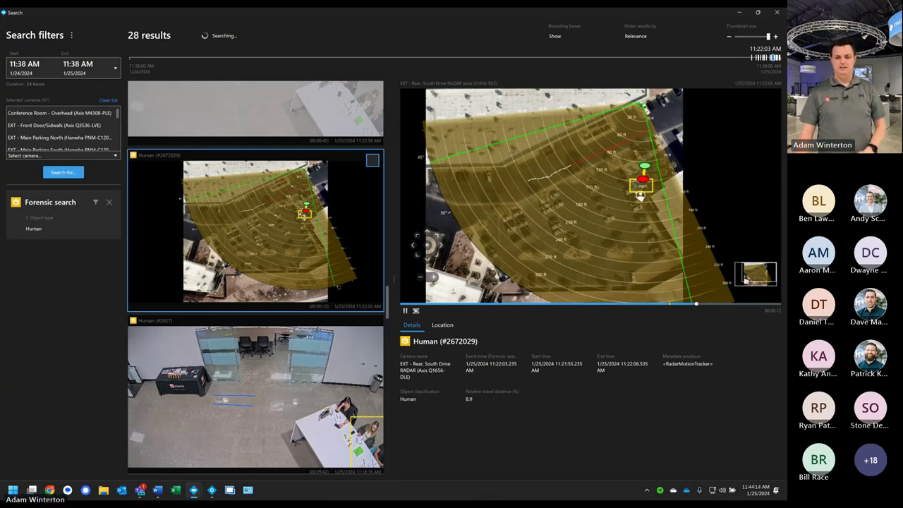
scroll(589, 196, "up", 5)
scroll(590, 196, "down", 2)
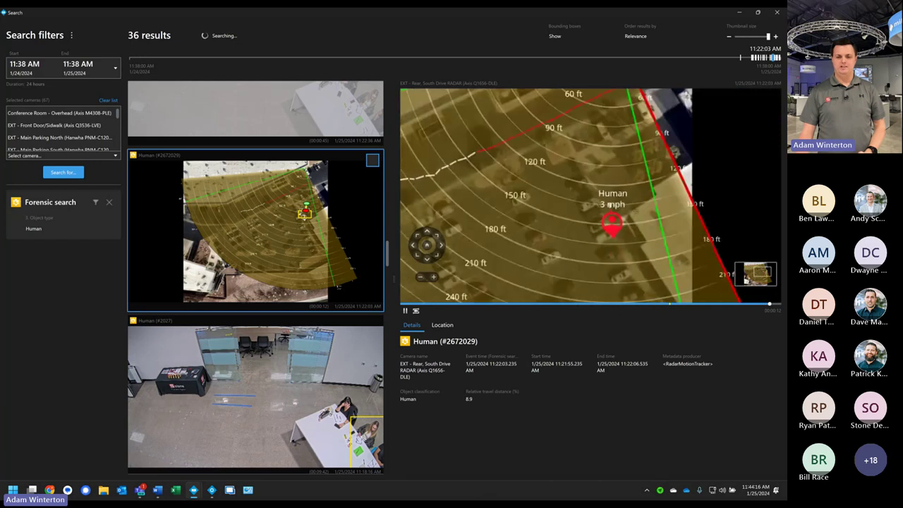
scroll(589, 196, "down", 3)
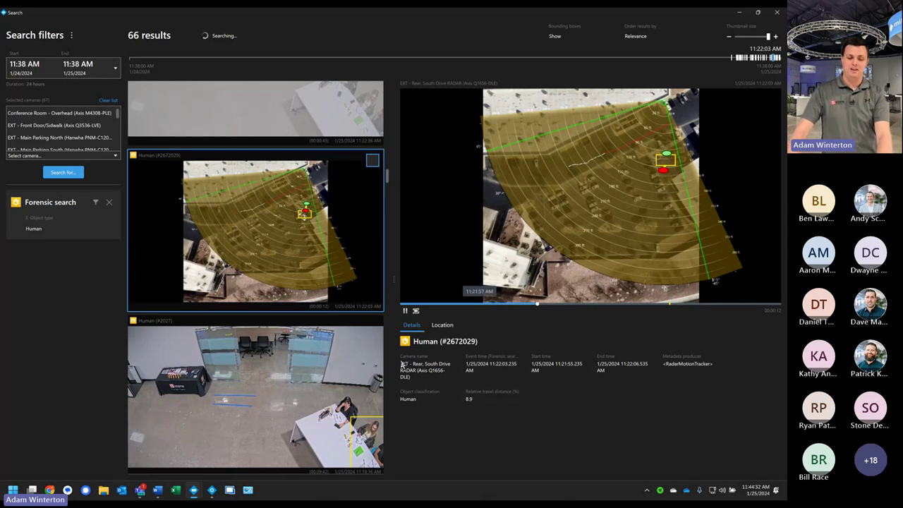
left_click(406, 311)
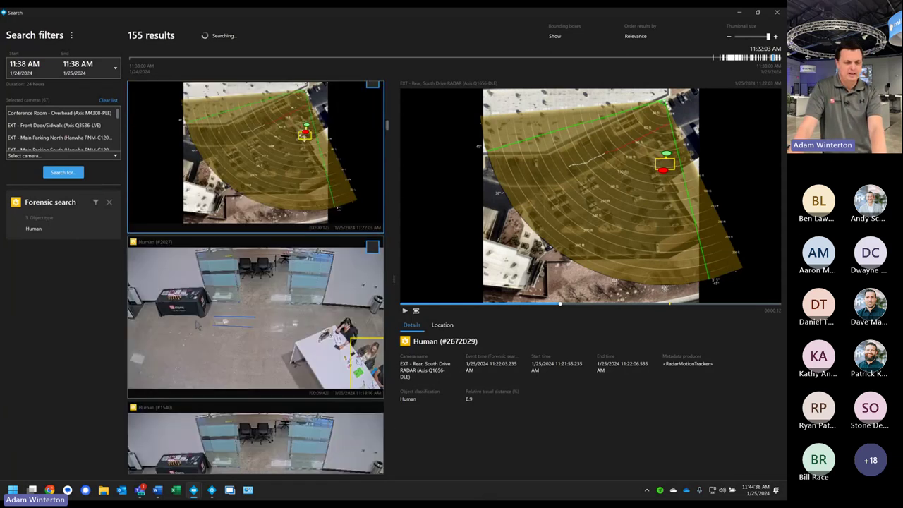
Step: Change the Forensic search object type from Human to Vehicle
left_click(95, 203)
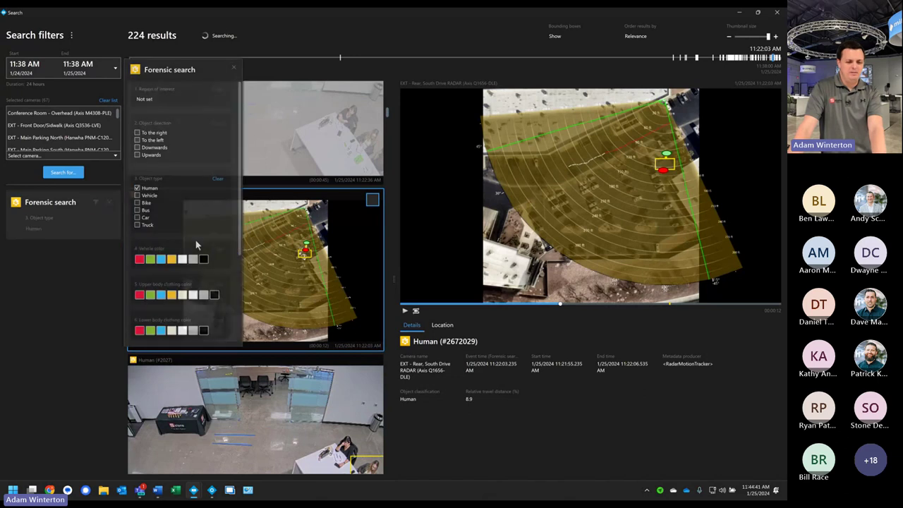
left_click(137, 187)
left_click(137, 195)
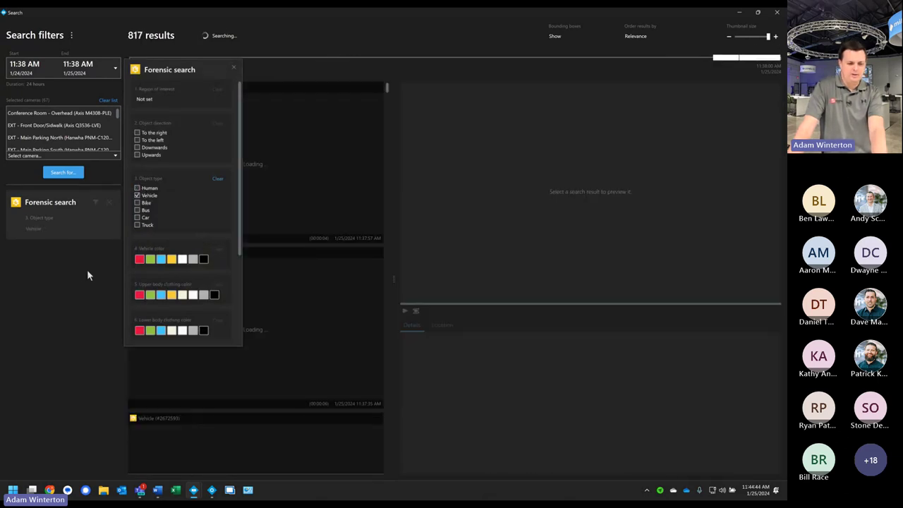
Step: Close the Forensic search filter settings, preview the 11:37:35 AM front door car result, pause it and scrub through its clip
left_click(83, 275)
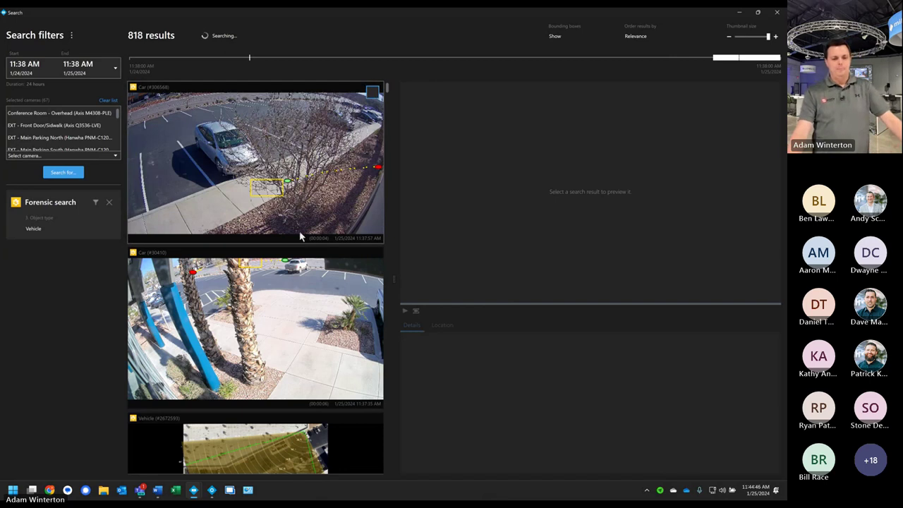
scroll(306, 340, "down", 1)
left_click(297, 290)
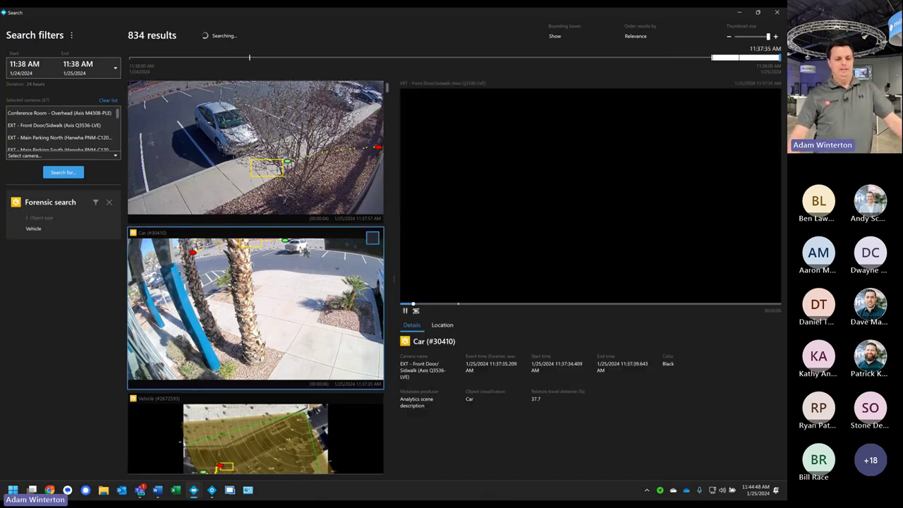
left_click(405, 310)
left_click(462, 307)
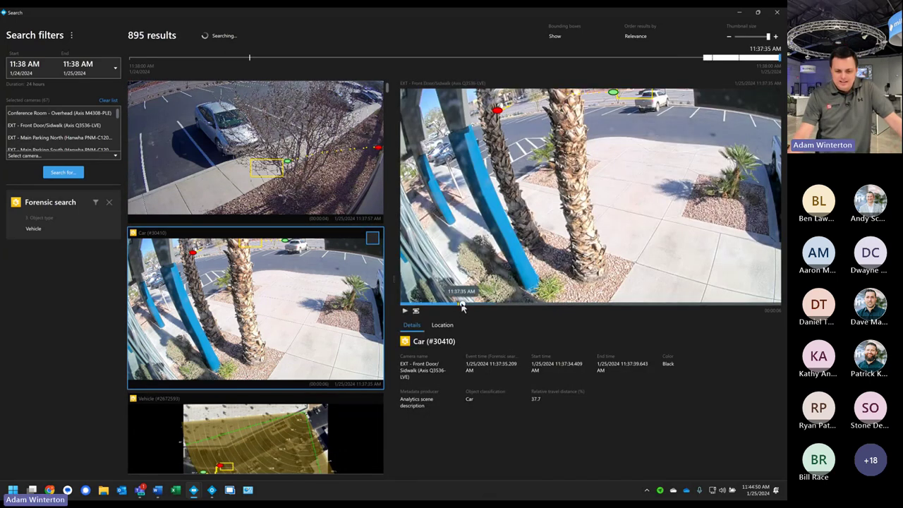
left_click_drag(462, 307, 453, 310)
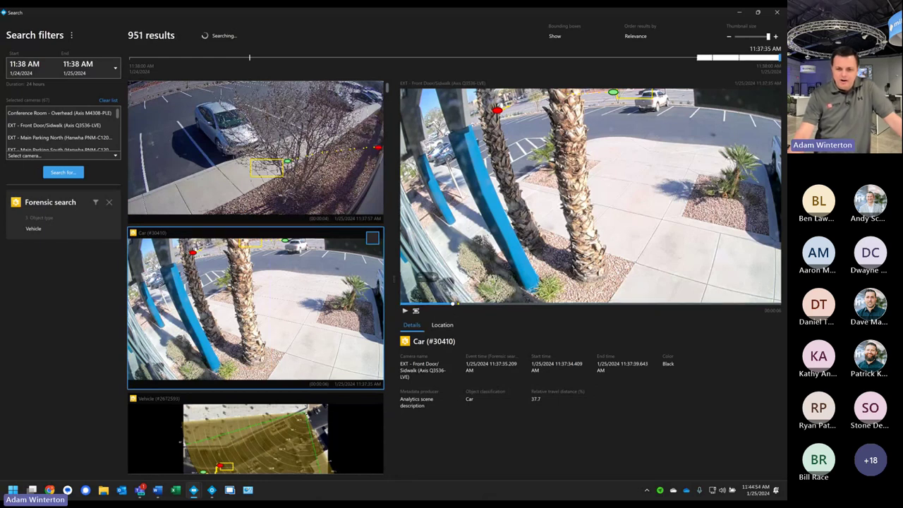
left_click(426, 307)
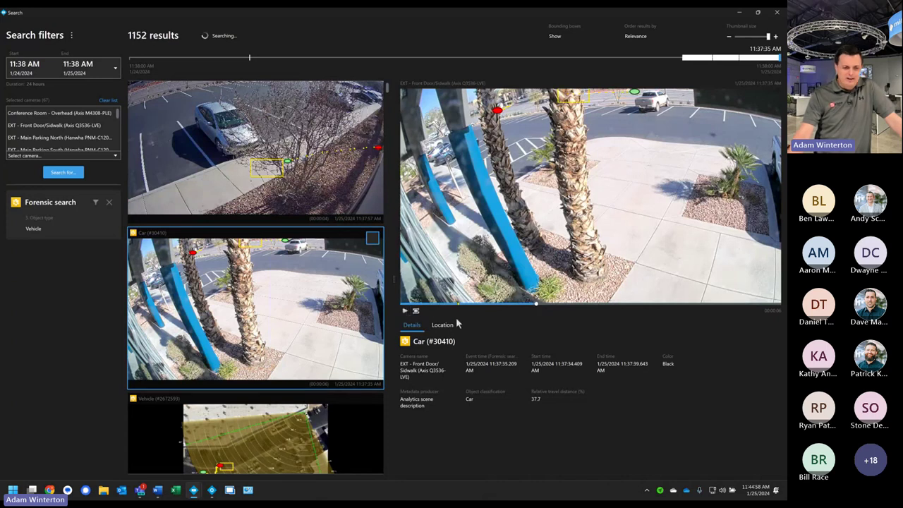
Step: Preview the 11:37:29 AM vehicle result from the rear south drive radar and the 11:36:45 AM front door car result
scroll(193, 281, "down", 5)
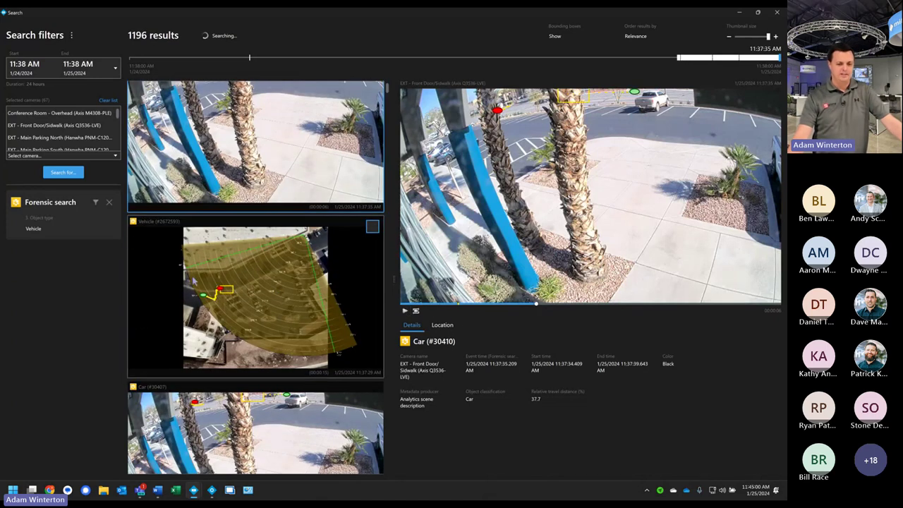
left_click(193, 281)
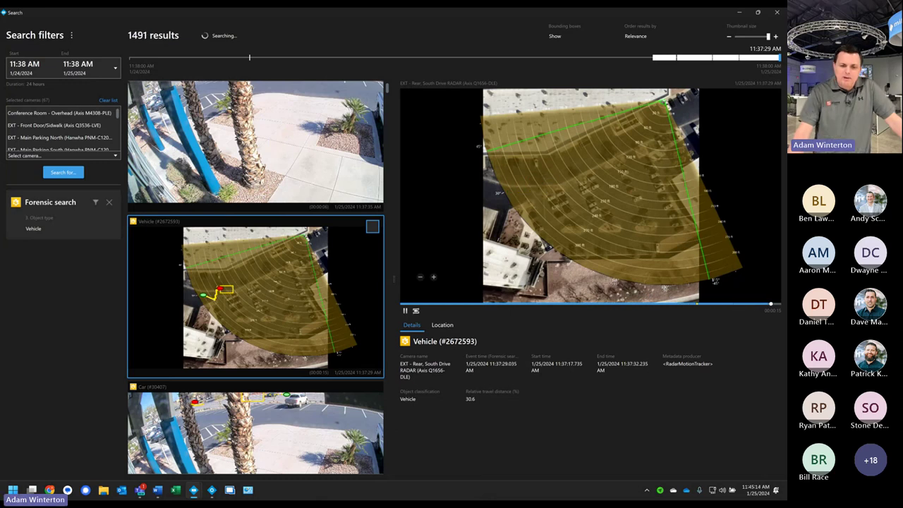
scroll(281, 381, "down", 3)
scroll(281, 380, "down", 3)
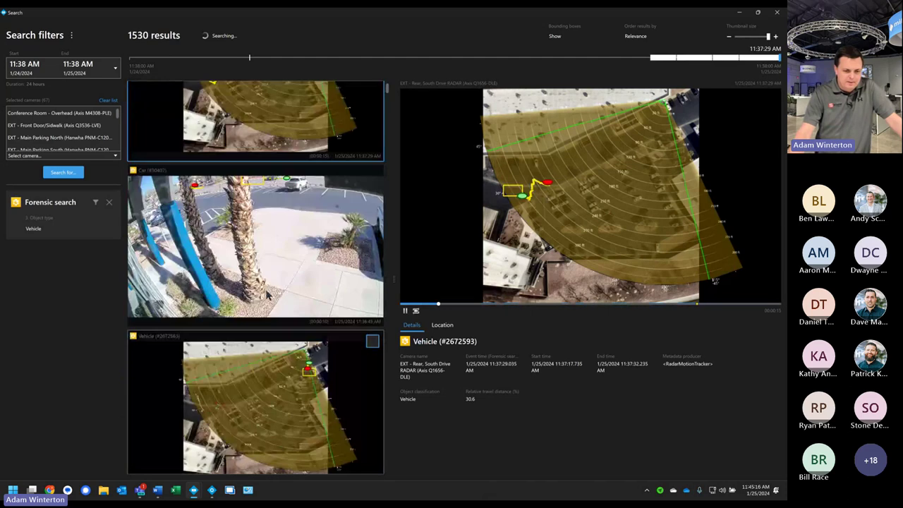
left_click(278, 222)
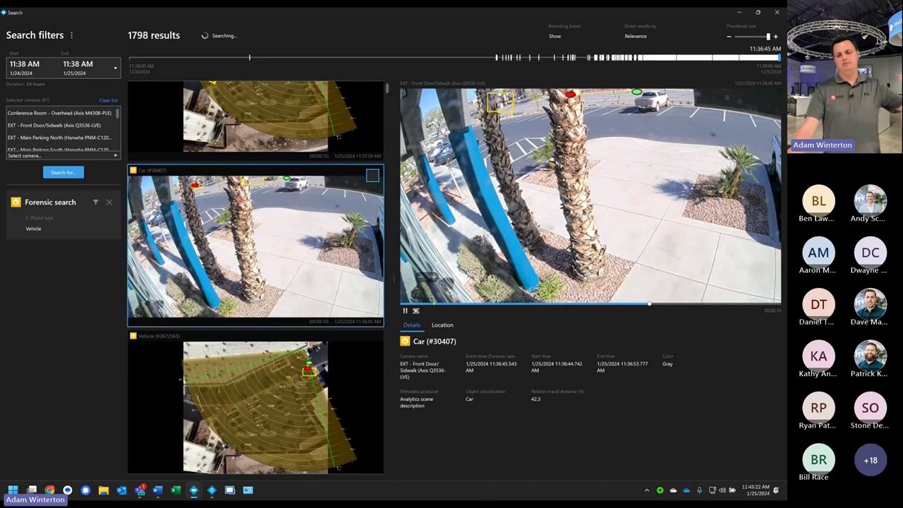
Step: Browse further through the vehicle results and preview the 11:36:24 AM car result from the front door camera
scroll(326, 246, "down", 3)
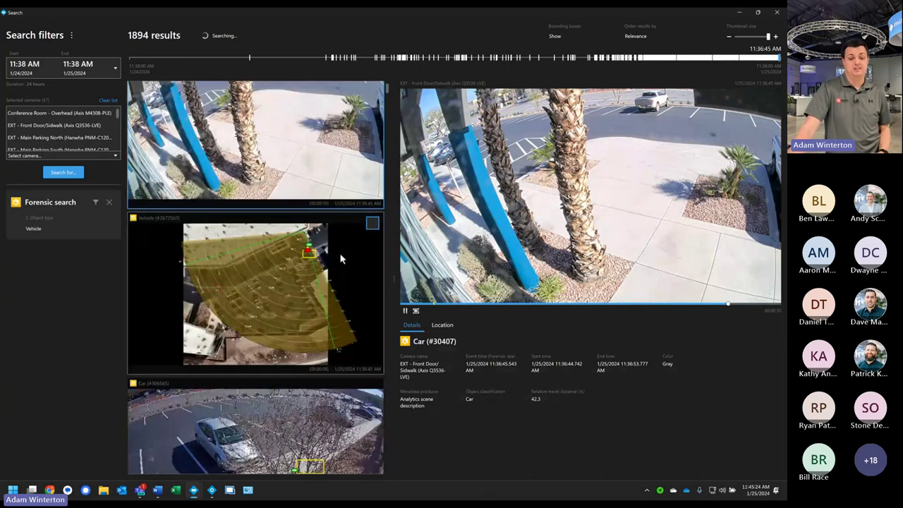
scroll(245, 345, "down", 4)
scroll(245, 345, "down", 3)
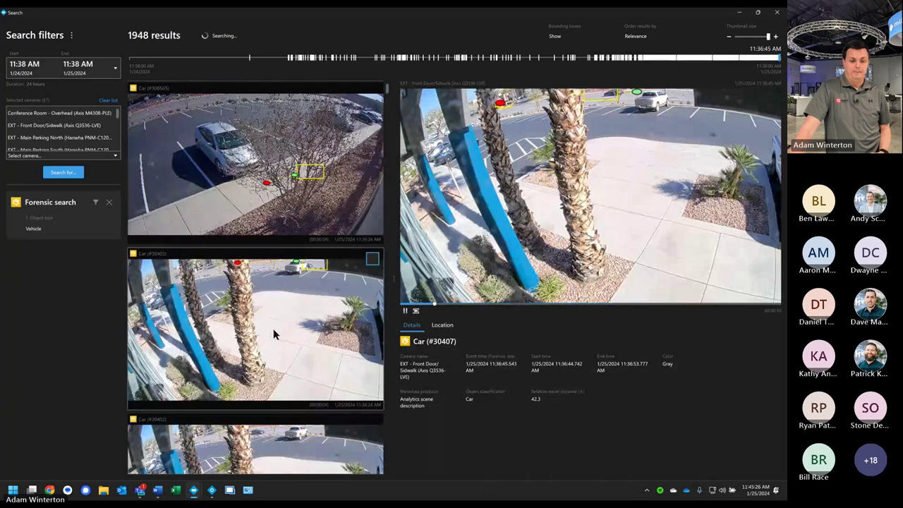
left_click(258, 318)
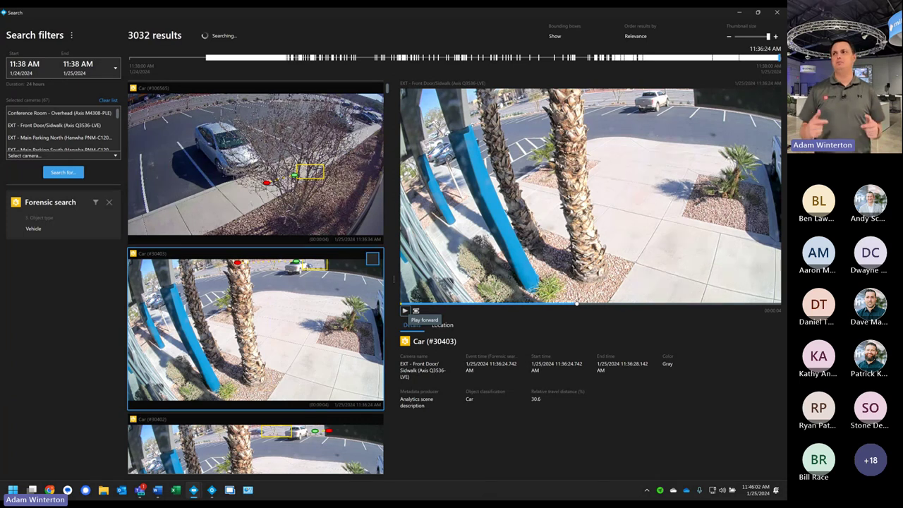
Step: Close the search window and move the Main Parking North recording's playback time to about 10:47:43 AM
left_click(778, 14)
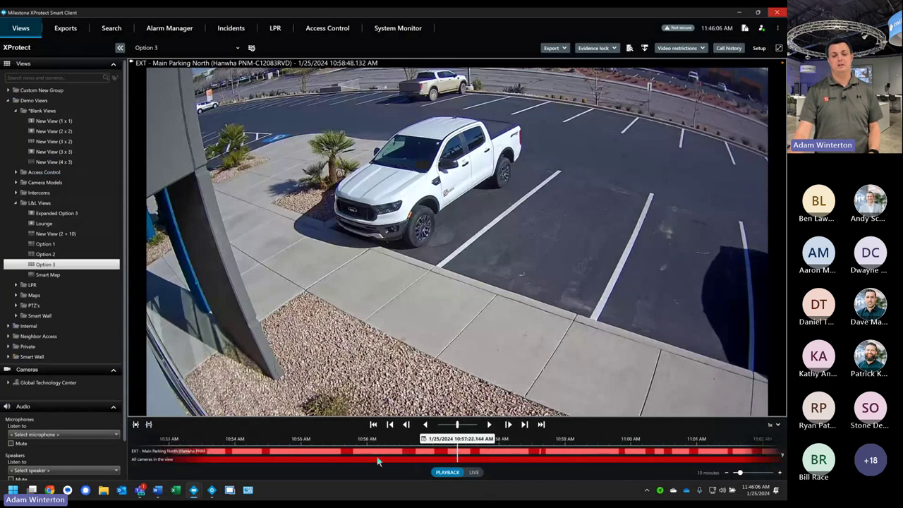
scroll(536, 458, "up", 5)
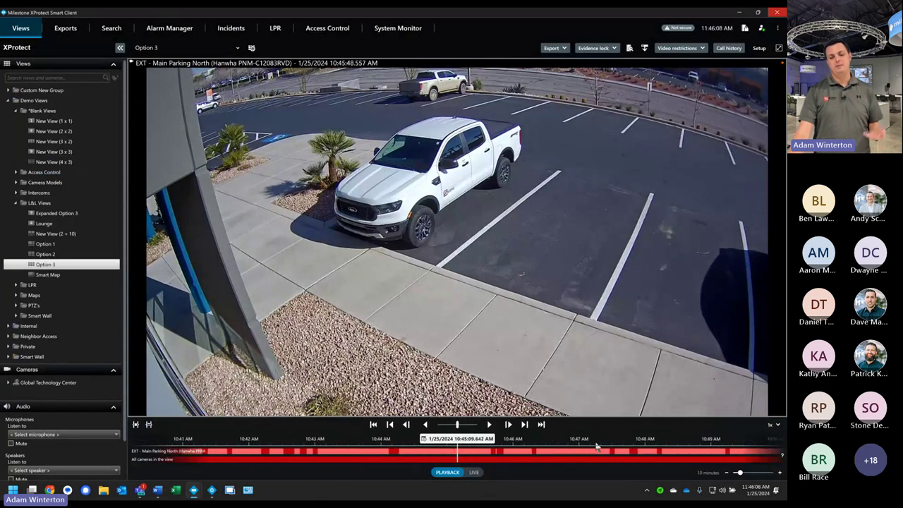
left_click_drag(596, 445, 415, 469)
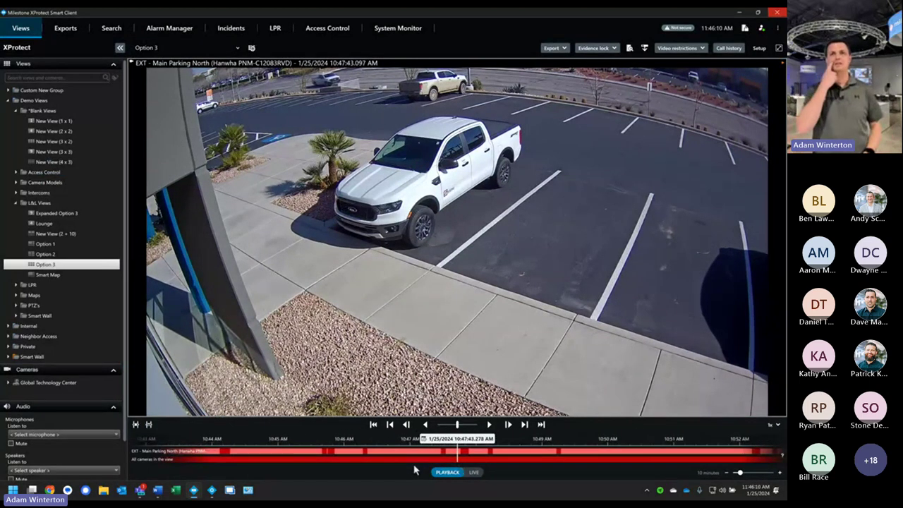